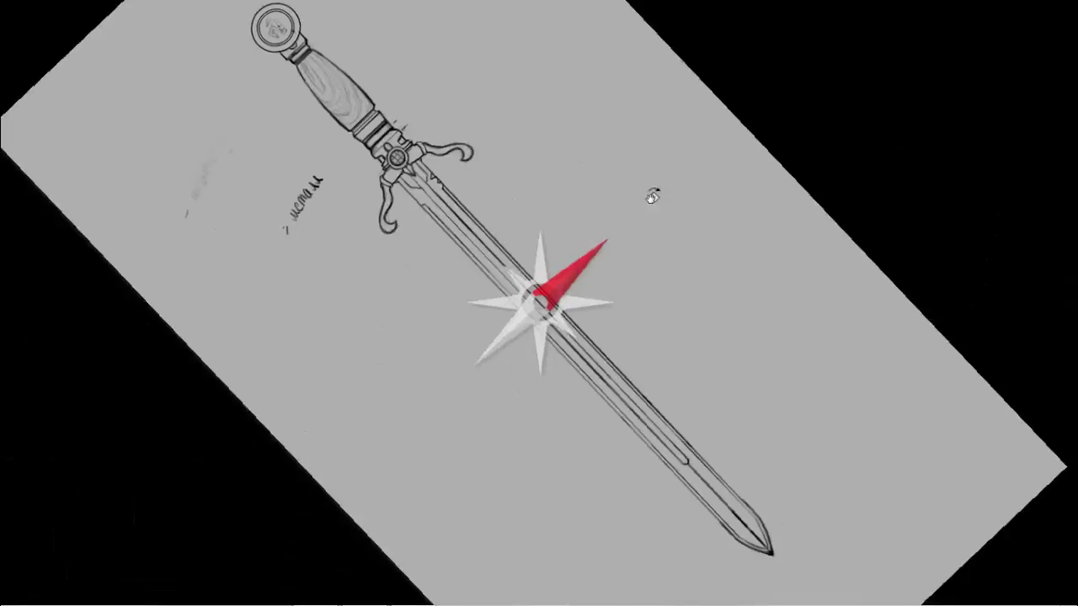
- Rotate the canvas view so the sword stands vertical
mouse_move(495, 137)
mouse_down()
mouse_move(645, 188)
mouse_move(634, 226)
mouse_up()
scroll(615, 224, up, 3)
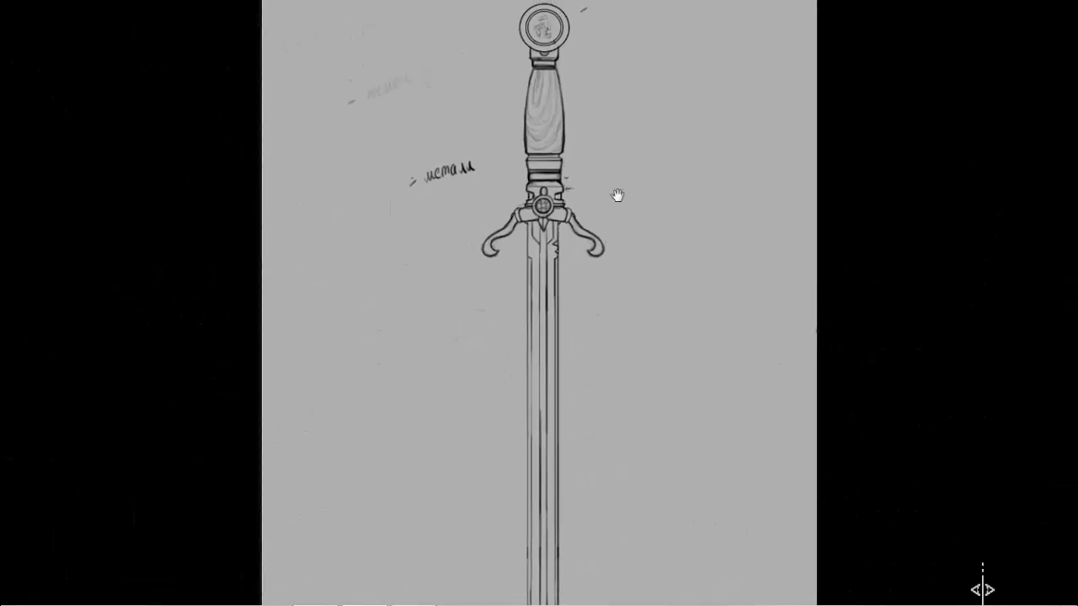
scroll(607, 198, up, 3)
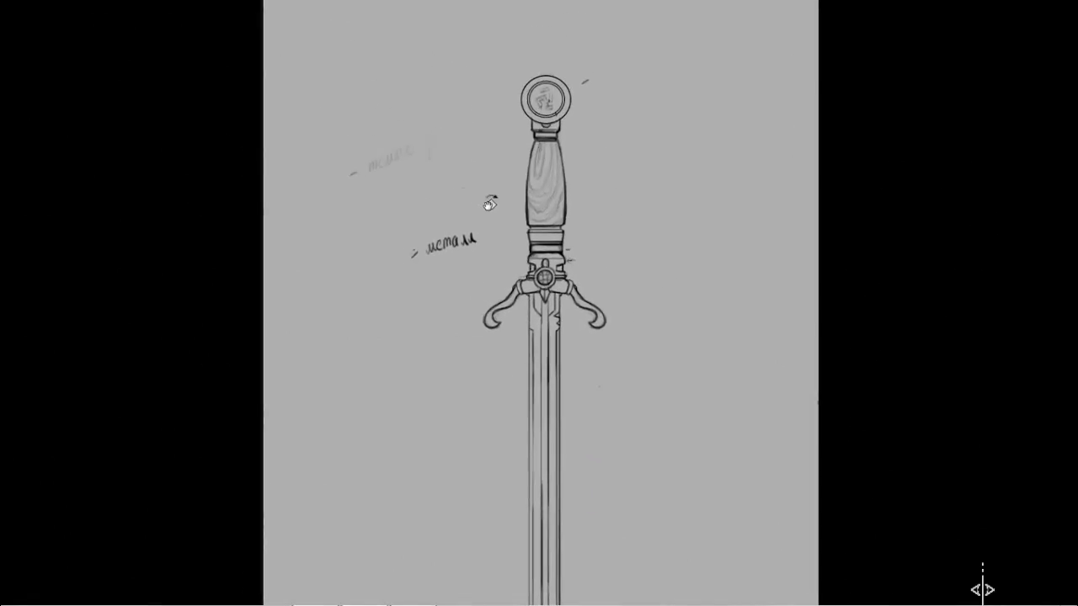
- Lasso the 'метал' note, move it beside the pommel, and select the faded grip annotation
drag(440, 212, 482, 199)
mouse_move(506, 235)
mouse_down()
mouse_move(639, 288)
mouse_move(624, 108)
mouse_up()
mouse_move(454, 135)
mouse_down()
mouse_move(442, 181)
mouse_move(633, 183)
mouse_up()
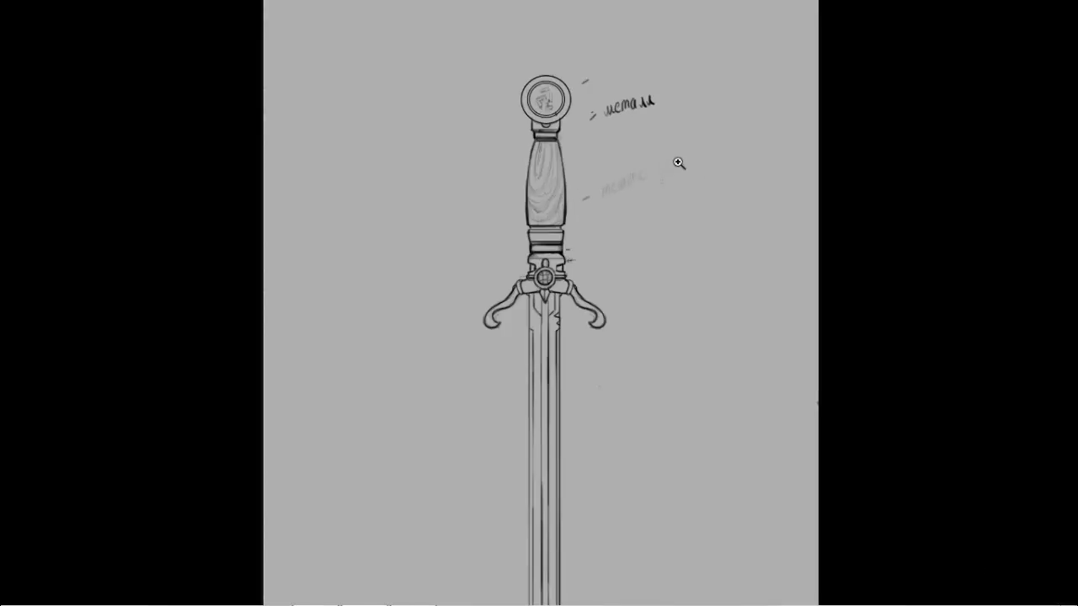
scroll(674, 167, up, 2)
- Write the 'темное дерево' label beside the grip, redoing the first attempt
mouse_move(671, 157)
mouse_down()
mouse_move(685, 168)
mouse_move(727, 128)
mouse_up()
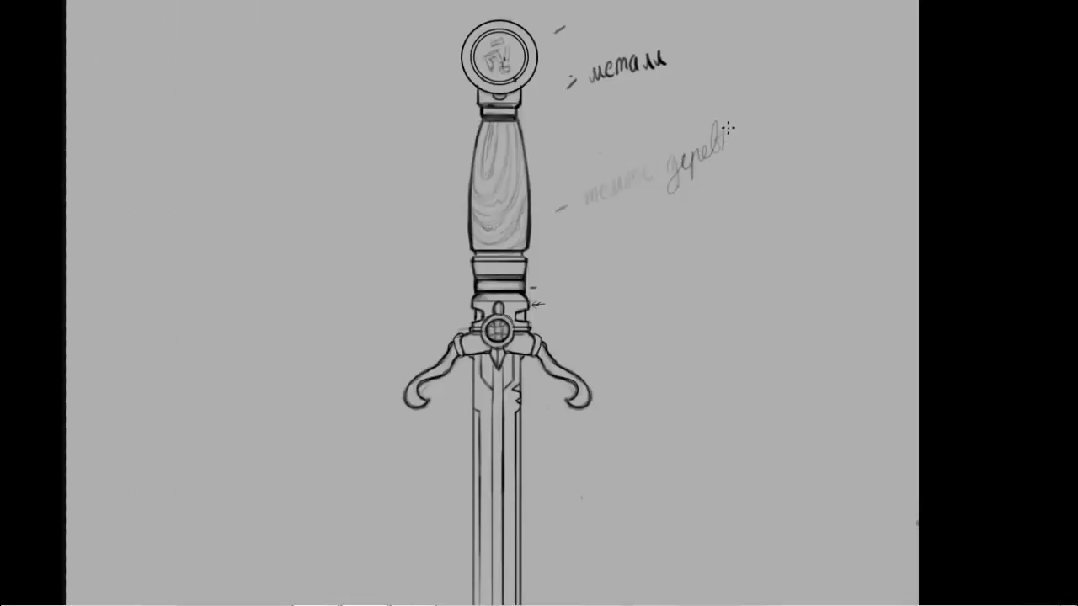
key(ctrl+z)
key(ctrl+z)
key(ctrl+z)
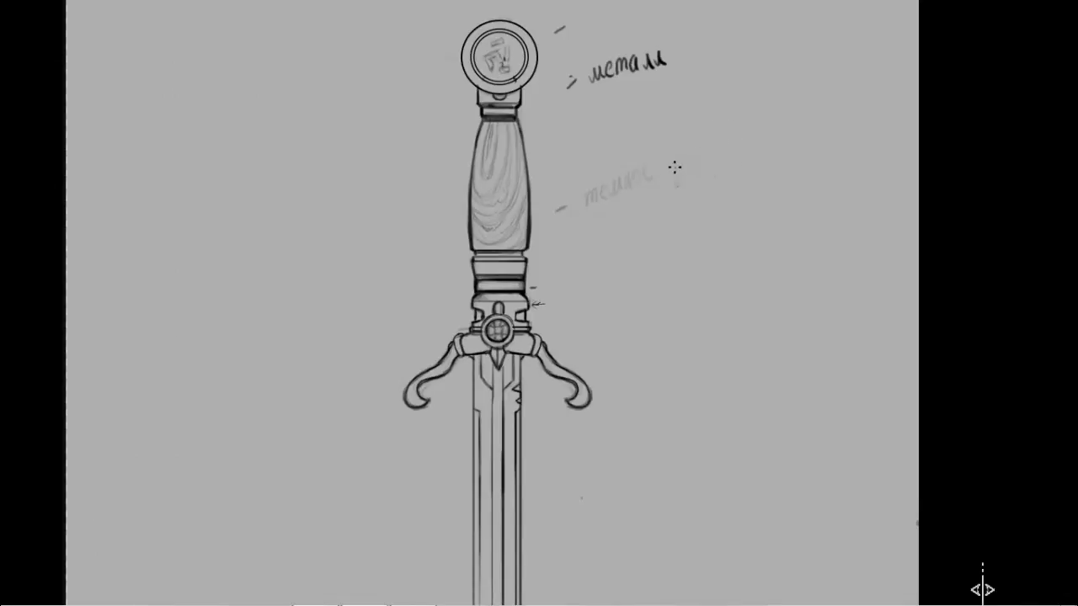
mouse_move(675, 157)
mouse_down()
mouse_move(674, 174)
mouse_move(694, 158)
mouse_up()
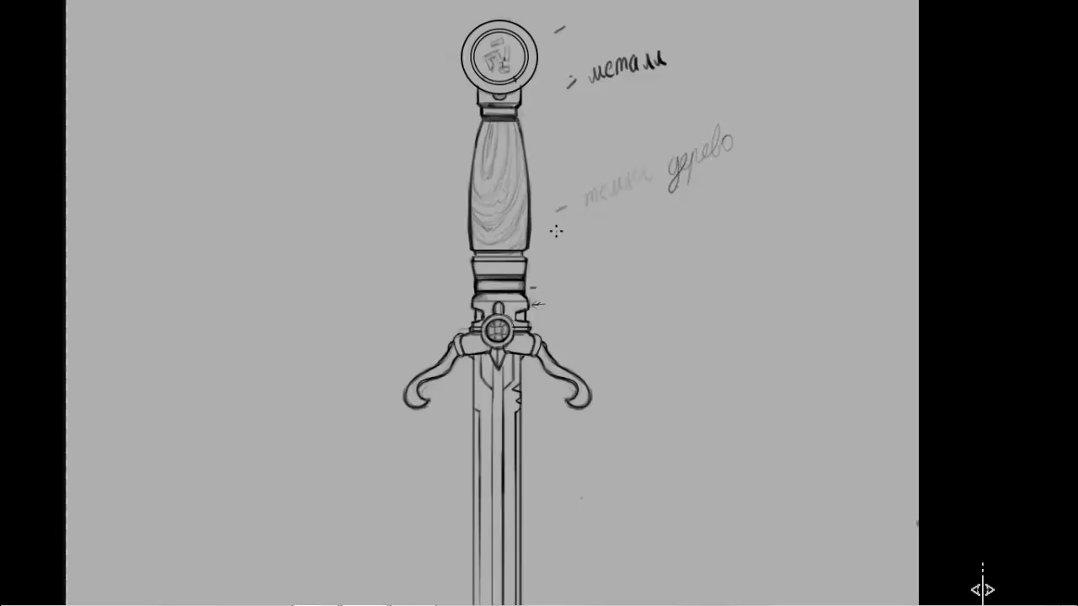
- Lasso the dark-wood label and place a copy just below it
key(l)
drag(541, 219, 570, 249)
drag(704, 199, 681, 232)
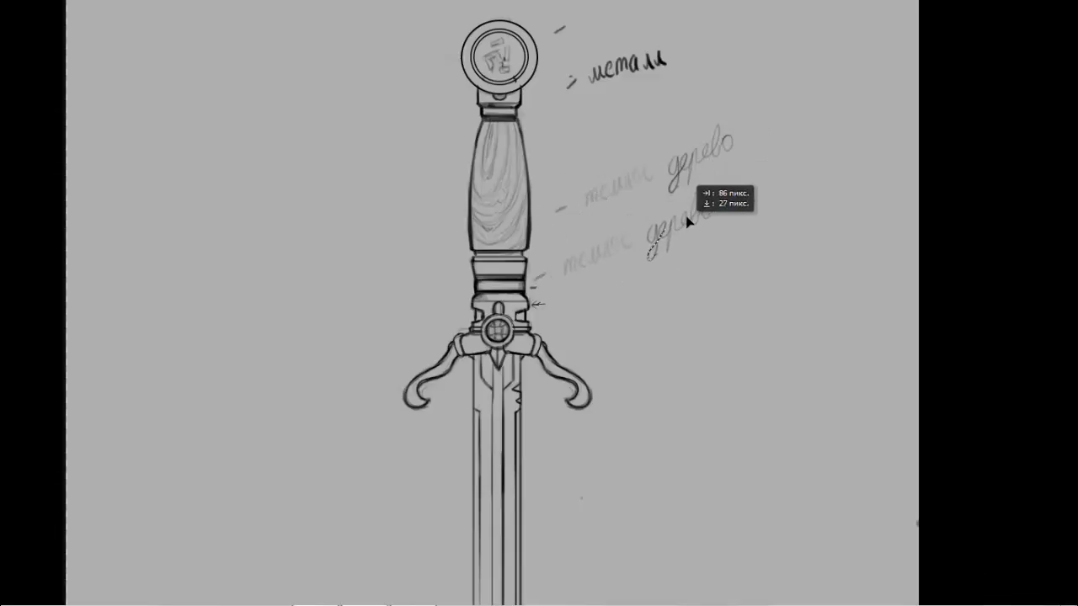
key(ctrl+d)
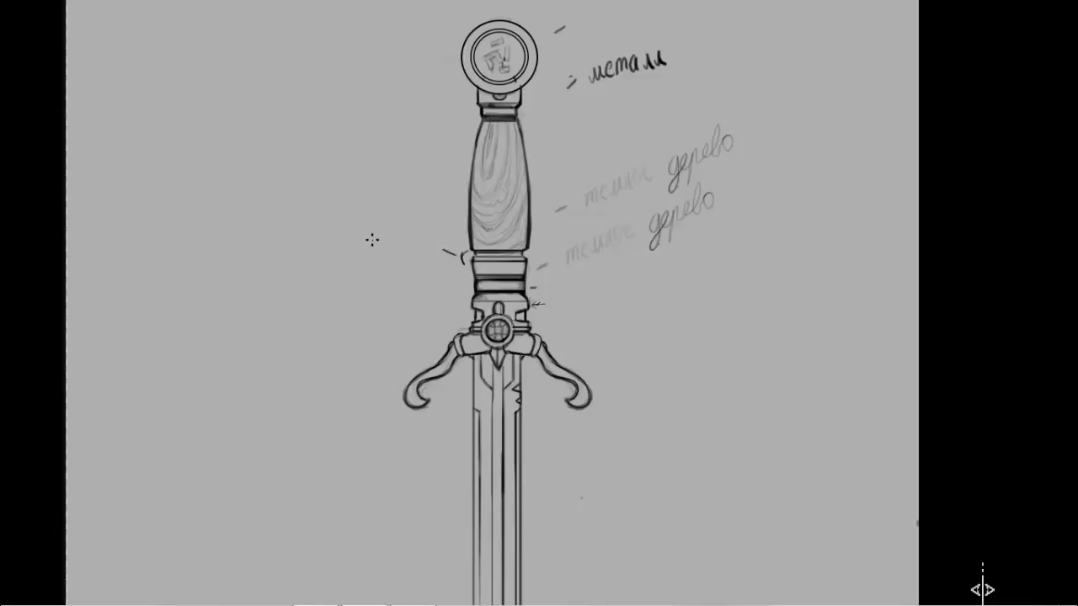
- Add 'золото' labels with a leader mark by the pommel and lower grip collar
mouse_move(380, 234)
mouse_down()
mouse_move(382, 253)
mouse_move(396, 224)
mouse_move(438, 202)
mouse_up()
mouse_move(360, 234)
mouse_down()
mouse_move(449, 229)
mouse_move(422, 60)
mouse_move(453, 65)
mouse_up()
key(ctrl+d)
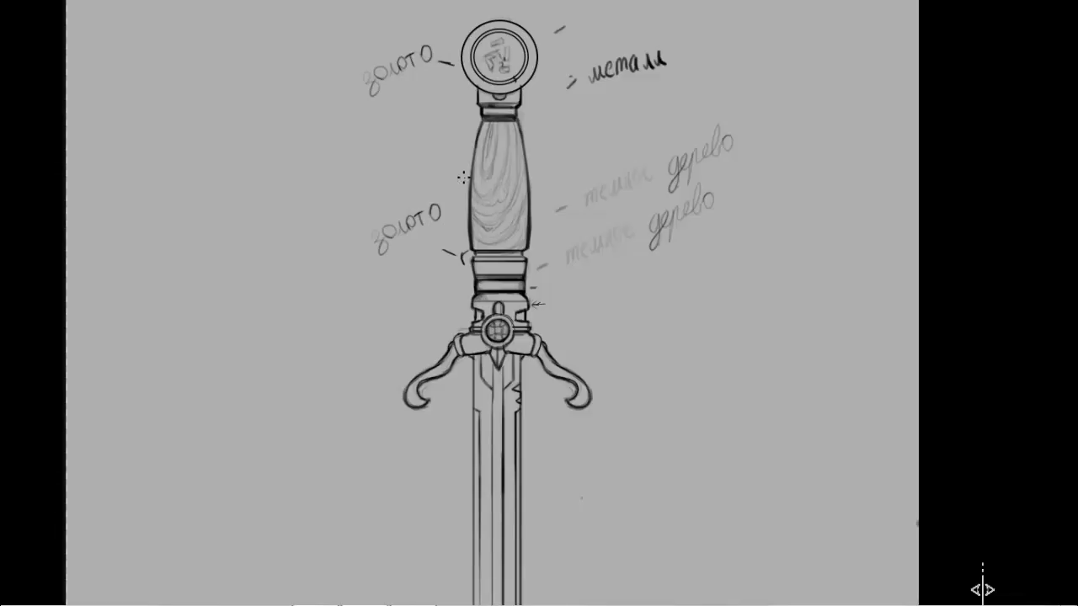
- Copy the lower 'золото' label and place it beside the crossguard
mouse_move(361, 225)
mouse_down()
mouse_move(431, 235)
mouse_move(387, 358)
mouse_up()
key(ctrl+c)
key(ctrl+v)
key(ctrl+d)
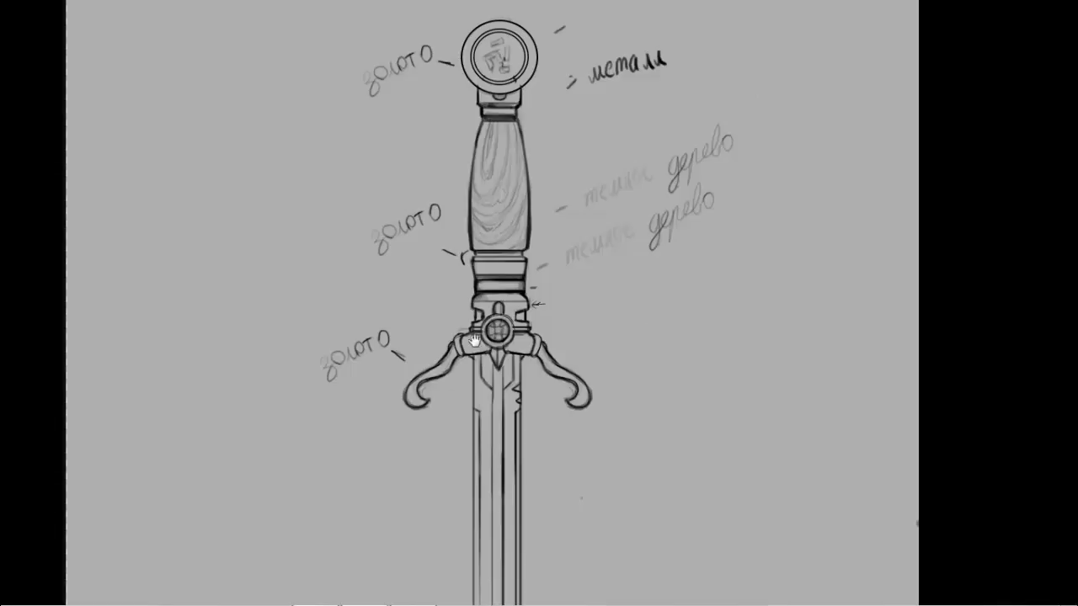
- Brush a leader dash and 'сталь' label beside the blade, then fit the sword on screen
scroll(441, 348, down, 3)
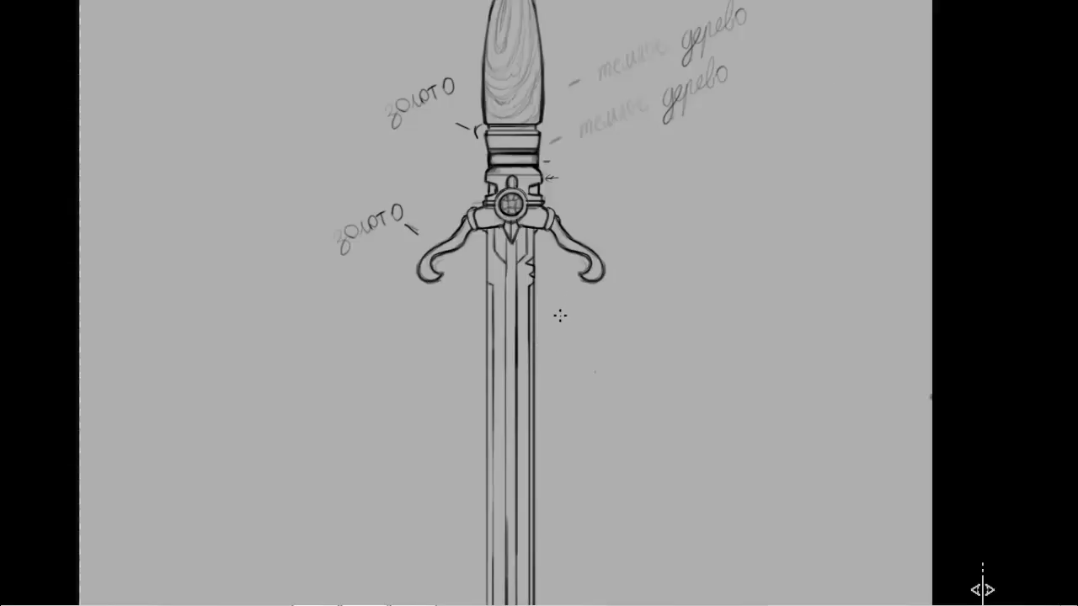
drag(563, 329, 590, 271)
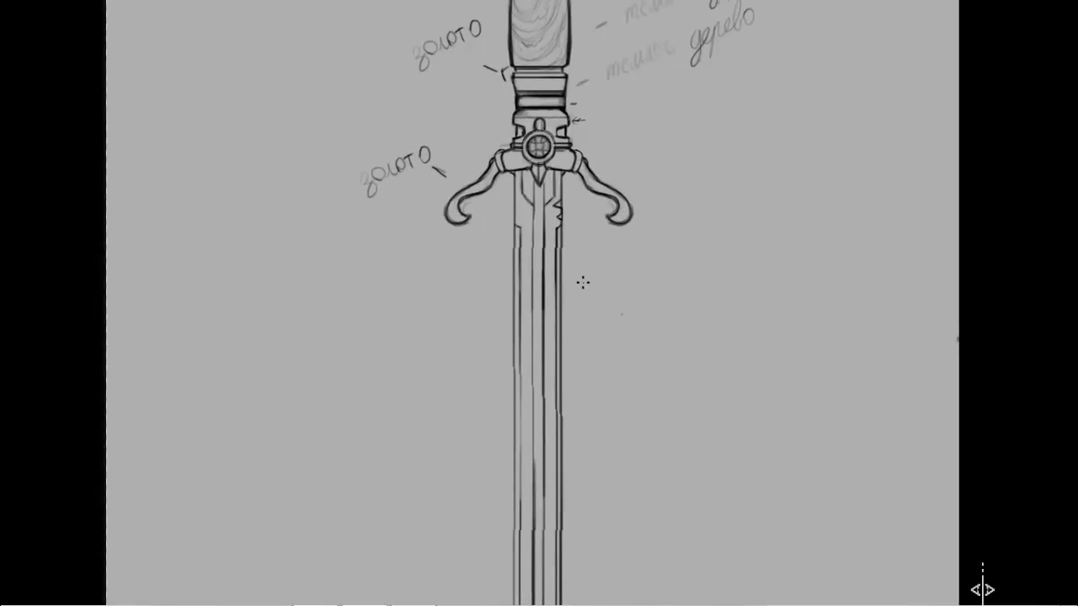
scroll(569, 246, up, 2)
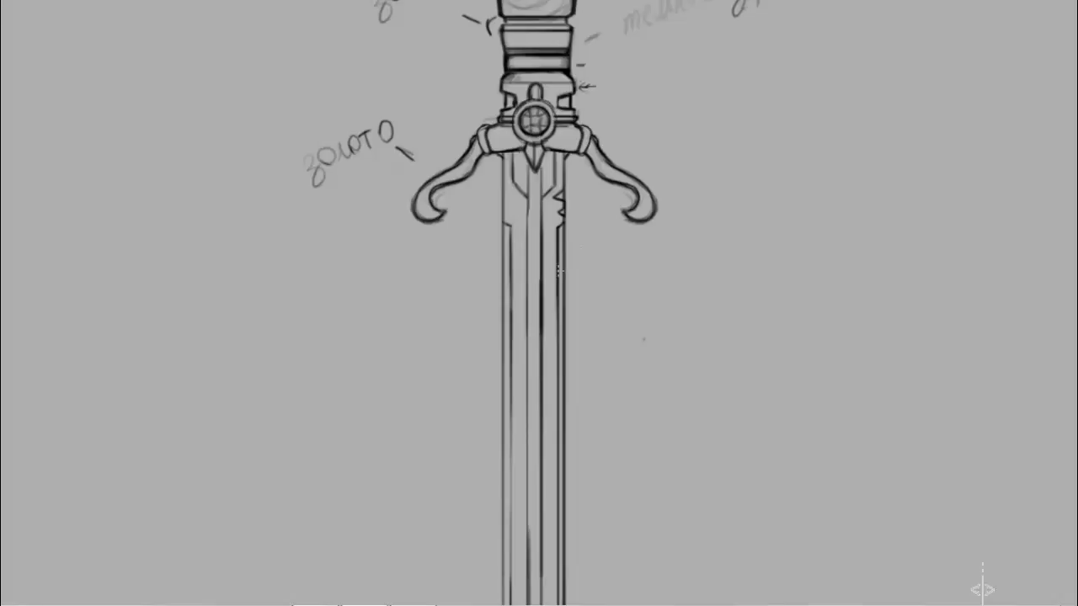
scroll(573, 277, down, 2)
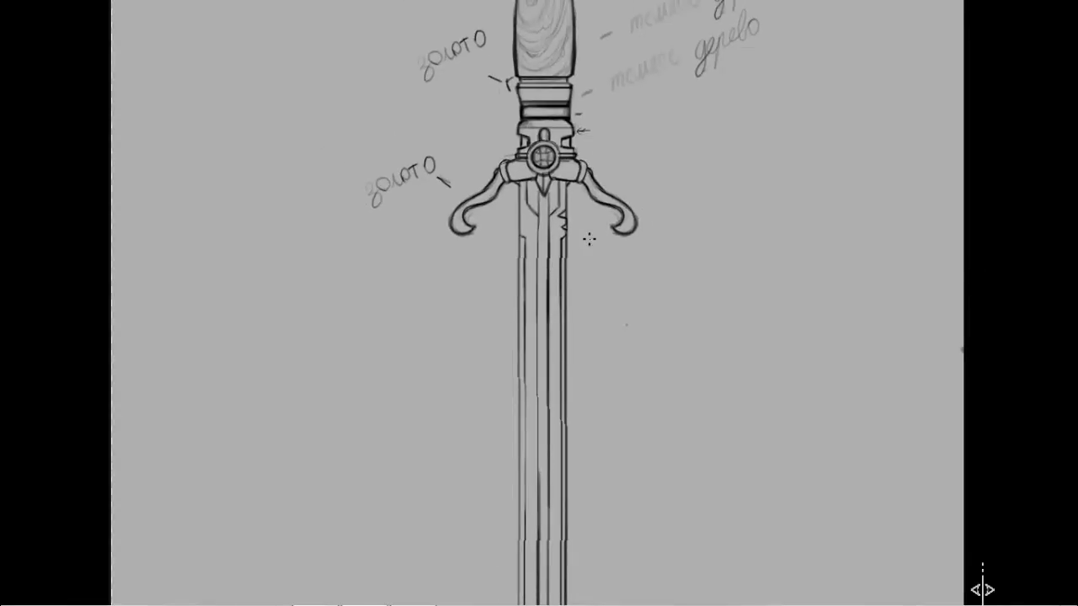
drag(594, 311, 627, 307)
drag(635, 295, 684, 285)
key(ctrl+0)
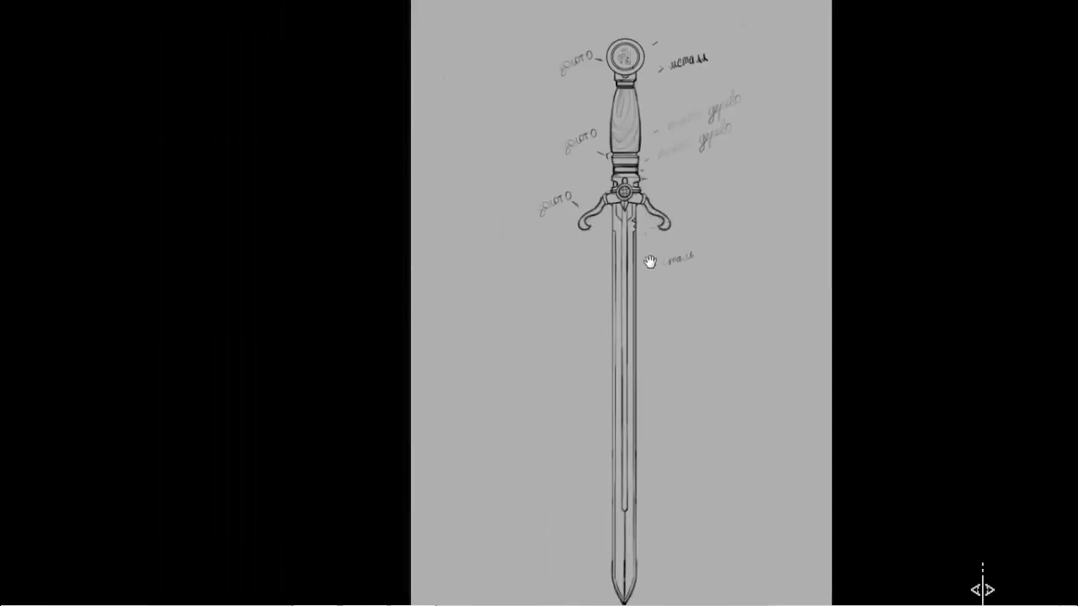
- Add a new layer and group Слой 5, Слой 4 and Слой 1 into Группа 1
key(f)
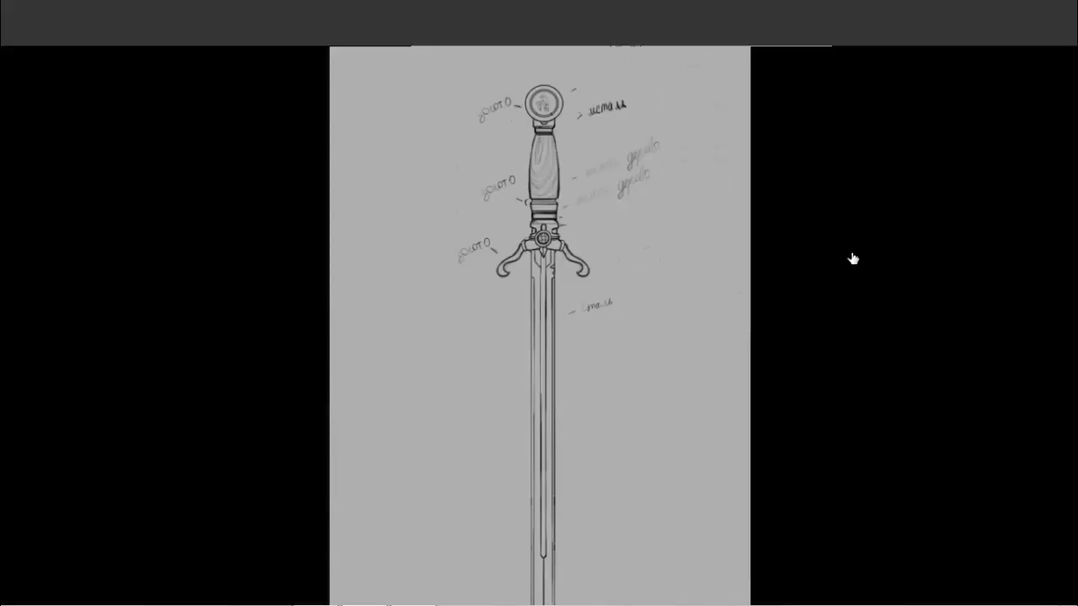
click(981, 496)
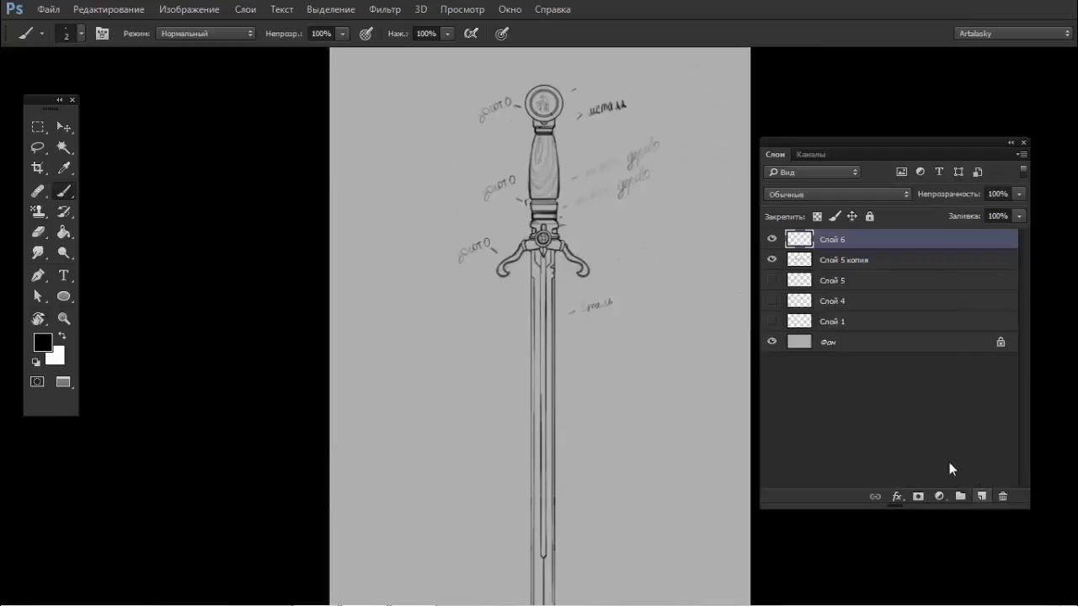
click(846, 284)
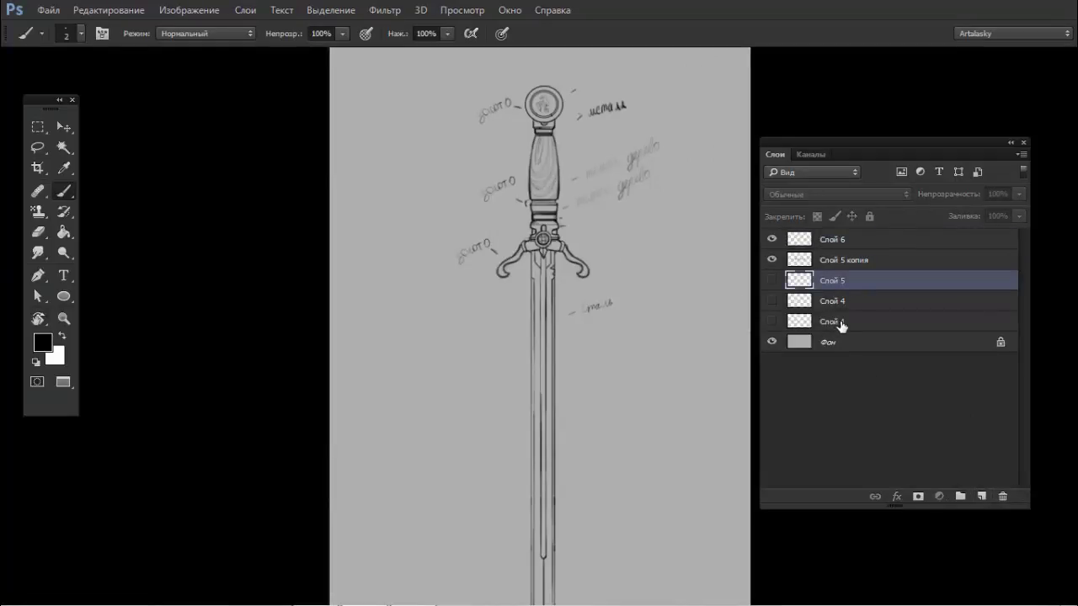
shift+click(834, 321)
key(ctrl+g)
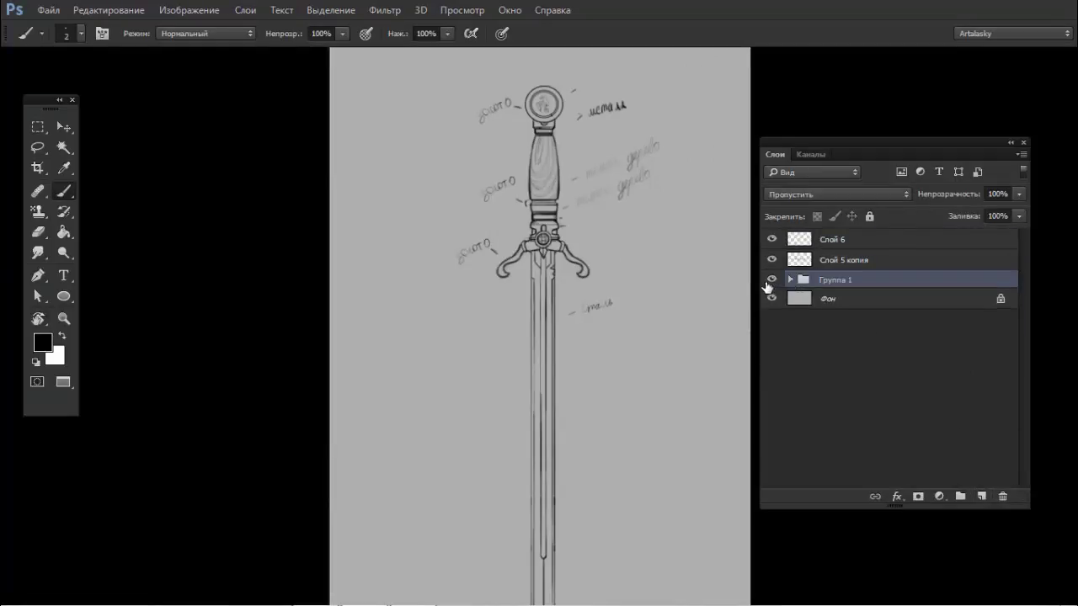
- Toggle Слой 5, Слой 4 and Слой 1 visibility to check each sketch layer's contents
click(790, 280)
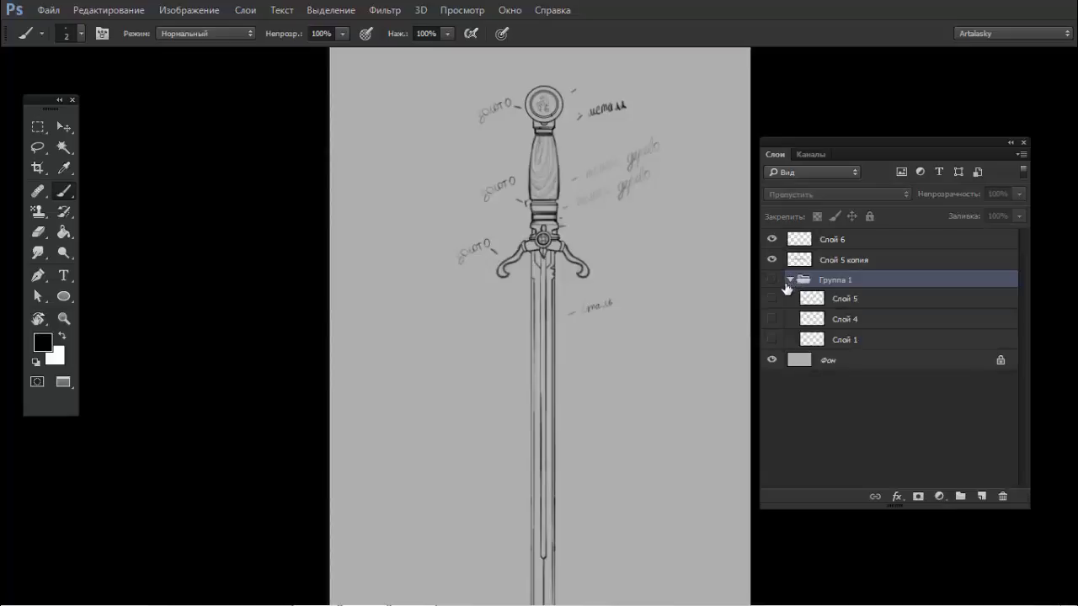
click(772, 299)
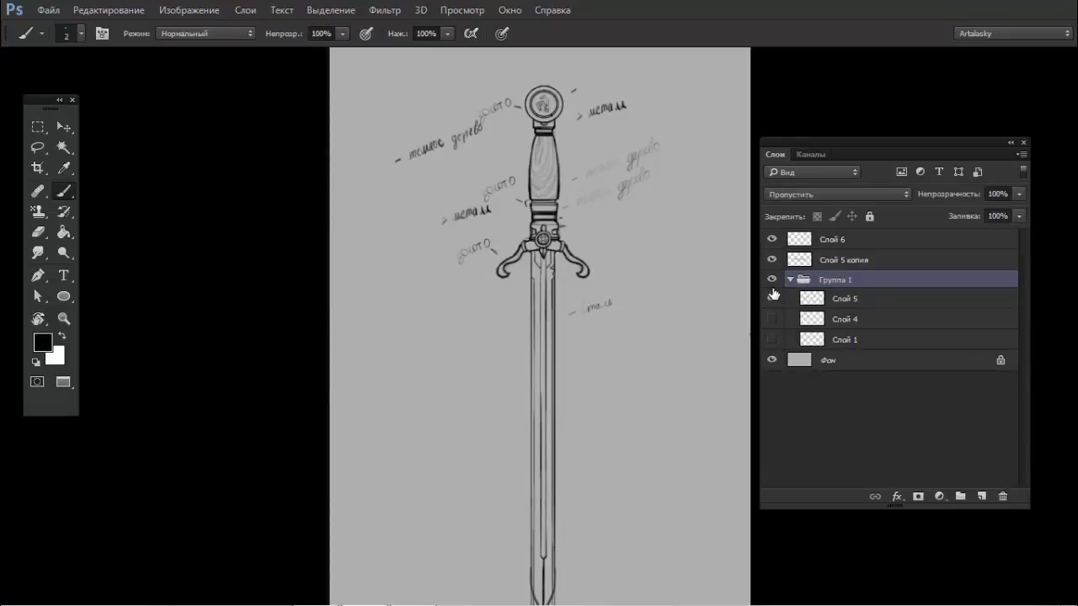
drag(772, 239, 773, 259)
click(772, 299)
click(772, 319)
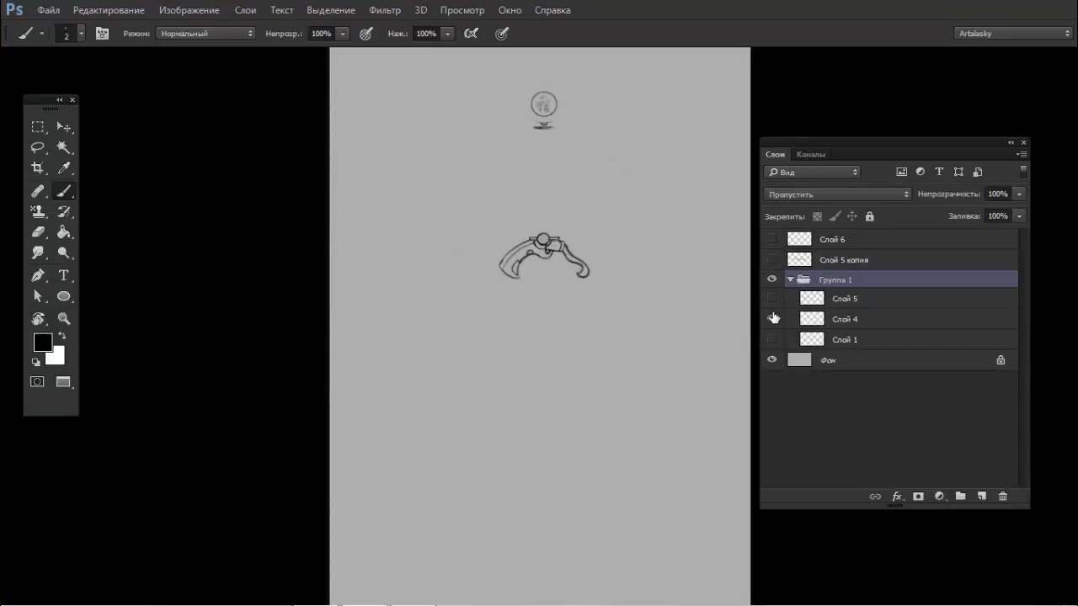
click(772, 319)
click(772, 340)
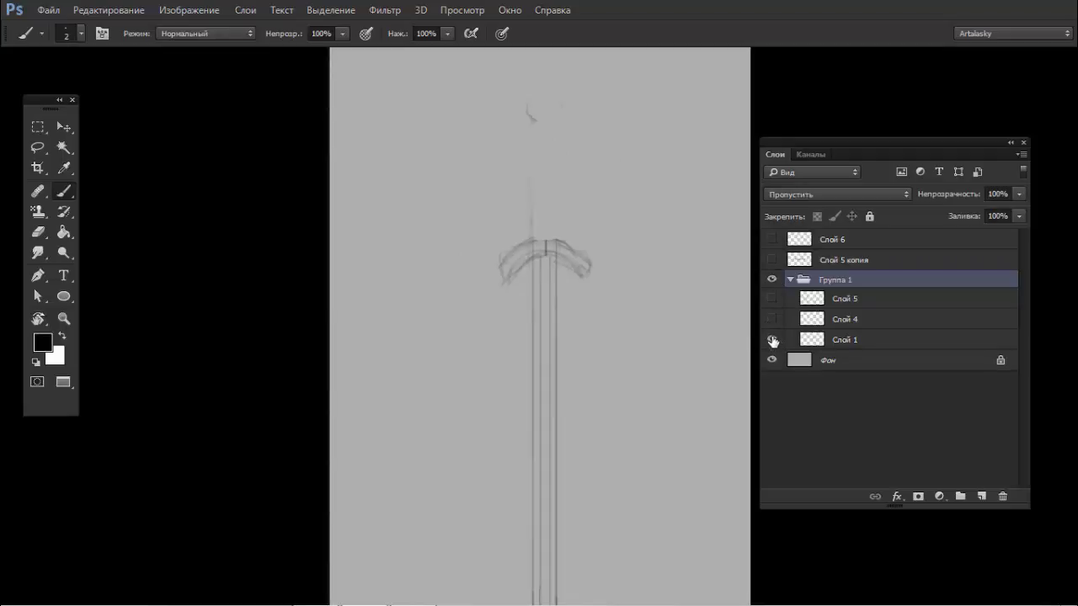
click(773, 340)
- Hide Группа 1, restore Слой 5 копия, and make Слой 6 active and visible
click(790, 279)
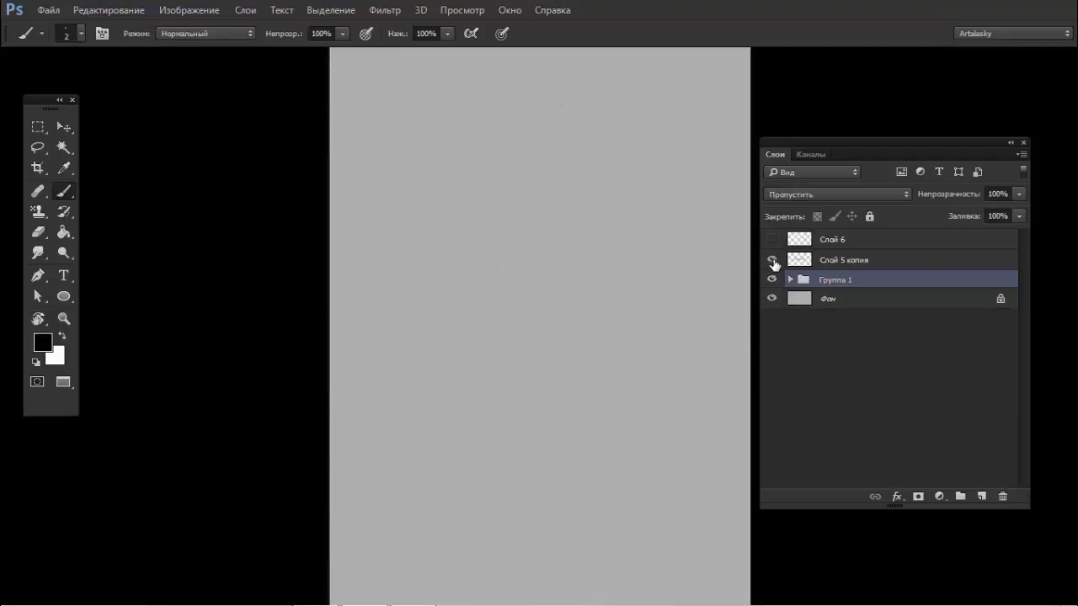
click(772, 260)
click(790, 280)
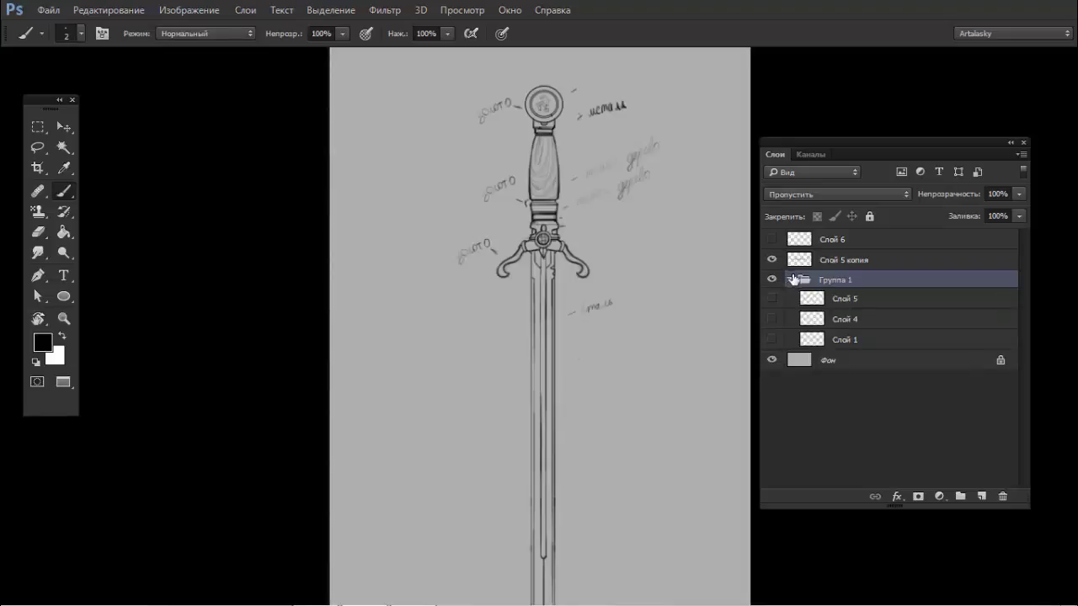
click(773, 279)
click(819, 245)
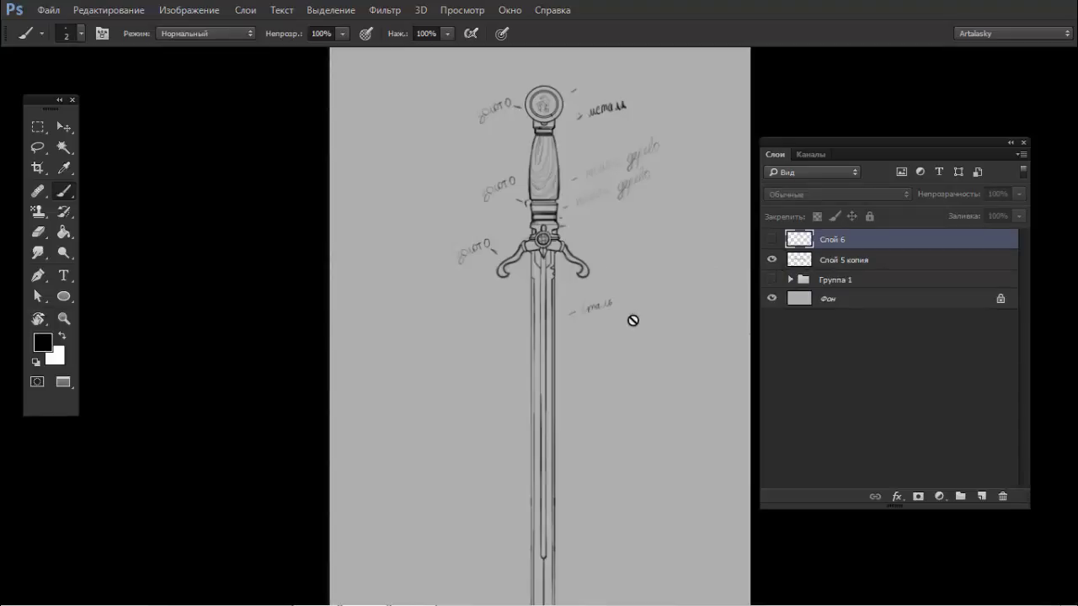
click(772, 240)
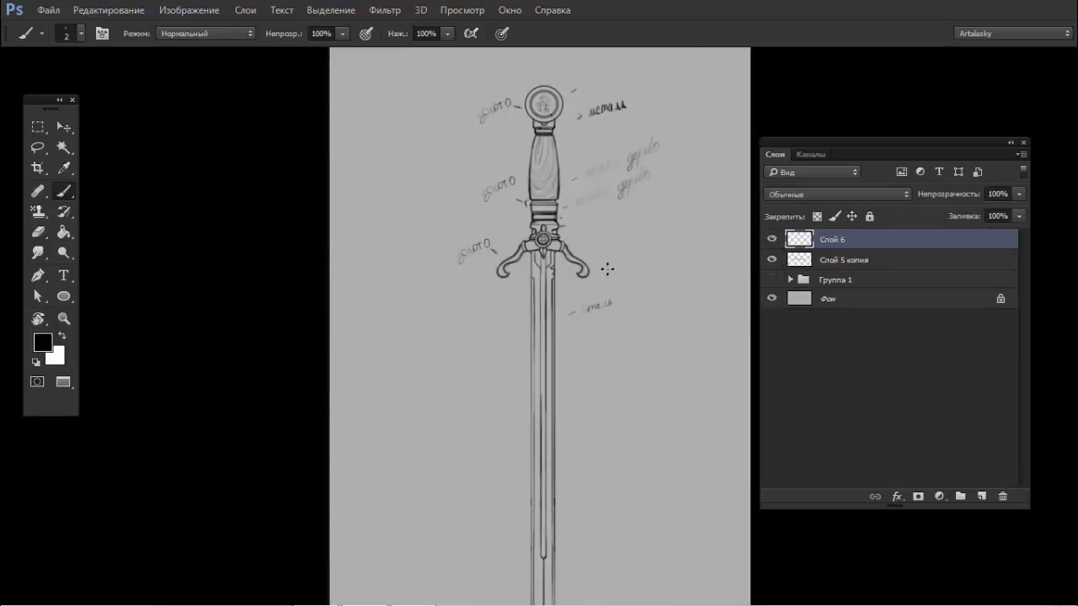
- Discard a test stroke and pick a dark brown in the Color panel
drag(607, 271, 623, 305)
key(ctrl+z)
right_click(614, 289)
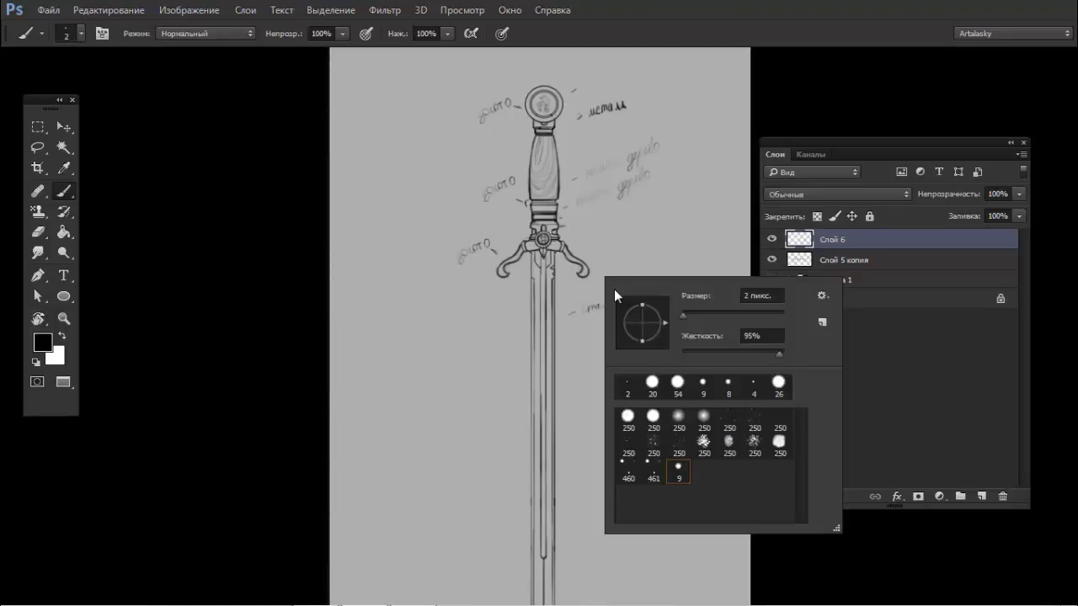
click(620, 239)
key(F6)
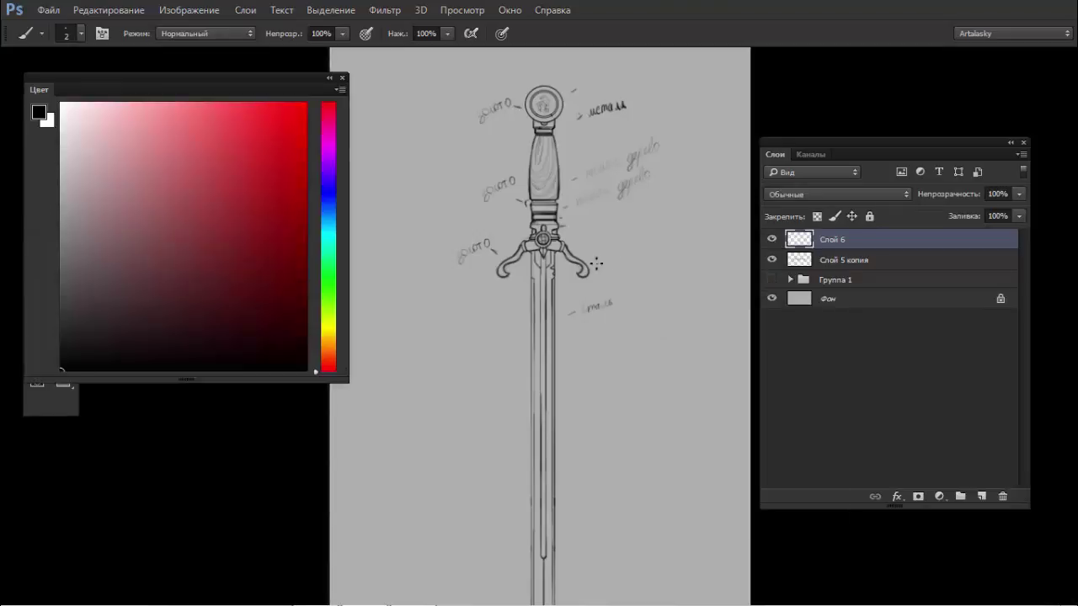
click(328, 350)
drag(328, 352, 328, 354)
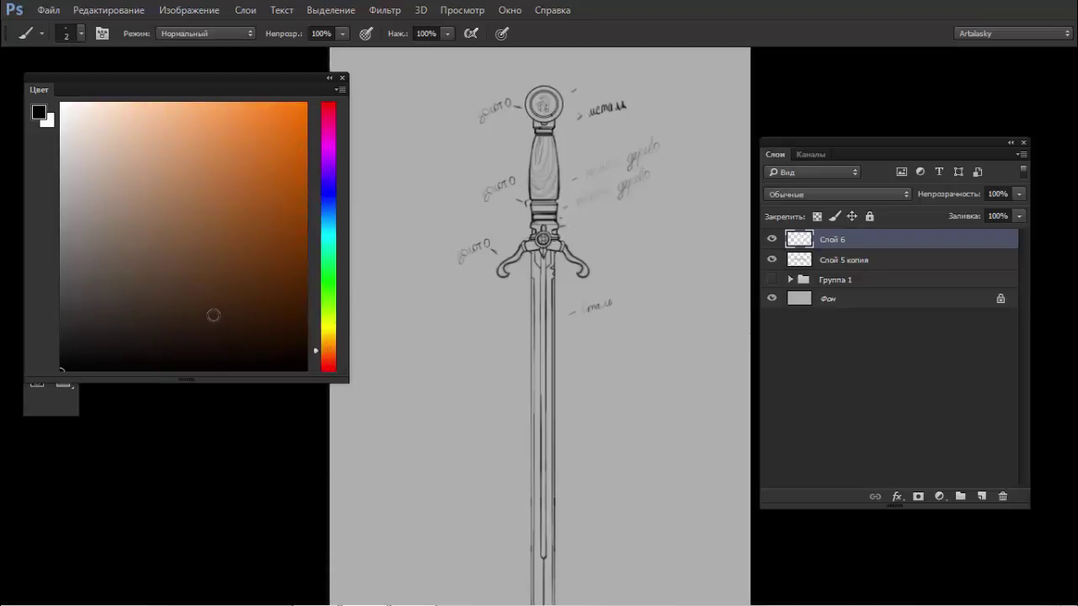
drag(211, 313, 196, 302)
- Switch to a soft 38 px brush and paint a brown swatch beside the hilt
right_click(497, 179)
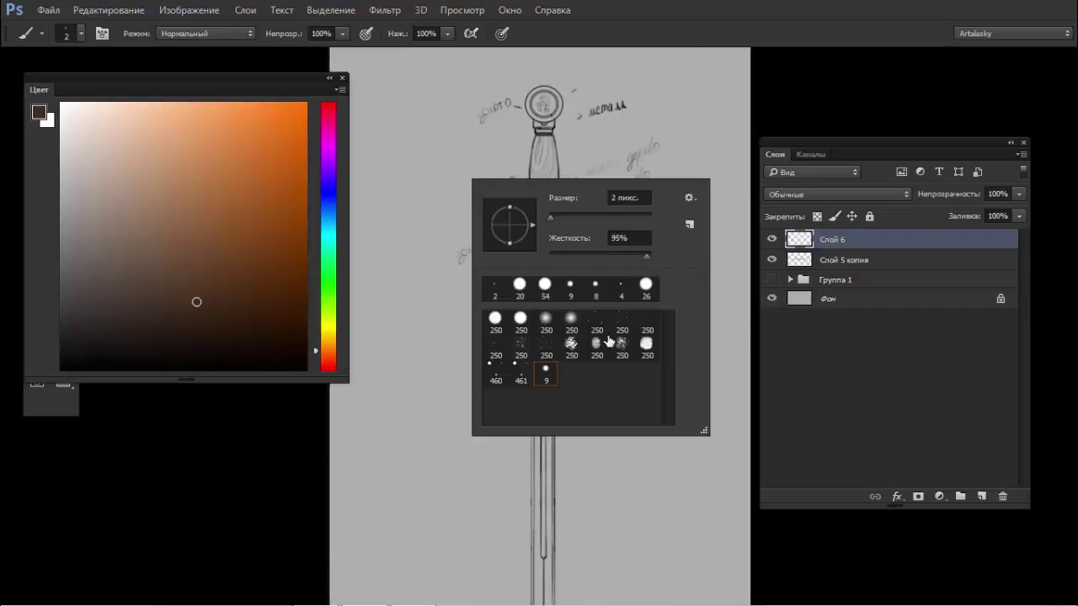
click(621, 345)
drag(629, 217, 564, 216)
key(Return)
drag(517, 145, 522, 173)
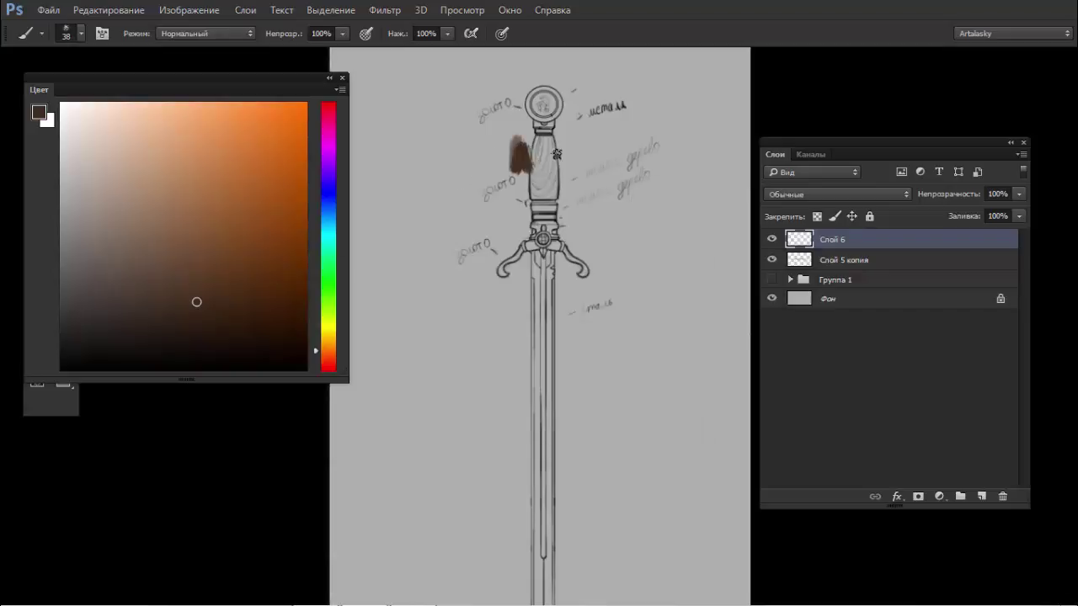
- Paint darker and near-black brown over the swatch, building a dark brown patch
scroll(518, 147, up, 5)
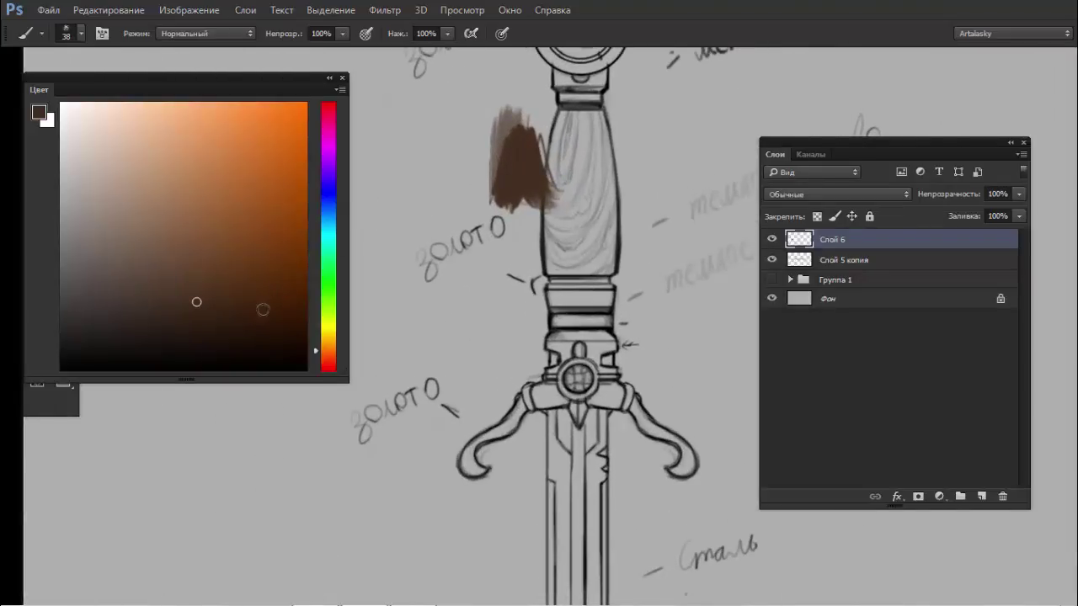
drag(245, 316, 250, 326)
mouse_move(522, 172)
mouse_down()
mouse_move(481, 164)
mouse_move(507, 202)
mouse_up()
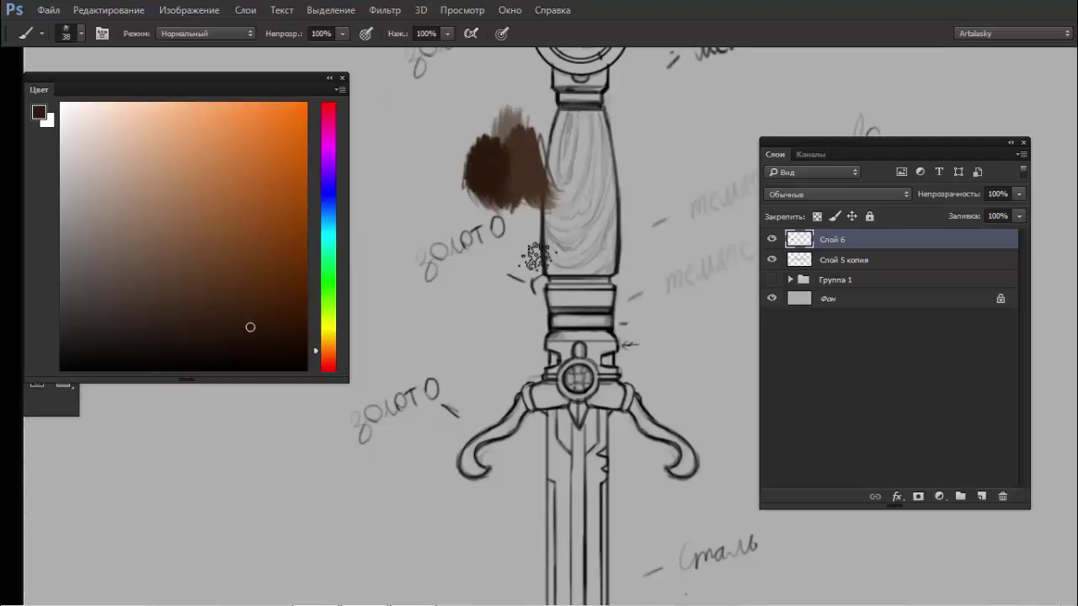
click(219, 338)
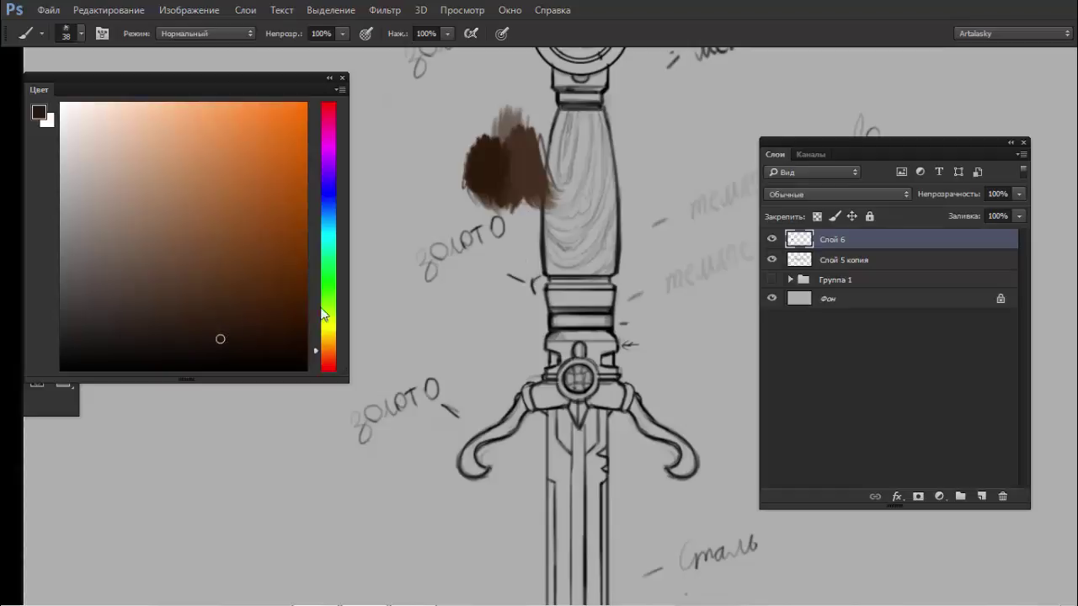
mouse_move(484, 197)
mouse_down()
mouse_move(455, 203)
mouse_move(497, 234)
mouse_up()
mouse_move(465, 198)
mouse_down()
mouse_move(444, 180)
mouse_move(464, 212)
mouse_move(453, 192)
mouse_move(464, 180)
mouse_move(438, 176)
mouse_move(433, 188)
mouse_move(497, 165)
mouse_move(488, 169)
mouse_move(521, 136)
mouse_up()
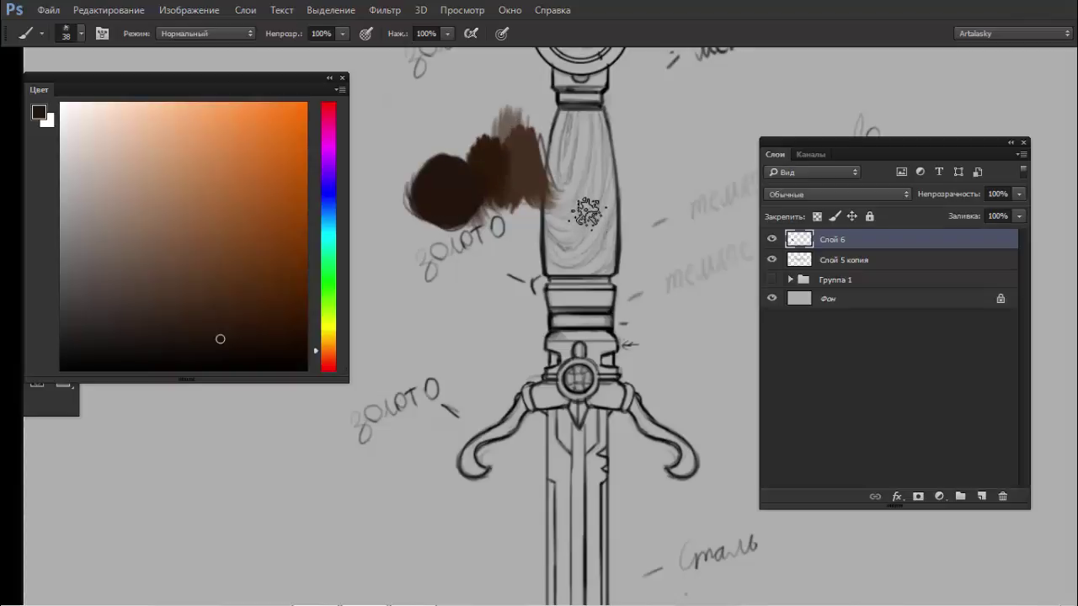
drag(533, 204, 477, 215)
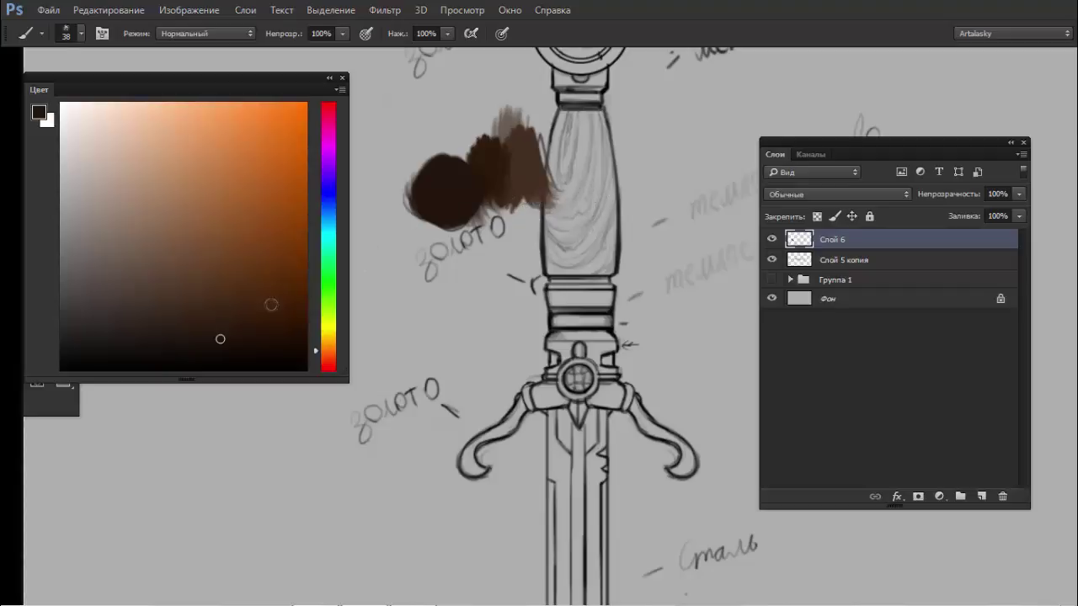
mouse_move(423, 180)
mouse_down()
mouse_move(440, 209)
mouse_move(430, 195)
mouse_up()
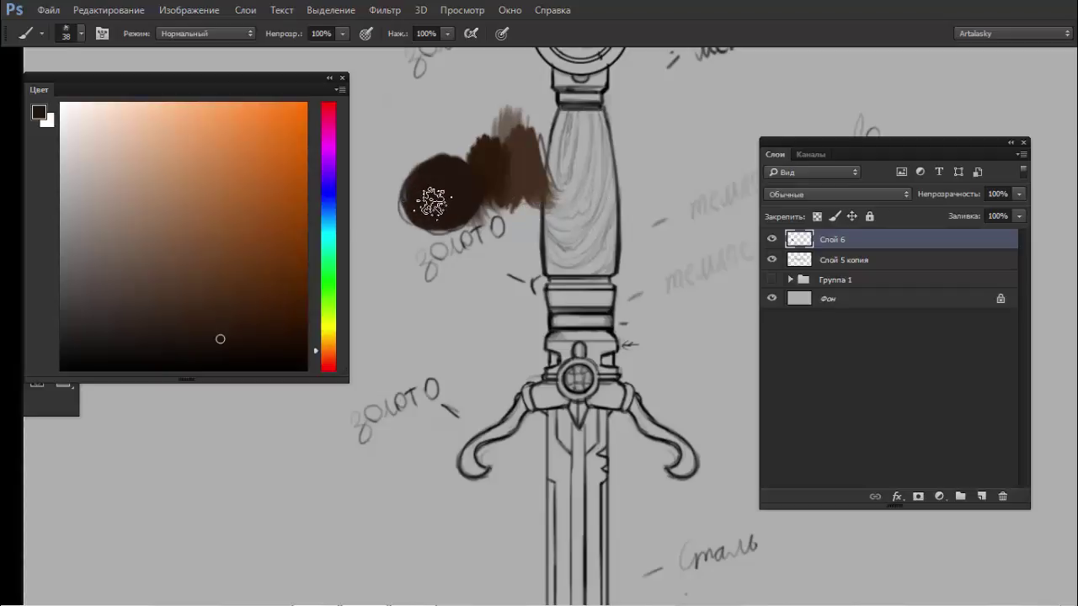
- Add lighter brown strokes near the handle and pick a light pinkish brown
click(168, 255)
drag(569, 143, 558, 170)
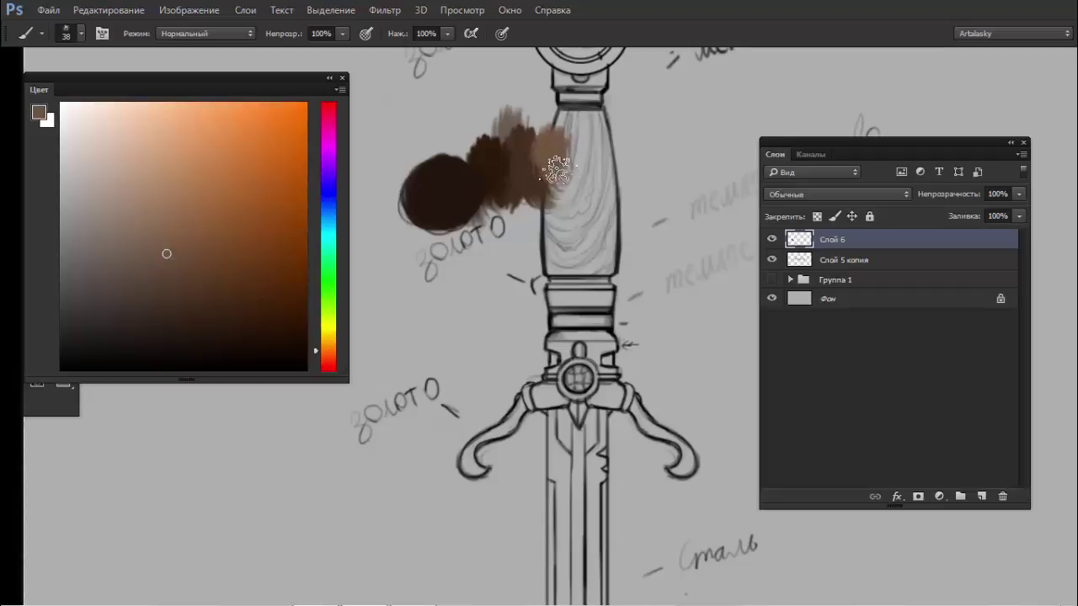
click(166, 187)
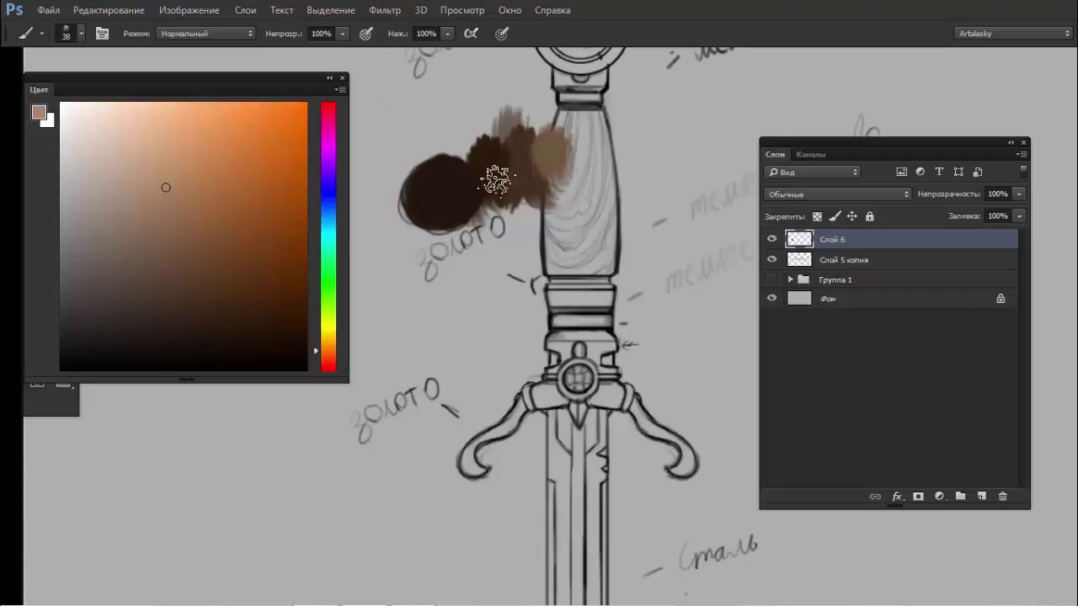
- Dab light pinkish brown with a 15 px brush, then lasso-move the brown swatches right of the grip
key(bracketleft)
key(bracketleft)
drag(557, 143, 578, 137)
key(l)
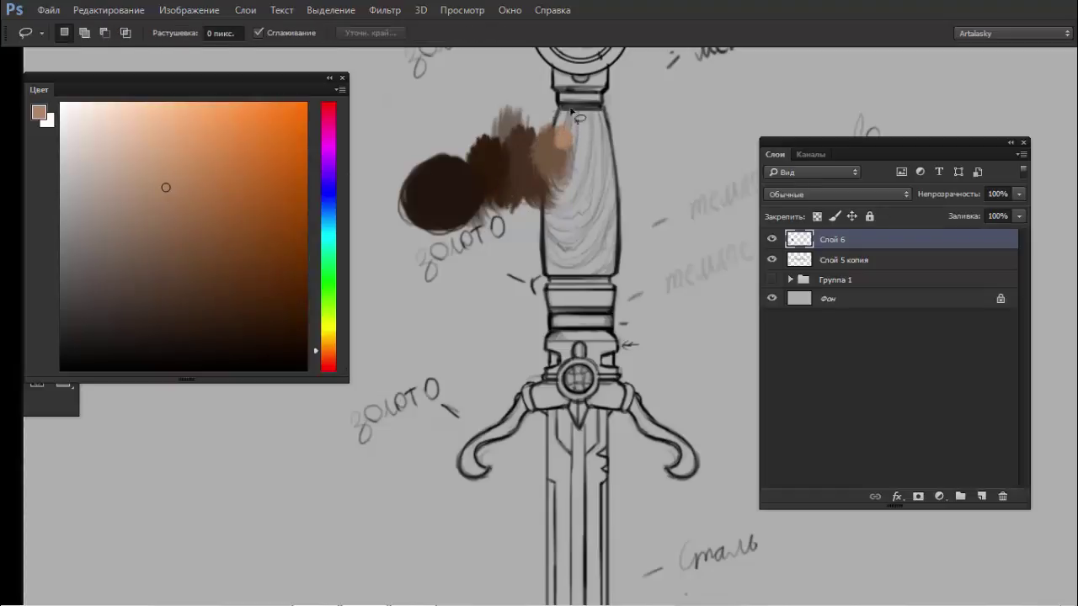
mouse_move(576, 110)
mouse_down()
mouse_move(588, 164)
mouse_move(579, 118)
mouse_up()
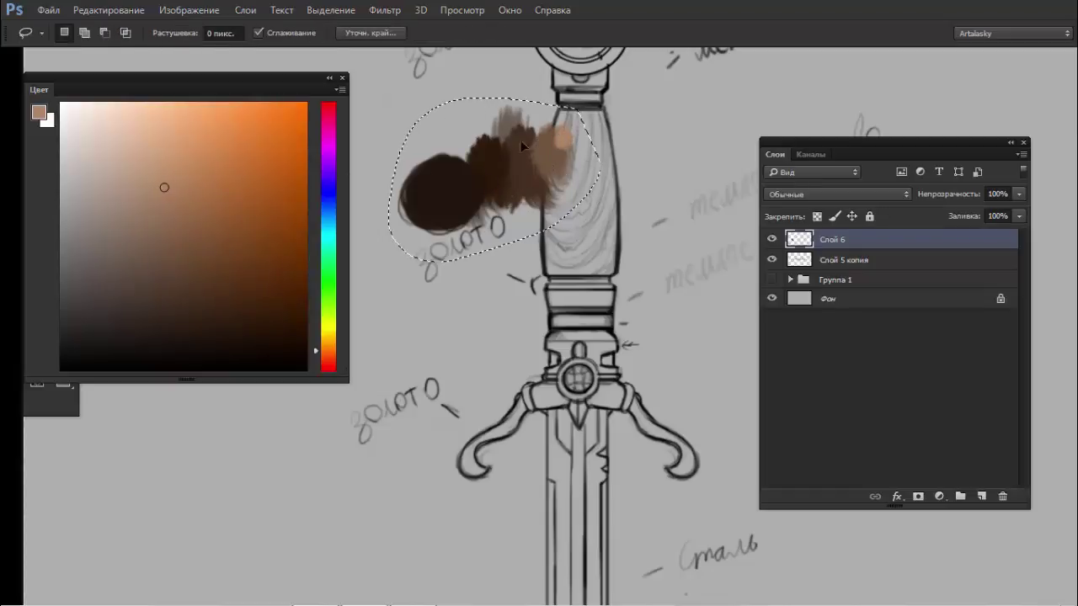
drag(520, 139, 812, 118)
key(ctrl+d)
drag(609, 186, 541, 228)
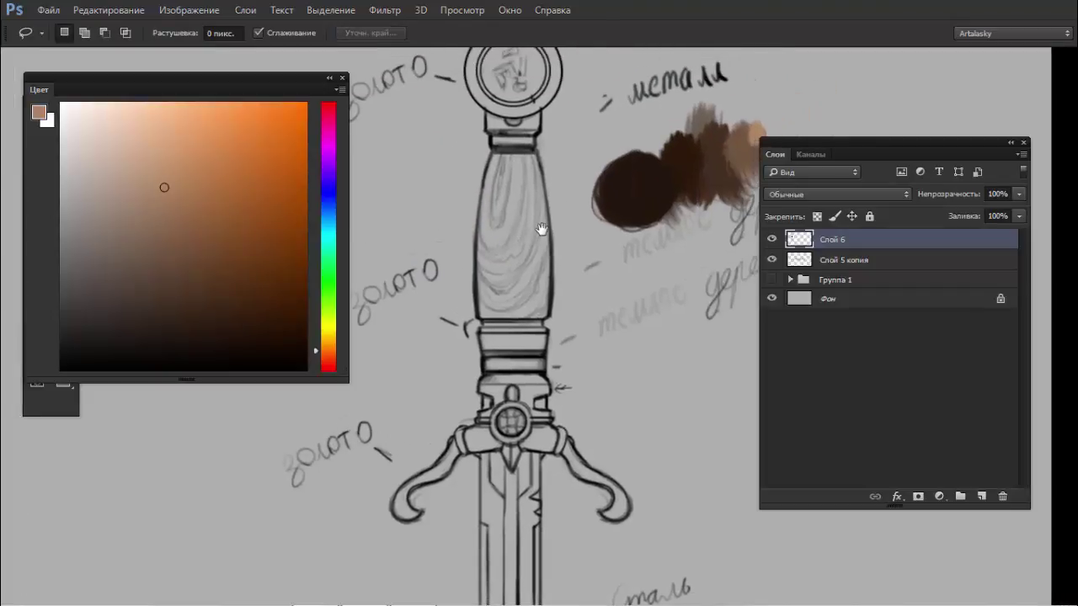
key(b)
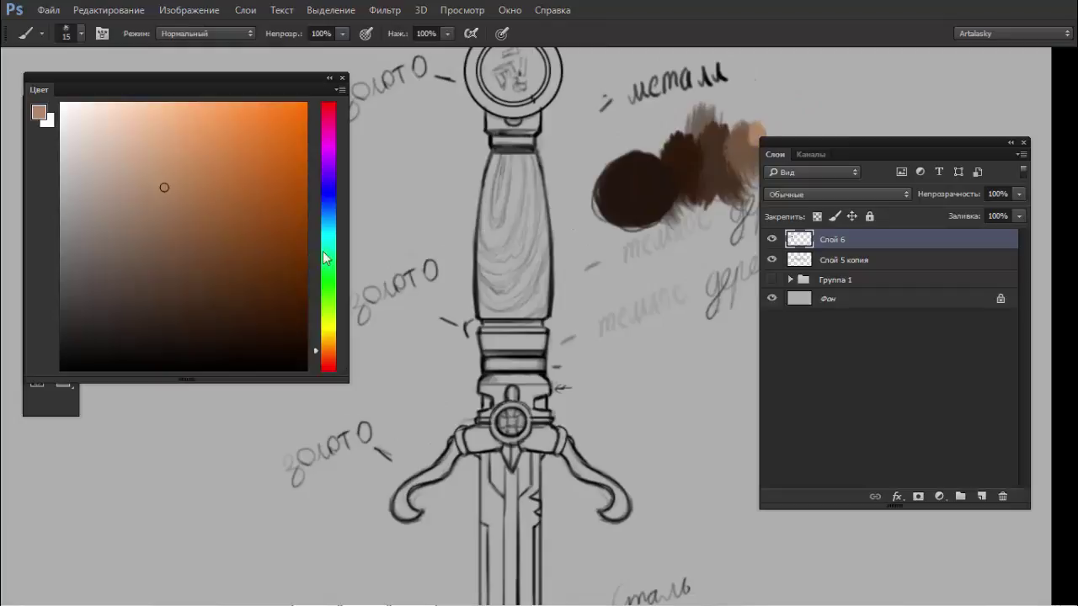
- Pick a golden orange in the Color panel, discarding a test stroke
drag(325, 350, 325, 342)
click(288, 175)
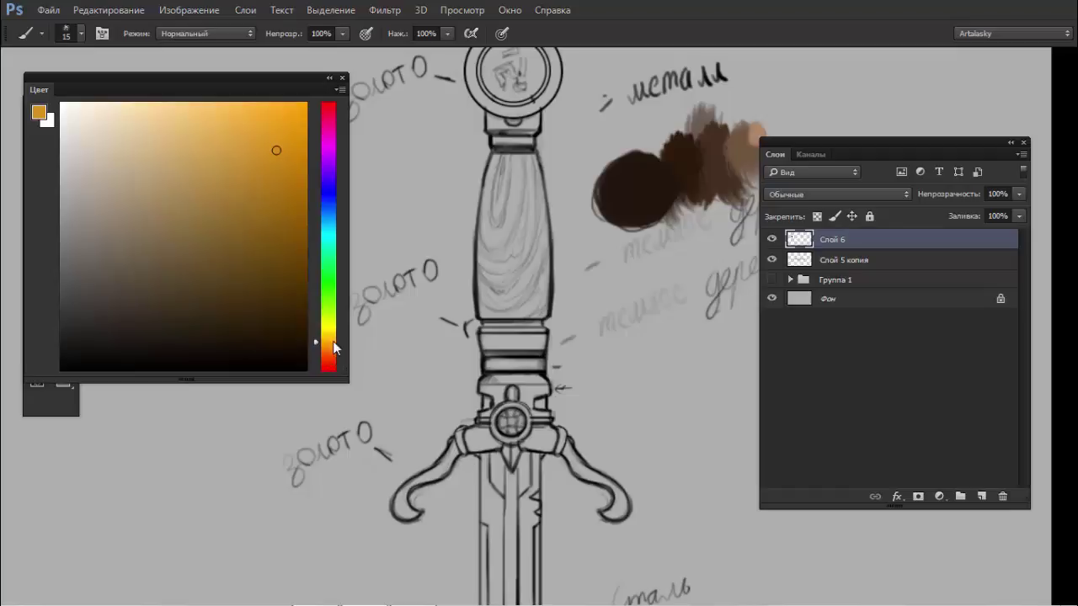
drag(276, 152, 279, 134)
drag(457, 183, 493, 215)
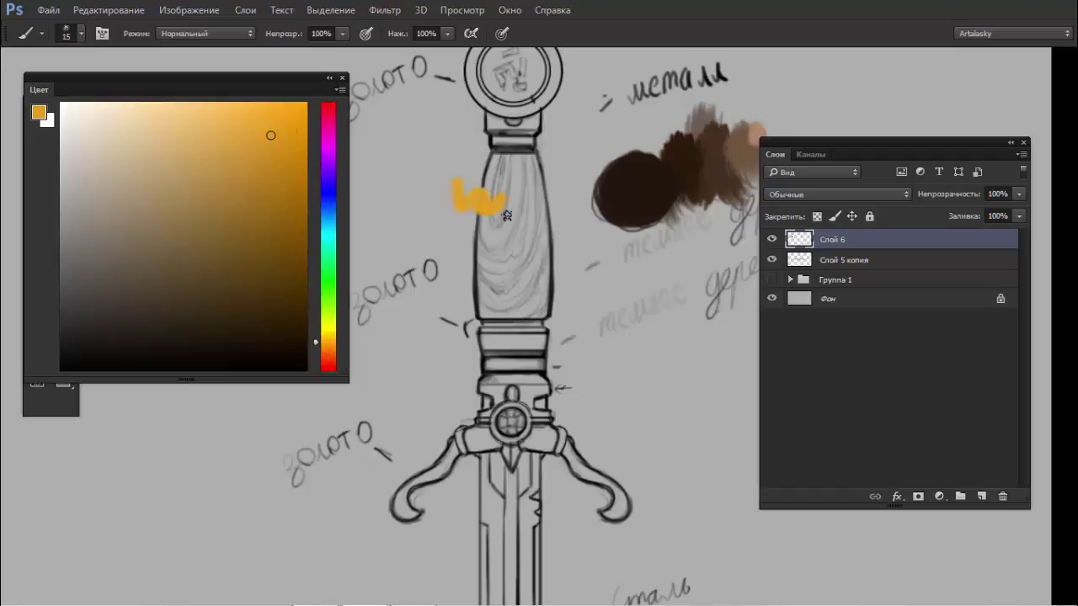
key(ctrl+z)
- Set a hard round 35 px brush and paint an orange dab left of the grip
right_click(447, 182)
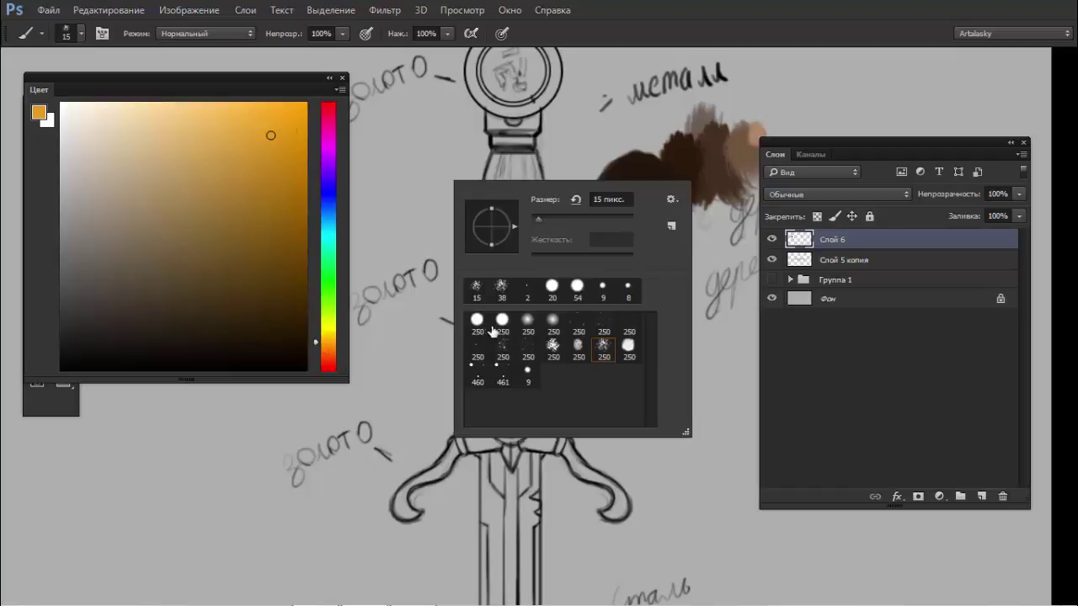
click(492, 328)
drag(538, 218, 564, 218)
key(Return)
click(418, 193)
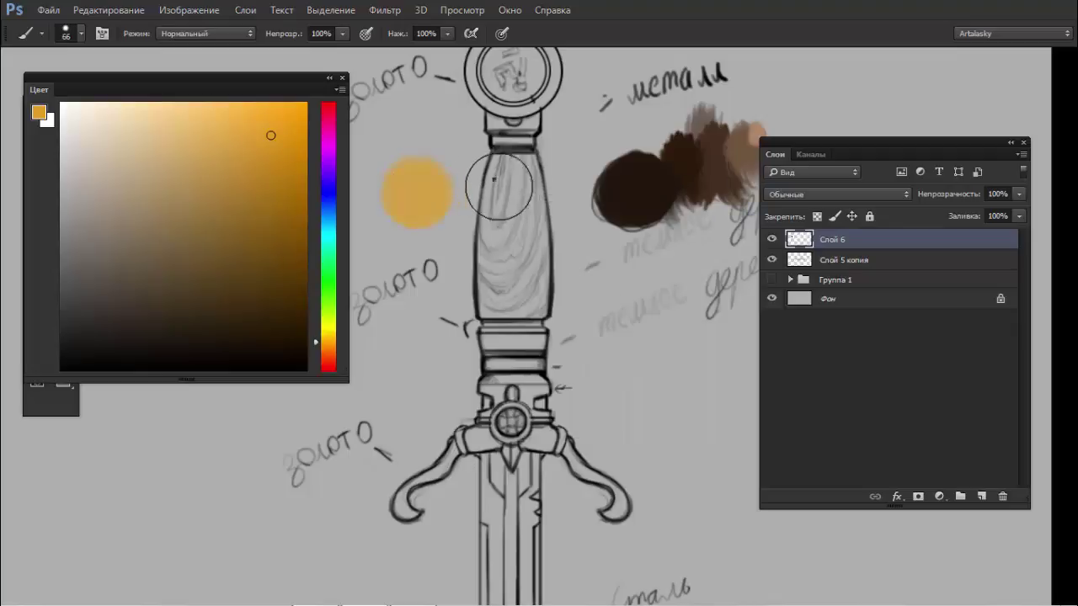
right_click(499, 187)
text(35)
key(Return)
drag(421, 188, 414, 197)
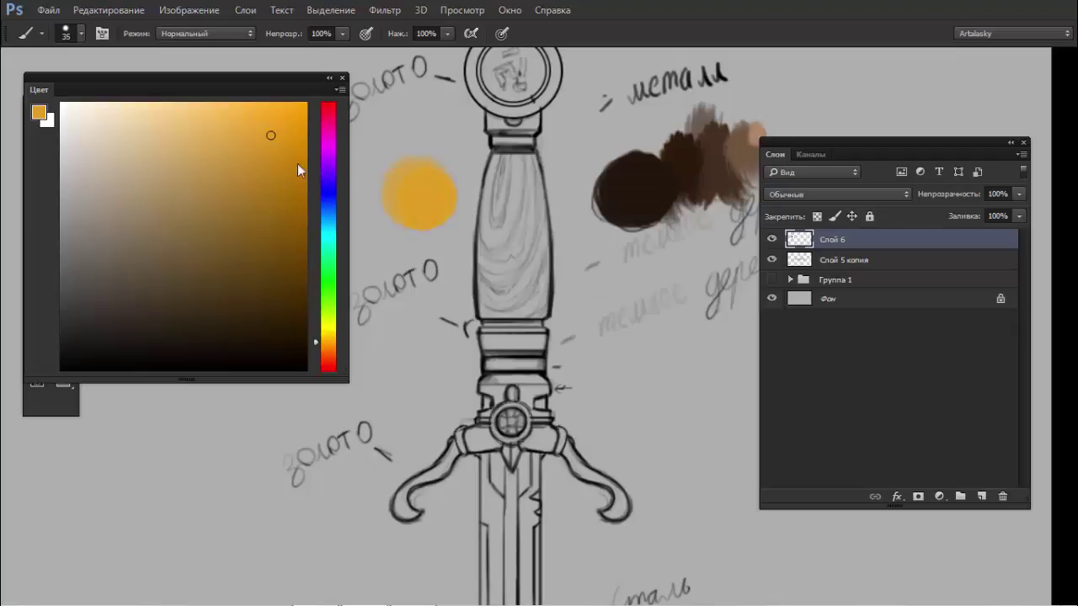
- Add saturated, darker and brighter orange dabs around the first one
drag(287, 118, 295, 113)
drag(433, 167, 421, 158)
click(282, 177)
drag(405, 228, 413, 221)
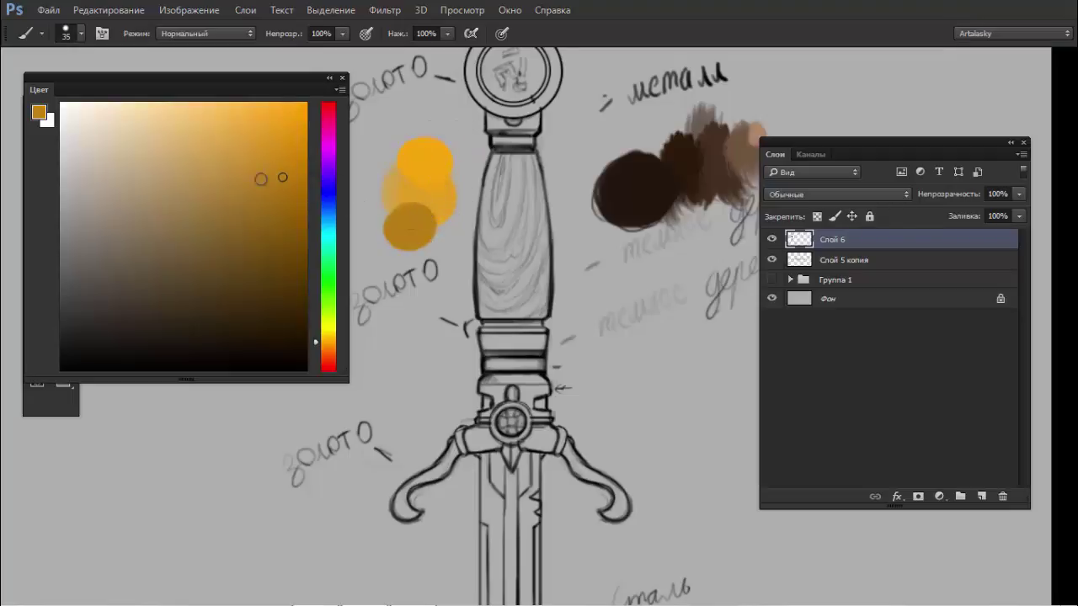
click(267, 146)
click(376, 189)
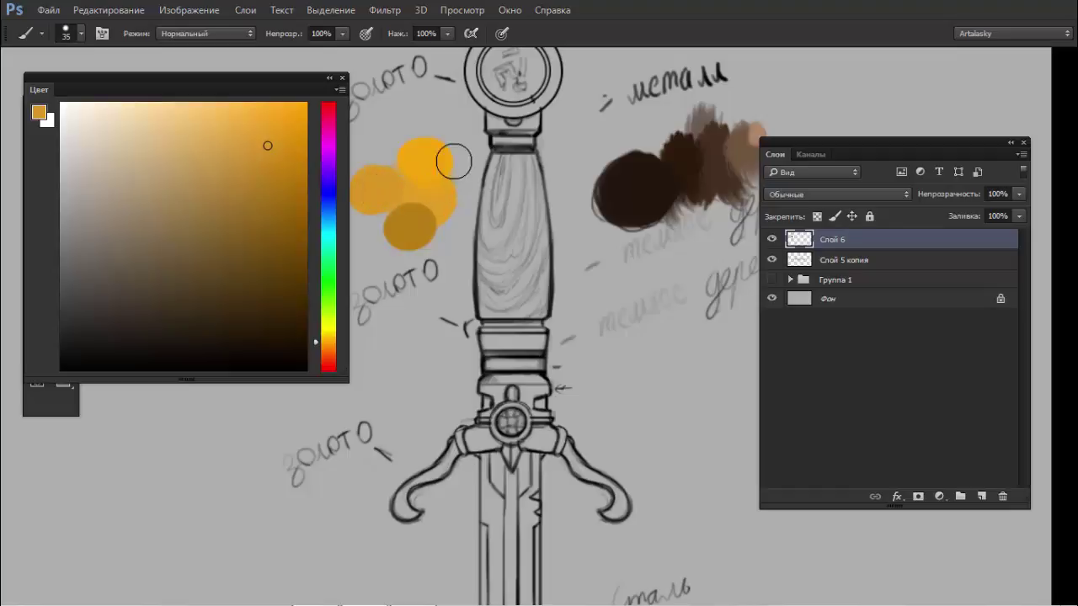
click(286, 141)
click(463, 194)
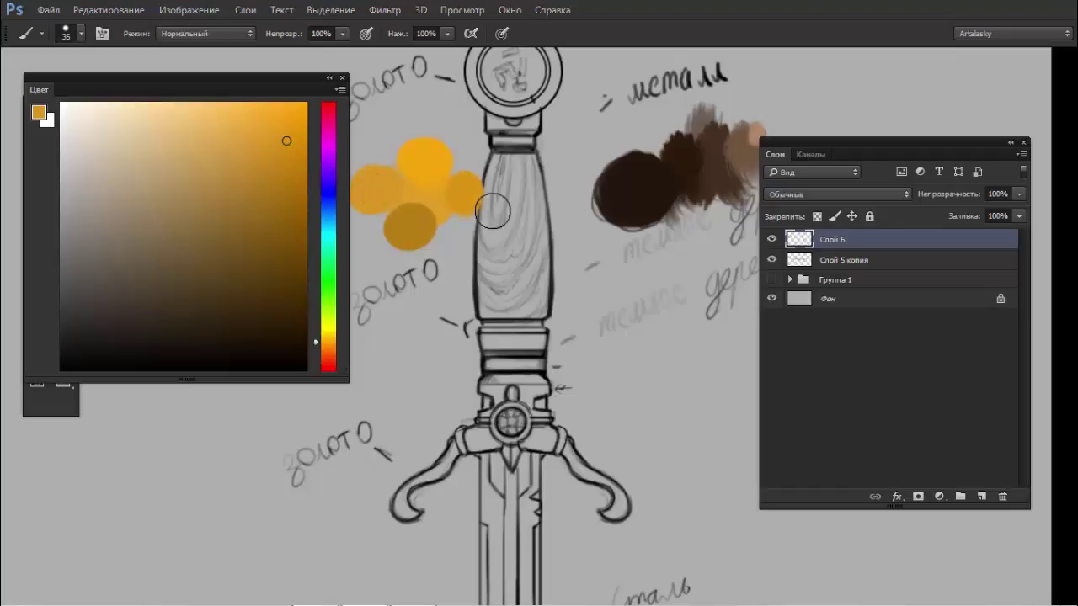
click(295, 125)
click(472, 158)
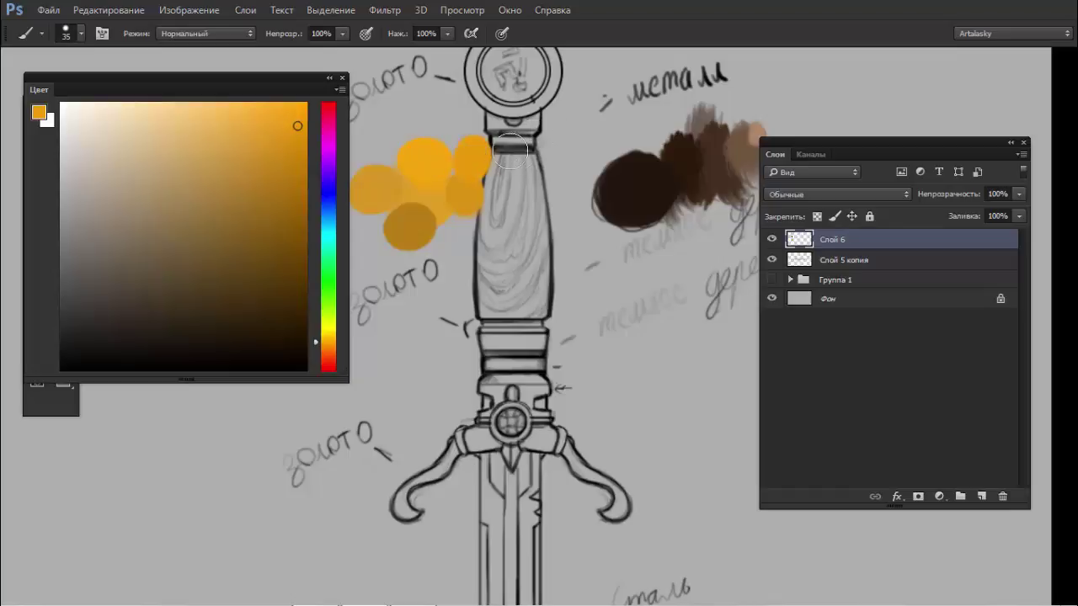
- Sample a gold dab and add light-gold and pale-gold dabs above the cluster
alt+click(437, 155)
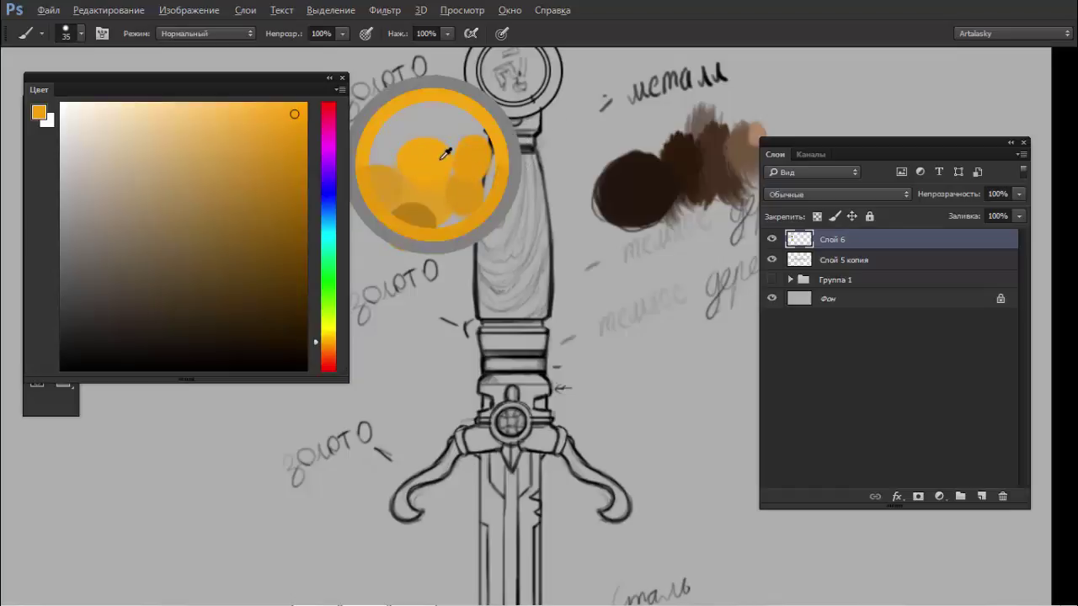
click(269, 107)
click(411, 145)
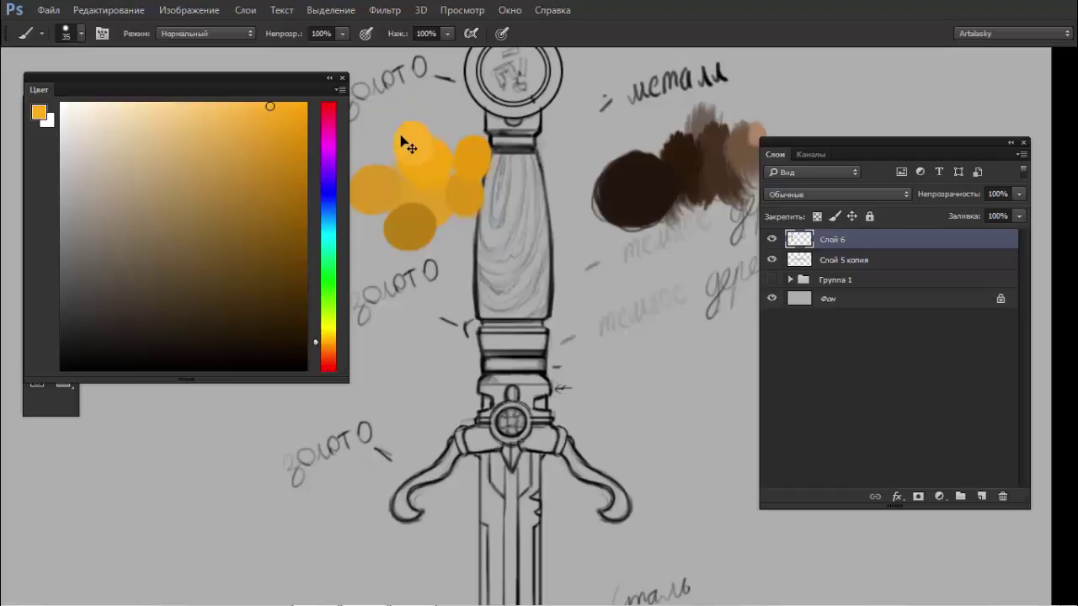
click(422, 133)
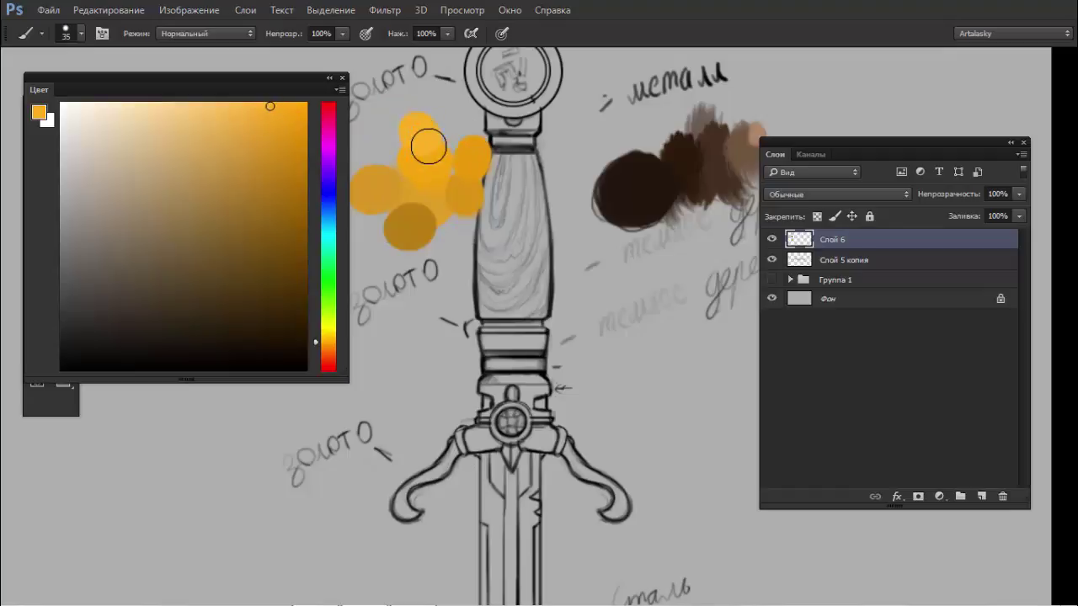
click(224, 106)
click(394, 112)
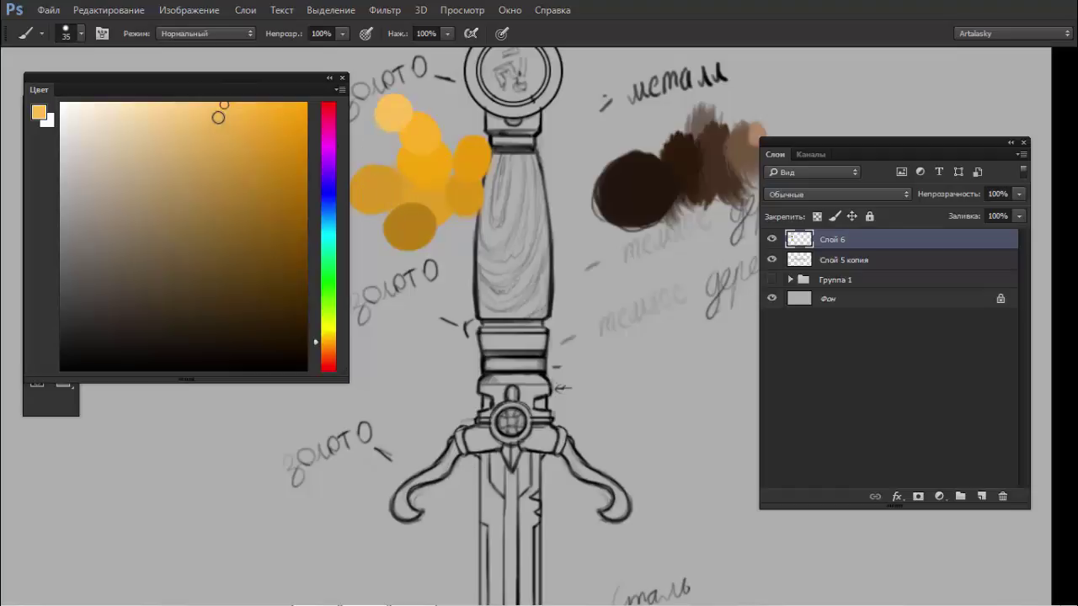
click(325, 346)
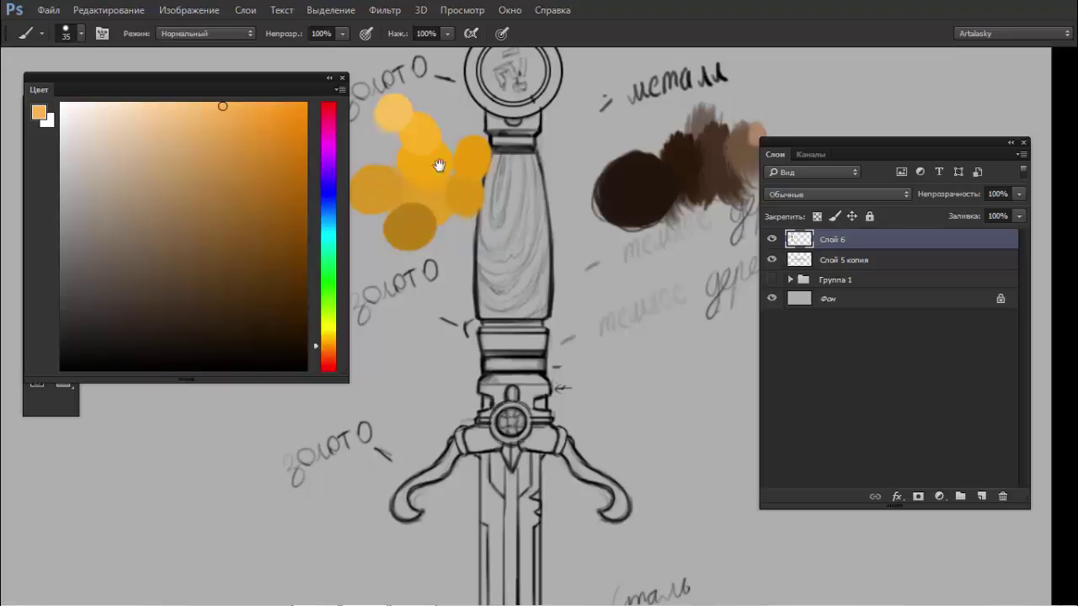
drag(372, 134, 464, 215)
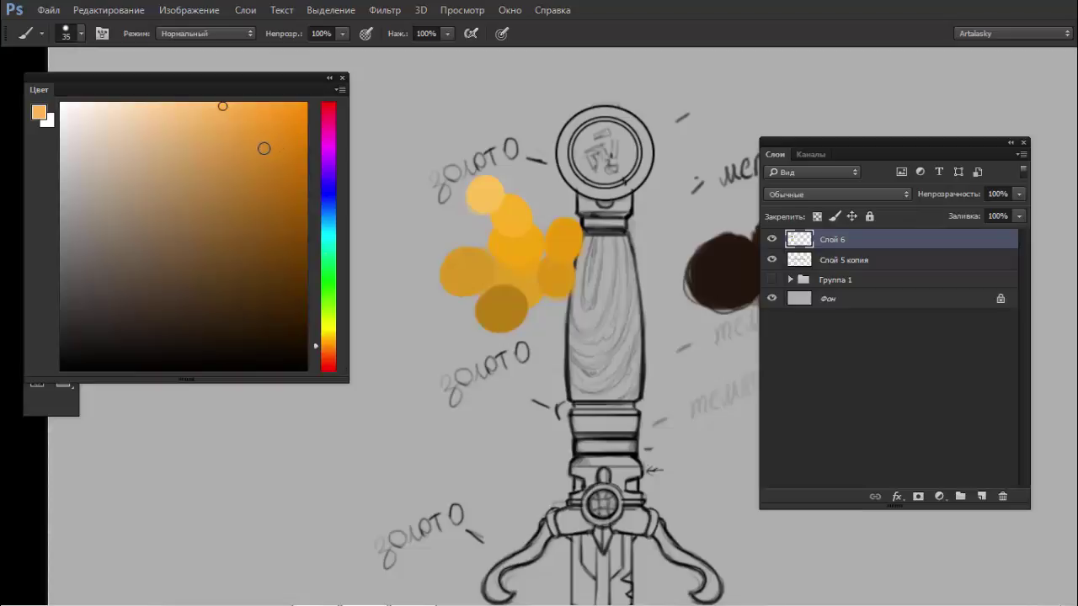
- Paint darker and deeper orange dabs left of the gold swatches
click(287, 144)
click(445, 199)
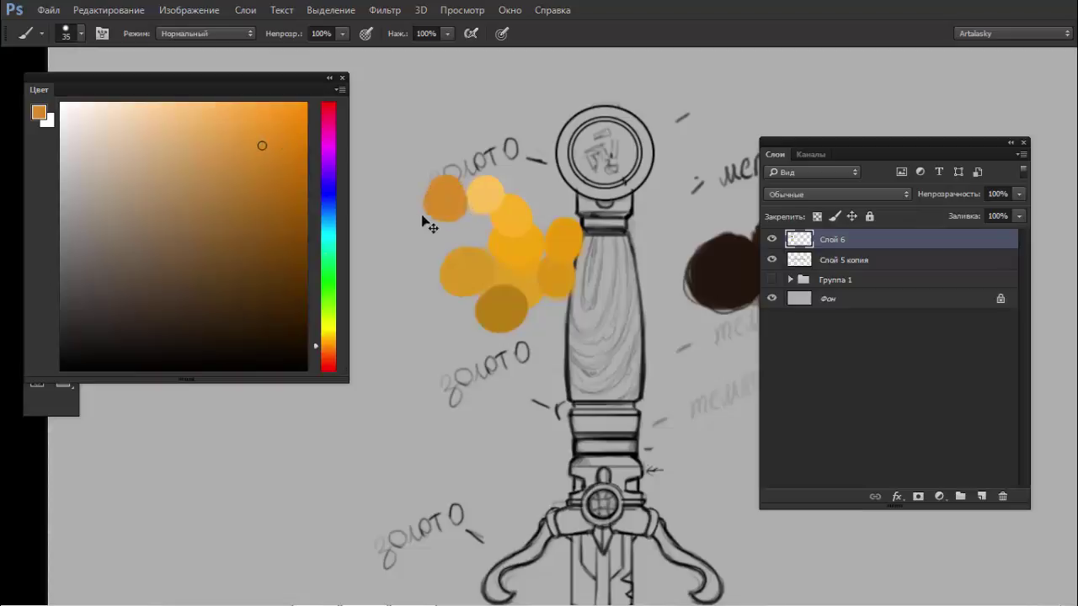
key(ctrl+z)
click(399, 199)
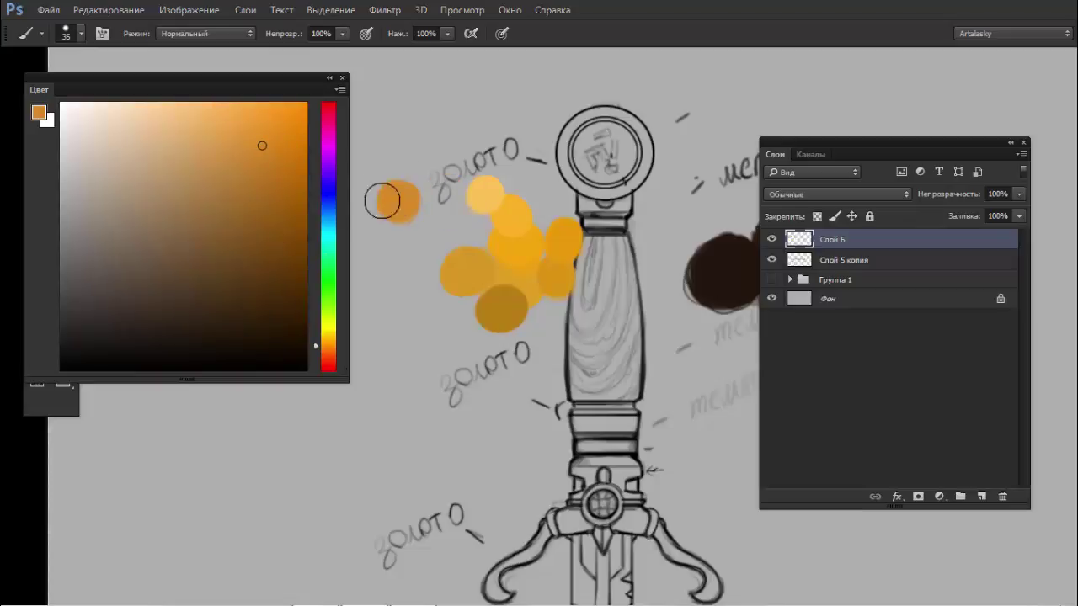
click(291, 165)
click(372, 210)
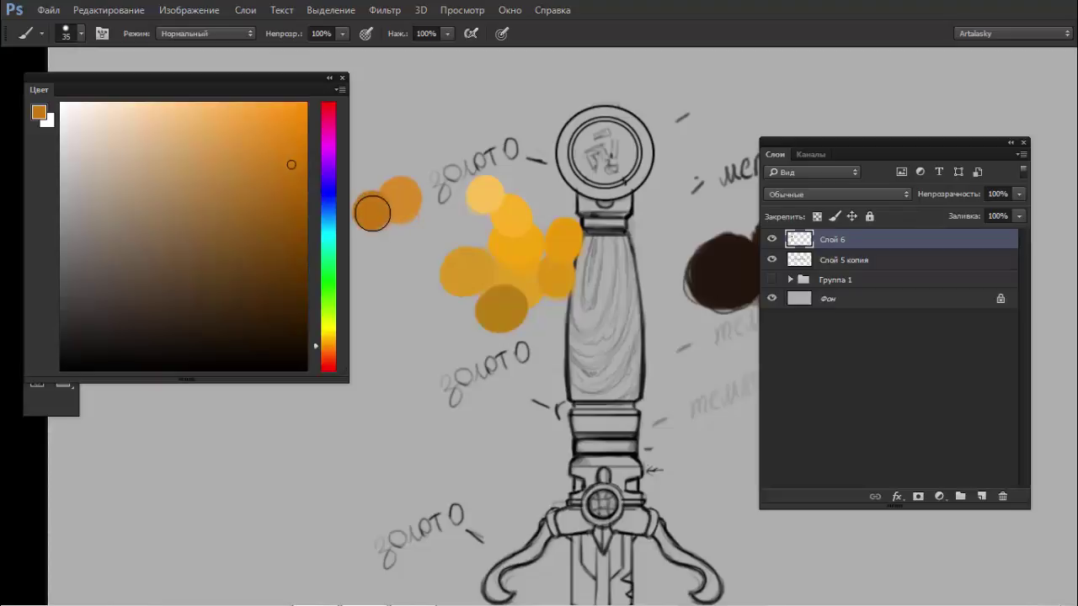
- Add red-orange dabs and a light-orange dab to the new cluster
click(329, 356)
drag(383, 253, 421, 255)
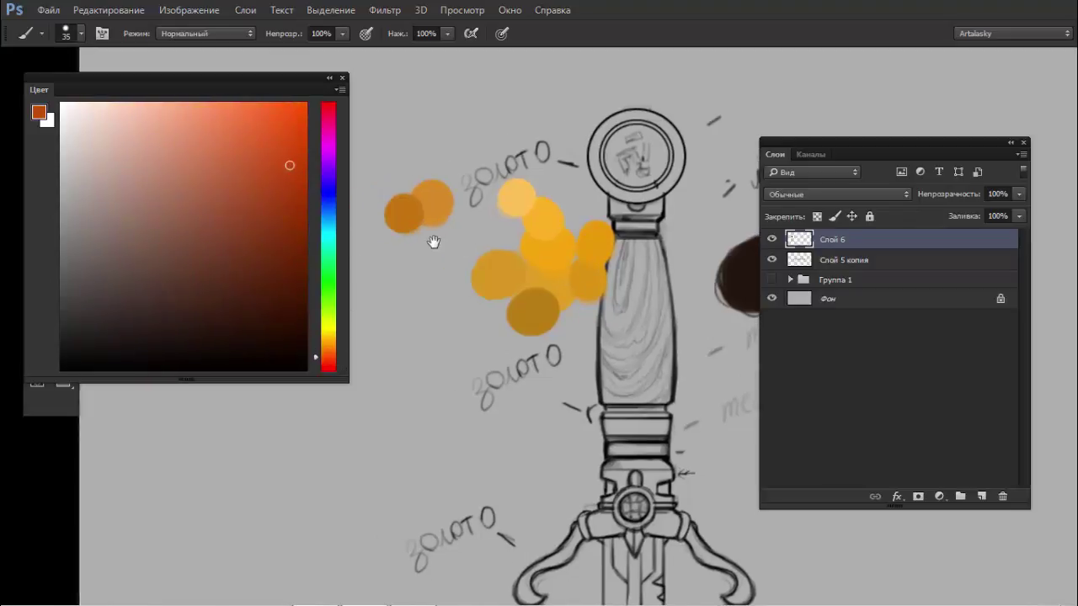
click(381, 229)
click(282, 129)
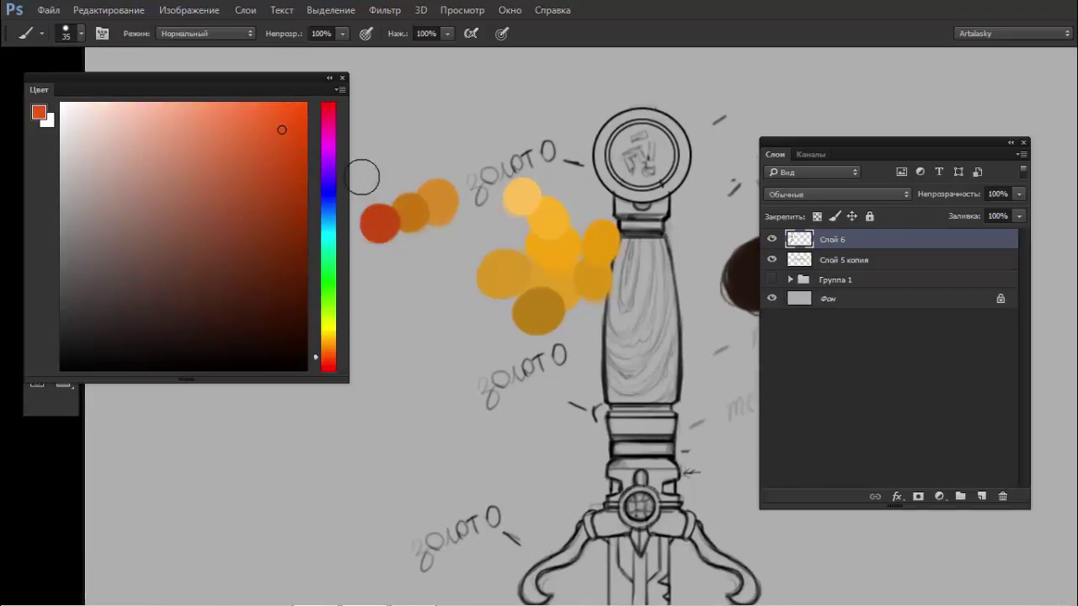
click(382, 190)
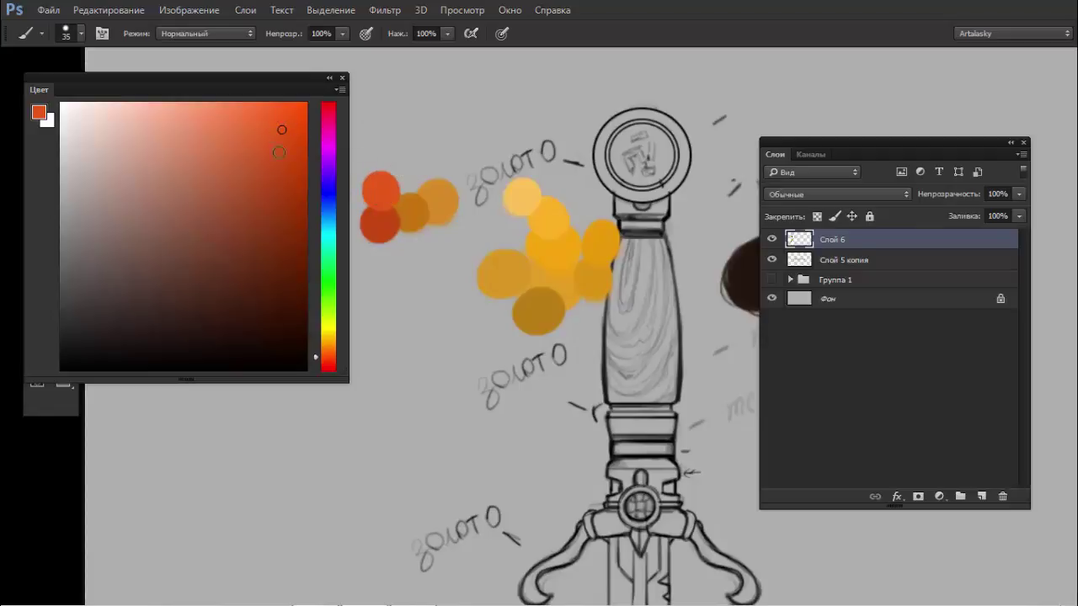
click(328, 352)
click(232, 118)
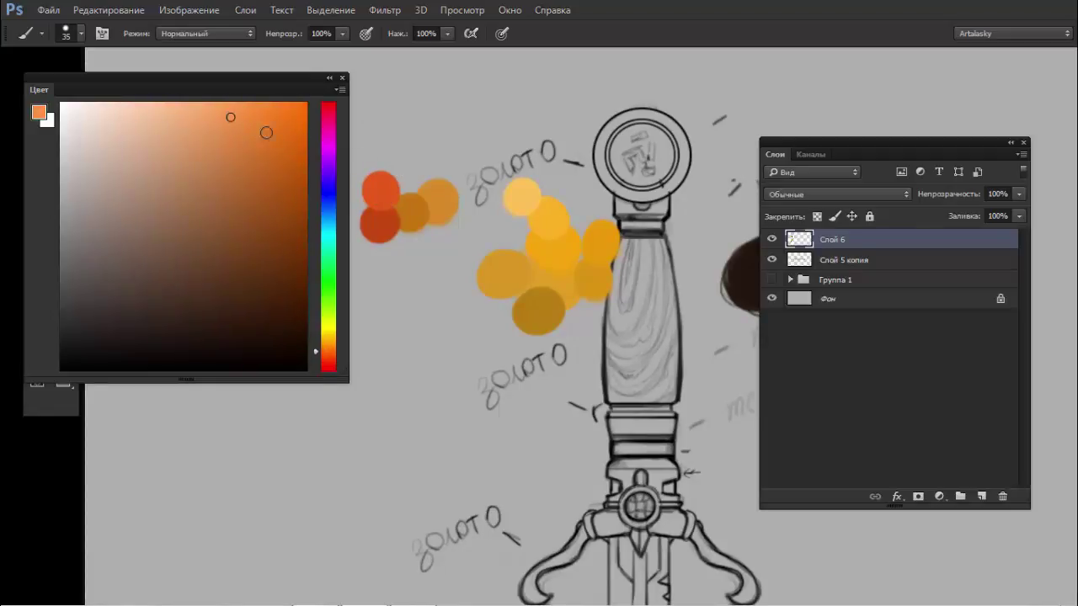
click(409, 174)
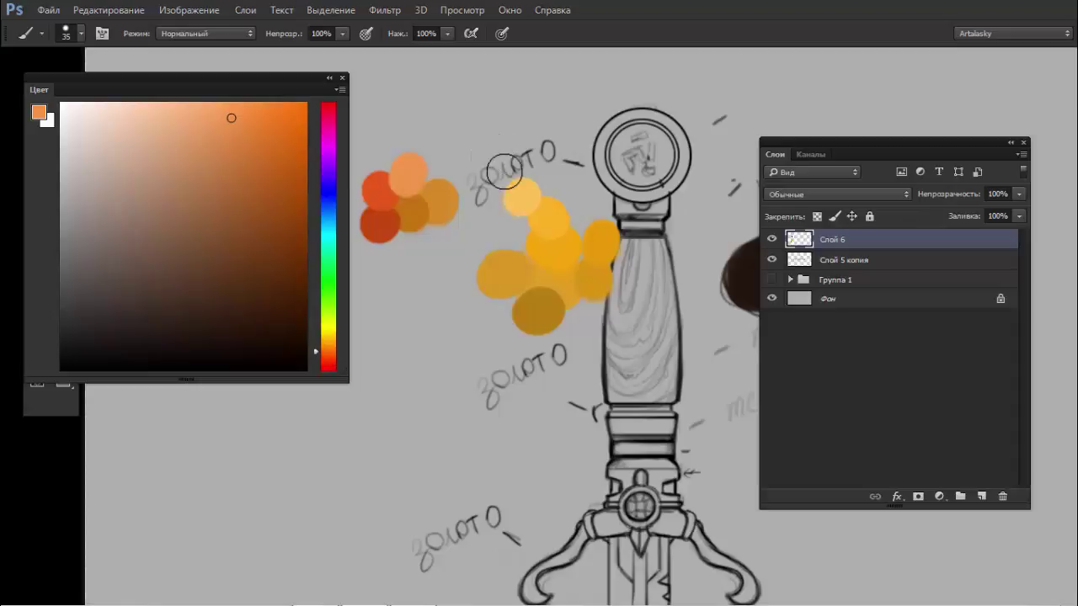
- Lasso the orange dabs and move them apart, right and down
key(l)
mouse_move(428, 141)
mouse_down()
mouse_move(349, 254)
mouse_move(426, 141)
mouse_up()
mouse_move(436, 205)
mouse_down()
mouse_move(489, 240)
mouse_move(436, 284)
mouse_up()
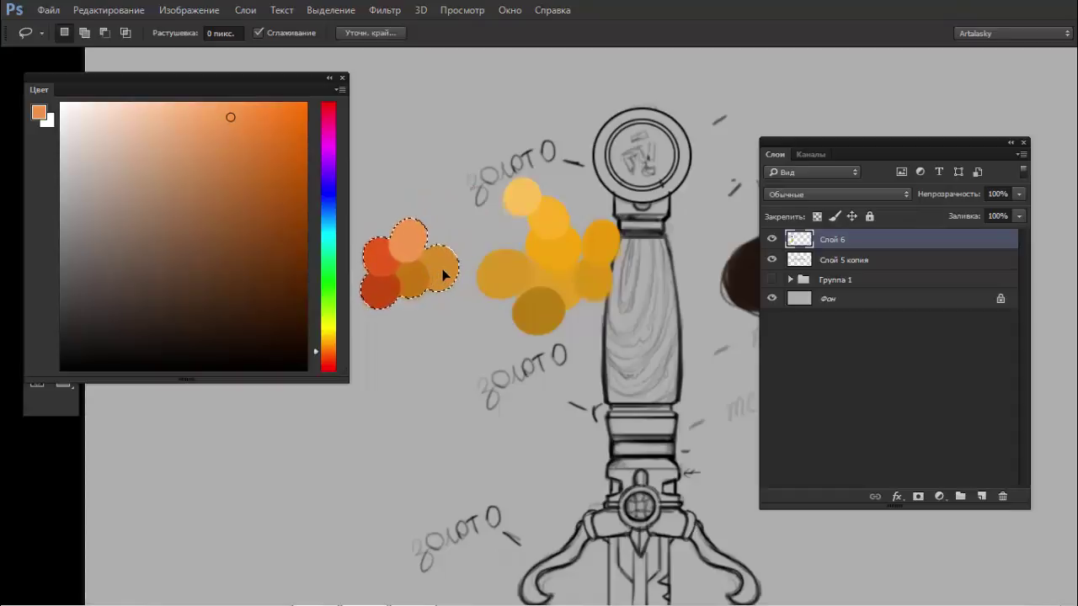
- Reposition the orange and gold dab clusters up beside the pommel, then zoom out to the whole sword
key(ctrl+d)
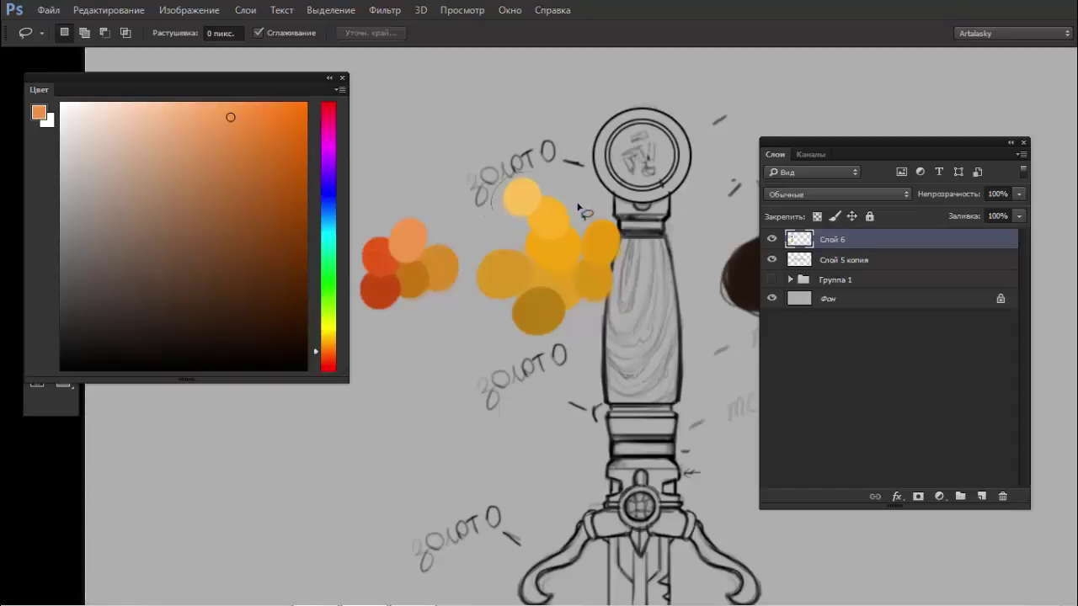
drag(581, 211, 490, 217)
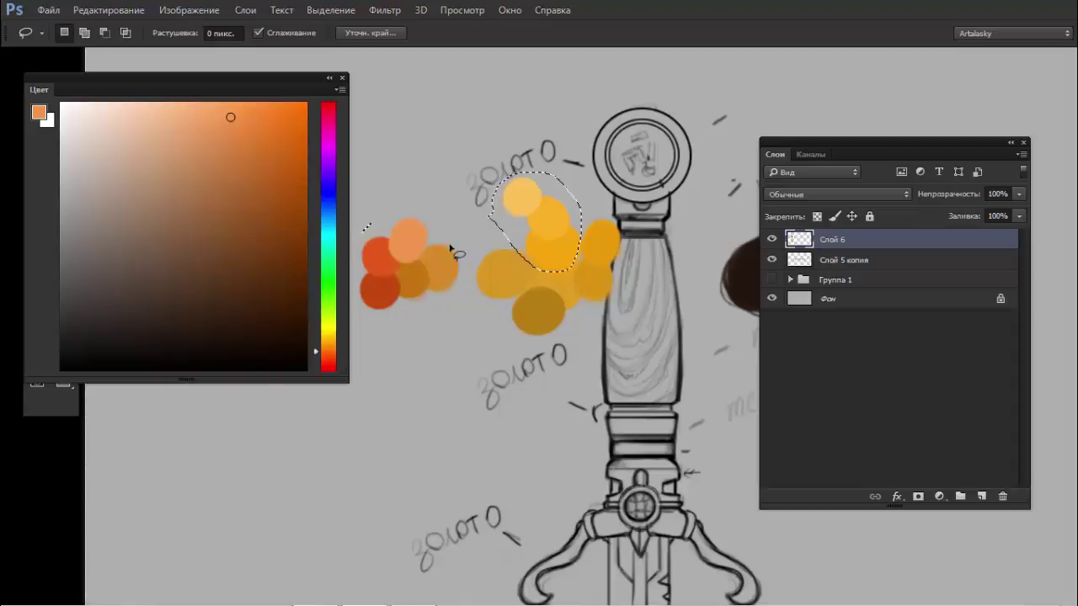
key(ctrl+d)
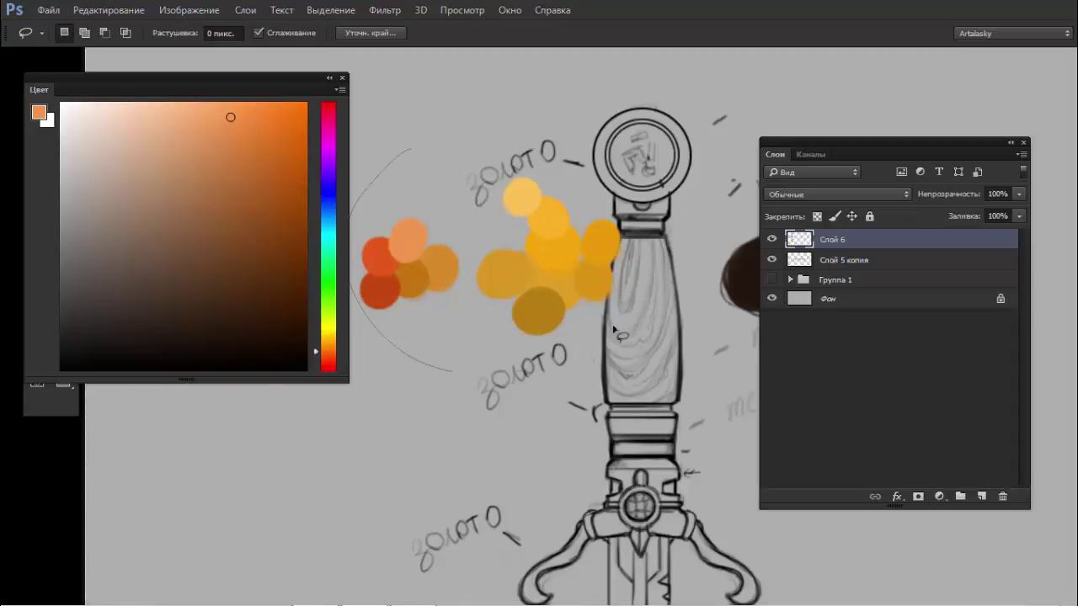
mouse_move(372, 187)
mouse_down()
mouse_move(584, 241)
mouse_move(528, 268)
mouse_move(520, 124)
mouse_up()
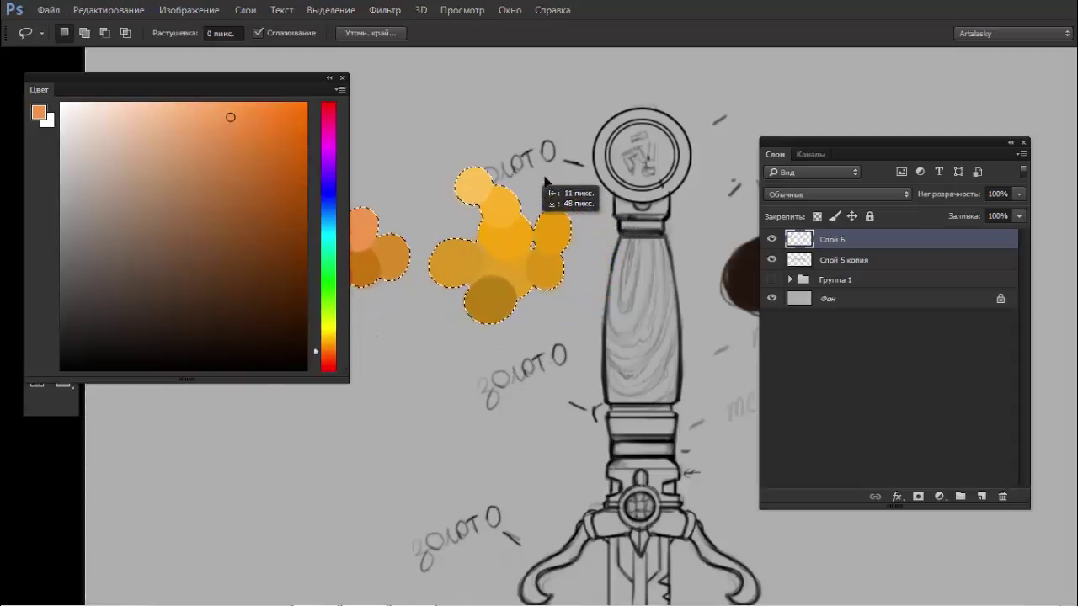
key(ctrl+d)
mouse_move(571, 217)
mouse_down()
mouse_move(548, 231)
mouse_move(517, 205)
mouse_up()
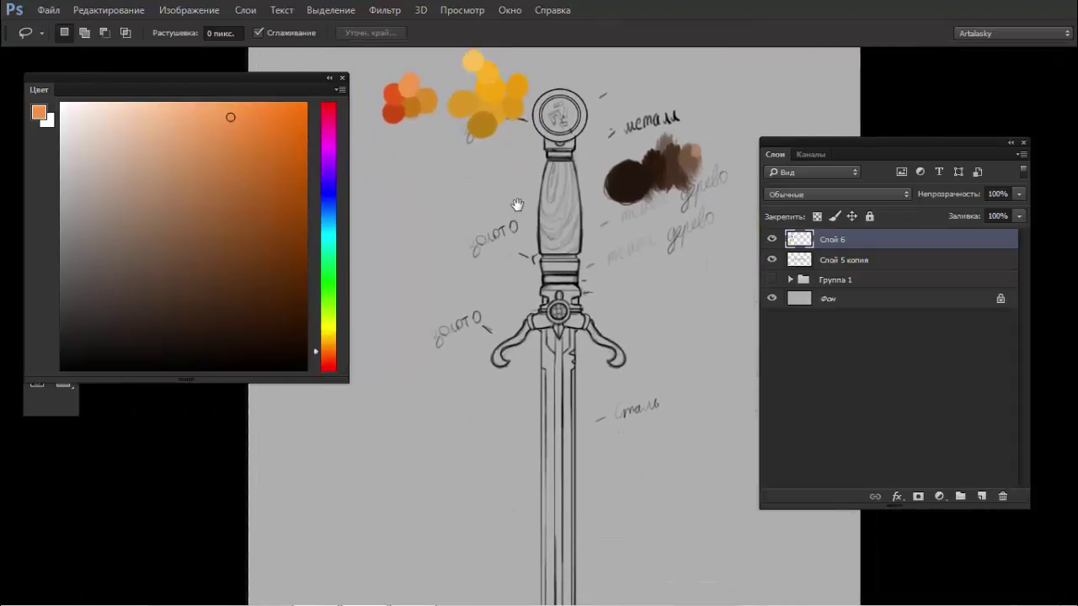
- Sample red-orange from the red dab and paint it onto the crossguard gem
click(559, 311)
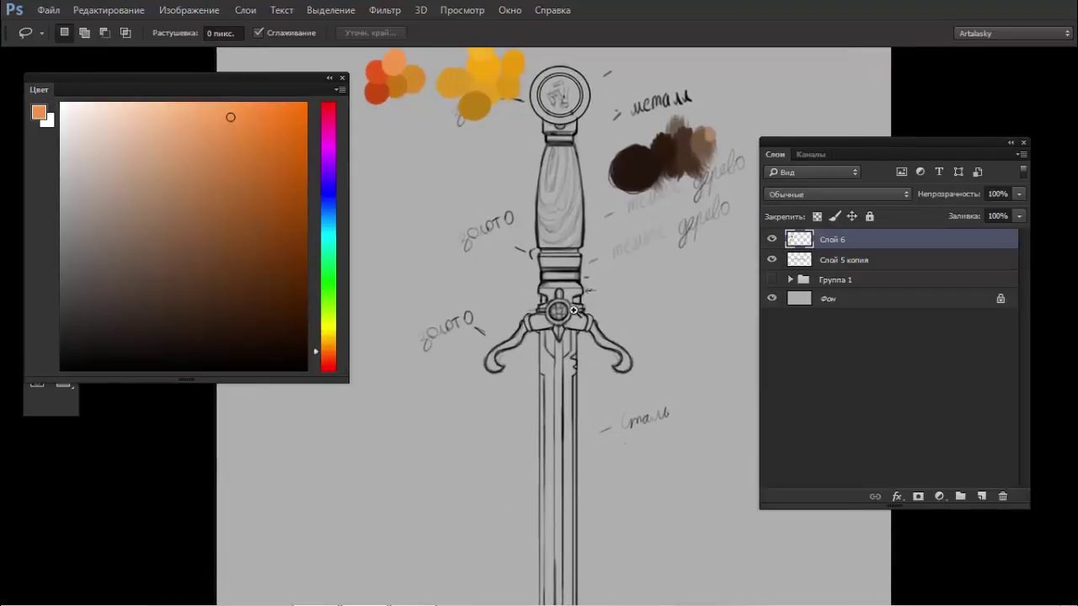
key(b)
alt+click(375, 94)
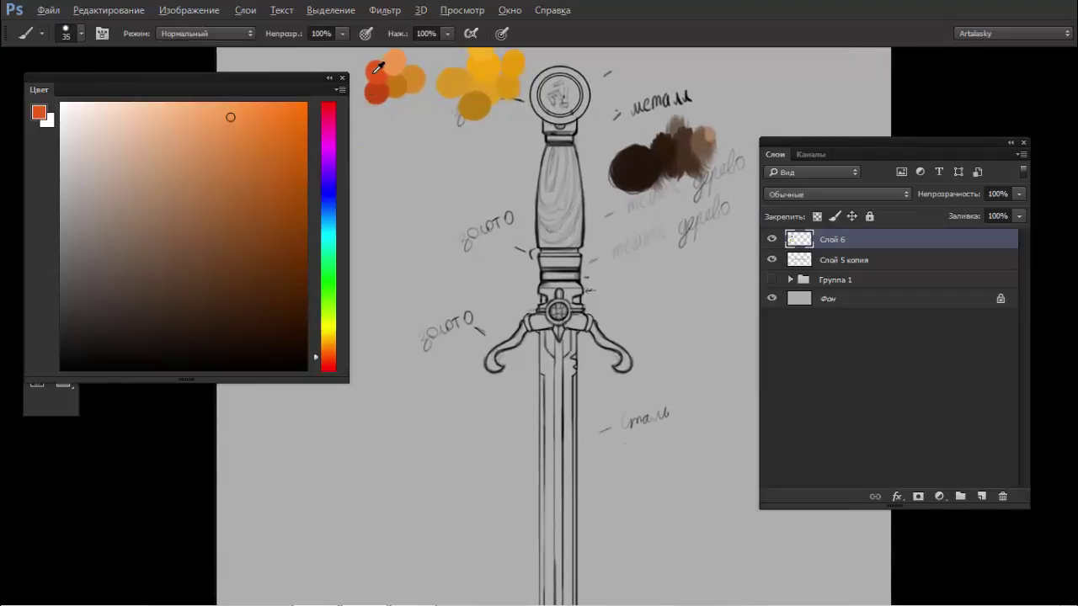
click(559, 312)
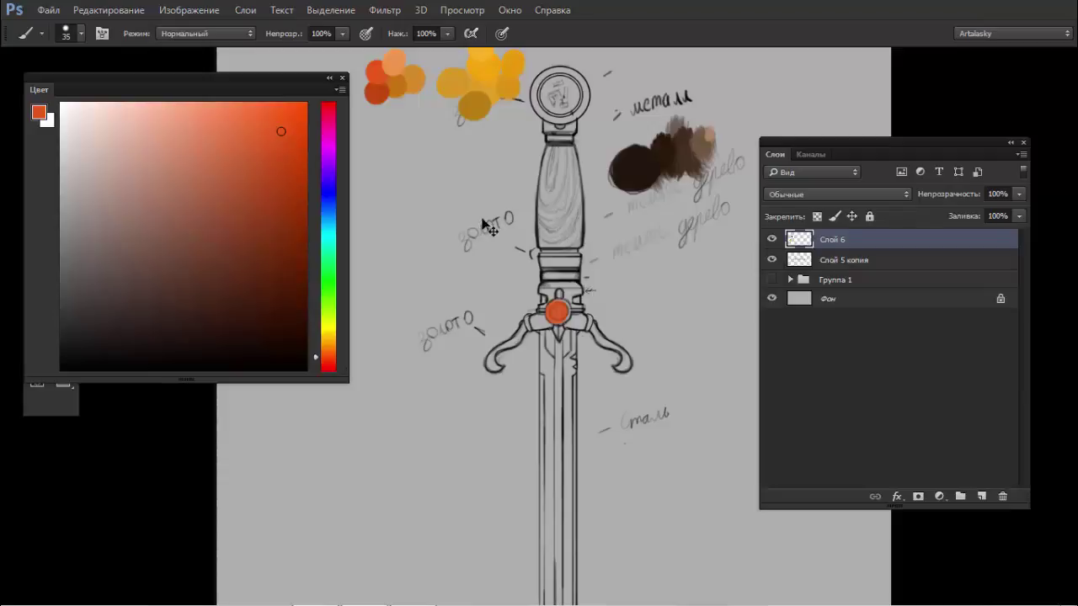
- Add a darker red swatch dab, undo the gem paint, and dab red left of the handle
click(328, 361)
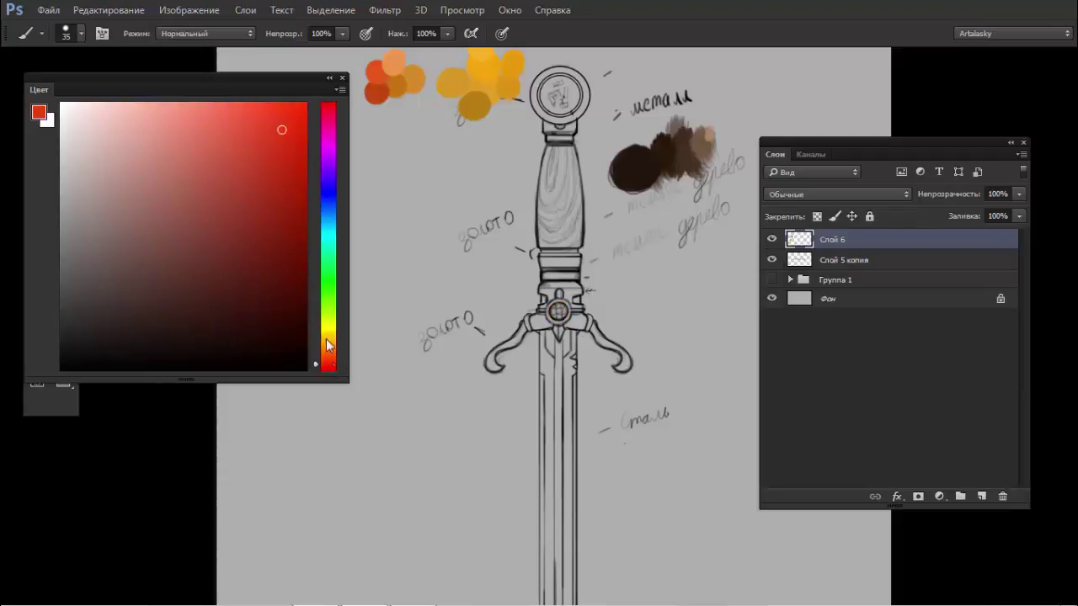
click(320, 354)
click(280, 158)
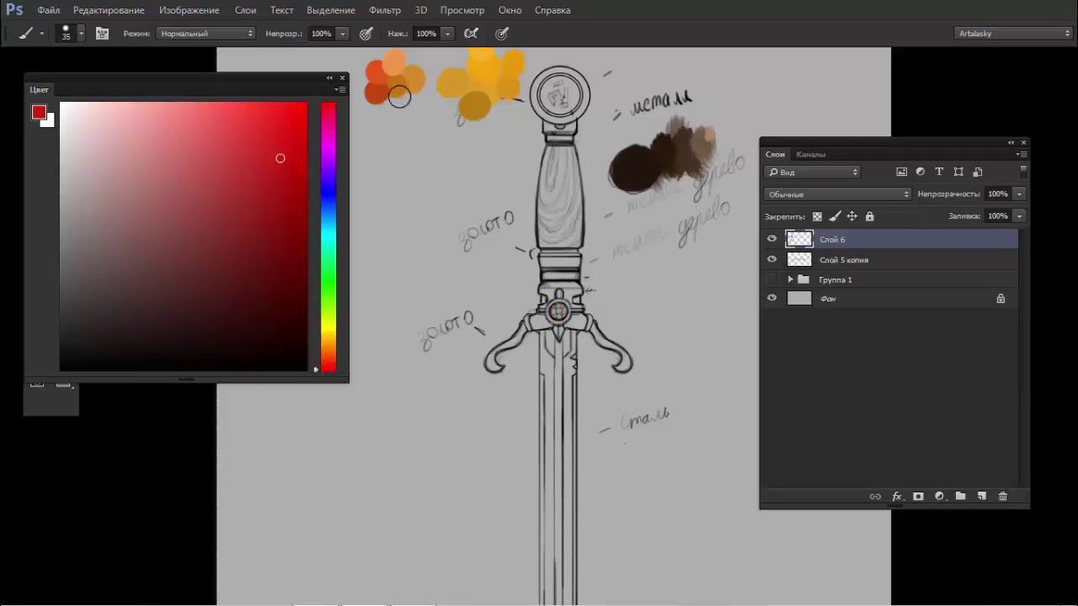
click(364, 103)
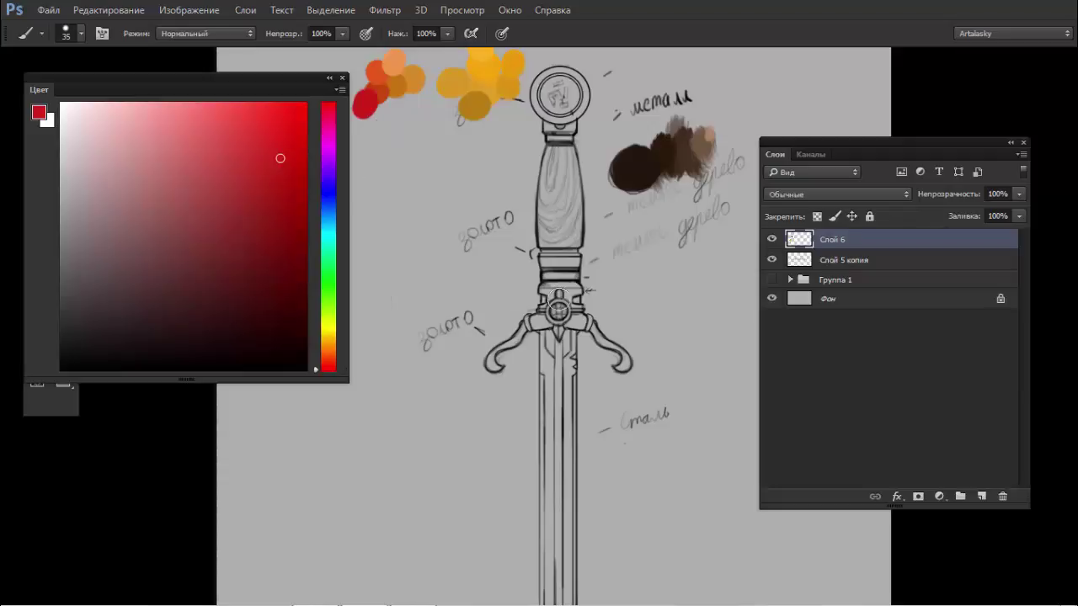
key(bracketleft)
key(bracketleft)
key(ctrl+z)
key(ctrl+z)
click(391, 199)
key(bracketright)
click(391, 200)
- Paint dark red, deep maroon and light red swatch dabs in a column left of the handle
click(299, 230)
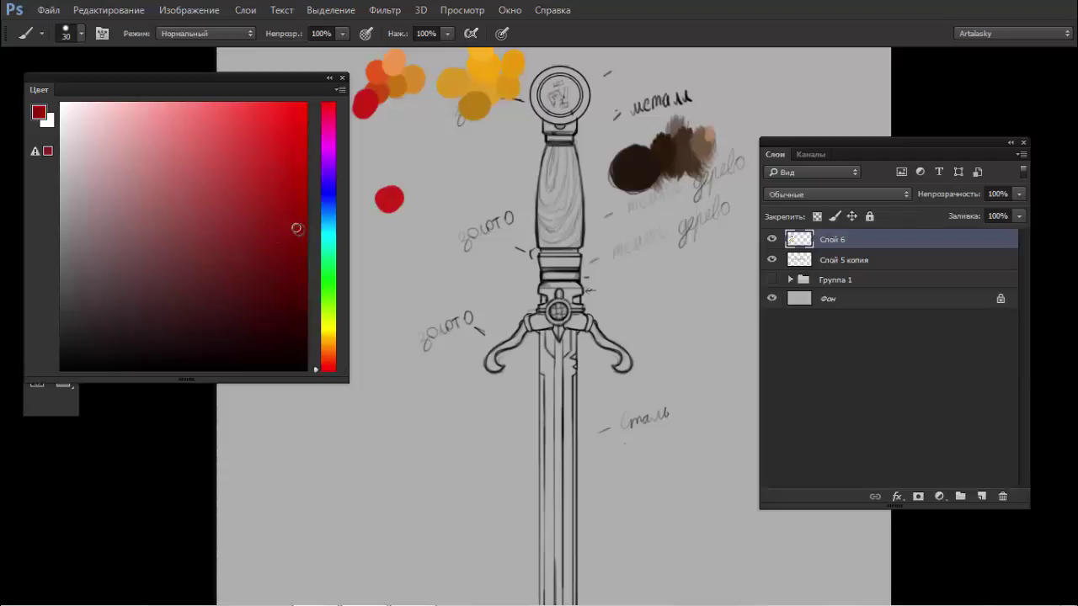
click(375, 214)
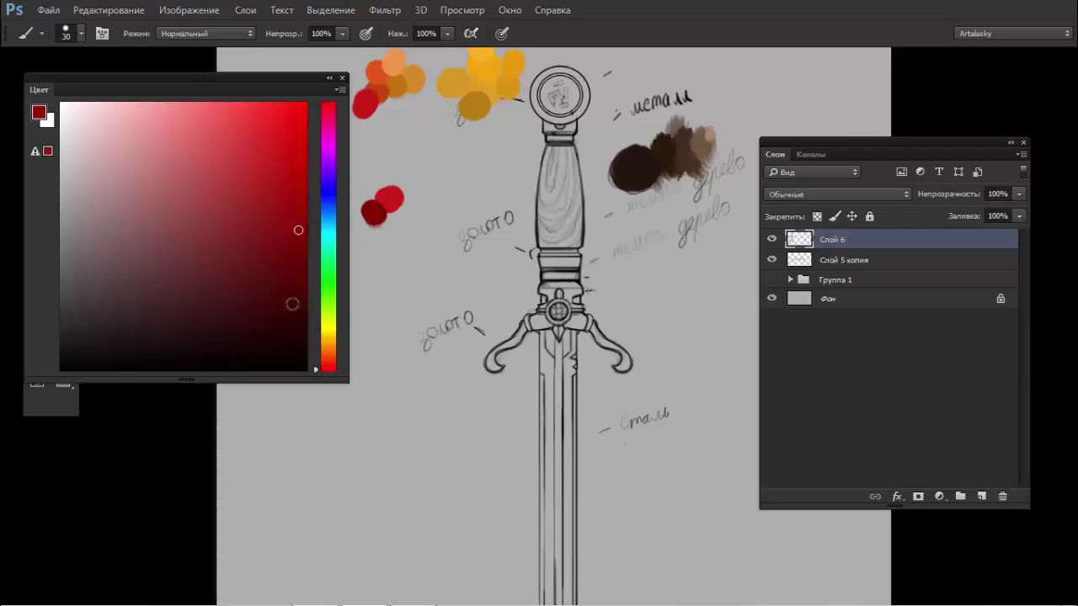
click(303, 306)
click(375, 229)
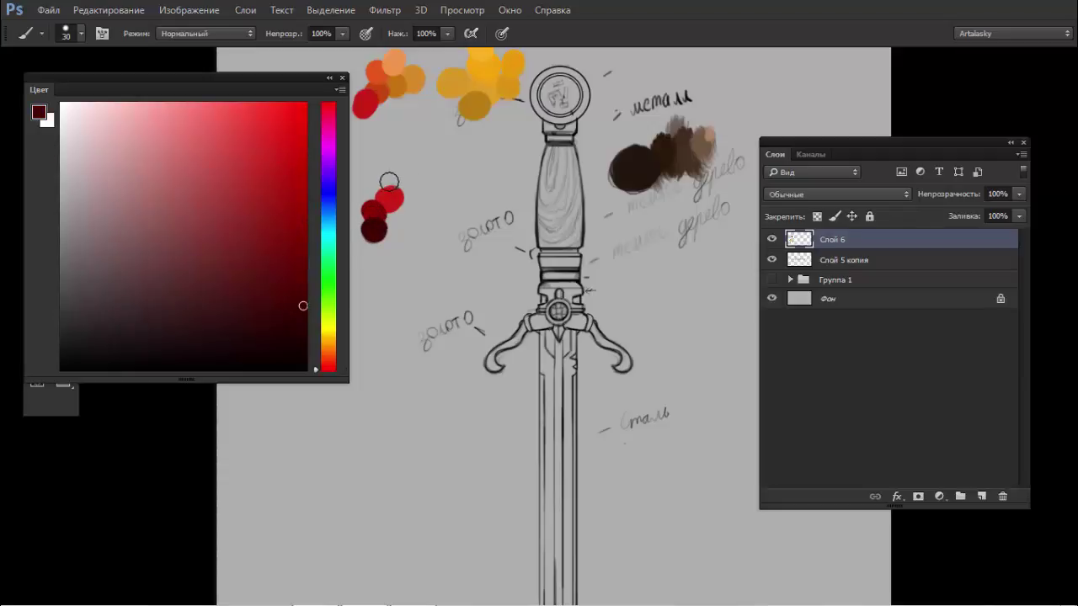
click(226, 102)
click(392, 179)
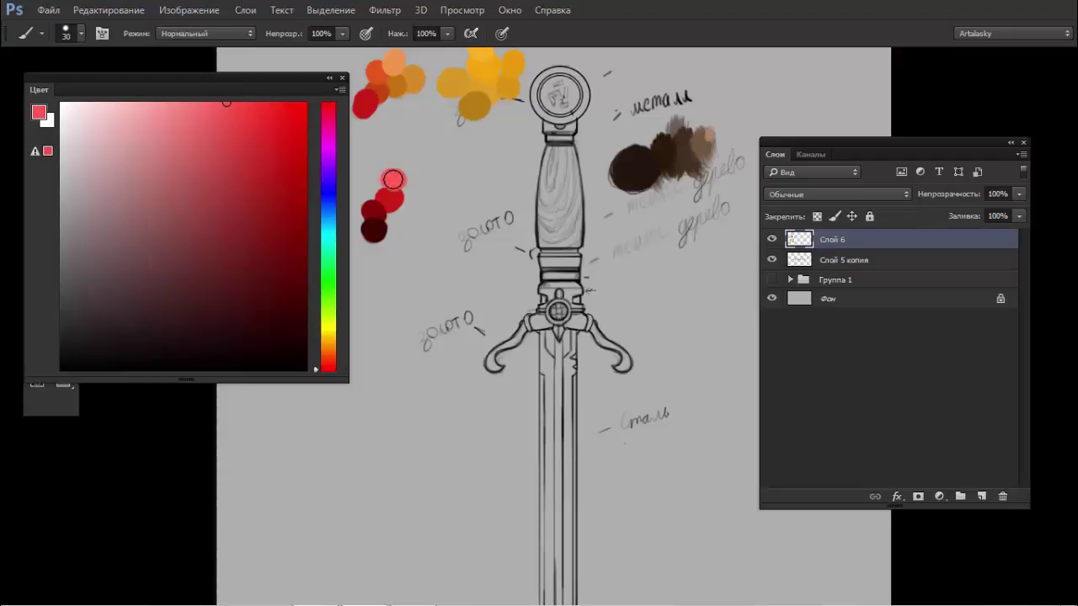
- Mix pale pink, magenta-pink and lighter pink shades on a smaller brush
drag(155, 123, 135, 94)
key(bracketleft)
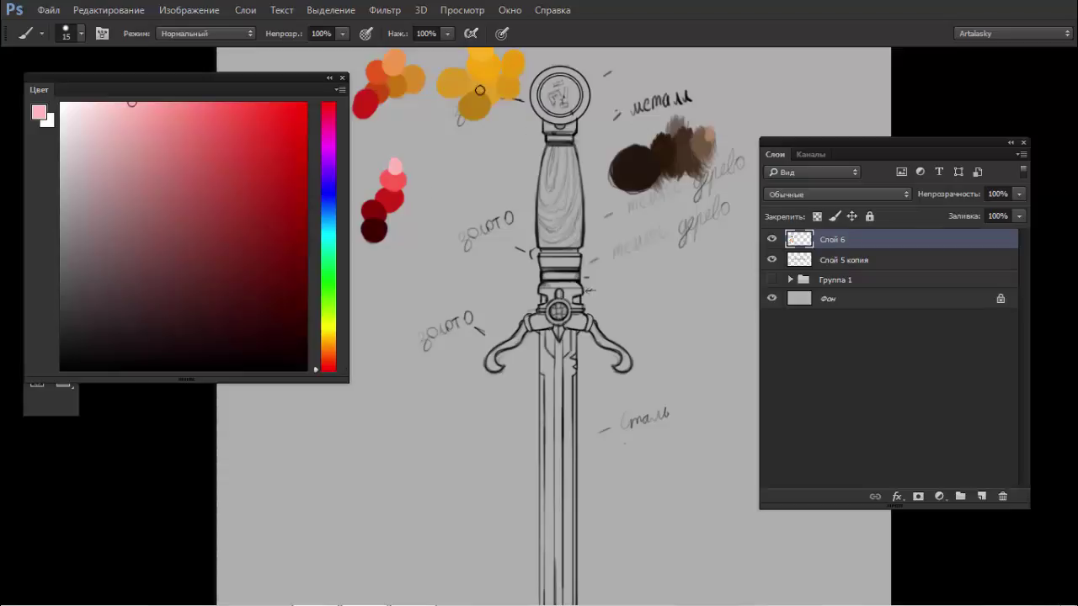
drag(326, 123, 331, 108)
click(201, 133)
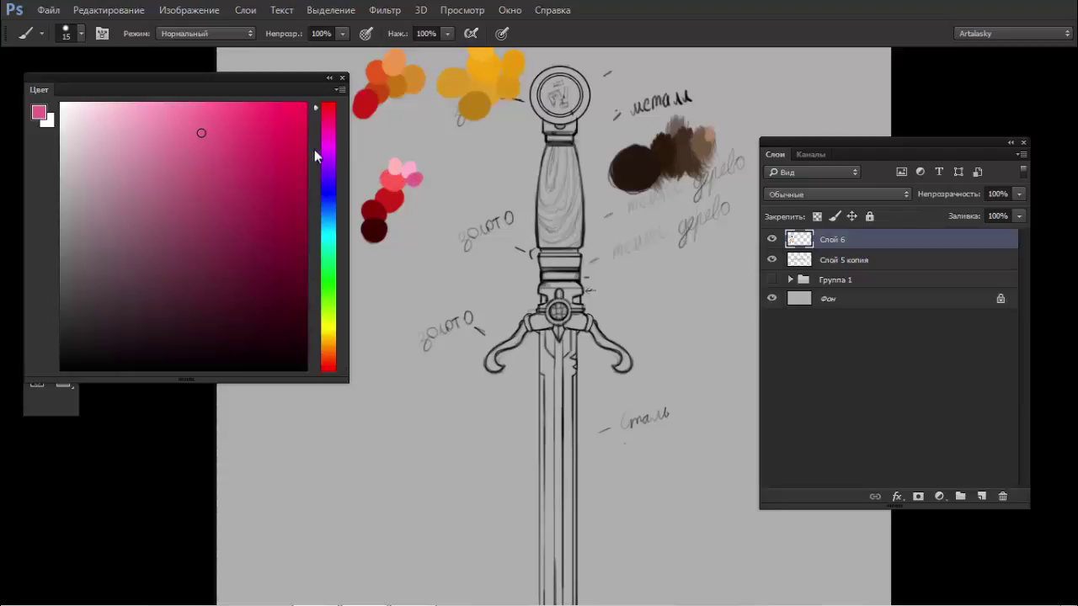
drag(159, 127, 222, 99)
click(189, 104)
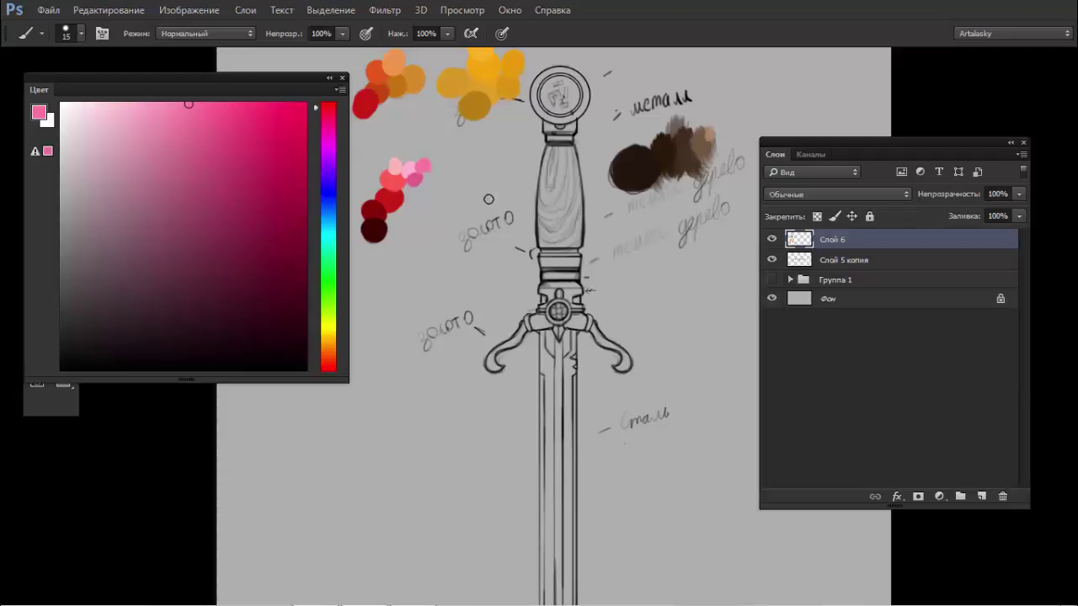
drag(531, 357, 542, 235)
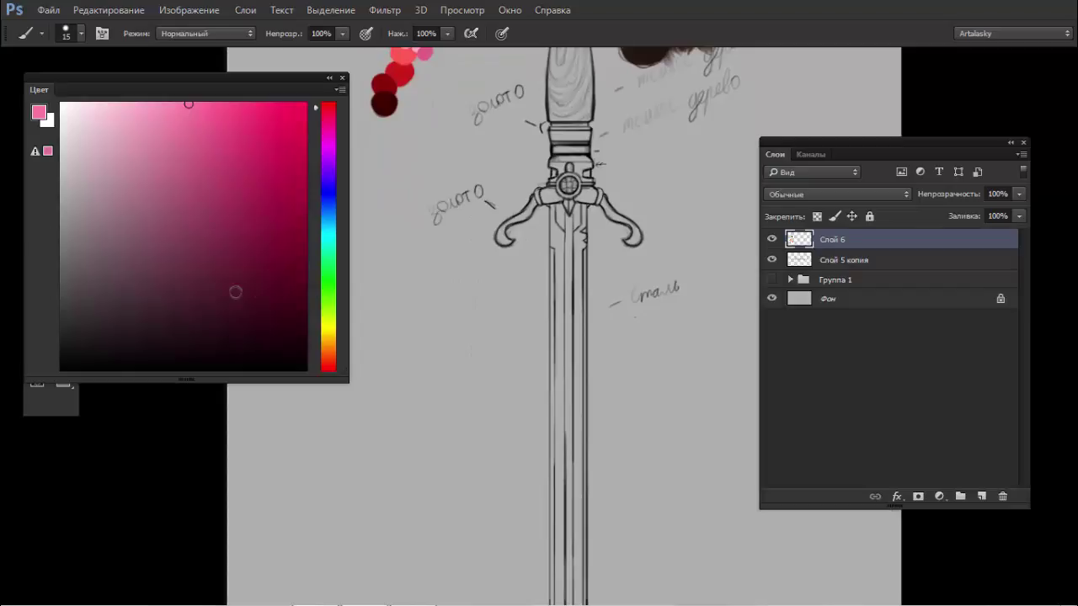
click(329, 213)
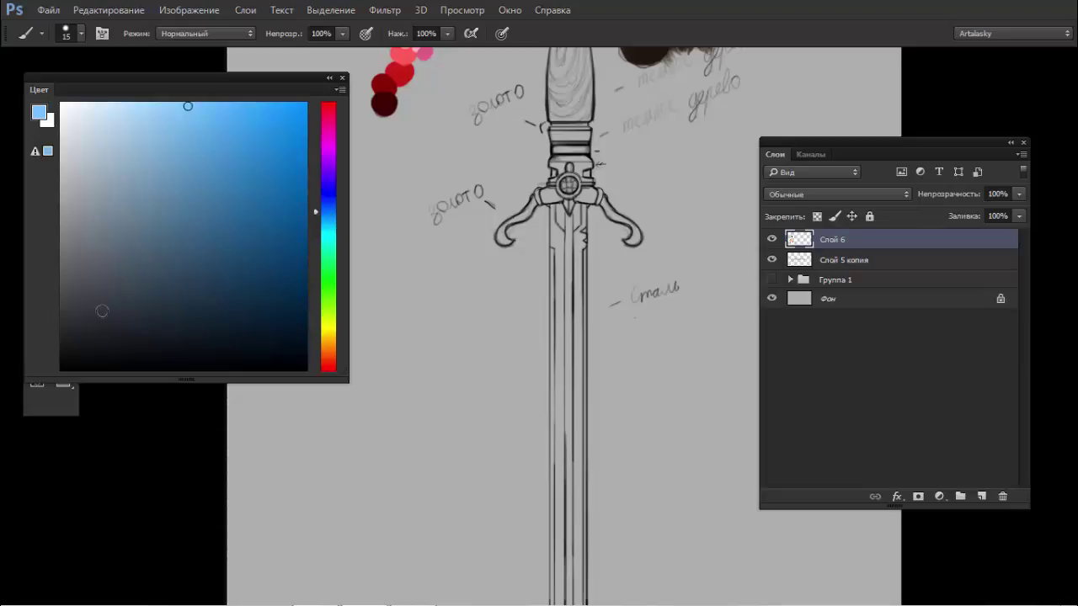
- Pick a dark grey and lighten it to a muted grey-blue painting colour
click(89, 312)
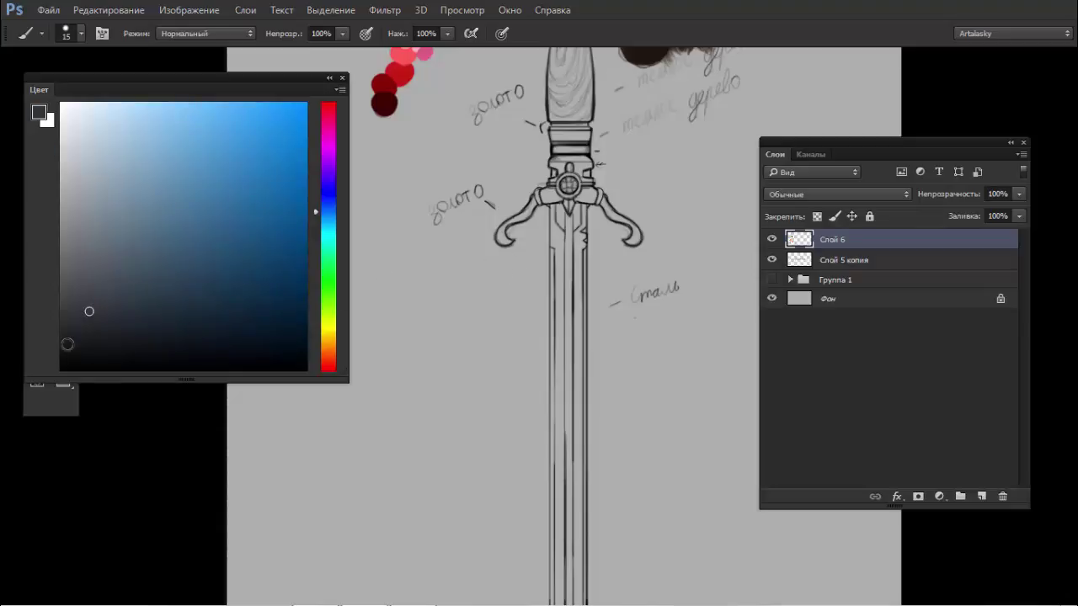
mouse_move(84, 337)
mouse_down()
mouse_move(134, 284)
mouse_move(87, 303)
mouse_up()
key(ctrl+n)
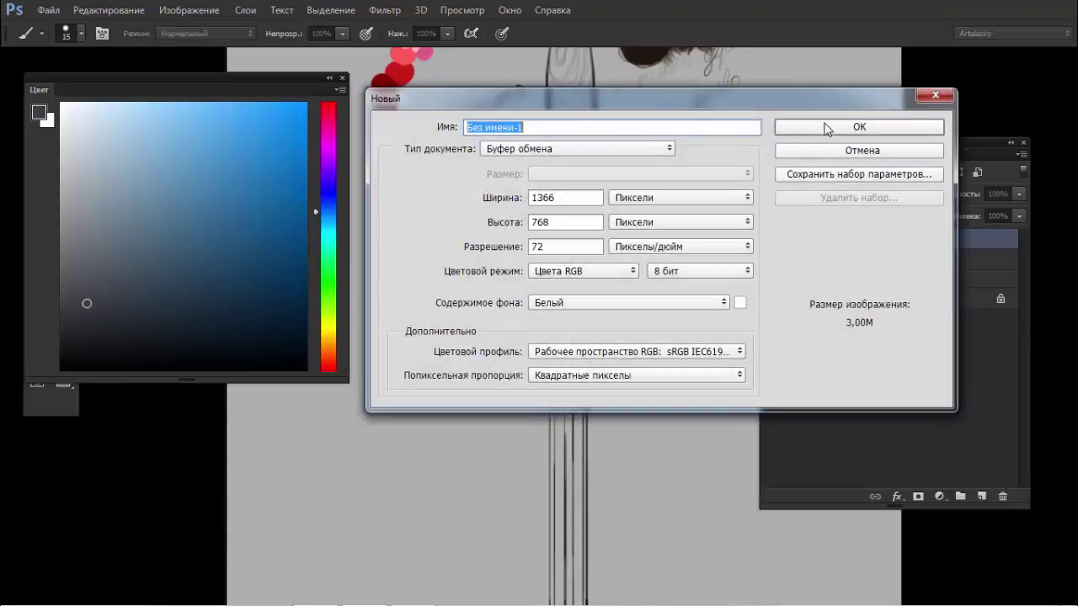
click(827, 129)
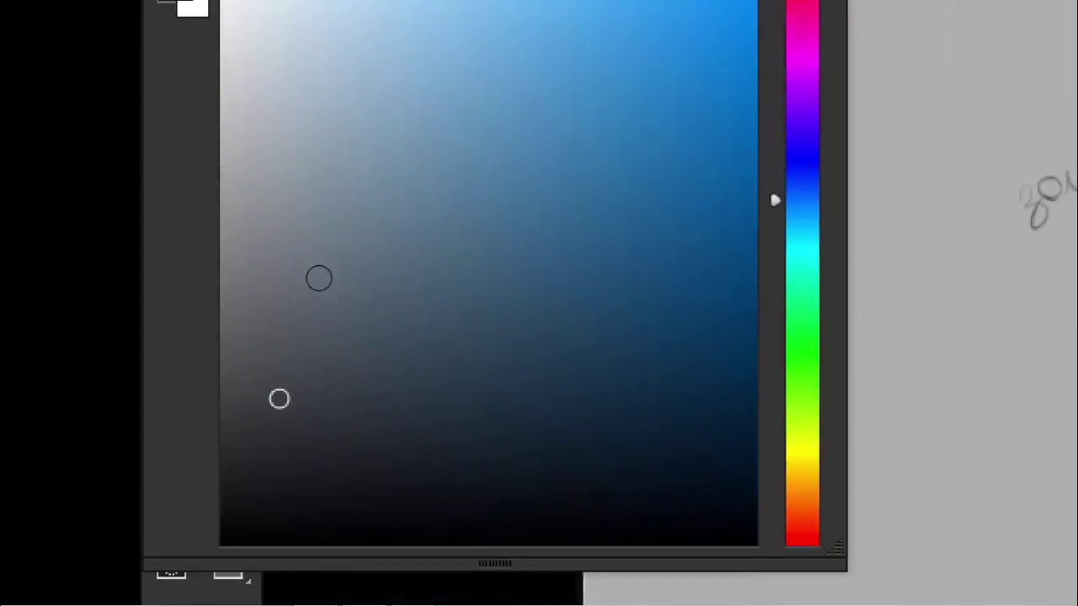
right_click(342, 297)
mouse_move(227, 399)
mouse_down()
mouse_move(273, 472)
mouse_move(230, 474)
mouse_move(236, 362)
mouse_up()
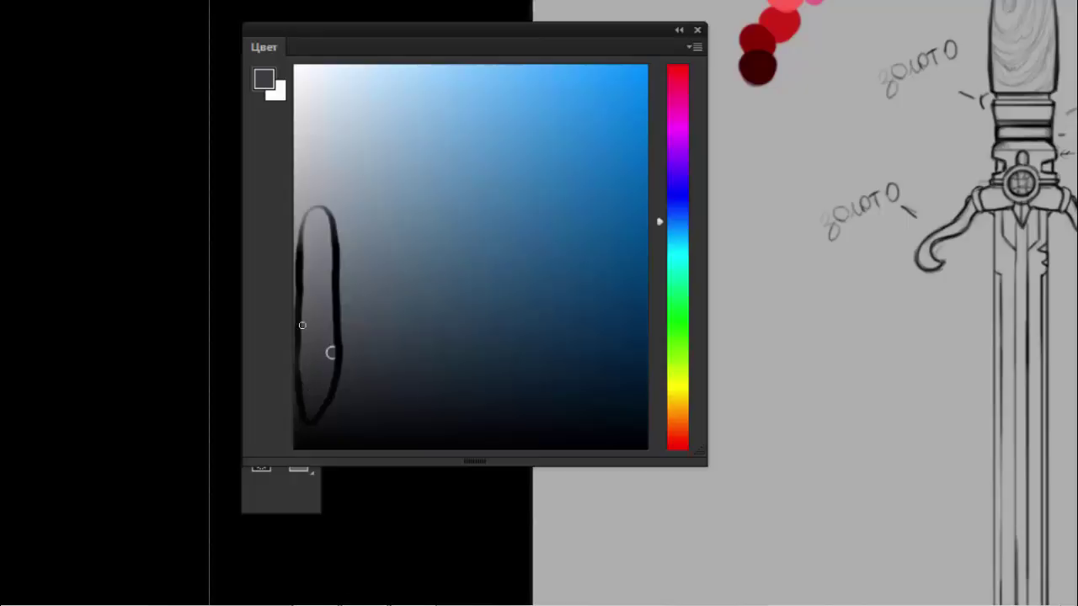
key(alt+Tab)
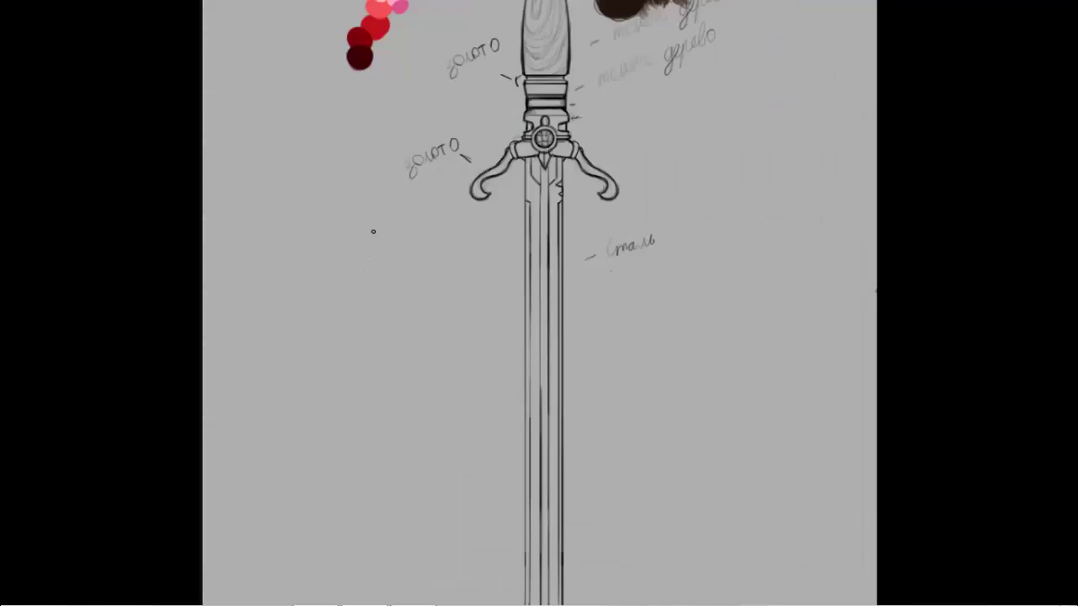
- Pick a dark grey, paint a test dab beside the blade, and enlarge the brush
key(F6)
click(87, 306)
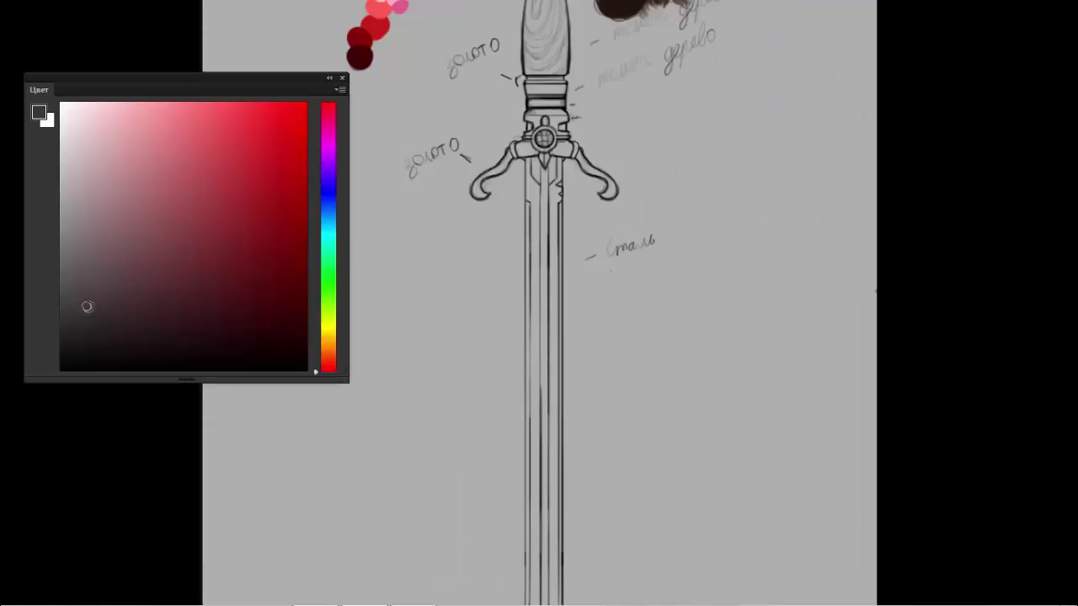
mouse_move(430, 261)
mouse_down()
mouse_move(433, 276)
mouse_move(433, 244)
mouse_move(428, 291)
mouse_up()
right_click(435, 269)
key(Return)
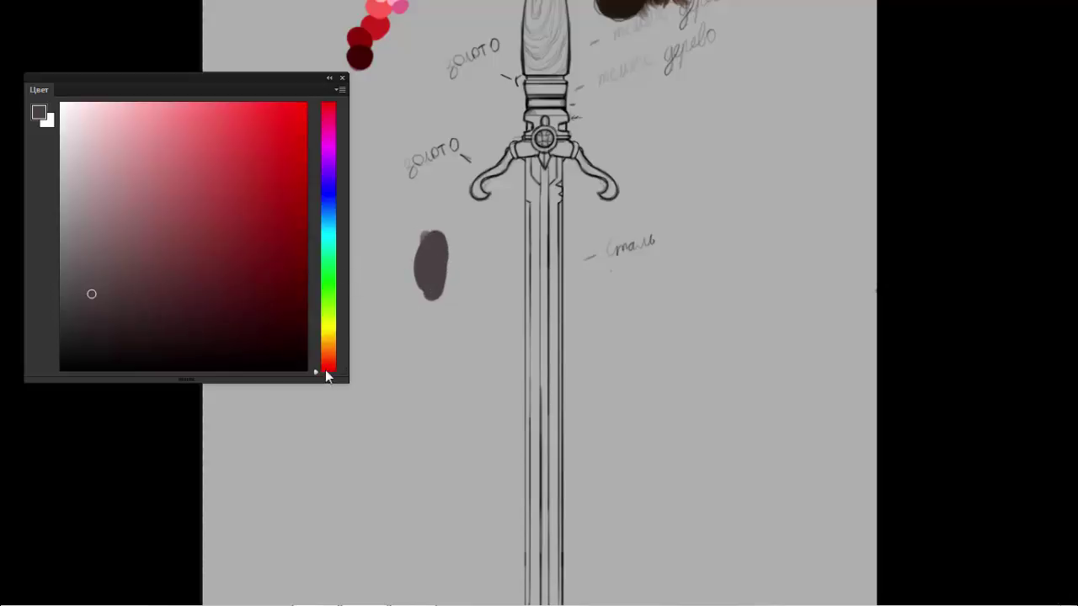
- Paint dark yellow-, orange-, green-, cyan- and blue-tinted trial dabs in a row
drag(325, 375, 337, 332)
drag(408, 249, 410, 297)
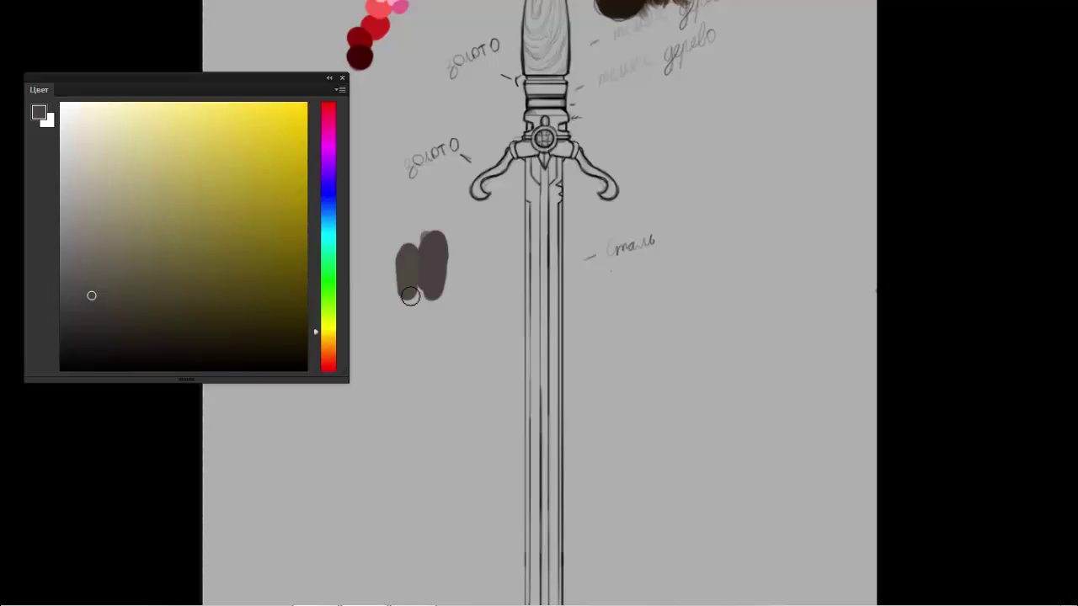
drag(328, 329, 333, 349)
drag(380, 269, 386, 296)
drag(328, 334, 327, 297)
mouse_move(375, 254)
mouse_down()
mouse_move(371, 298)
mouse_move(364, 263)
mouse_move(367, 301)
mouse_move(327, 250)
mouse_move(331, 265)
mouse_up()
mouse_move(446, 263)
mouse_down()
mouse_move(452, 291)
mouse_move(452, 251)
mouse_up()
drag(324, 254, 331, 235)
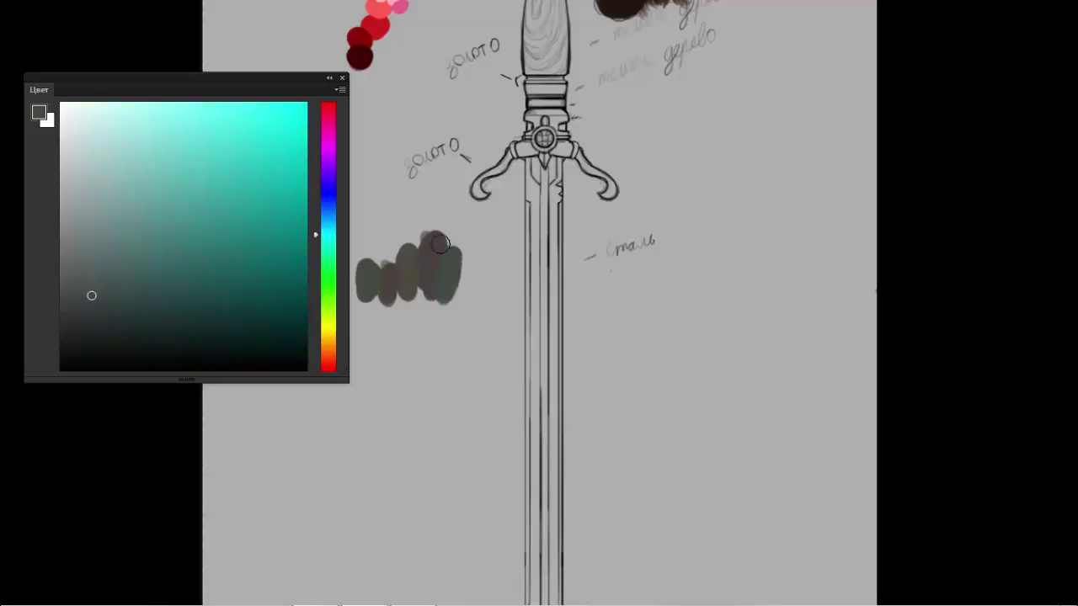
drag(464, 253, 457, 289)
drag(333, 234, 331, 206)
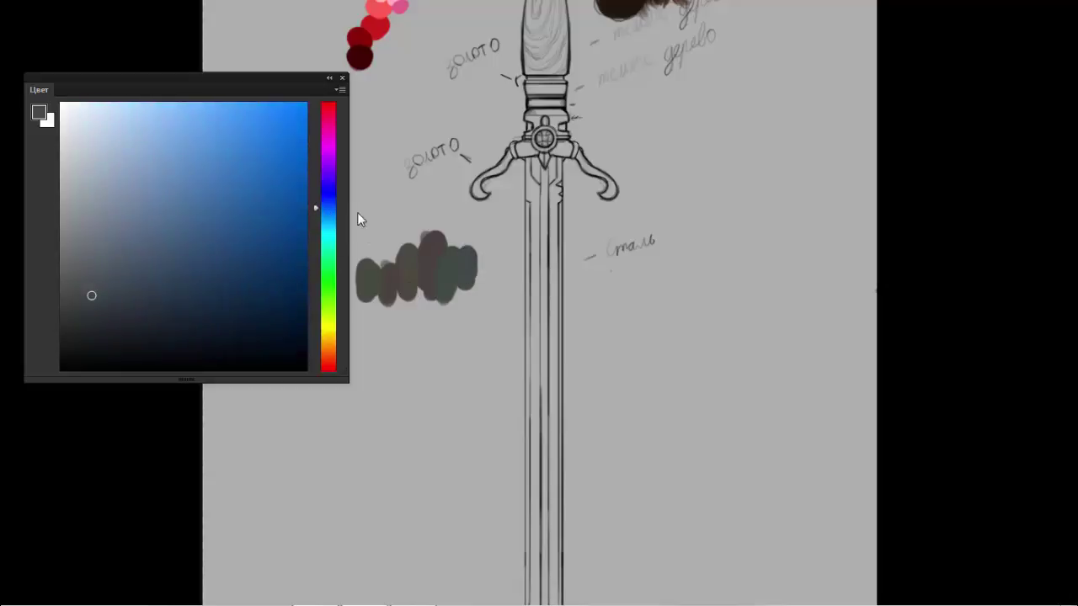
mouse_move(484, 240)
mouse_down()
mouse_move(481, 261)
mouse_move(441, 241)
mouse_move(500, 229)
mouse_move(522, 189)
mouse_move(526, 203)
mouse_move(505, 168)
mouse_move(493, 178)
mouse_move(522, 193)
mouse_move(587, 192)
mouse_move(592, 205)
mouse_up()
- Try violet, magenta and red hues, then add lighter grey and blue-grey dabs above the row
click(322, 174)
click(328, 145)
click(328, 103)
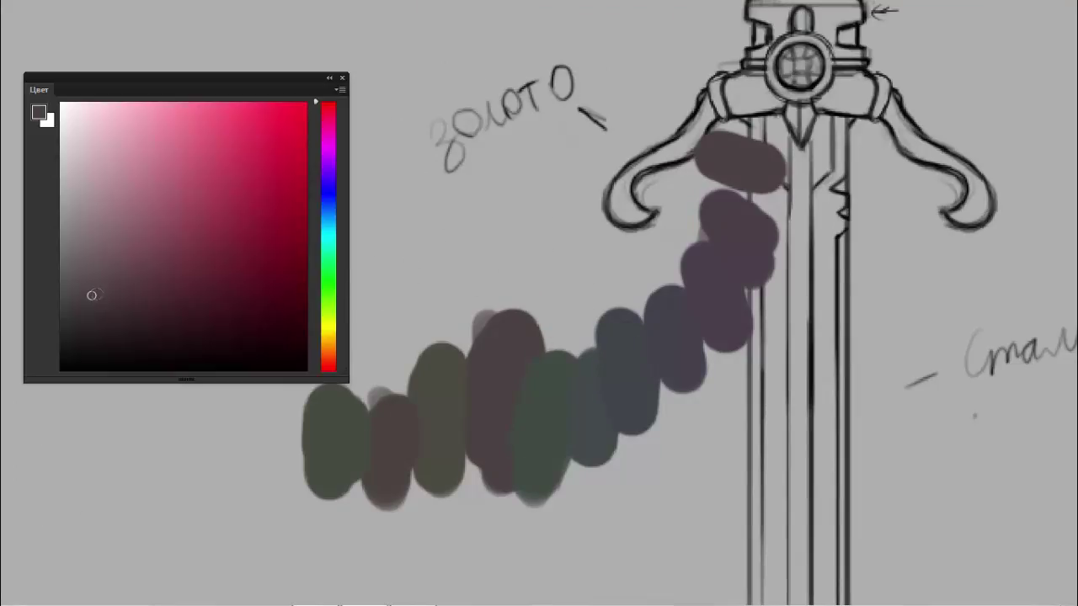
drag(433, 265, 436, 226)
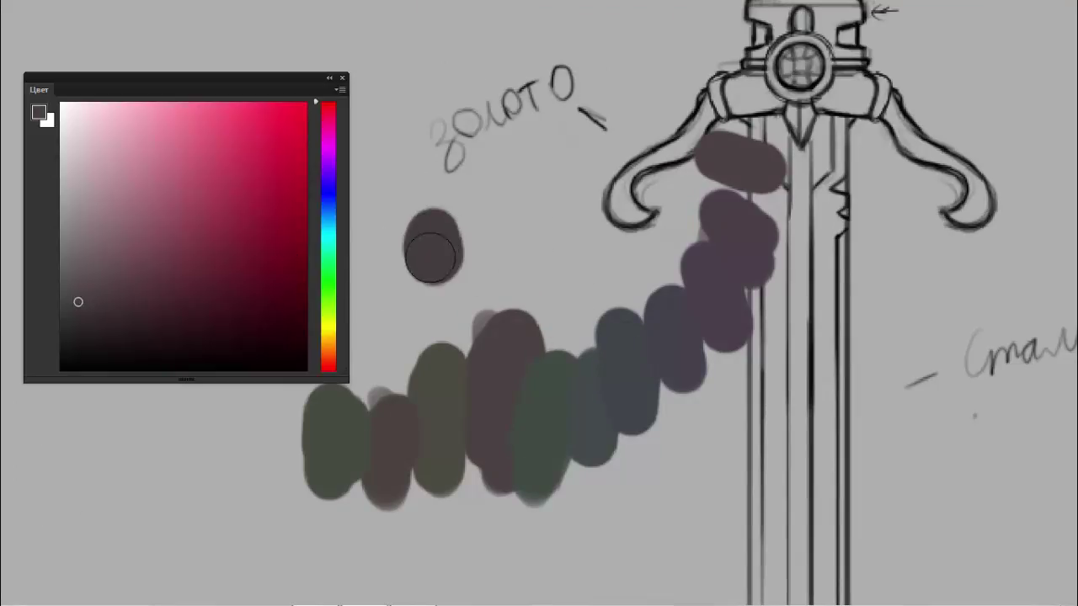
key(ctrl+z)
click(70, 259)
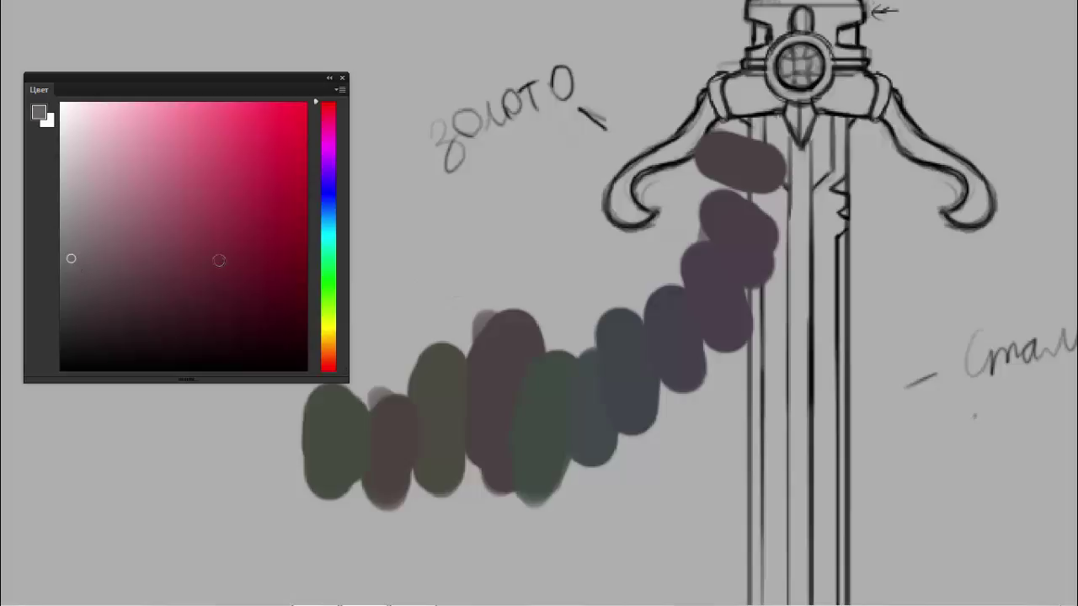
drag(416, 239, 426, 253)
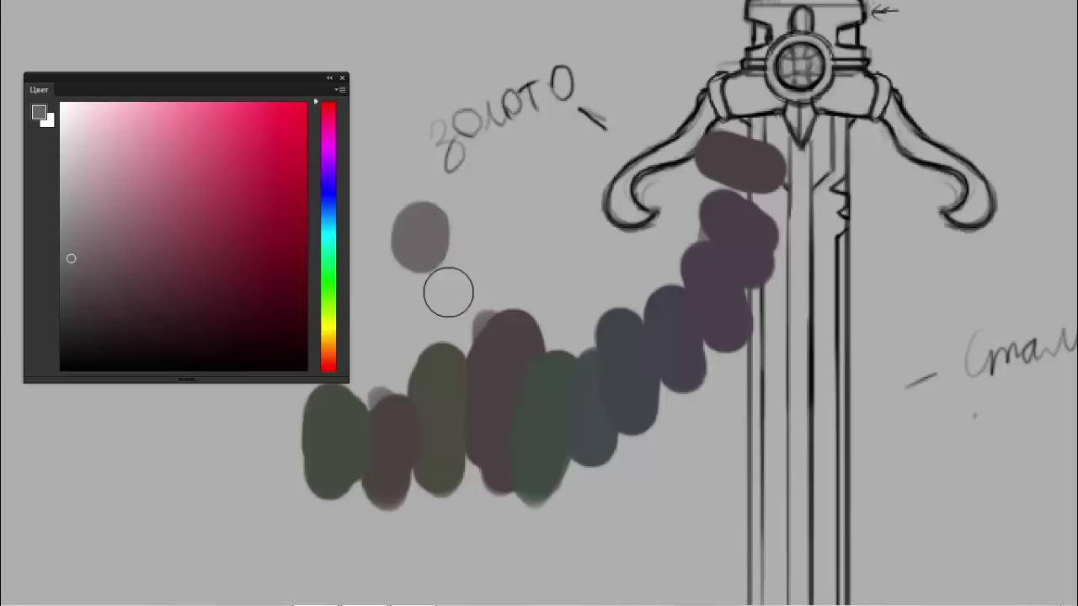
click(78, 280)
click(325, 199)
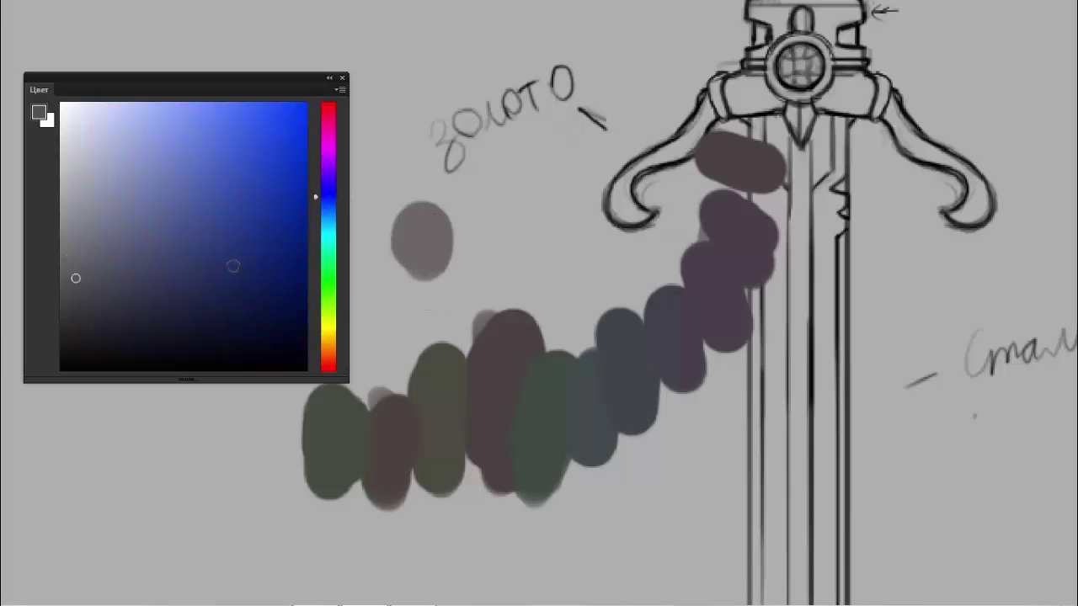
drag(476, 232, 472, 228)
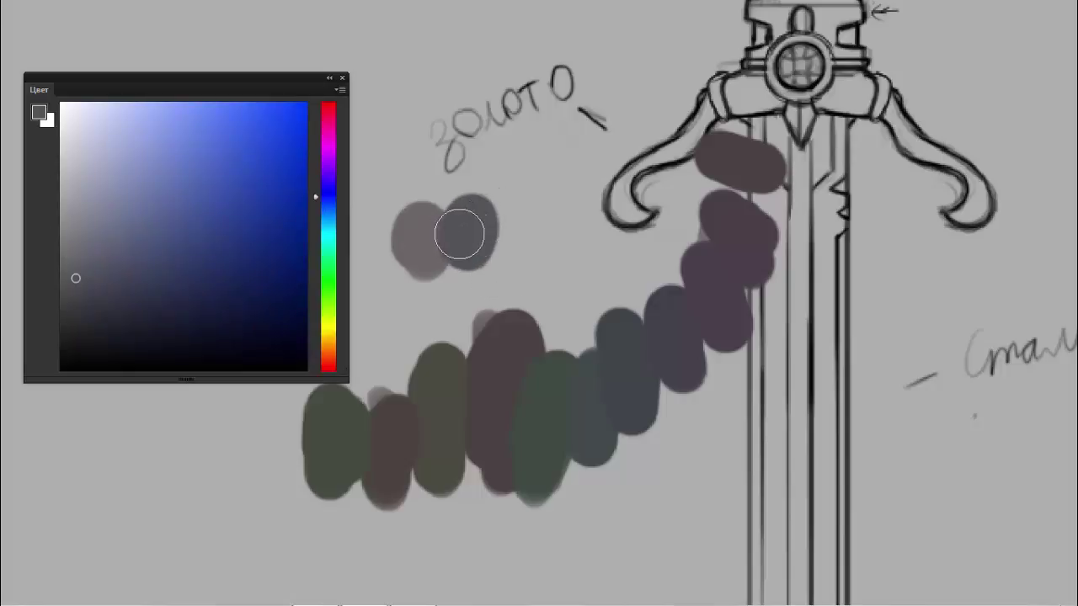
scroll(500, 224, down, 5)
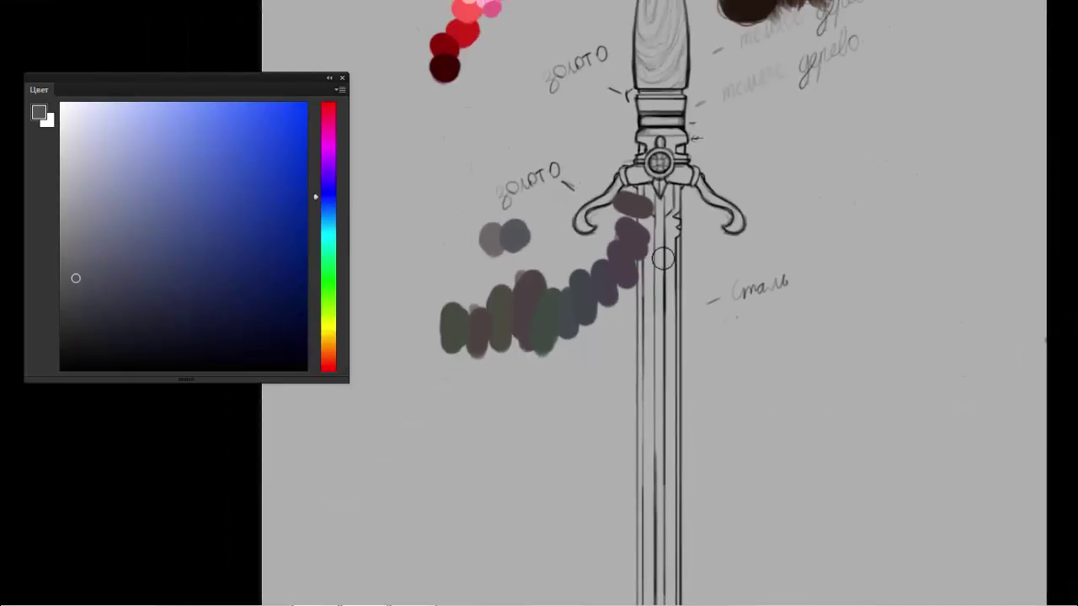
scroll(786, 254, up, 2)
- Paint a round dark grey swatch right of the guard, try other colours, then resample its grey
drag(786, 255, 789, 221)
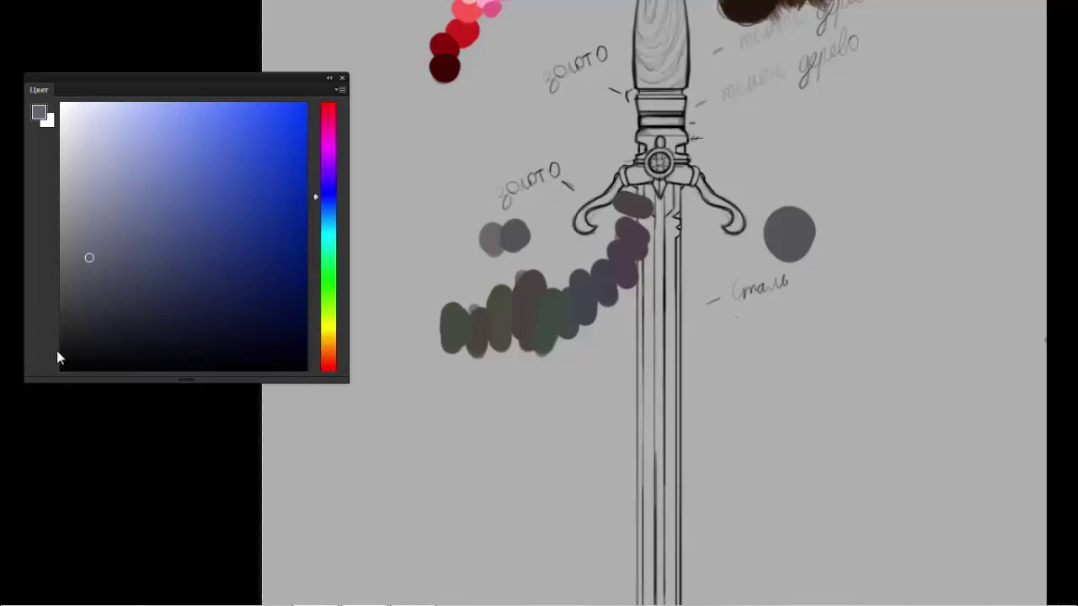
click(84, 125)
drag(196, 170, 206, 154)
mouse_move(216, 167)
mouse_down()
mouse_move(299, 345)
mouse_move(218, 317)
mouse_move(157, 323)
mouse_move(61, 370)
mouse_up()
drag(87, 134, 61, 94)
click(130, 148)
alt+click(800, 222)
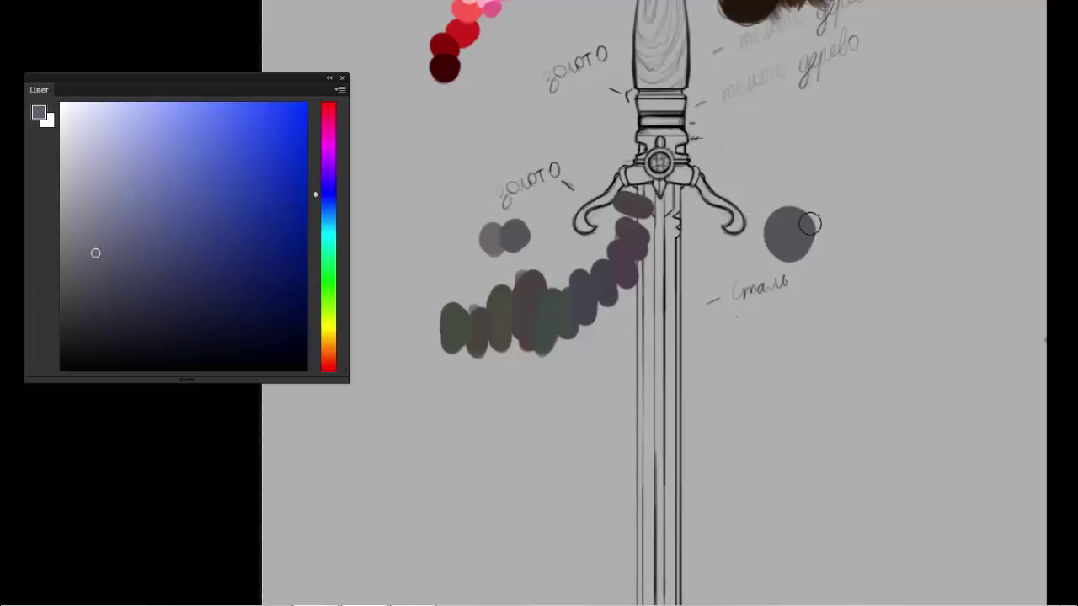
- Add light purple-grey and lighter grey dabs atop the steel swatch, undoing a stray stroke
drag(809, 210, 804, 190)
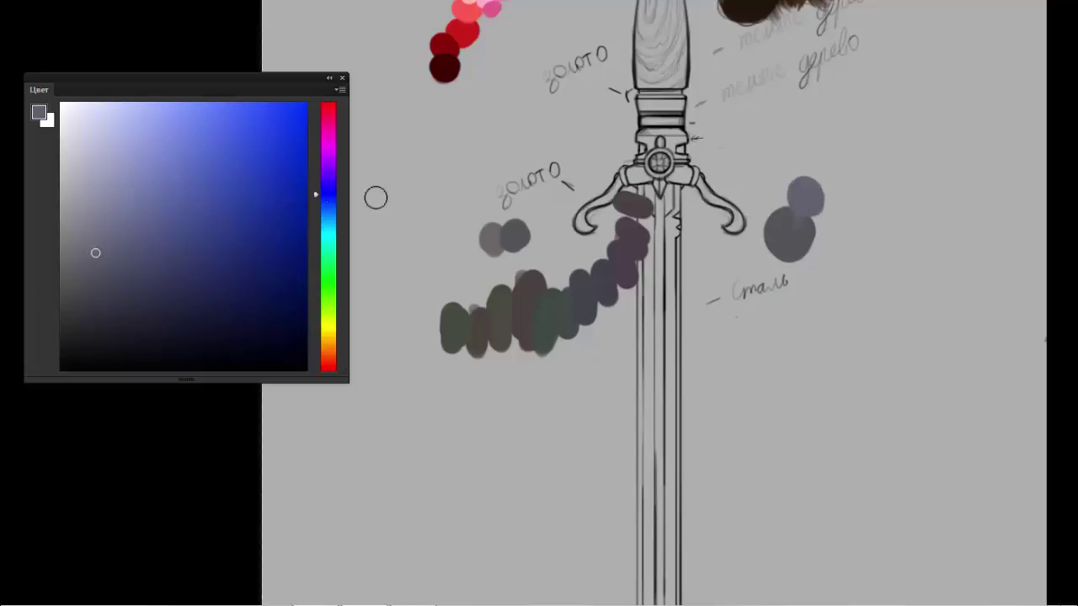
drag(94, 251, 88, 238)
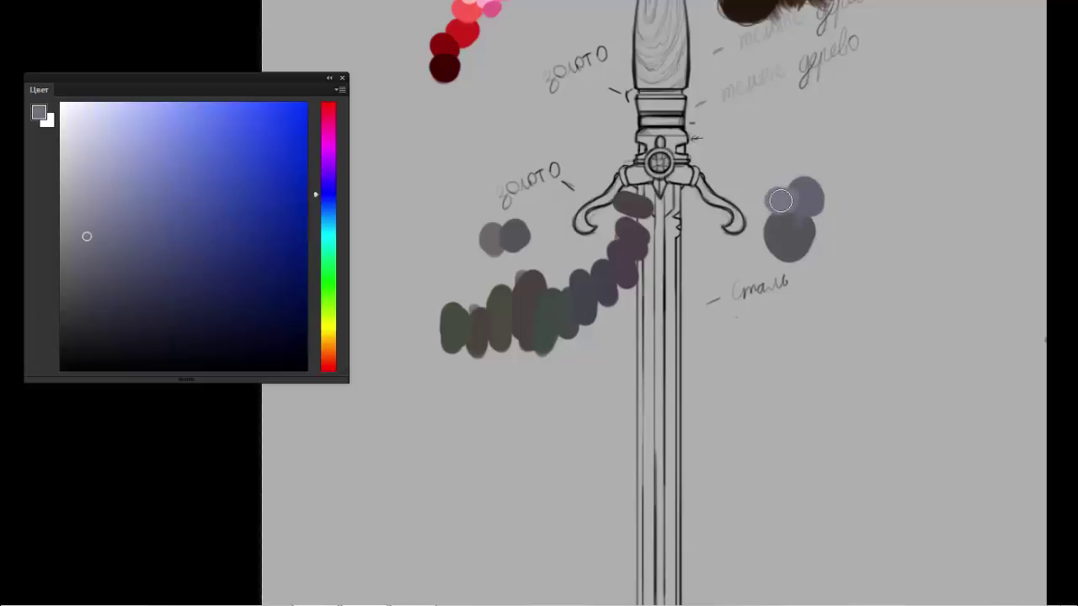
drag(776, 202, 785, 194)
drag(791, 206, 804, 215)
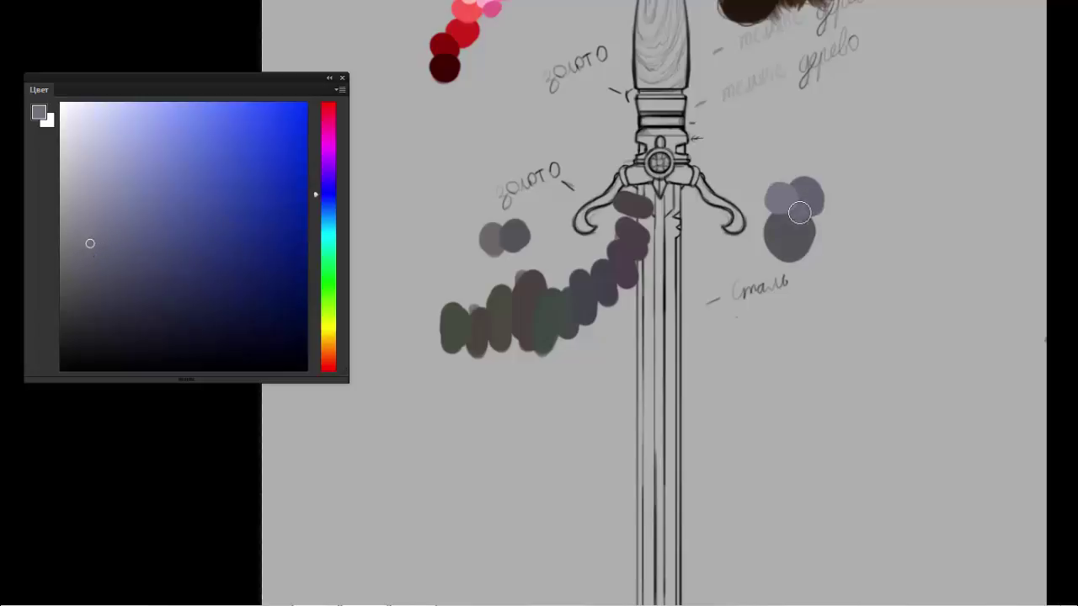
drag(811, 116, 833, 97)
key(ctrl+z)
- Paint a darker grey daub below the cluster and draw a leader line past the gold label
alt+click(788, 233)
drag(77, 290, 77, 294)
alt+click(804, 247)
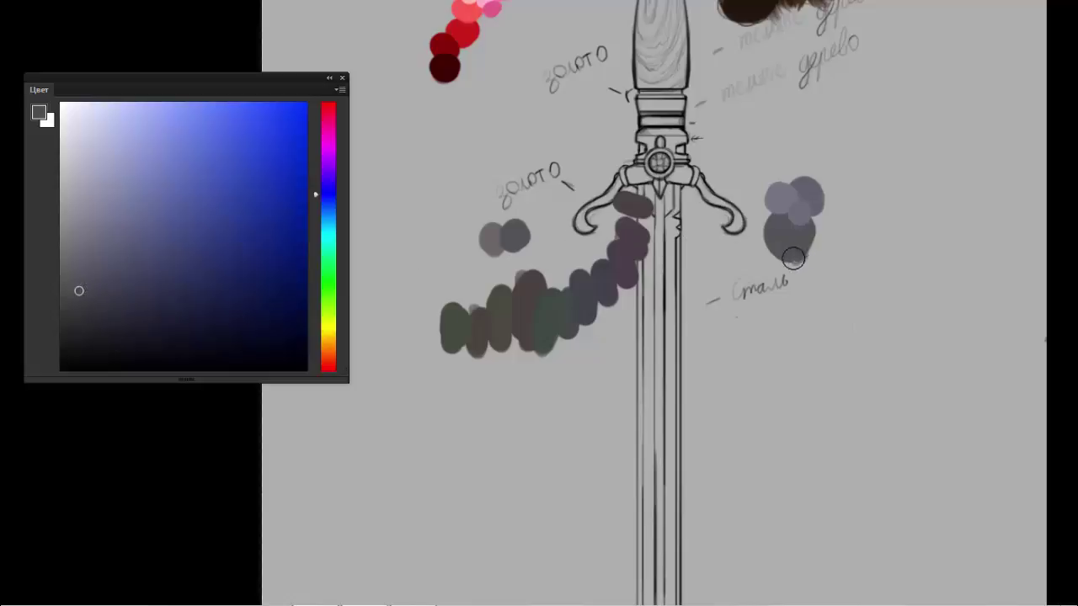
drag(792, 255, 802, 269)
click(90, 309)
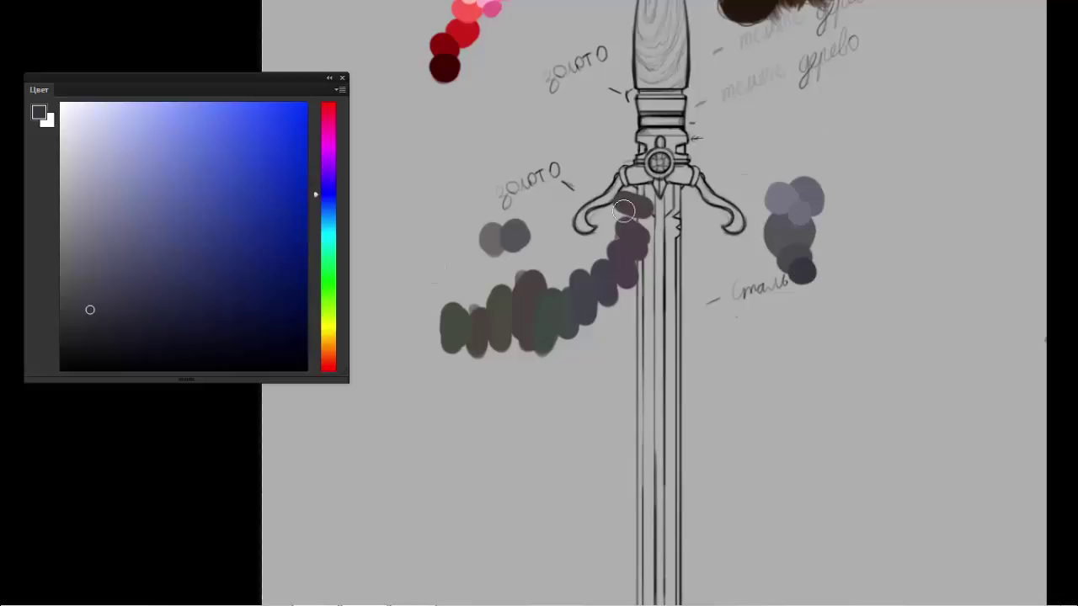
drag(601, 187, 459, 408)
- Lasso the muted trial strokes, shift them down-left, and cut them from the canvas
drag(638, 377, 601, 194)
scroll(589, 295, down, 5)
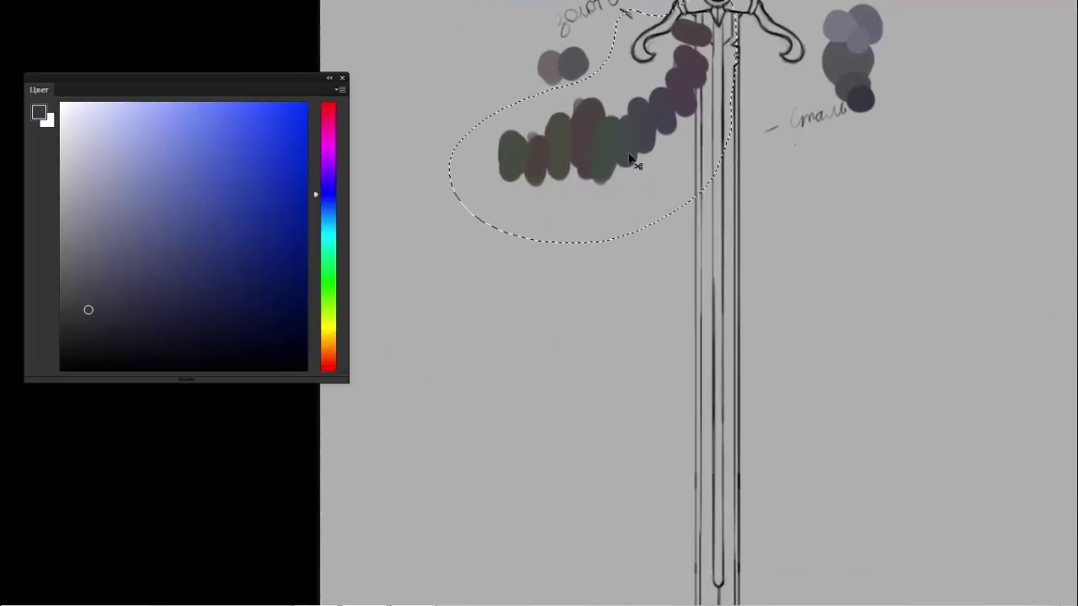
drag(574, 314, 477, 465)
key(ctrl+d)
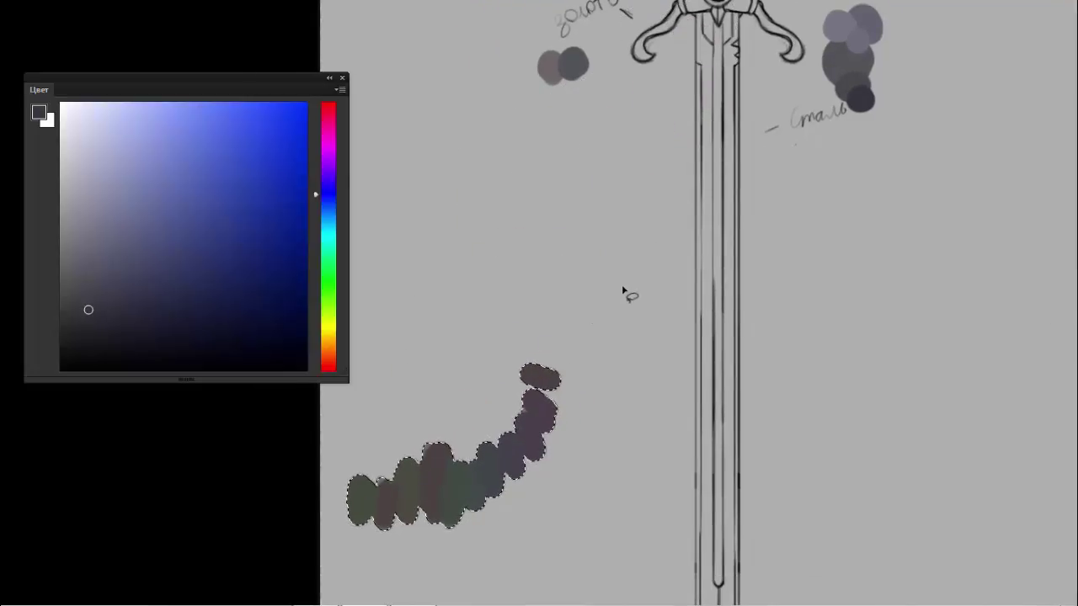
key(Delete)
- Paste the strokes onto a new layer above Слой 5 in Группа 1, reposition them, and hide the group
key(f)
key(F7)
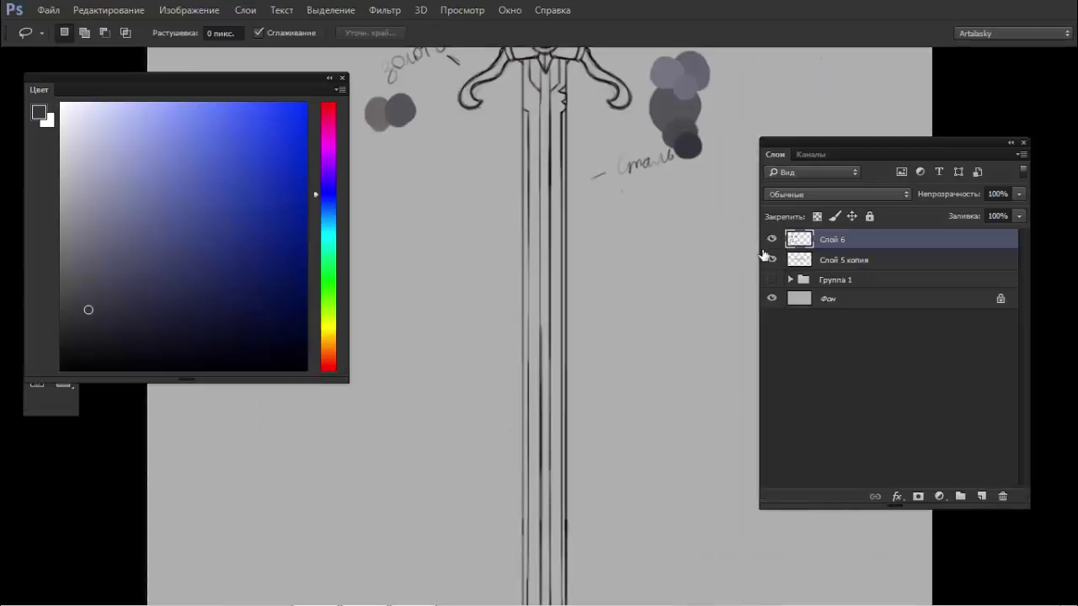
click(771, 279)
click(812, 299)
click(771, 298)
key(ctrl+v)
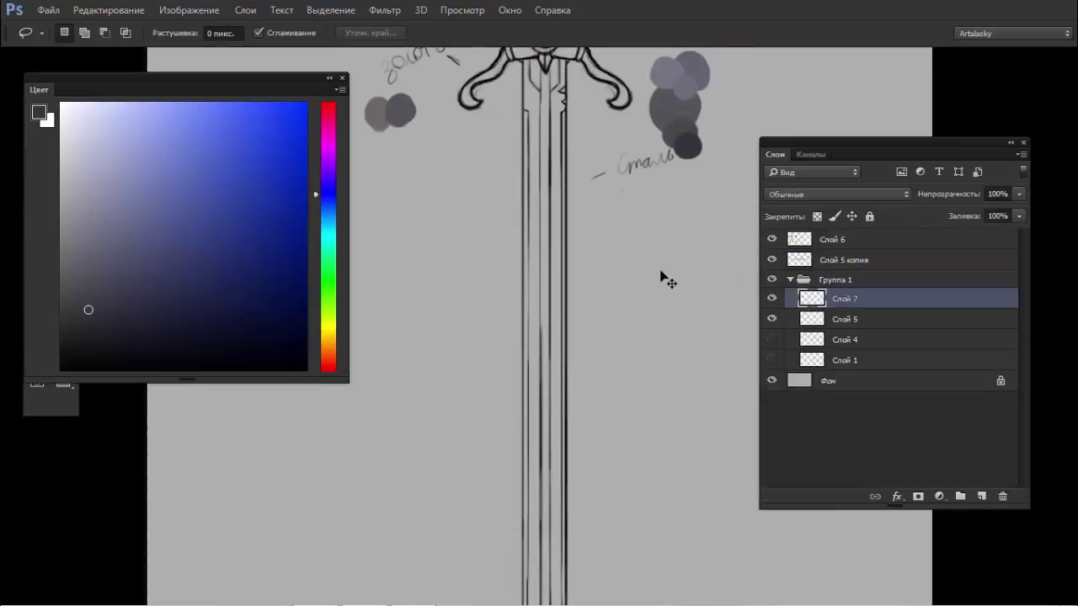
key(v)
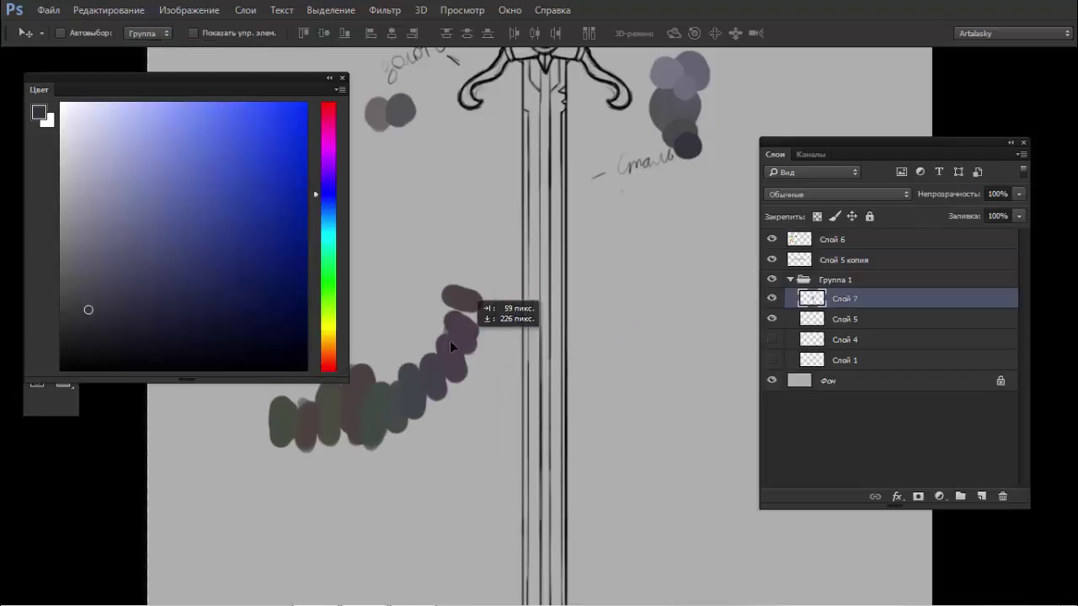
drag(621, 310, 427, 360)
click(790, 280)
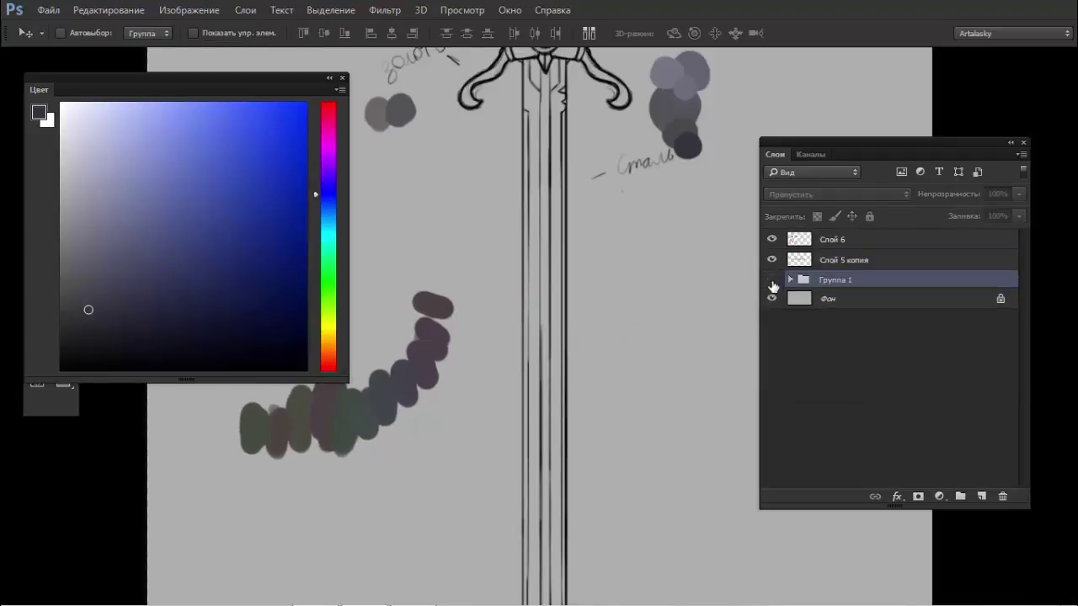
drag(829, 288, 789, 282)
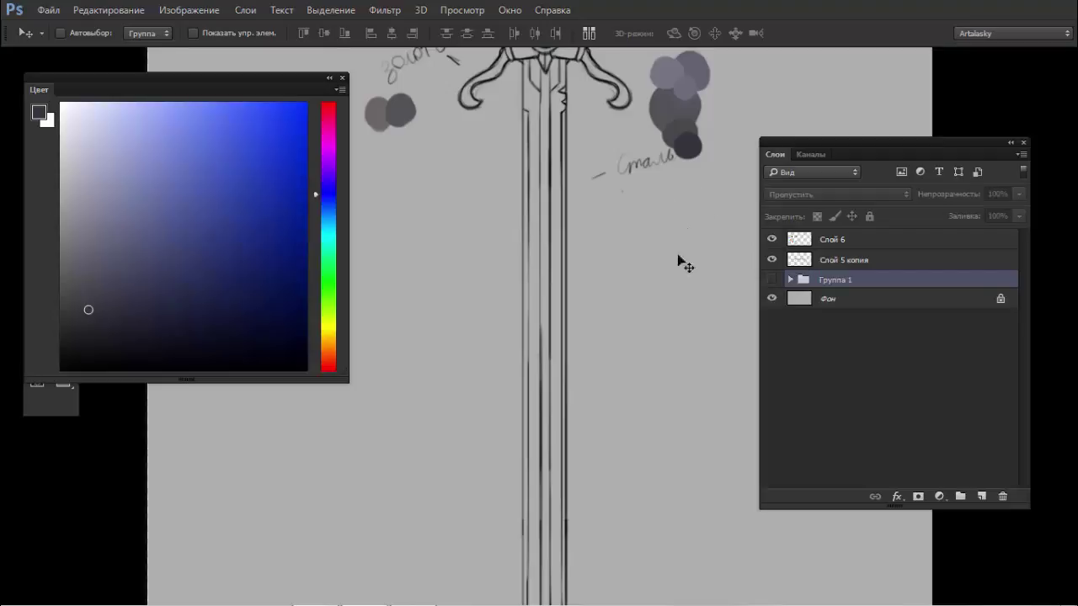
- Rename Слой 5 копия to 'Скетч' and Слой 6 to 'Палитра'
click(797, 261)
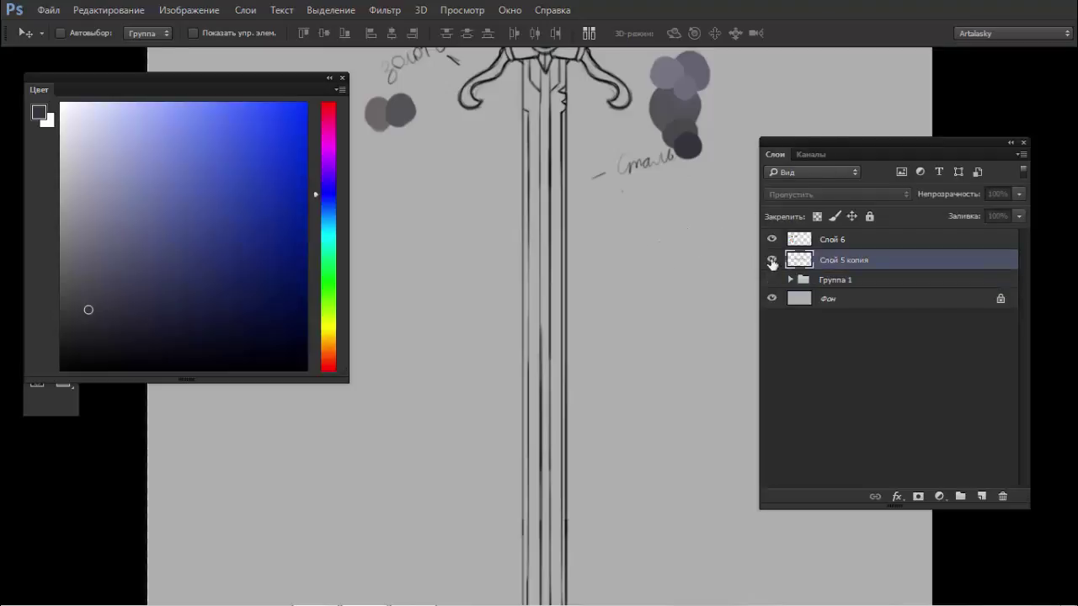
click(771, 260)
double_click(829, 261)
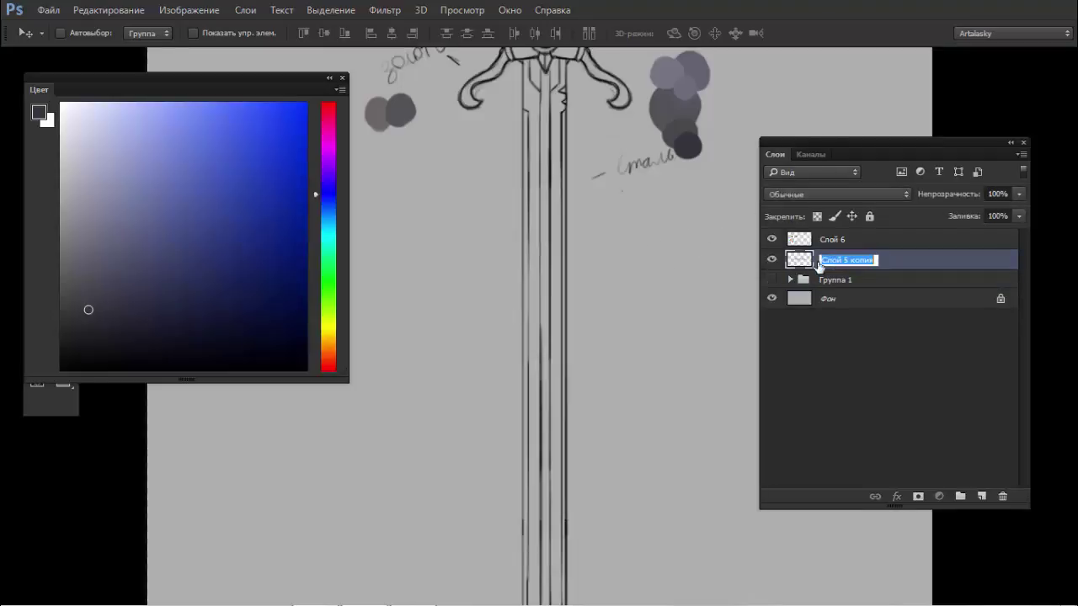
text(Ыл)
text(ч)
key(Return)
click(775, 239)
double_click(830, 241)
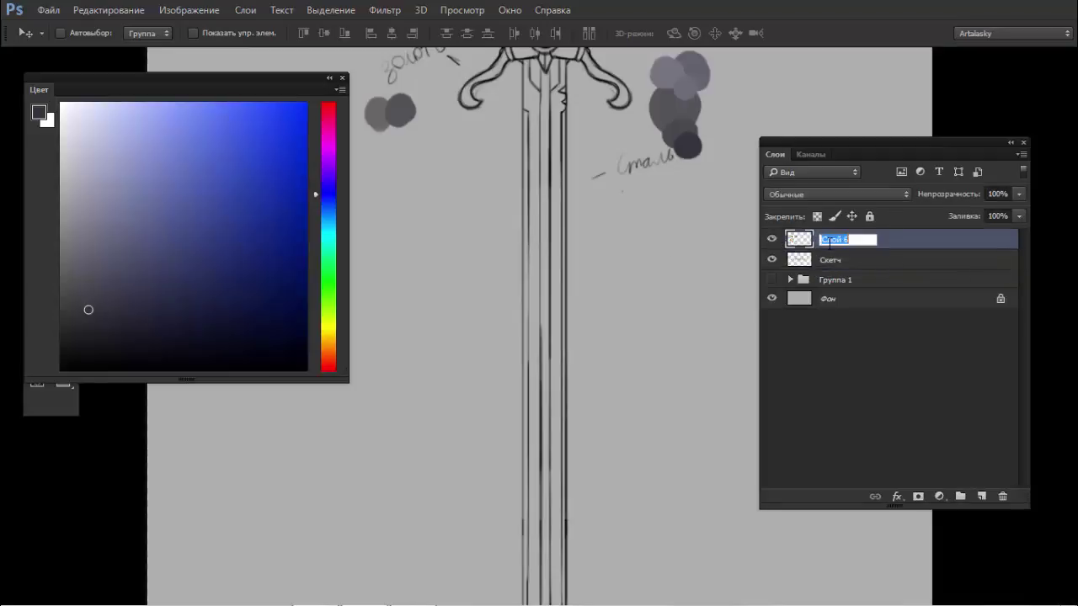
text(Папиралир)
key(Return)
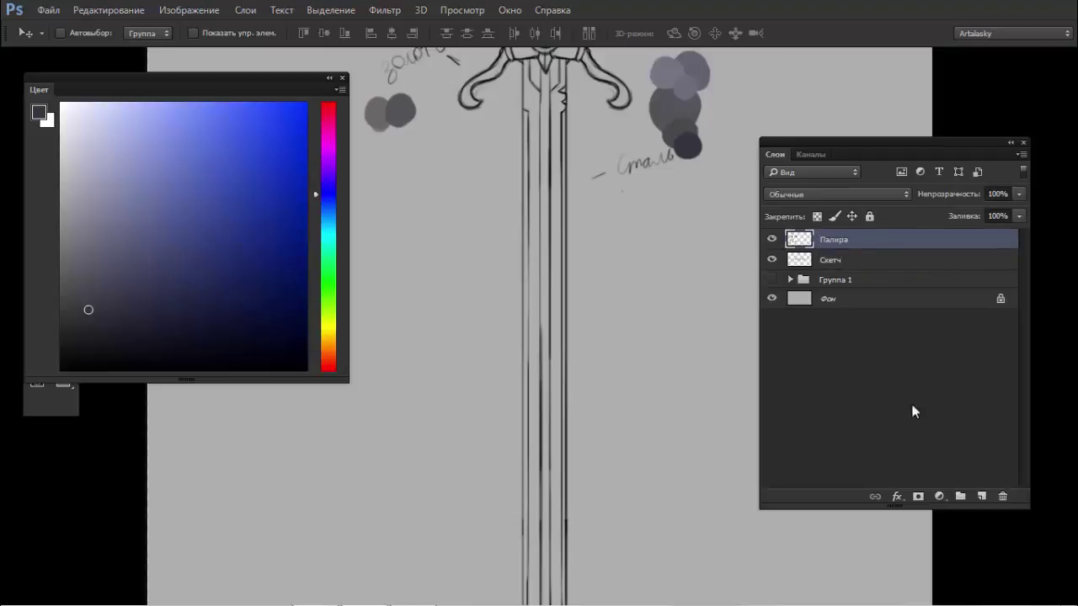
- Add an empty Слой 8 at the top of the stack and pan to the pommel
click(780, 341)
click(979, 496)
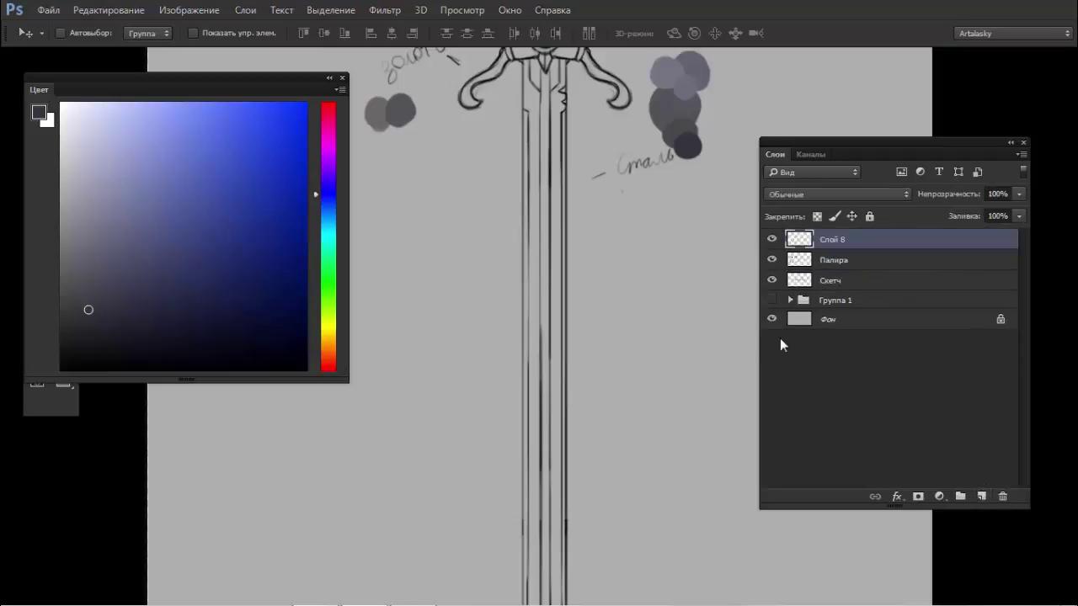
mouse_move(649, 276)
mouse_down()
mouse_move(688, 194)
mouse_move(688, 149)
mouse_move(676, 401)
mouse_up()
drag(633, 350, 627, 396)
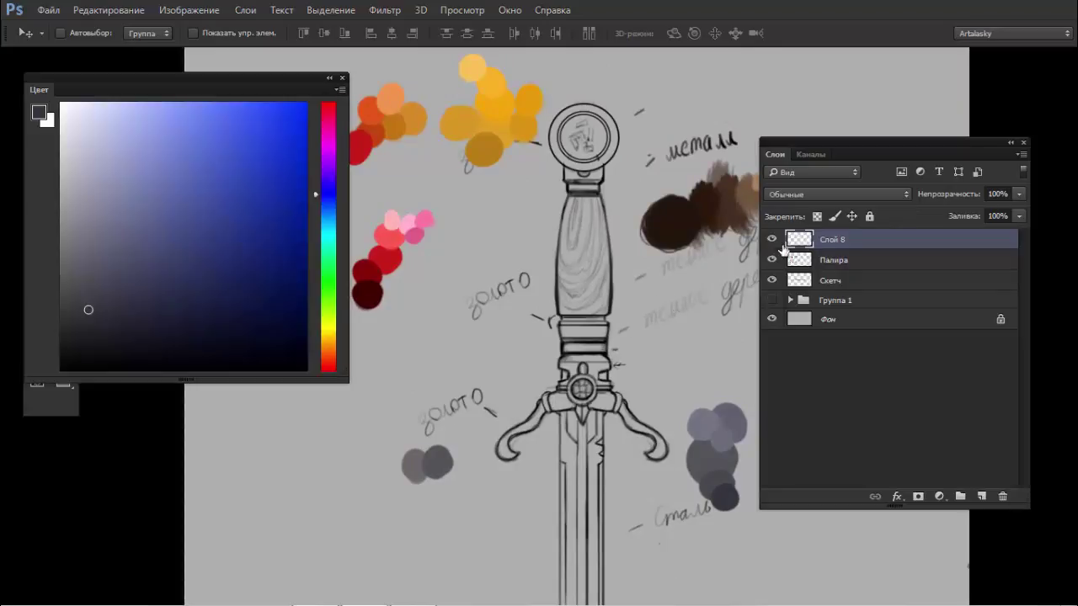
- Set Слой 8's blend mode to Умножение (Multiply) and switch to the Brush
click(827, 195)
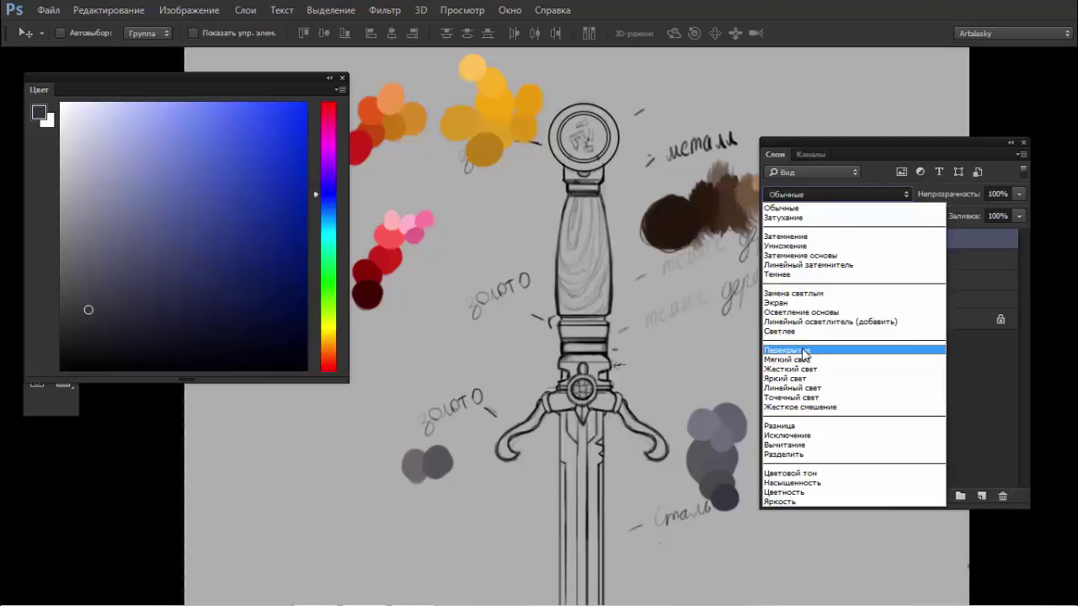
click(793, 245)
key(b)
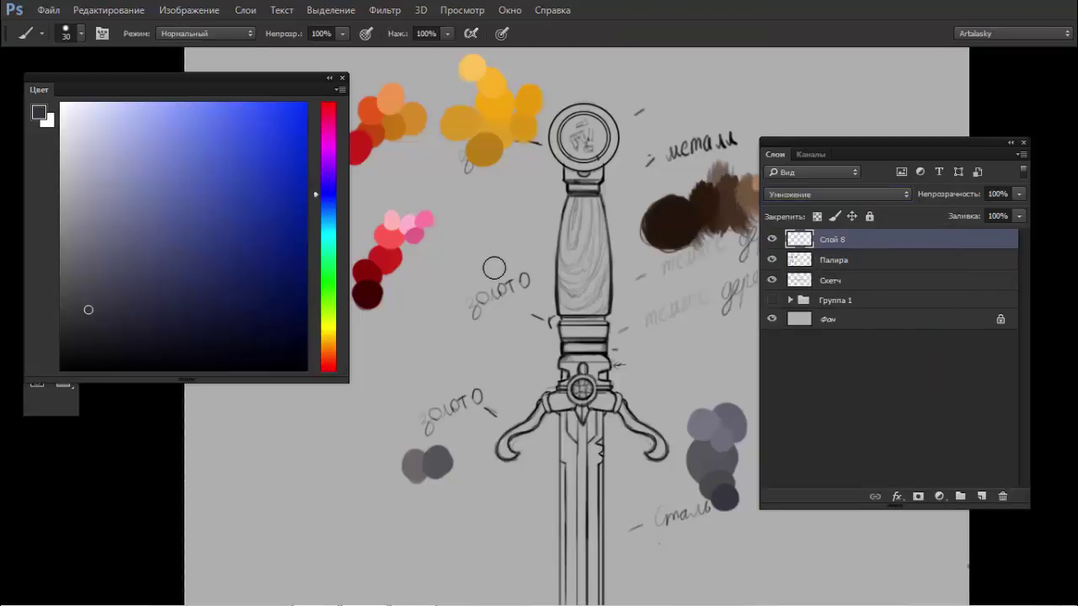
right_click(507, 290)
key(Escape)
- Try dark strokes on the handle and blade, undo them, and select the Скетч layer
mouse_move(578, 249)
mouse_down()
mouse_move(577, 282)
mouse_move(610, 265)
mouse_up()
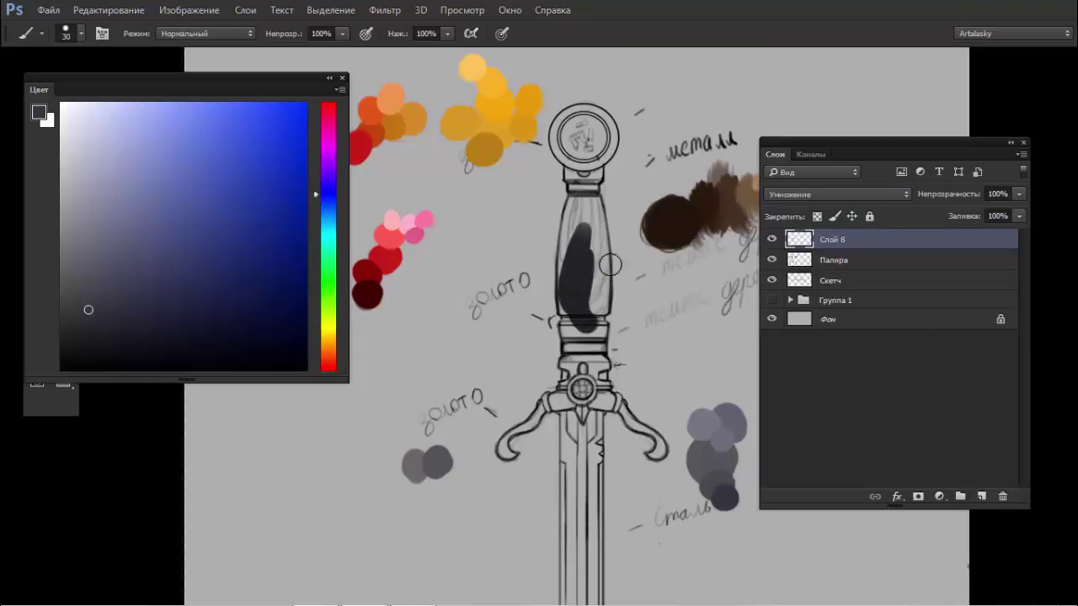
key(ctrl+z)
drag(603, 385, 611, 213)
mouse_move(581, 261)
mouse_down()
mouse_move(581, 348)
mouse_move(580, 257)
mouse_move(594, 240)
mouse_move(593, 363)
mouse_move(605, 244)
mouse_move(581, 395)
mouse_move(587, 352)
mouse_up()
key(ctrl+z)
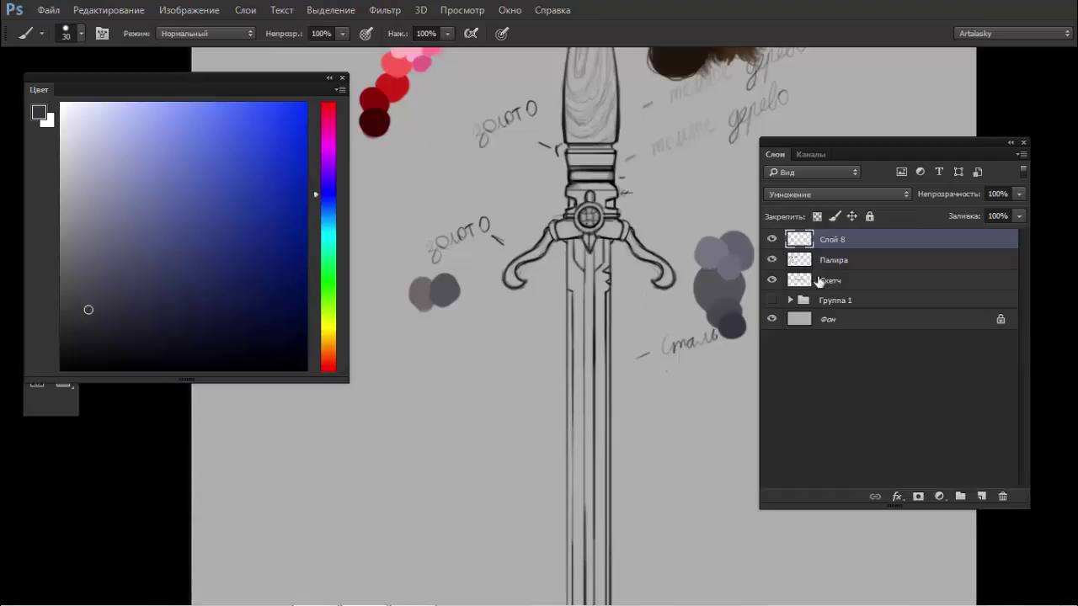
click(831, 278)
- Add Слой 9 beneath Скетч and paint a dark grey base down the blade
click(979, 497)
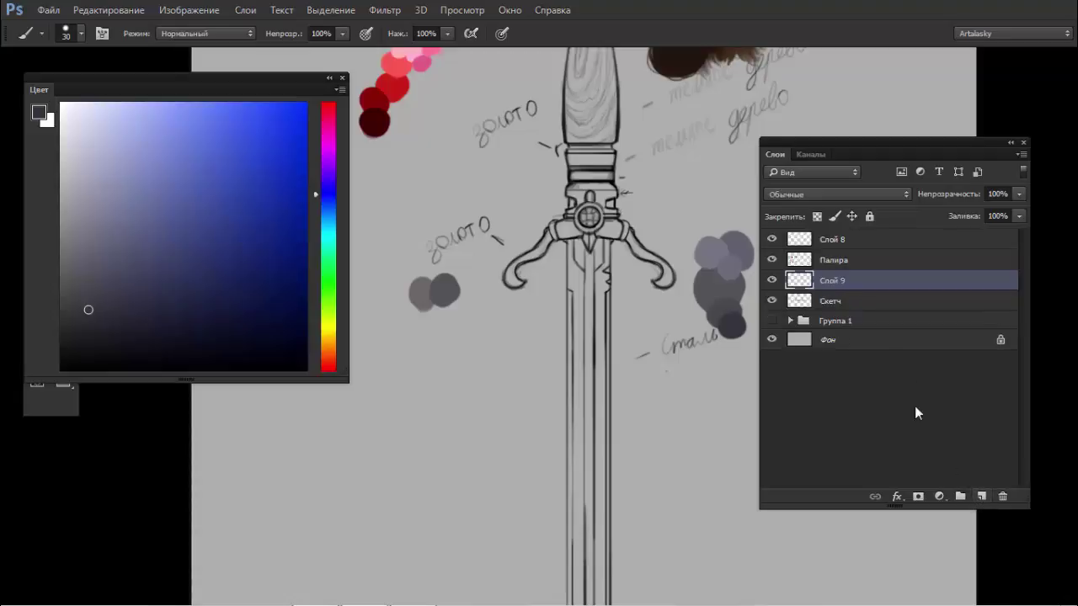
drag(842, 285, 849, 310)
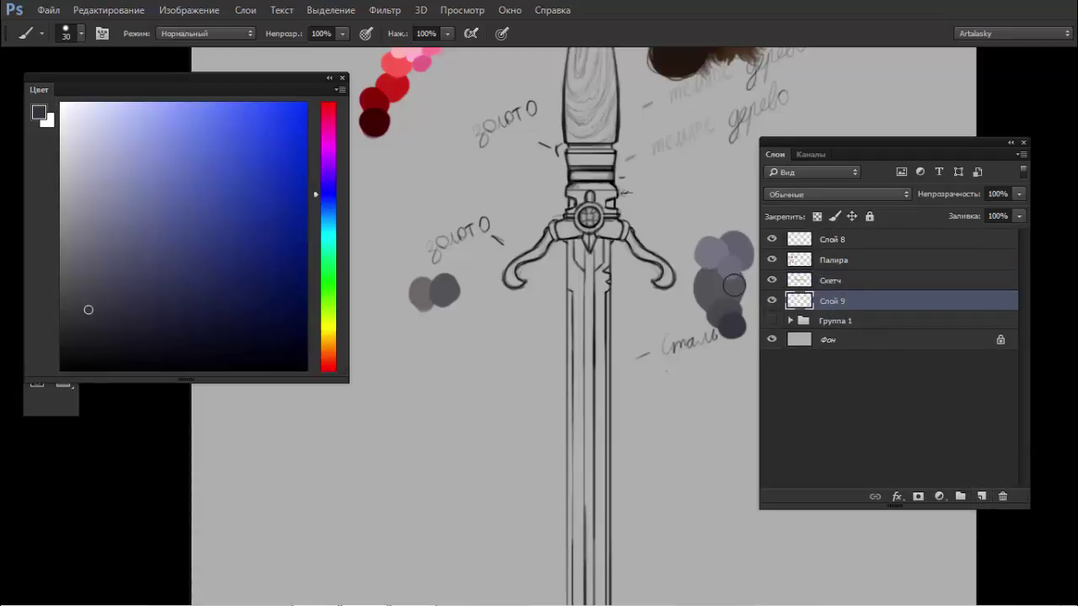
mouse_move(579, 245)
mouse_down()
mouse_move(580, 345)
mouse_move(586, 320)
mouse_move(589, 348)
mouse_move(582, 438)
mouse_up()
drag(569, 354, 582, 465)
drag(603, 350, 594, 459)
drag(598, 422, 594, 459)
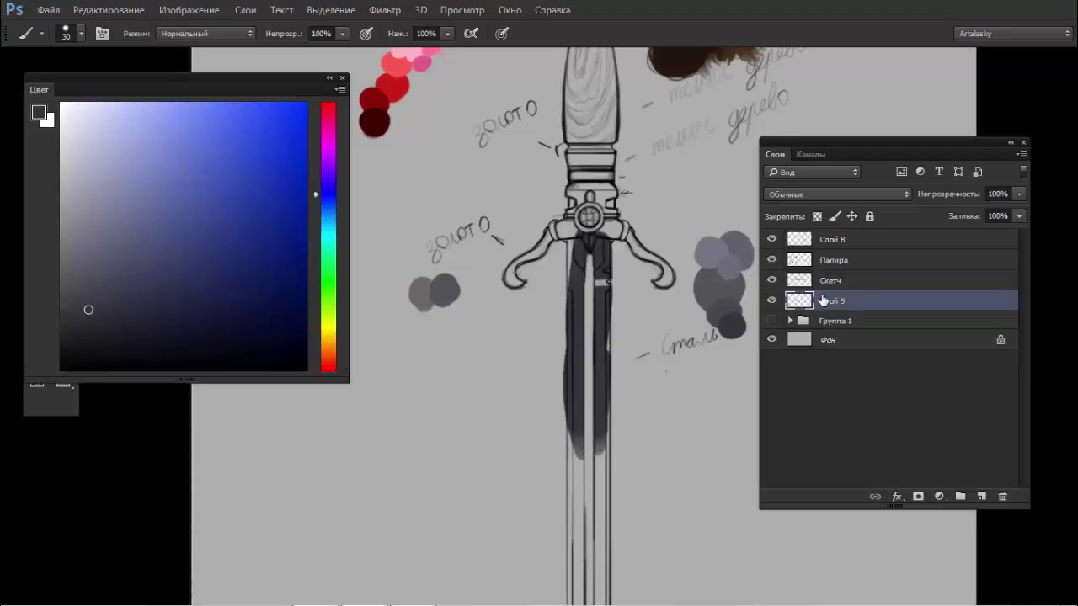
- Erase the stray sketch stroke inside the blade and paint light grey over the left crossguard curl
click(785, 287)
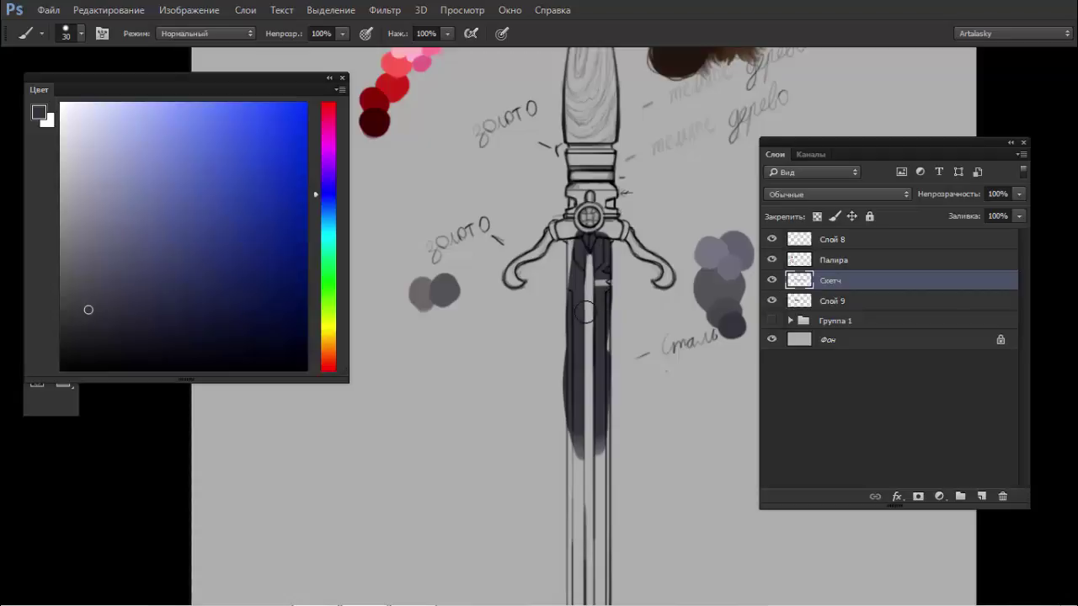
key(e)
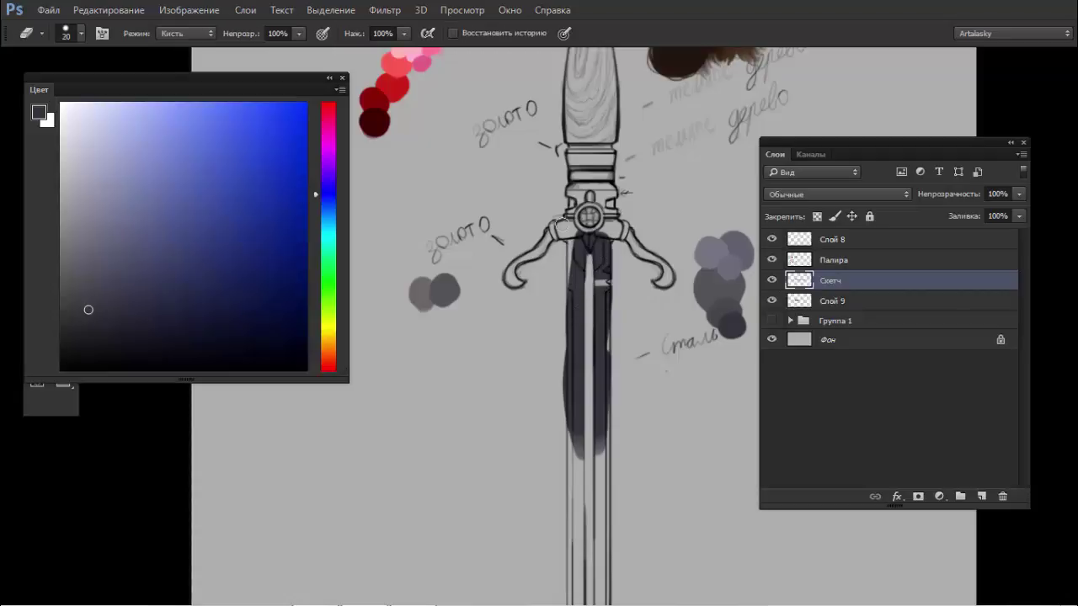
scroll(558, 221, up, 1)
scroll(564, 228, up, 2)
drag(605, 335, 613, 338)
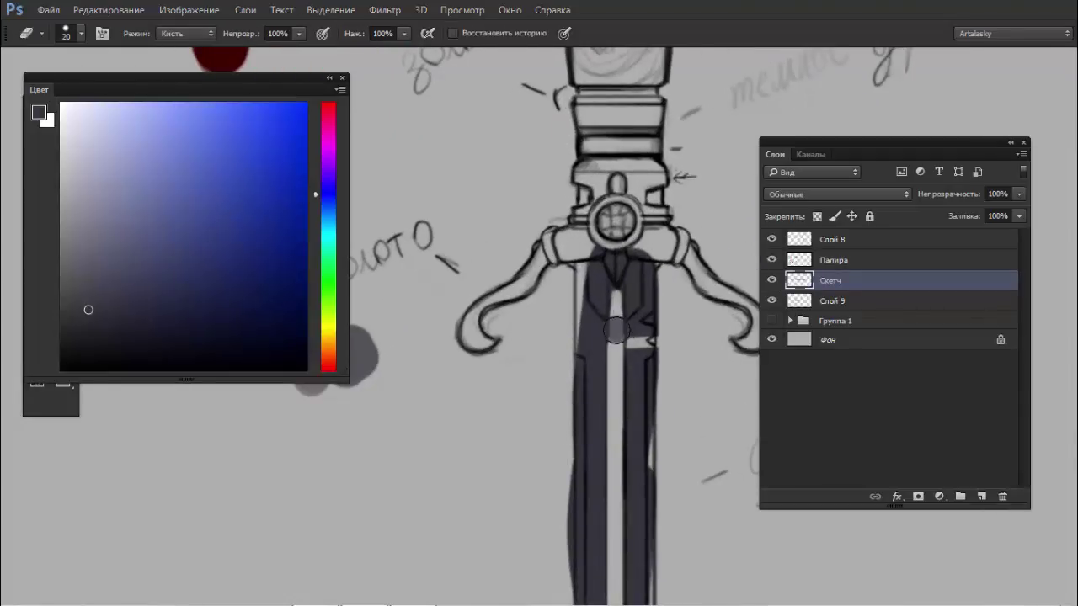
key(b)
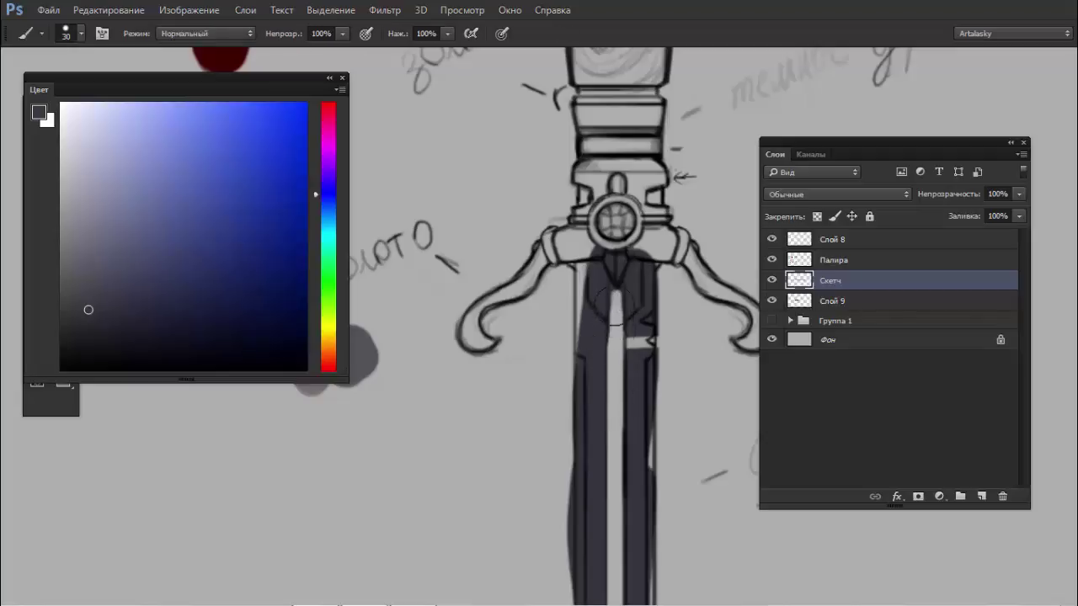
alt+click(531, 361)
drag(529, 320, 501, 268)
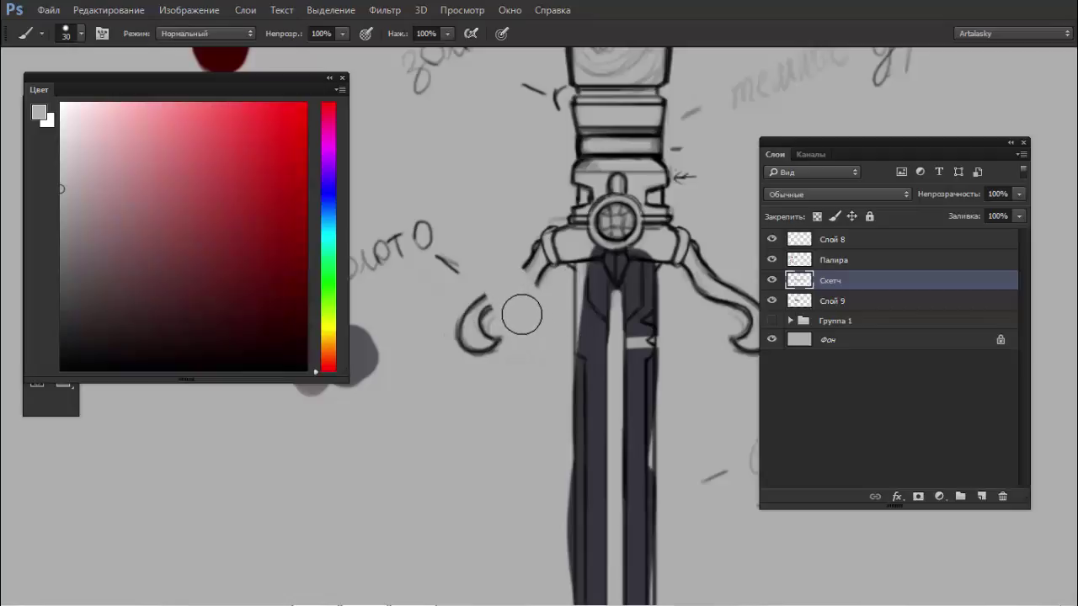
- Solo the background and Скетч layers to inspect the whole sword sketch
alt+click(771, 341)
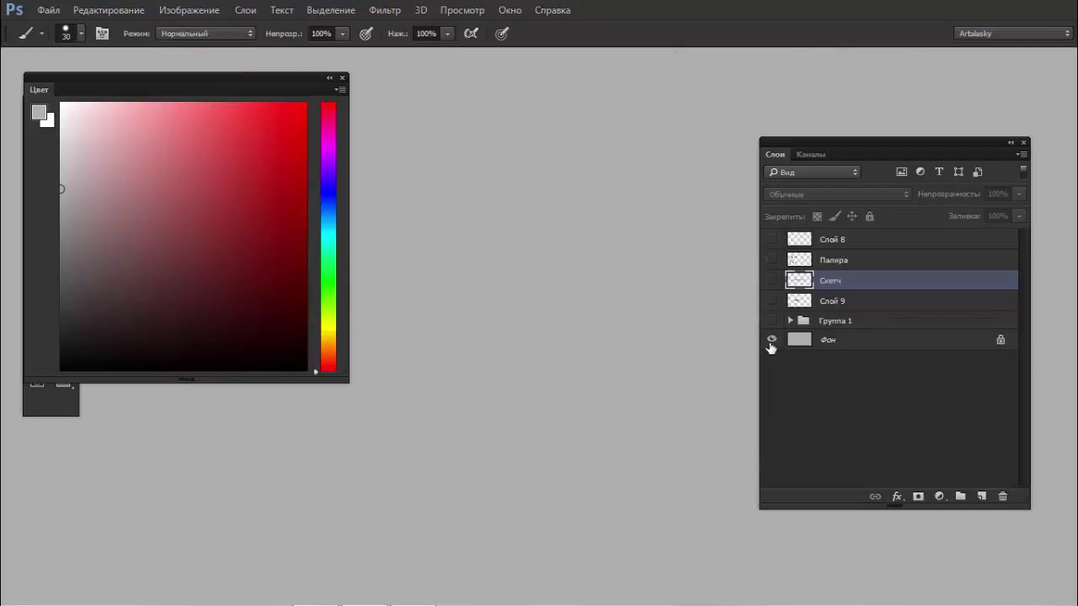
alt+click(770, 338)
alt+click(771, 282)
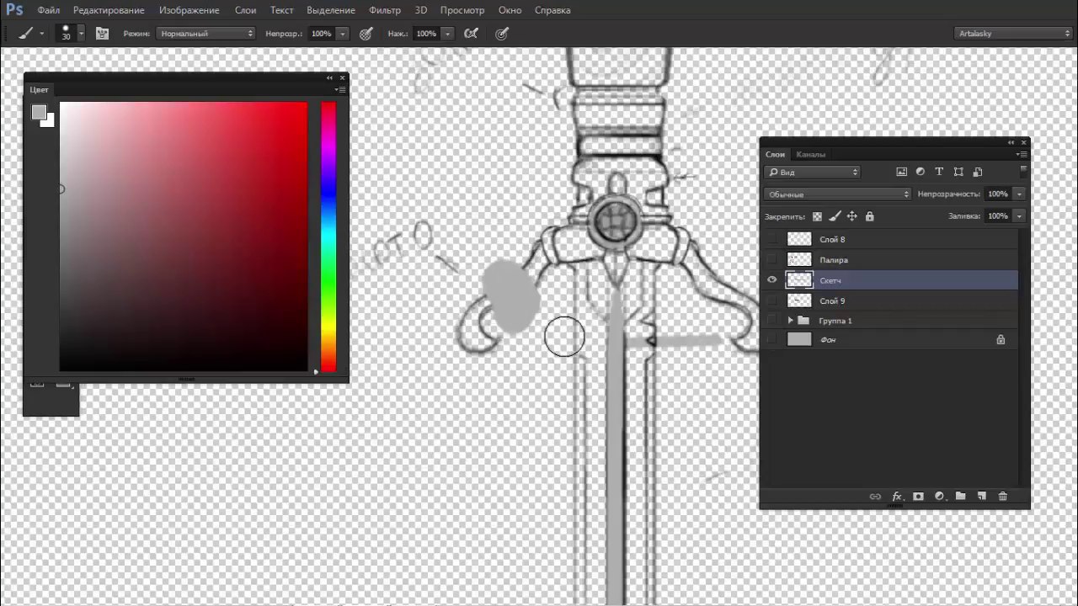
drag(689, 332, 581, 288)
scroll(615, 354, down, 3)
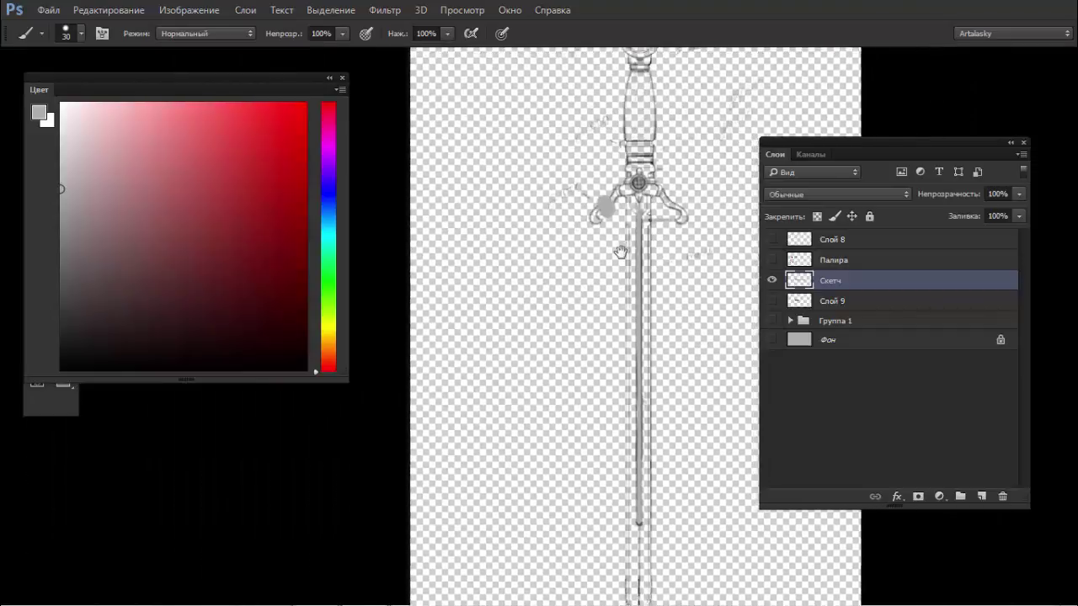
scroll(621, 380, down, 1)
scroll(641, 202, up, 3)
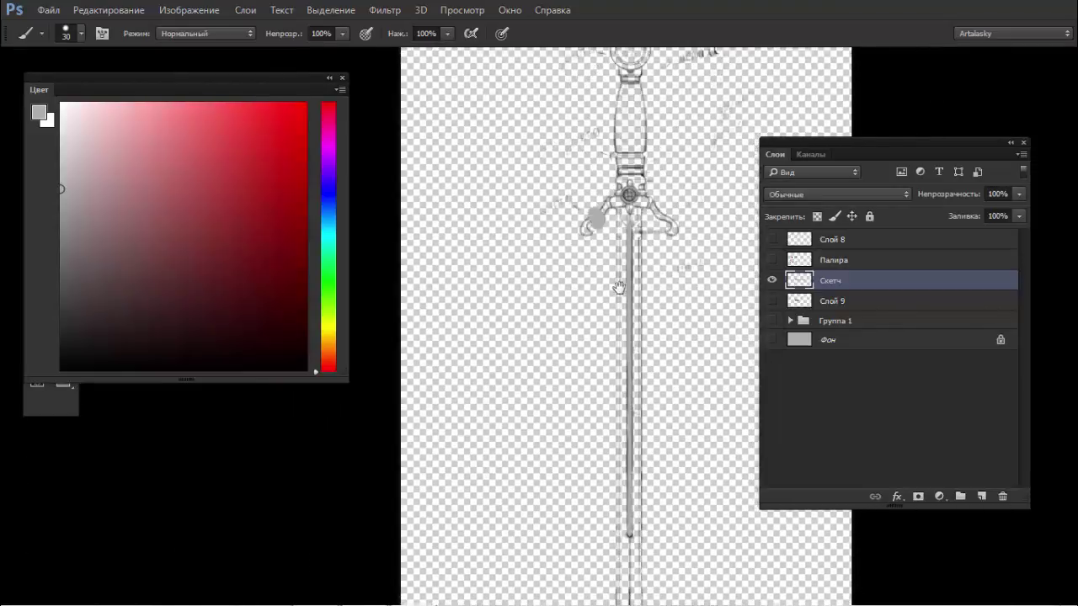
scroll(653, 270, up, 1)
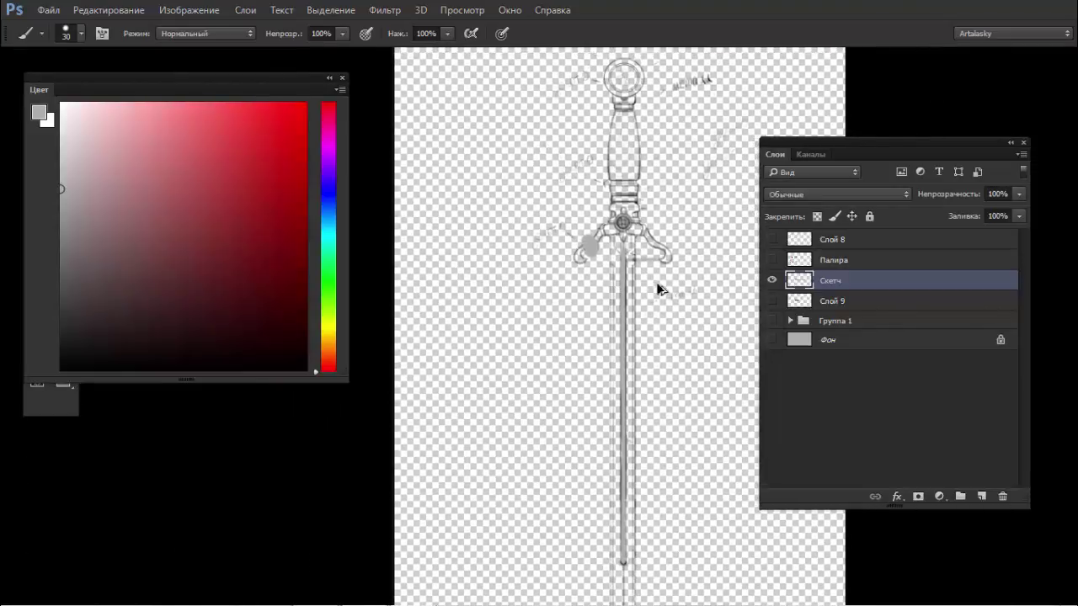
- Move Слой 9 into the hidden Группа 1, then show Слой 8 and Фон again
click(796, 303)
click(772, 301)
drag(794, 305, 796, 321)
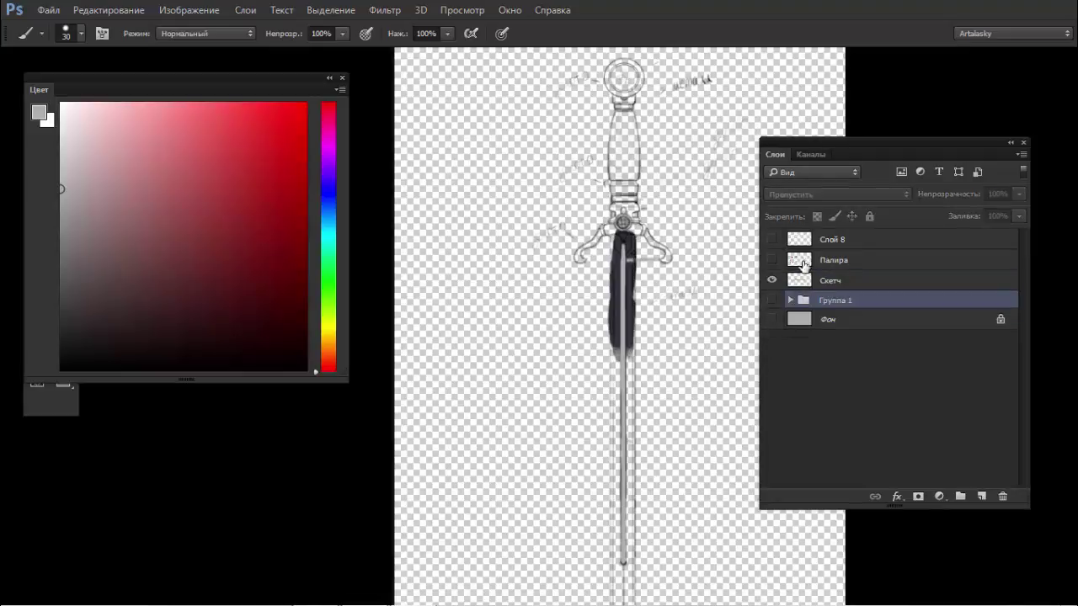
click(773, 261)
click(773, 239)
click(772, 319)
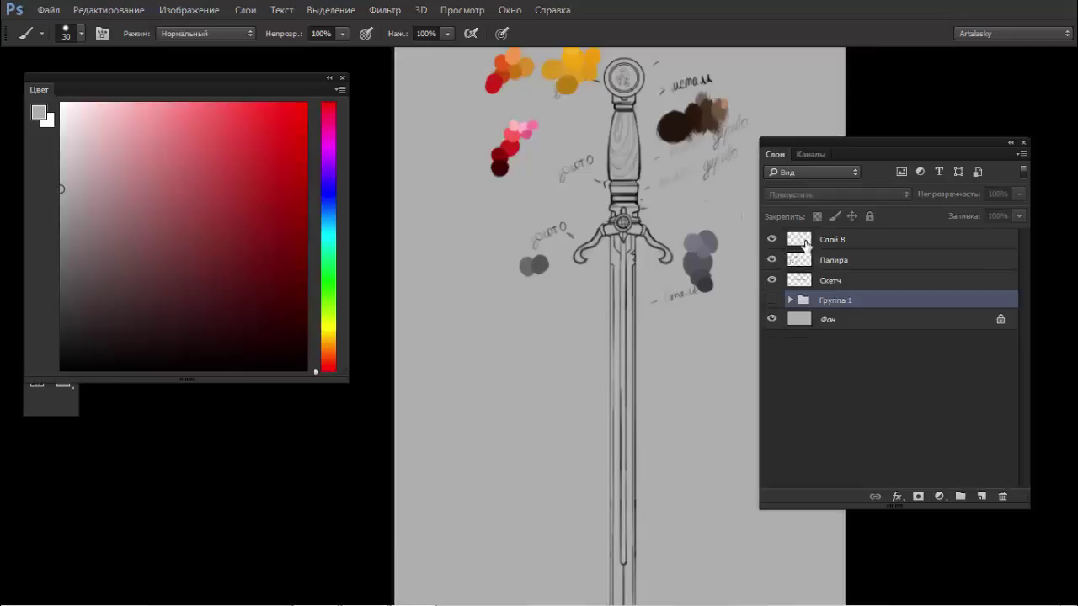
- Select Слой 8, try a grey stroke down the blade, and undo it
click(805, 242)
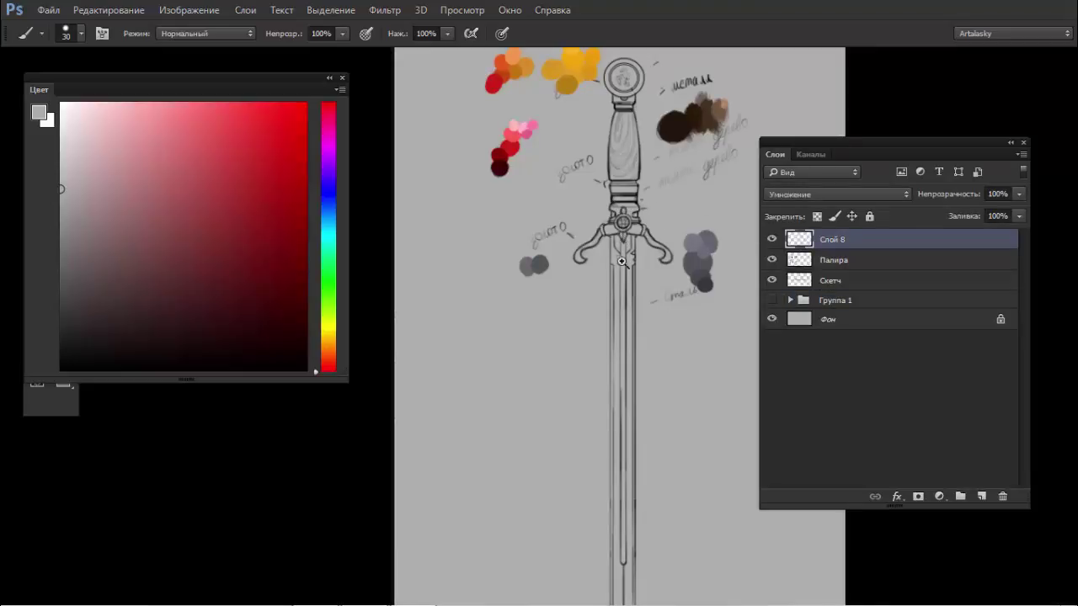
scroll(621, 262, up, 2)
drag(630, 236, 621, 313)
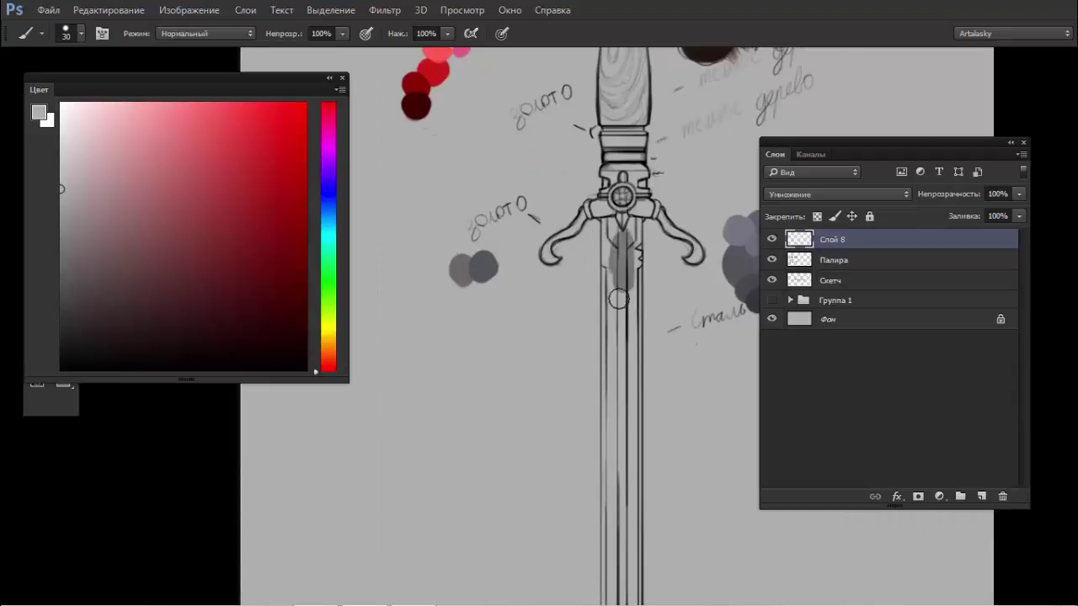
key(ctrl+z)
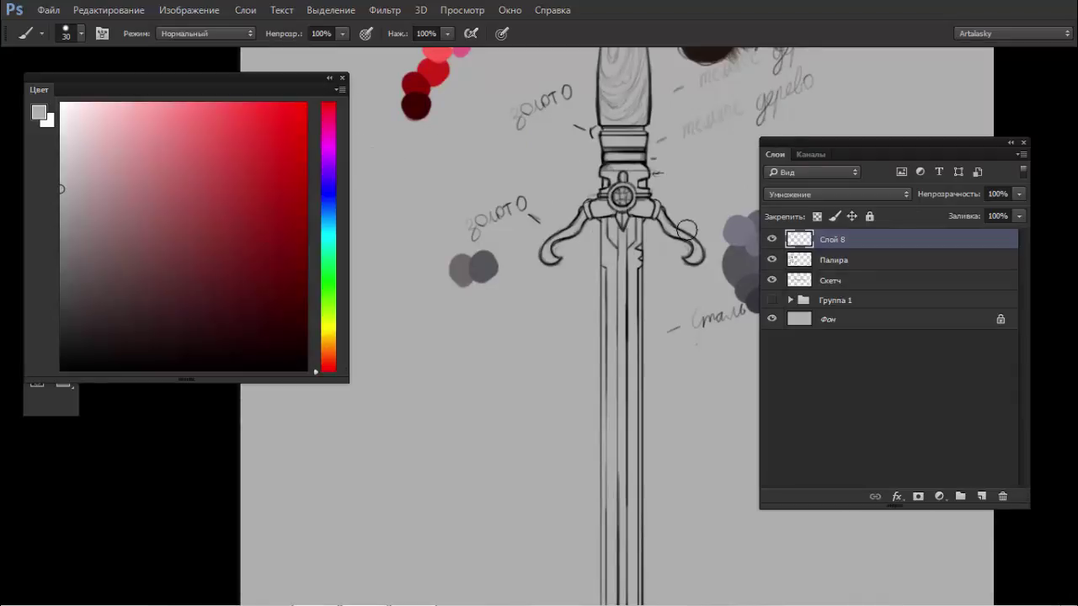
- Sample red from the palette dabs and paint a large dab below the grey swatches
mouse_move(588, 232)
mouse_down()
mouse_move(599, 268)
mouse_move(632, 284)
mouse_up()
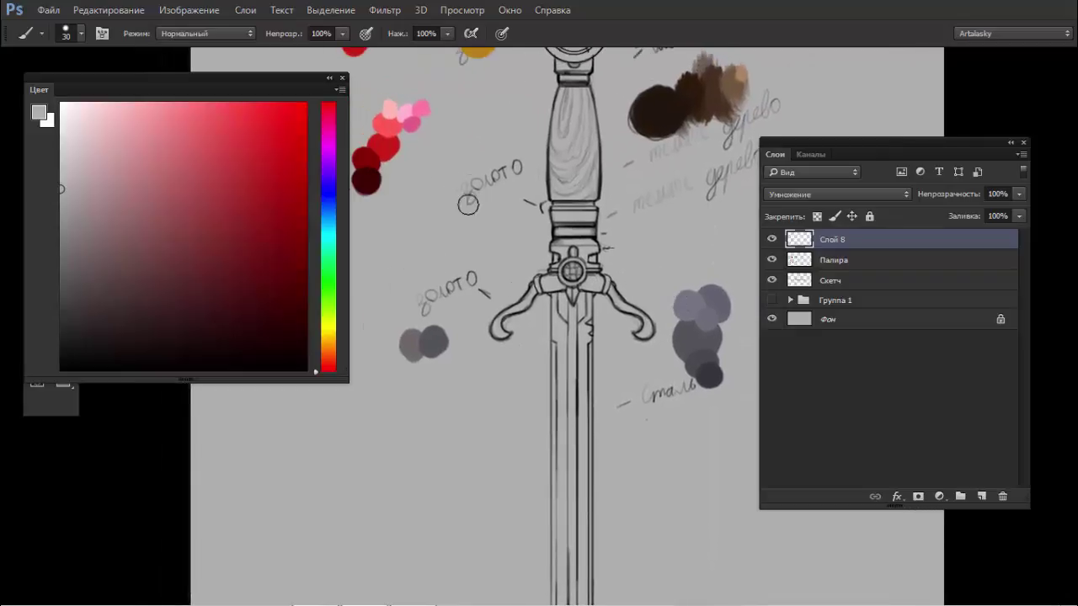
drag(468, 204, 522, 256)
alt+click(440, 197)
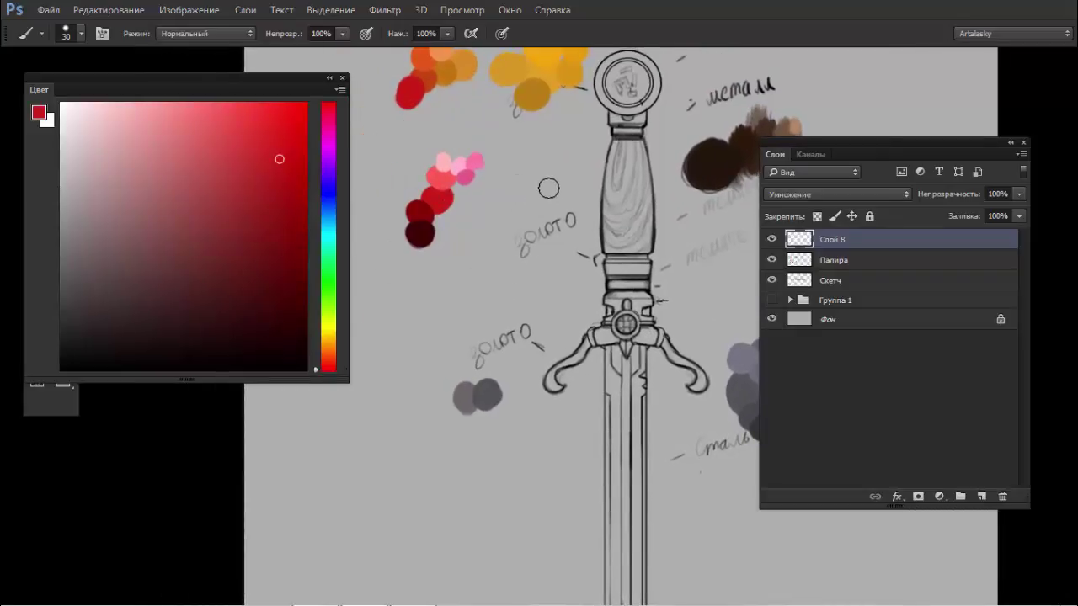
drag(410, 418, 465, 225)
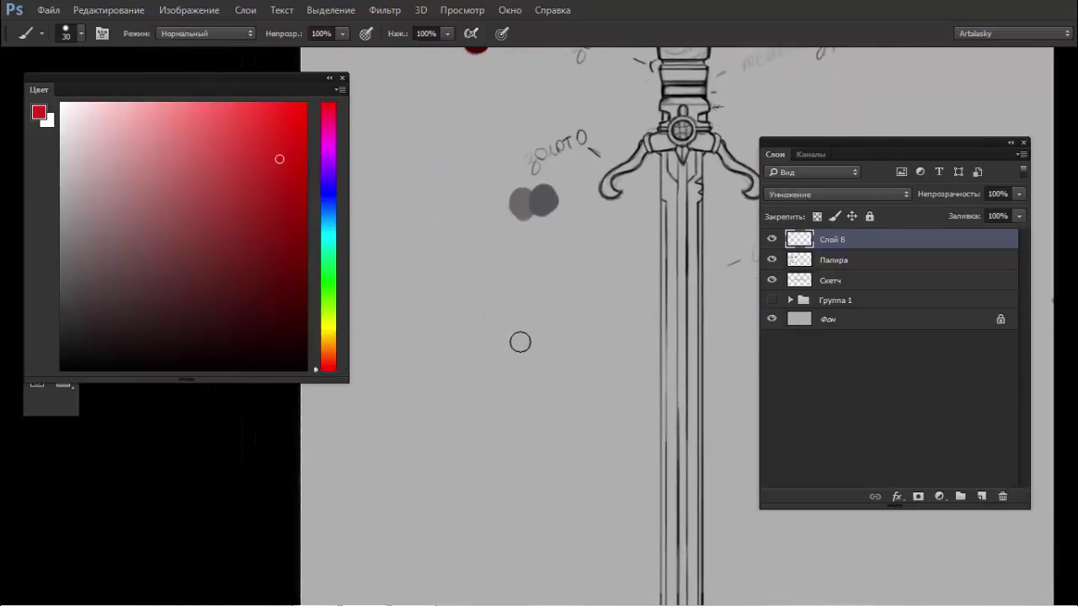
mouse_move(520, 342)
mouse_down()
mouse_move(539, 330)
mouse_move(526, 341)
mouse_move(515, 332)
mouse_up()
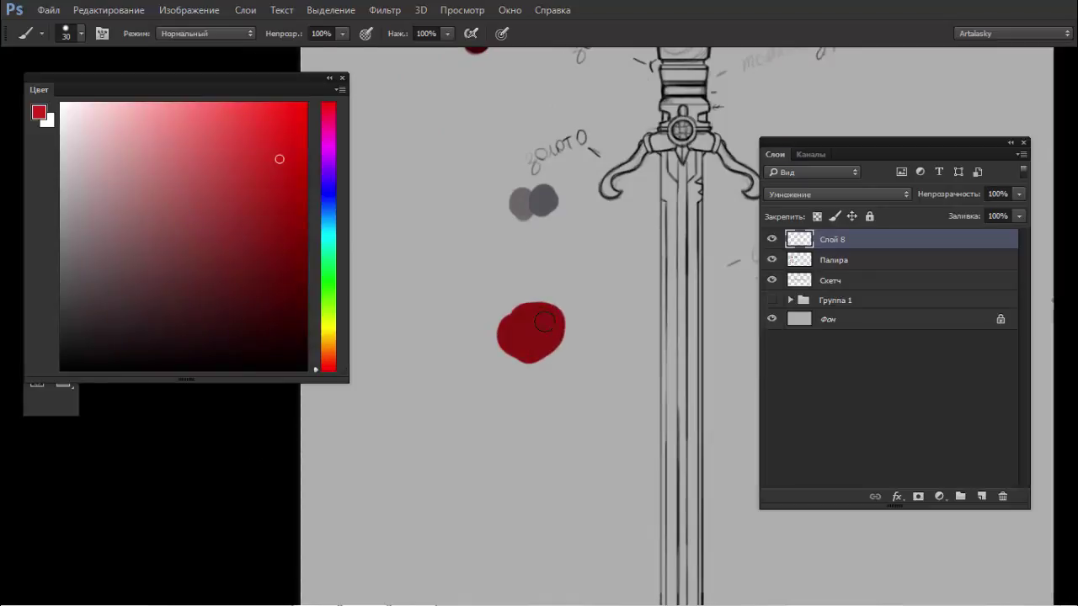
click(815, 194)
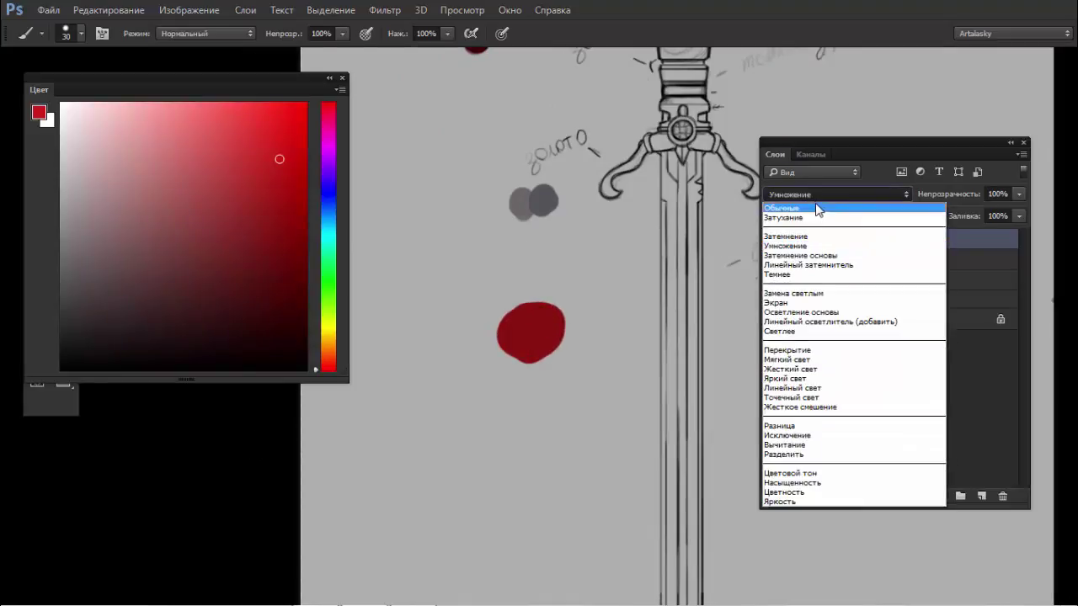
- Switch Слой 8 to Обычные blending, then back to Умножение
click(817, 208)
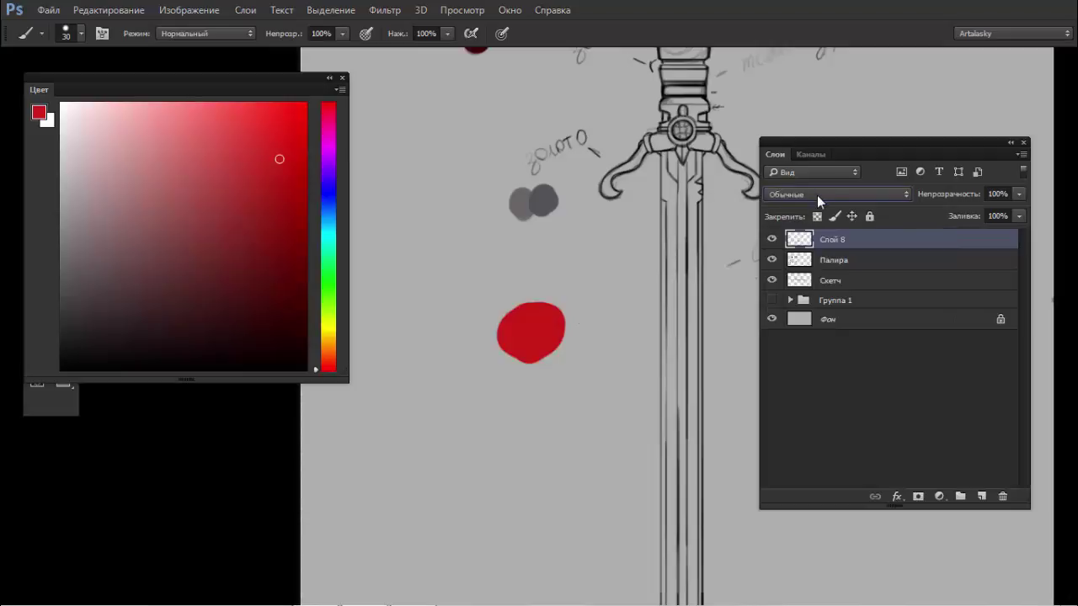
click(816, 194)
click(796, 249)
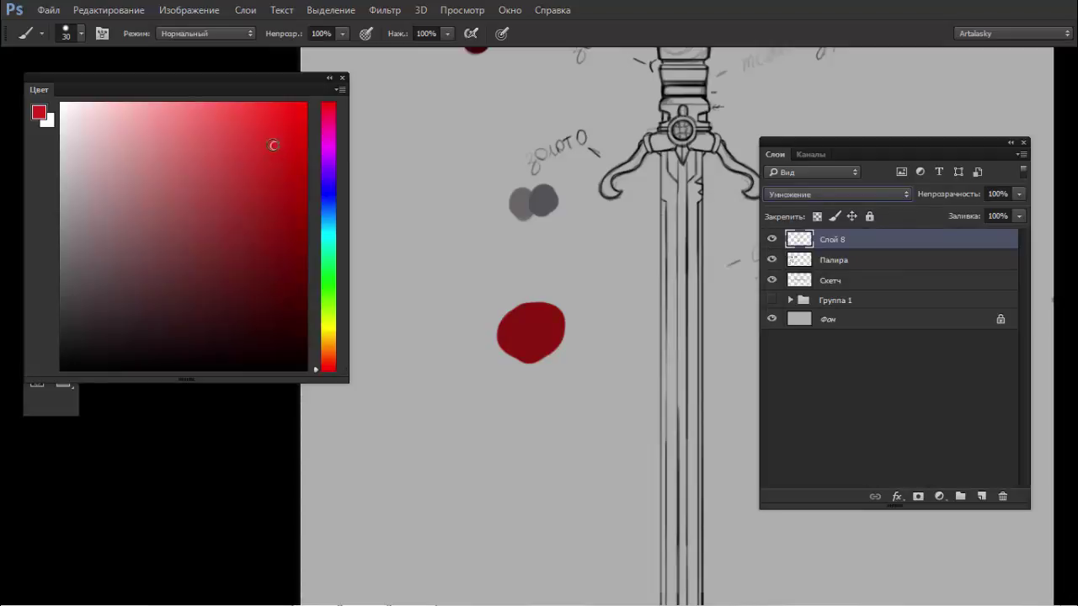
- Try lighter red dabs over the blob and near the palette, undoing the stray one
mouse_move(539, 310)
mouse_down()
mouse_move(526, 292)
mouse_move(551, 287)
mouse_move(563, 299)
mouse_move(558, 275)
mouse_move(544, 278)
mouse_up()
click(286, 124)
drag(509, 139, 534, 257)
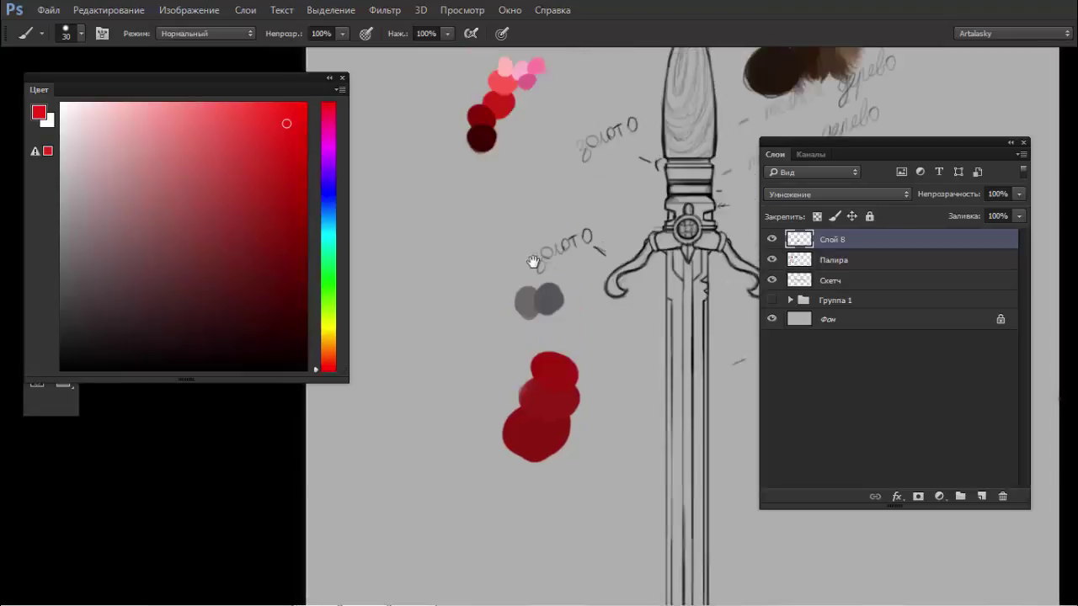
click(515, 135)
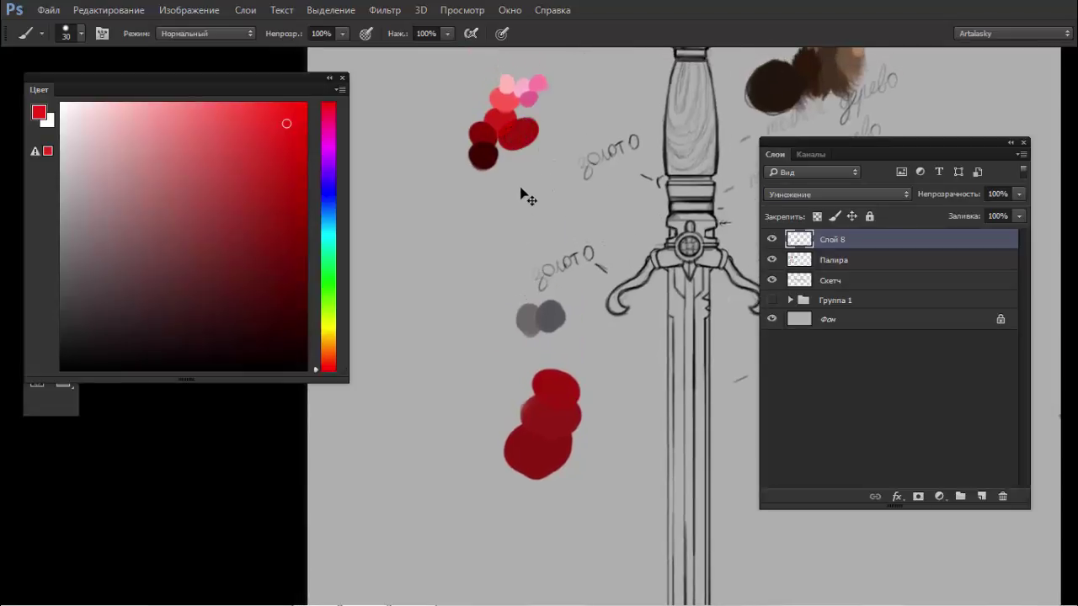
key(ctrl+z)
- Lasso the large red blob below the grey swatches, delete it, and deselect
key(l)
mouse_move(585, 378)
mouse_down()
mouse_move(486, 496)
mouse_move(626, 405)
mouse_move(615, 396)
mouse_up()
key(Delete)
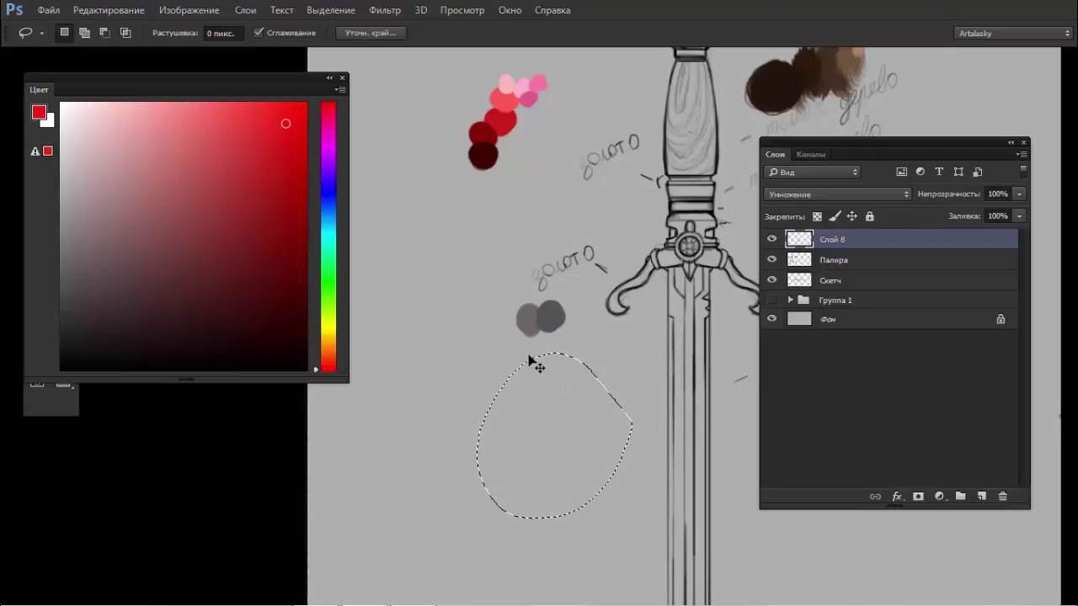
key(ctrl+d)
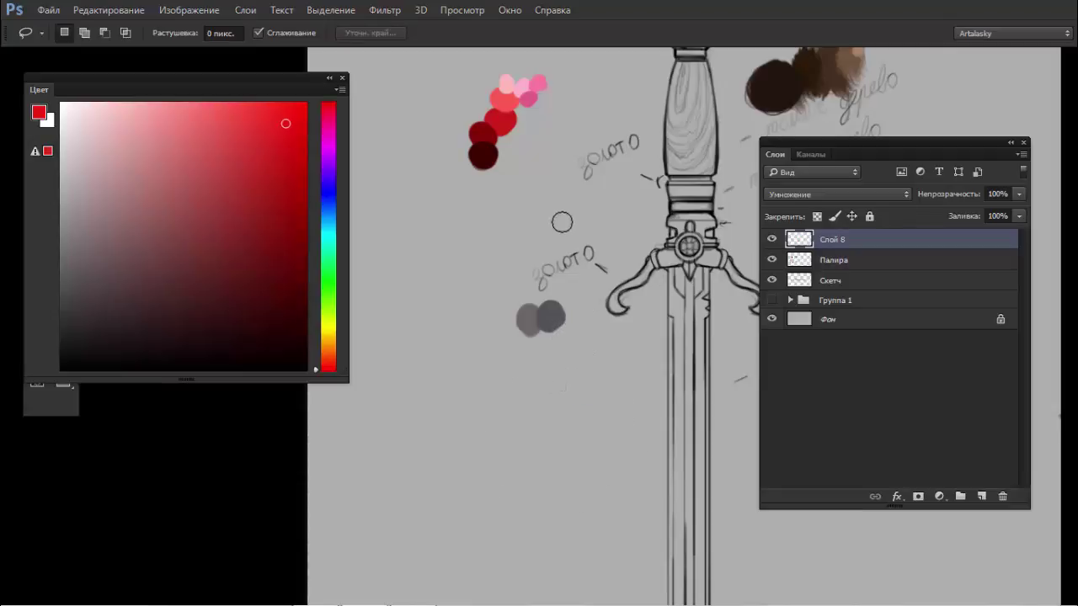
key(b)
drag(773, 114, 670, 206)
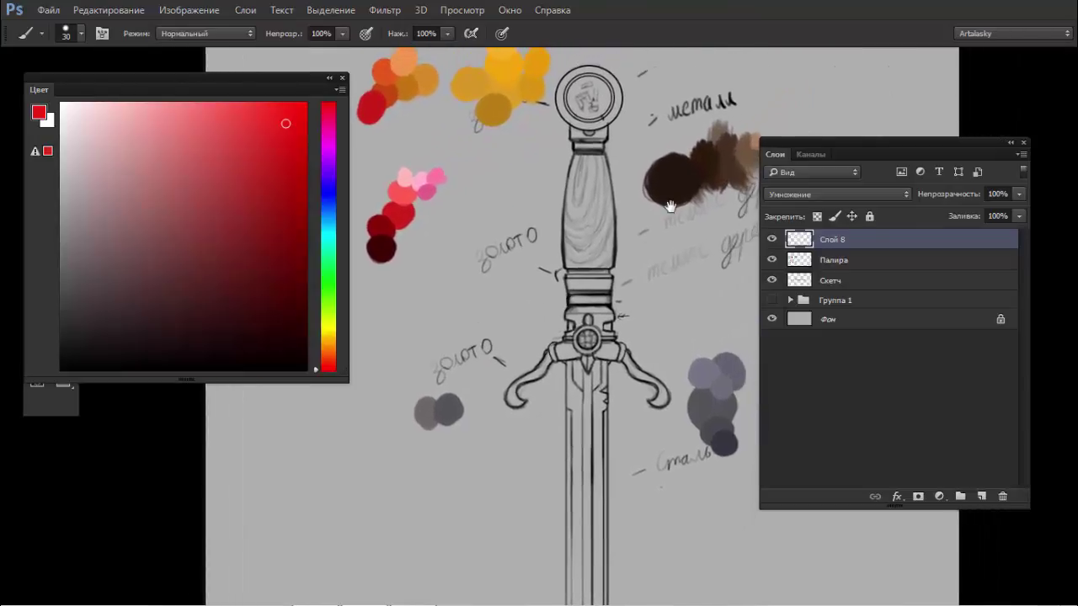
- Sample the dark brown wood swatch, test strokes on the handle, and undo them
alt+click(698, 187)
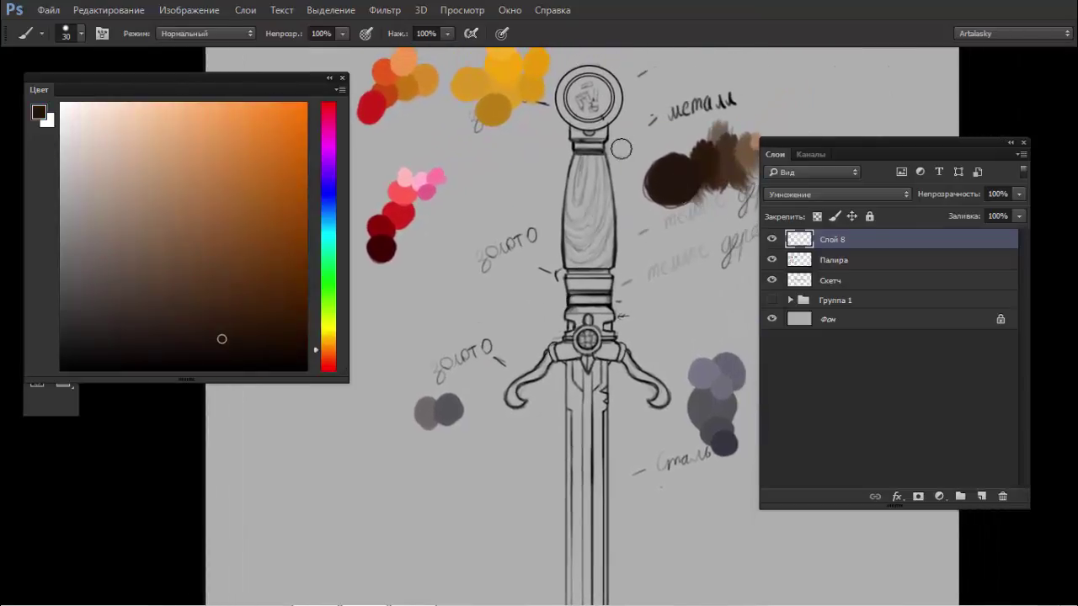
click(614, 180)
drag(581, 164, 563, 312)
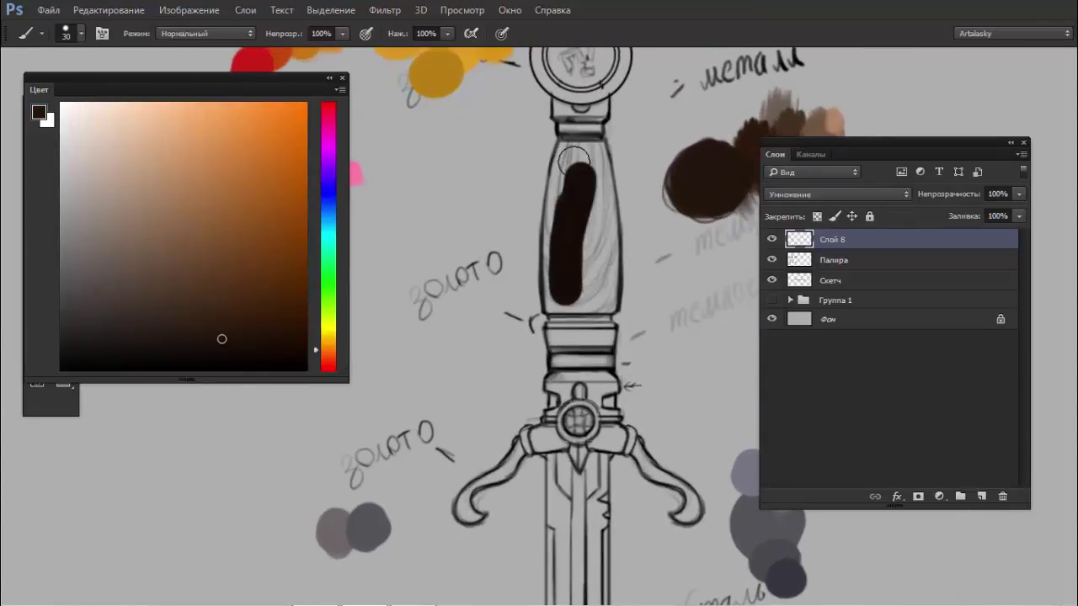
mouse_move(580, 156)
mouse_down()
mouse_move(545, 240)
mouse_move(573, 280)
mouse_up()
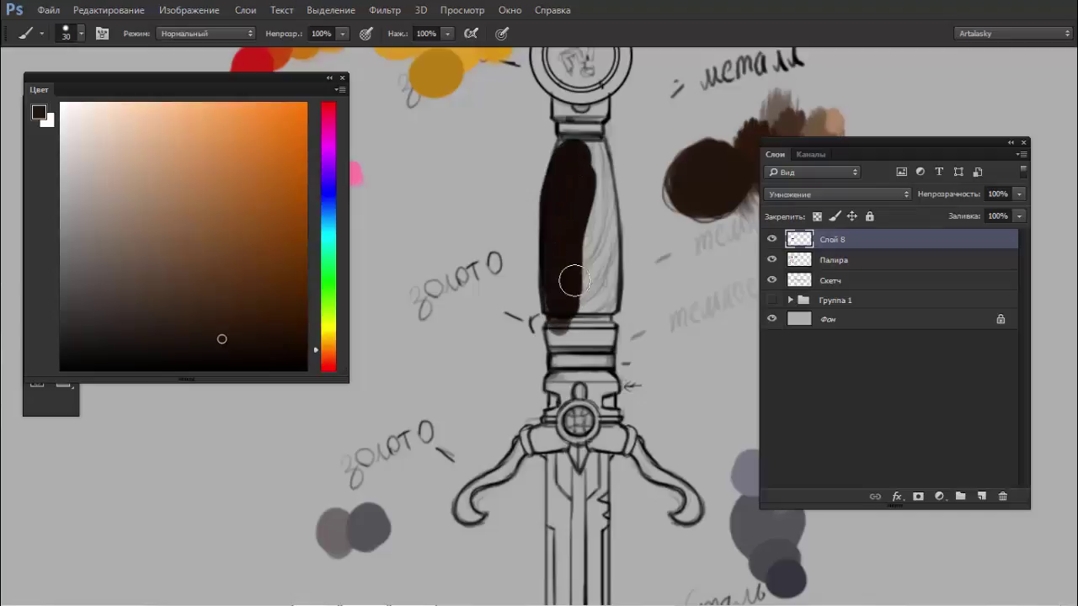
key(ctrl+alt+z)
key(ctrl+alt+z)
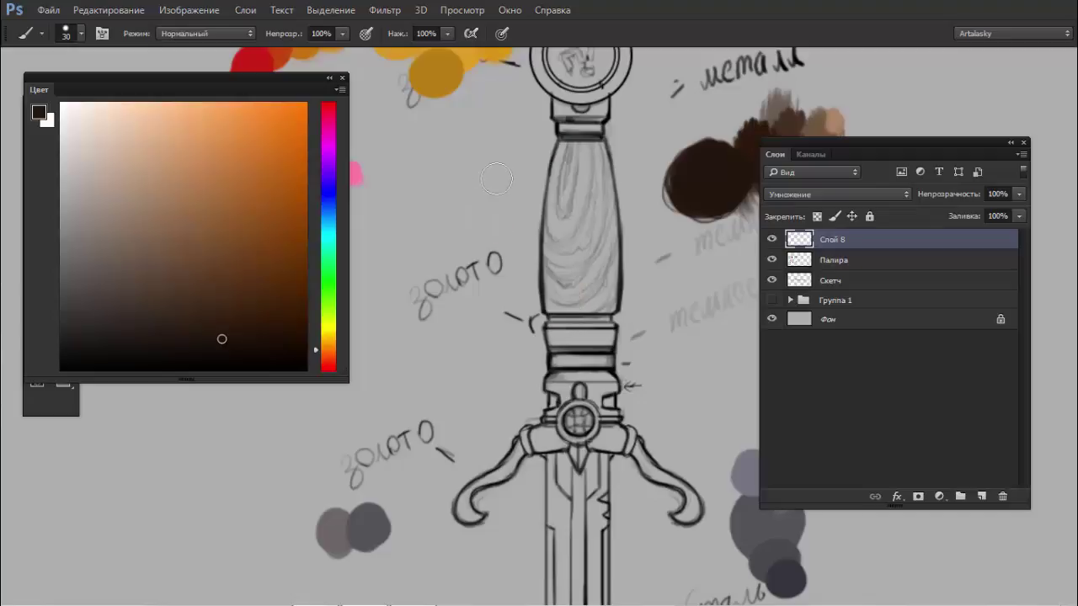
- Check the brush Transfer and Shape Dynamics use pen pressure, then undo test strokes
key(F5)
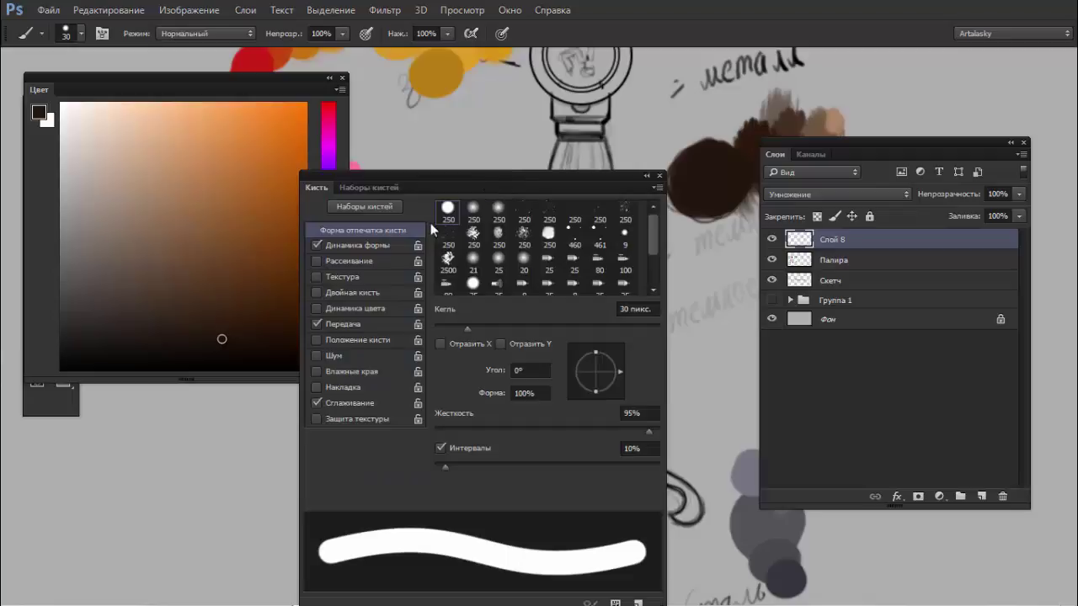
click(349, 324)
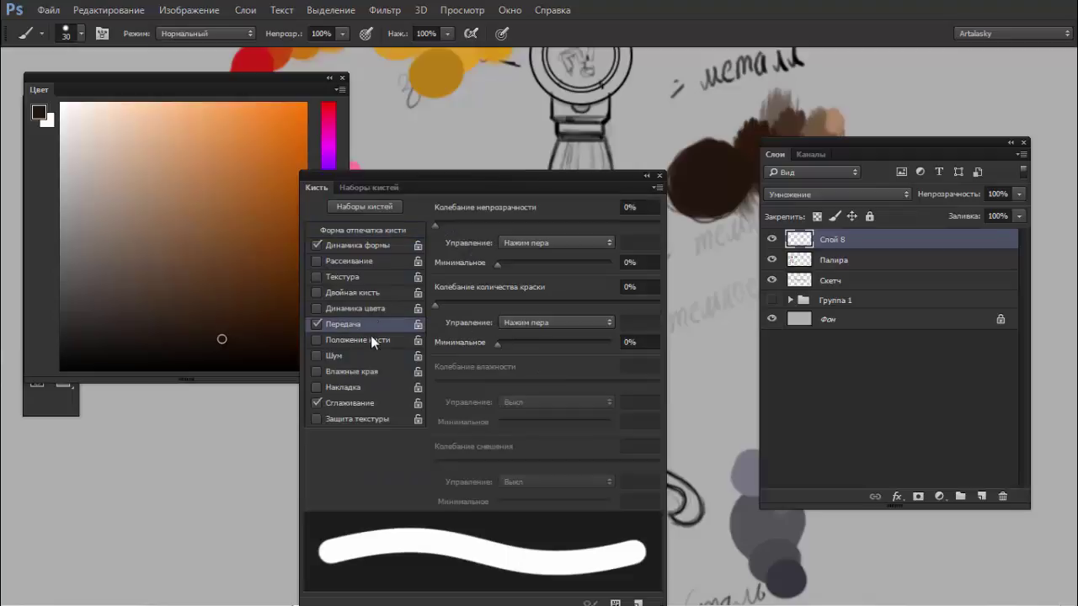
click(528, 244)
click(379, 244)
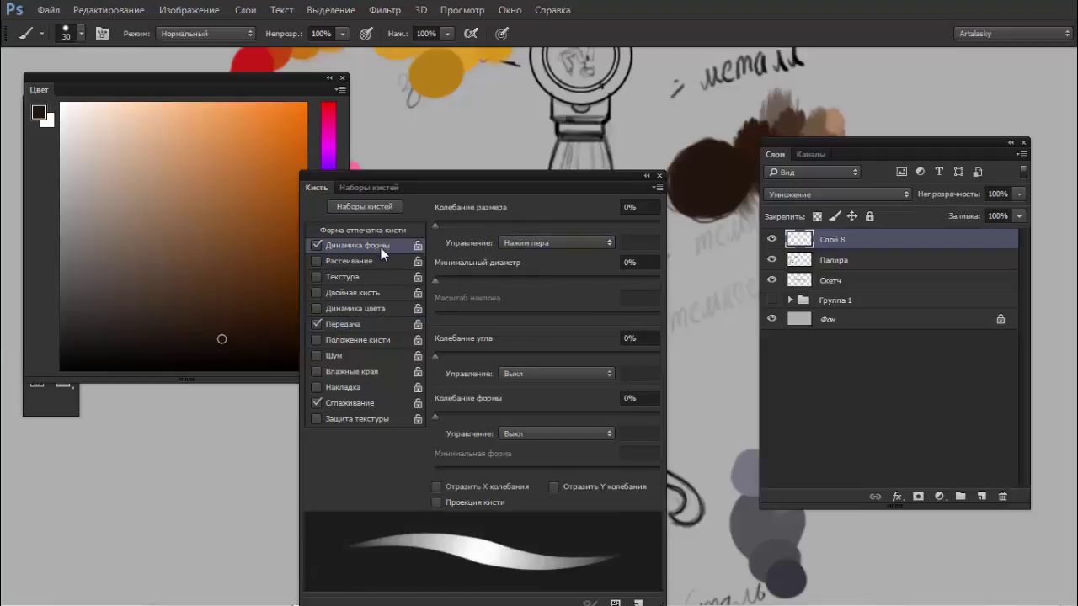
mouse_move(656, 114)
mouse_down()
mouse_move(647, 142)
mouse_move(687, 219)
mouse_move(708, 303)
mouse_move(726, 270)
mouse_up()
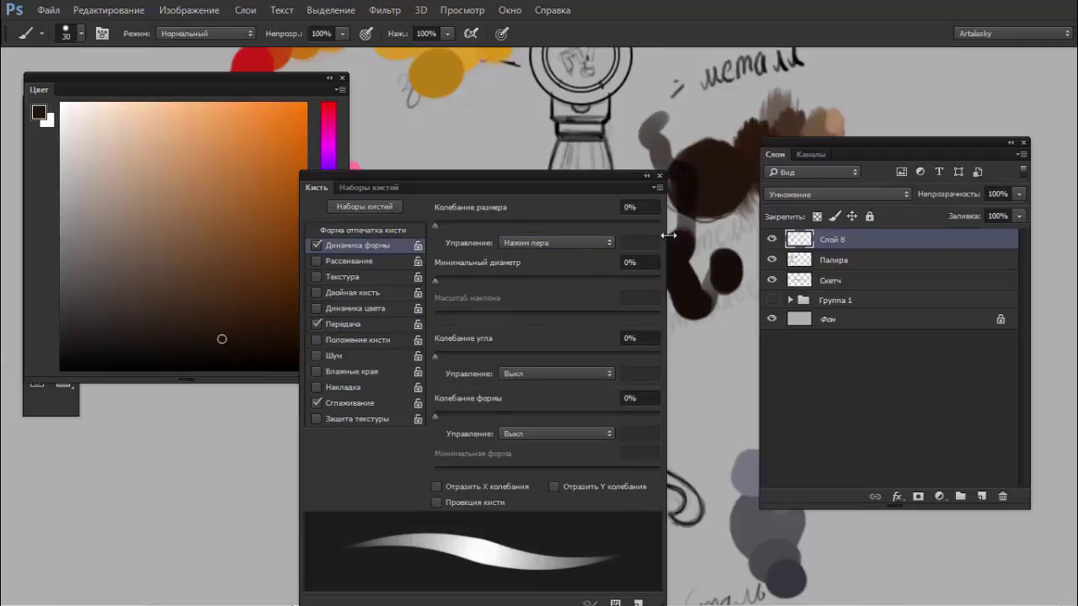
key(ctrl+alt+z)
key(ctrl+alt+z)
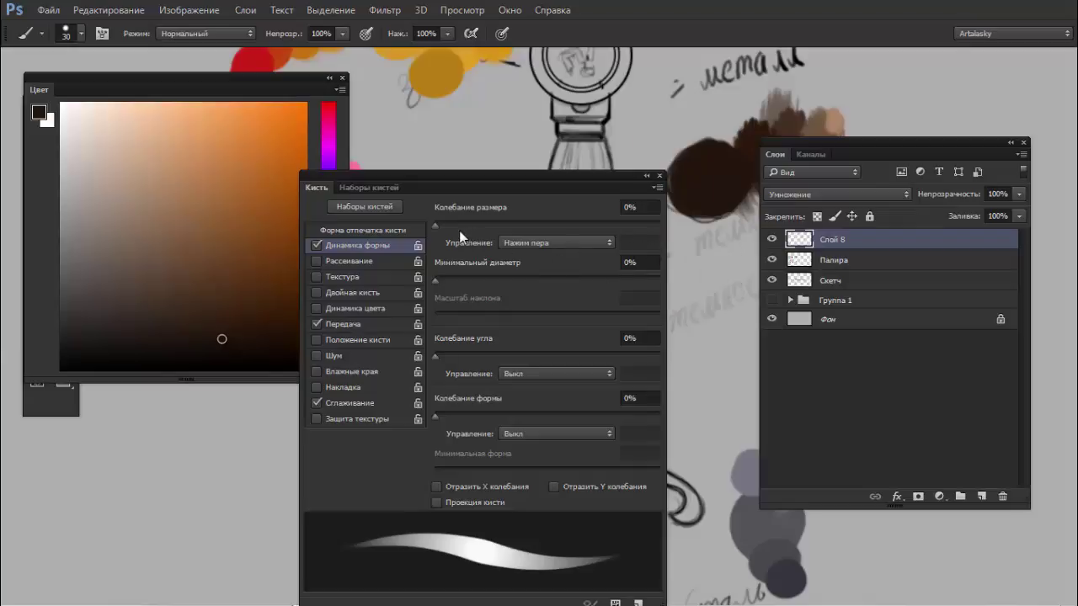
- Paint the whole sword grip solid dark brown
key(F5)
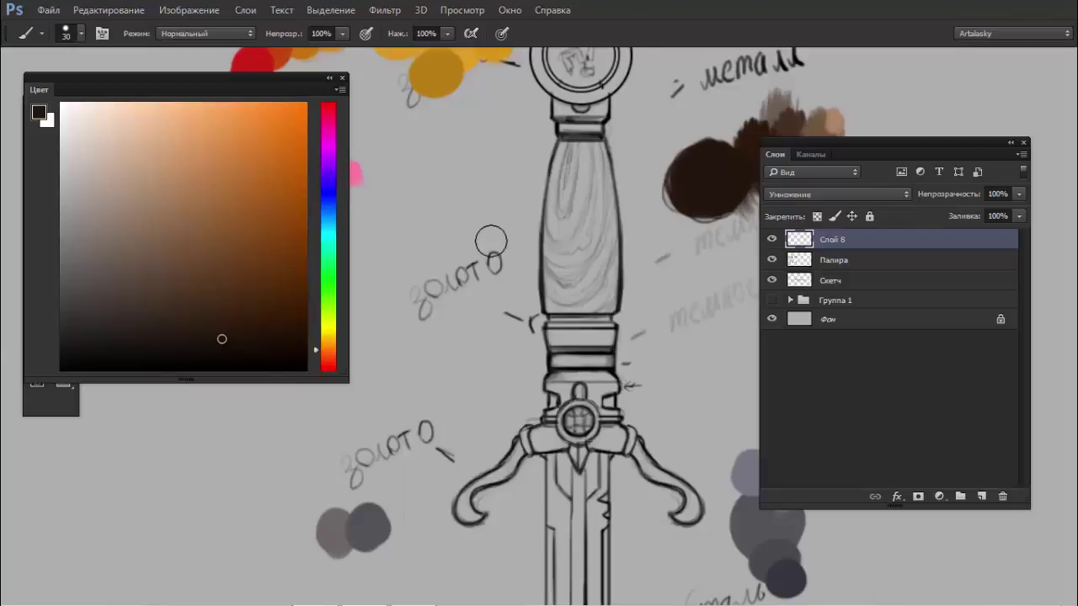
mouse_move(566, 179)
mouse_down()
mouse_move(551, 316)
mouse_move(547, 177)
mouse_move(564, 150)
mouse_up()
key(ctrl+z)
ctrl+click(596, 149)
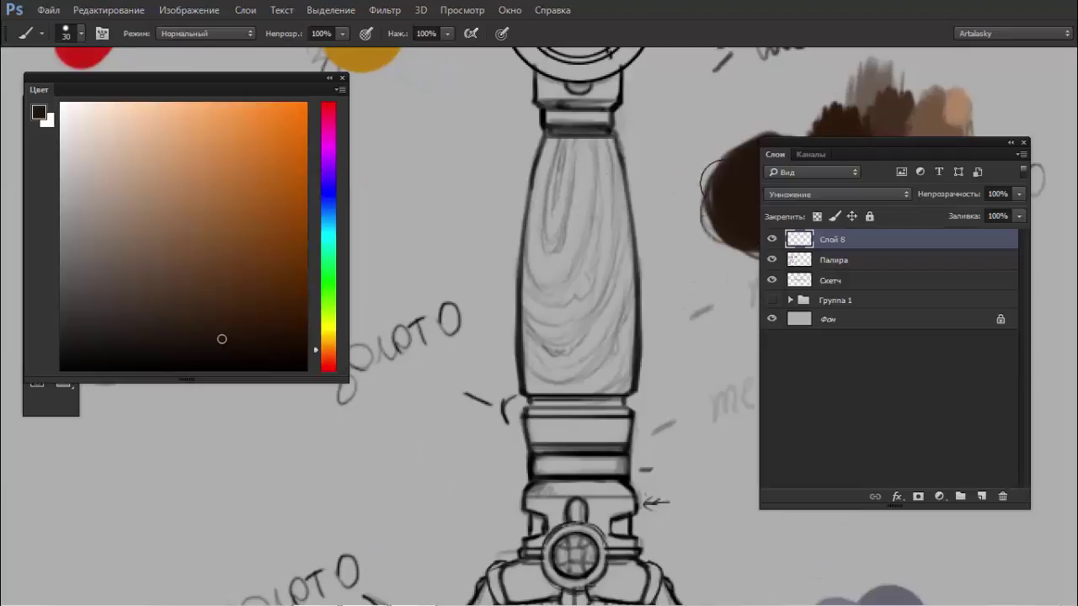
mouse_move(892, 155)
mouse_down()
mouse_move(916, 195)
mouse_move(920, 264)
mouse_up()
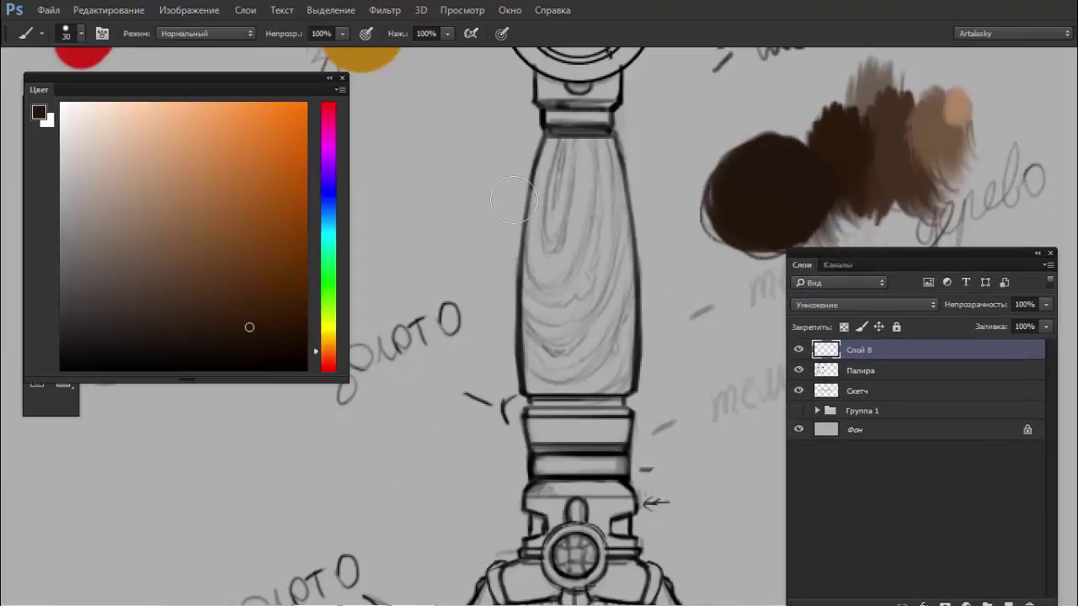
mouse_move(548, 181)
mouse_down()
mouse_move(549, 240)
mouse_move(554, 174)
mouse_move(547, 261)
mouse_up()
mouse_move(555, 152)
mouse_down()
mouse_move(590, 193)
mouse_move(602, 244)
mouse_move(590, 320)
mouse_move(600, 337)
mouse_move(545, 370)
mouse_move(546, 395)
mouse_up()
drag(572, 269, 572, 391)
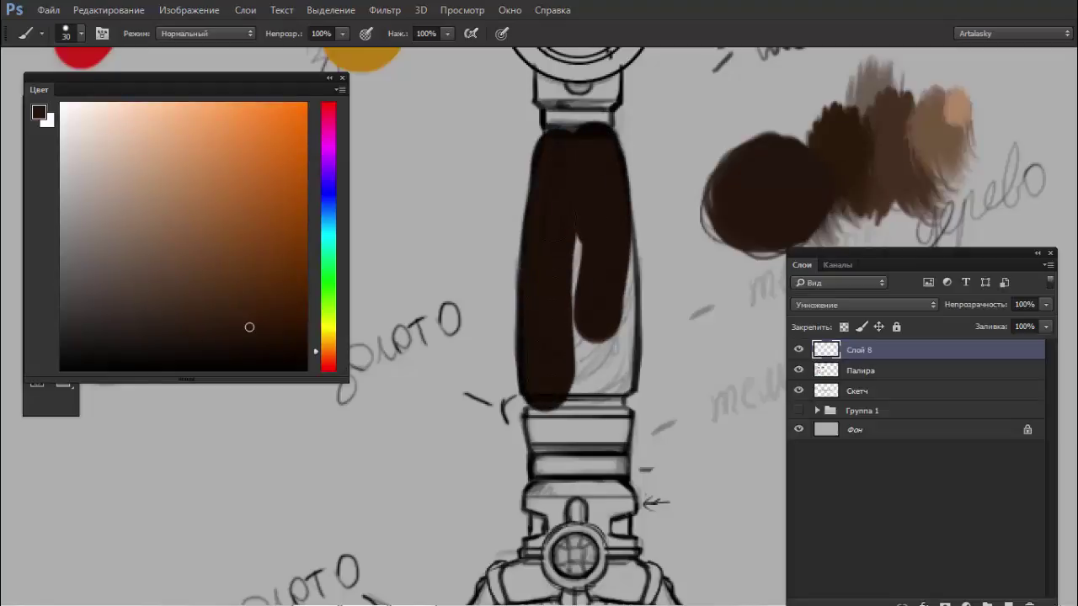
mouse_move(575, 232)
mouse_down()
mouse_move(517, 358)
mouse_move(589, 404)
mouse_up()
mouse_move(589, 346)
mouse_down()
mouse_move(625, 291)
mouse_move(615, 241)
mouse_move(612, 385)
mouse_up()
- Erase the brown spilling onto the top and bottom metal rings
key(e)
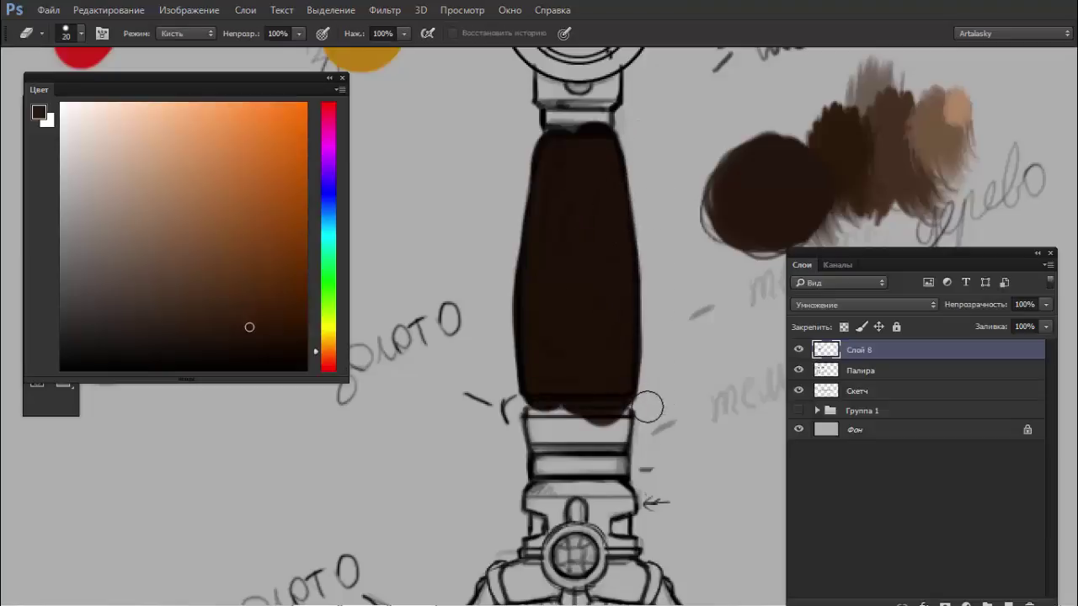
right_click(652, 252)
click(501, 238)
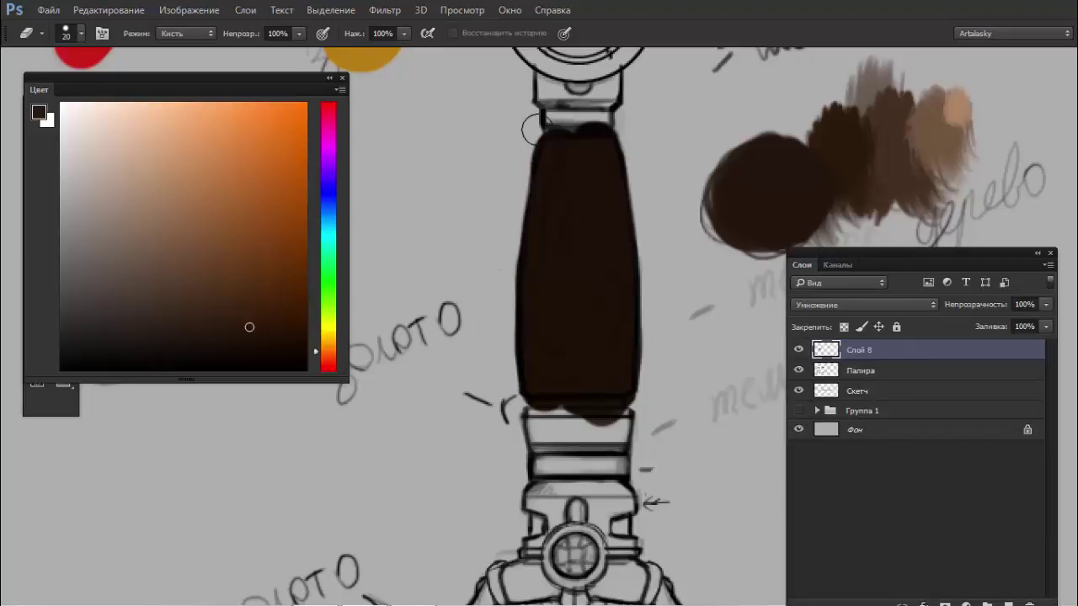
drag(645, 119, 547, 123)
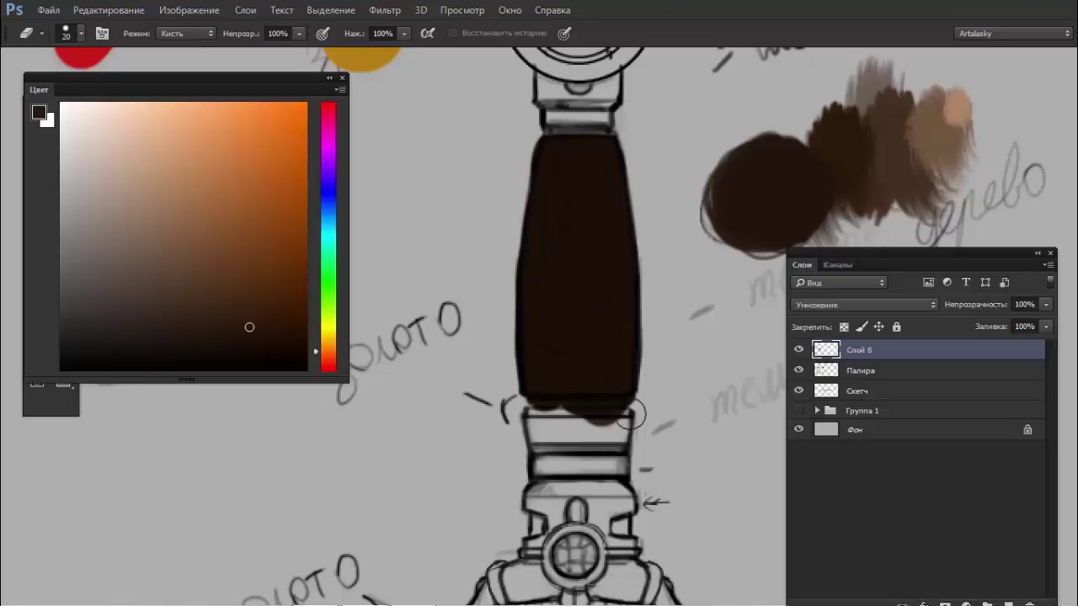
drag(521, 412, 684, 421)
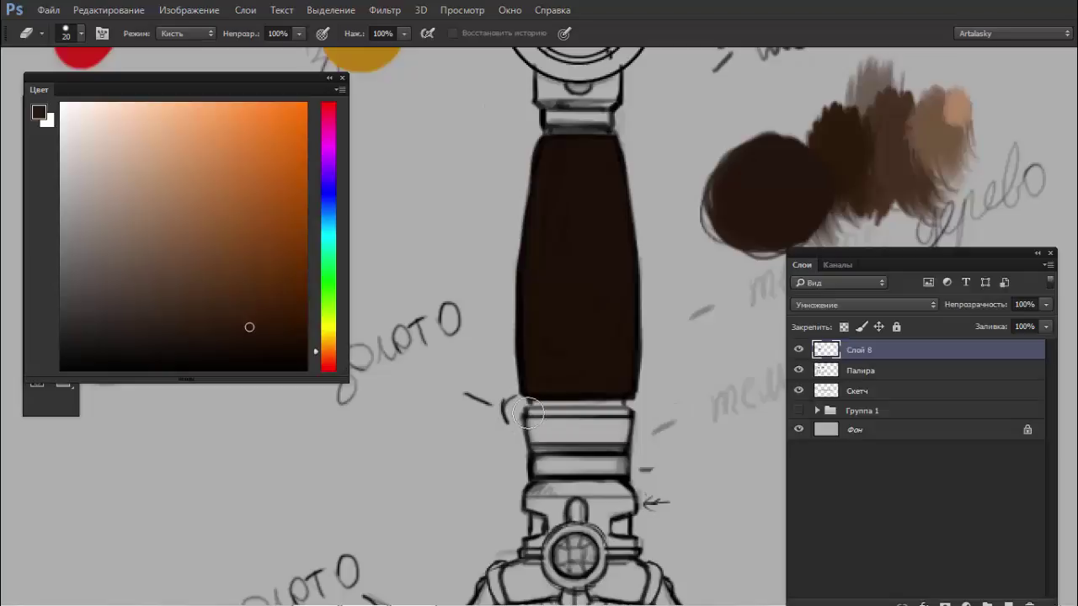
drag(528, 413, 679, 416)
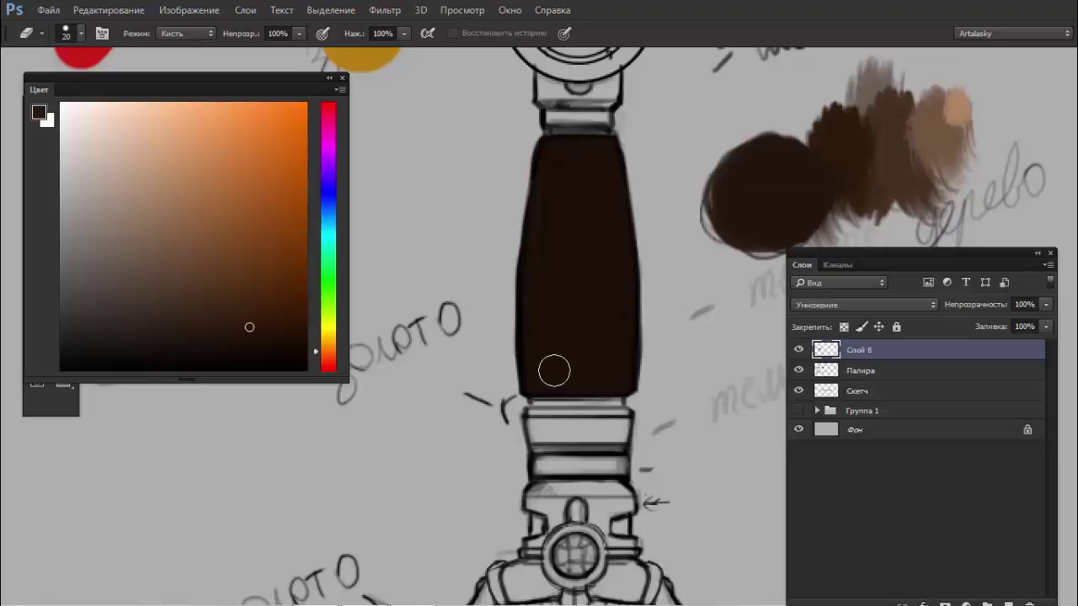
key(b)
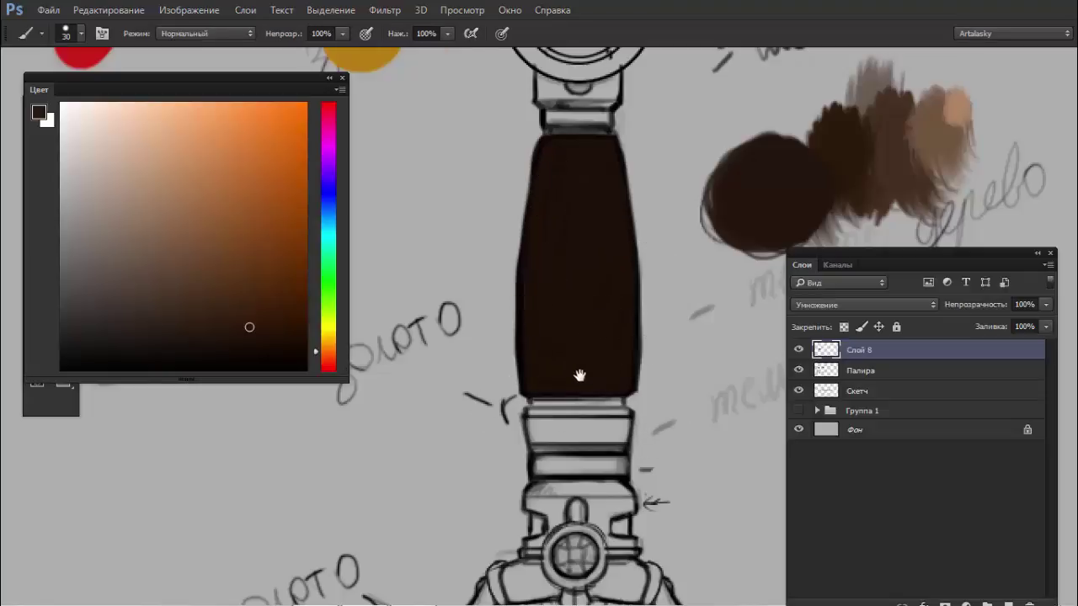
drag(584, 373, 584, 247)
- Create the new empty layer Слой 9 above the brown grip layer
scroll(552, 264, down, 5)
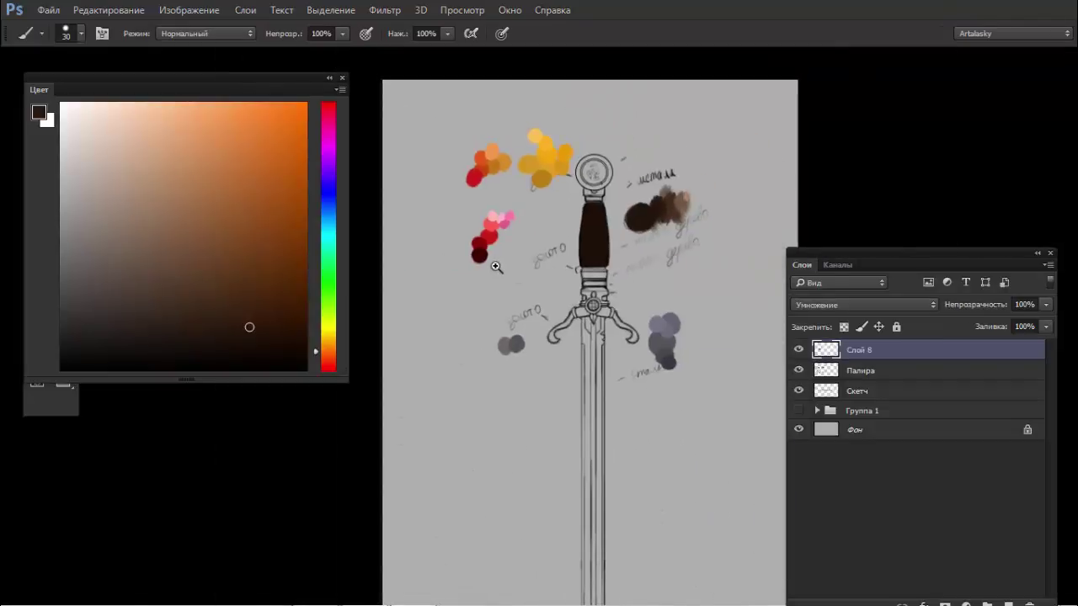
scroll(512, 267, up, 3)
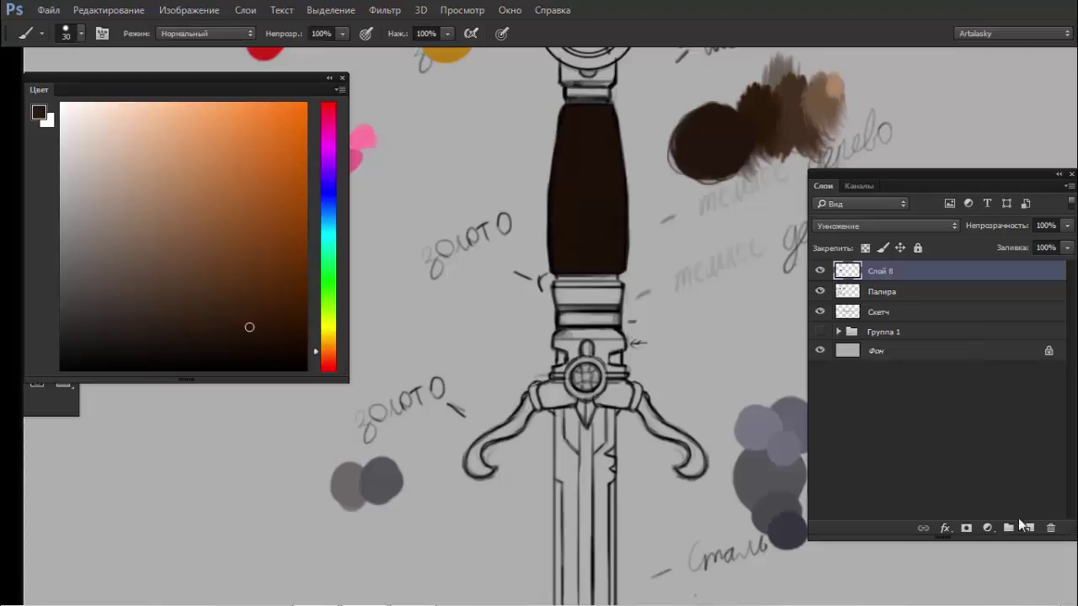
click(1029, 528)
click(842, 291)
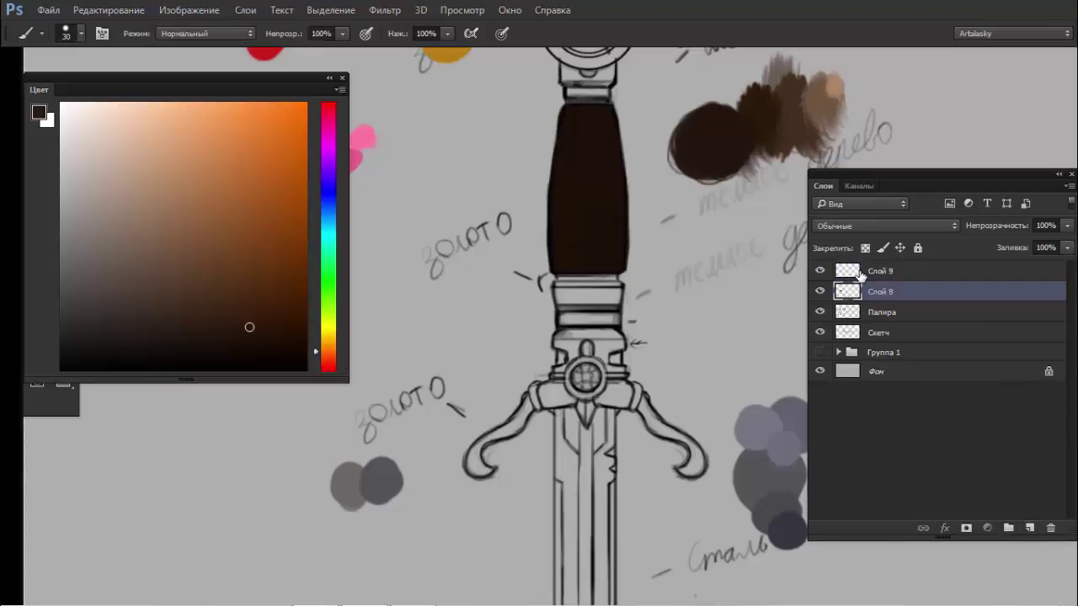
click(859, 271)
- Try a lighter brown stroke on the handle, undo it, and reselect Слой 8
alt+click(806, 96)
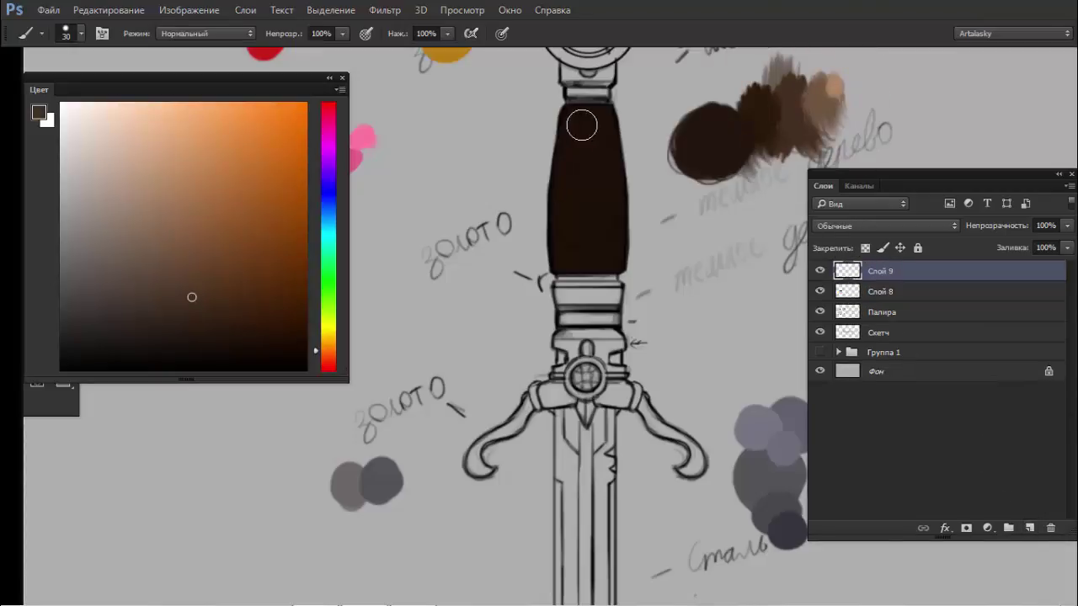
mouse_move(577, 120)
mouse_down()
mouse_move(606, 205)
mouse_move(598, 211)
mouse_move(606, 190)
mouse_move(594, 160)
mouse_move(601, 261)
mouse_up()
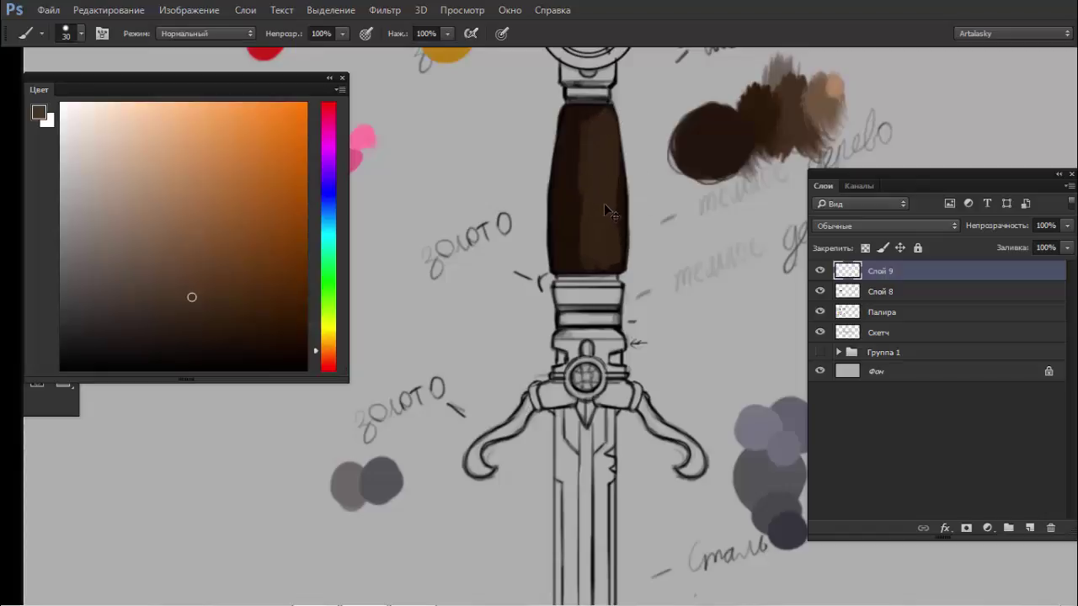
key(ctrl+z)
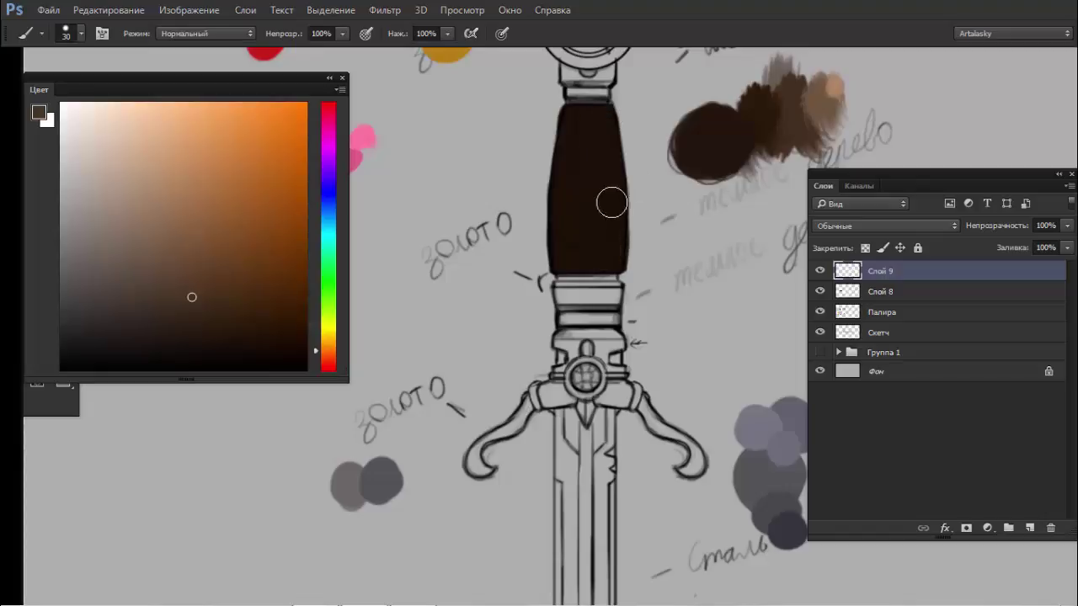
key(alt)
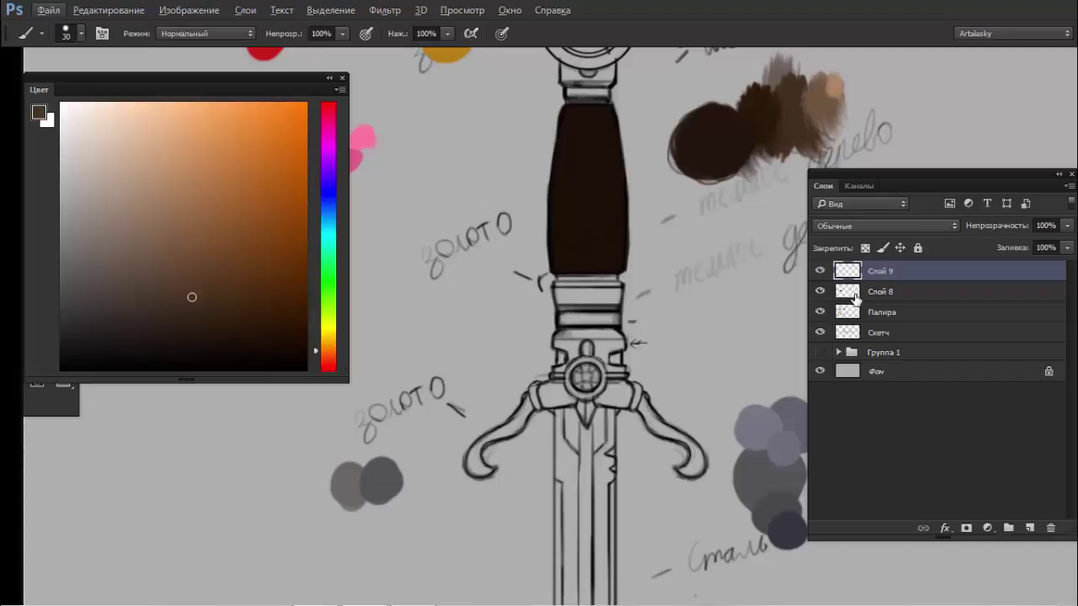
click(855, 291)
scroll(619, 271, up, 1)
- Select the collar band below the grip and fill it dark brown with a 12 px brush
scroll(623, 268, up, 1)
right_click(637, 266)
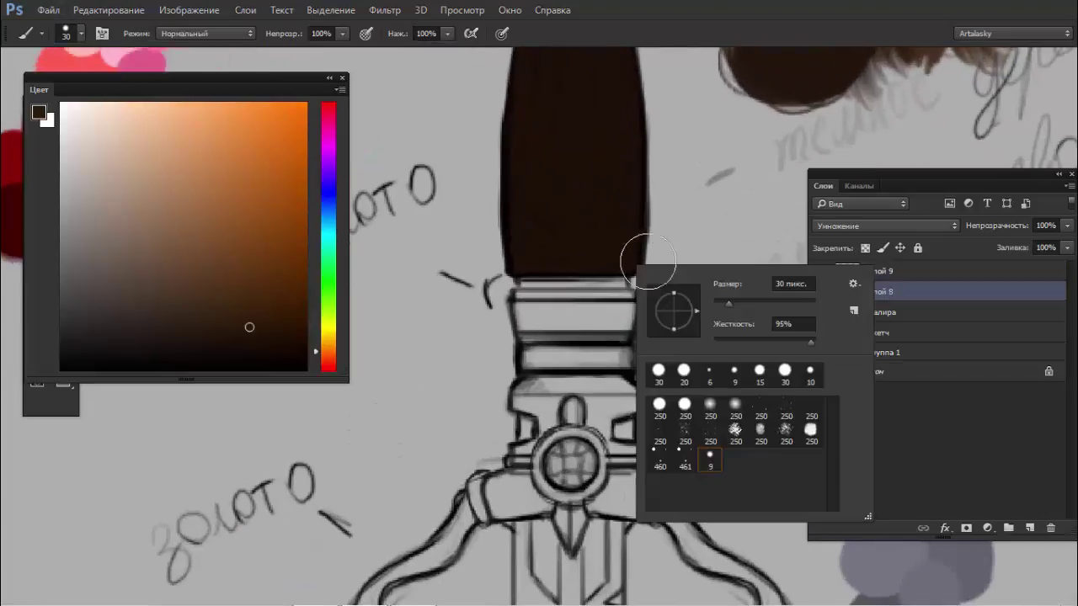
drag(726, 303, 709, 305)
key(Return)
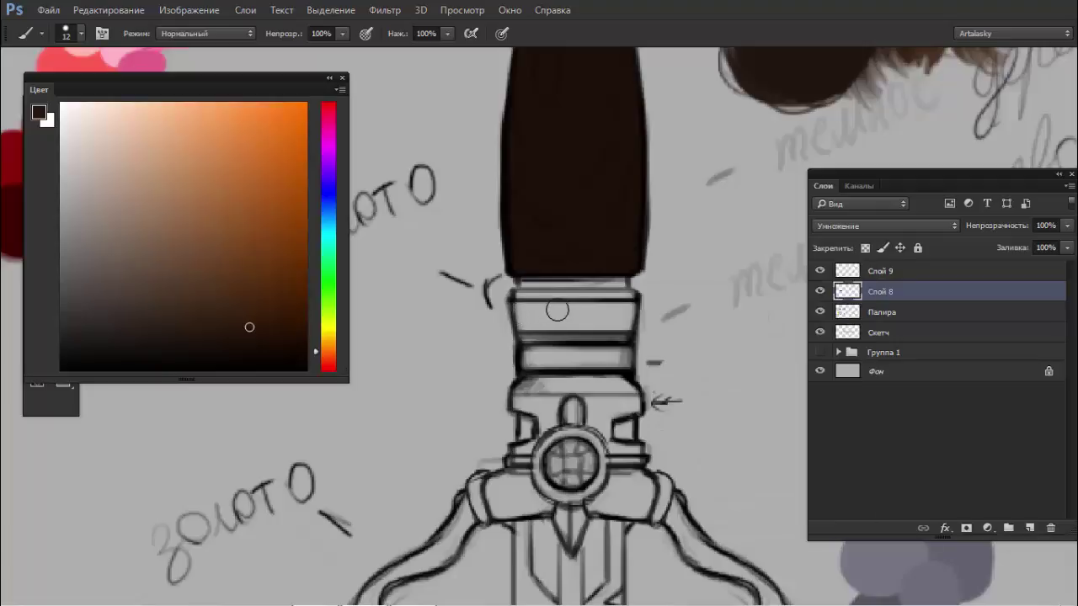
key(l)
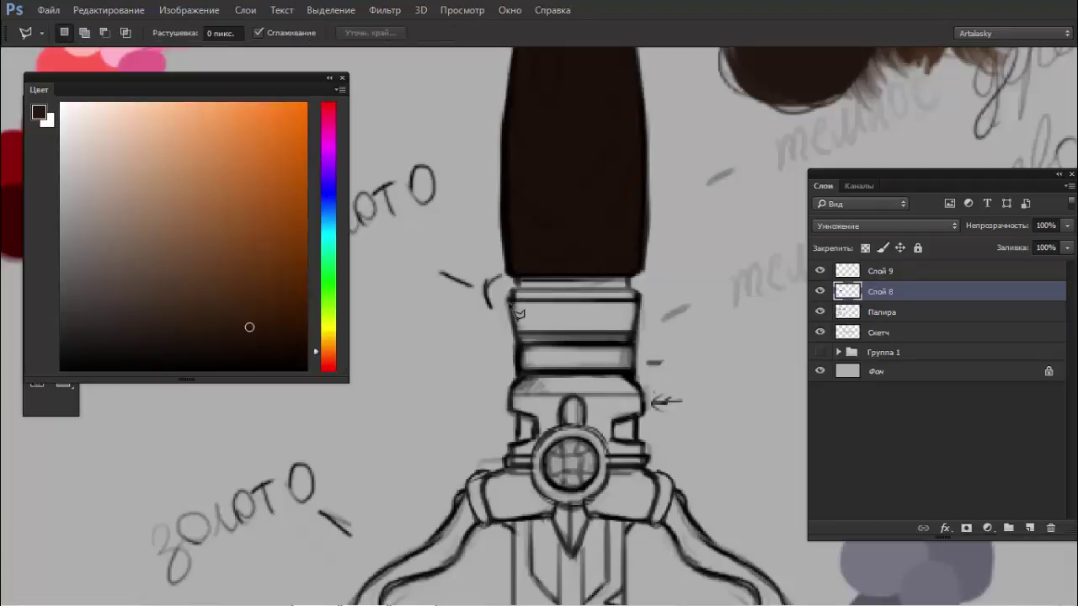
click(638, 296)
click(633, 342)
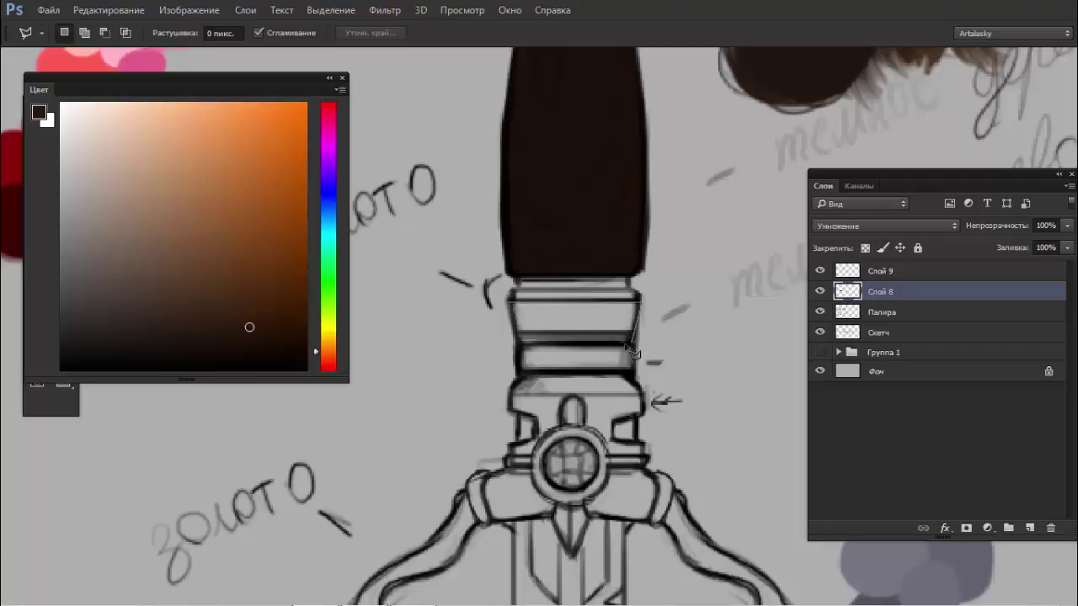
click(519, 344)
double_click(509, 302)
key(b)
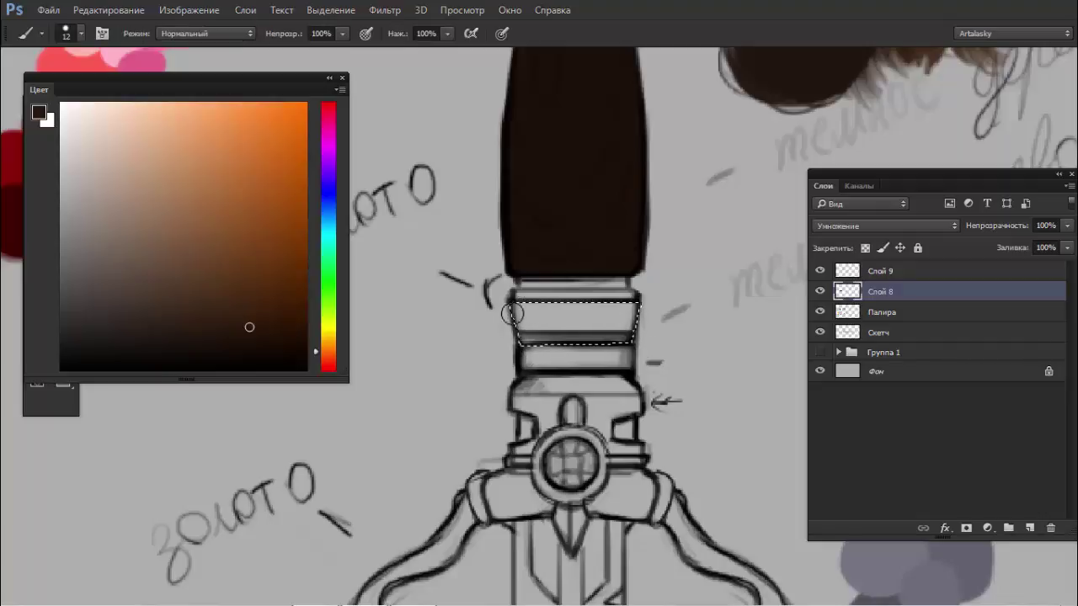
mouse_move(512, 314)
mouse_down()
mouse_move(656, 317)
mouse_move(636, 331)
mouse_move(516, 338)
mouse_up()
key(ctrl+d)
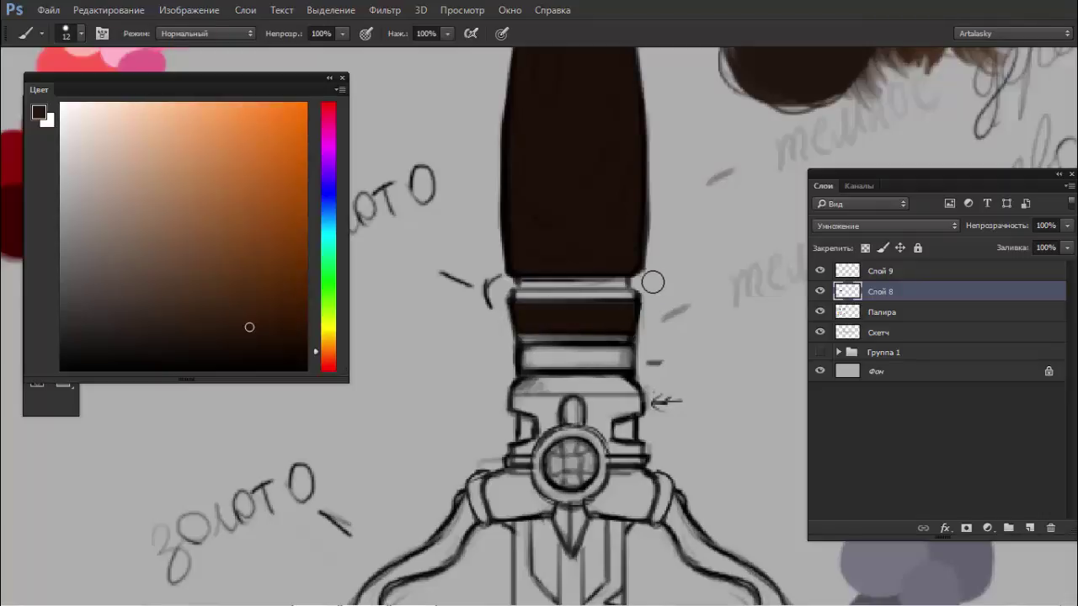
- With a smaller brush, cover the band's light stripes in dark brown
key(bracketleft)
key(bracketleft)
key(bracketleft)
drag(516, 305, 633, 308)
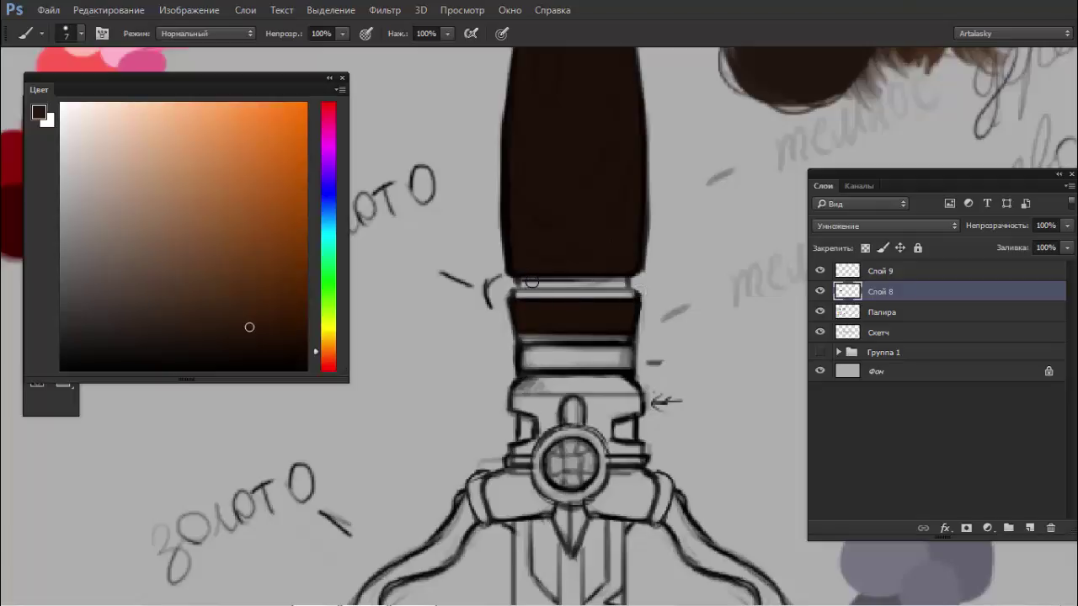
mouse_move(516, 298)
mouse_down()
mouse_move(633, 296)
mouse_move(645, 308)
mouse_up()
scroll(574, 297, down, 5)
scroll(575, 297, up, 5)
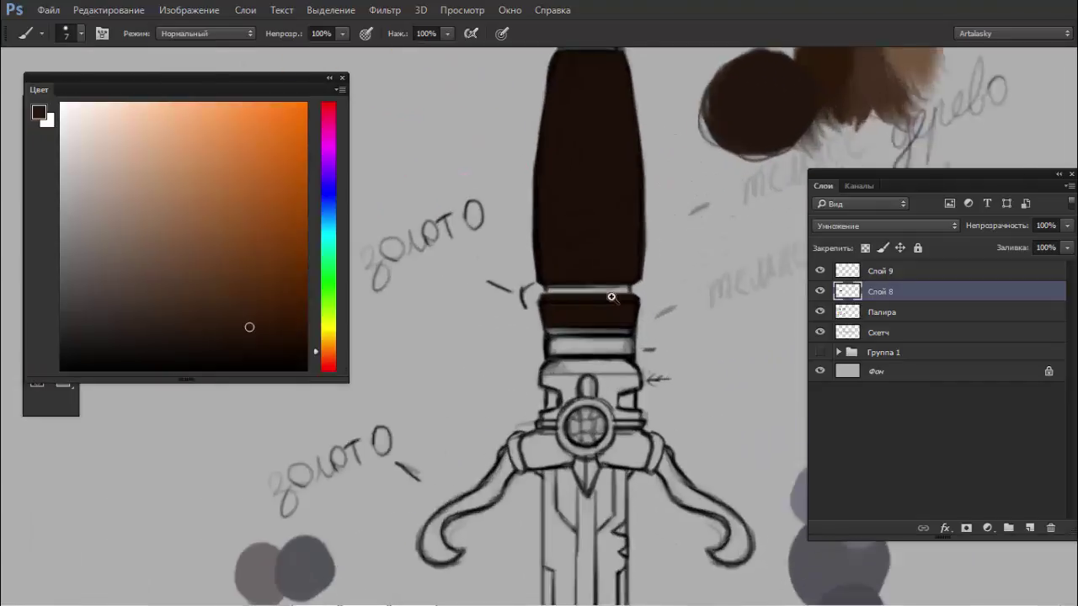
drag(534, 287, 632, 286)
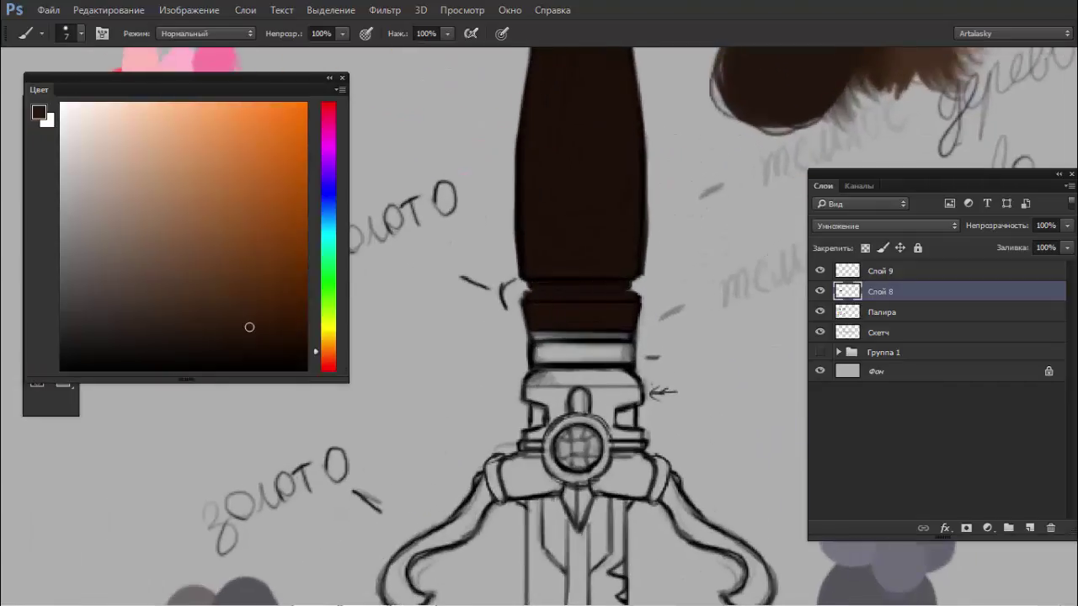
scroll(592, 285, down, 2)
- Zoom in on the grip and erase the lower loop of the small sketch mark
scroll(598, 282, down, 2)
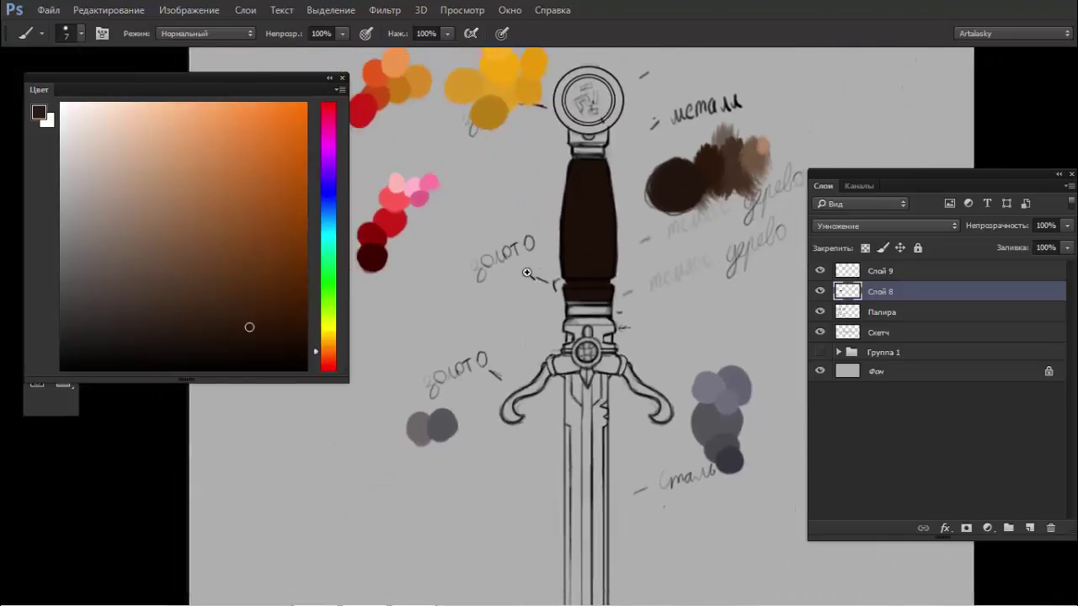
scroll(611, 278, down, 1)
scroll(589, 279, up, 2)
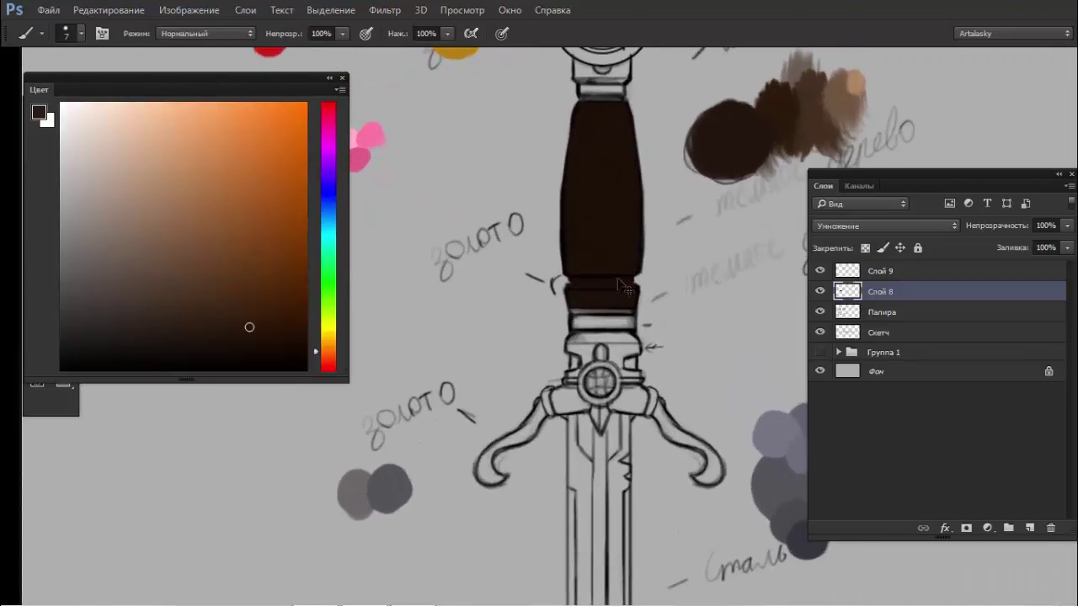
scroll(623, 285, up, 1)
scroll(627, 281, up, 1)
scroll(534, 202, left, 3)
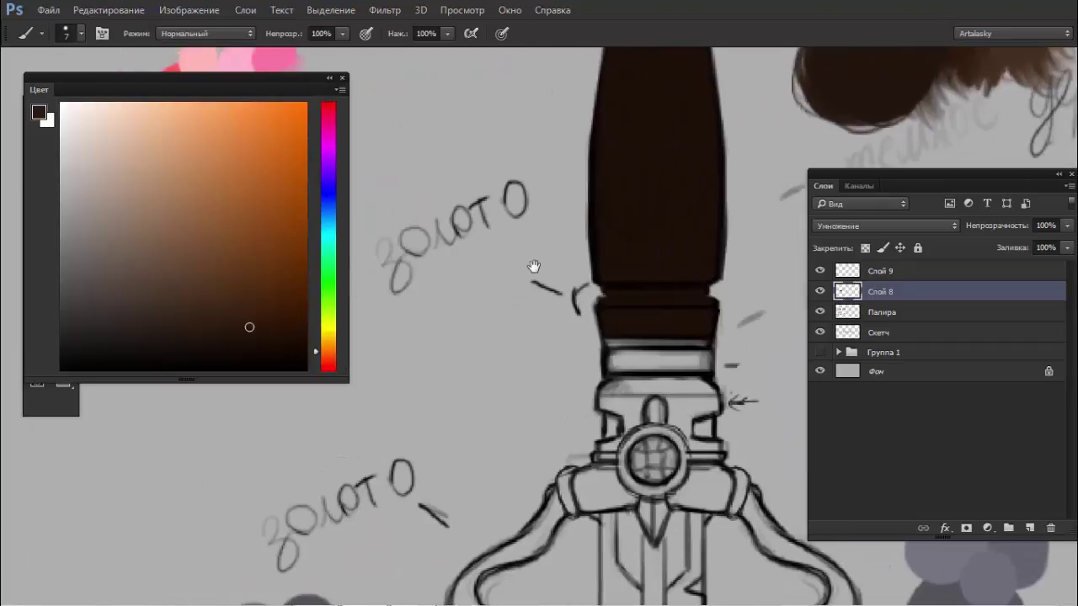
scroll(381, 270, left, 1)
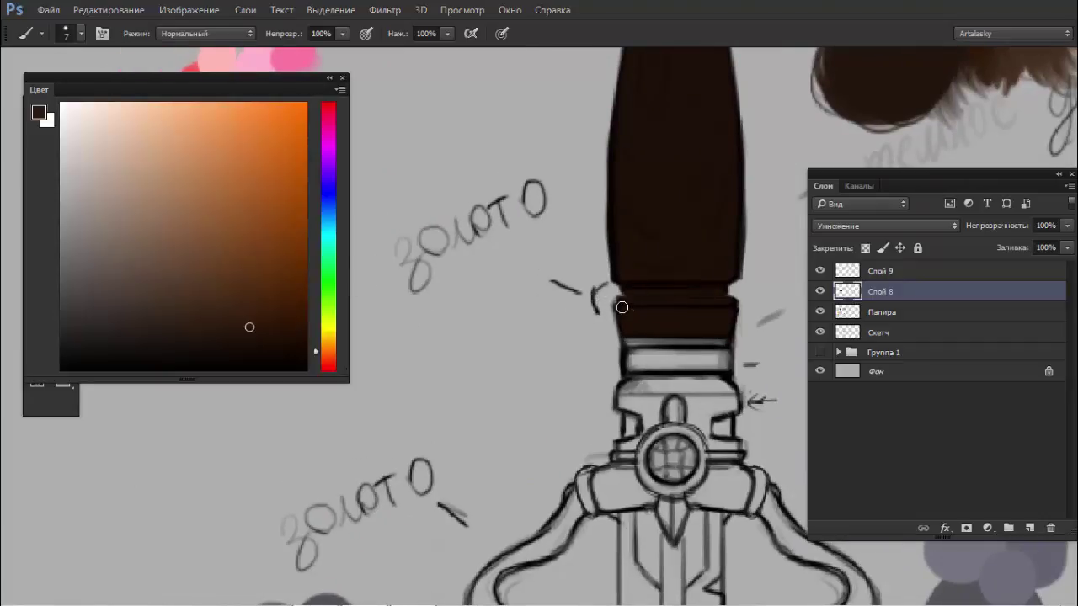
key(e)
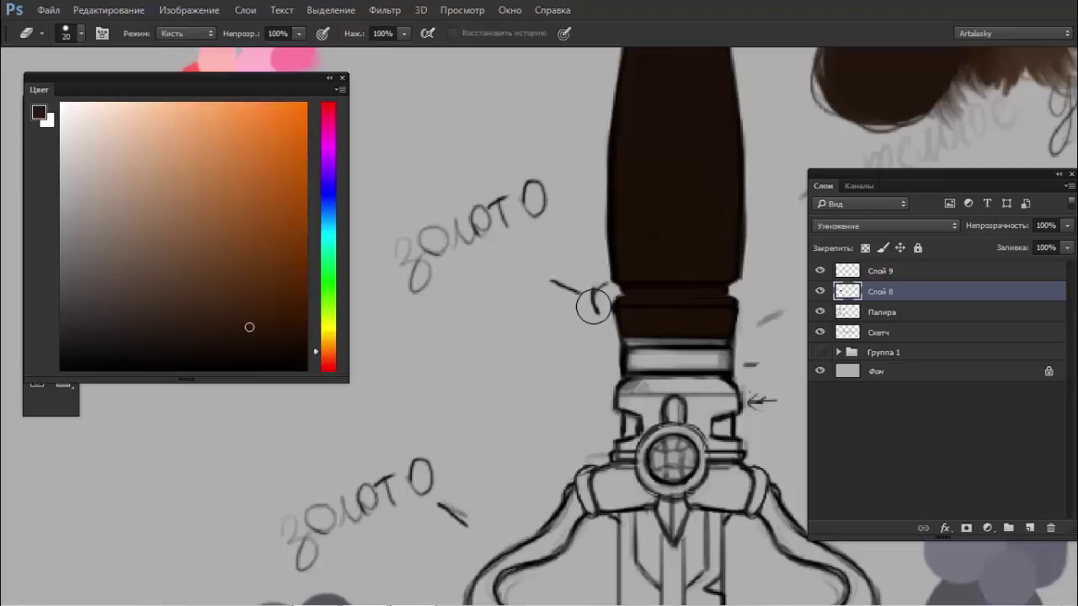
drag(582, 299, 597, 353)
key(b)
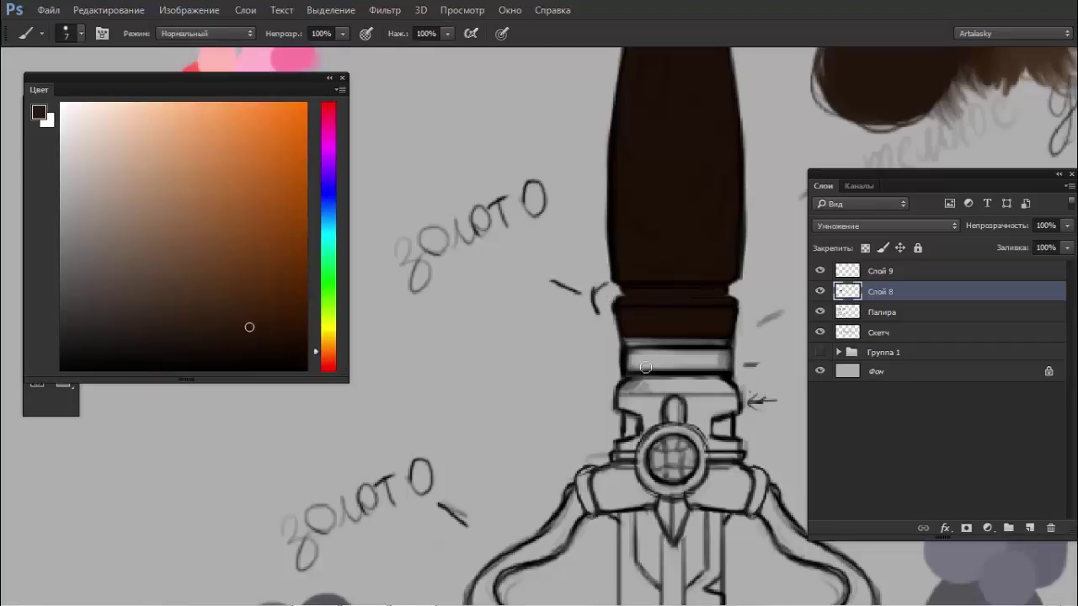
- Undo the stray loop stroke around the band and zoom out to the pommel
mouse_move(649, 362)
mouse_down()
mouse_move(595, 285)
mouse_move(678, 315)
mouse_move(643, 275)
mouse_up()
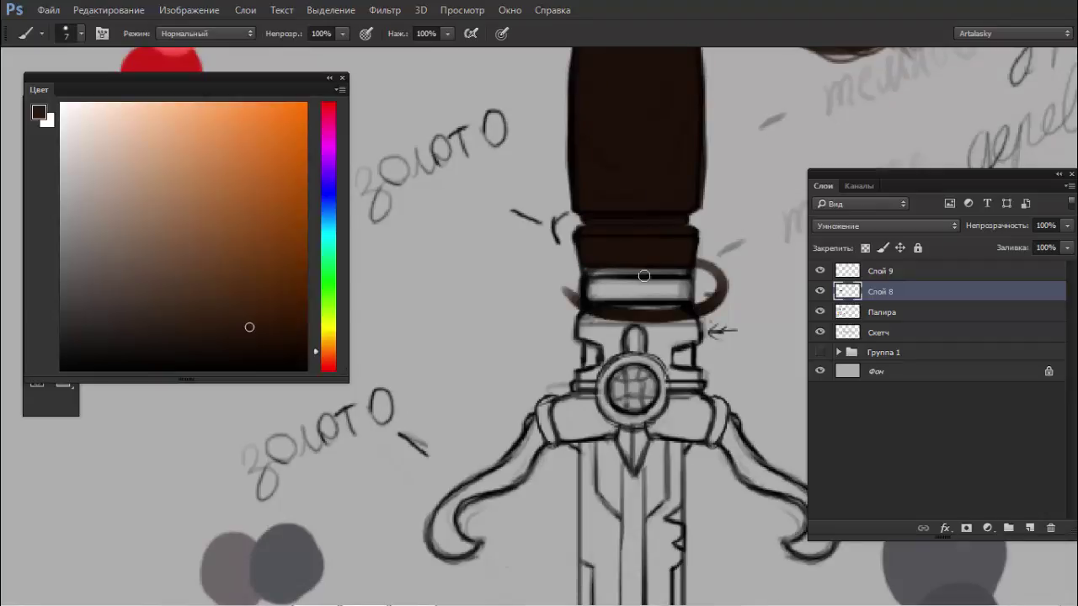
key(ctrl+z)
scroll(631, 261, down, 3)
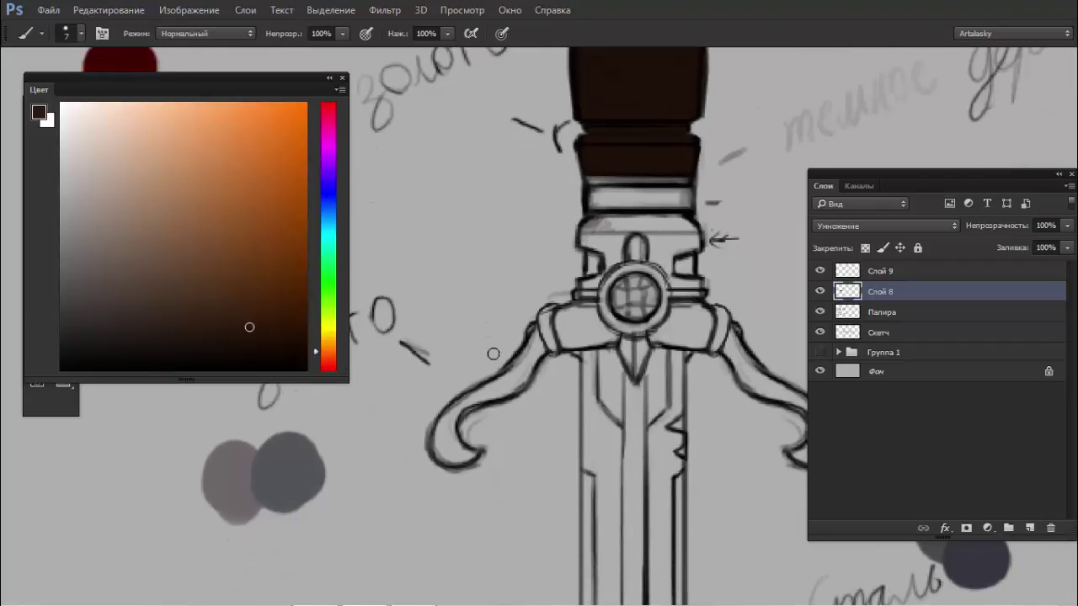
scroll(573, 395, down, 1)
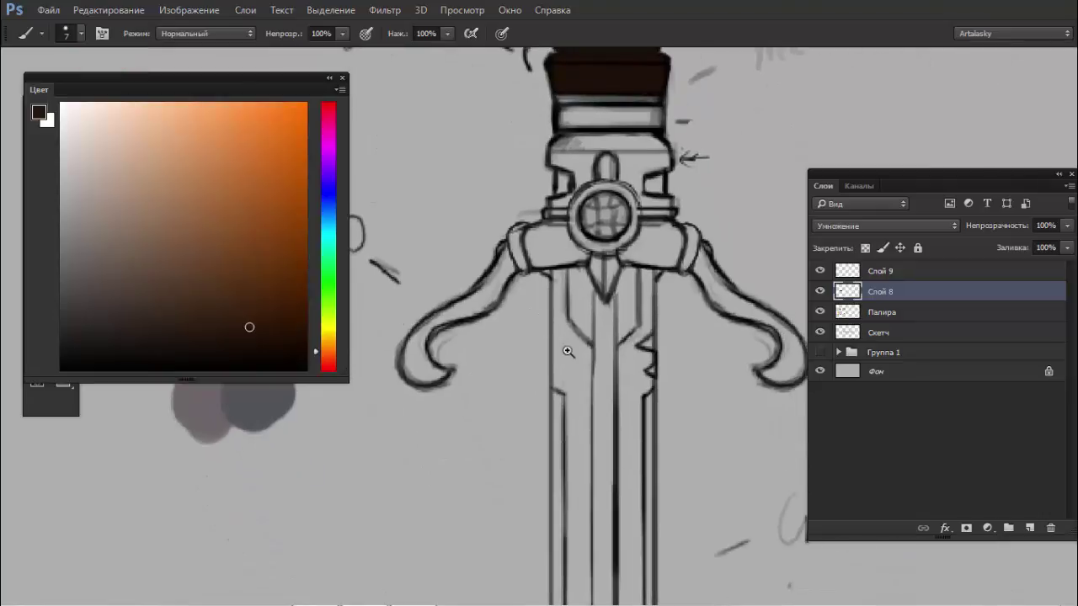
scroll(567, 353, down, 2)
scroll(555, 248, down, 2)
drag(555, 247, 546, 340)
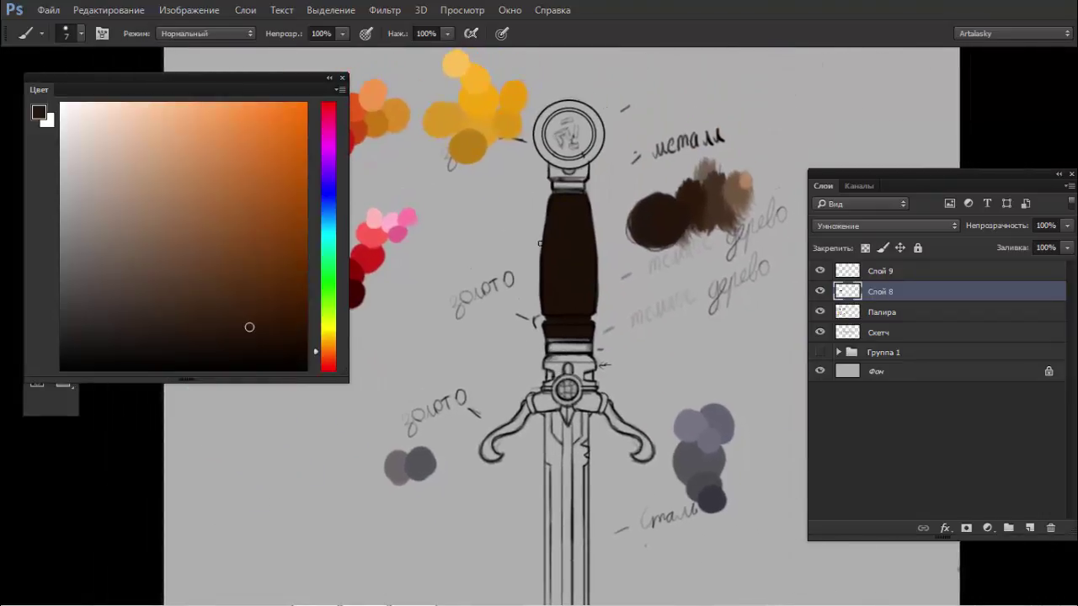
- Sample the gold orange swatch and draw a circular selection around the pommel
drag(525, 164, 539, 238)
alt+click(512, 161)
scroll(565, 185, up, 1)
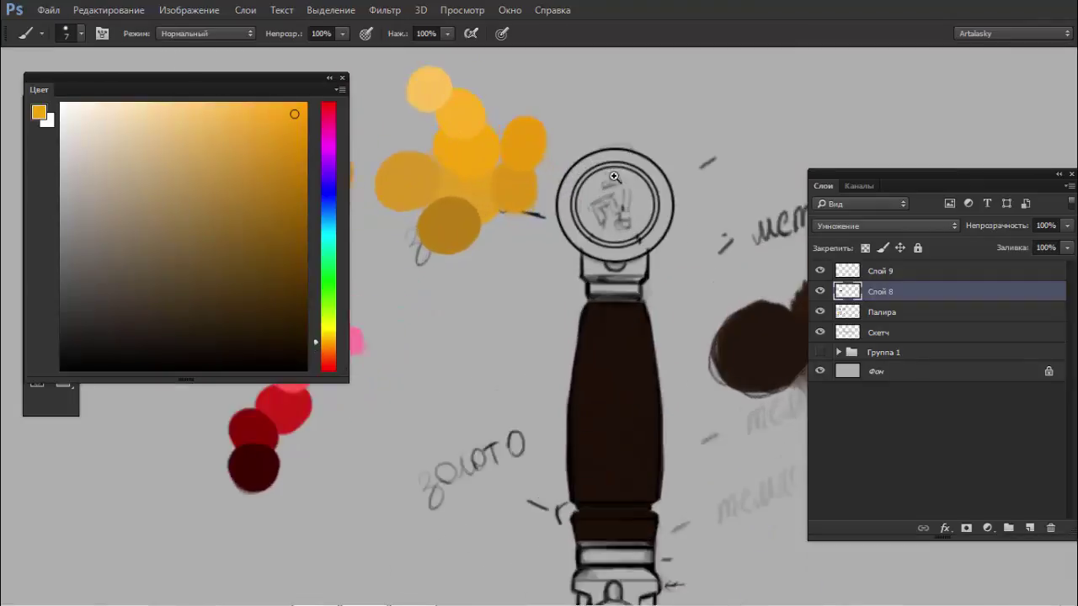
scroll(569, 186, up, 1)
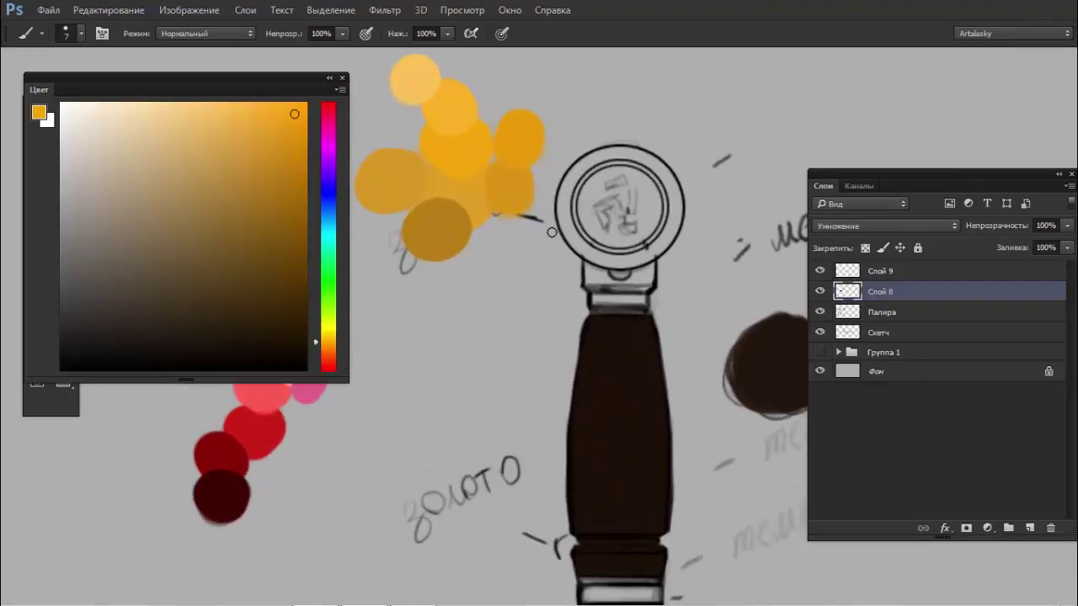
key(m)
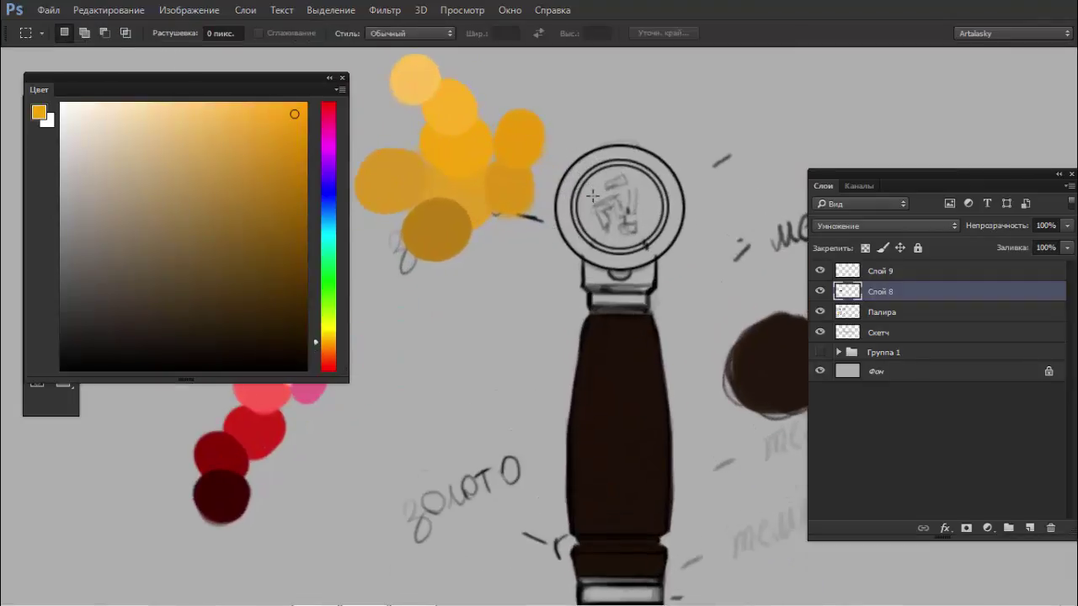
drag(319, 77, 377, 83)
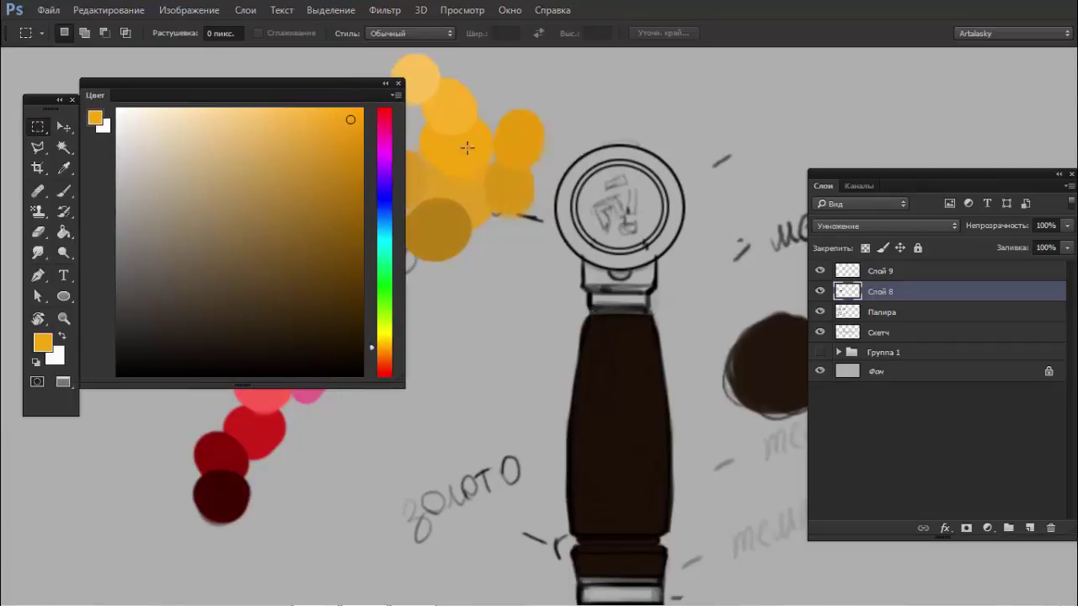
key(shift+m)
drag(619, 204, 681, 271)
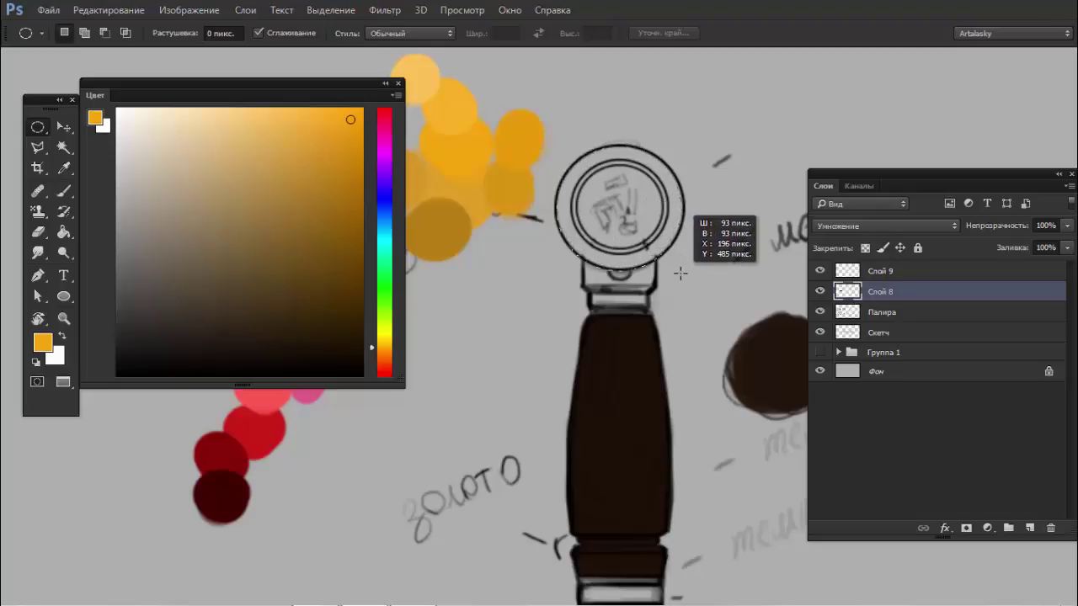
drag(680, 270, 684, 276)
key(Escape)
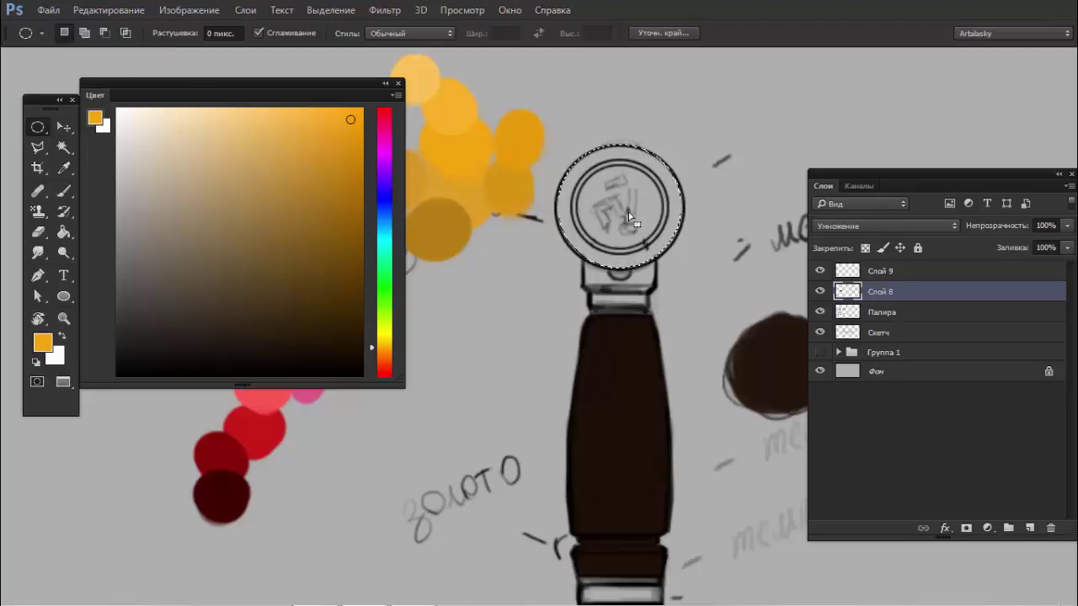
key(b)
- Paint the pommel orange with a 71 px brush, then the neck below at 15 px
right_click(612, 179)
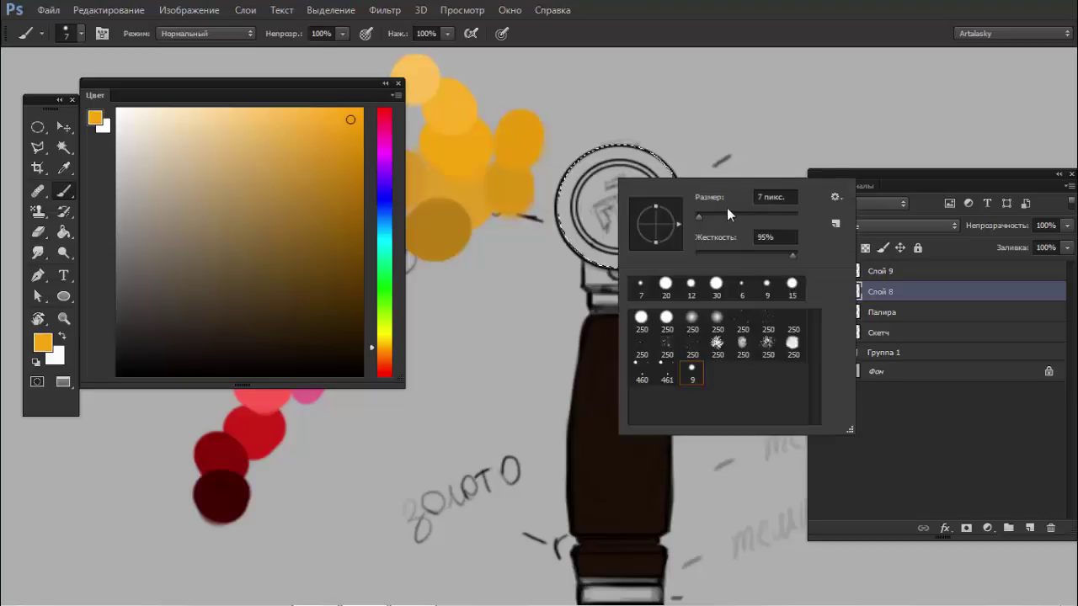
drag(698, 215, 730, 215)
key(alt+BackSpace)
key(ctrl+d)
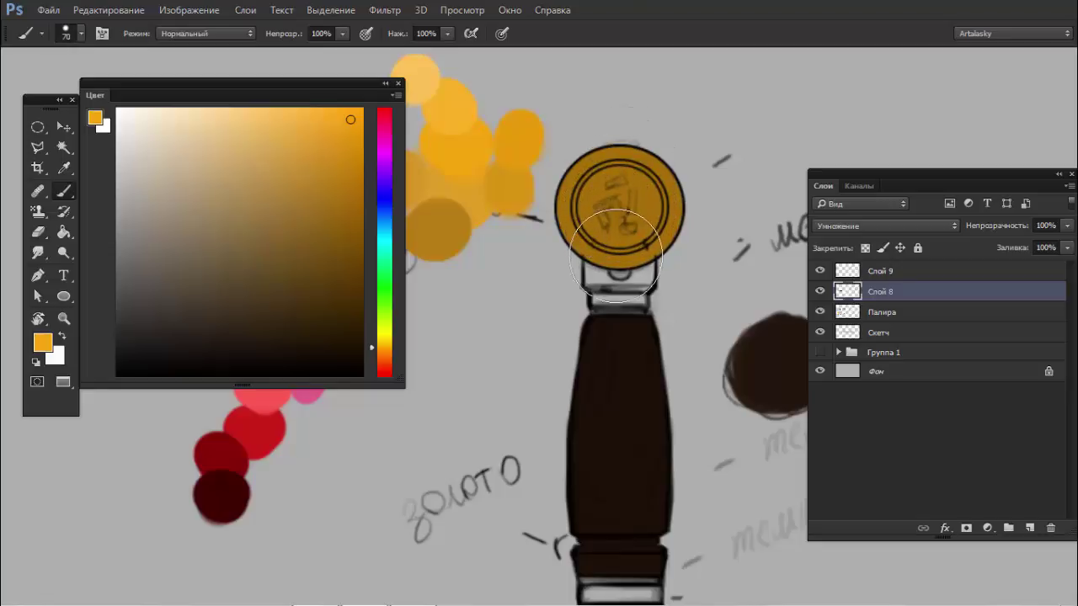
key(bracketleft)
key(bracketleft)
key(bracketleft)
mouse_move(595, 276)
mouse_down()
mouse_move(634, 295)
mouse_move(611, 295)
mouse_up()
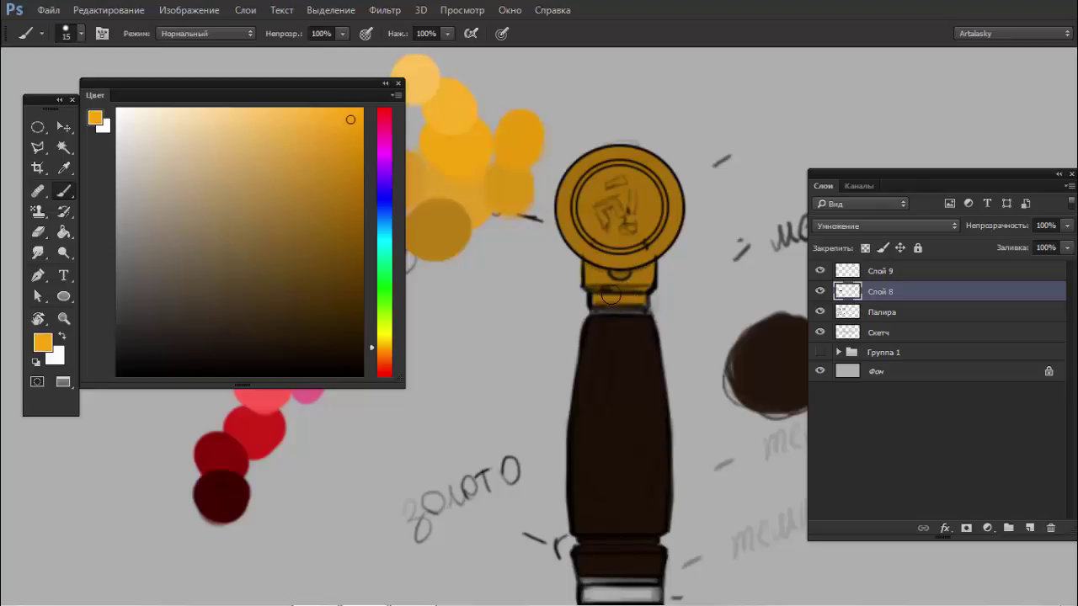
key(bracketleft)
key(bracketleft)
key(bracketleft)
key(e)
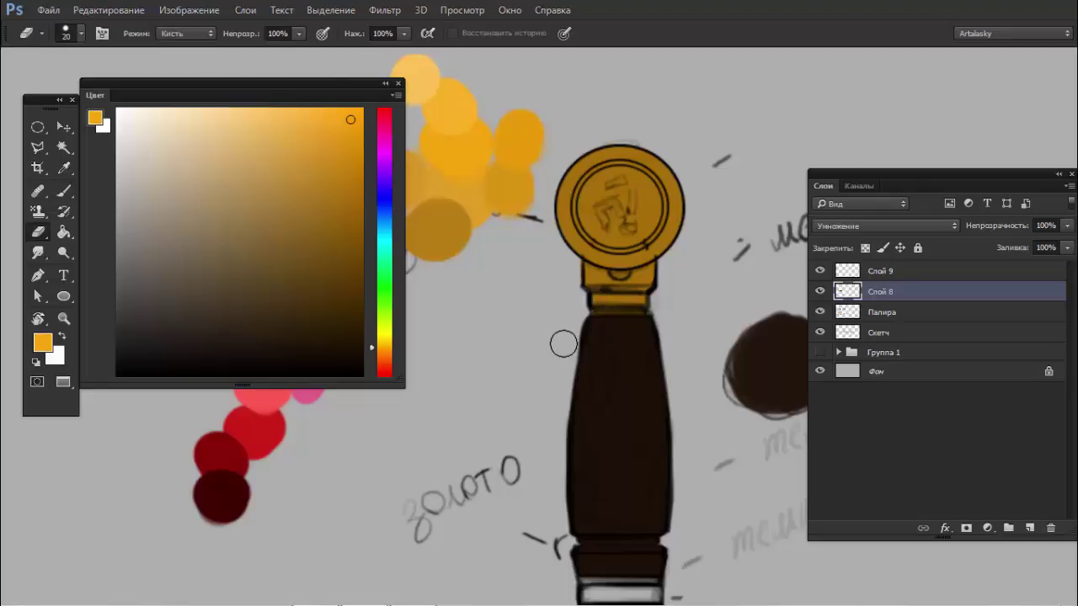
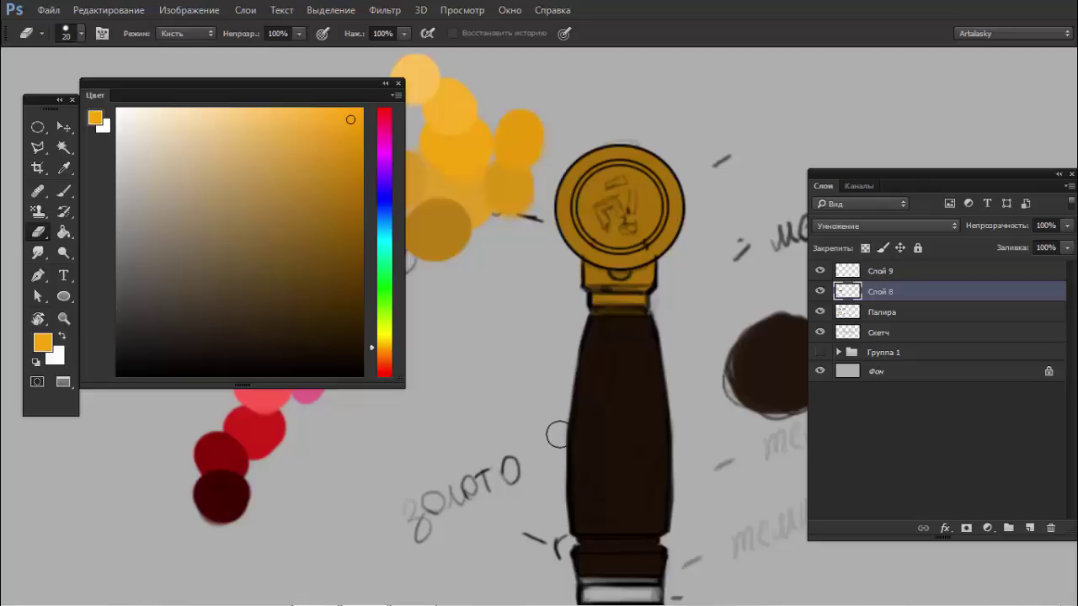
- Tidy the gold band edge with a size-3 eraser and check Слой 8 by toggling its visibility
key(b)
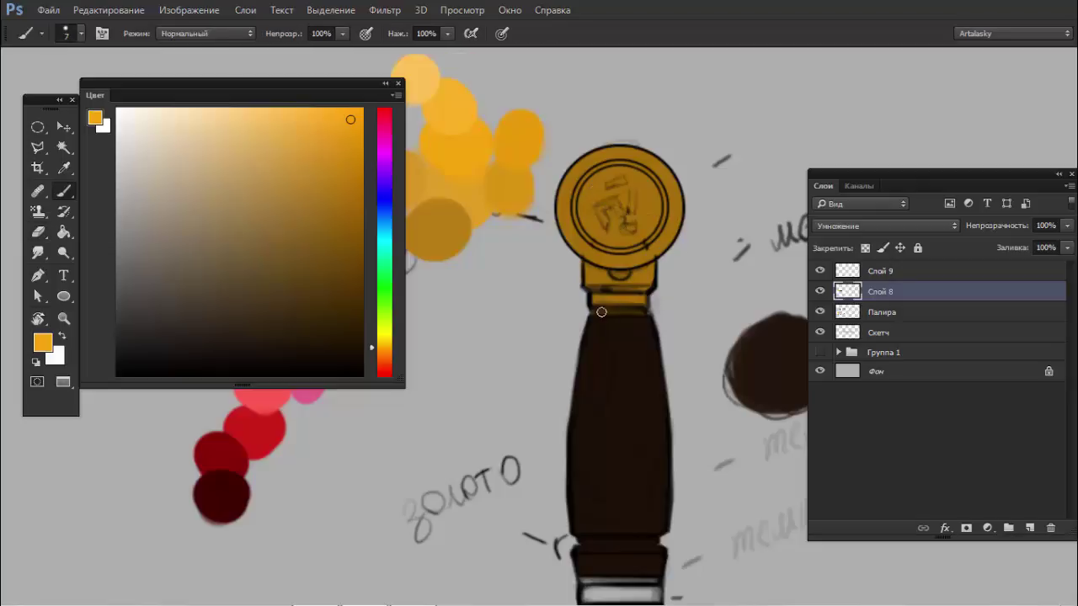
key(e)
right_click(597, 305)
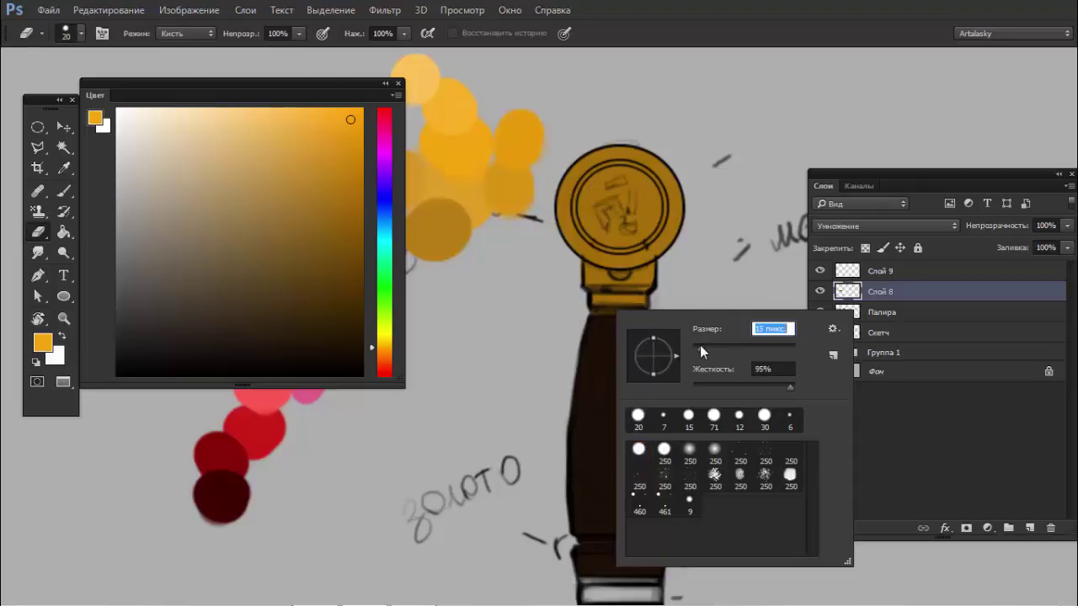
key(Return)
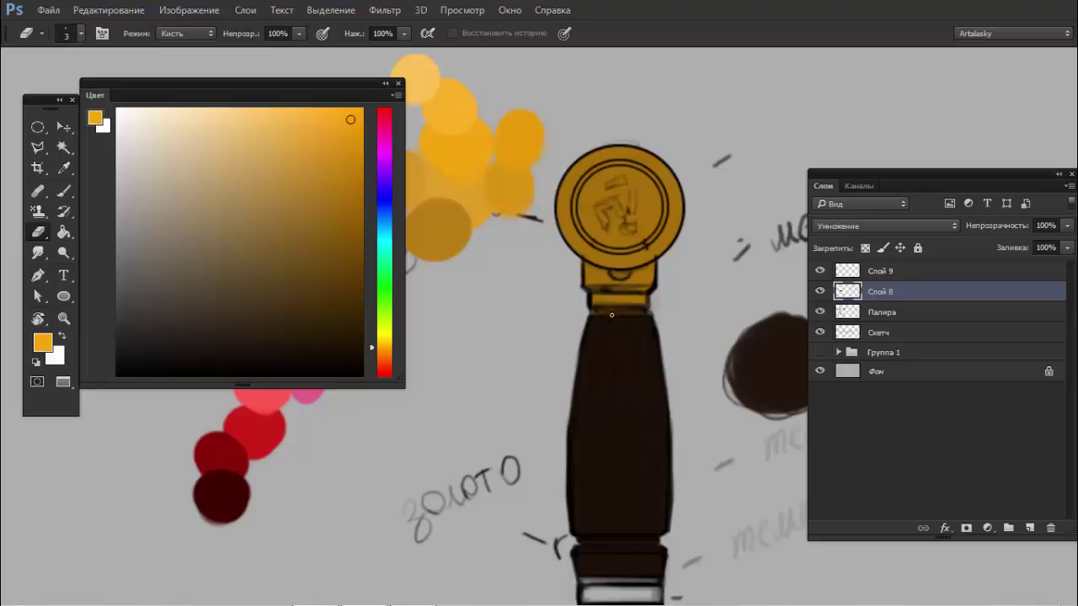
drag(591, 379, 584, 261)
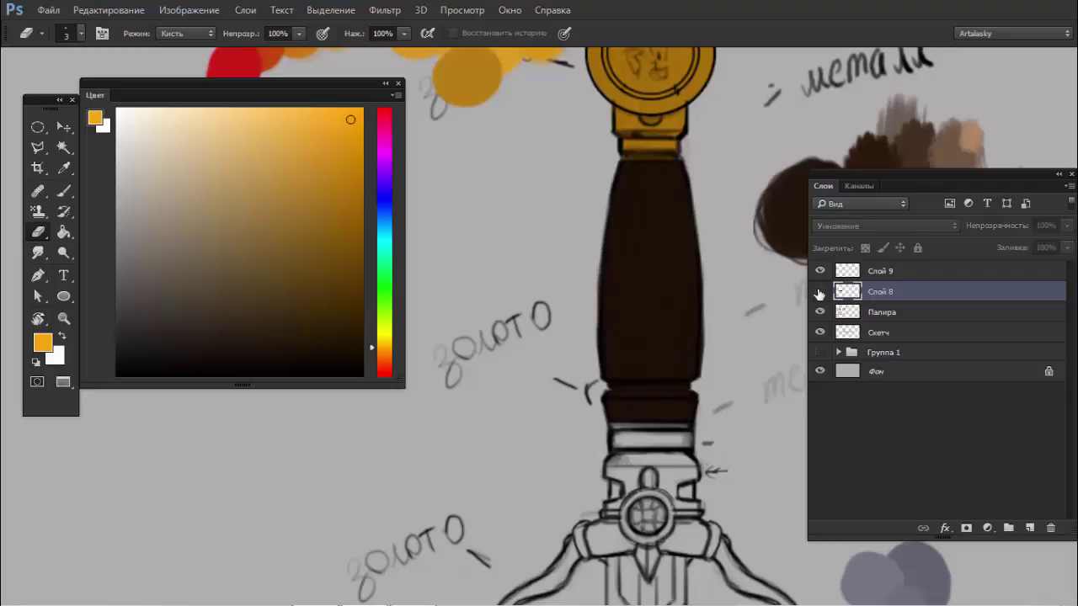
click(819, 290)
ctrl+alt+click(691, 308)
ctrl+alt+click(657, 310)
ctrl+click(620, 310)
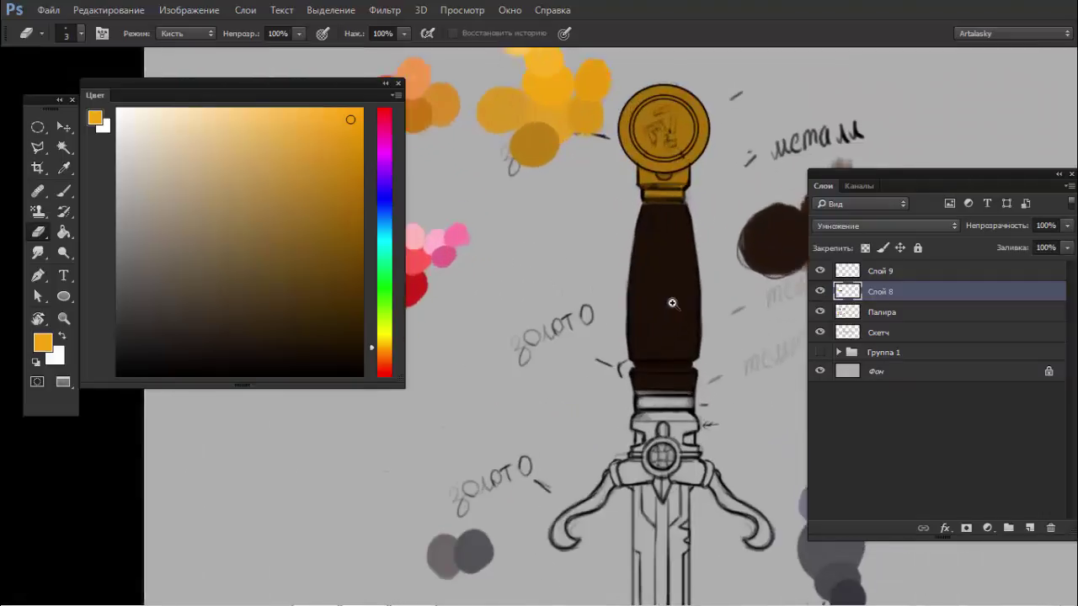
- Paint the lower collar above the crossguard orange with a 23 px brush
key(b)
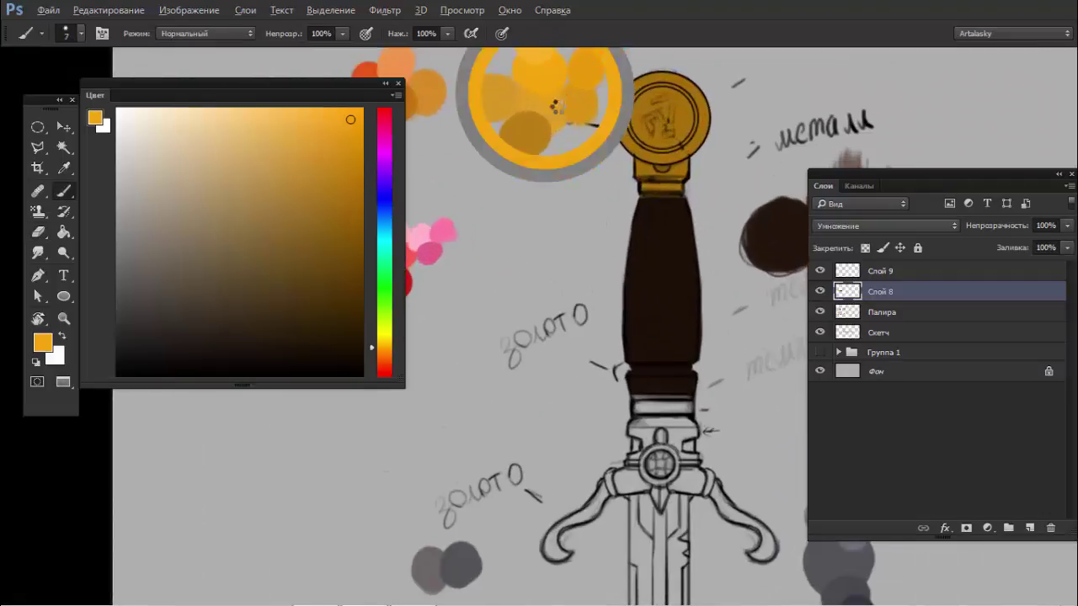
drag(645, 361, 631, 236)
right_click(680, 302)
drag(750, 324, 752, 324)
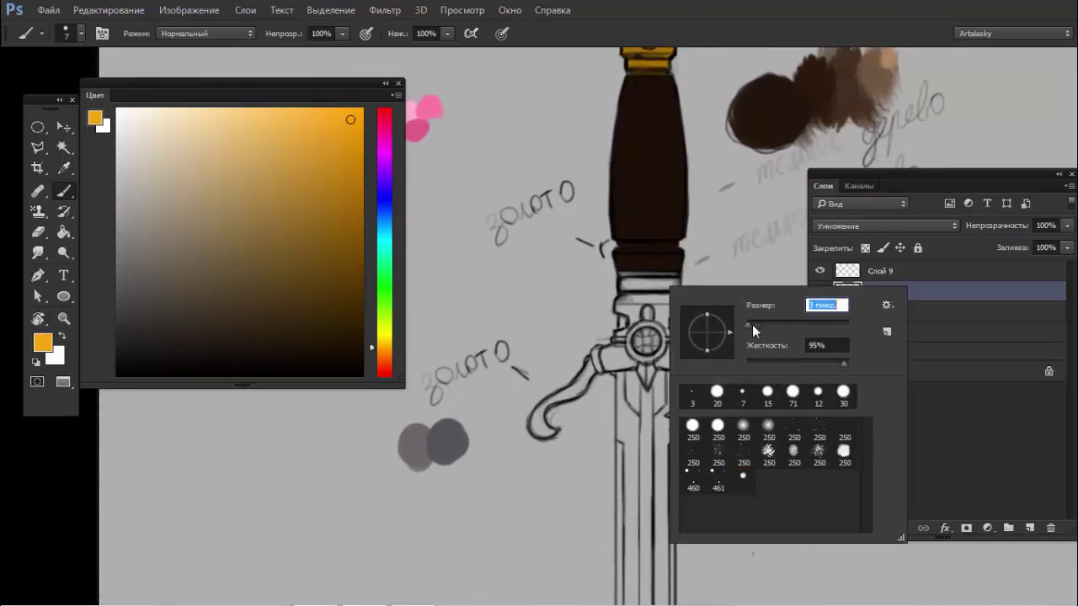
mouse_move(661, 307)
mouse_down()
mouse_move(630, 305)
mouse_move(632, 286)
mouse_move(670, 303)
mouse_move(642, 312)
mouse_move(623, 337)
mouse_move(653, 320)
mouse_move(670, 345)
mouse_move(672, 309)
mouse_up()
- Paint the crossguard ring, its left end and the left curved arm gold
key(bracketleft)
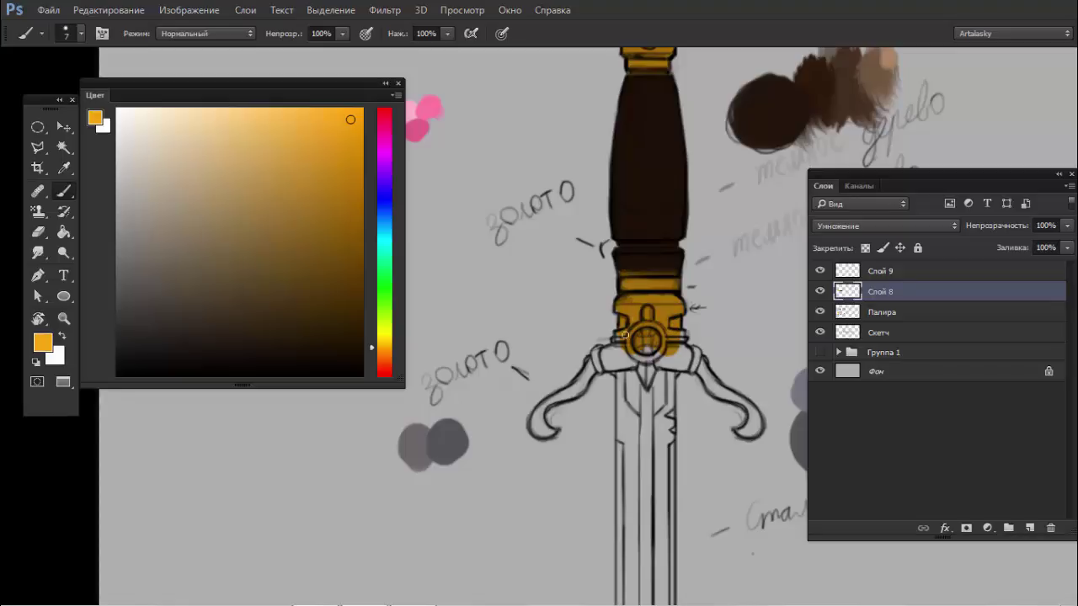
drag(635, 352, 628, 348)
scroll(636, 335, up, 2)
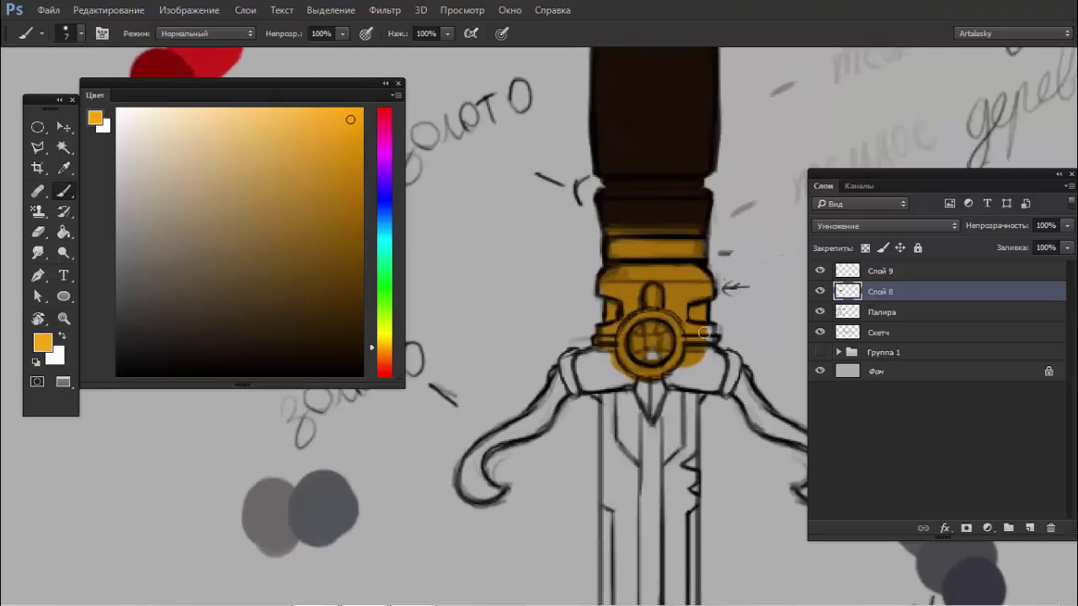
drag(704, 333, 690, 352)
mouse_move(569, 356)
mouse_down()
mouse_move(572, 389)
mouse_move(688, 373)
mouse_up()
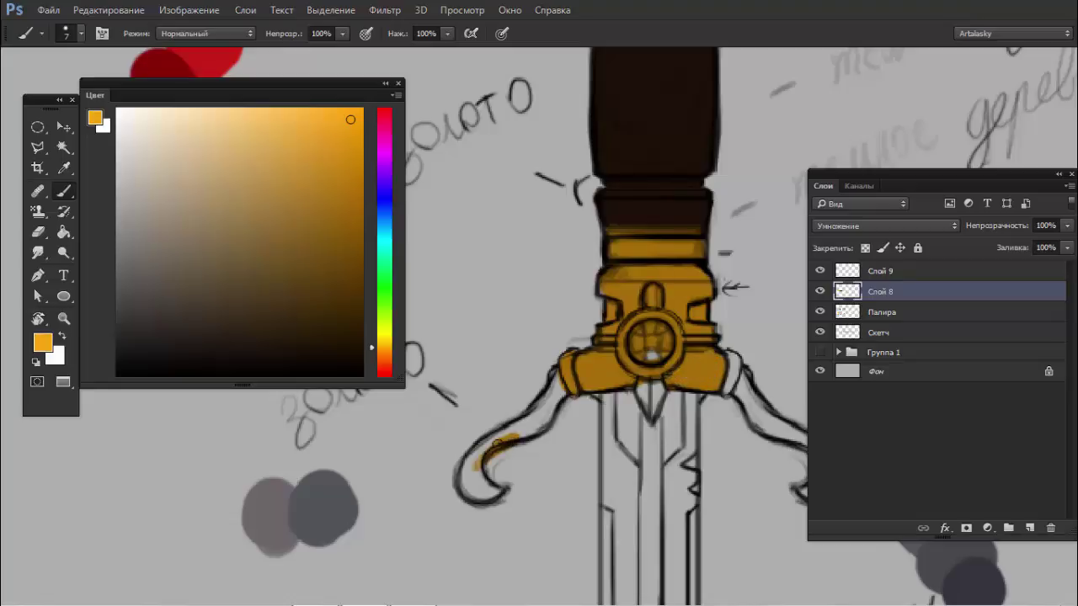
mouse_move(476, 453)
mouse_down()
mouse_move(556, 396)
mouse_move(473, 467)
mouse_move(470, 492)
mouse_move(489, 488)
mouse_move(476, 485)
mouse_up()
- Fill the right crossguard tip and the pointed tip below the centre with gold
drag(675, 415, 558, 341)
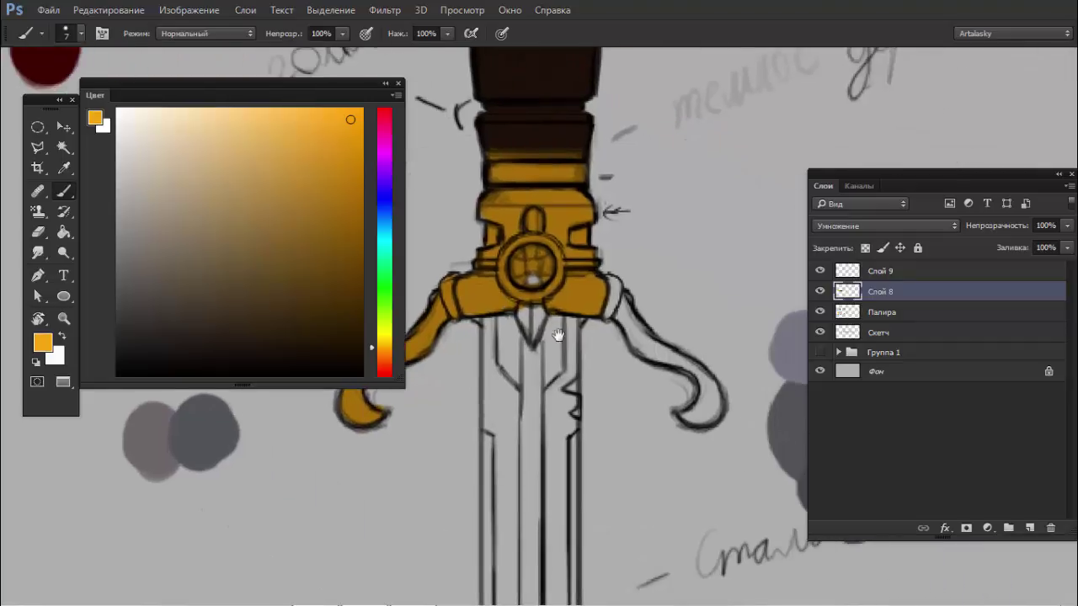
mouse_move(604, 313)
mouse_down()
mouse_move(652, 355)
mouse_move(686, 362)
mouse_move(714, 394)
mouse_move(686, 415)
mouse_move(715, 396)
mouse_move(711, 420)
mouse_up()
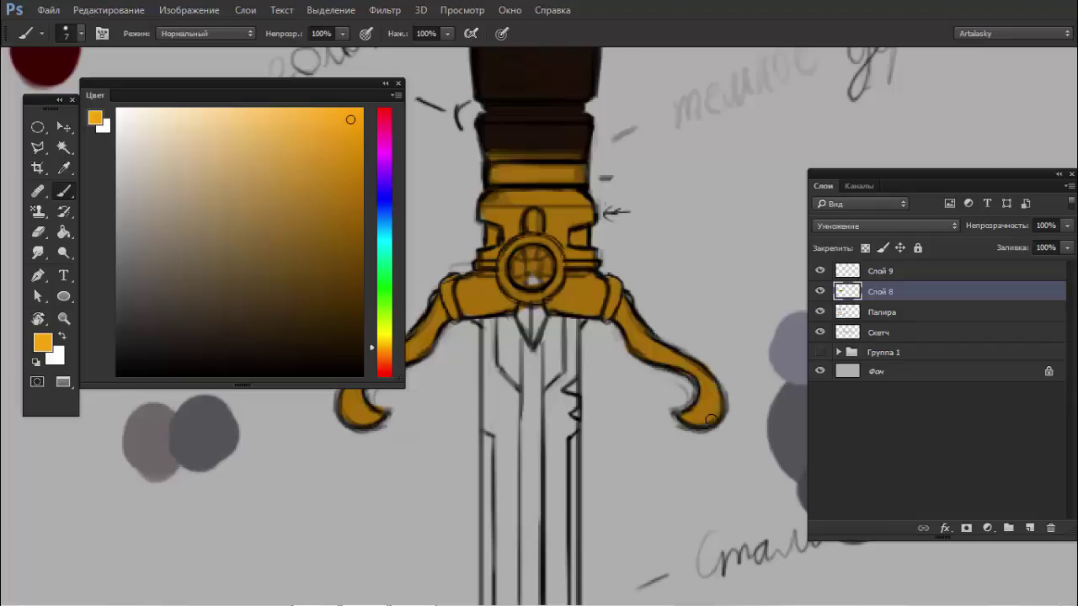
scroll(649, 329, down, 1)
scroll(640, 337, down, 1)
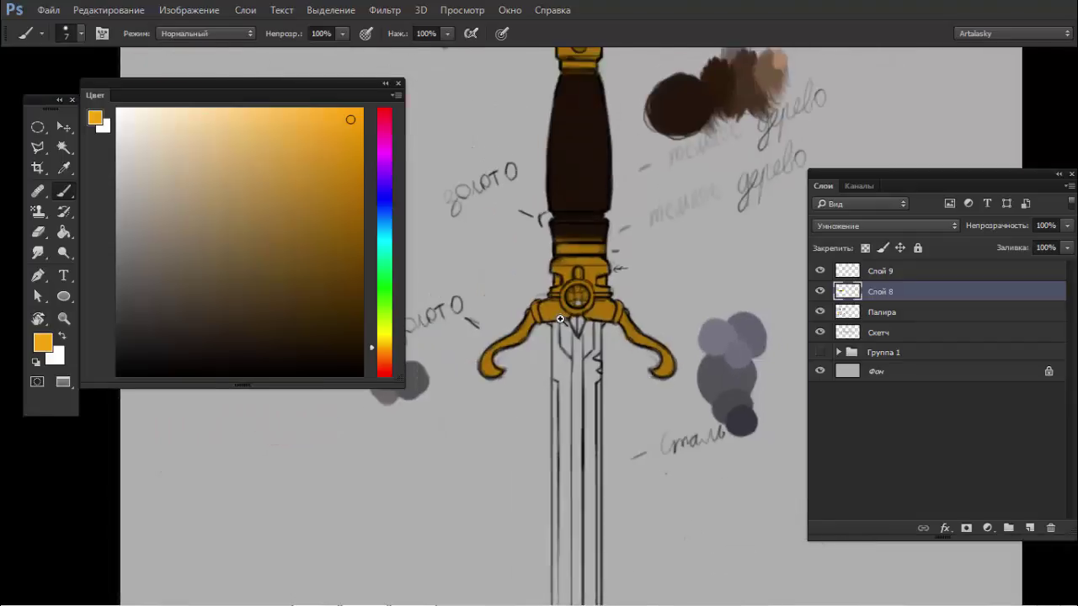
scroll(623, 349, down, 1)
scroll(607, 362, down, 1)
scroll(596, 299, up, 2)
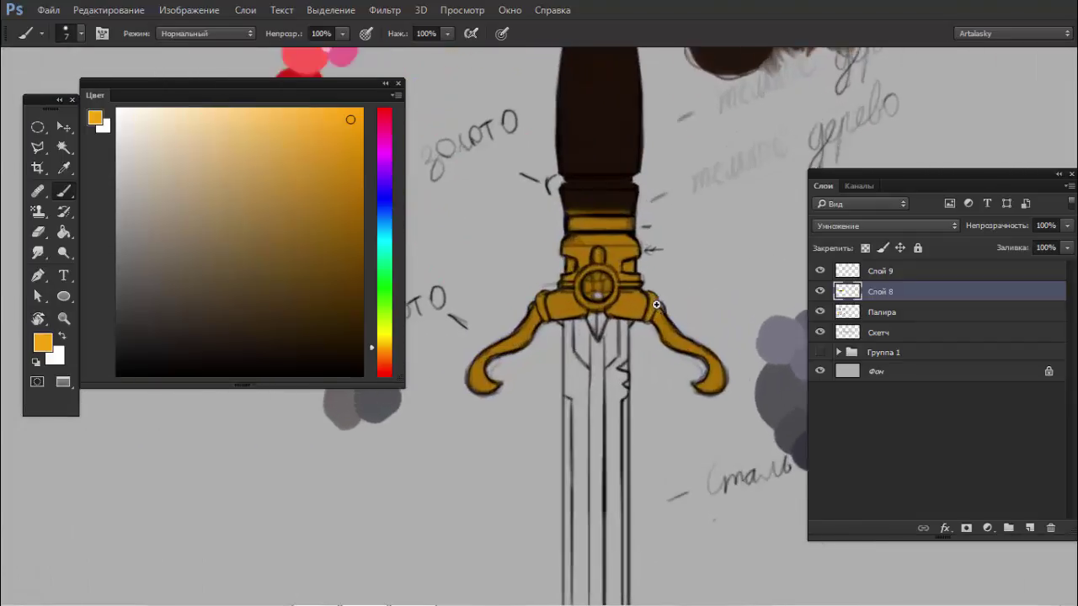
scroll(596, 296, up, 1)
mouse_move(587, 318)
mouse_down()
mouse_move(593, 330)
mouse_move(599, 313)
mouse_move(597, 328)
mouse_up()
scroll(610, 289, down, 2)
scroll(610, 291, down, 1)
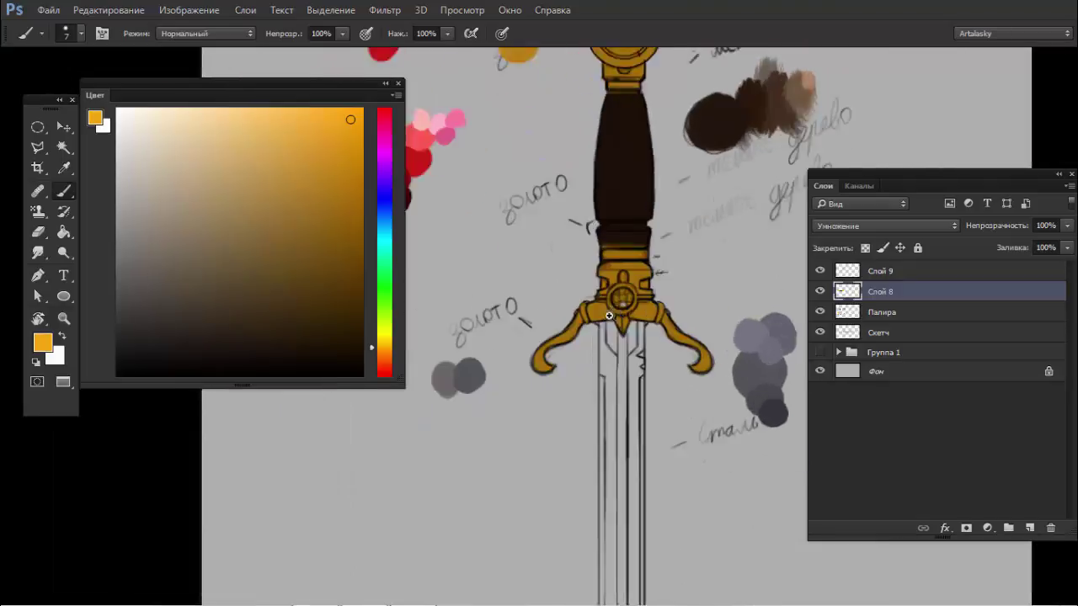
scroll(608, 293, up, 2)
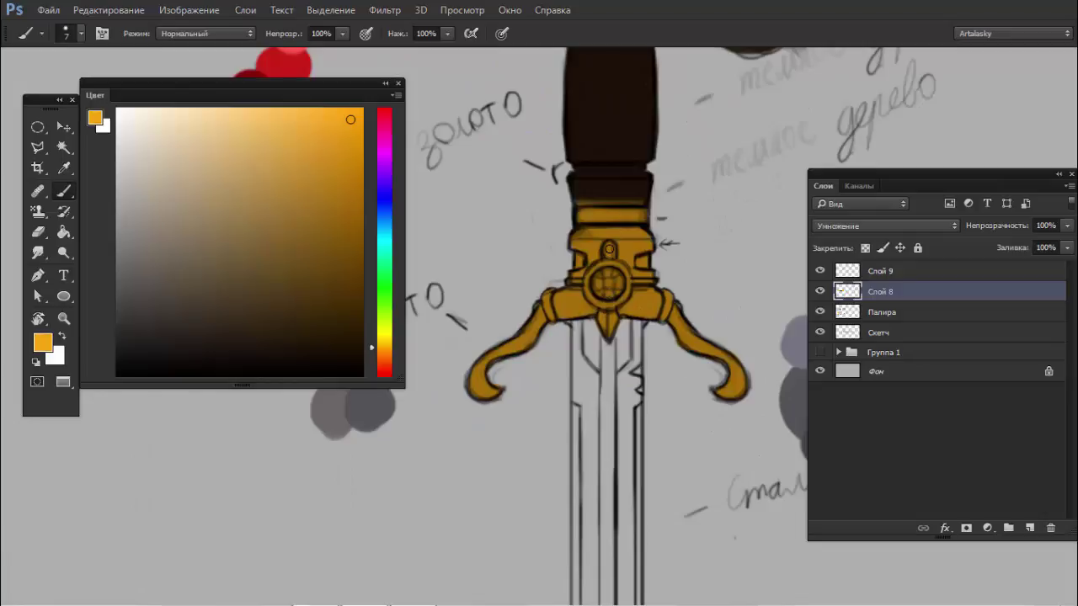
drag(609, 250, 778, 334)
- Paint the round crossguard gem red, then sample a steel grey for the blade
alt+click(468, 184)
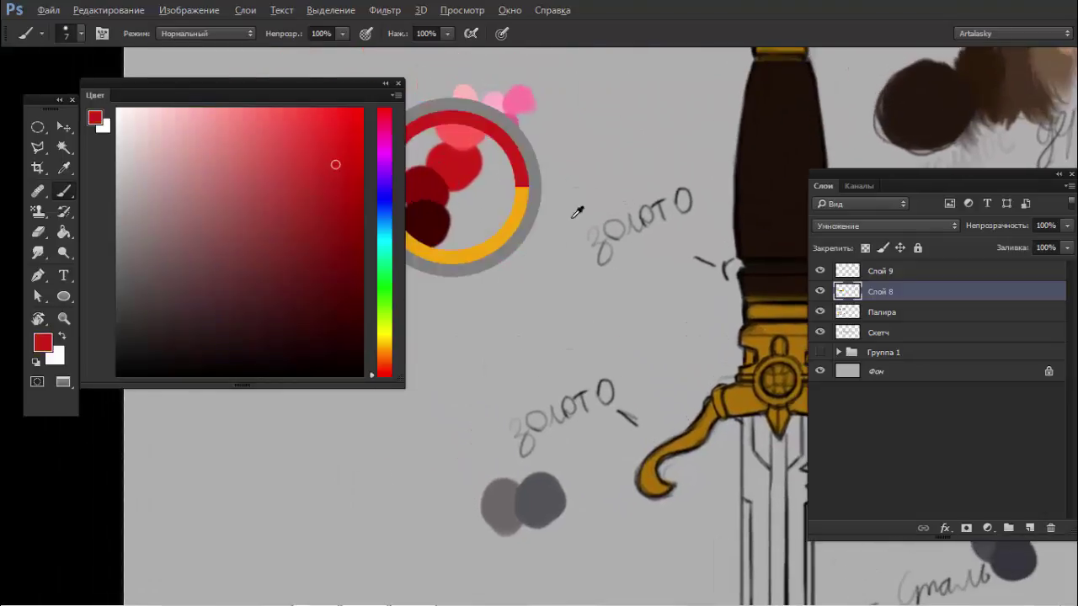
mouse_move(775, 390)
mouse_down()
mouse_move(703, 337)
mouse_move(609, 348)
mouse_move(601, 322)
mouse_up()
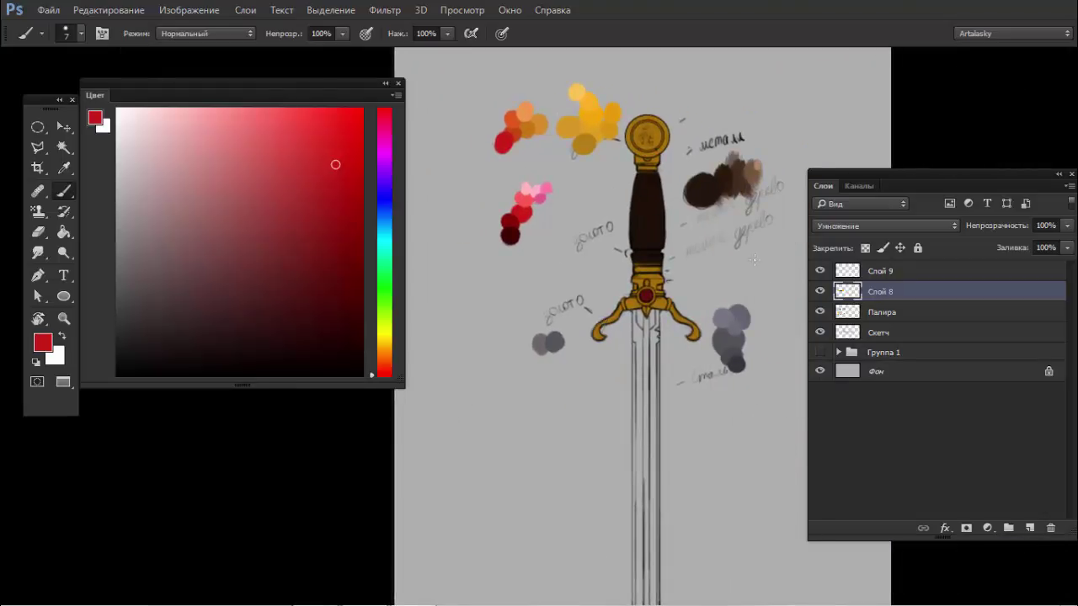
alt+click(725, 335)
drag(633, 396, 626, 208)
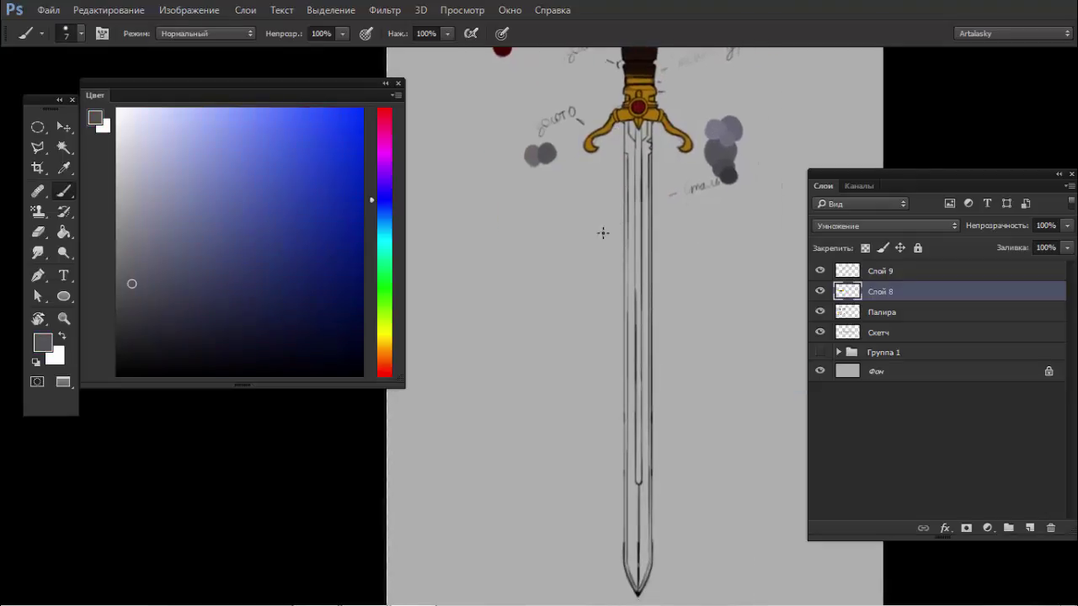
key(m)
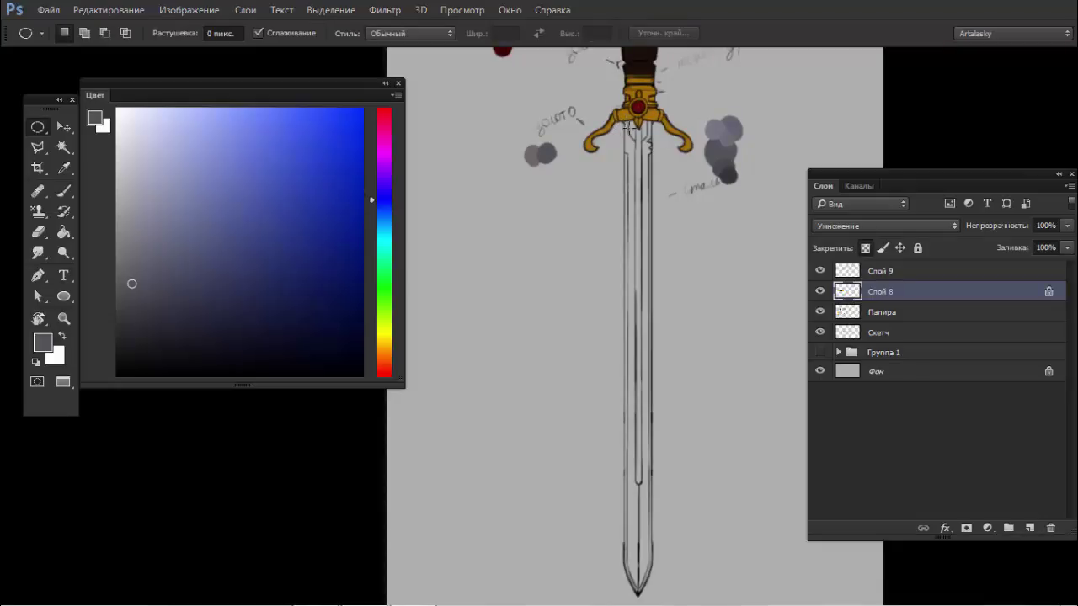
- Replace the oval blade selection with a rectangular selection running down the blade
drag(628, 127, 663, 440)
key(shift+m)
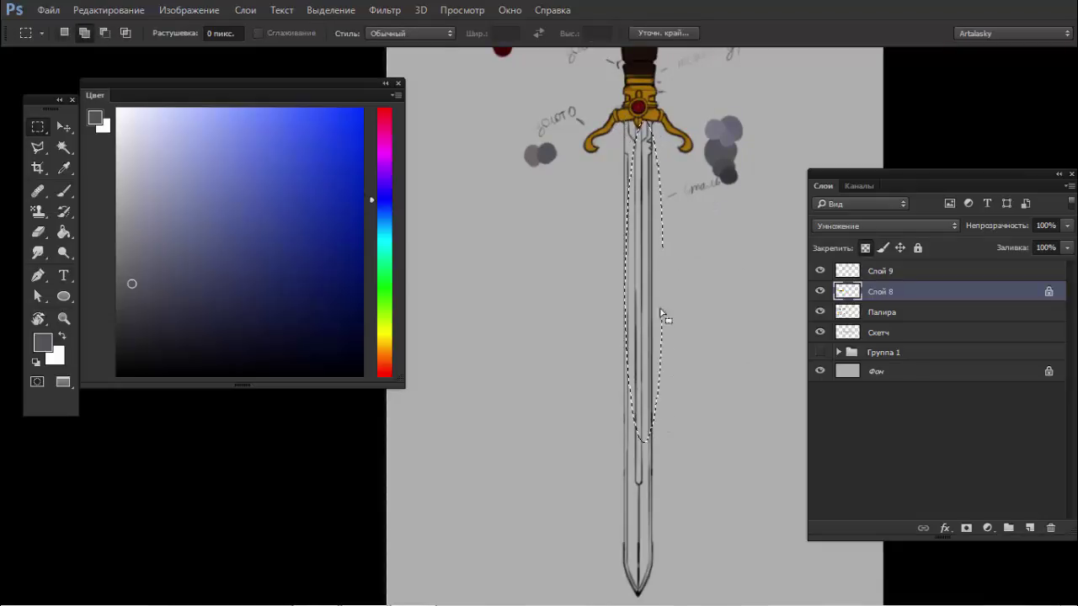
key(ctrl+d)
drag(623, 124, 650, 589)
mouse_move(671, 85)
mouse_down()
mouse_move(711, 106)
mouse_move(626, 130)
mouse_up()
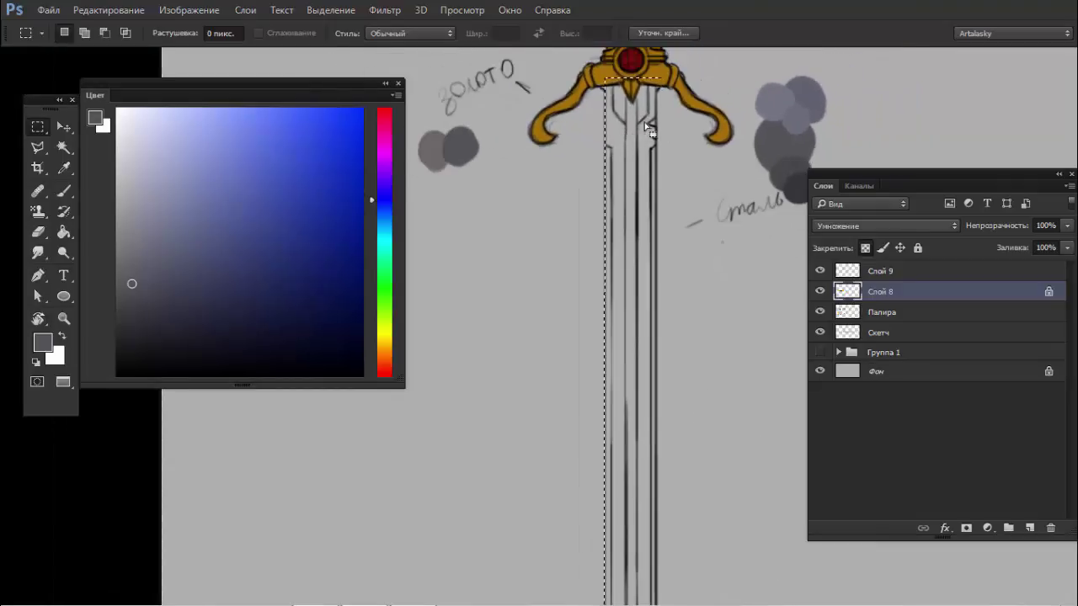
- Try a grey brush stroke on the upper blade, then undo it
key(b)
right_click(646, 149)
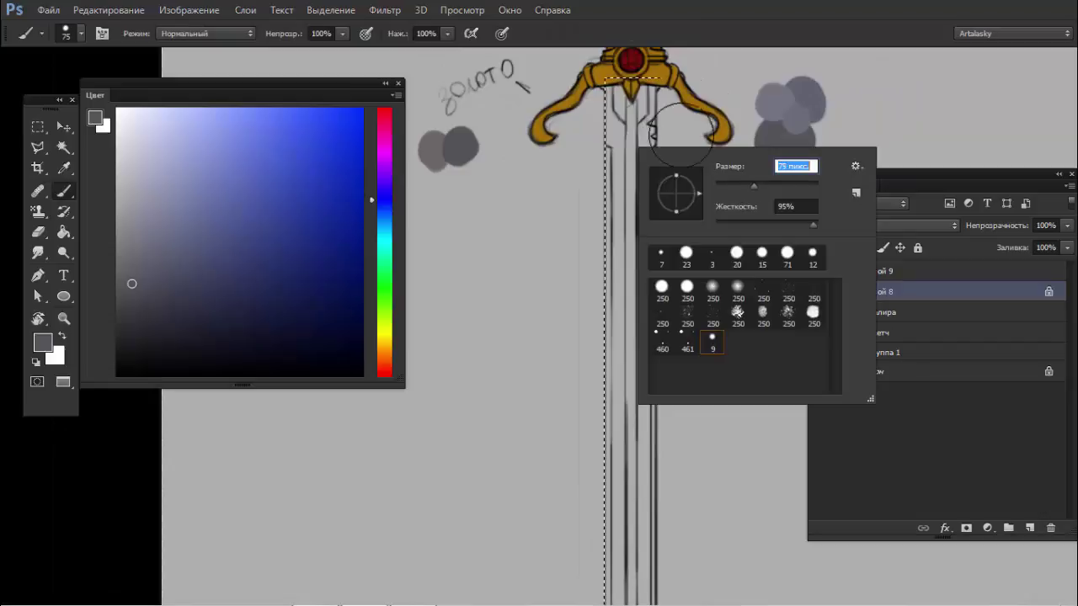
key(Return)
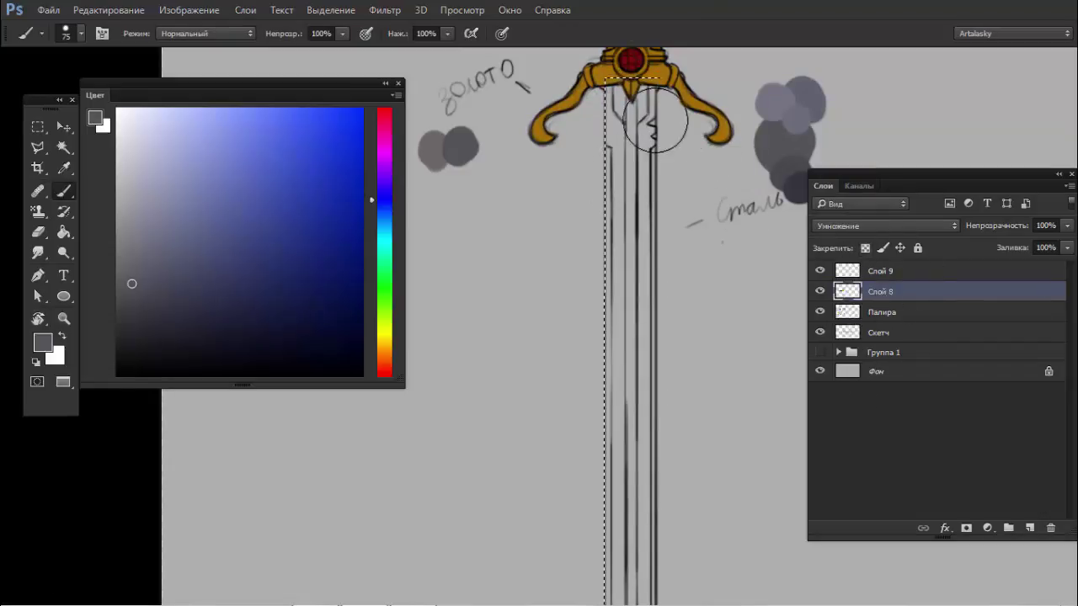
drag(646, 125, 579, 118)
key(ctrl+z)
- Add a new layer set to Умножение (Multiply) and paint grey down the upper blade
click(1029, 528)
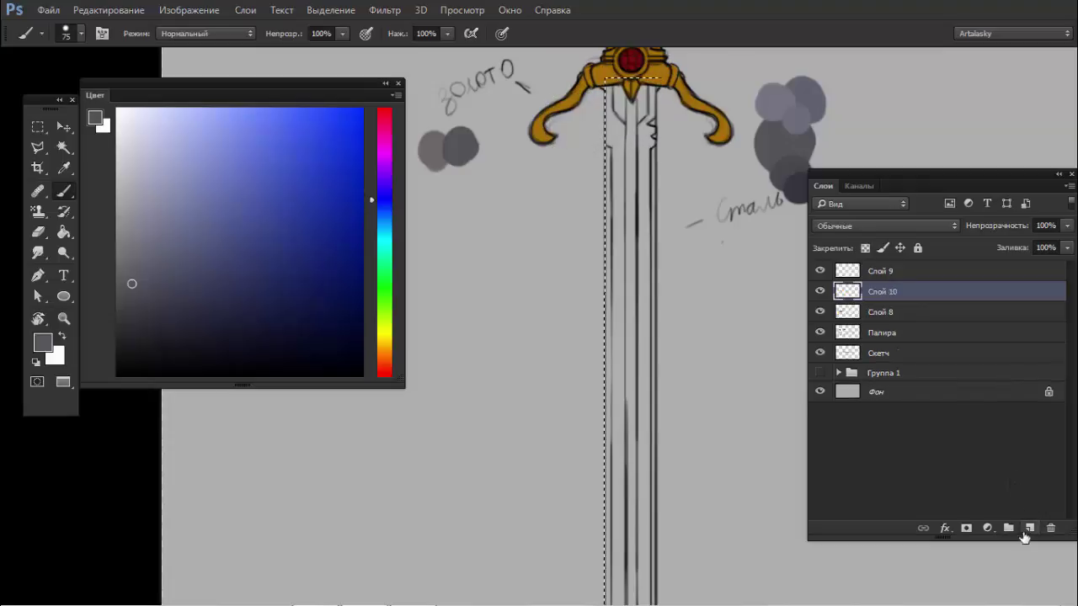
drag(674, 320, 630, 202)
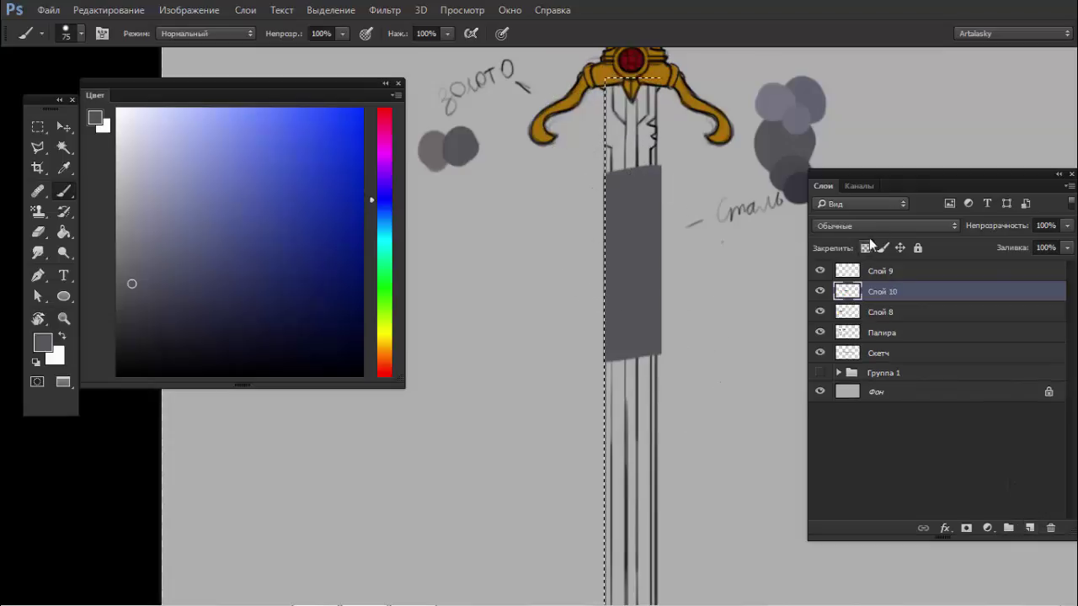
click(867, 226)
click(865, 276)
mouse_move(638, 193)
mouse_down()
mouse_move(633, 135)
mouse_move(606, 125)
mouse_move(631, 120)
mouse_move(640, 298)
mouse_move(633, 356)
mouse_move(585, 485)
mouse_move(638, 530)
mouse_move(632, 594)
mouse_up()
- Paint the rest of the blade grey down to a rounded tip
mouse_move(640, 547)
mouse_down()
mouse_move(650, 282)
mouse_move(640, 333)
mouse_up()
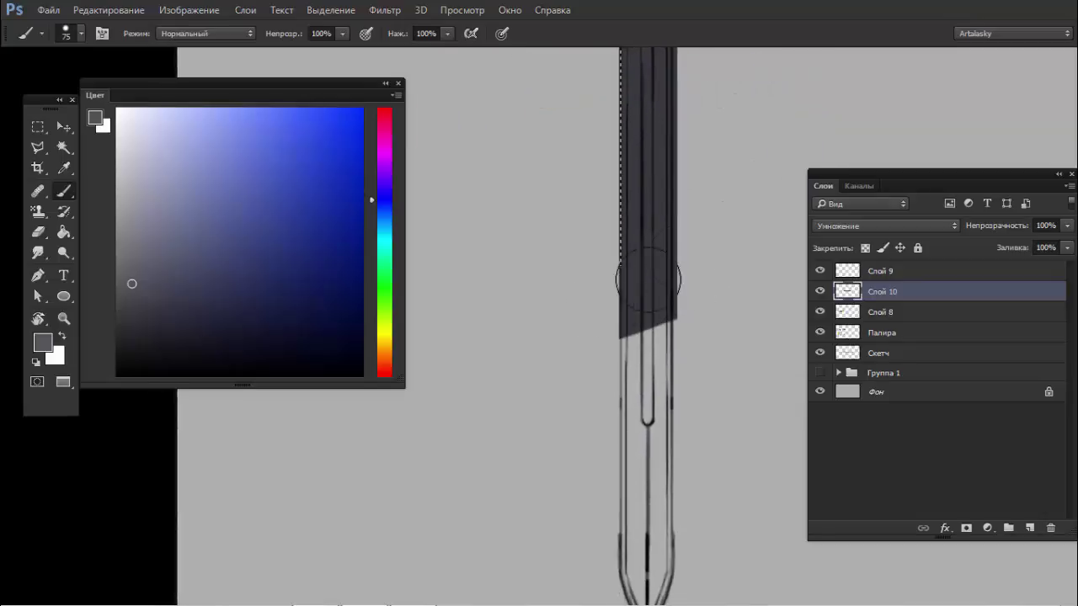
mouse_move(652, 369)
mouse_down()
mouse_move(601, 440)
mouse_move(654, 511)
mouse_move(650, 593)
mouse_up()
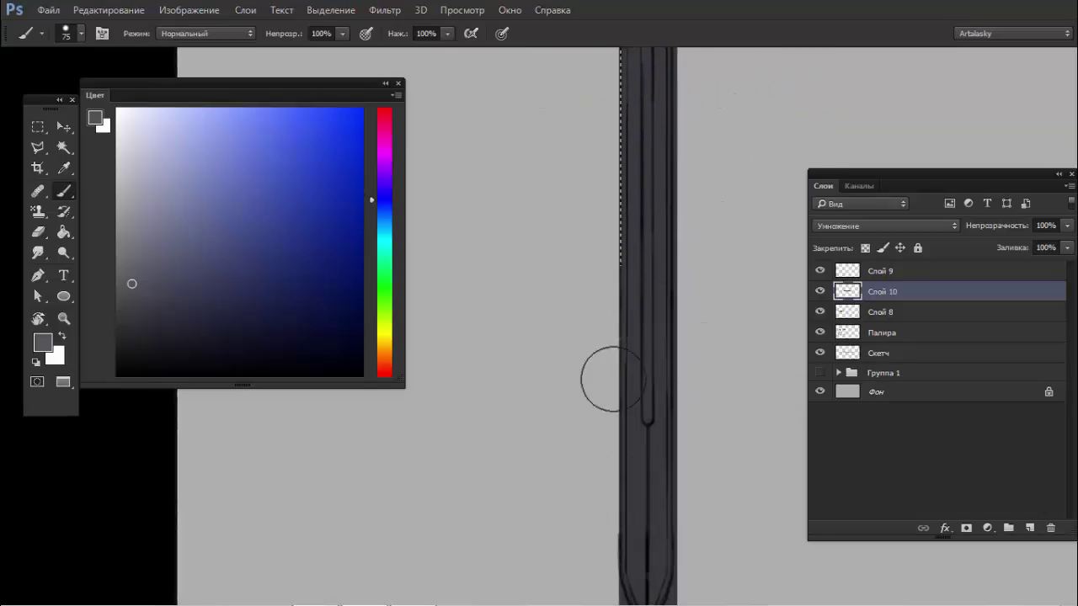
drag(654, 345, 644, 162)
drag(631, 380, 627, 476)
drag(647, 237, 621, 513)
drag(598, 211, 607, 452)
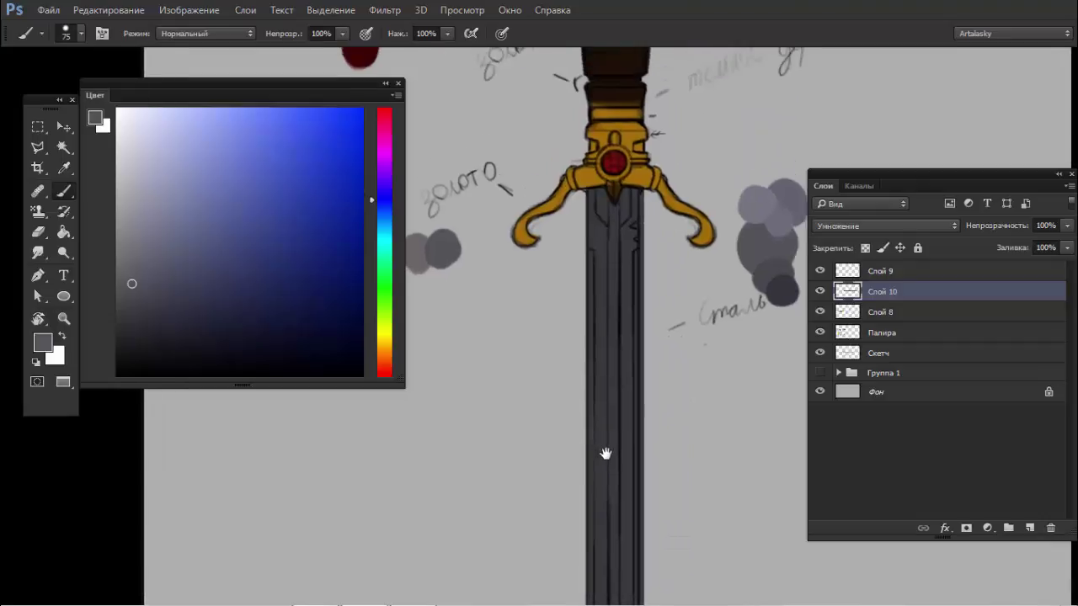
drag(628, 286, 627, 317)
scroll(627, 317, up, 3)
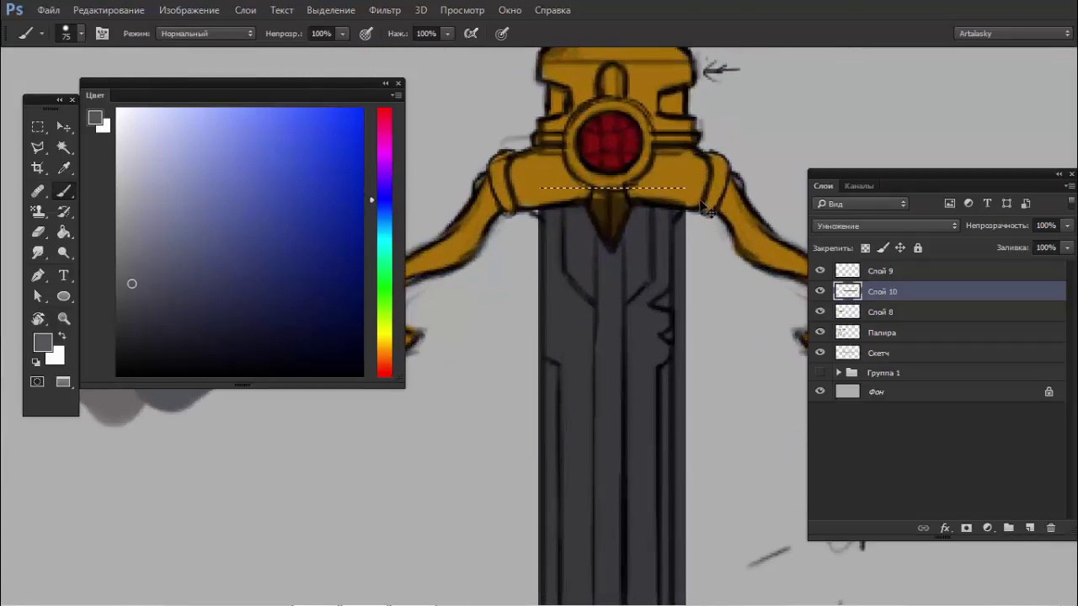
key(bracketleft)
key(bracketleft)
key(bracketleft)
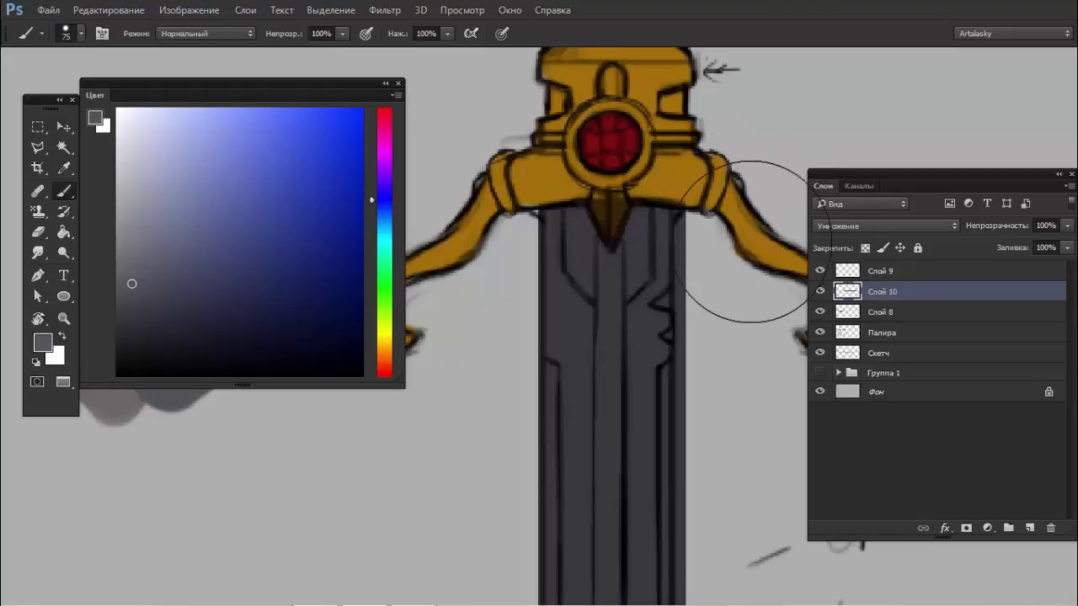
key(bracketleft)
key(bracketleft)
- Select a tall thin strip along the blade's right edge down to the tip
key(m)
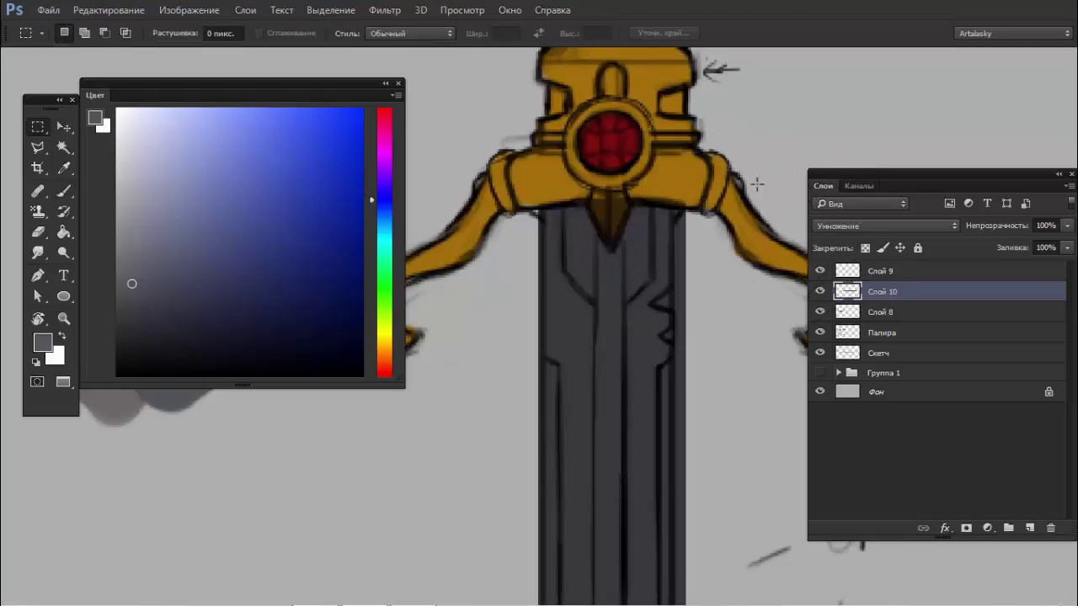
drag(764, 163, 674, 511)
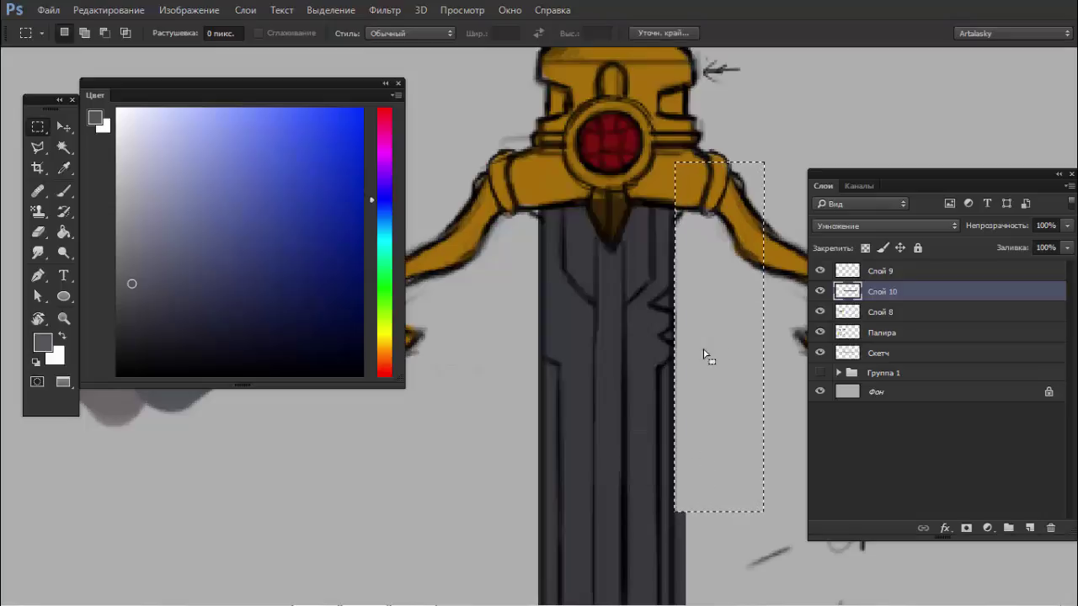
scroll(662, 377, down, 3)
drag(562, 435, 632, 192)
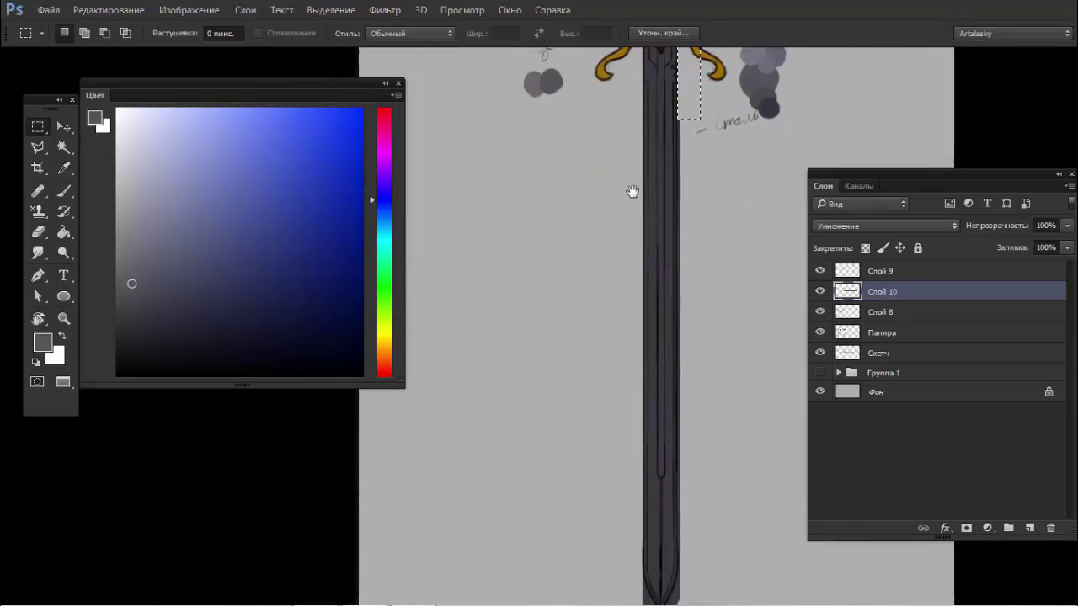
drag(744, 88, 678, 589)
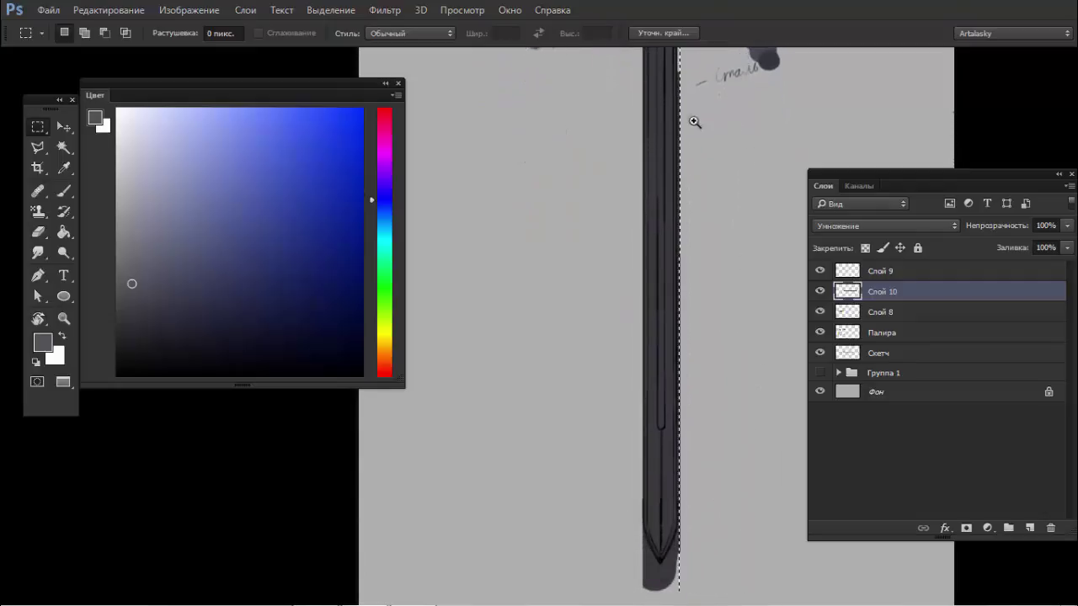
drag(678, 589, 679, 589)
scroll(731, 115, up, 2)
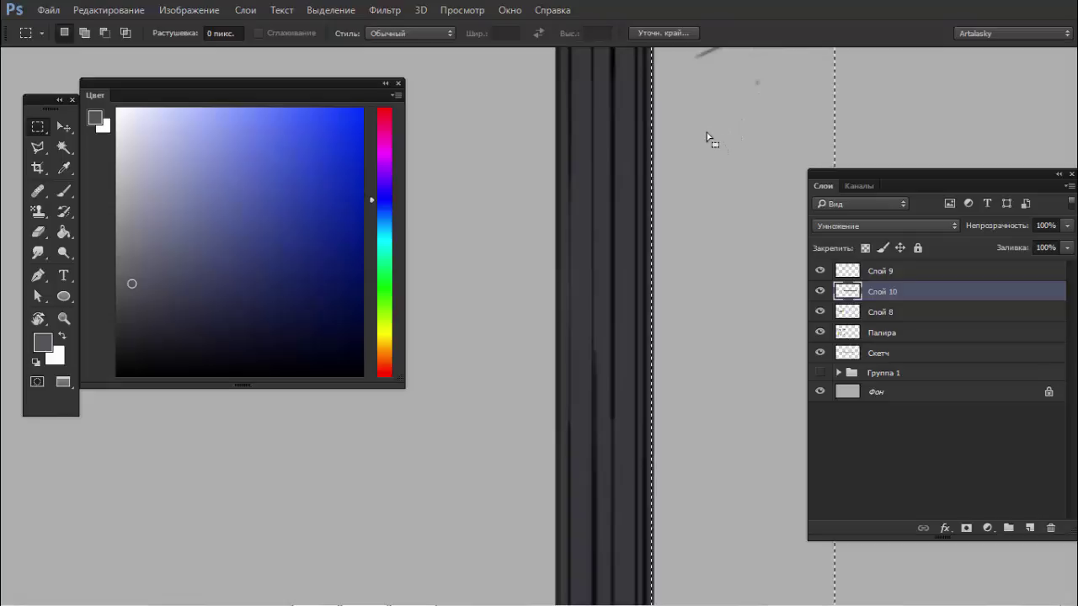
click(656, 155)
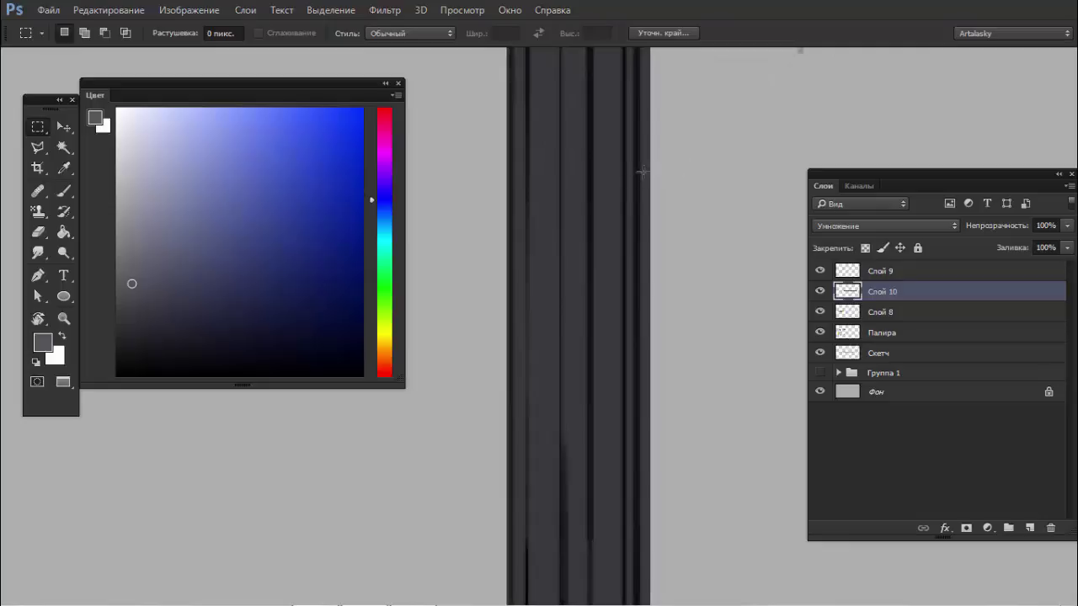
- Delete thin slivers from the blade's right edge, nudging the selection between cuts
key(Delete)
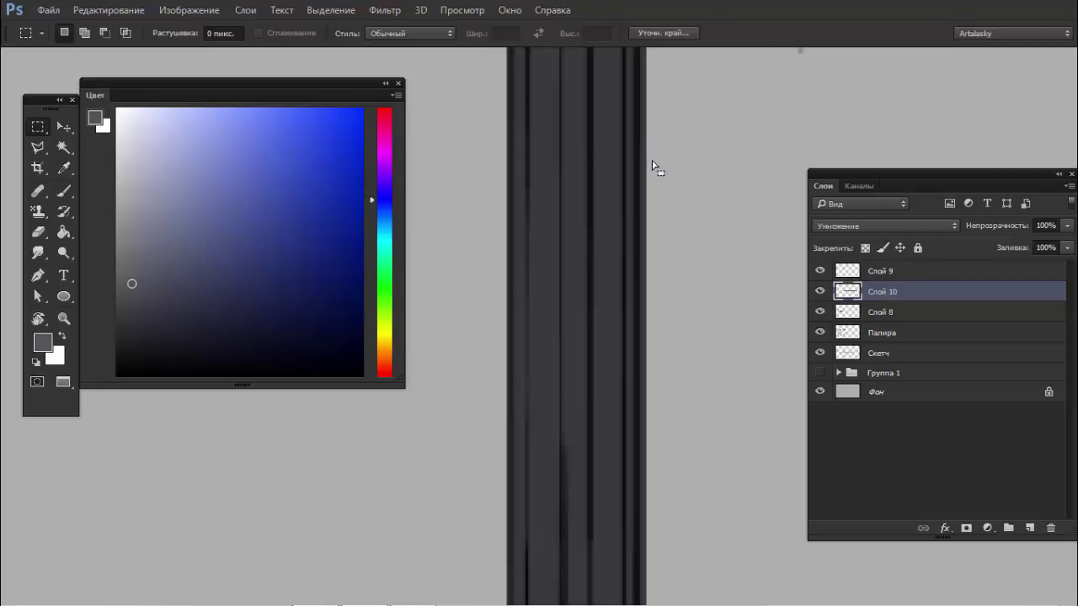
drag(677, 168, 676, 168)
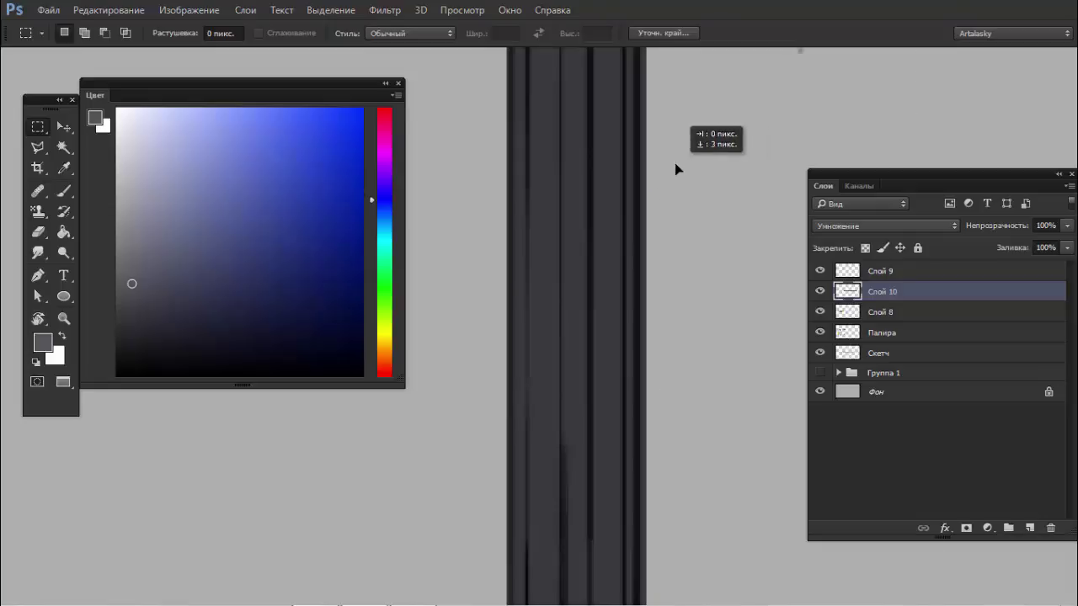
key(Delete)
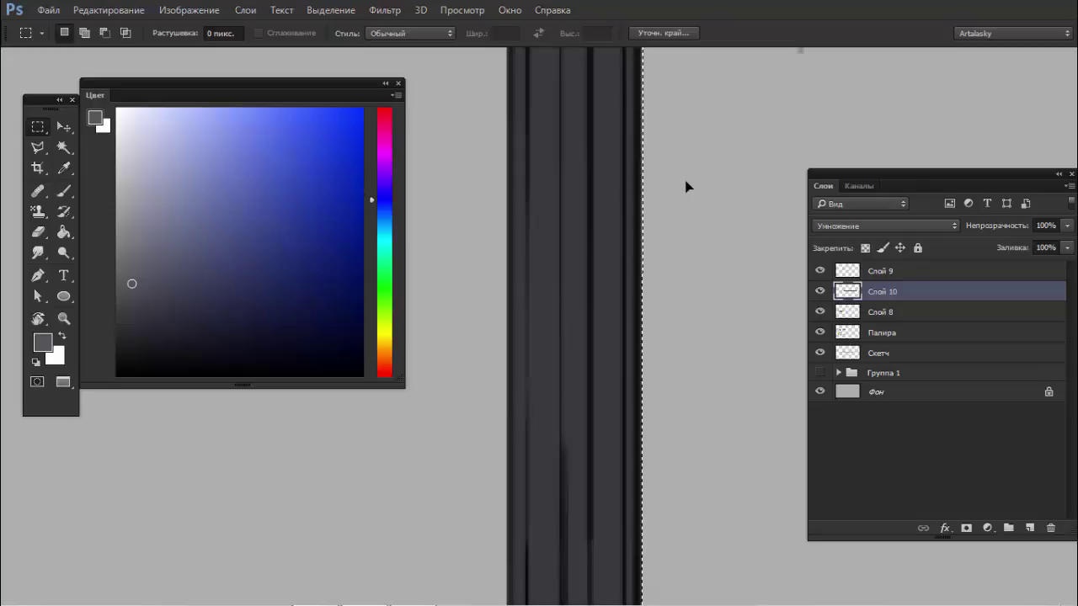
drag(686, 182, 691, 174)
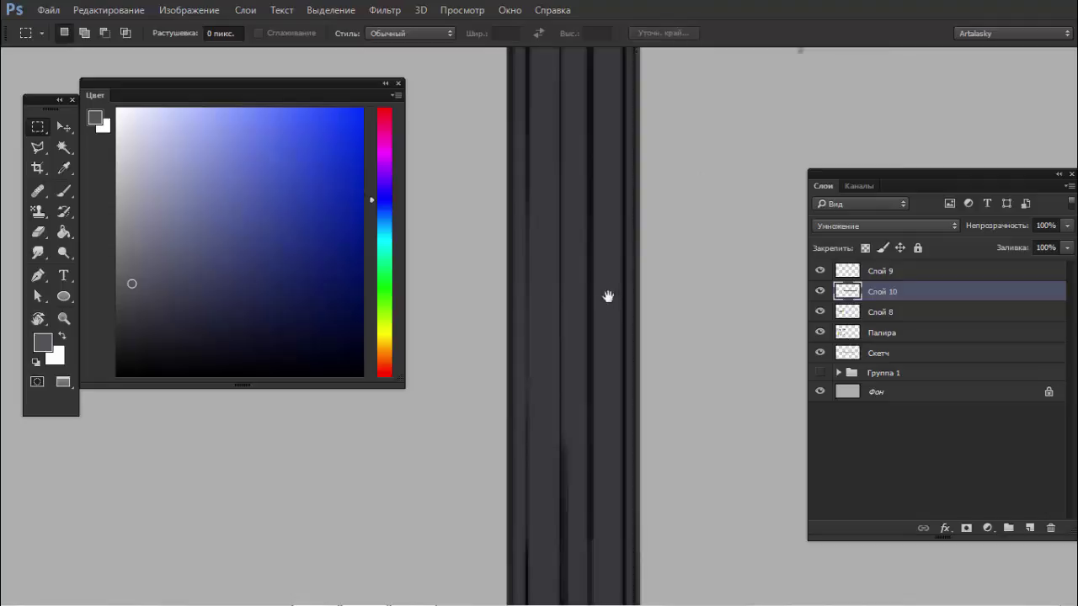
scroll(580, 333, down, 3)
drag(580, 333, 628, 140)
mouse_move(628, 505)
mouse_down()
mouse_move(628, 340)
mouse_move(595, 193)
mouse_up()
scroll(651, 299, up, 3)
- Erase the blade's rounded bottom into a sharp point with a 74 px eraser
key(e)
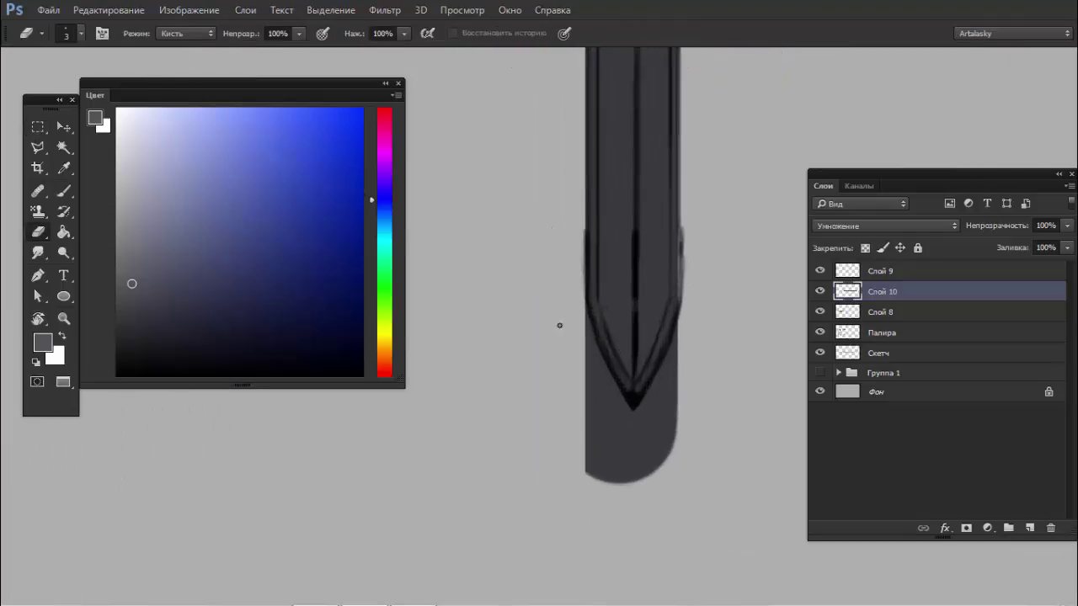
right_click(584, 310)
drag(640, 343, 667, 343)
click(539, 339)
mouse_move(542, 389)
mouse_down()
mouse_move(577, 450)
mouse_move(602, 459)
mouse_up()
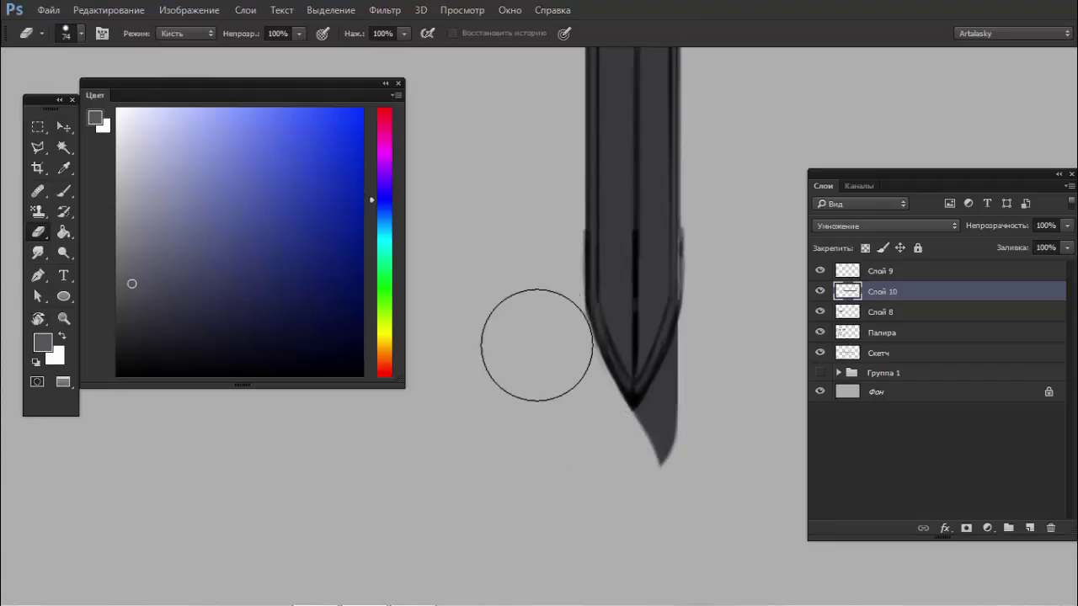
mouse_move(621, 457)
mouse_down()
mouse_move(695, 443)
mouse_move(664, 479)
mouse_move(727, 337)
mouse_up()
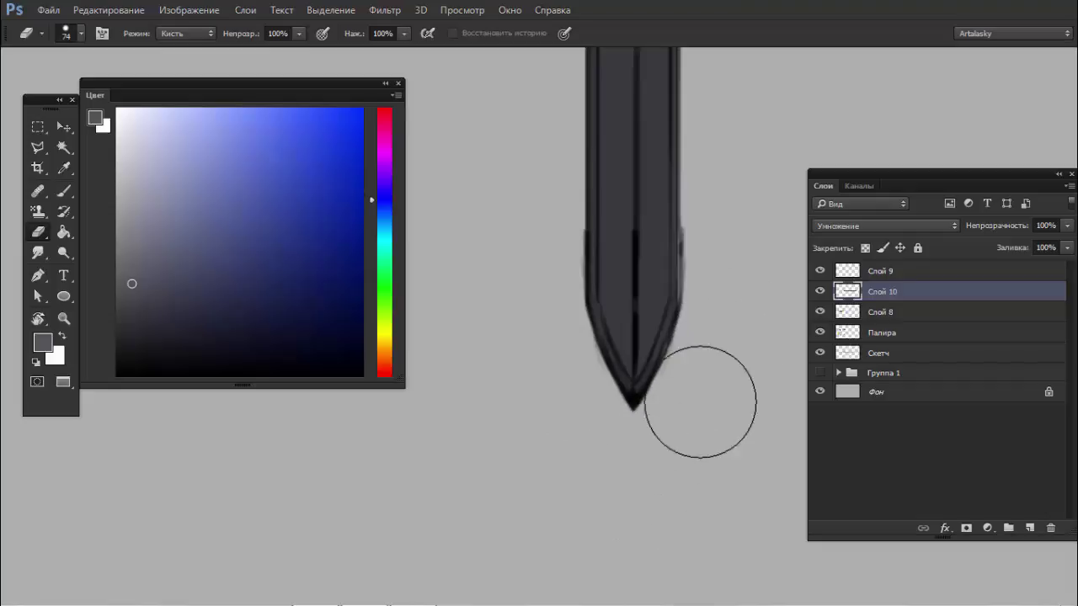
- Set a 9 px brush and make Слой 9 the working layer
key(b)
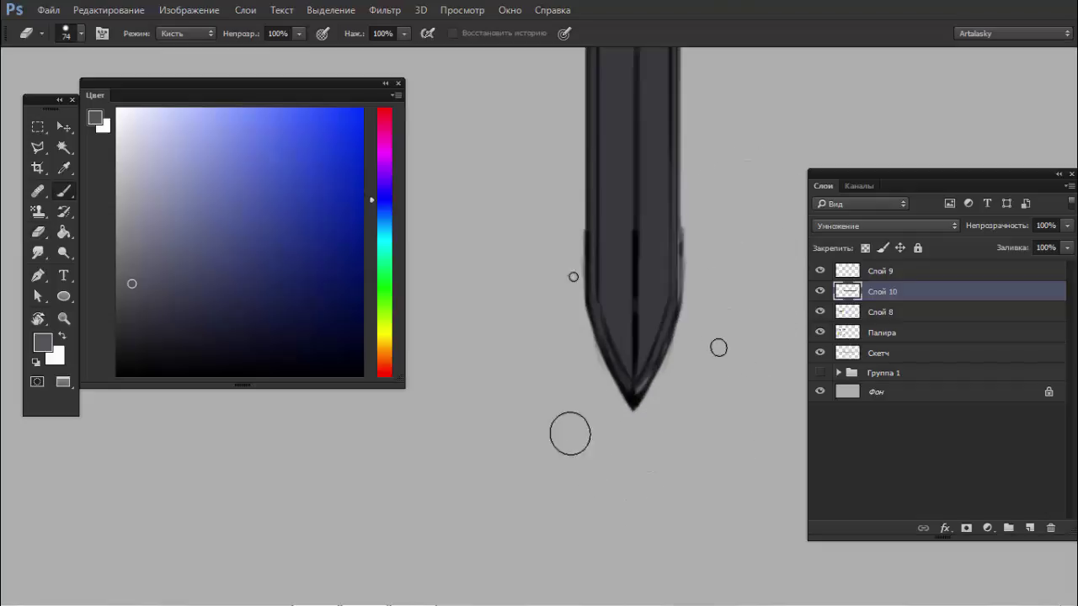
right_click(655, 308)
click(711, 426)
key(Return)
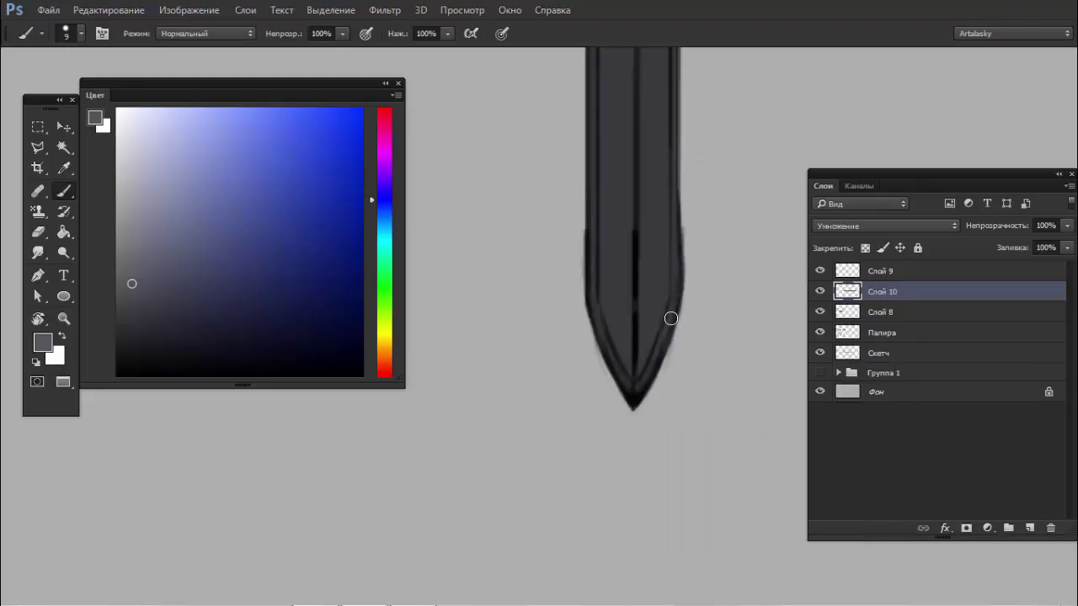
scroll(602, 296, down, 3)
scroll(700, 161, down, 2)
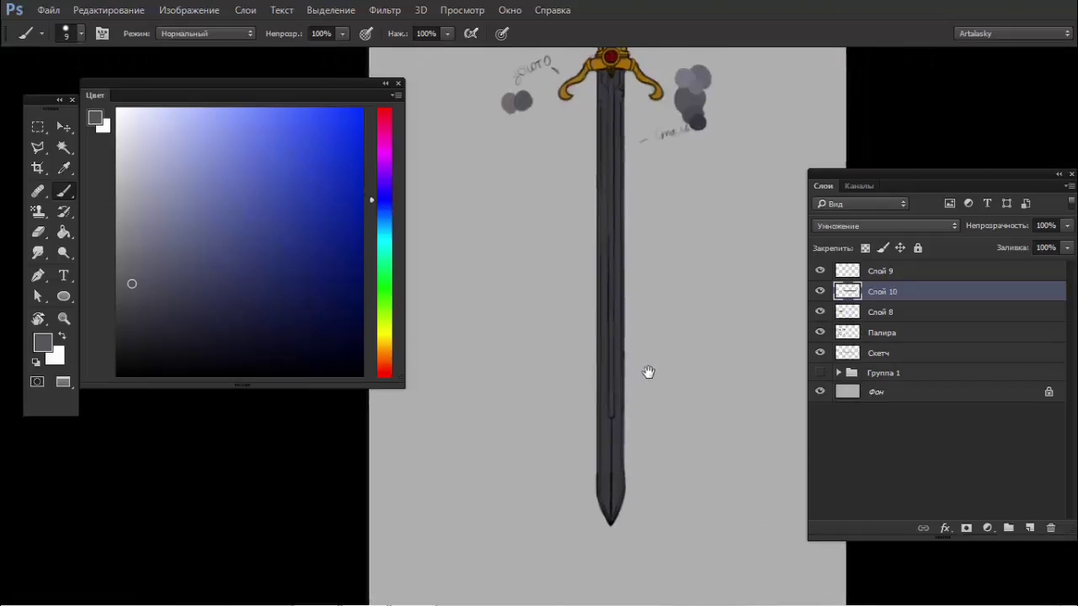
scroll(691, 236, down, 1)
scroll(654, 228, down, 1)
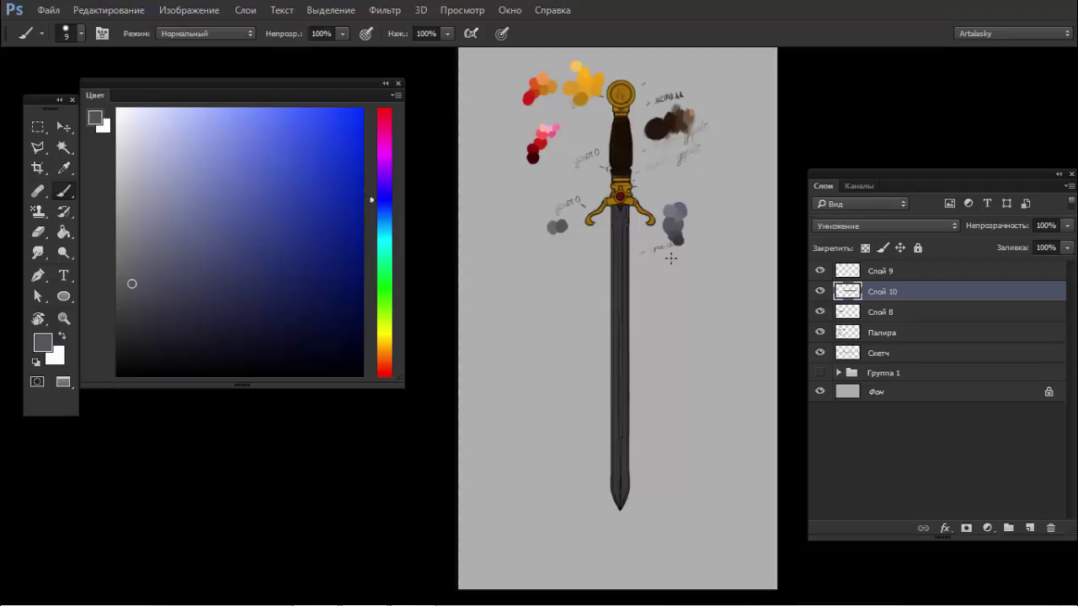
click(877, 272)
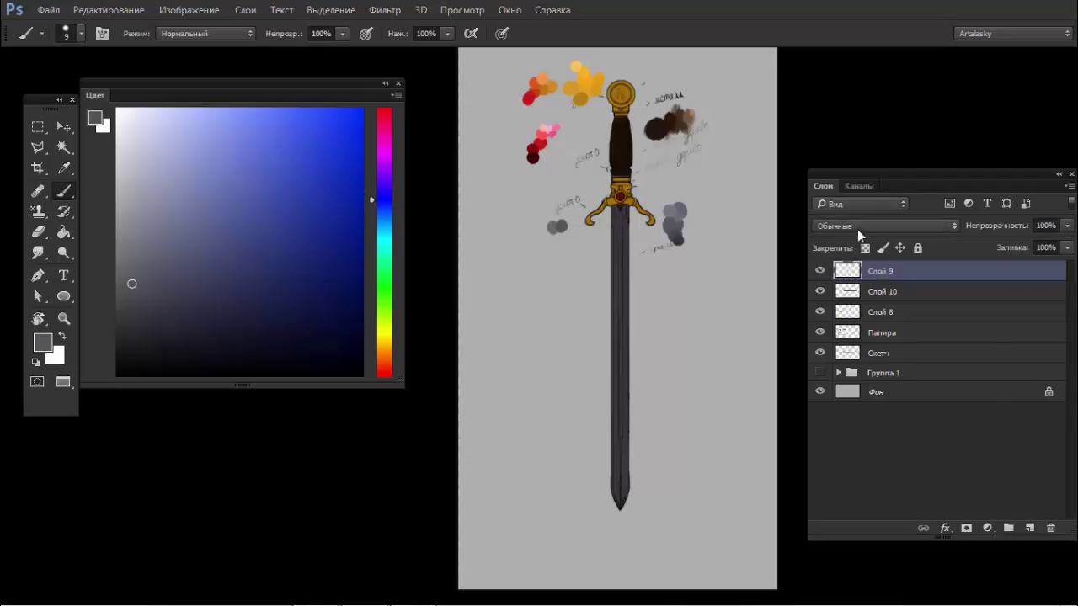
- Set Слой 9 to Linear Dodge (Add) blending and sample the dark brown wood colour
click(857, 228)
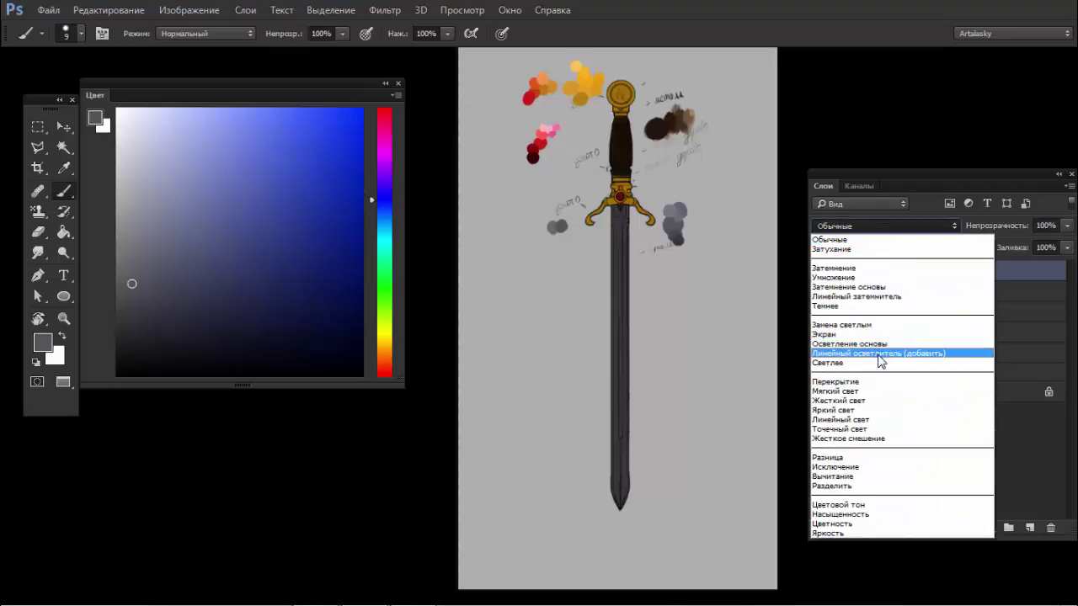
click(865, 391)
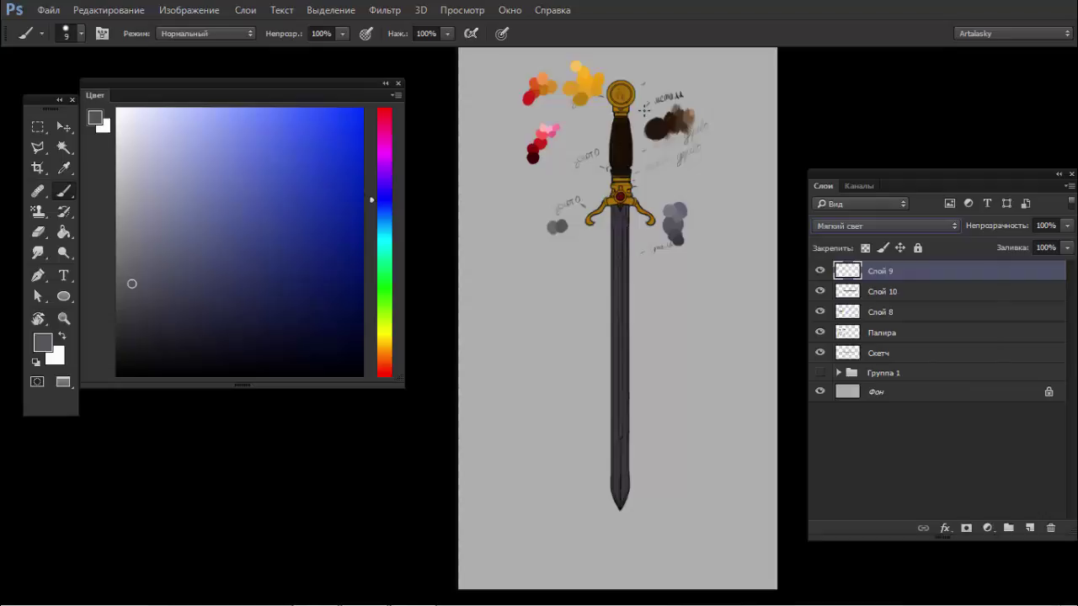
ctrl+click(690, 112)
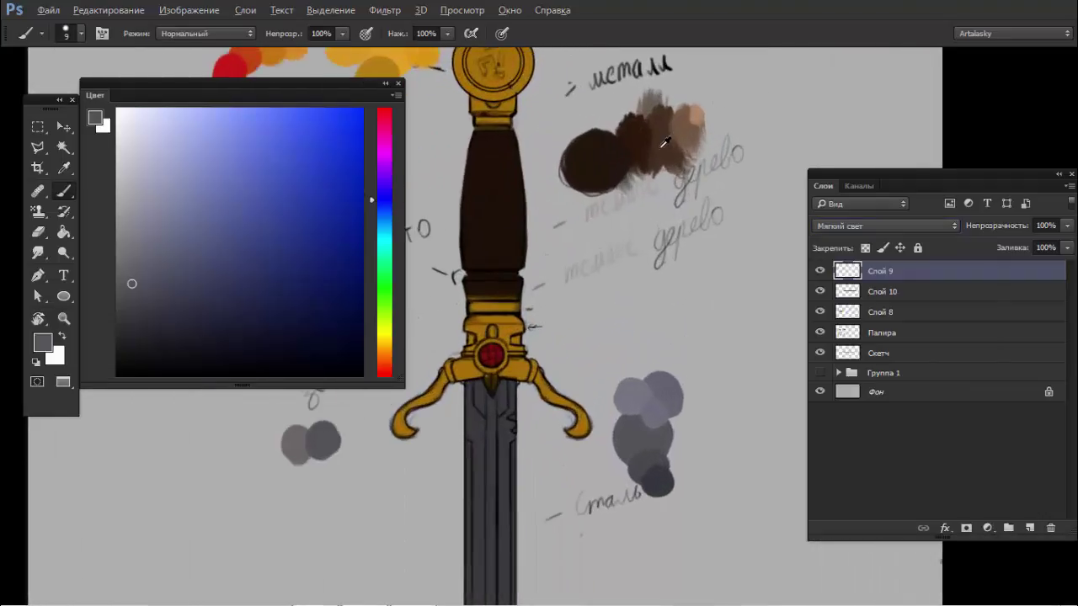
alt+click(664, 143)
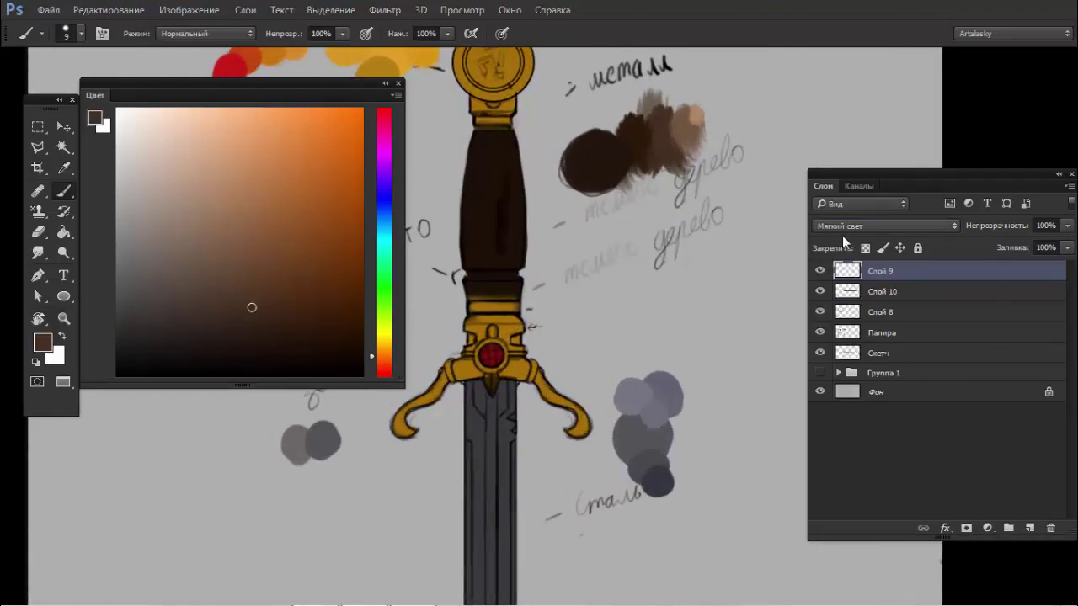
click(855, 227)
click(867, 353)
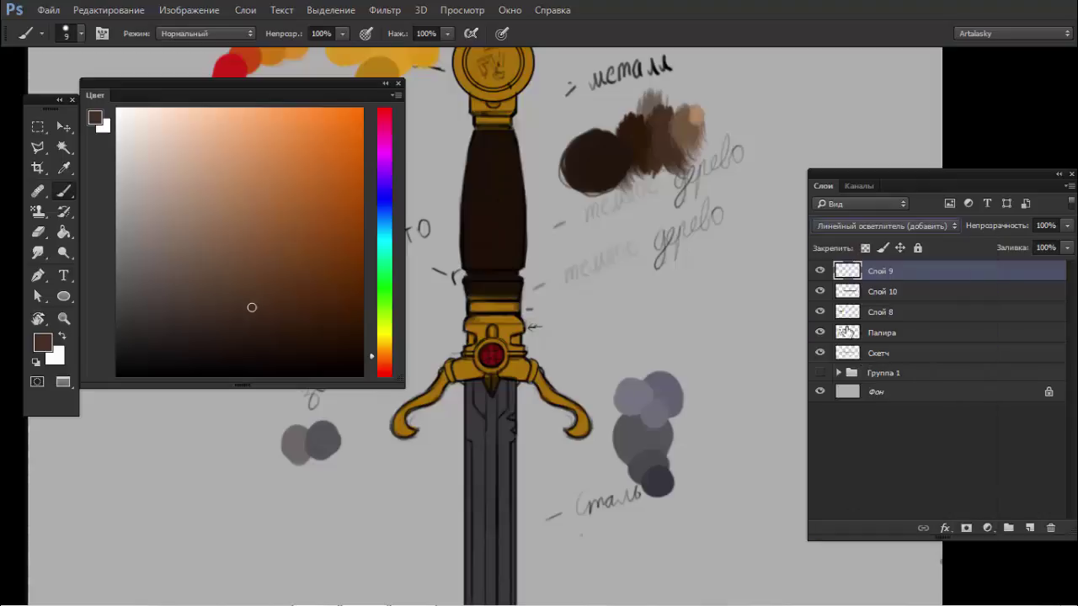
- Switch to a textured brush tip sized 21 px, undoing a stray oversized stroke
drag(506, 243, 504, 179)
right_click(523, 205)
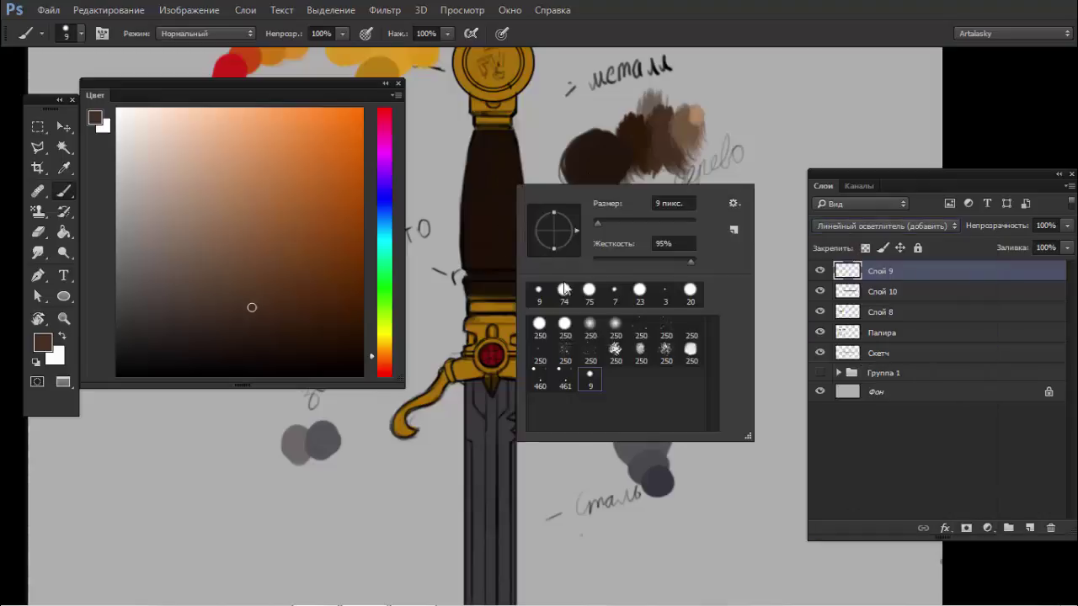
click(665, 371)
drag(829, 156, 732, 244)
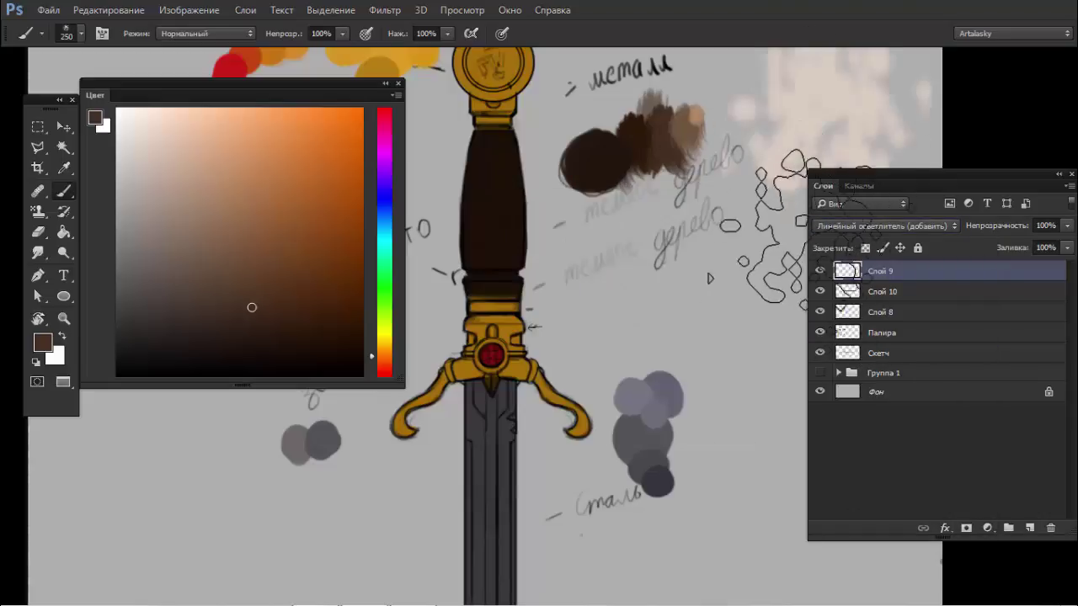
key(ctrl+z)
right_click(738, 246)
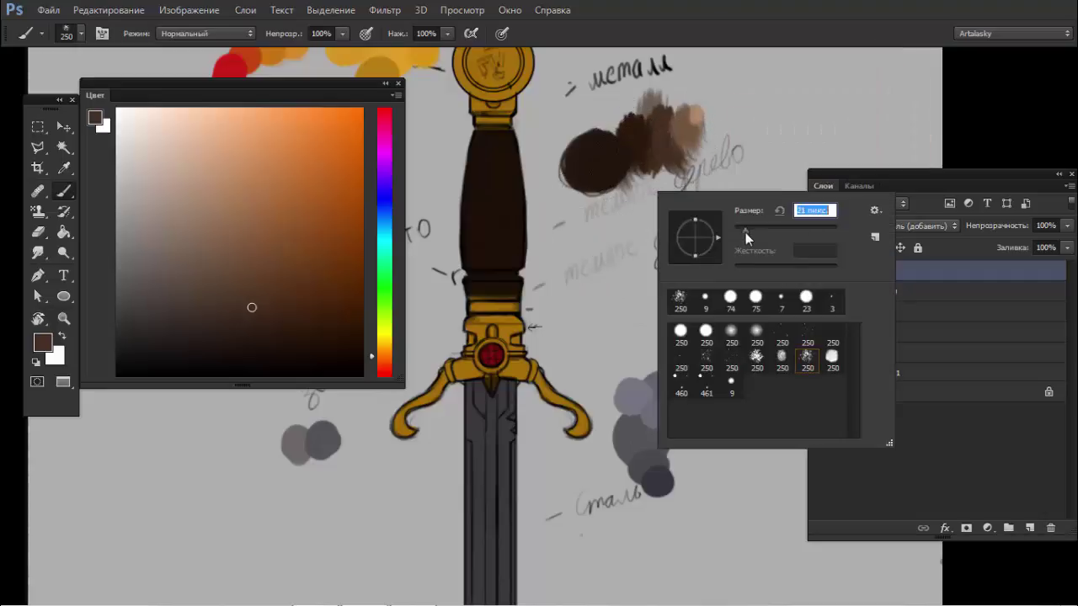
drag(494, 176, 501, 217)
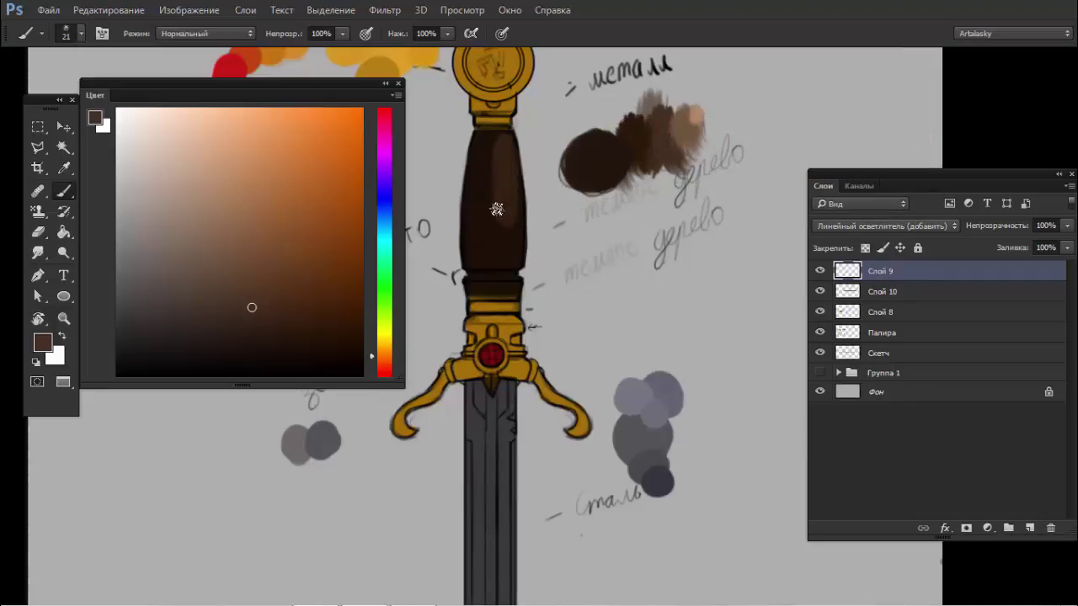
- Paint warm brown highlights down the middle and left side of the grip
drag(497, 139, 513, 234)
drag(495, 145, 489, 250)
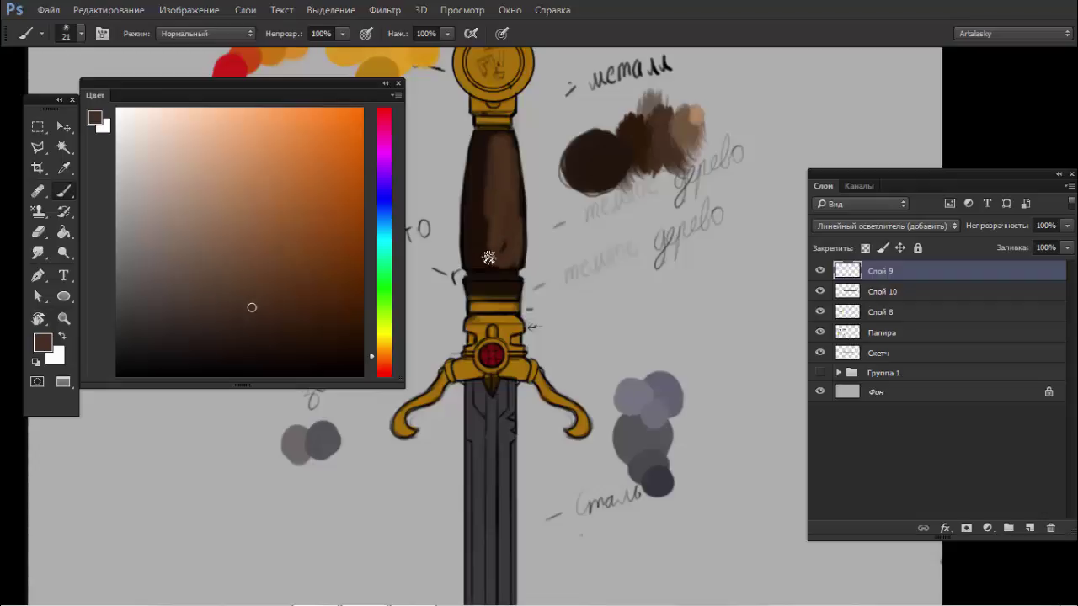
drag(515, 187, 504, 253)
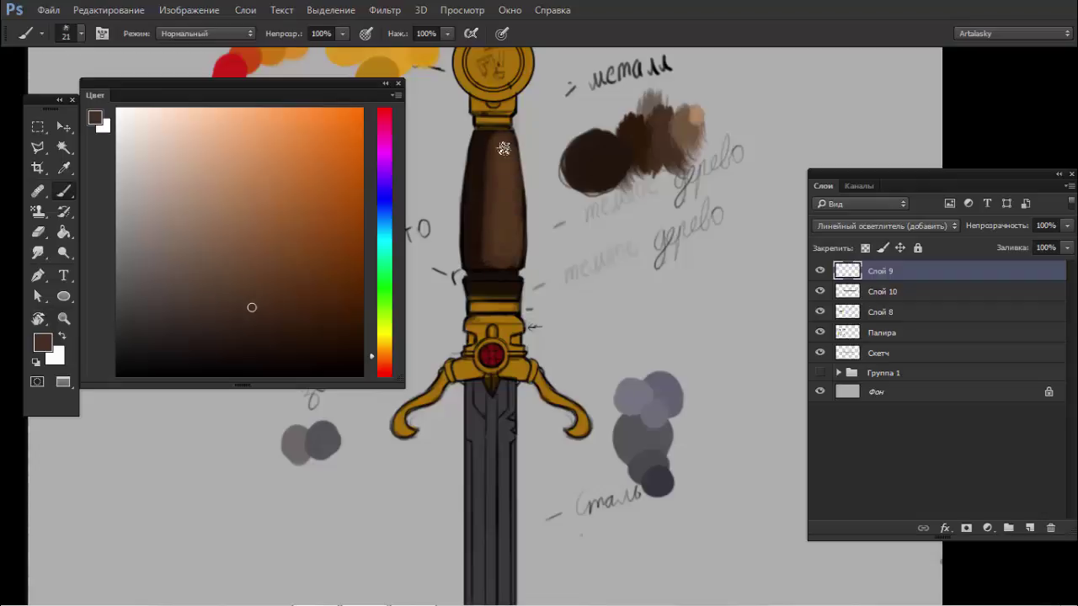
mouse_move(490, 185)
mouse_down()
mouse_move(488, 240)
mouse_move(473, 169)
mouse_up()
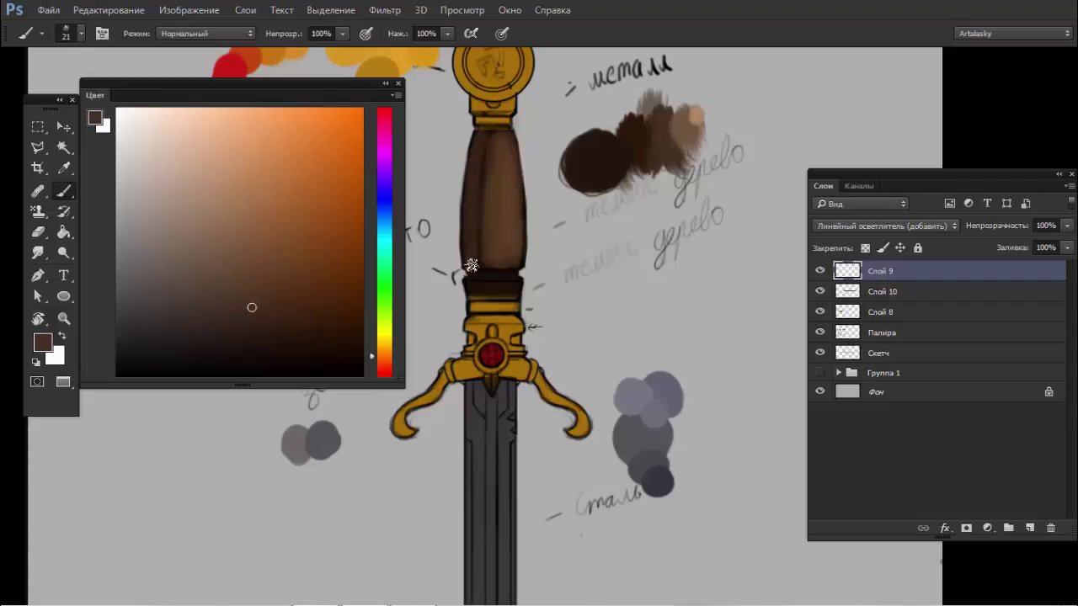
drag(471, 265, 480, 144)
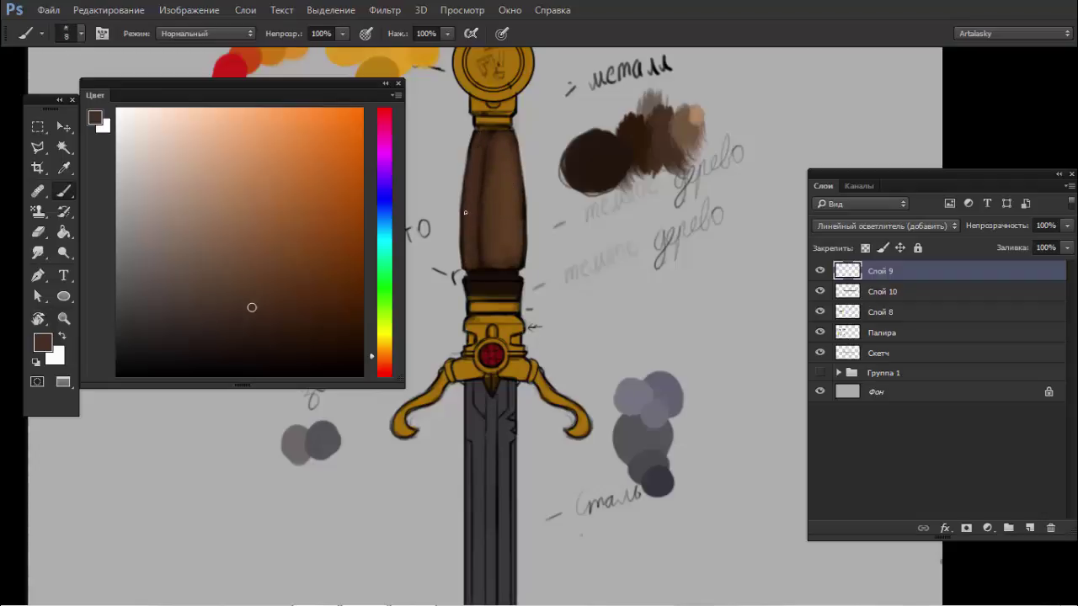
- Erase and soften the grip highlights with a soft round eraser around 60 px
key(e)
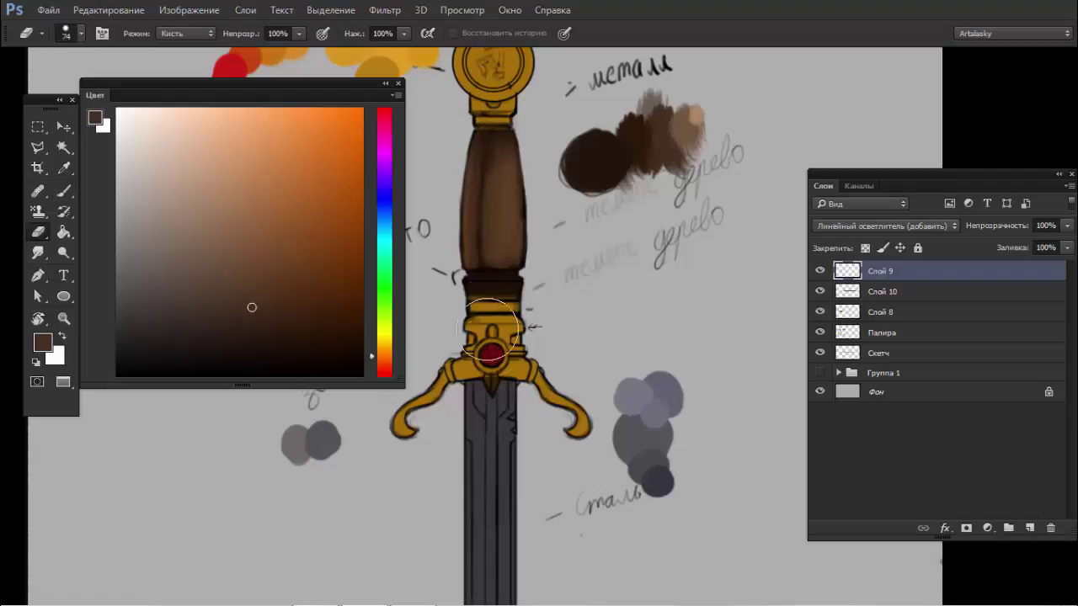
drag(501, 147, 497, 299)
drag(510, 169, 509, 261)
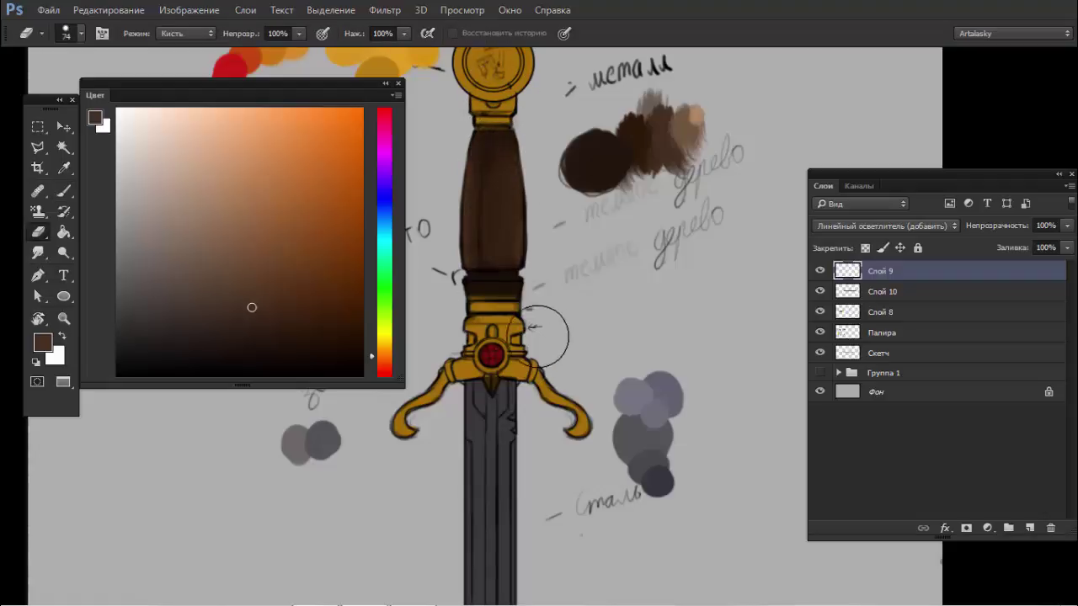
right_click(581, 155)
click(651, 286)
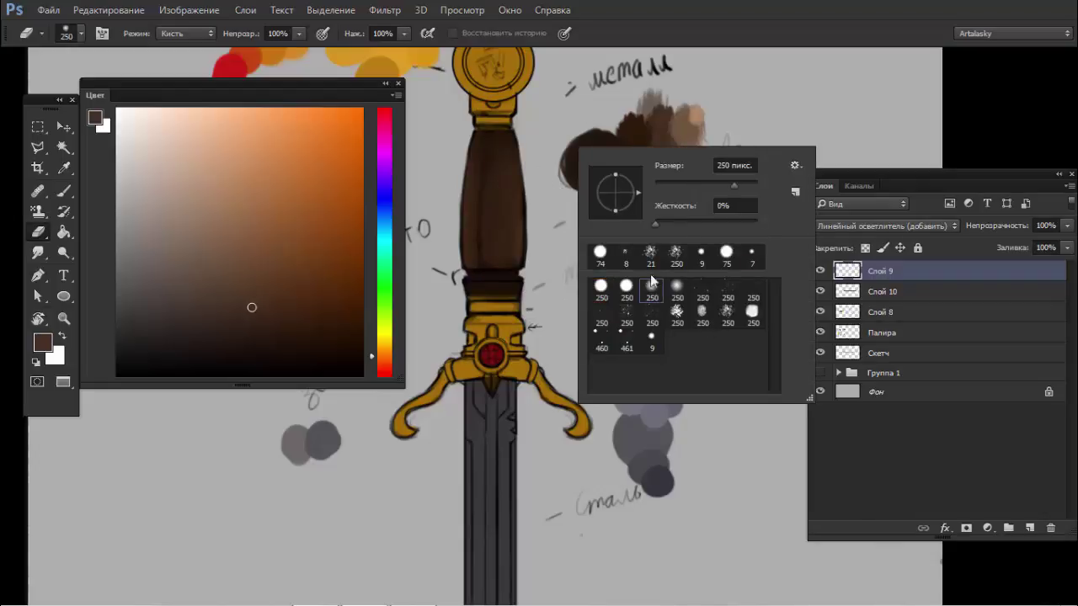
drag(715, 186, 683, 187)
key(Return)
drag(492, 170, 485, 265)
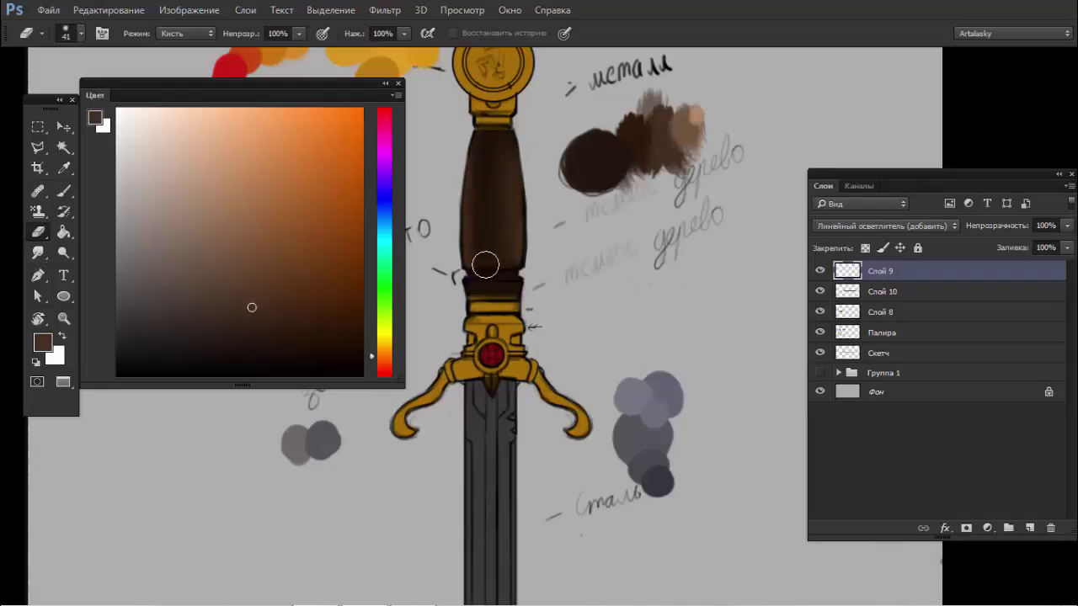
right_click(502, 191)
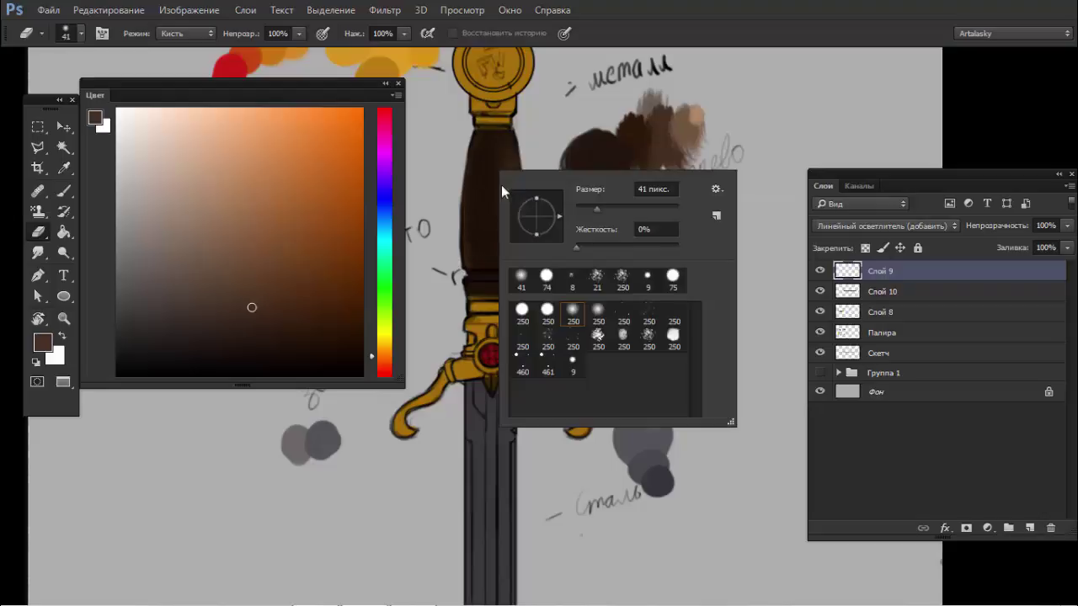
drag(597, 206, 593, 204)
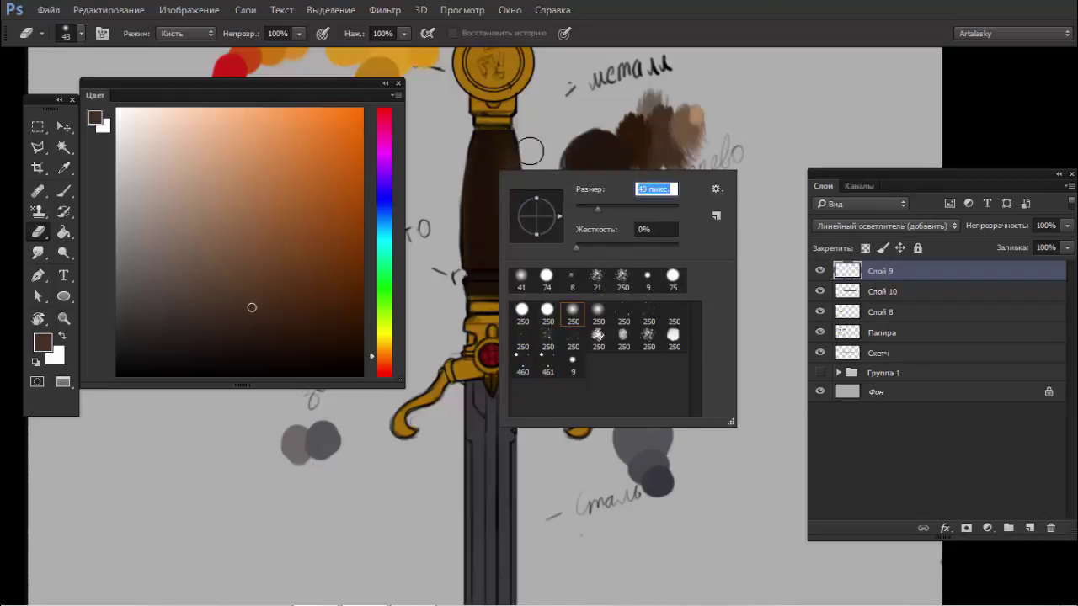
text(15)
key(Return)
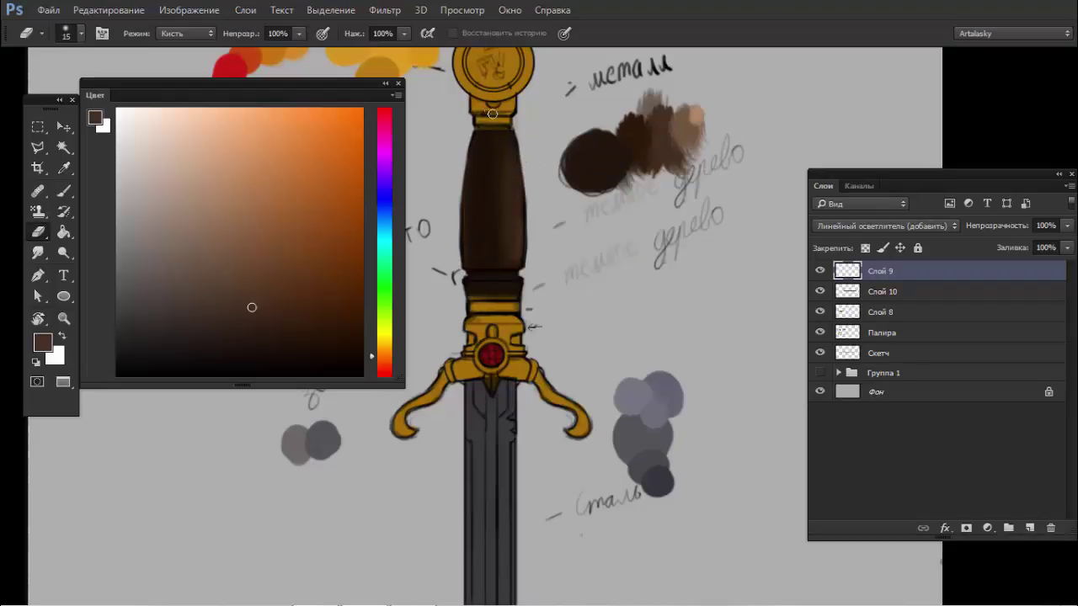
- Test dark shading on the grip with a 60 px soft brush, undo it, and sample a lighter tan brown
key(b)
right_click(502, 199)
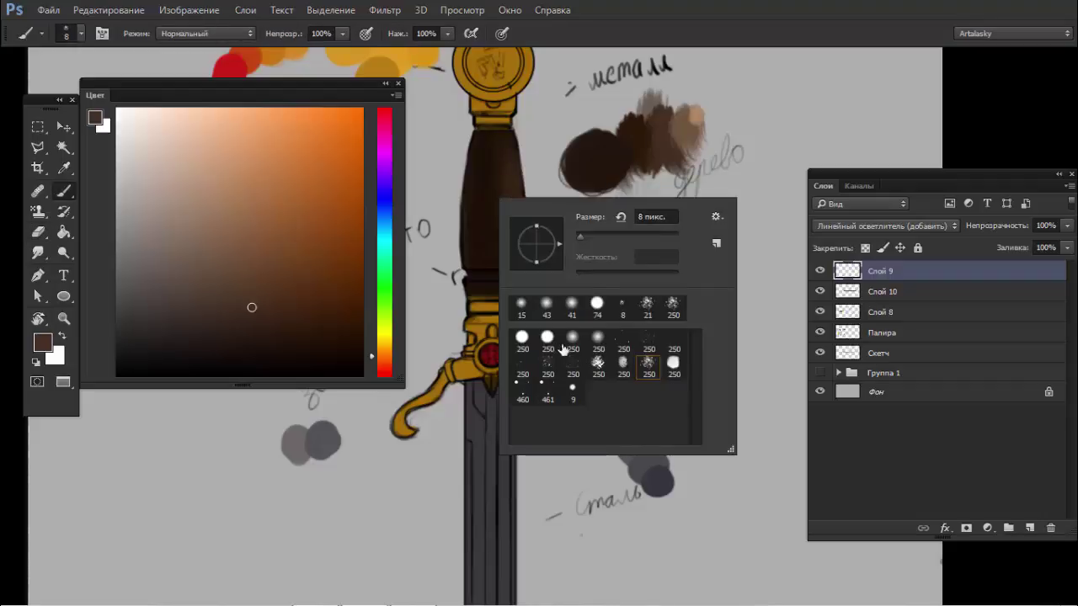
click(563, 350)
text(60)
key(Return)
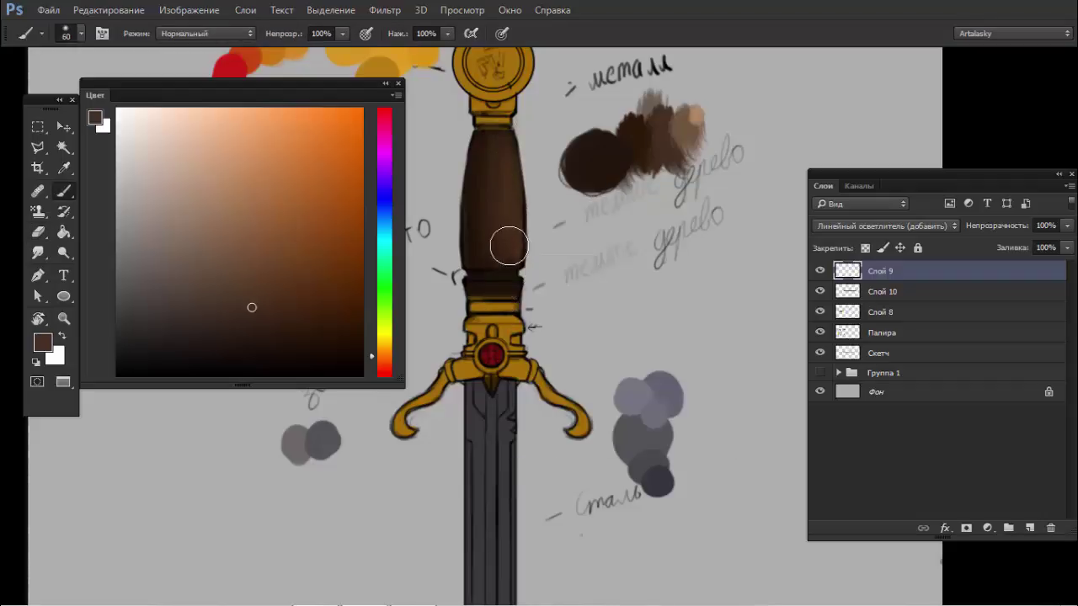
mouse_move(508, 246)
mouse_down()
mouse_move(500, 189)
mouse_move(505, 263)
mouse_up()
key(ctrl+z)
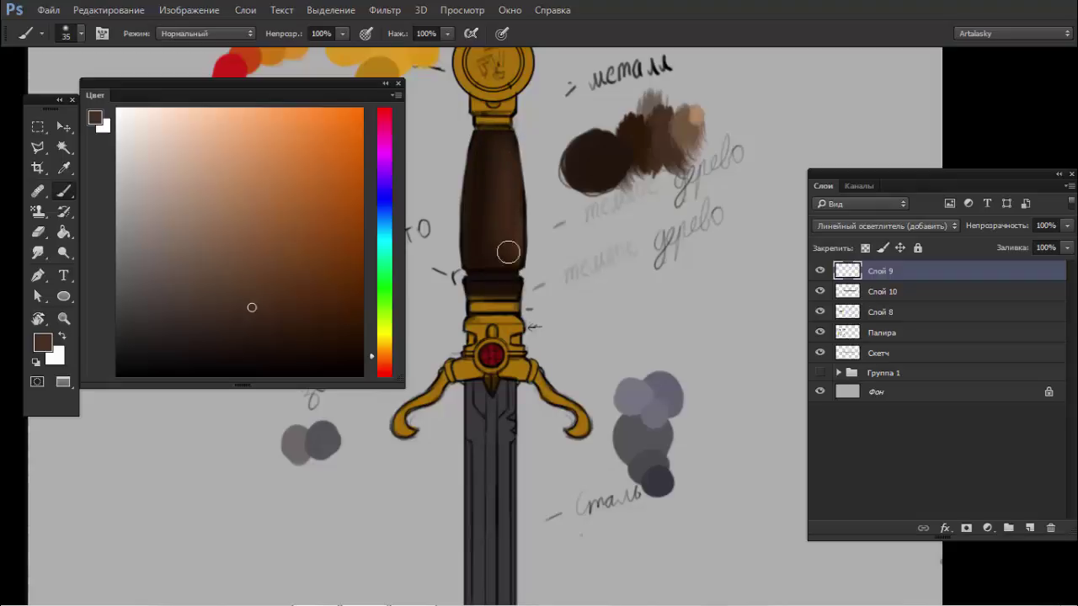
alt+click(701, 115)
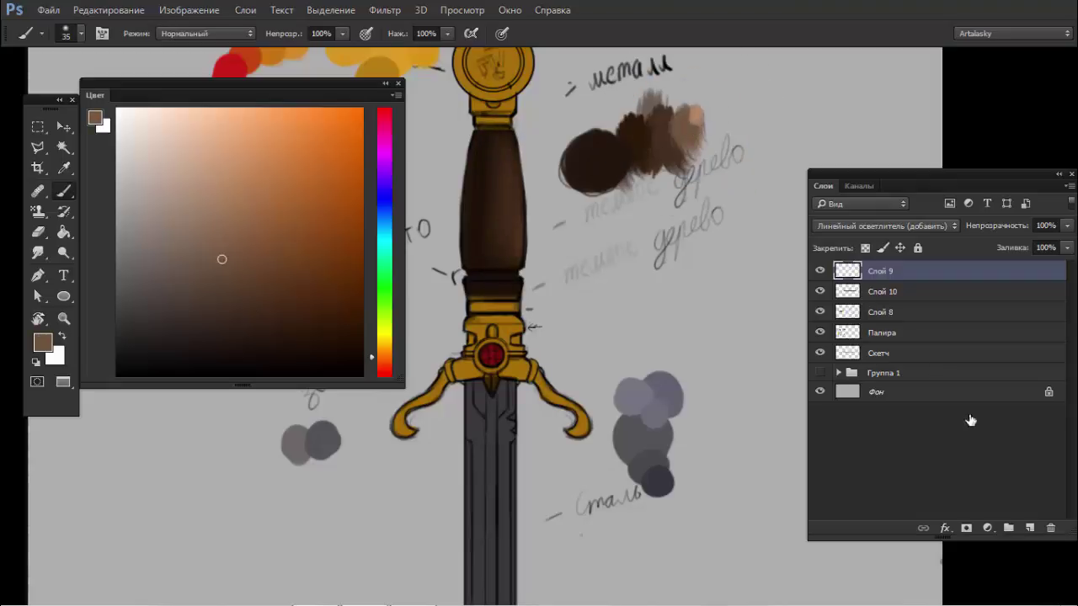
- Add a new layer, Слой 11, with Soft Light (Мягкий свет) blending
click(1021, 529)
click(867, 225)
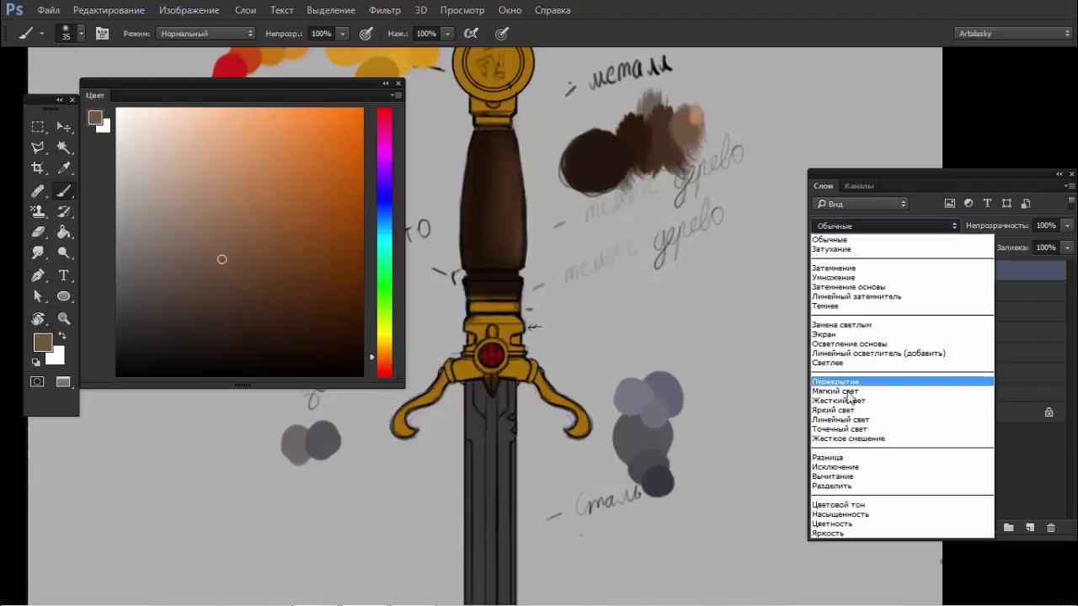
click(838, 394)
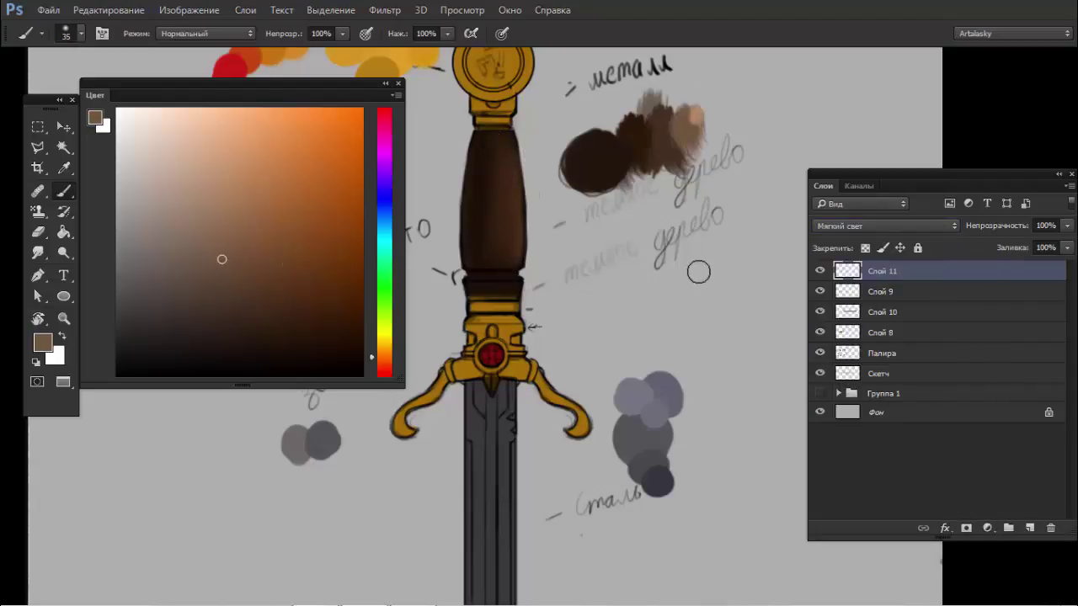
click(869, 230)
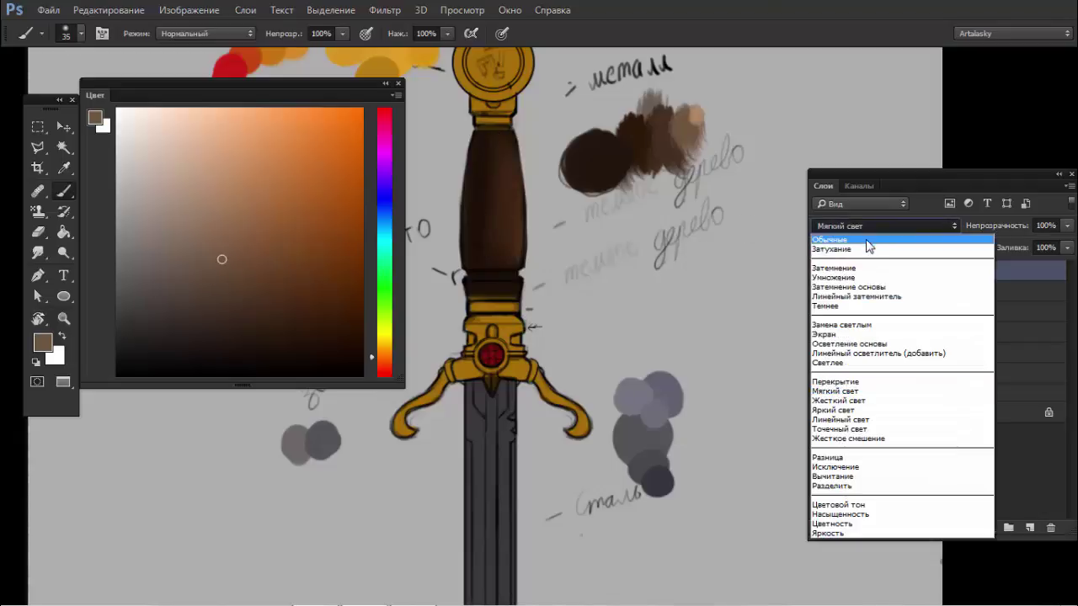
click(678, 285)
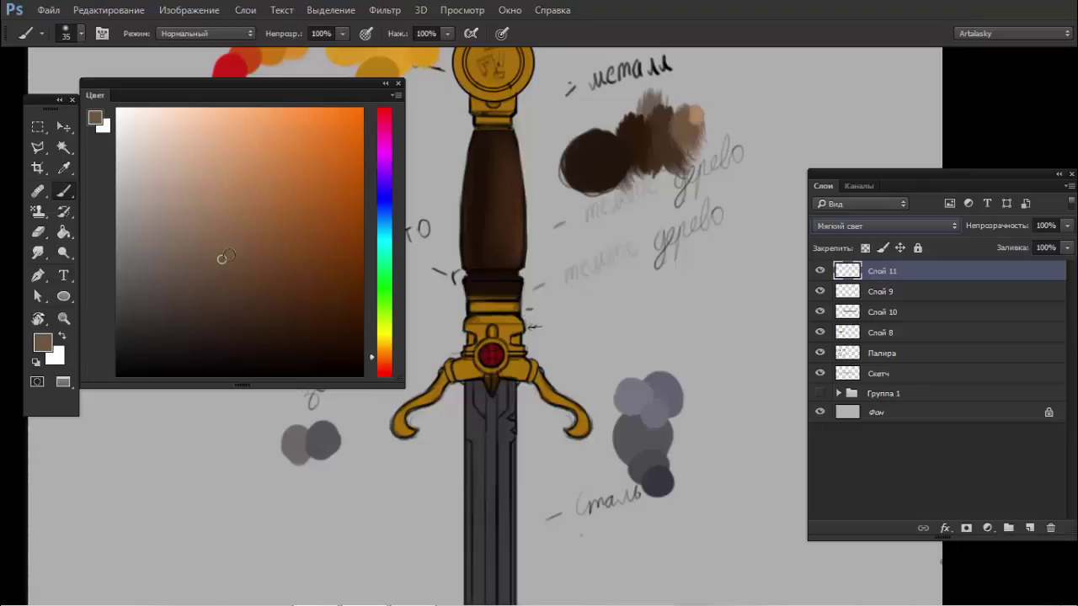
- Paint a light tan glow across the grip, then dark brown over its upper part
drag(297, 94, 333, 103)
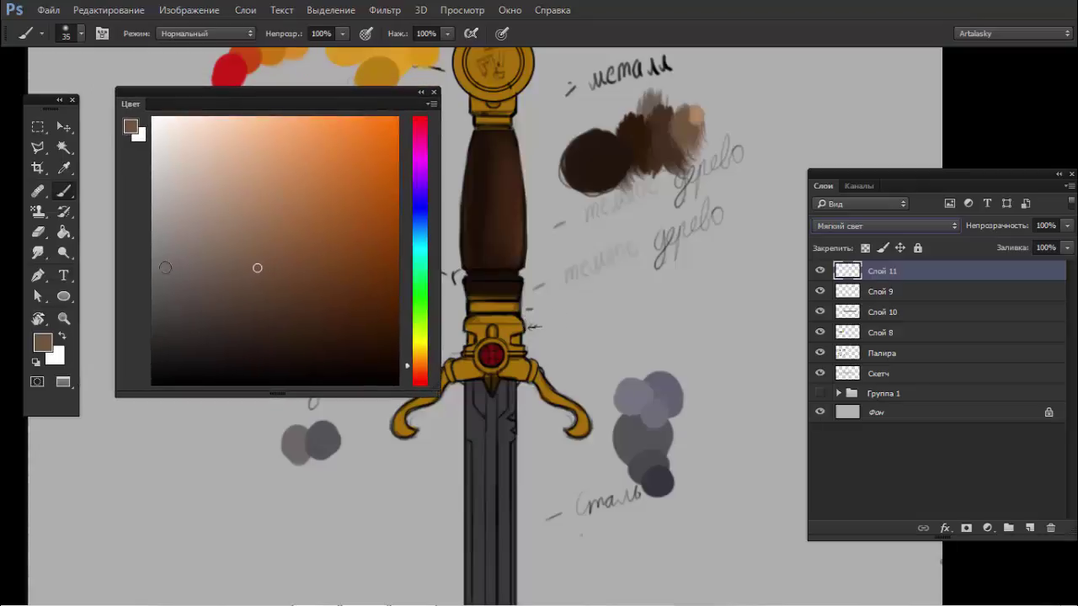
mouse_move(165, 267)
mouse_down()
mouse_move(172, 245)
mouse_move(155, 254)
mouse_up()
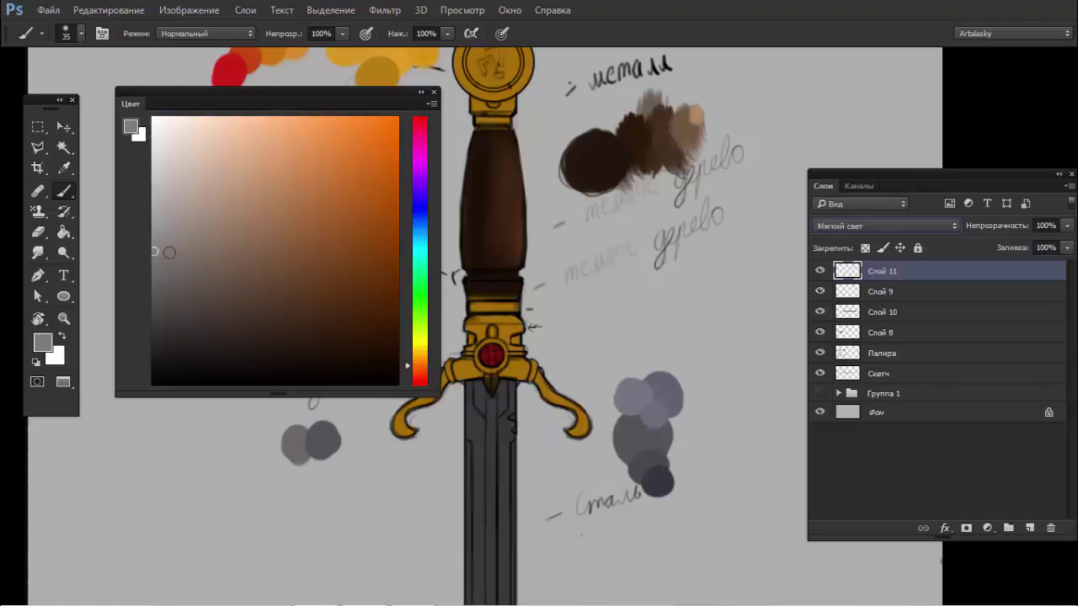
mouse_move(169, 251)
mouse_down()
mouse_move(393, 243)
mouse_move(175, 249)
mouse_up()
click(285, 172)
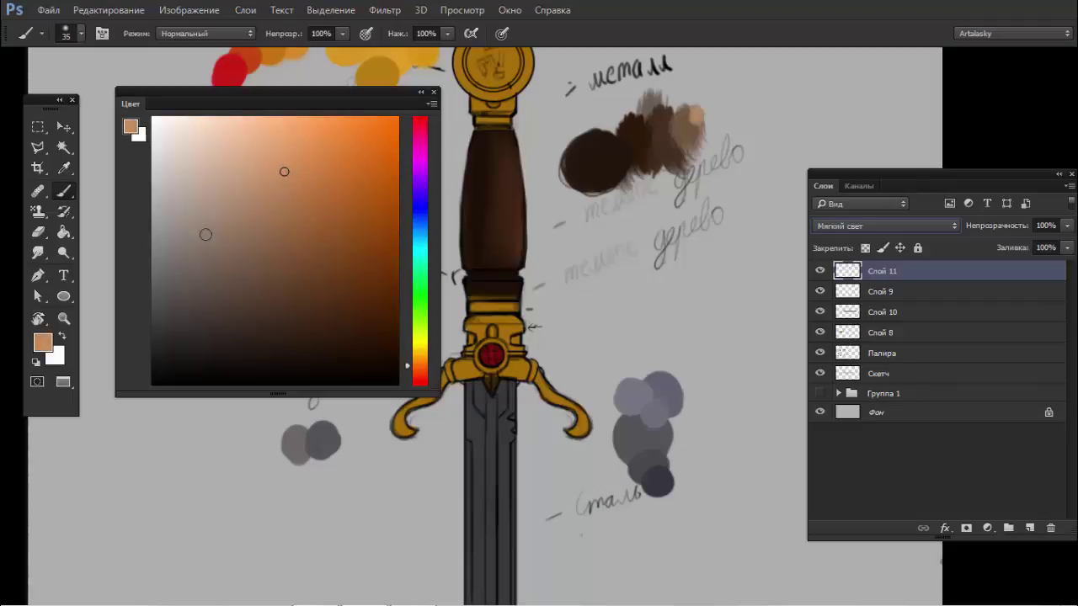
mouse_move(536, 230)
mouse_down()
mouse_move(515, 229)
mouse_move(536, 232)
mouse_move(512, 242)
mouse_up()
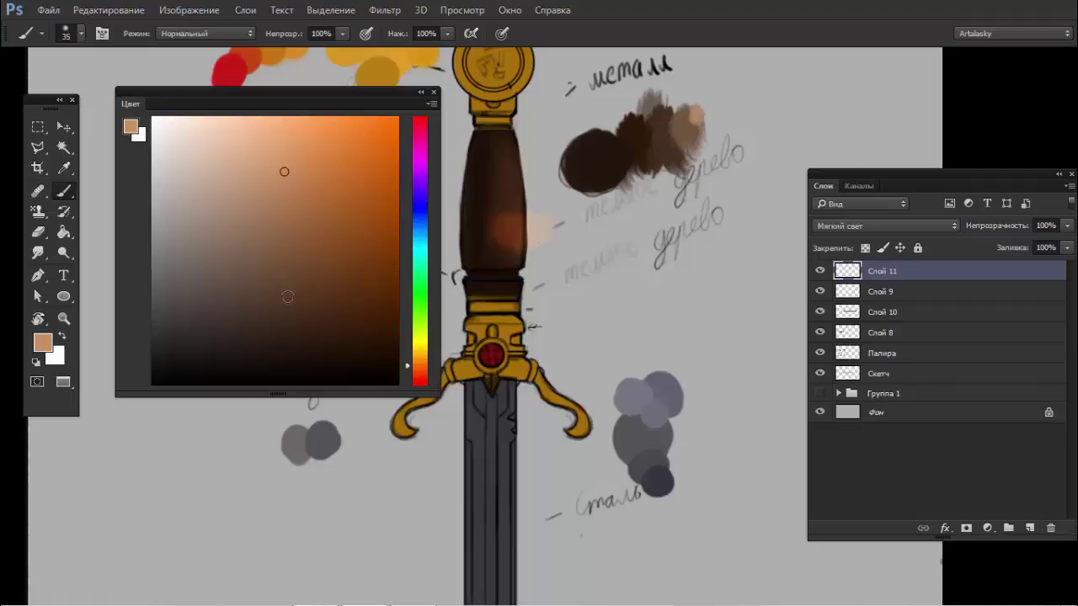
click(288, 311)
drag(543, 206, 509, 189)
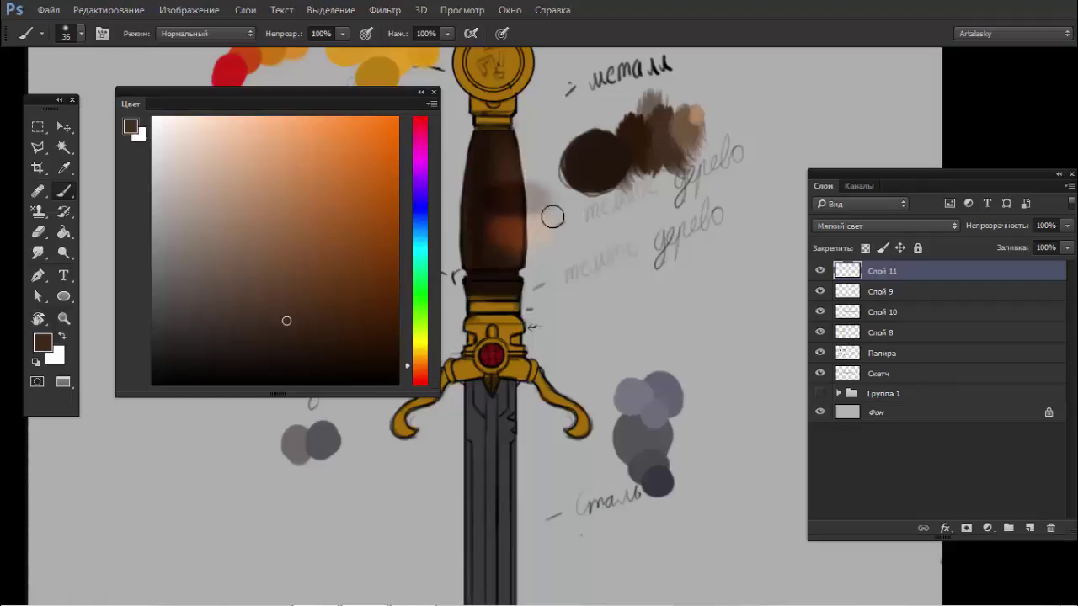
click(864, 227)
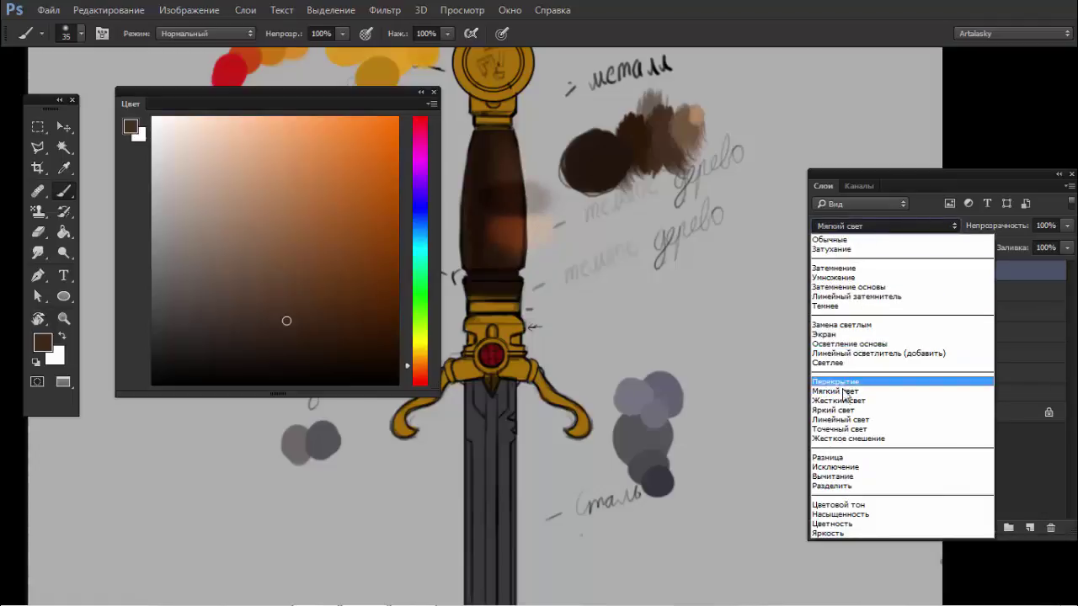
- Try Overlay (Перекрытие) blending on Слой 11 and undo the peach strokes on the grip
click(850, 383)
click(878, 224)
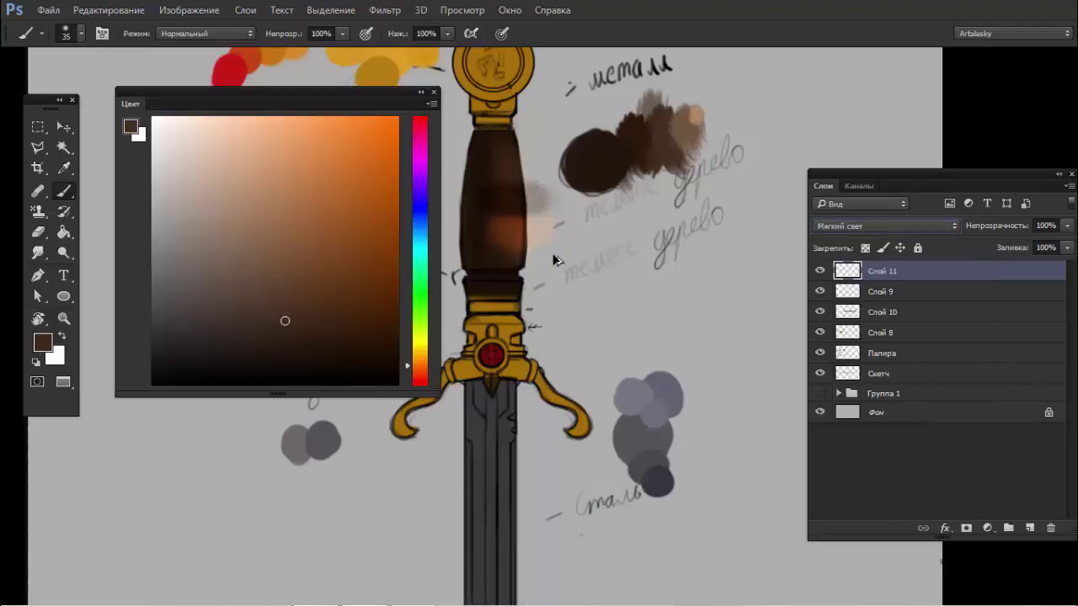
key(ctrl+alt+z)
key(ctrl+alt+z)
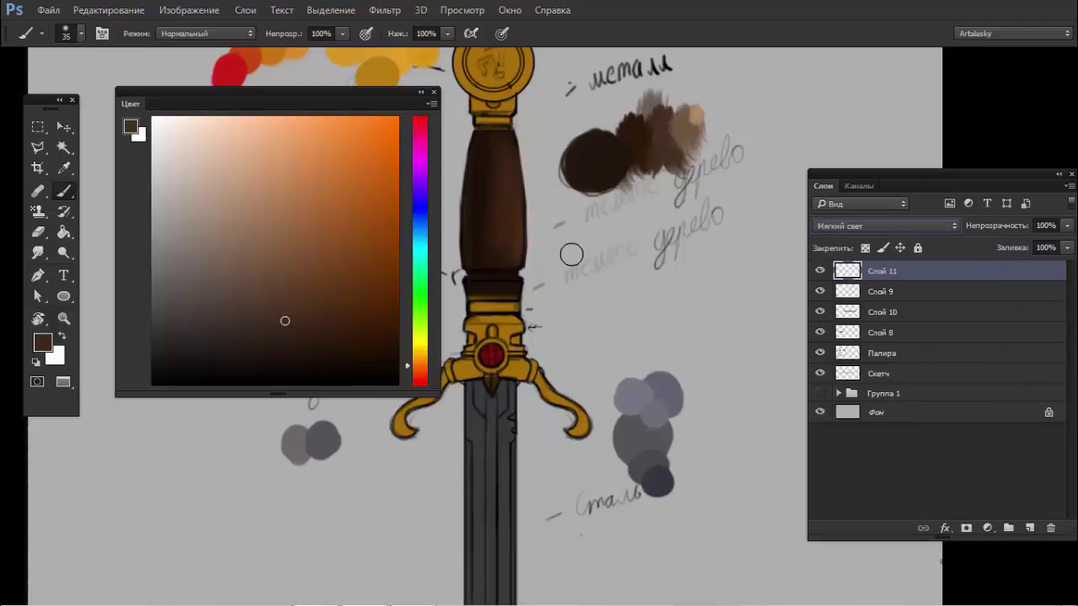
- Return Слой 11 to Soft Light and add a new empty layer, Слой 12, above it
click(878, 227)
scroll(878, 240, up, 3)
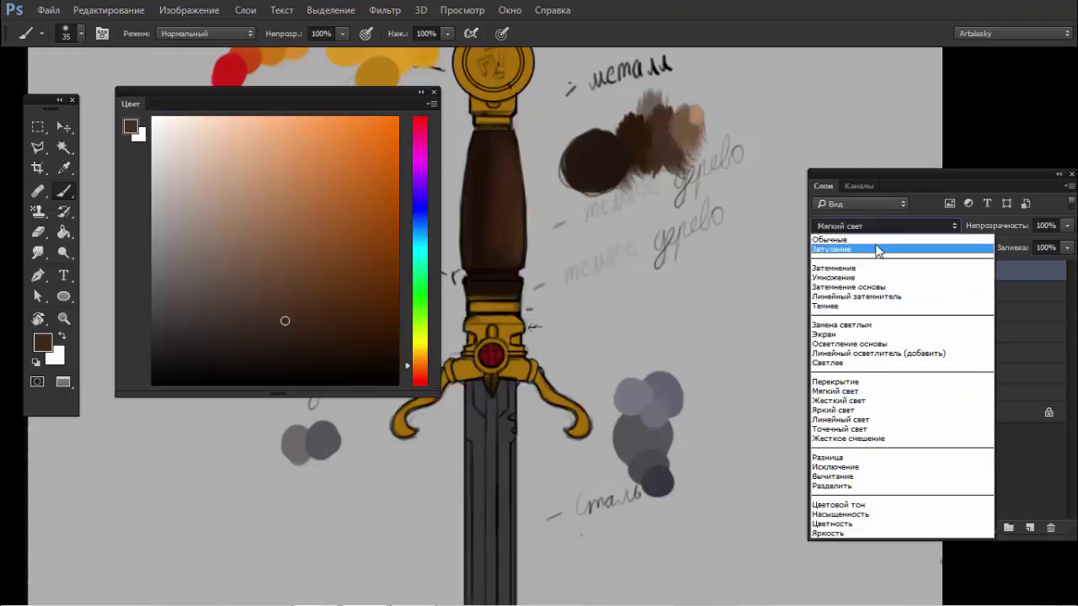
click(878, 244)
click(893, 234)
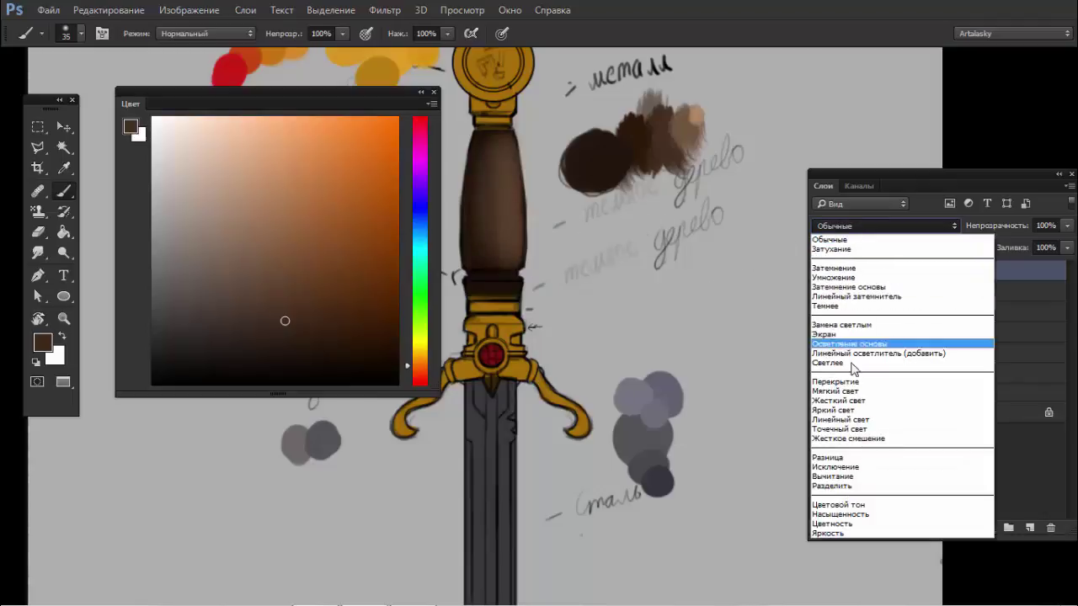
click(892, 390)
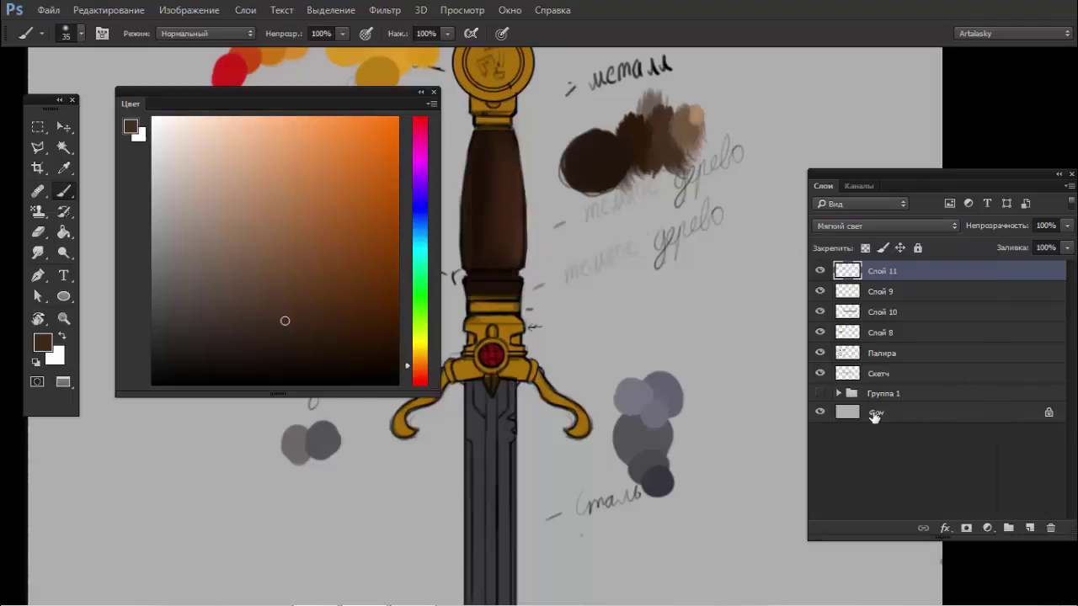
click(1029, 528)
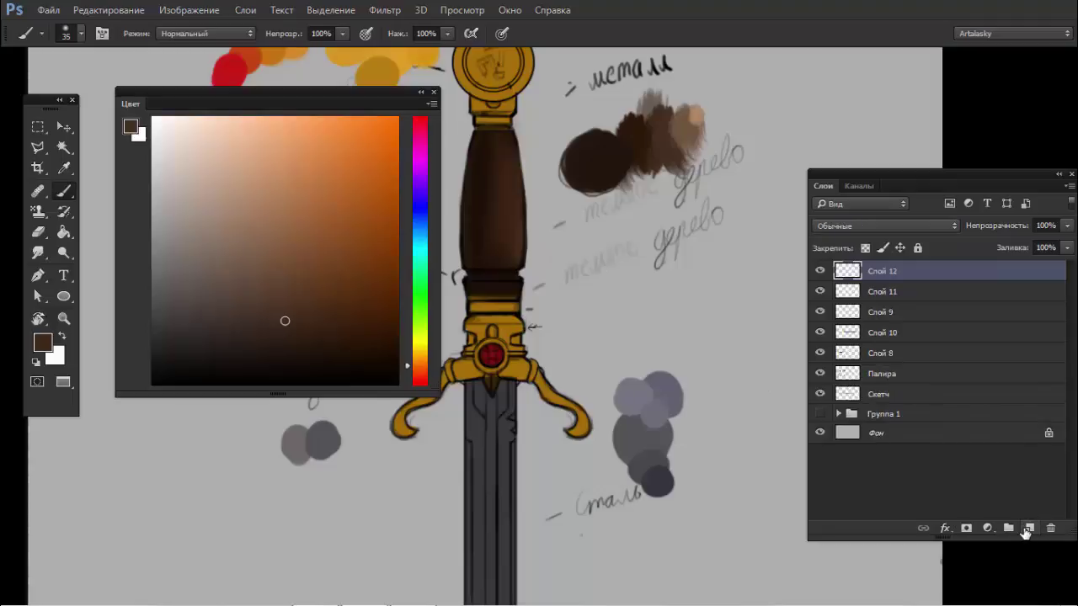
- Hide the panels, choose a brush tip, and paint warm highlight strokes down the grip's right edge
key(Tab)
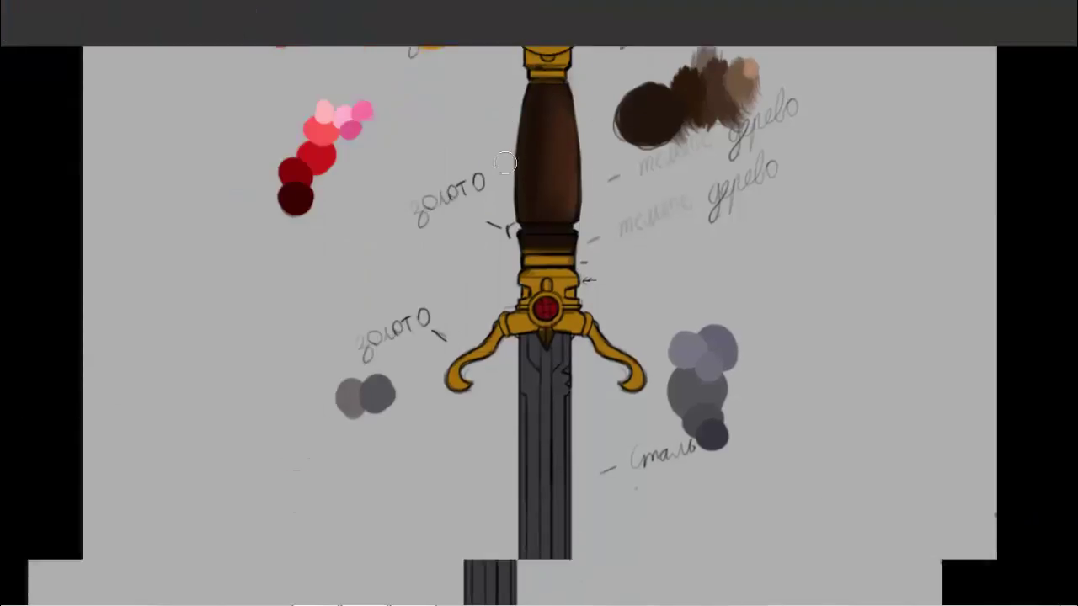
scroll(577, 102, up, 3)
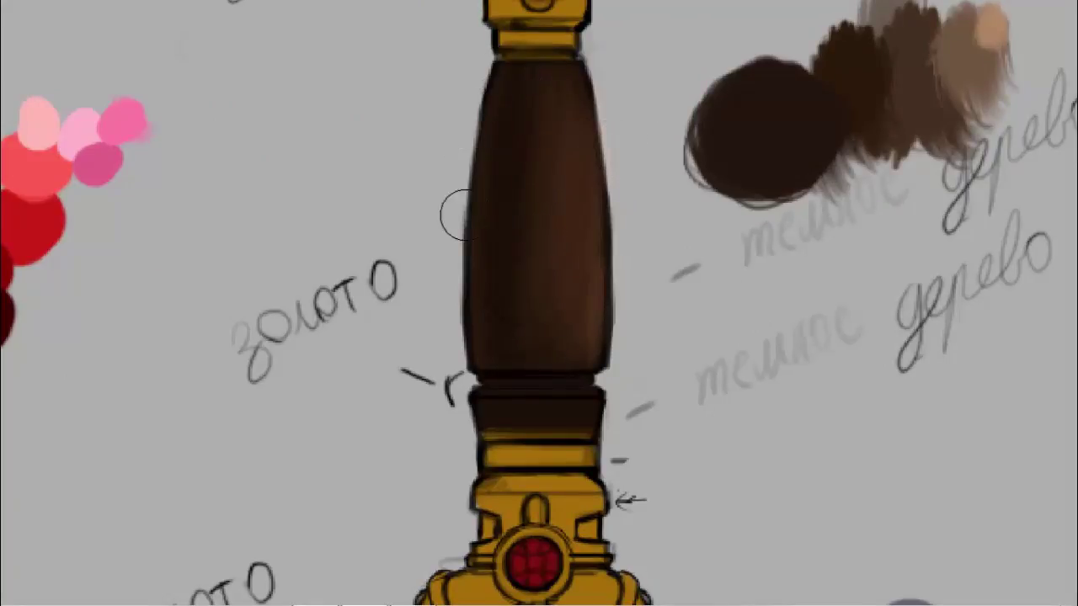
scroll(545, 144, up, 2)
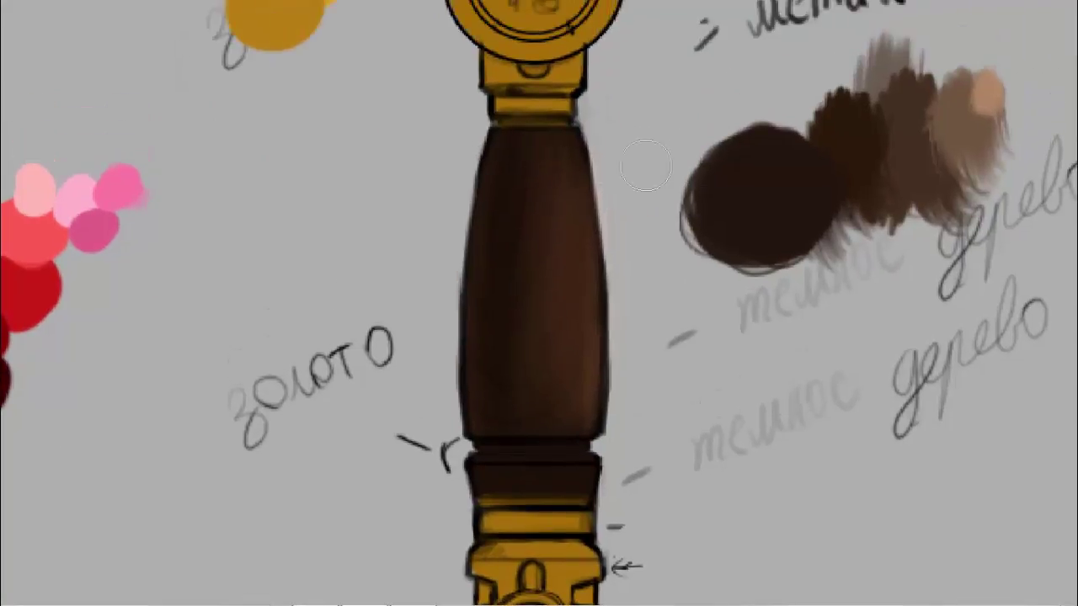
right_click(703, 161)
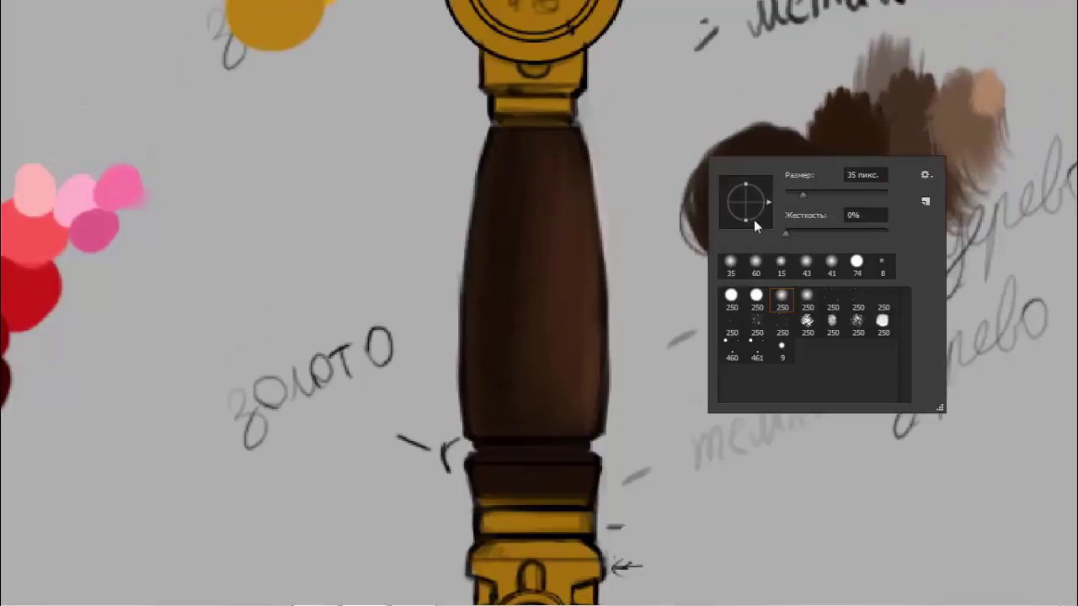
click(579, 250)
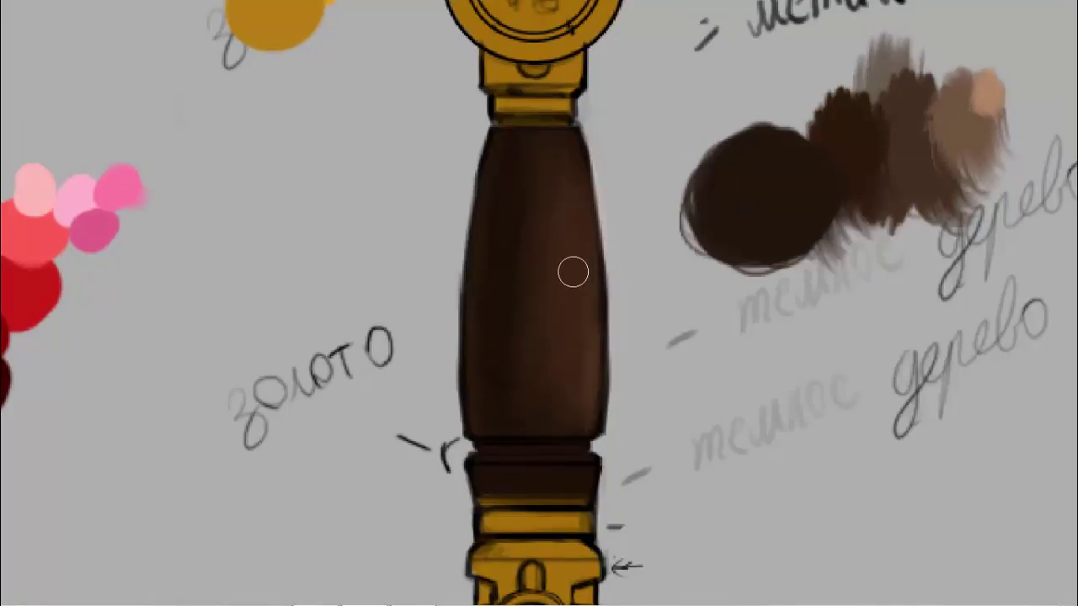
key(F6)
key(F6)
right_click(593, 206)
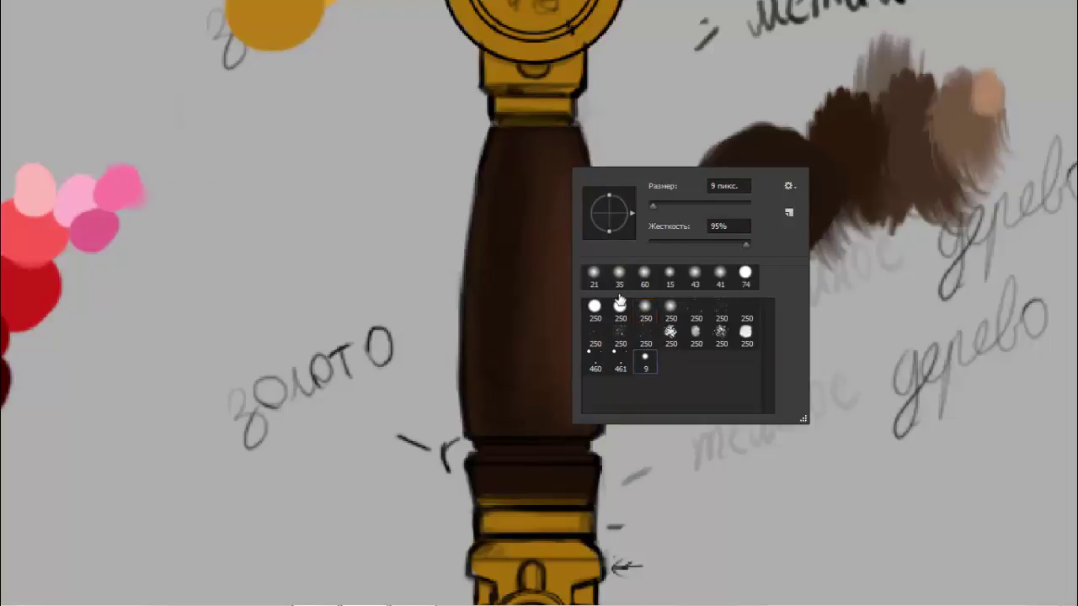
click(569, 160)
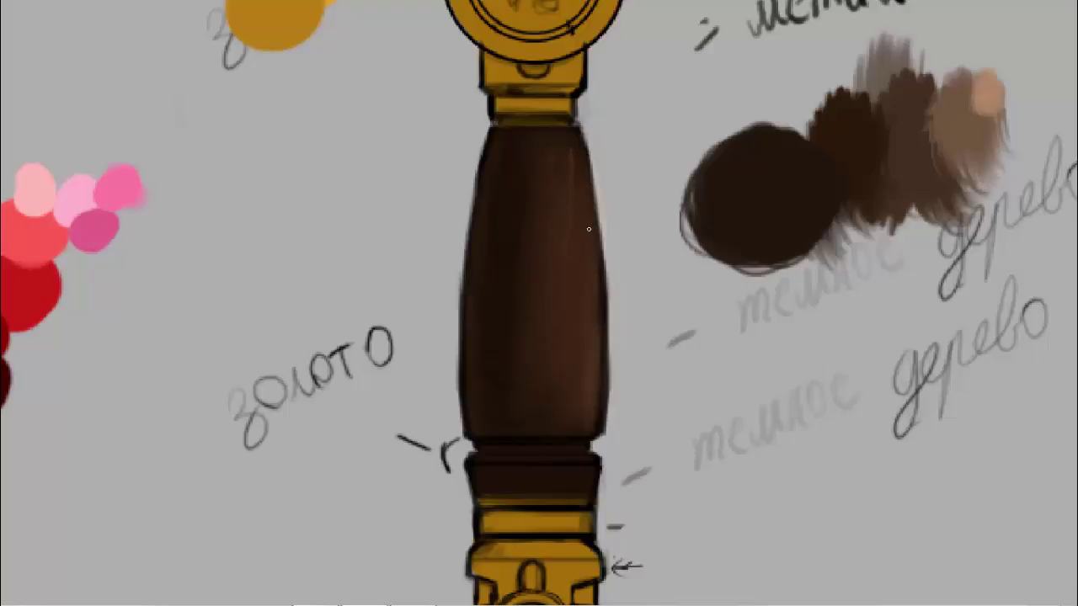
drag(578, 136, 590, 217)
drag(596, 268, 603, 408)
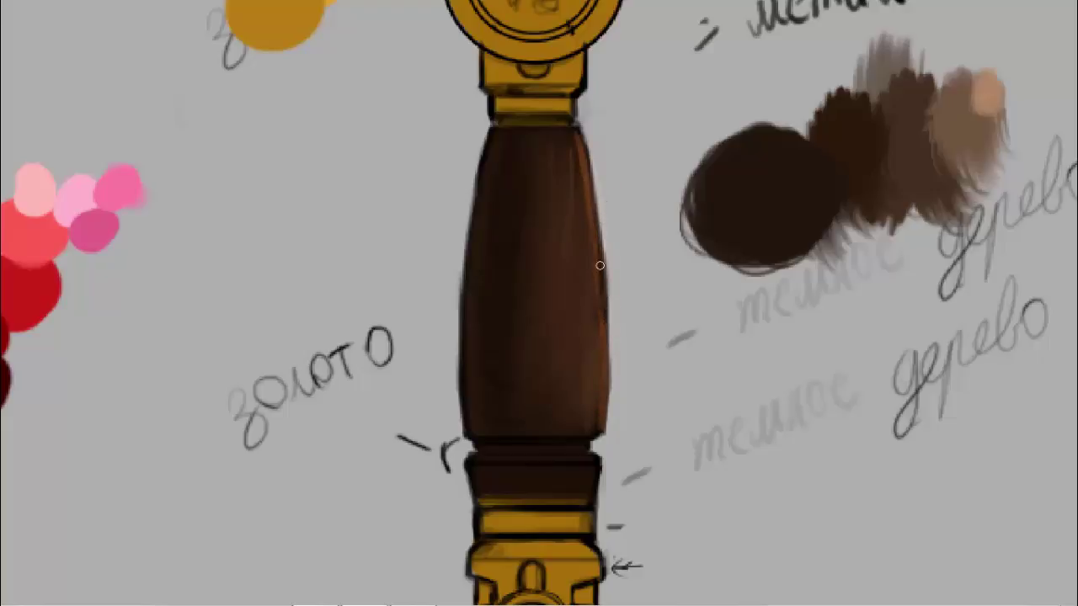
drag(599, 261, 600, 315)
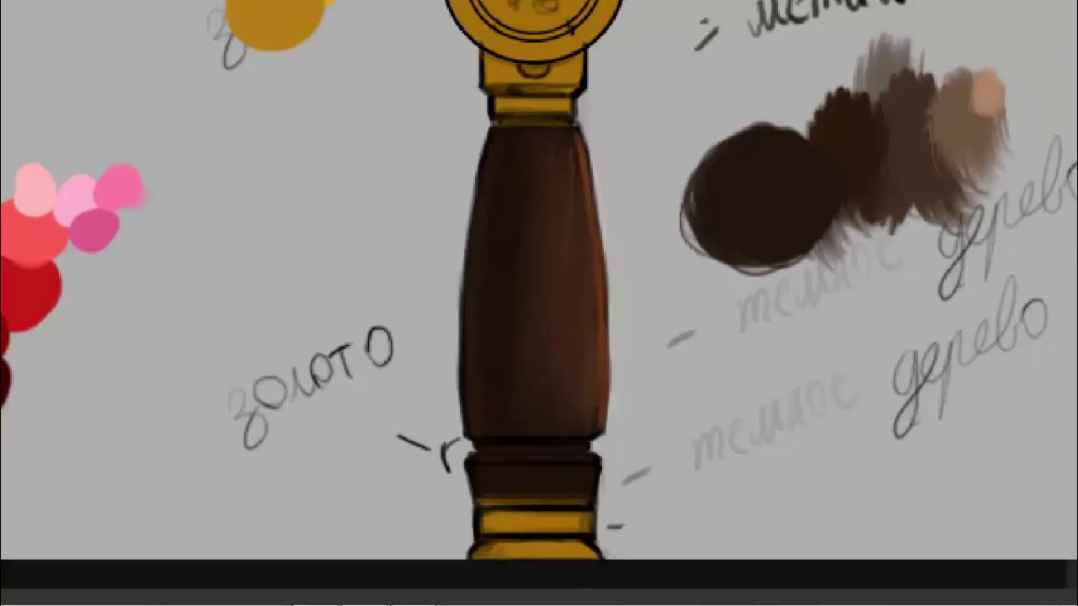
- Exit full-screen view and make the Скетч sketch layer visible again
key(f)
click(820, 396)
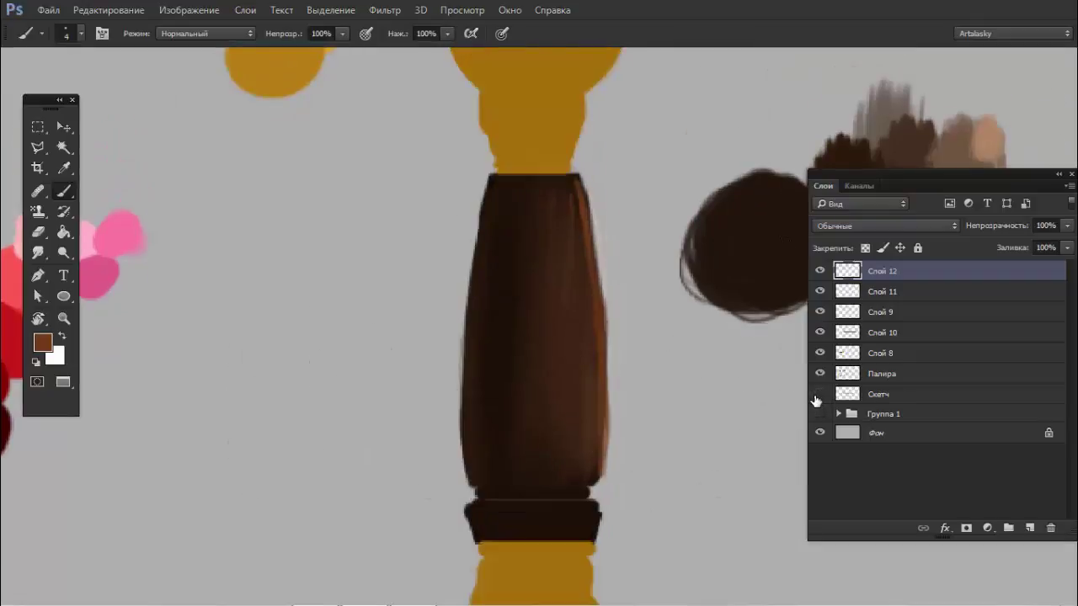
click(819, 395)
click(820, 395)
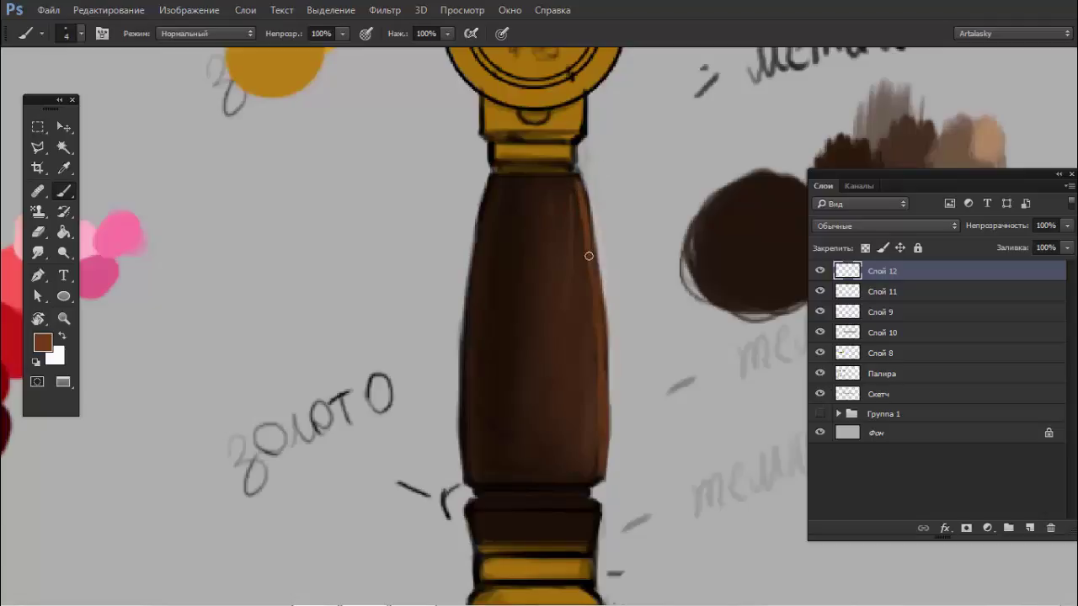
- Set the brush to size 10 and paint light and dark brown streaks on the grip's right edge
alt+click(947, 118)
right_click(578, 203)
text(10)
key(Return)
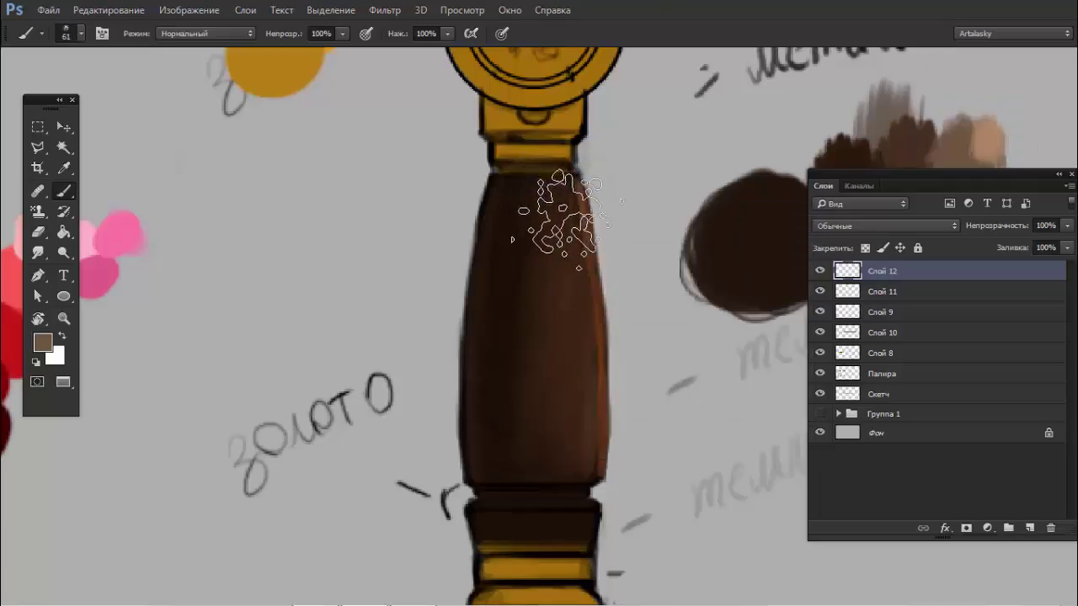
drag(579, 181, 587, 253)
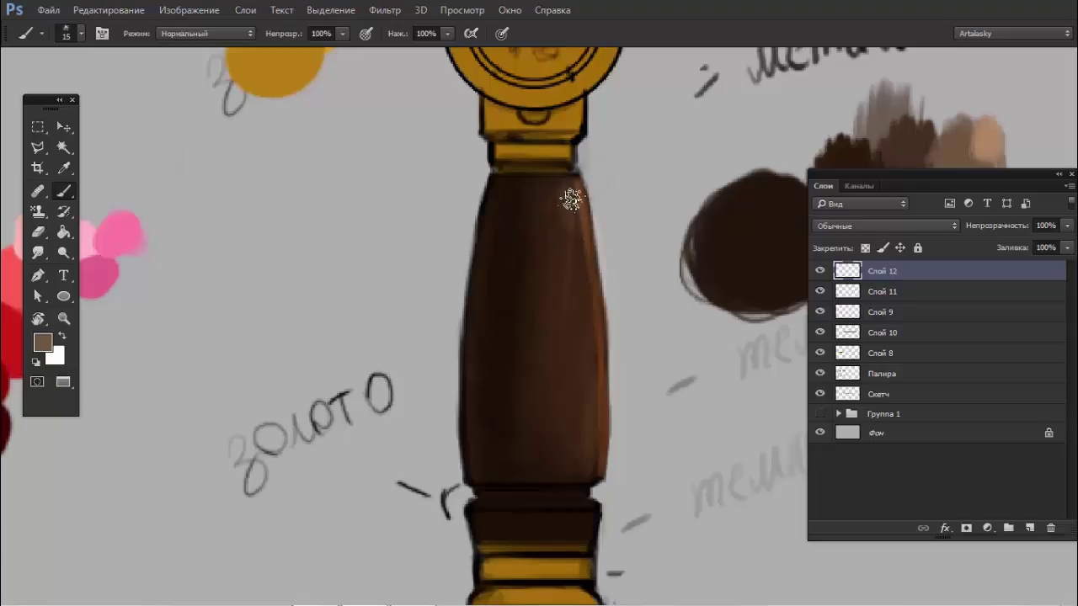
alt+click(848, 156)
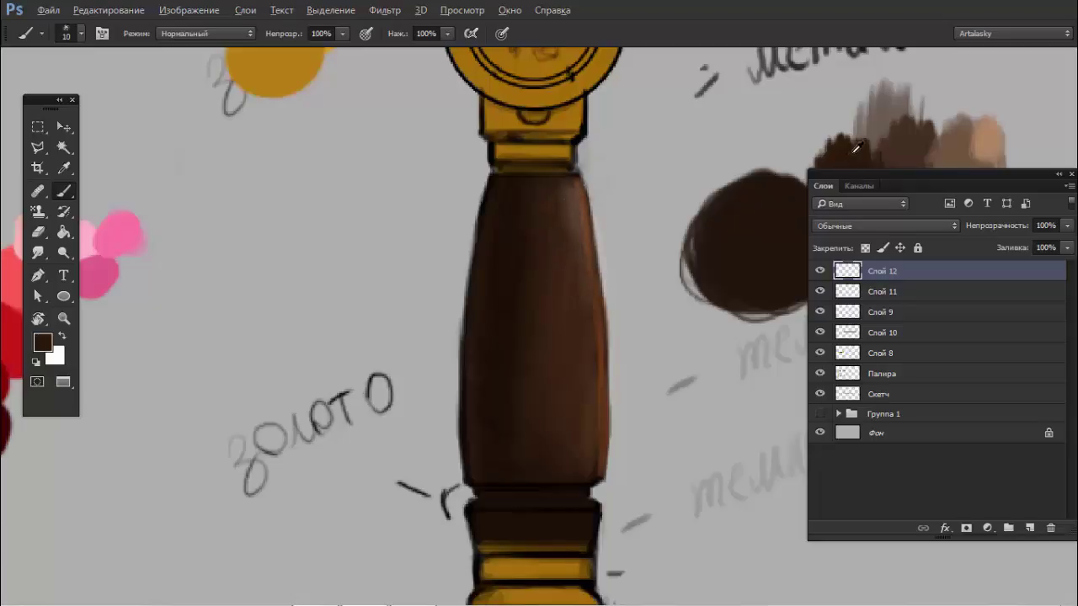
drag(580, 187, 582, 301)
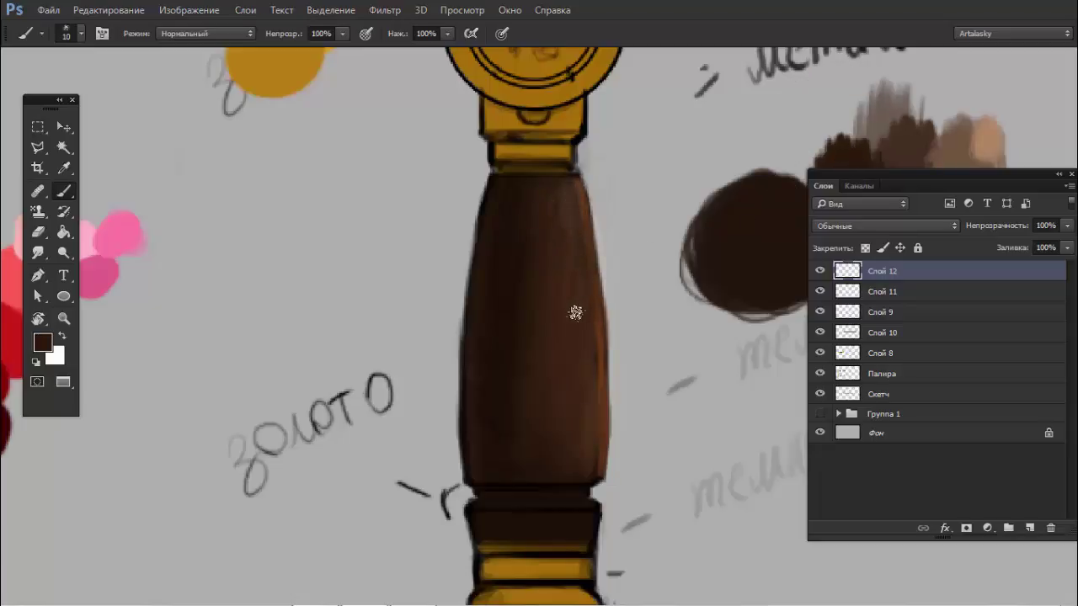
- Build up lighter brown strokes along the grip's right edge and centre-right
alt+click(574, 310)
key(F6)
key(F6)
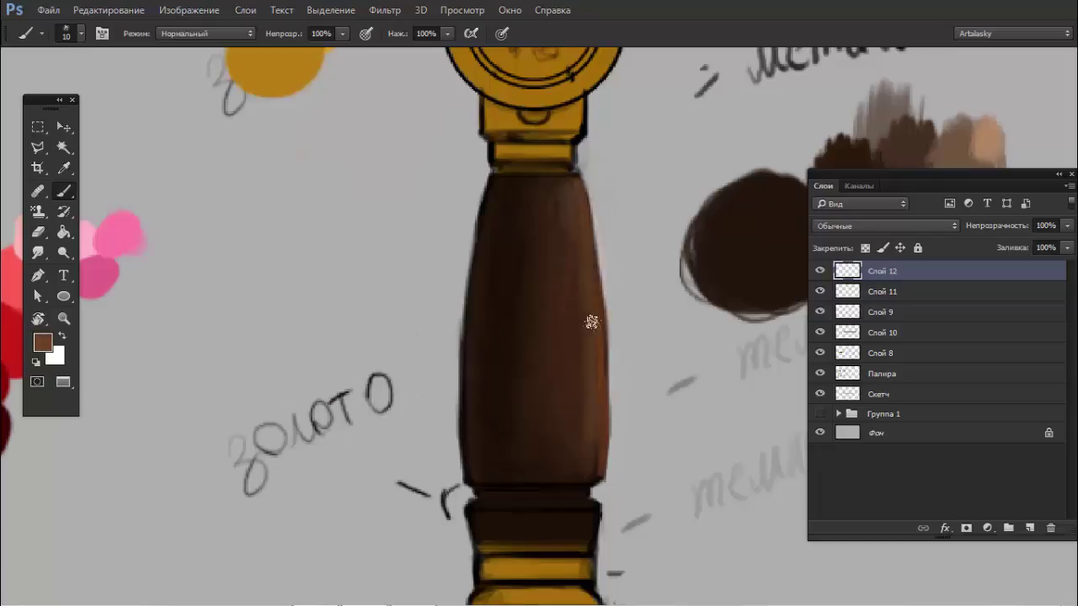
drag(590, 320, 584, 452)
drag(582, 329, 571, 473)
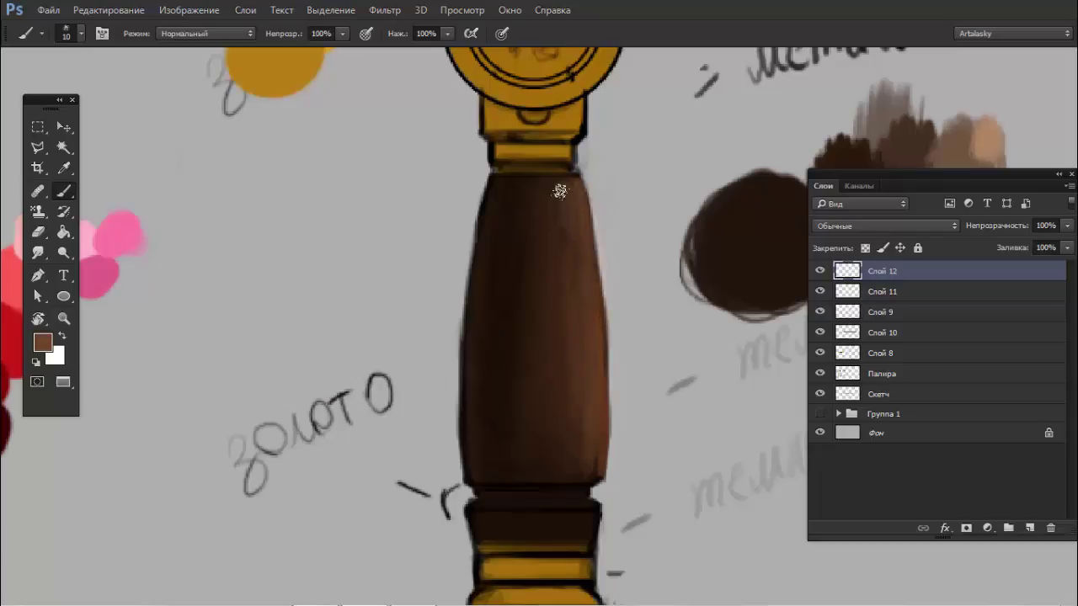
drag(558, 187, 558, 481)
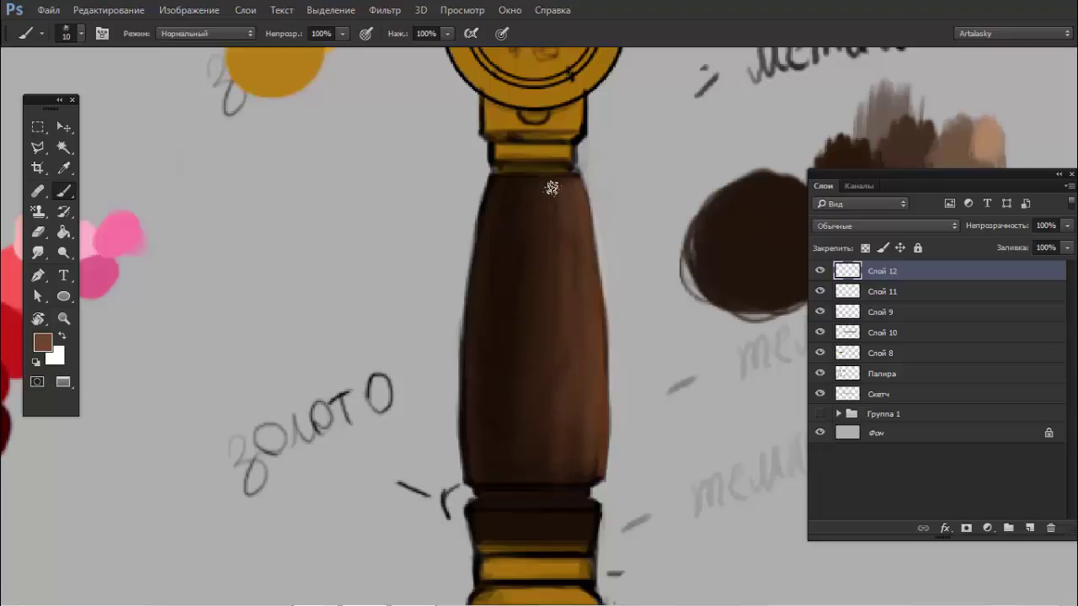
- Sample browns and soften the grip's left edge with a size 8 brush
alt+click(509, 274)
alt+click(845, 145)
alt+click(581, 293)
drag(455, 487, 461, 379)
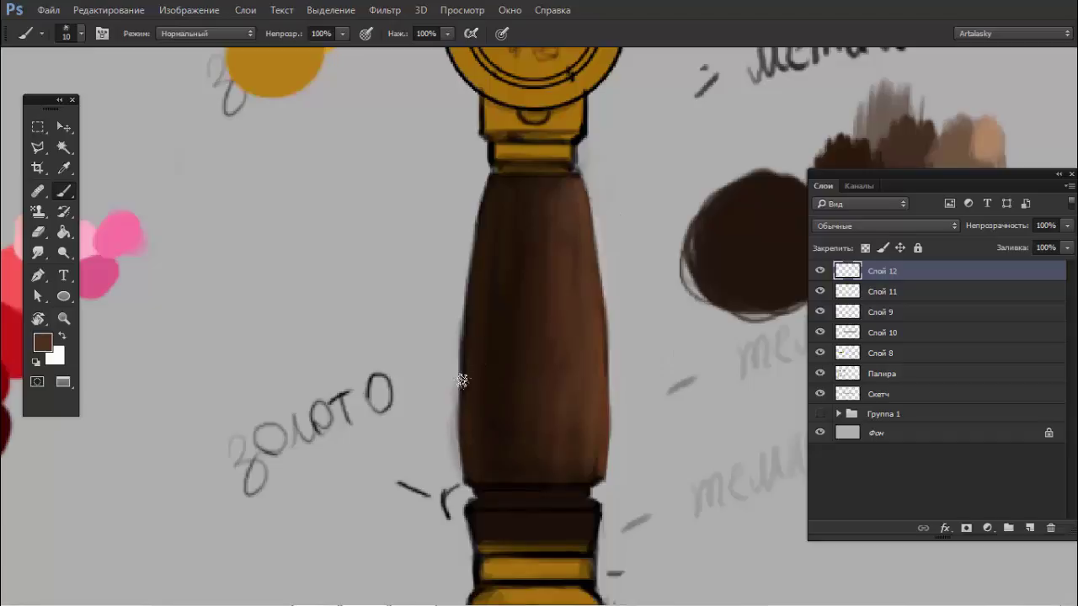
alt+click(601, 305)
key(bracketleft)
key(bracketleft)
drag(463, 434, 464, 364)
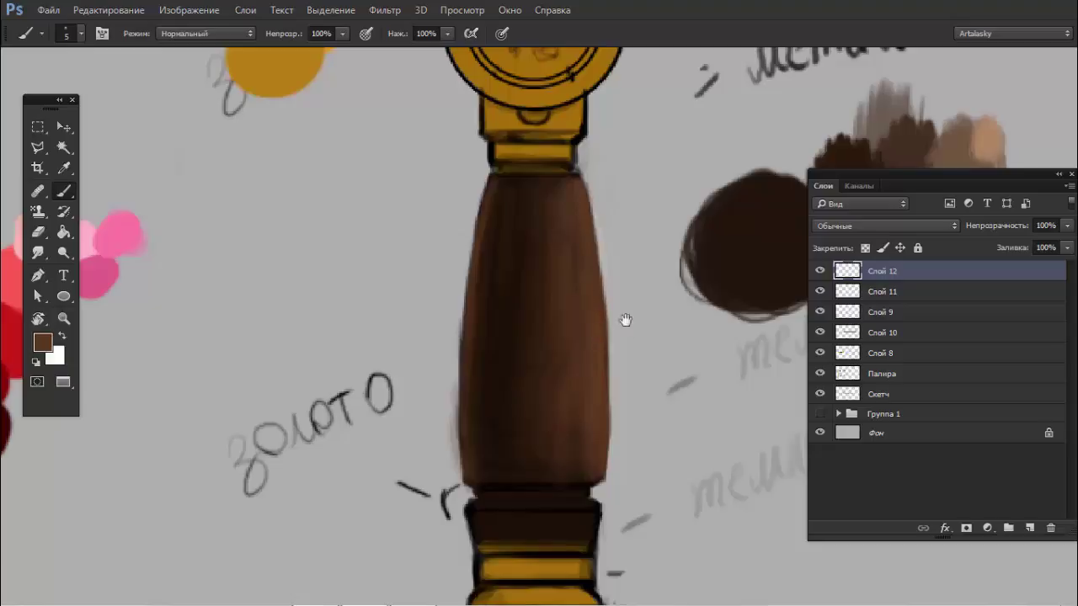
drag(626, 320, 611, 326)
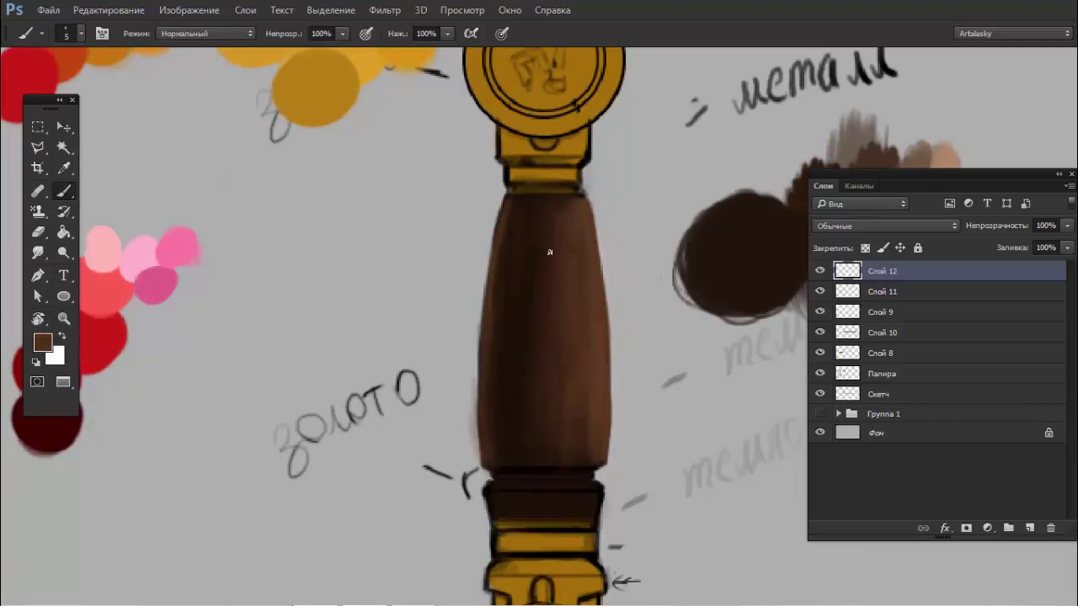
- Choose a darker, duller brown in the Color panel
alt+click(534, 326)
key(F6)
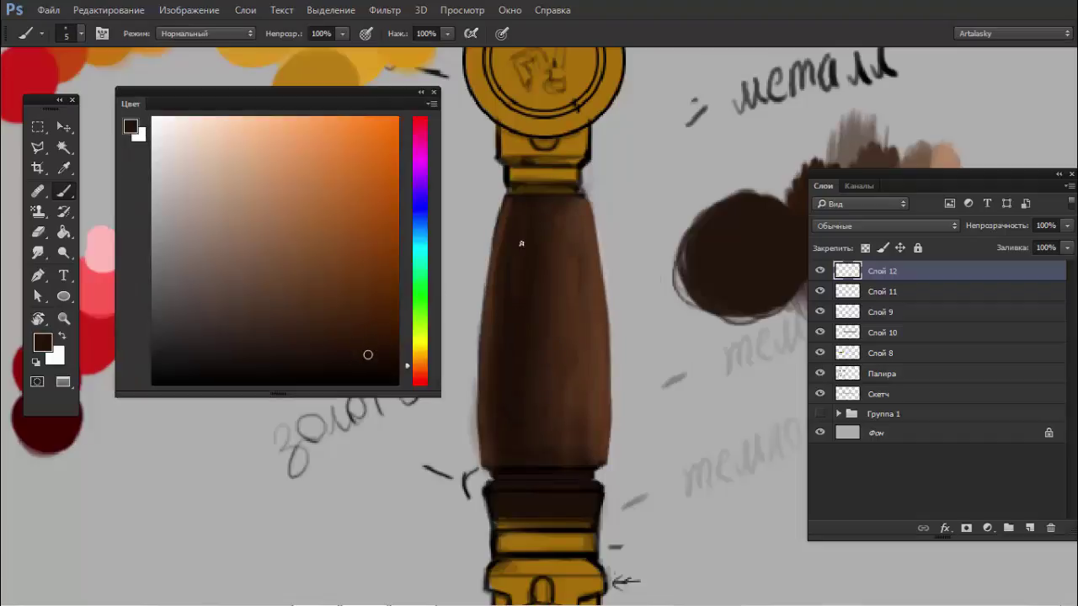
key(F6)
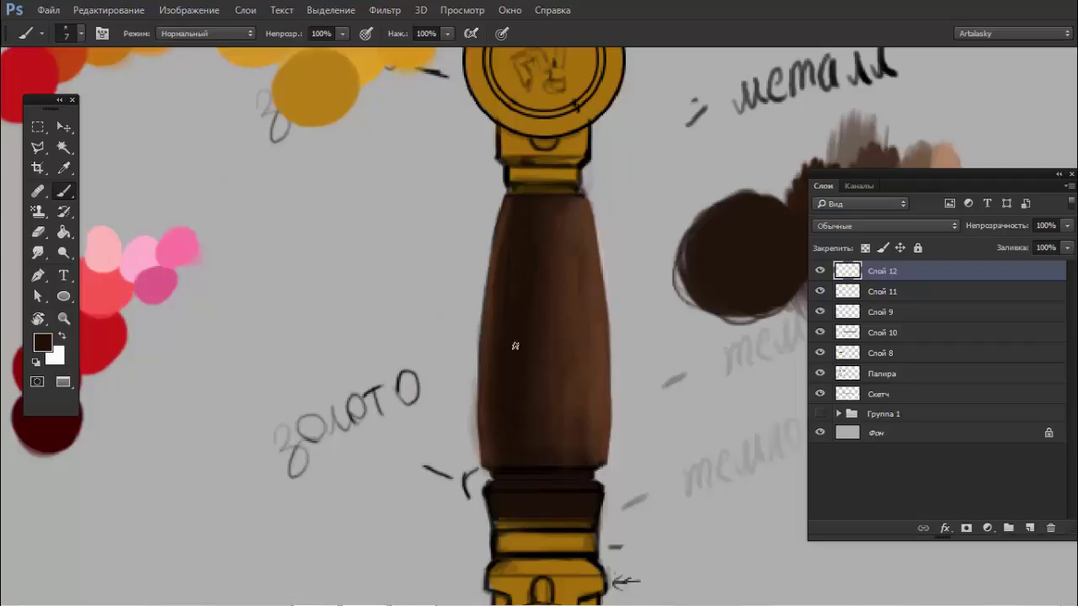
key(F6)
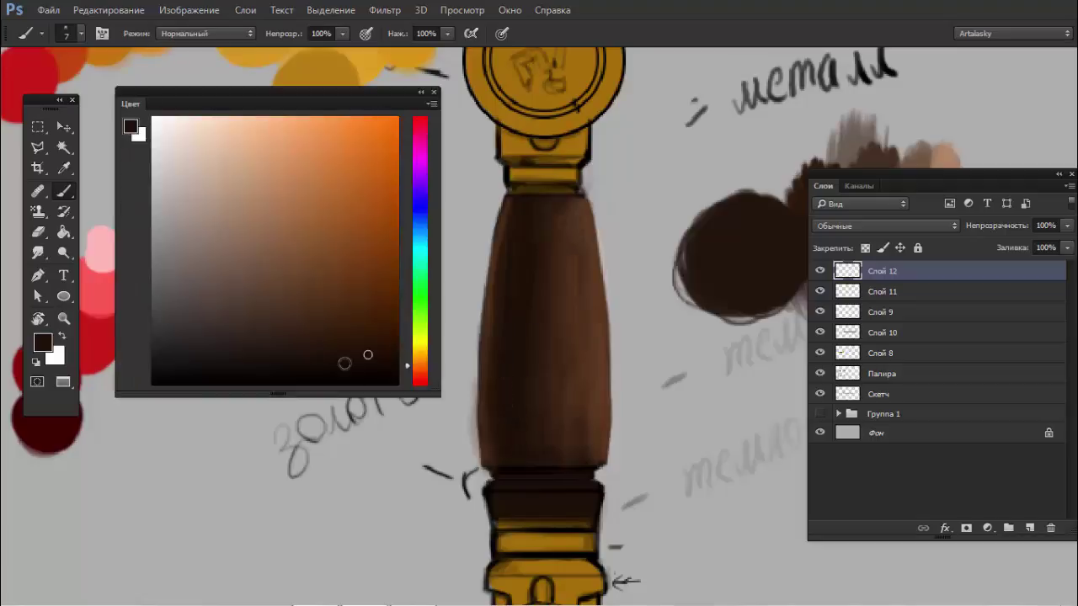
drag(366, 354, 312, 371)
key(F6)
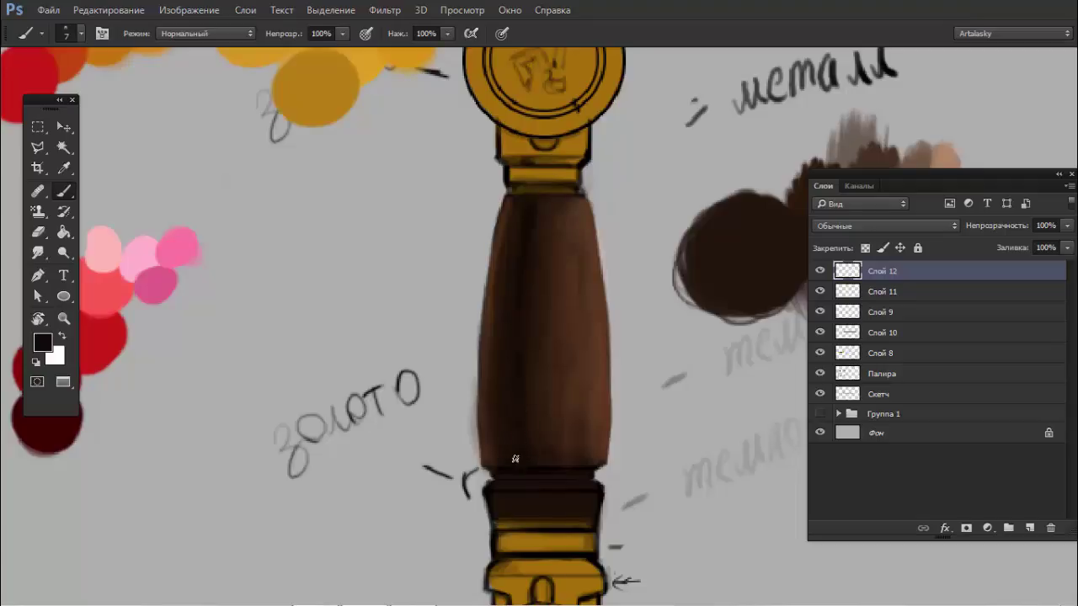
- Switch to a soft round brush at size 29 px
right_click(548, 241)
click(620, 368)
drag(665, 267, 653, 267)
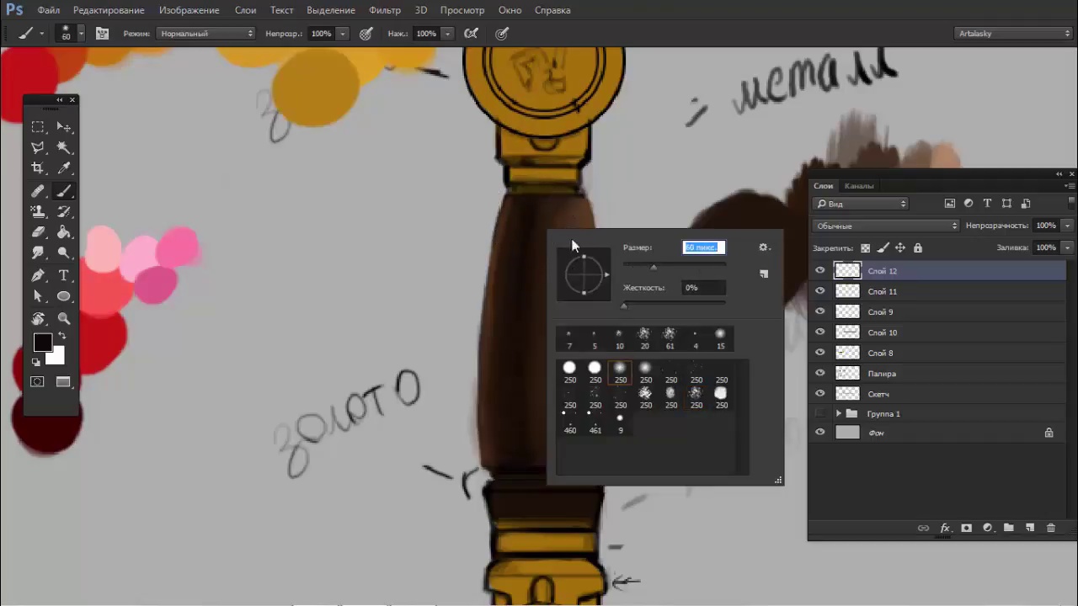
text(29)
key(Return)
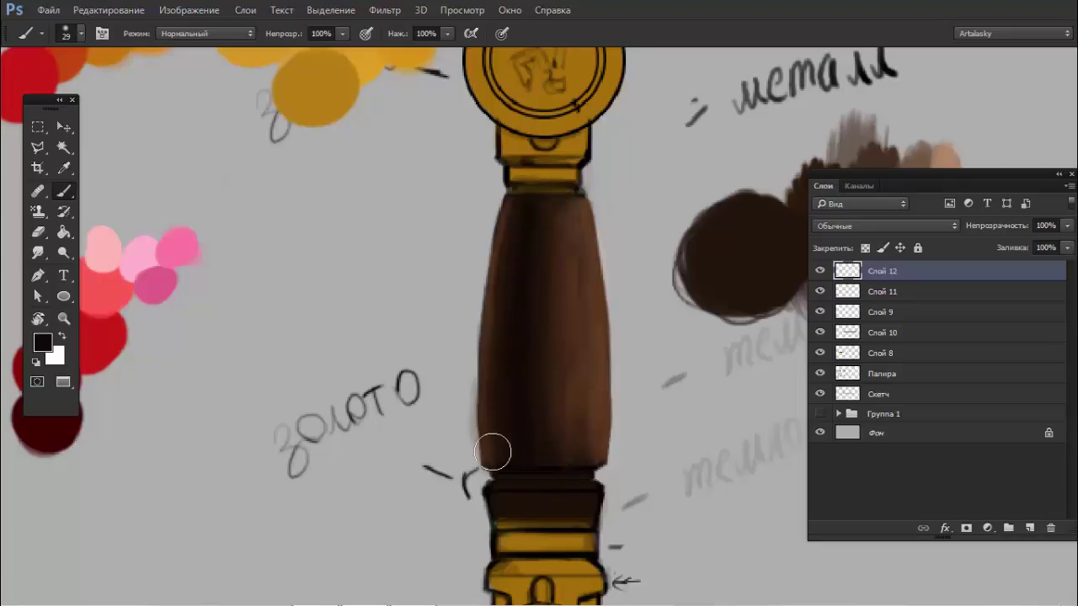
mouse_move(544, 304)
mouse_down()
mouse_move(450, 313)
mouse_move(512, 298)
mouse_move(553, 253)
mouse_up()
alt+click(557, 258)
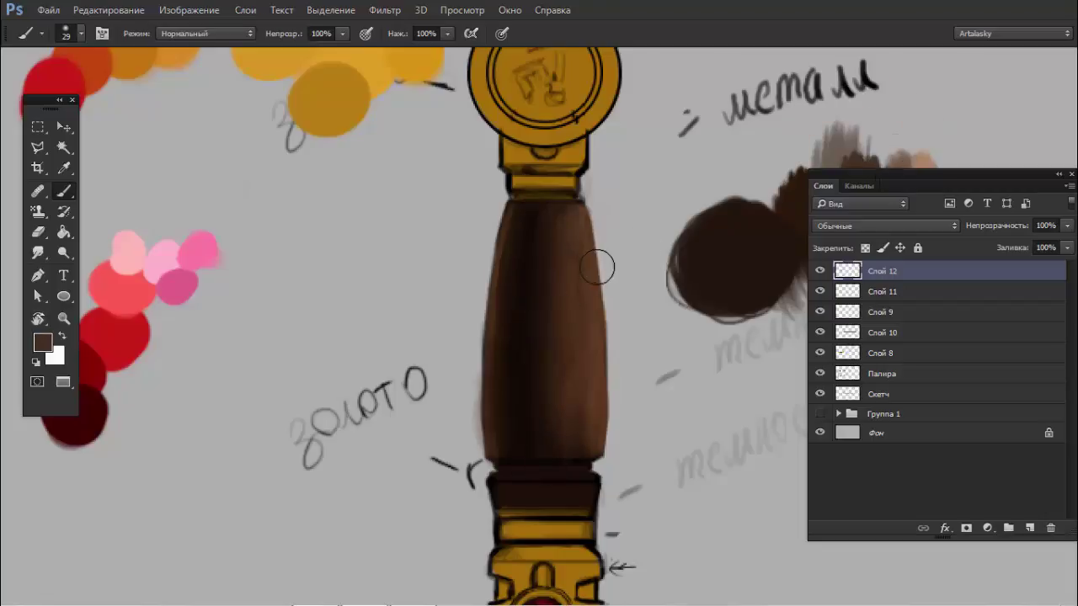
- Paint progressively darker brown shading strokes down the centre of the grip
key(F6)
click(289, 248)
key(F6)
key(F6)
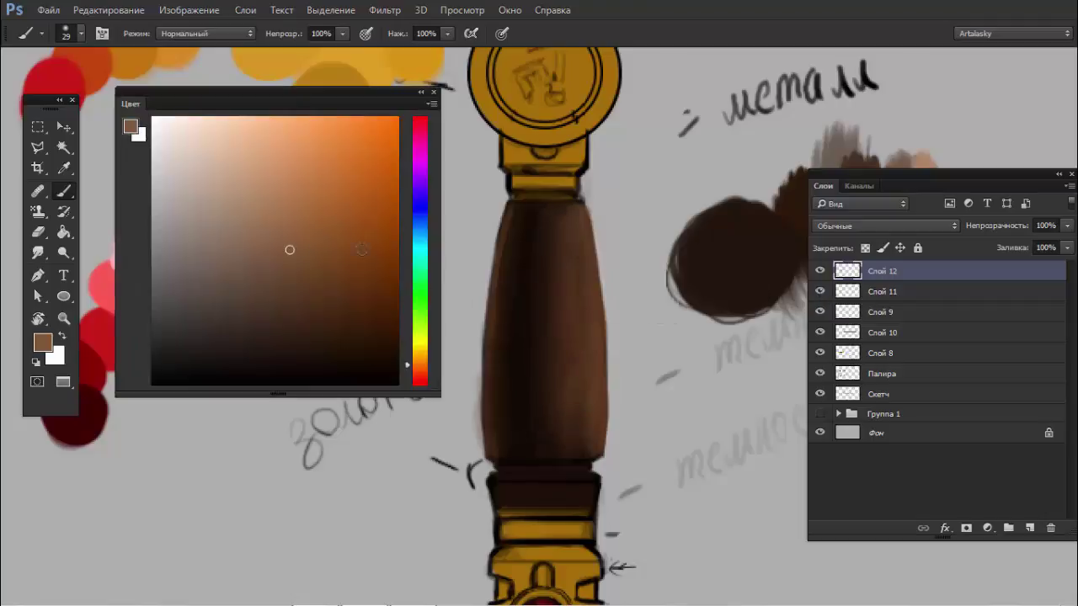
click(330, 285)
drag(549, 248, 549, 404)
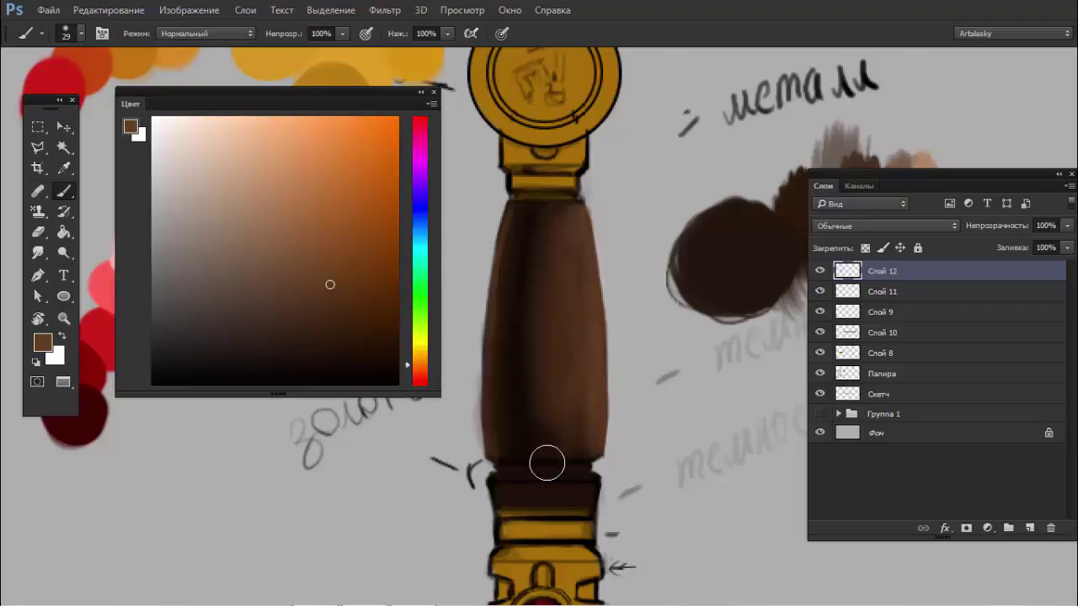
click(349, 312)
drag(543, 244, 543, 438)
click(357, 331)
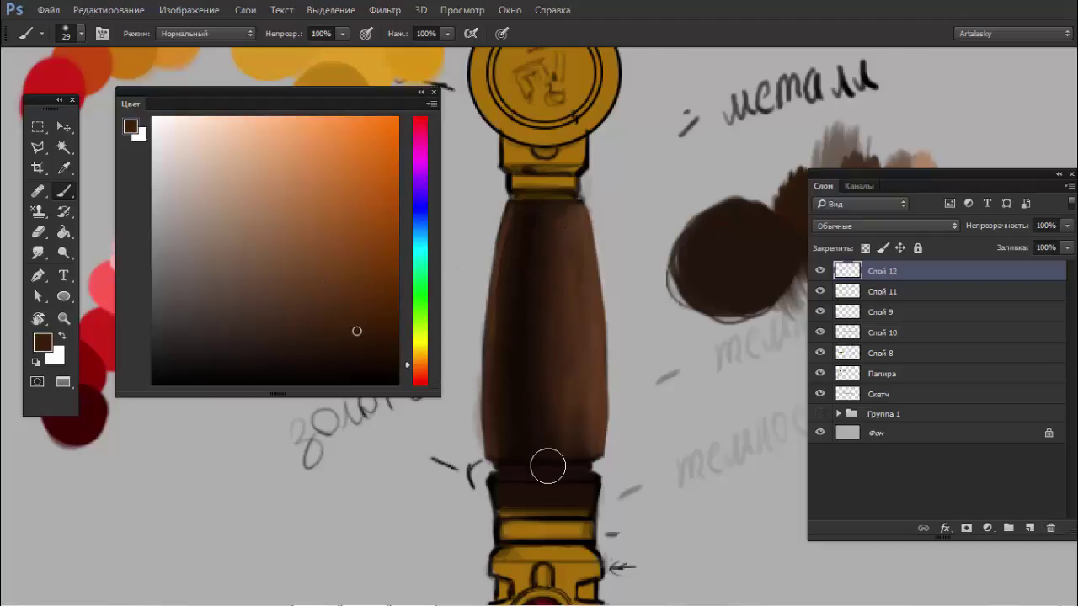
drag(562, 248, 534, 440)
drag(569, 230, 578, 441)
- Darken the grip's right edge to its bottom and lighten the middle of the shaft
click(344, 312)
drag(581, 244, 584, 363)
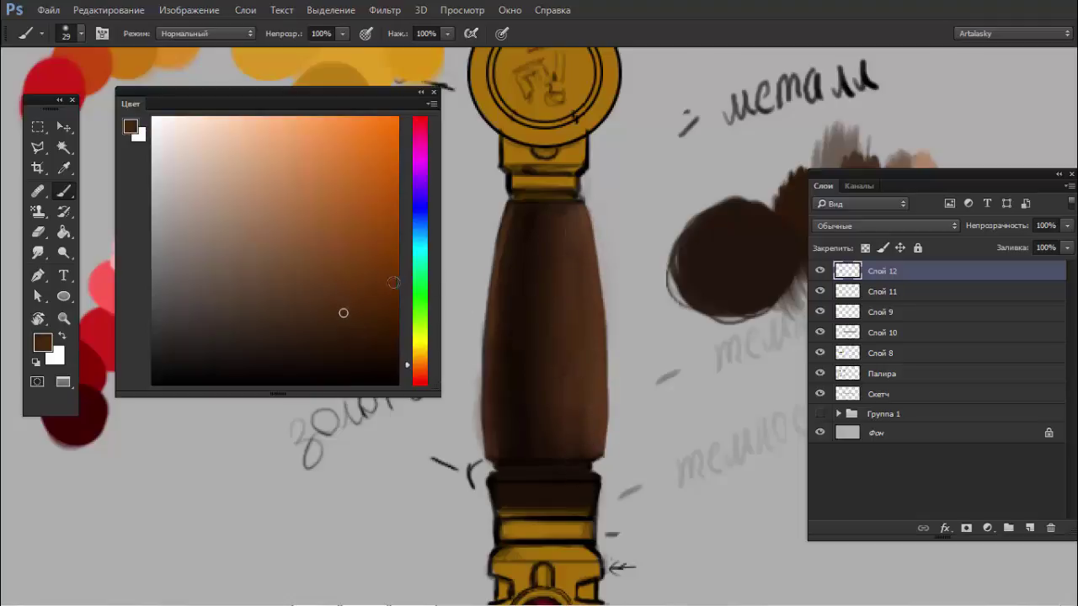
click(375, 297)
drag(581, 244, 595, 438)
drag(532, 231, 519, 491)
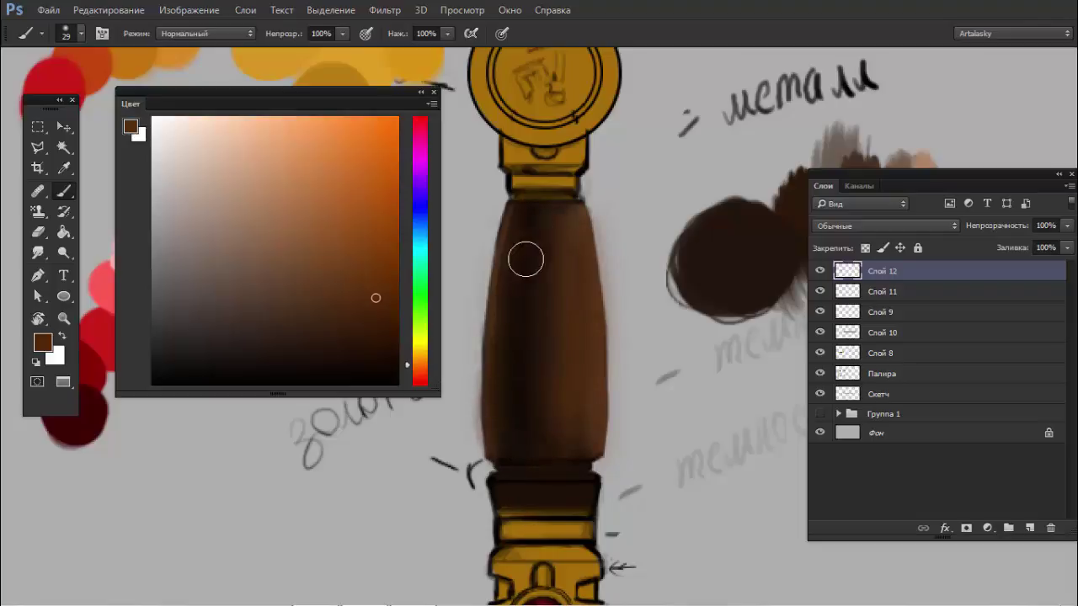
- Mix a saturated golden orange-brown and paint it down the wooden grip
scroll(513, 336, down, 2)
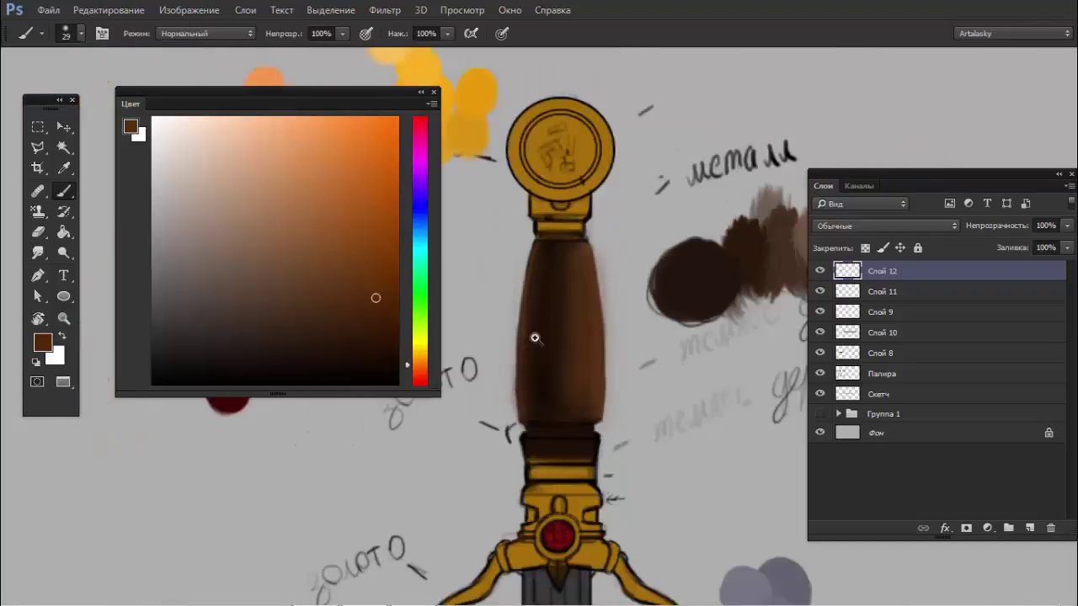
scroll(534, 337, down, 2)
scroll(534, 337, up, 2)
scroll(593, 255, up, 1)
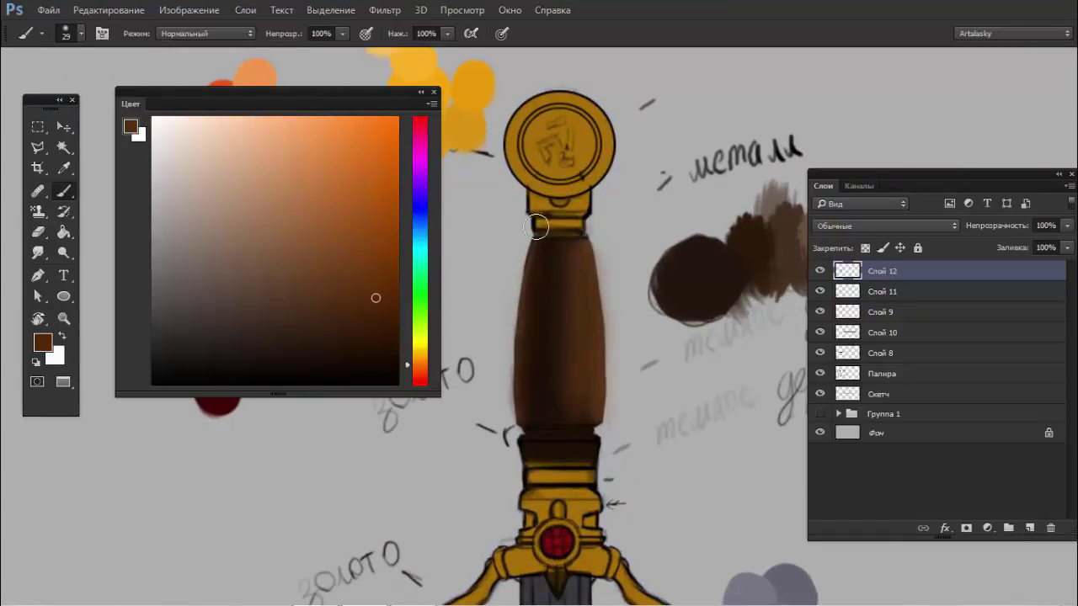
click(326, 271)
click(292, 272)
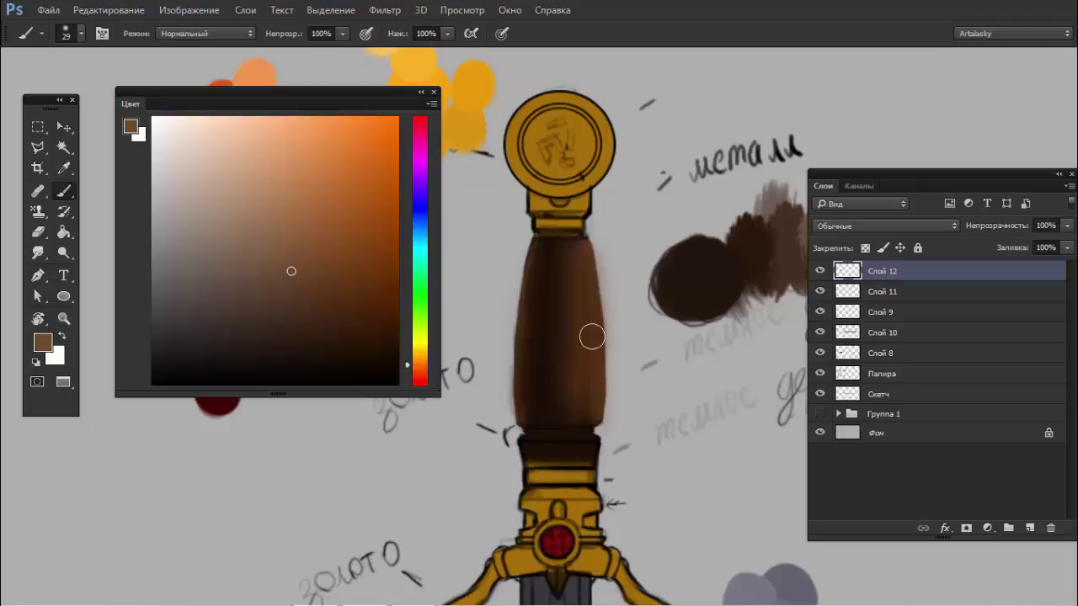
drag(356, 242, 367, 241)
click(419, 360)
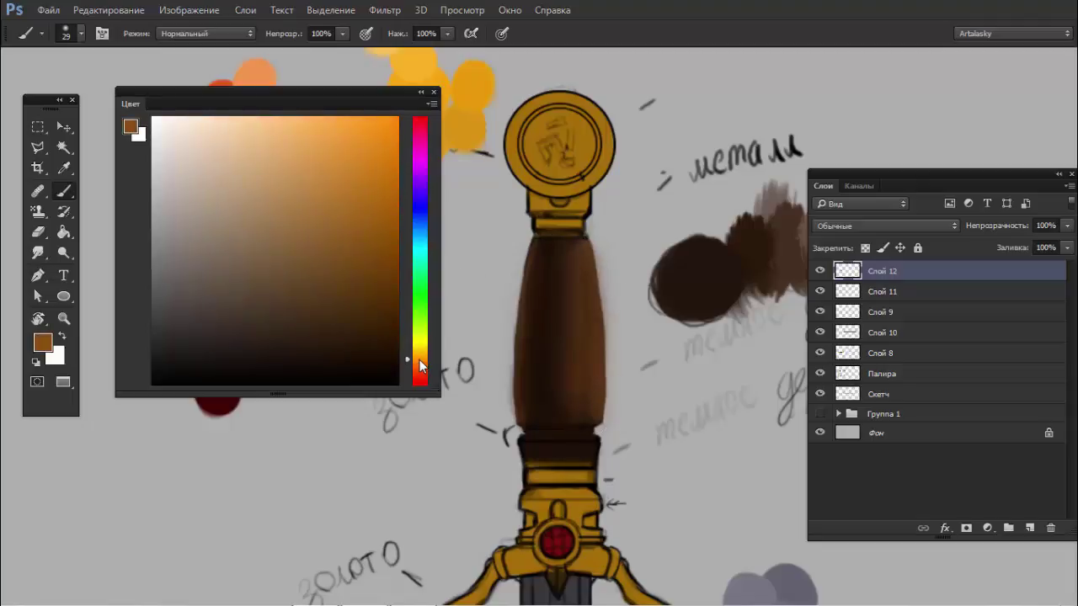
drag(585, 249, 569, 357)
- Switch to a smaller brush preset at size 5 with a very dark brown
right_click(589, 294)
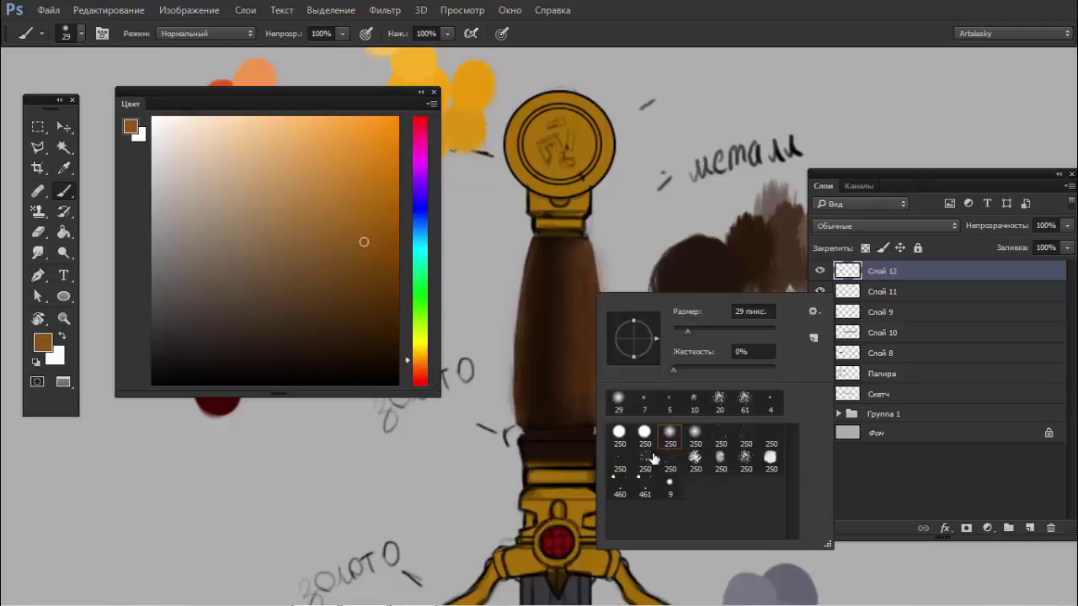
click(669, 493)
click(582, 265)
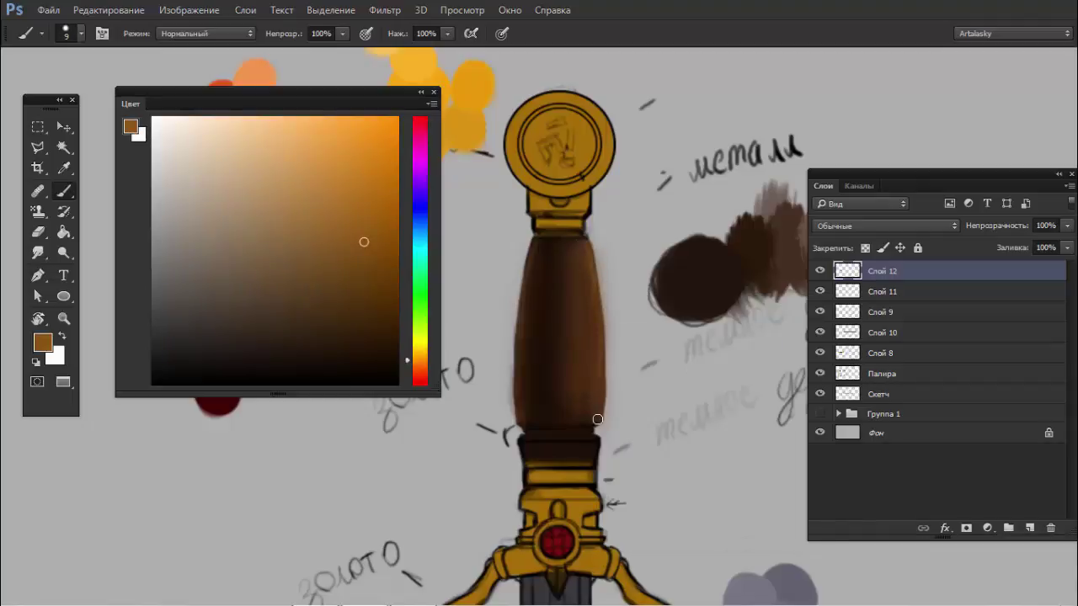
scroll(608, 331, up, 2)
key(x)
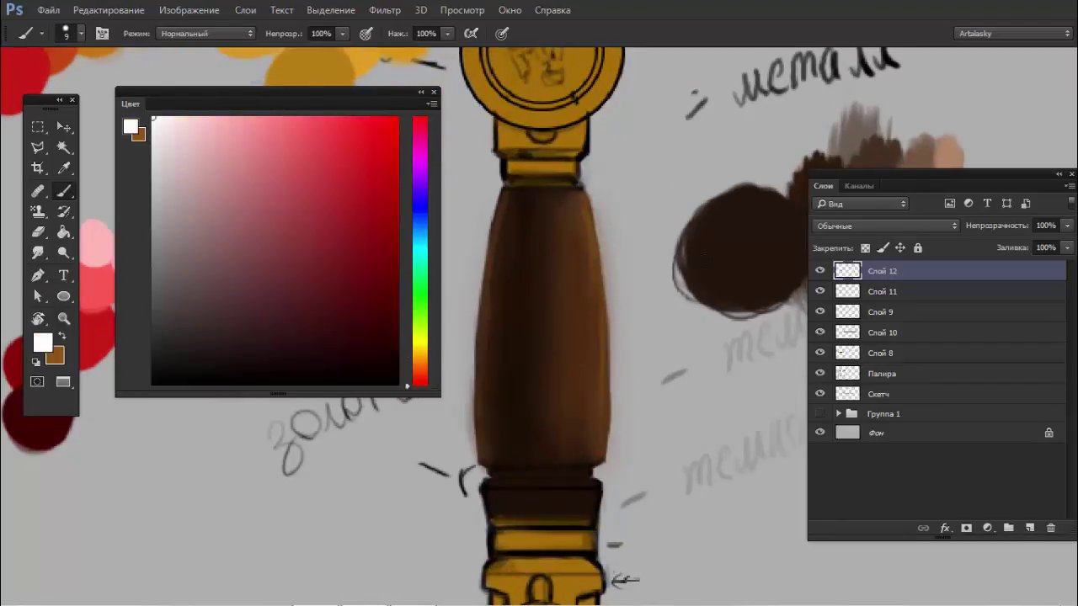
alt+click(733, 249)
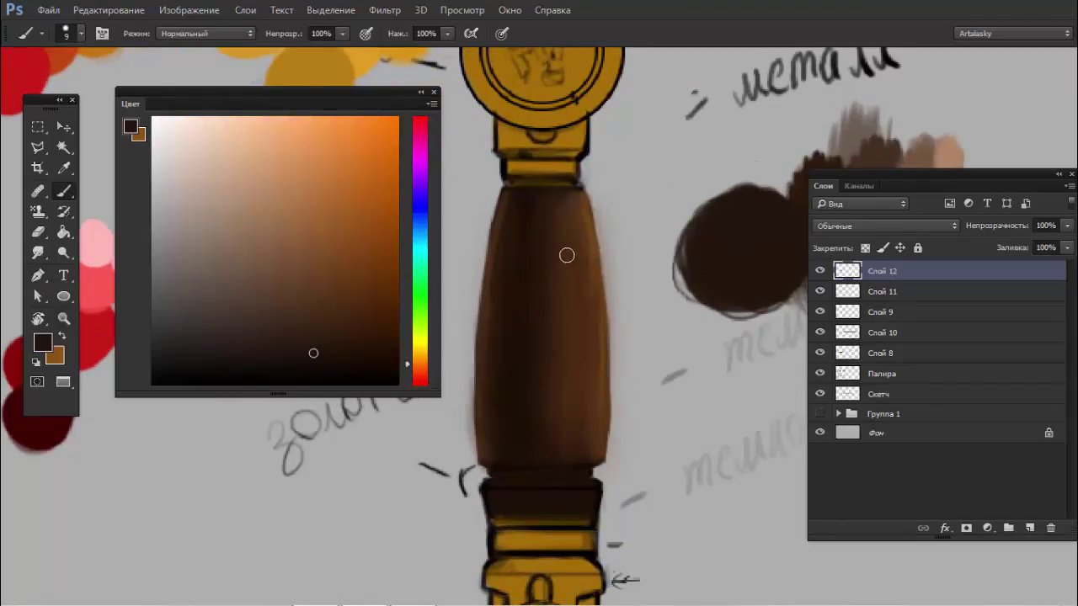
key(bracketleft)
key(bracketleft)
key(bracketleft)
click(365, 370)
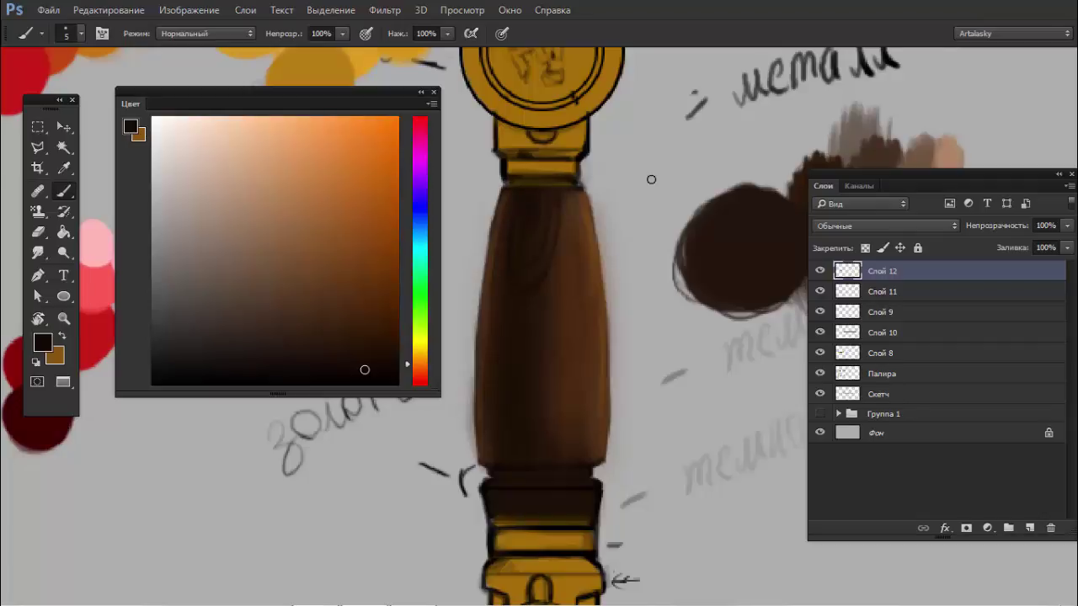
- Sketch an eye-shaped wood knot with a dark centre beside the grip
mouse_move(648, 130)
mouse_down()
mouse_move(649, 210)
mouse_move(631, 181)
mouse_up()
mouse_move(644, 229)
mouse_down()
mouse_move(637, 146)
mouse_move(633, 192)
mouse_up()
mouse_move(648, 117)
mouse_down()
mouse_move(639, 163)
mouse_move(655, 263)
mouse_up()
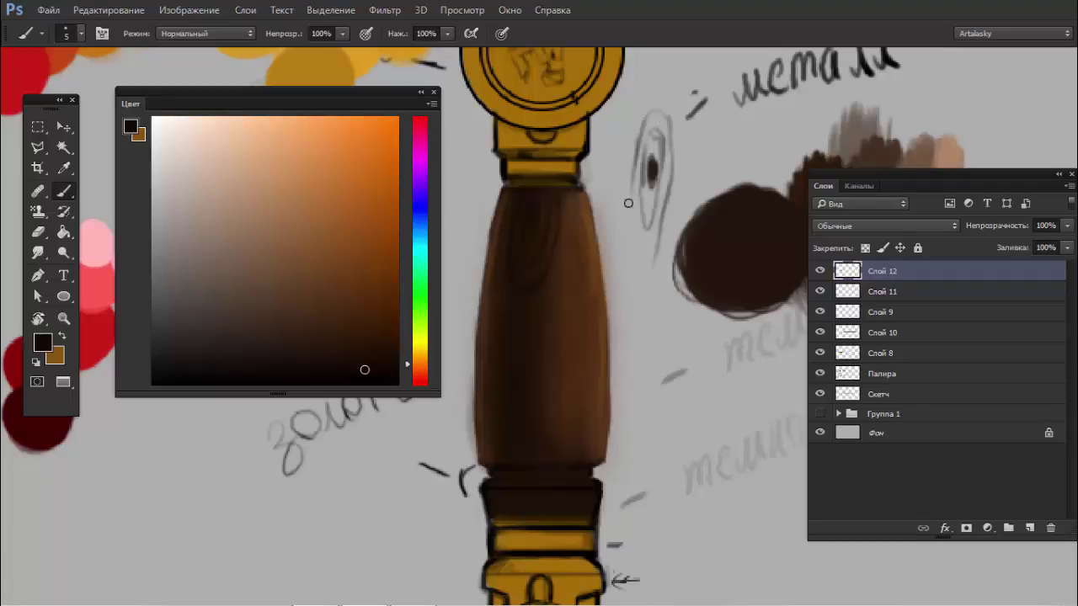
mouse_move(630, 187)
mouse_down()
mouse_move(646, 280)
mouse_move(632, 240)
mouse_up()
mouse_move(674, 108)
mouse_down()
mouse_move(676, 205)
mouse_move(654, 318)
mouse_up()
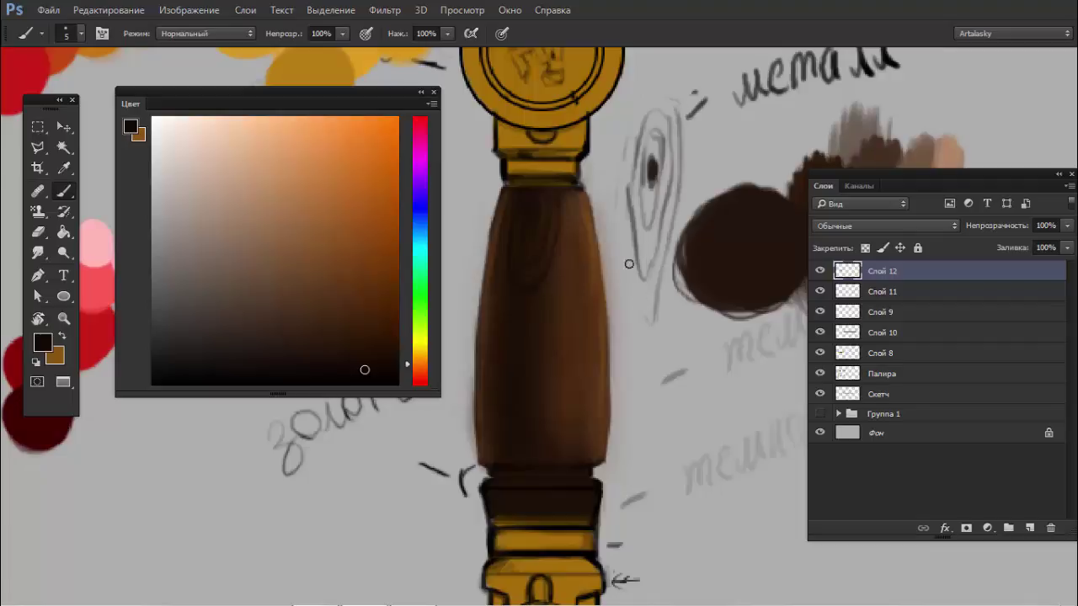
drag(615, 187, 643, 313)
mouse_move(634, 142)
mouse_down()
mouse_move(647, 318)
mouse_move(613, 188)
mouse_move(649, 84)
mouse_move(672, 68)
mouse_move(641, 101)
mouse_up()
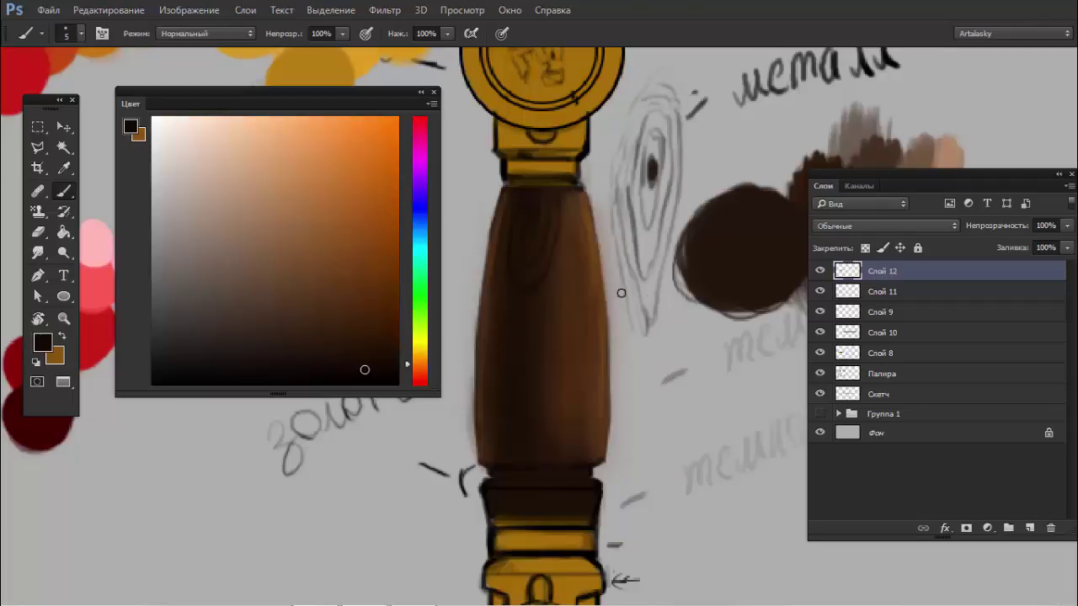
- Lock transparent pixels on Слой 12 and clear the stray selection before painting
key(l)
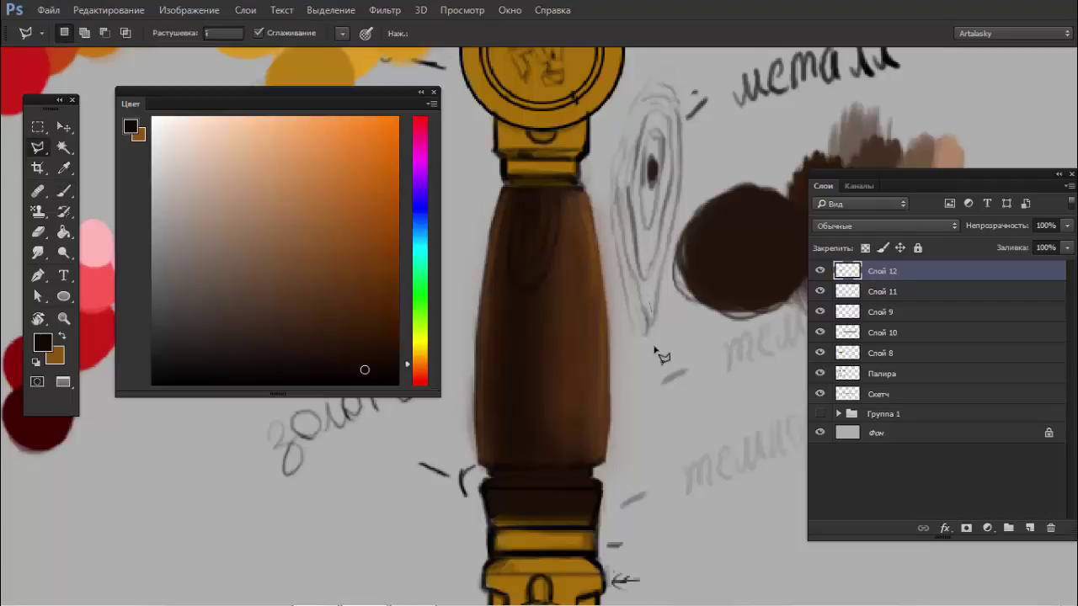
key(slash)
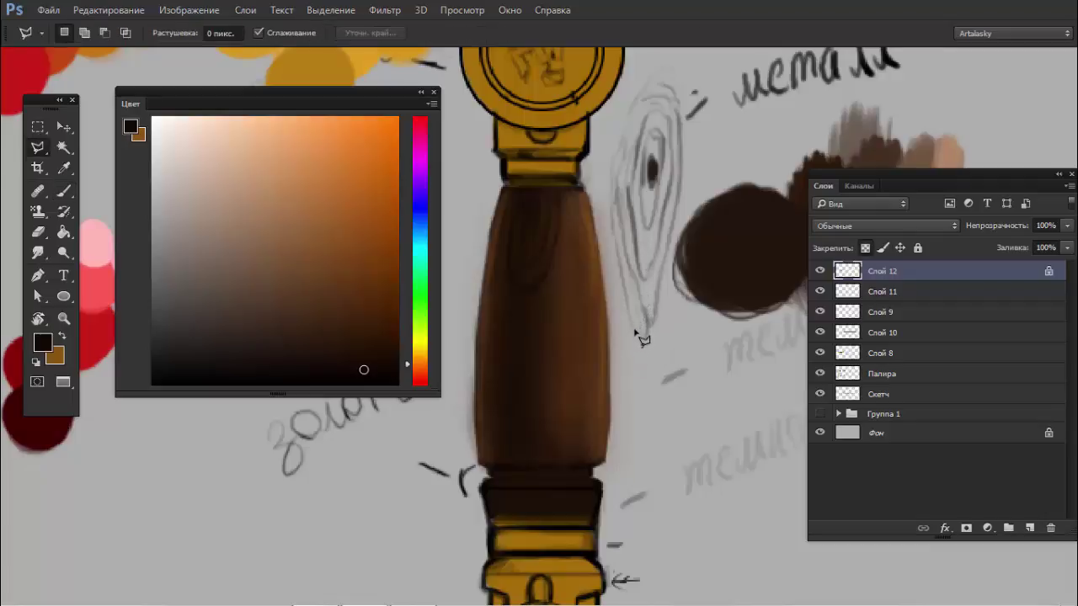
key(shift+l)
key(shift+l)
mouse_move(647, 355)
mouse_down()
mouse_move(604, 190)
mouse_move(676, 220)
mouse_move(649, 389)
mouse_up()
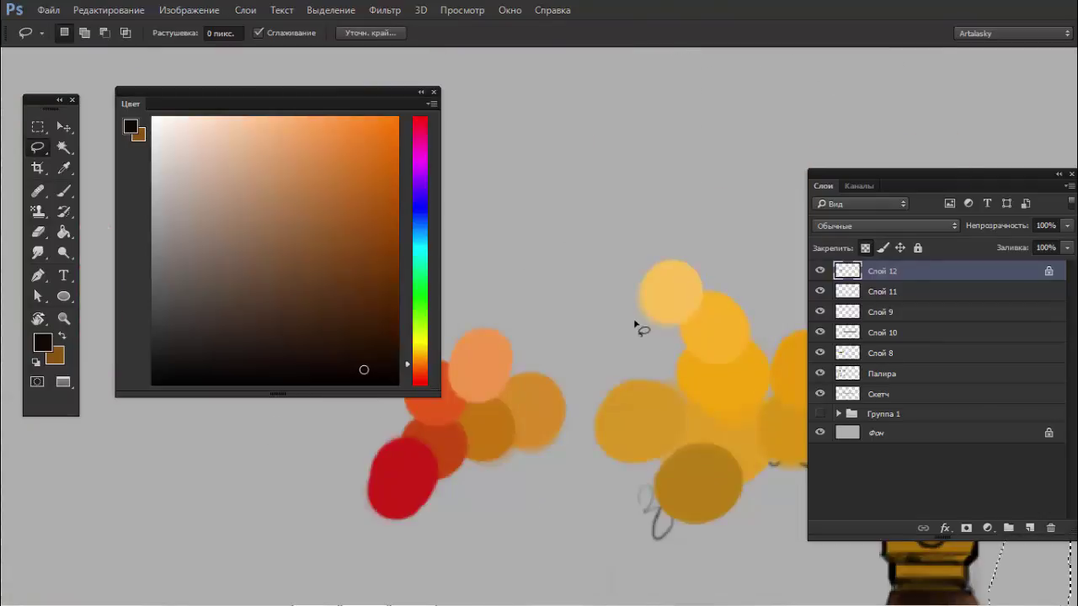
drag(722, 332, 567, 115)
mouse_move(687, 539)
mouse_down()
mouse_move(687, 276)
mouse_move(572, 320)
mouse_up()
key(ctrl+d)
key(b)
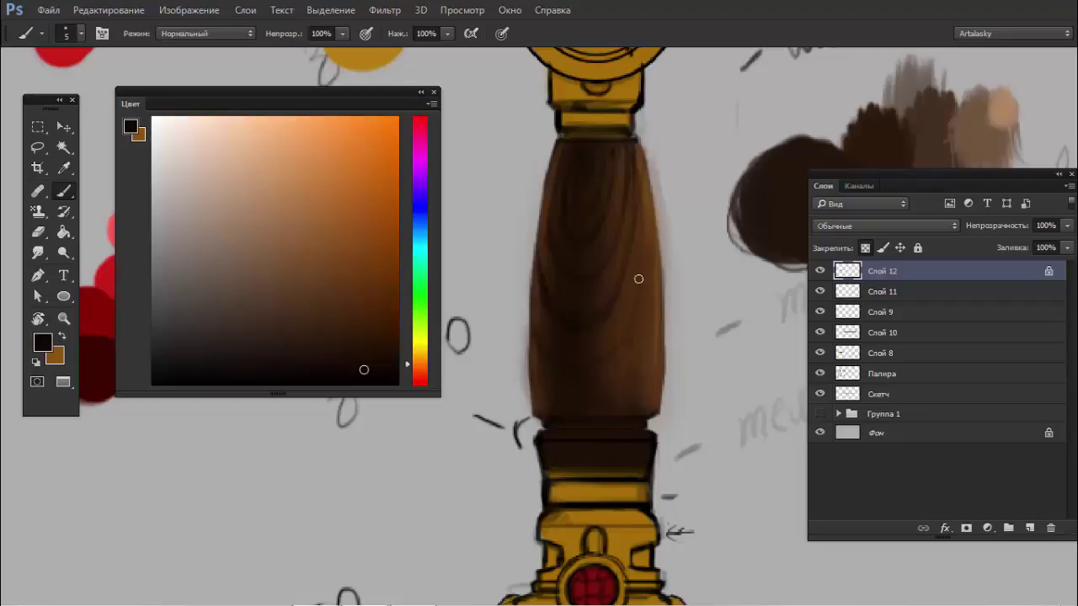
- Paint thin dark grain lines along the grip's edges, unlock Слой 12, and add Слой 13
drag(645, 189, 645, 239)
drag(540, 337, 535, 326)
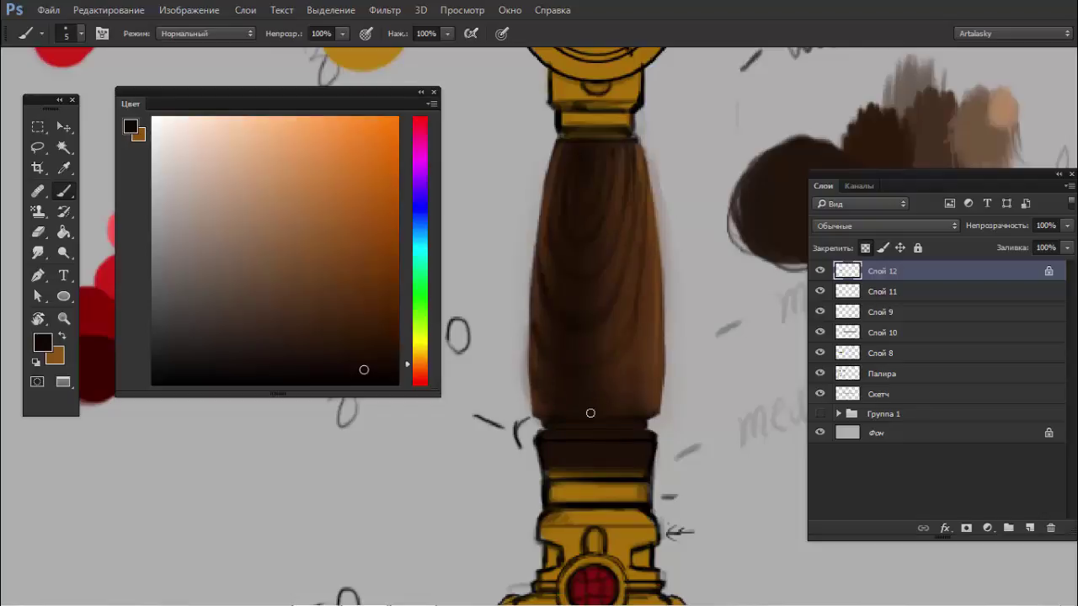
drag(640, 365, 652, 274)
drag(641, 150, 624, 394)
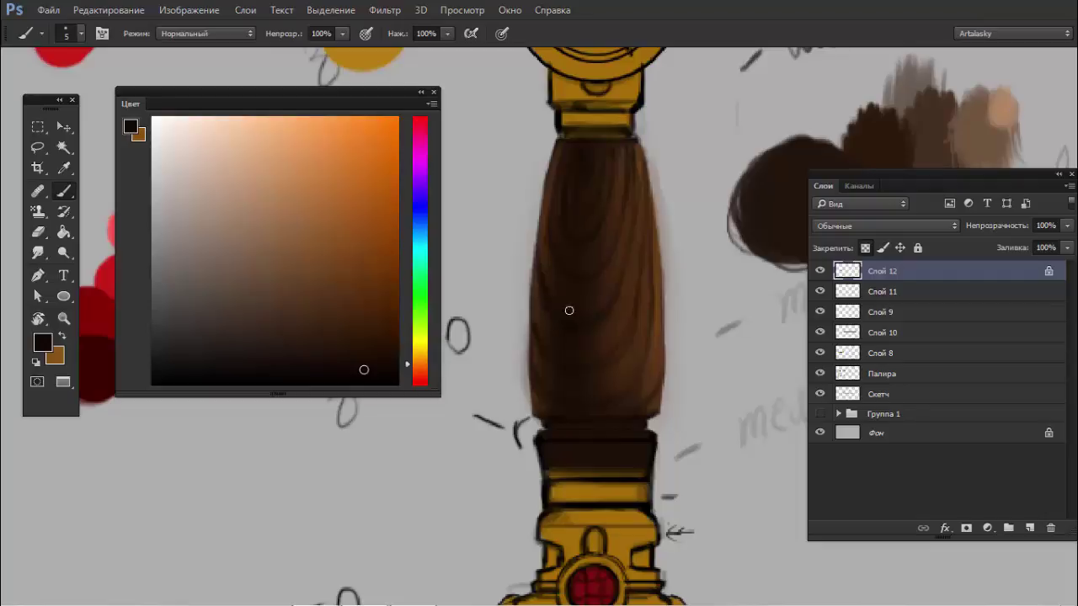
scroll(691, 289, down, 3)
scroll(691, 286, down, 1)
scroll(649, 277, up, 3)
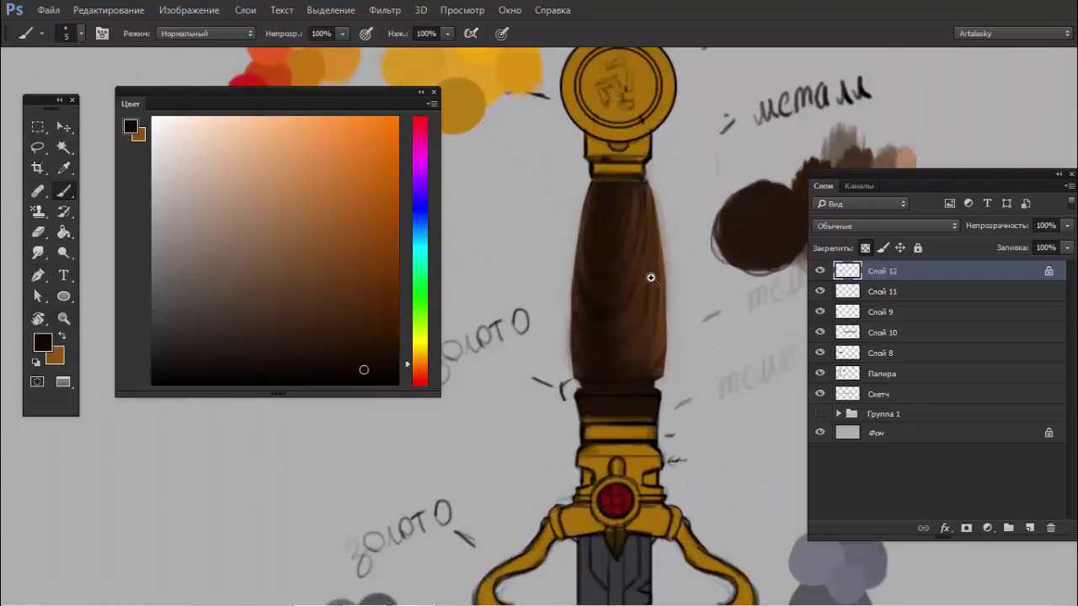
scroll(688, 260, up, 1)
click(866, 248)
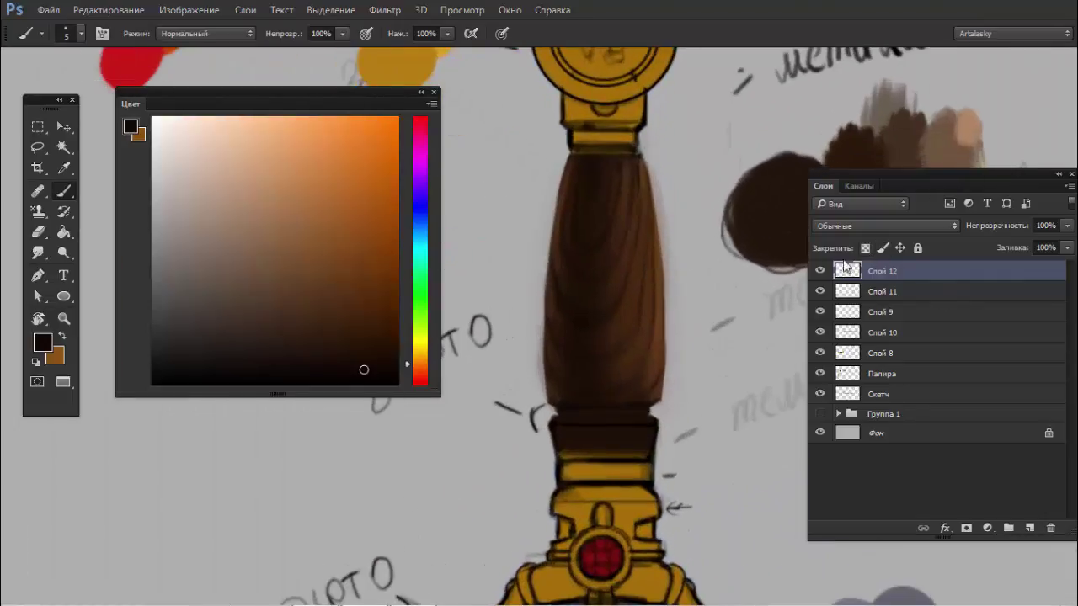
click(1029, 528)
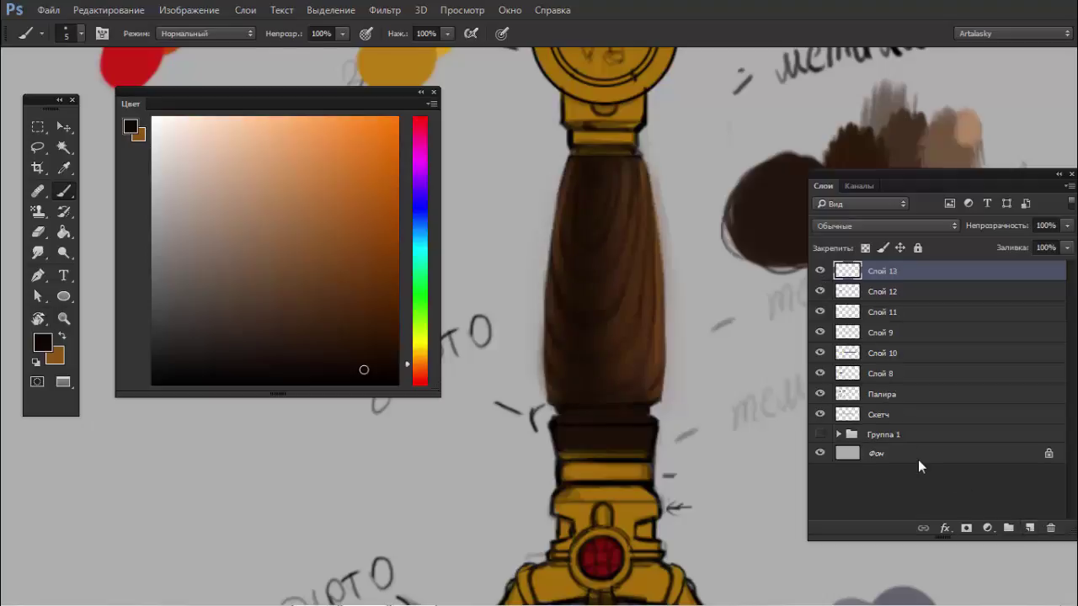
alt+click(963, 126)
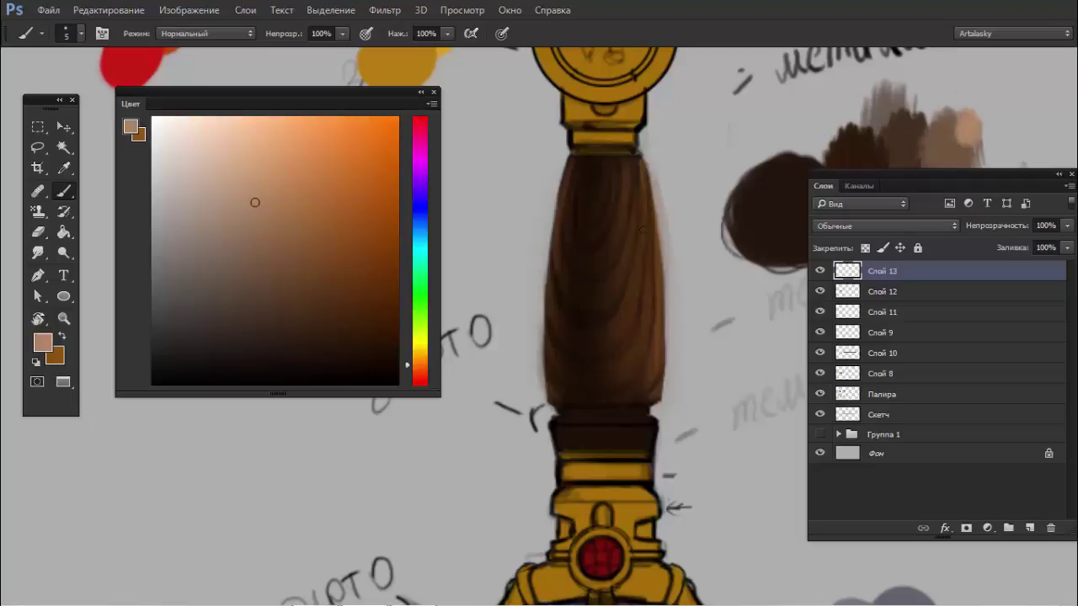
click(653, 186)
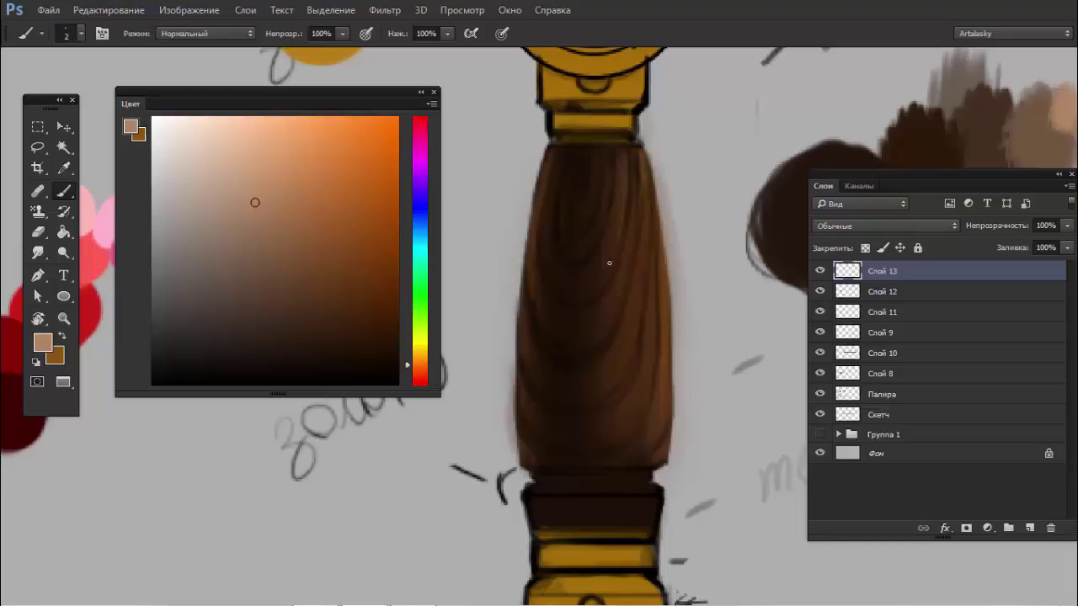
drag(337, 199, 336, 213)
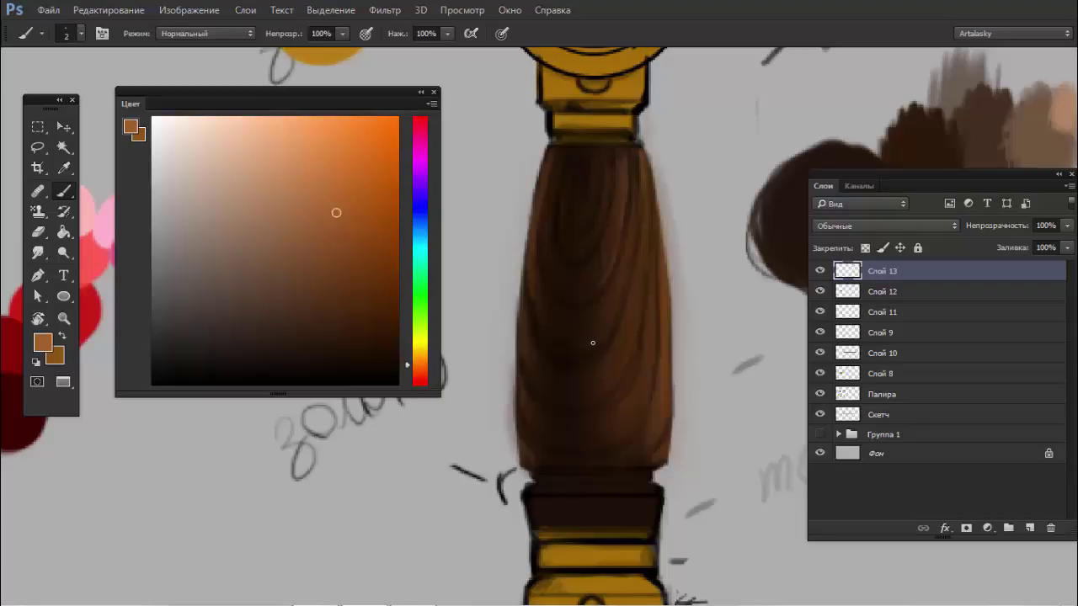
alt+click(788, 198)
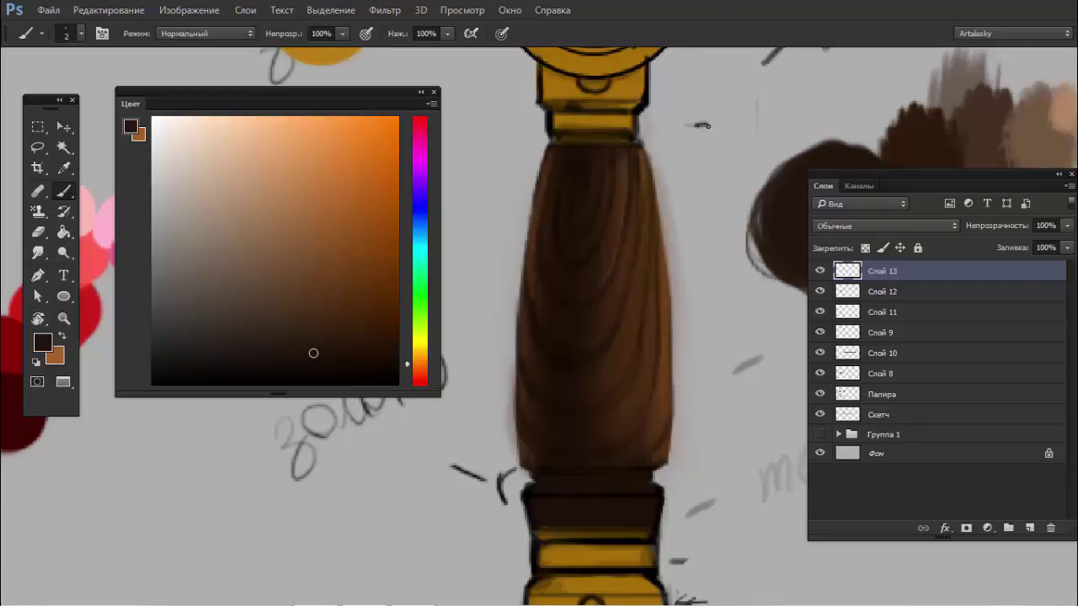
drag(720, 127, 715, 132)
key(ctrl+z)
mouse_move(717, 130)
mouse_down()
mouse_move(733, 132)
mouse_move(709, 127)
mouse_move(757, 143)
mouse_up()
key(x)
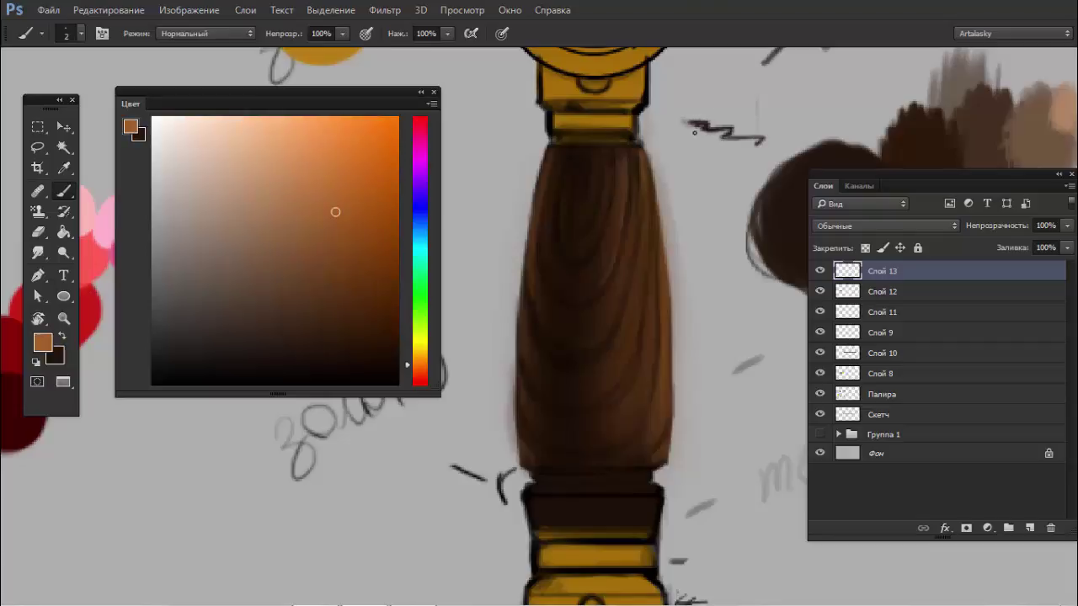
key(x)
mouse_move(671, 122)
mouse_down()
mouse_move(693, 123)
mouse_move(668, 120)
mouse_up()
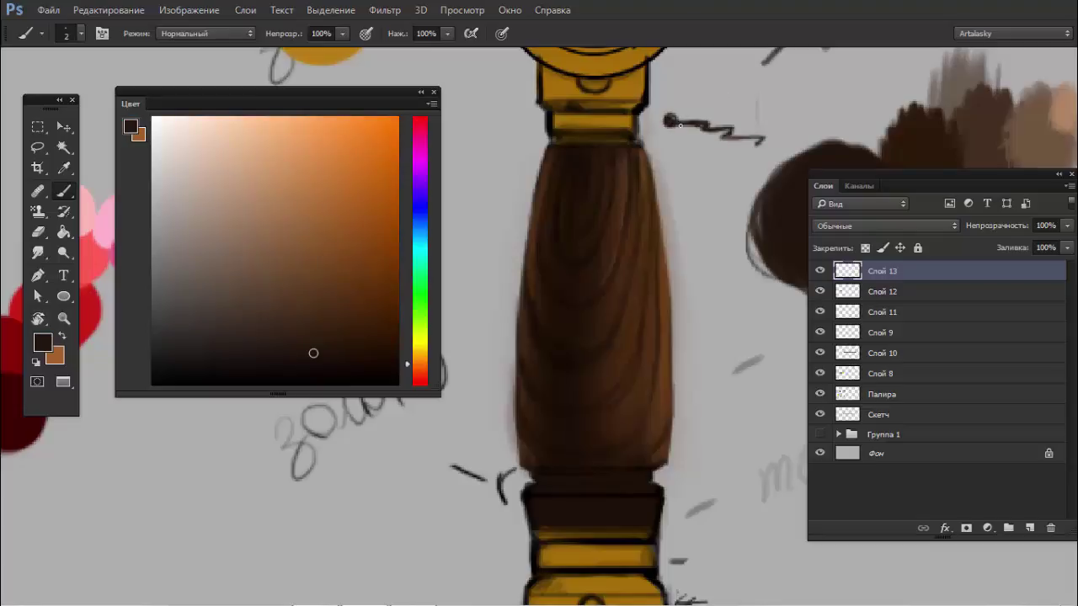
drag(680, 125, 813, 129)
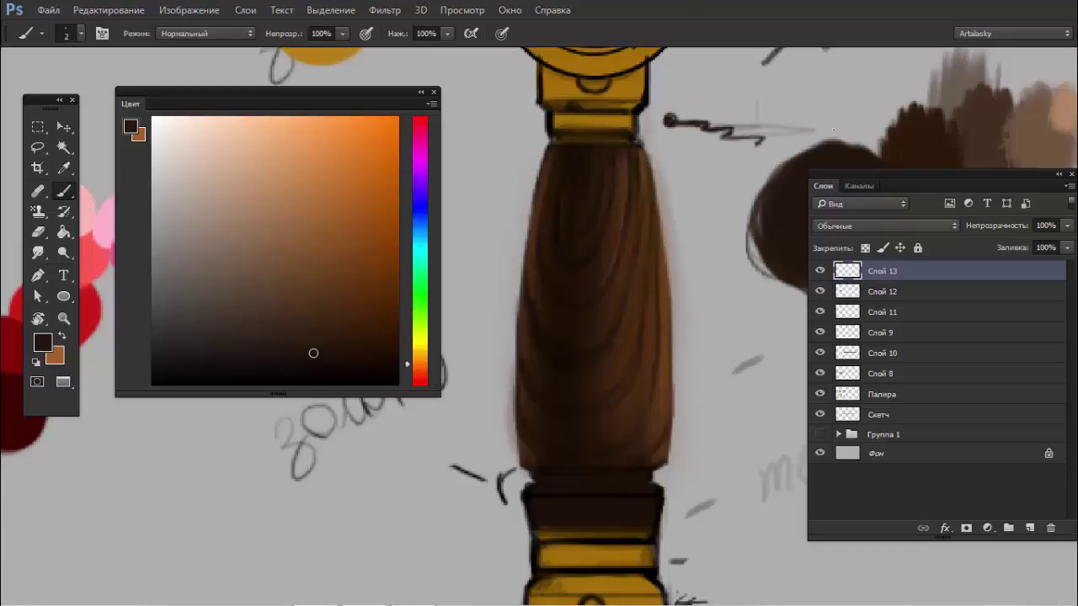
key(x)
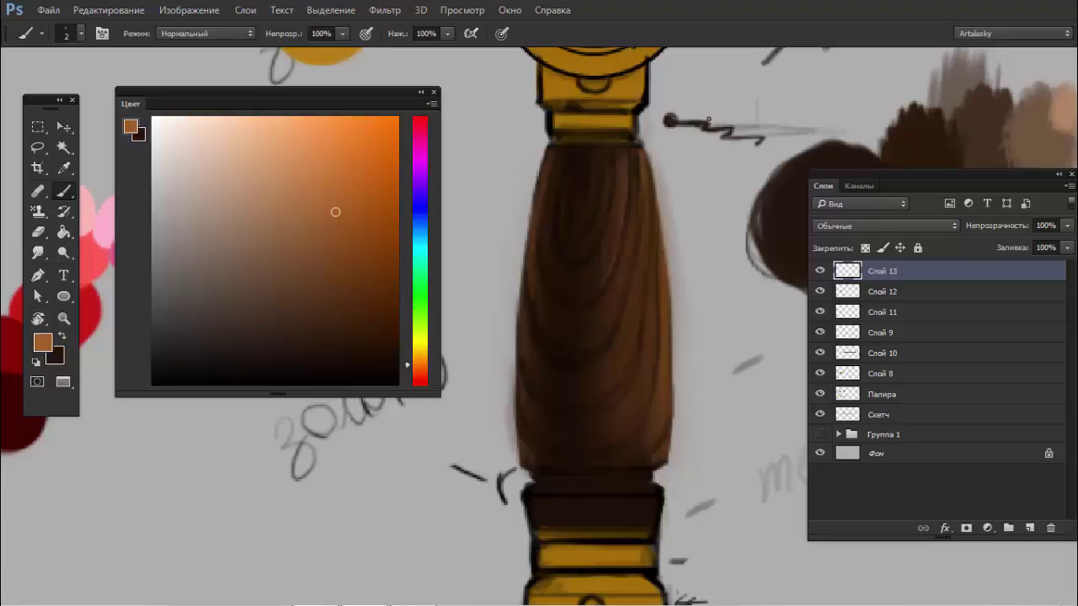
click(705, 120)
click(732, 124)
key(l)
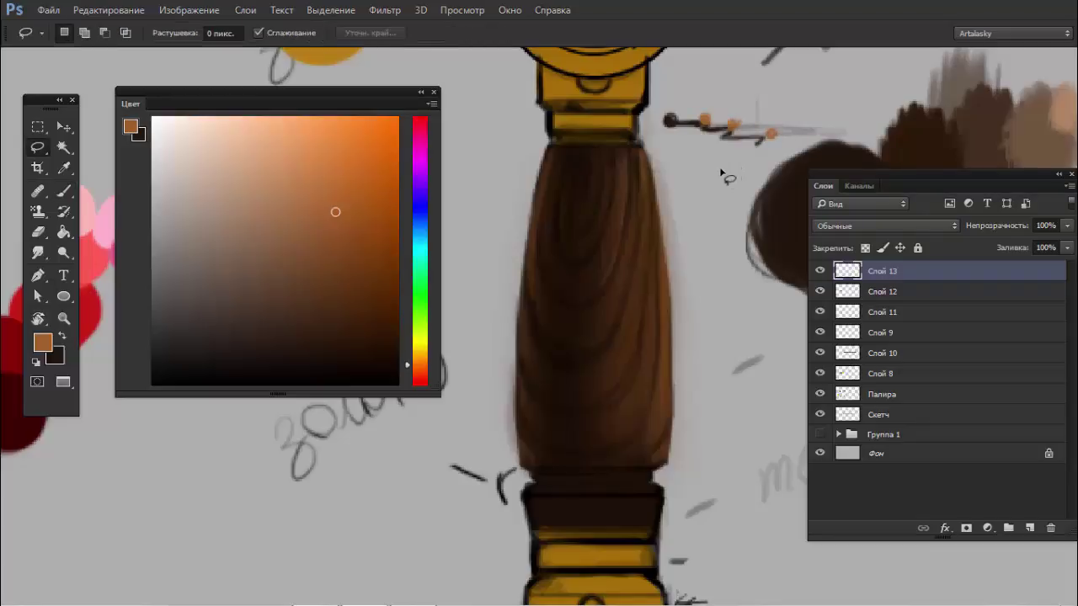
drag(724, 171, 731, 168)
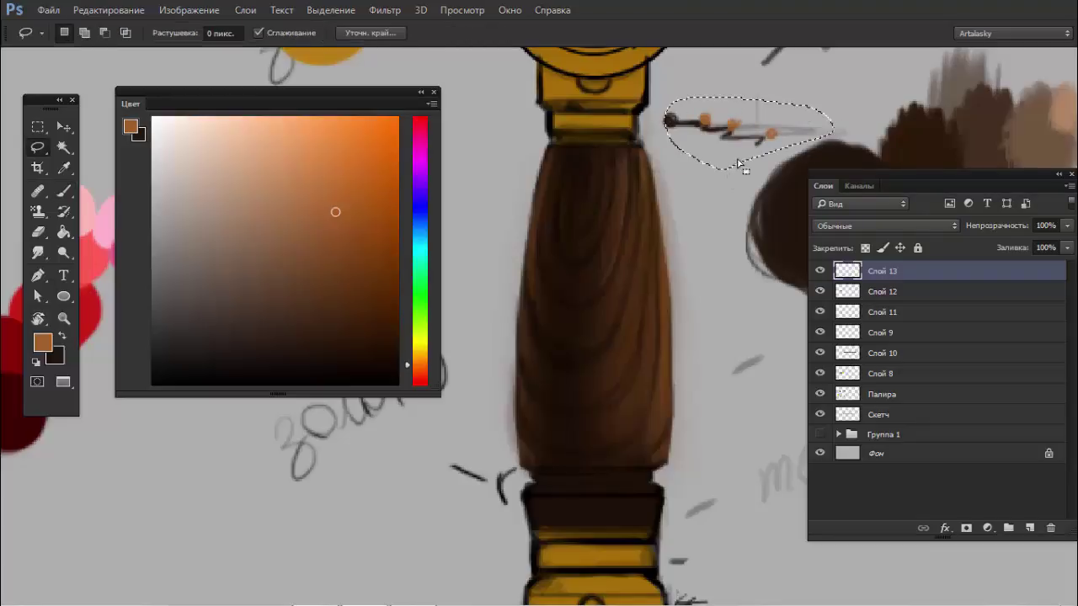
key(Delete)
key(ctrl+d)
key(b)
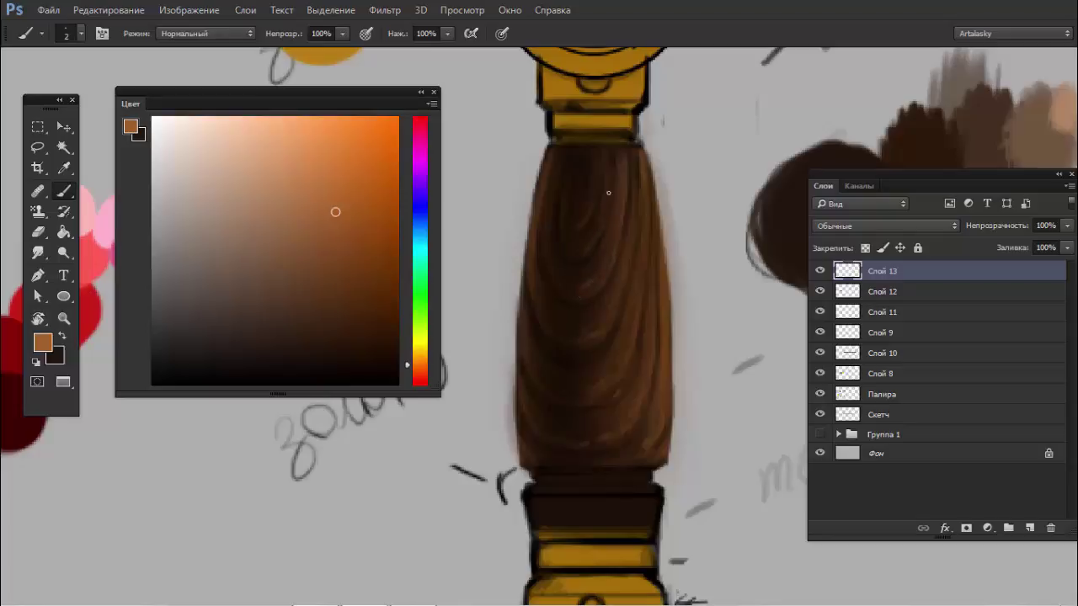
- Paint dark-brown and light-brown grain lines across the grip's top under the gold collar
key(x)
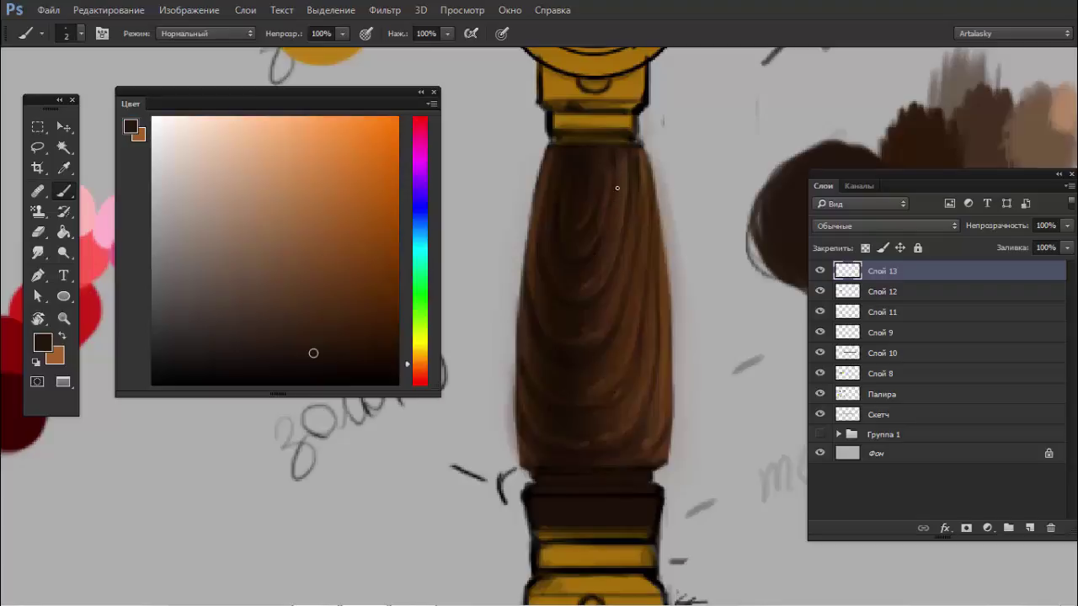
key(x)
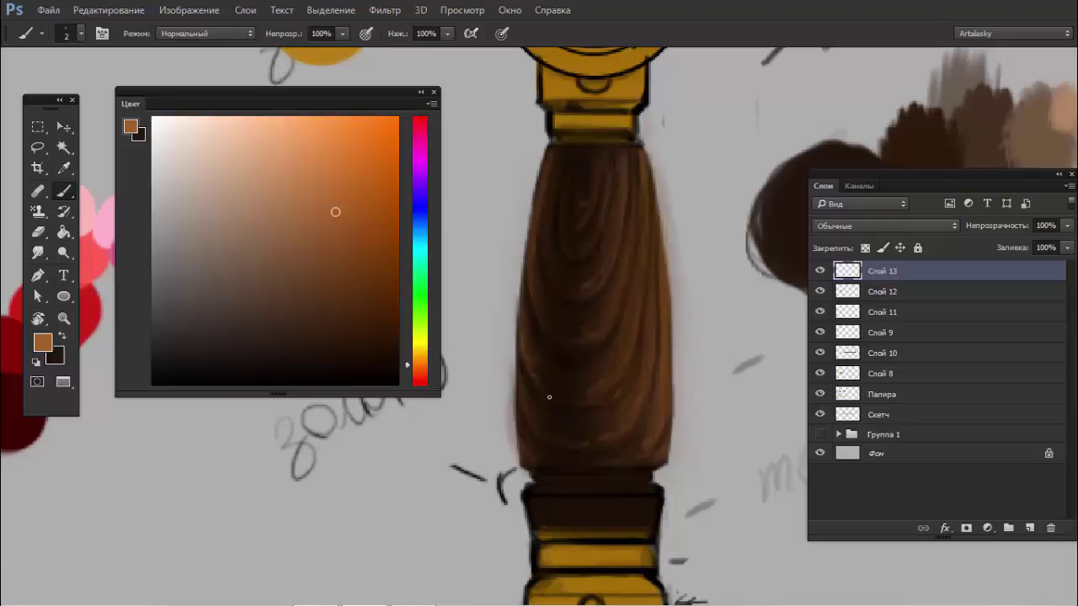
scroll(666, 295, down, 3)
scroll(648, 294, up, 1)
scroll(639, 292, up, 1)
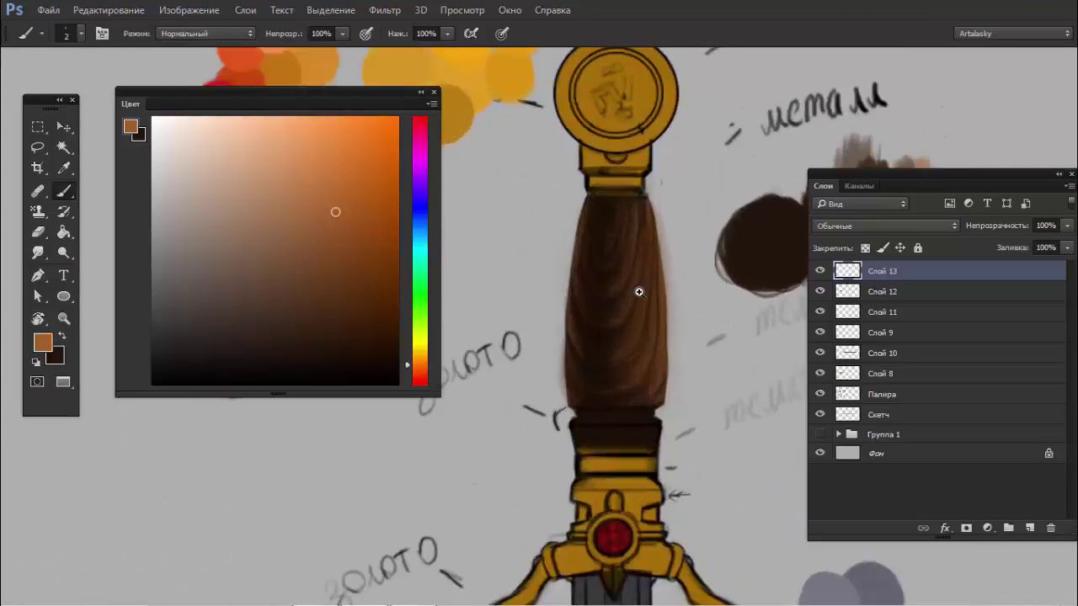
scroll(640, 291, up, 1)
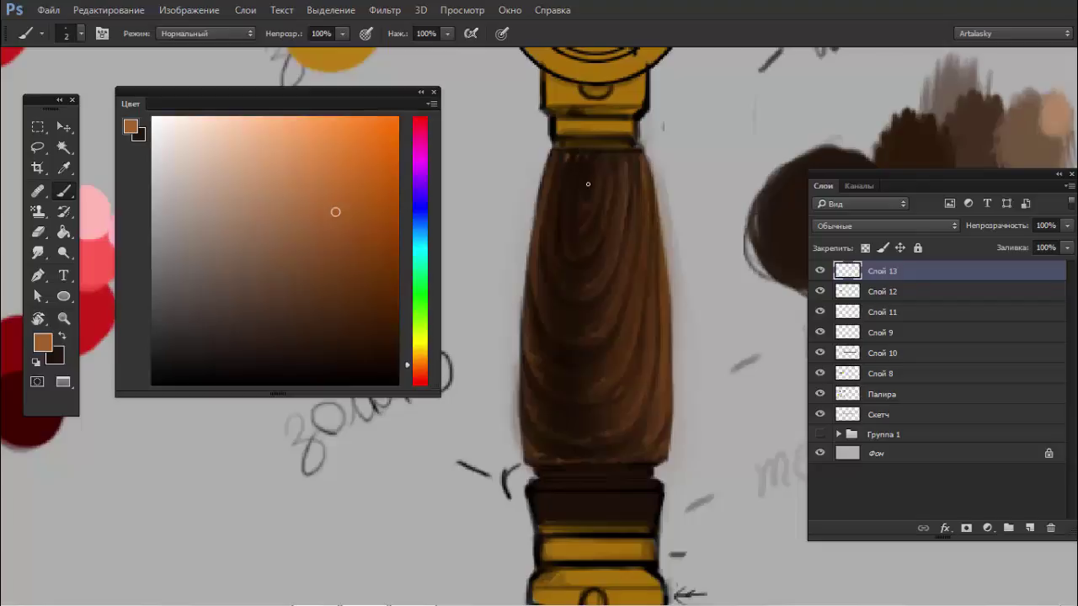
drag(595, 154, 619, 156)
drag(559, 150, 638, 150)
key(ctrl+minus)
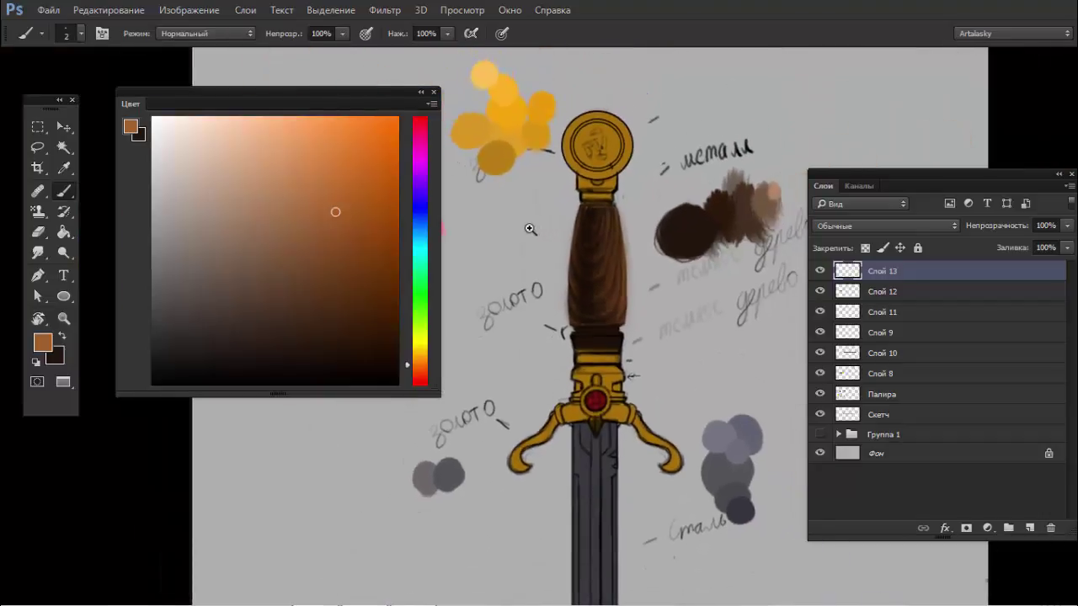
- Paint a dark grain stroke along the grip's top edge, alternating black and brown, then pick a darker brown
key(ctrl+plus)
key(x)
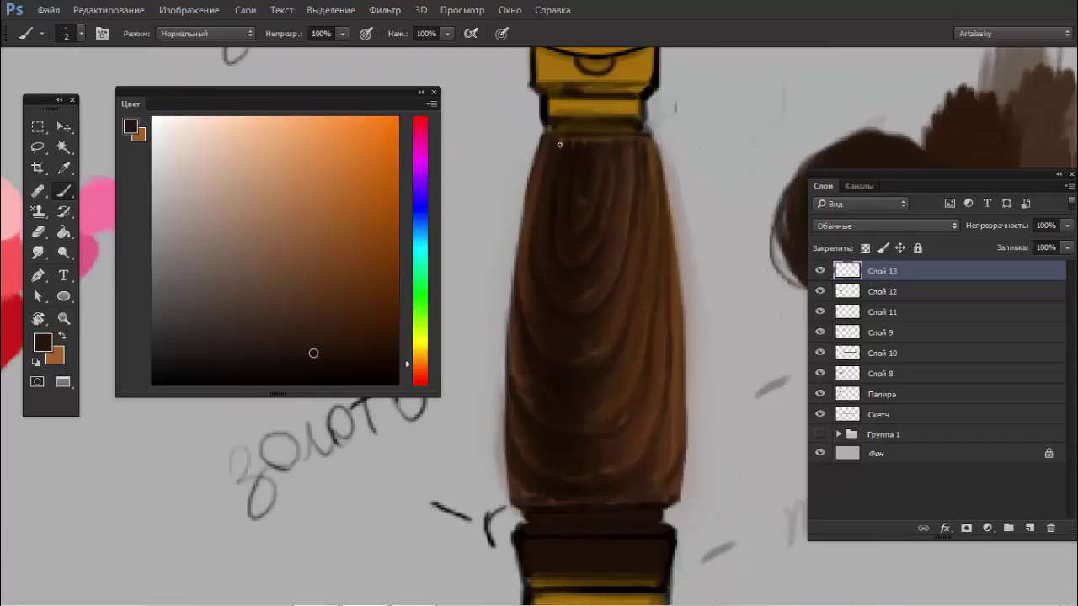
drag(560, 140, 616, 138)
key(x)
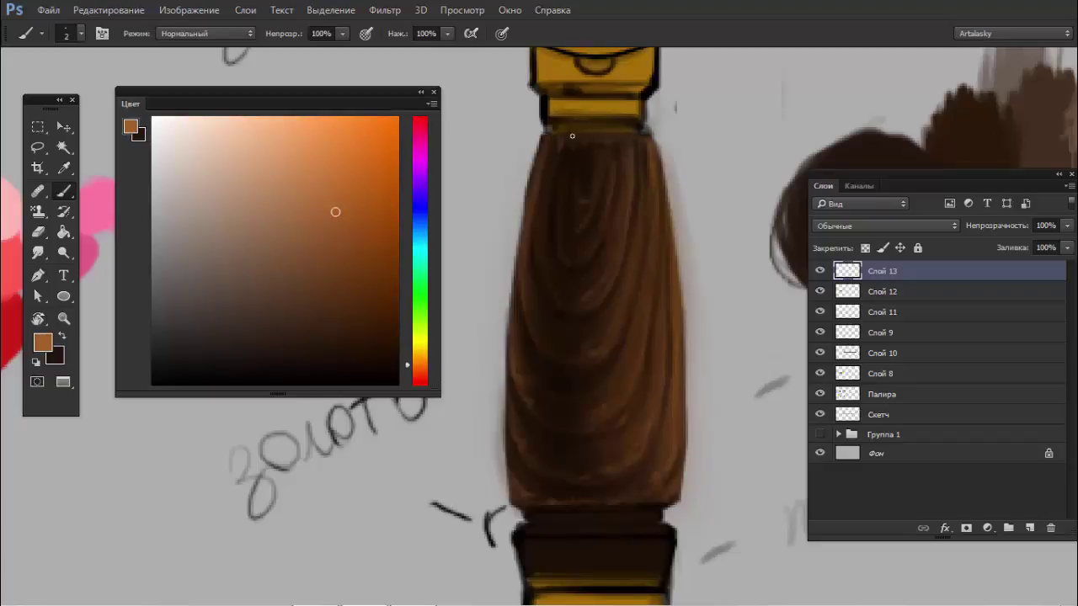
key(x)
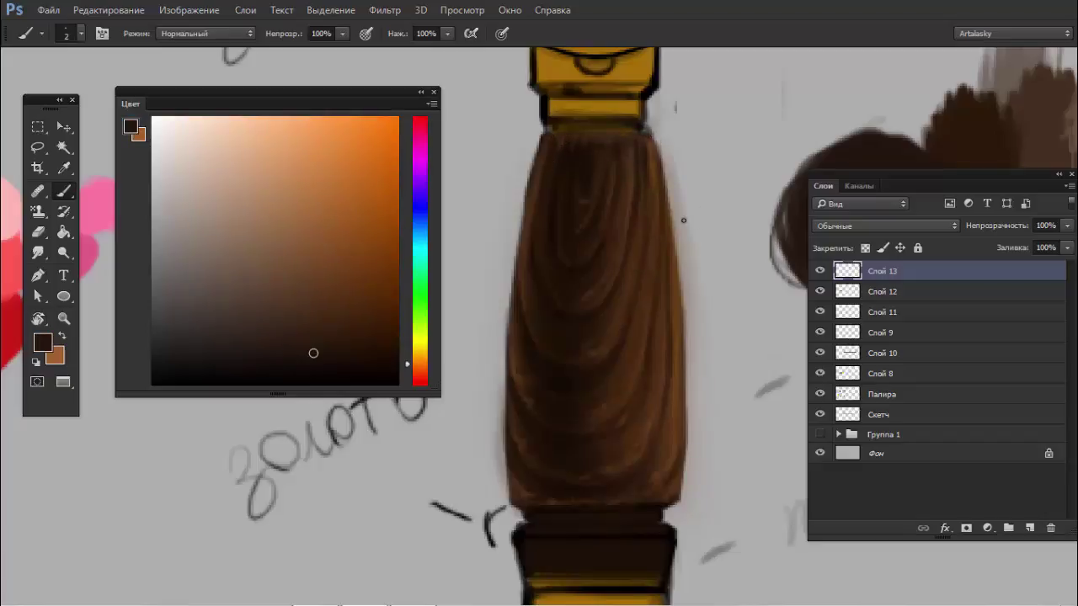
key(x)
key(x)
alt+click(524, 355)
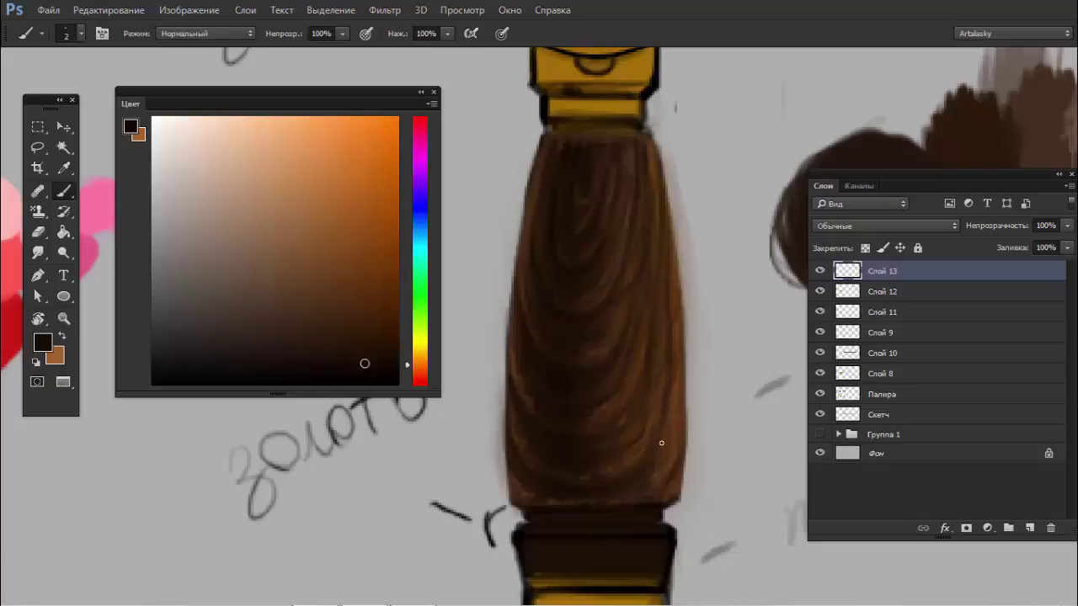
- Paint light-orange highlights down the grip's right edge
key(x)
click(347, 171)
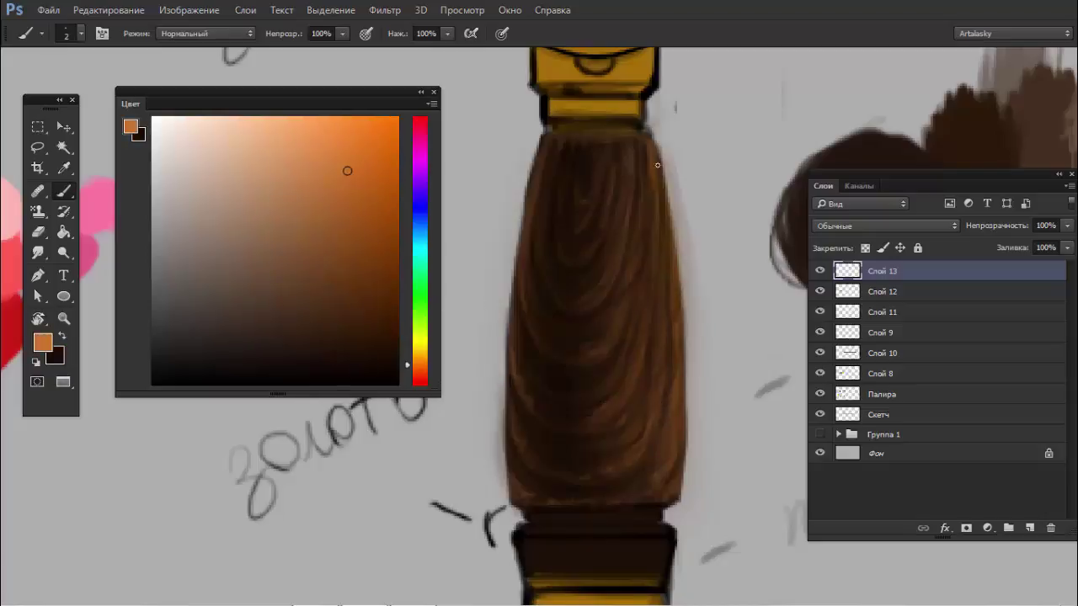
drag(653, 150, 668, 243)
key(ctrl+z)
click(417, 366)
drag(346, 171, 312, 192)
drag(673, 278, 675, 312)
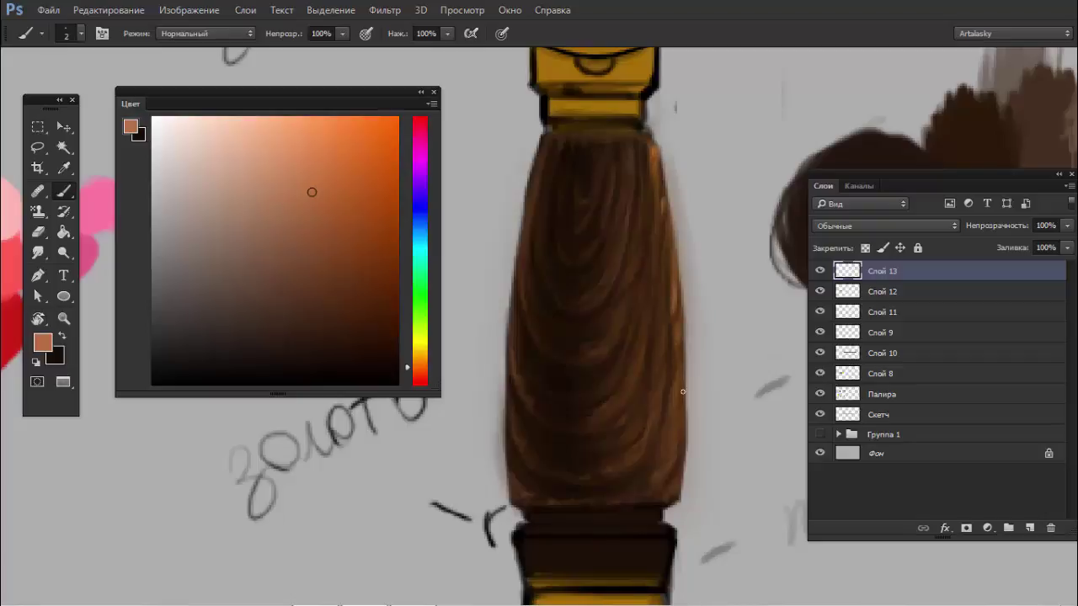
mouse_move(679, 421)
mouse_down()
mouse_move(683, 369)
mouse_move(678, 394)
mouse_up()
- Sample a dark brown from the grip and a golden ochre from the gold fitting
mouse_move(682, 343)
mouse_down()
mouse_move(570, 358)
mouse_move(631, 347)
mouse_up()
click(821, 271)
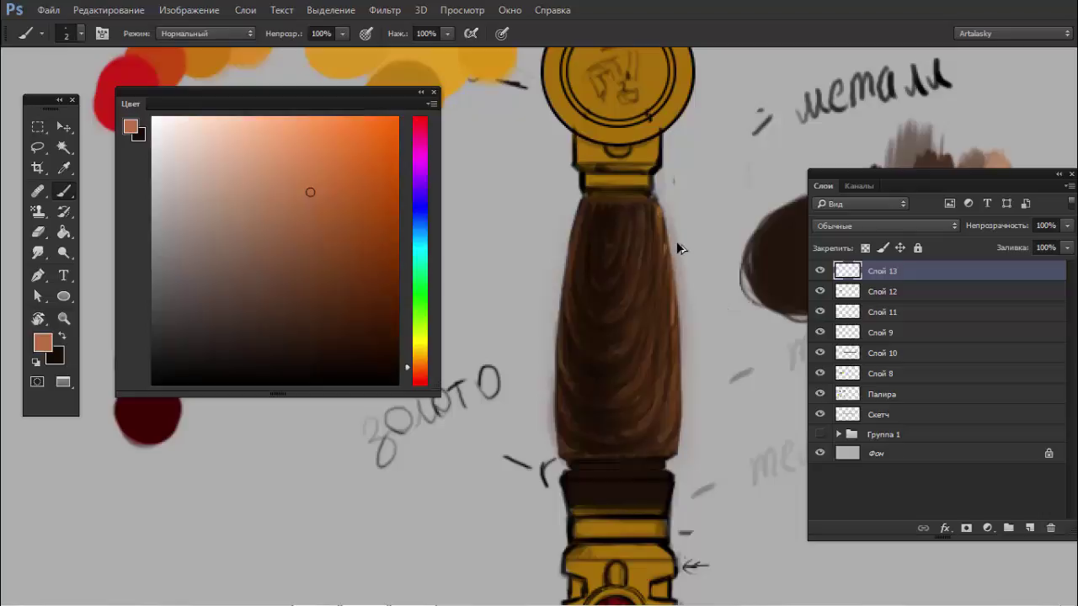
scroll(685, 236, up, 2)
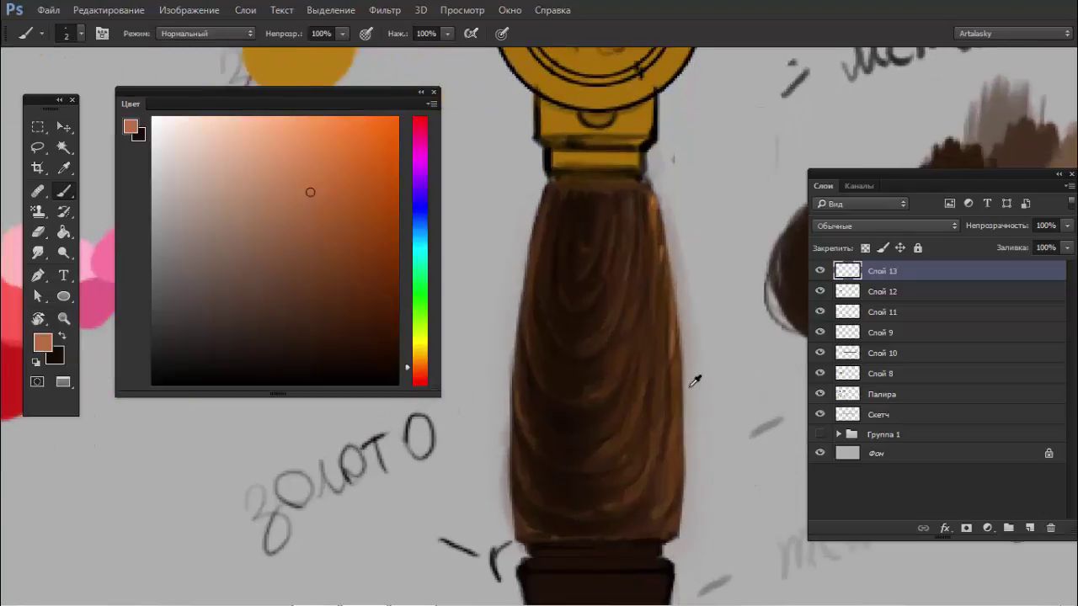
alt+click(671, 357)
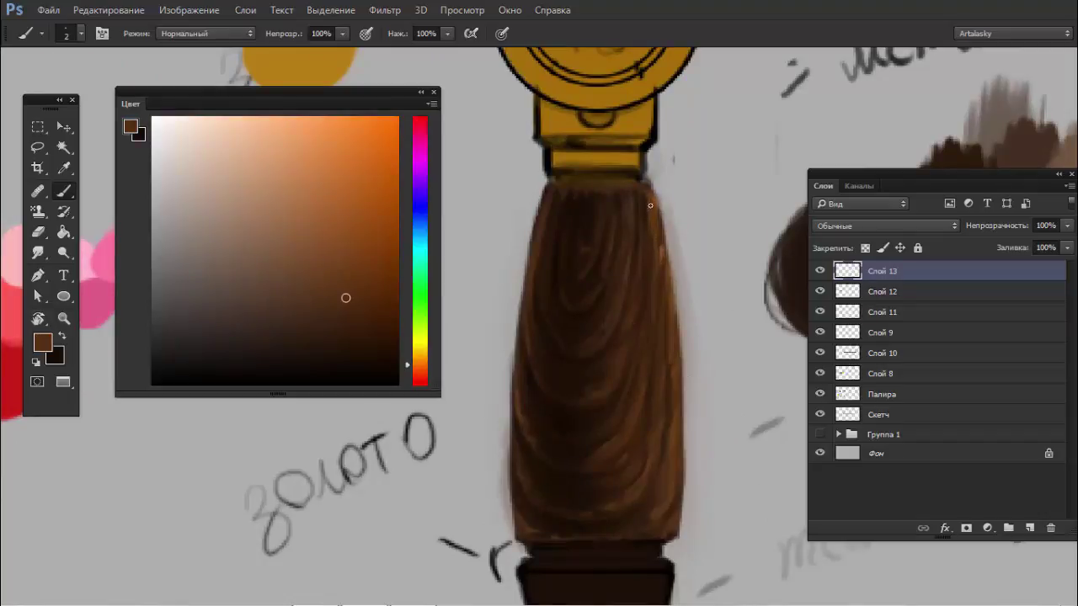
alt+click(585, 167)
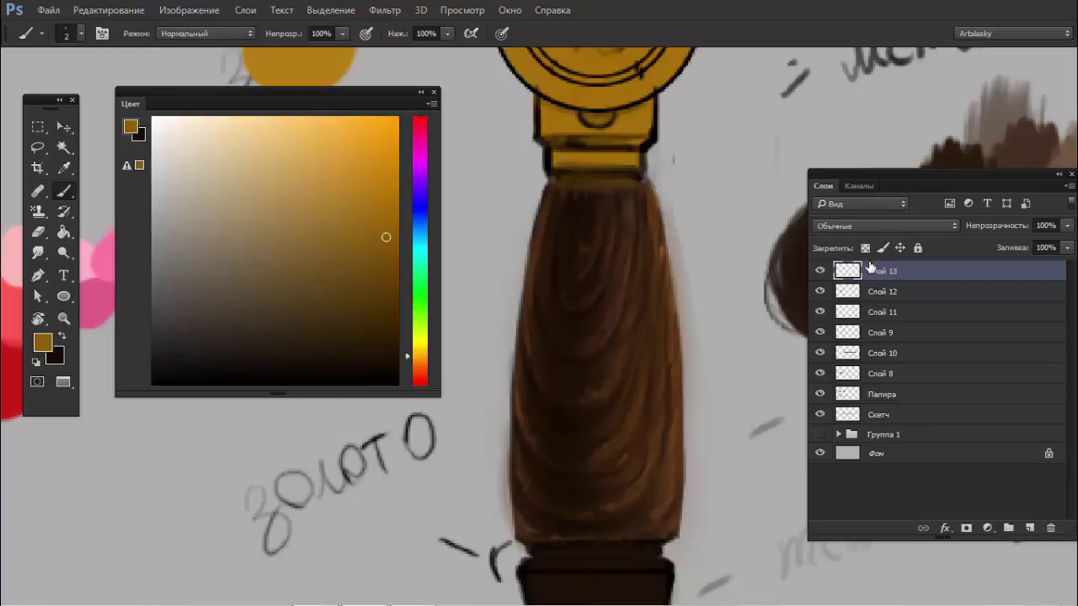
- Compare Слой 13 on and off, then merge it down into Слой 12
click(820, 271)
click(821, 271)
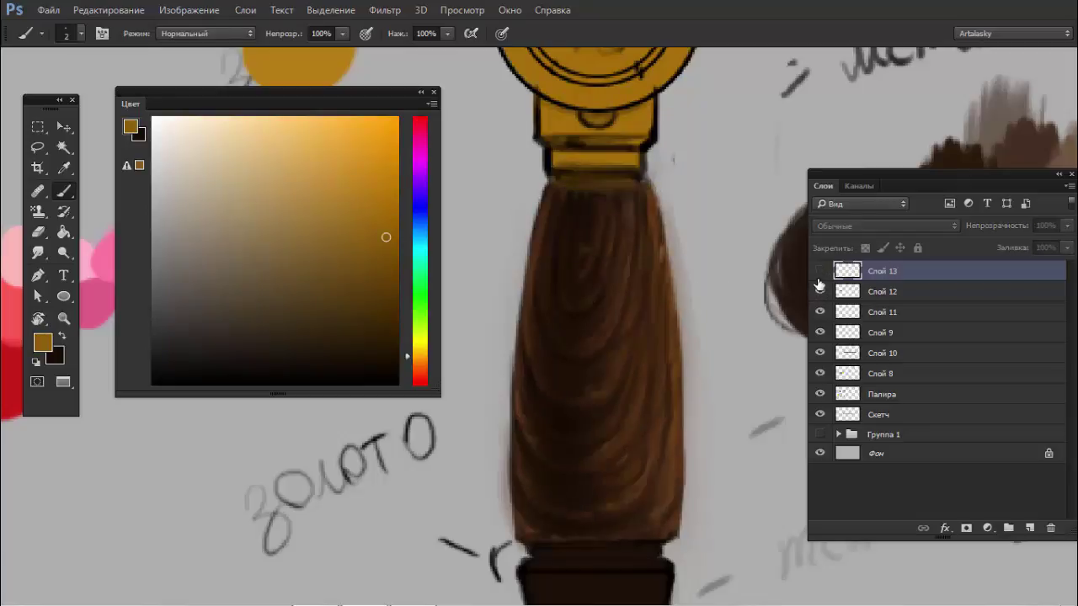
click(821, 271)
key(ctrl+e)
click(821, 271)
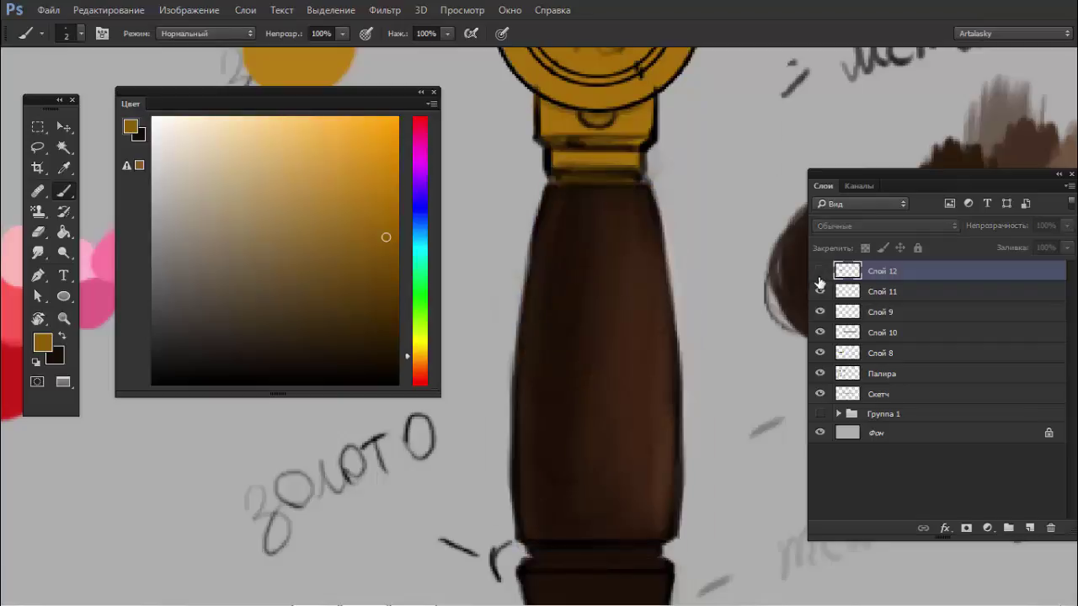
- Add a new empty layer and load the grip's outline as a selection
mouse_move(743, 325)
mouse_down()
mouse_move(671, 320)
mouse_move(698, 320)
mouse_up()
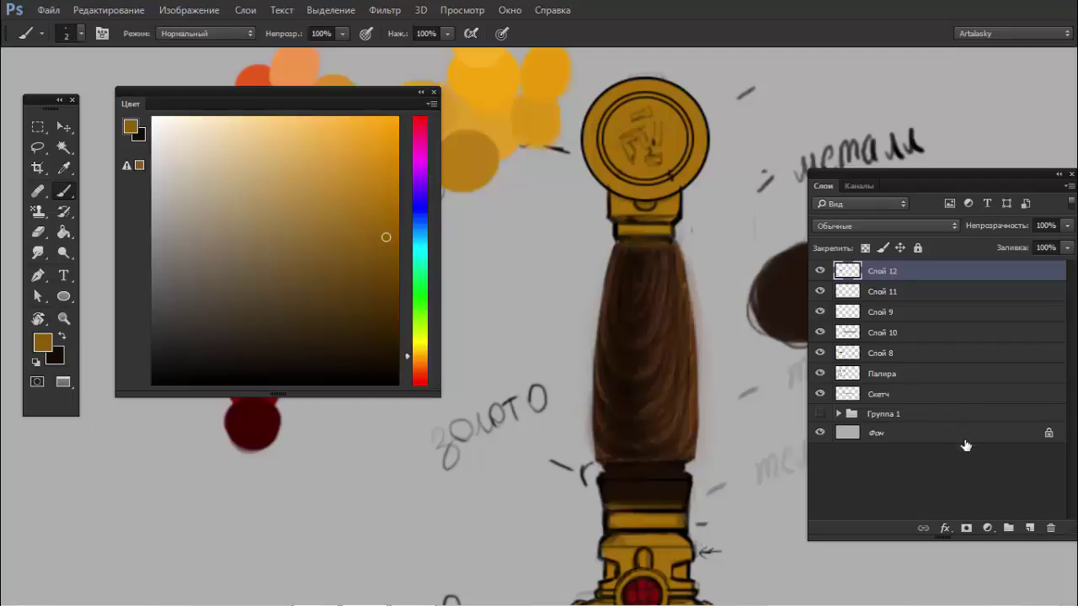
click(1028, 531)
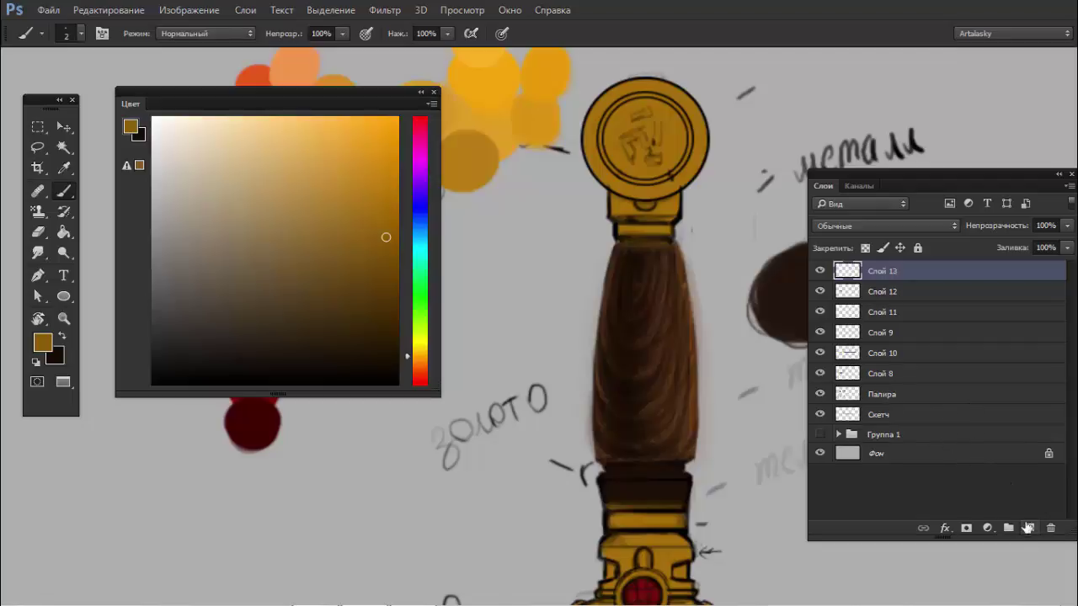
ctrl+click(845, 295)
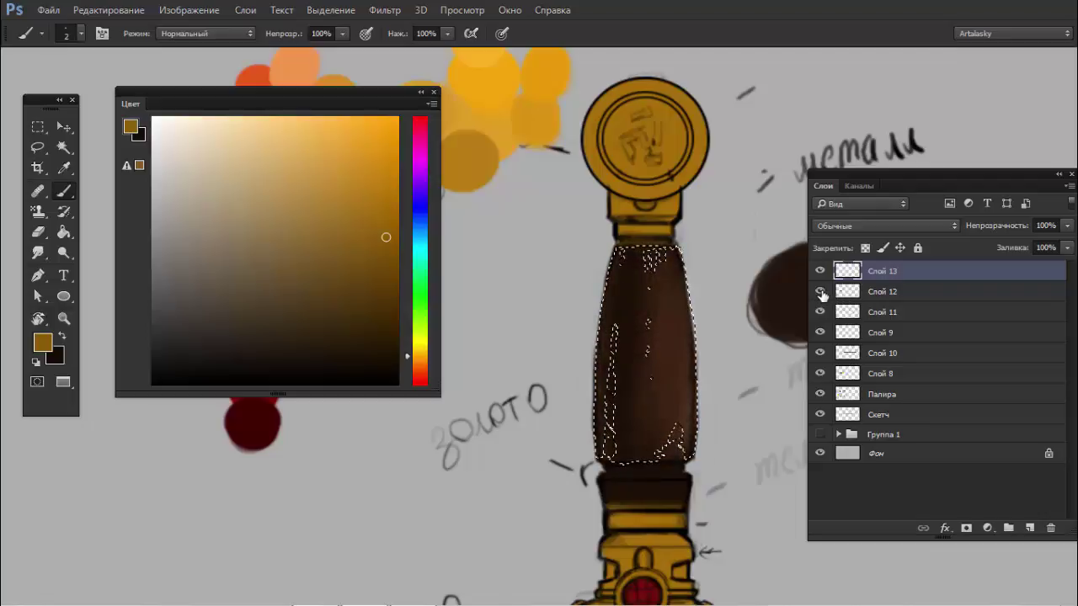
- Enlarge the brush to 61 px and test a gold stroke on the upper grip, then undo it
right_click(628, 300)
drag(711, 335, 731, 334)
key(Return)
mouse_move(648, 261)
mouse_down()
mouse_move(698, 320)
mouse_move(718, 291)
mouse_move(722, 409)
mouse_move(561, 445)
mouse_up()
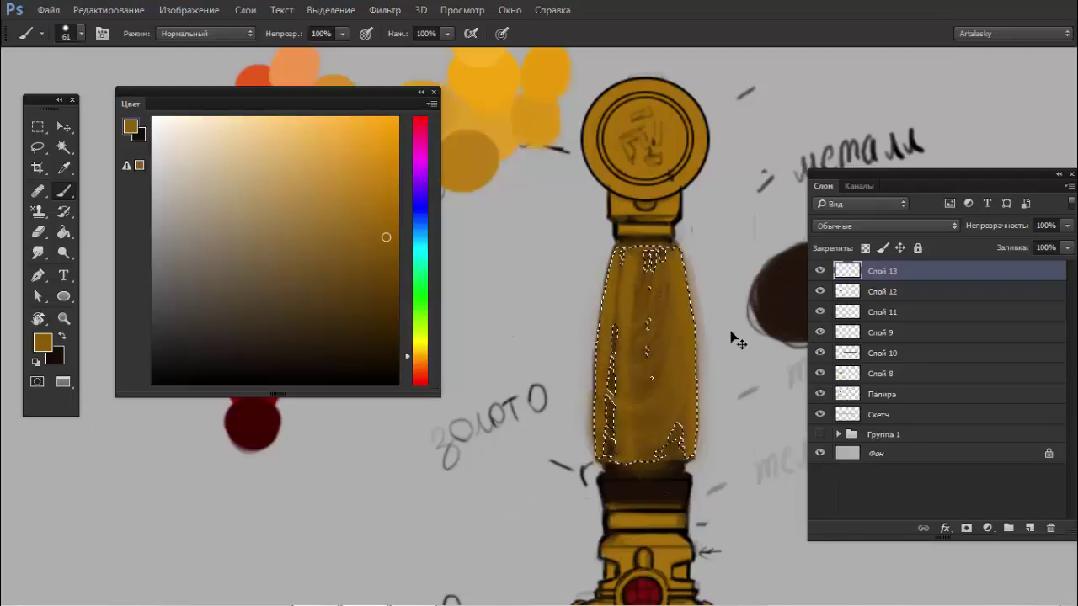
key(ctrl+alt+z)
key(ctrl+alt+z)
key(ctrl+alt+z)
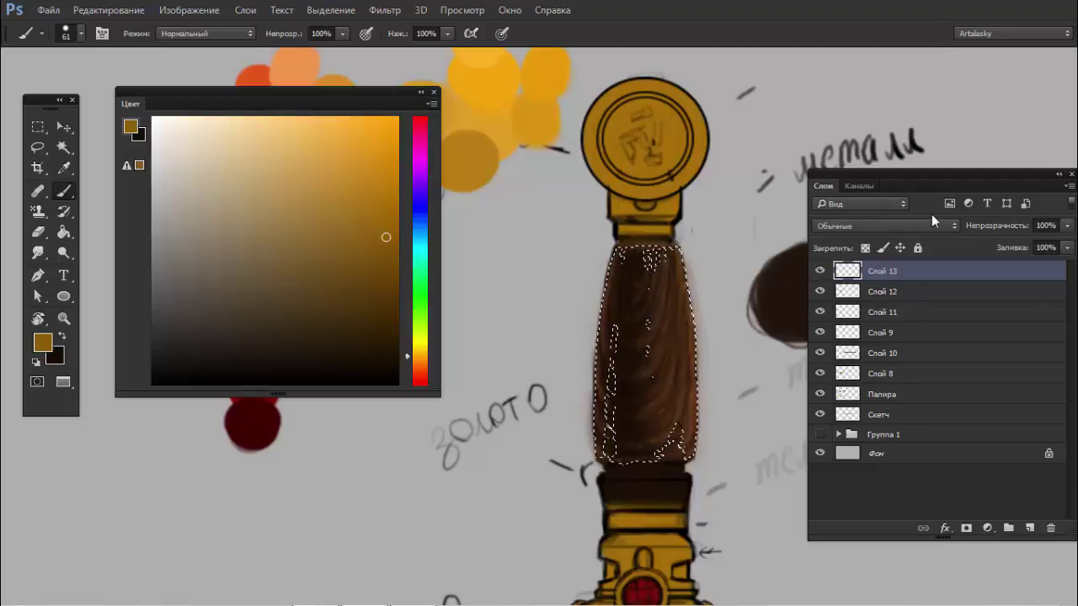
- Set the layer to Линейный осветлитель (добавить) and brighten the grip's edge with a darker brown stroke
click(929, 225)
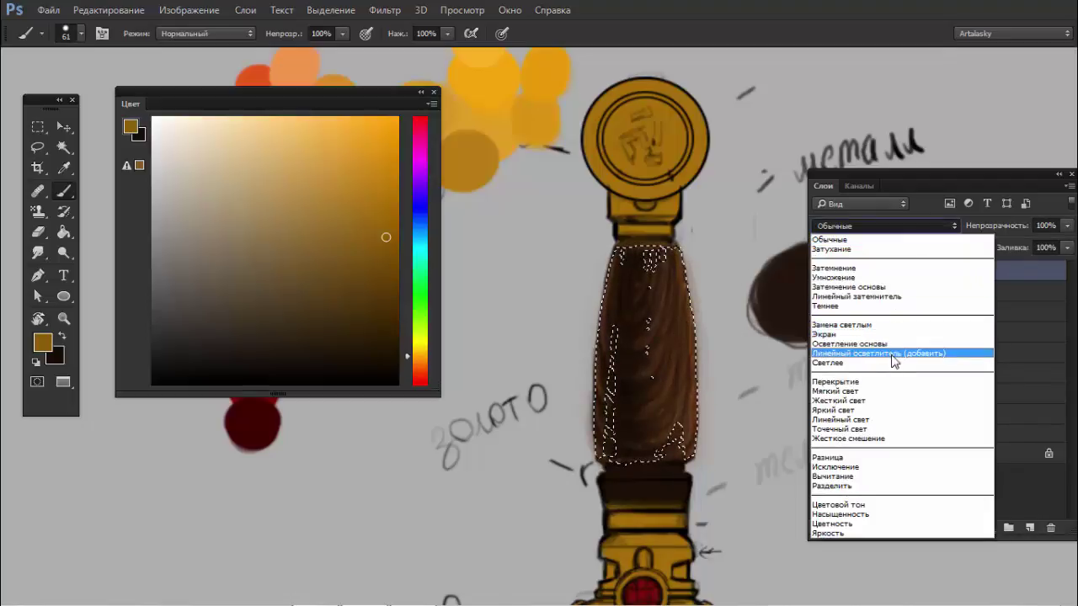
click(892, 354)
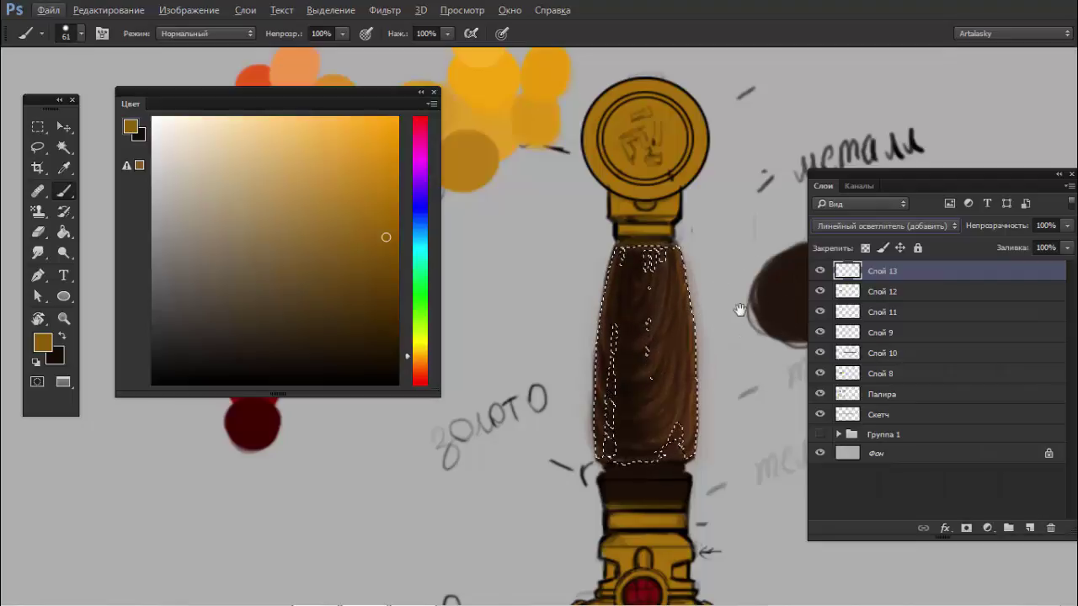
key(ctrl+d)
drag(682, 318, 562, 299)
key(ctrl+z)
alt+click(740, 265)
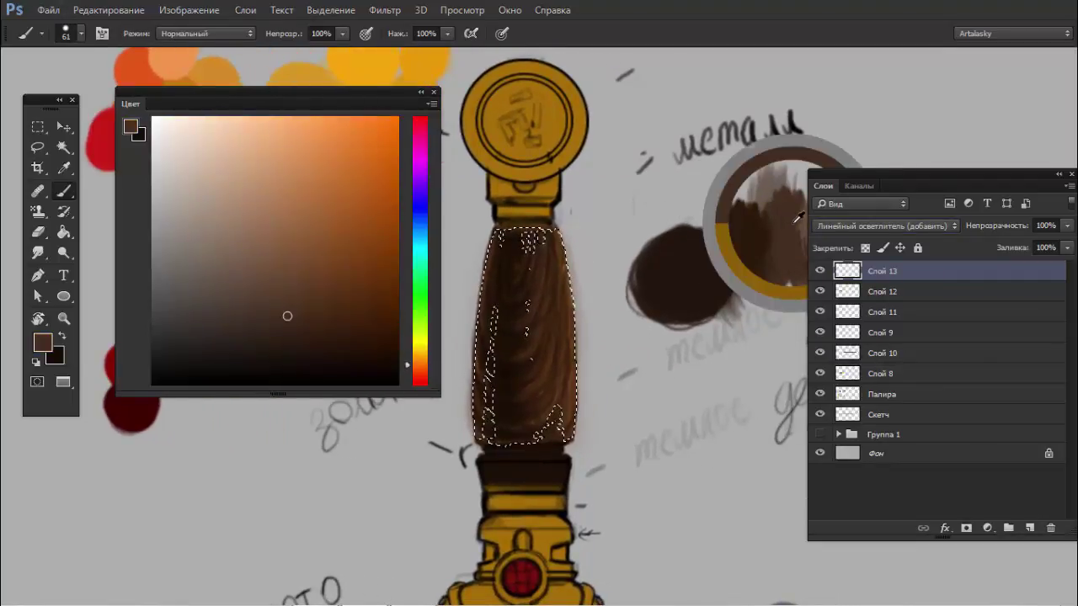
drag(579, 244, 581, 425)
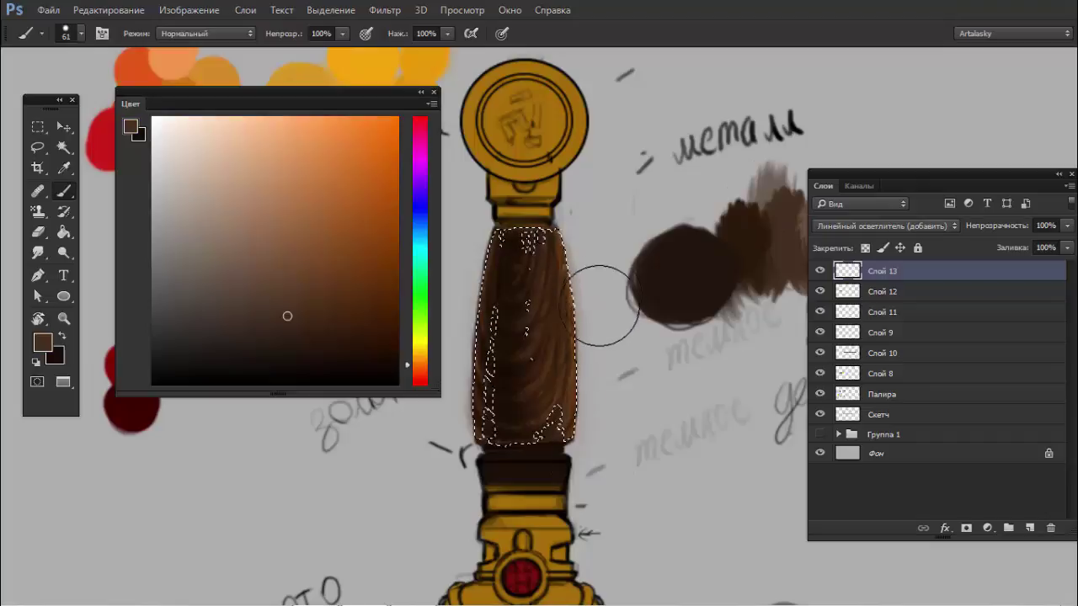
- Set a soft brush of about 69 px and add another empty layer on top
right_click(625, 317)
click(699, 459)
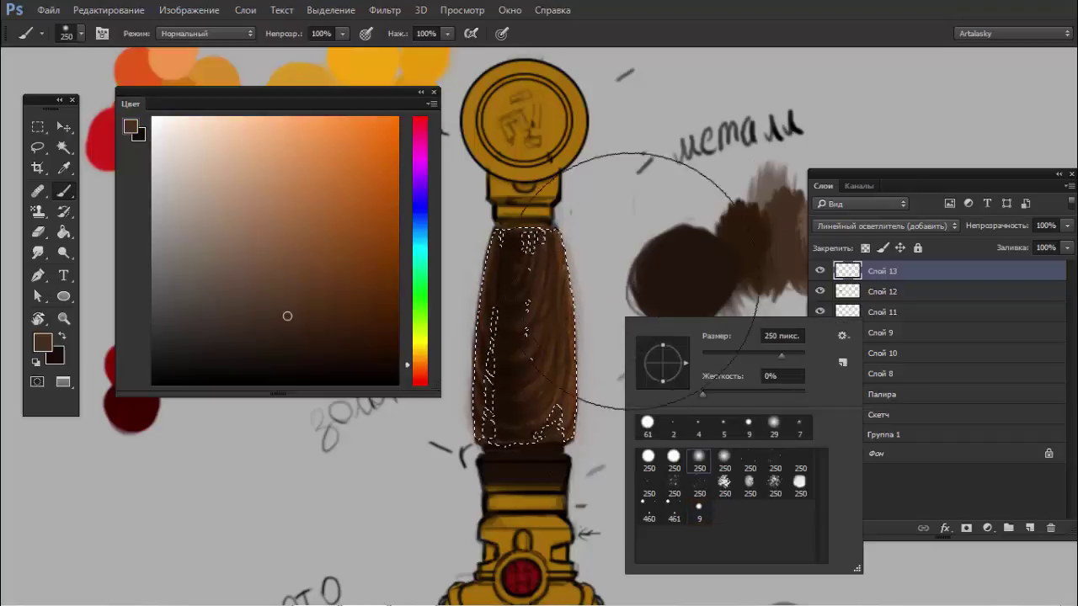
click(737, 355)
key(Return)
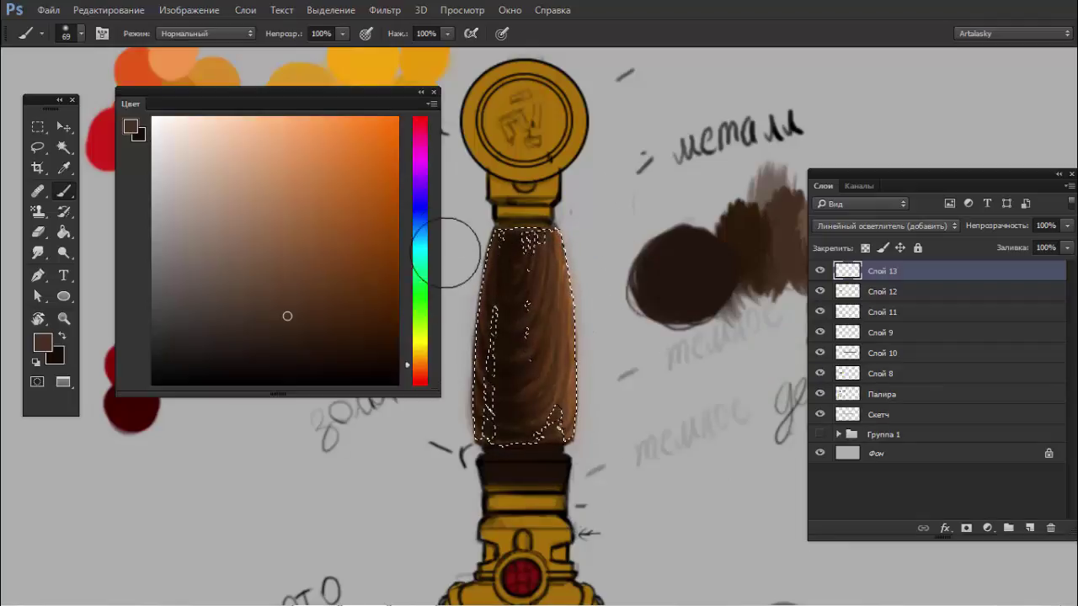
key(ctrl+d)
drag(439, 466, 515, 441)
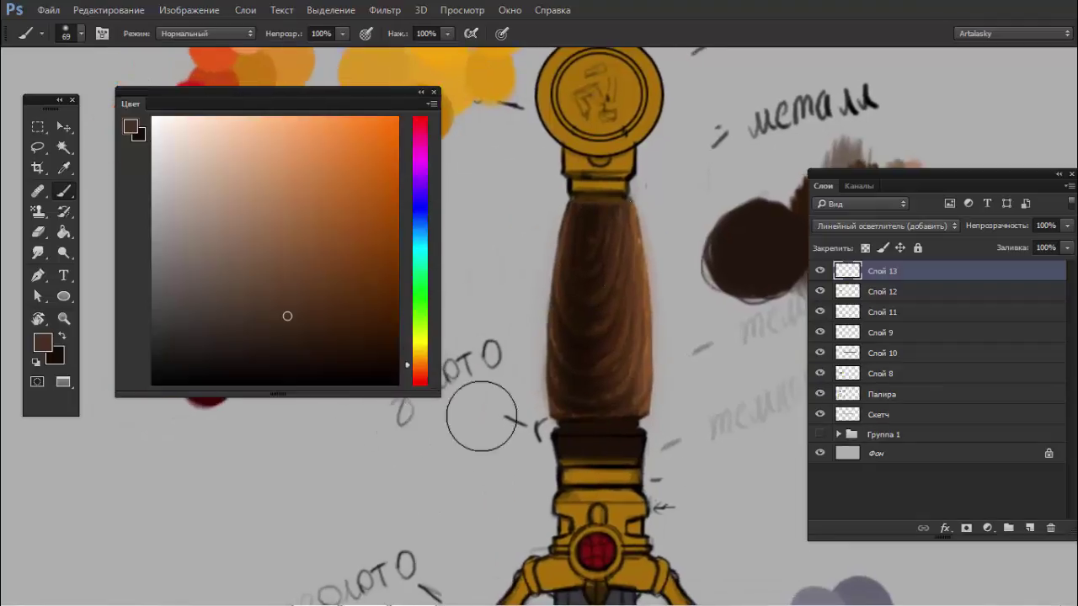
key(ctrl+shift+d)
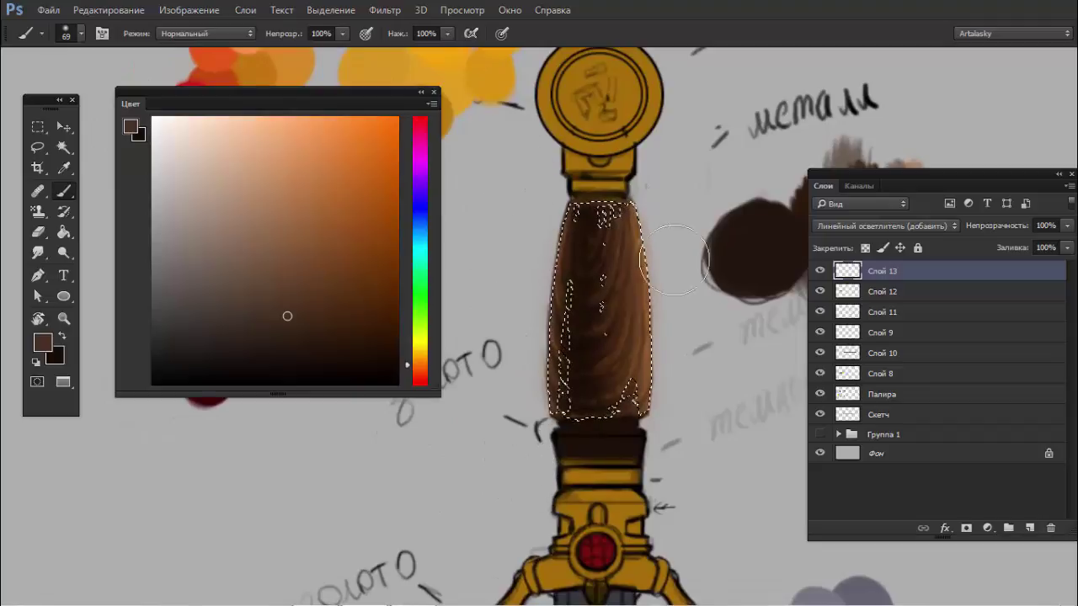
click(1029, 529)
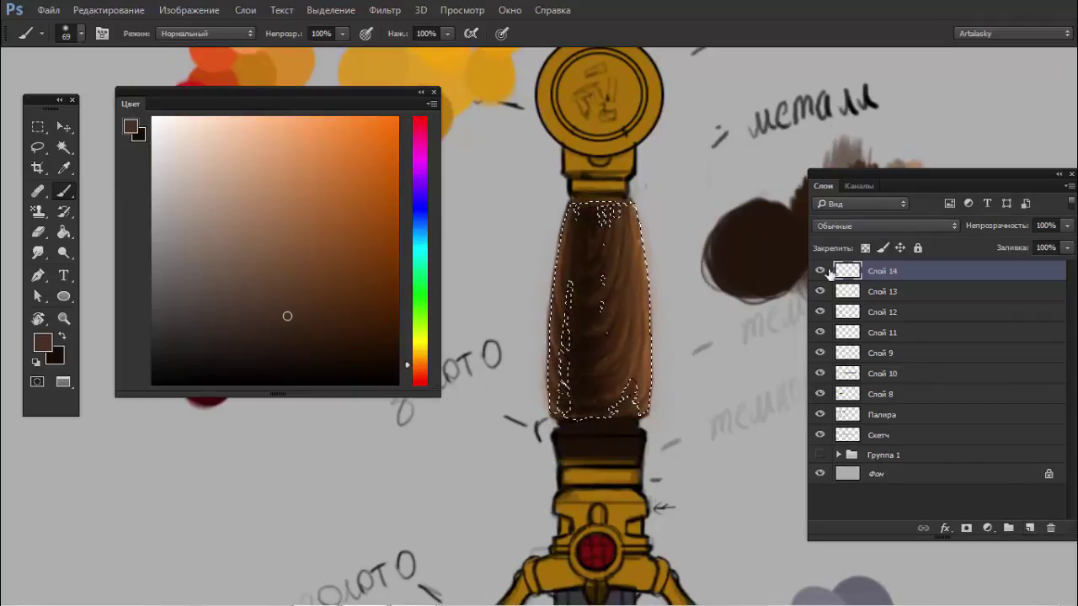
- Set the new layer to Перекрытие, paint a dark stroke on the grip, and move Слой 14 below Слой 13
click(884, 223)
click(845, 382)
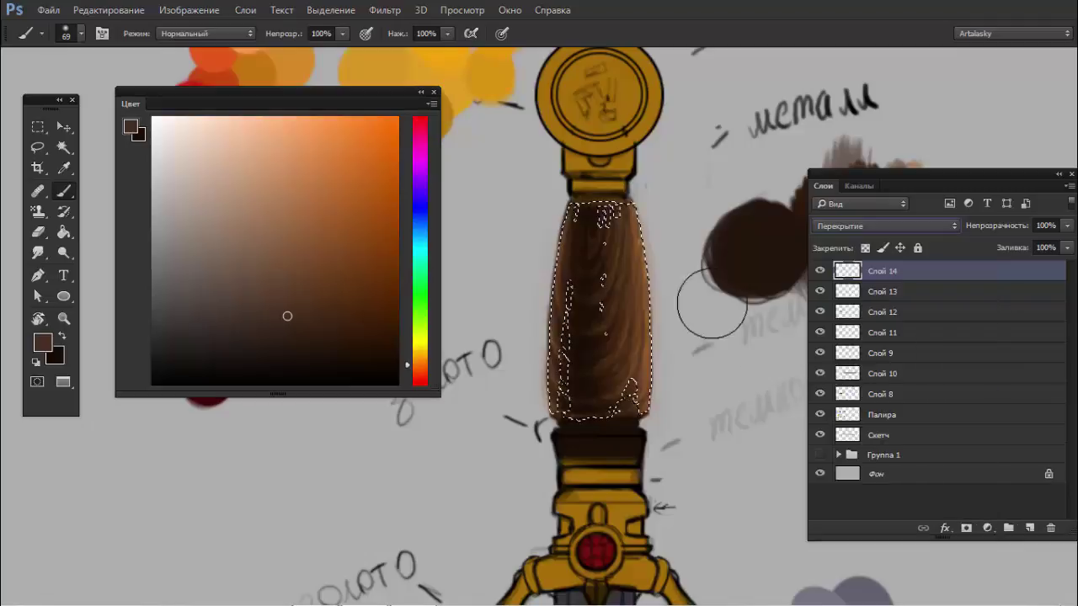
mouse_move(659, 244)
mouse_down()
mouse_move(636, 425)
mouse_move(611, 276)
mouse_up()
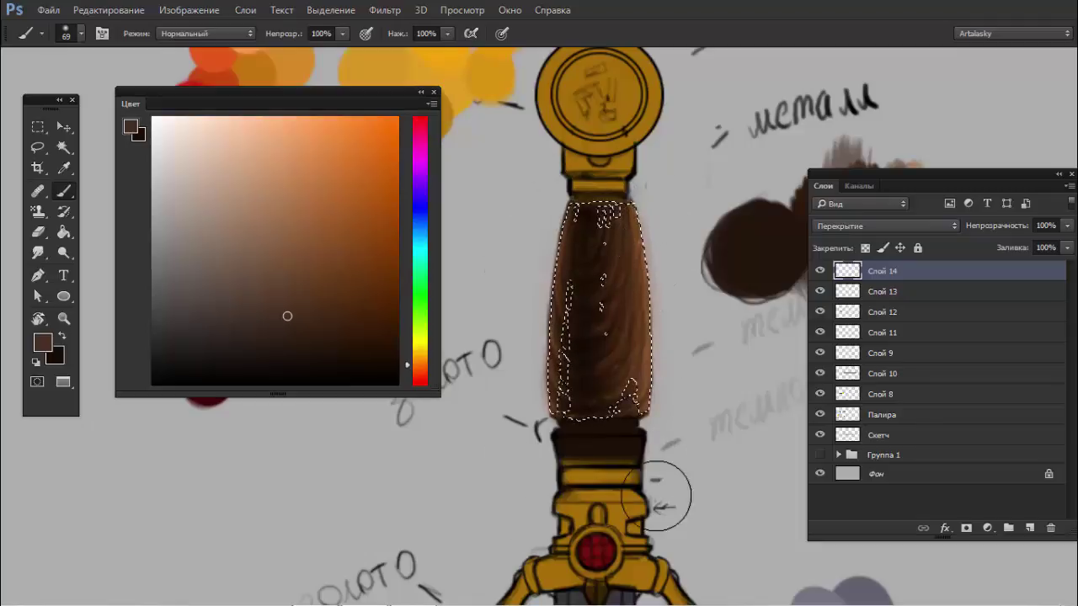
drag(623, 299, 509, 311)
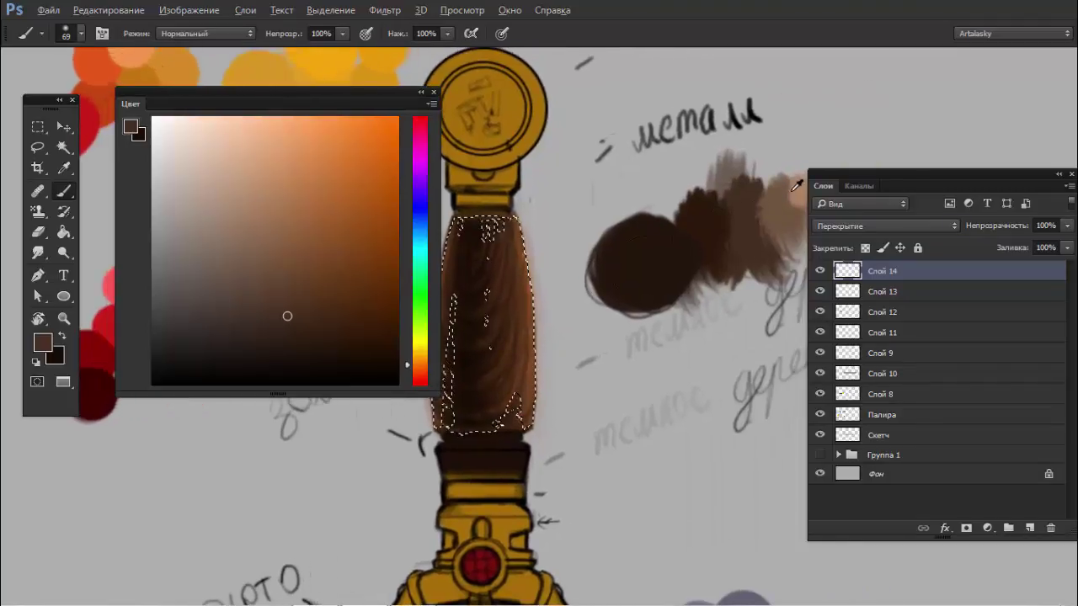
alt+click(763, 212)
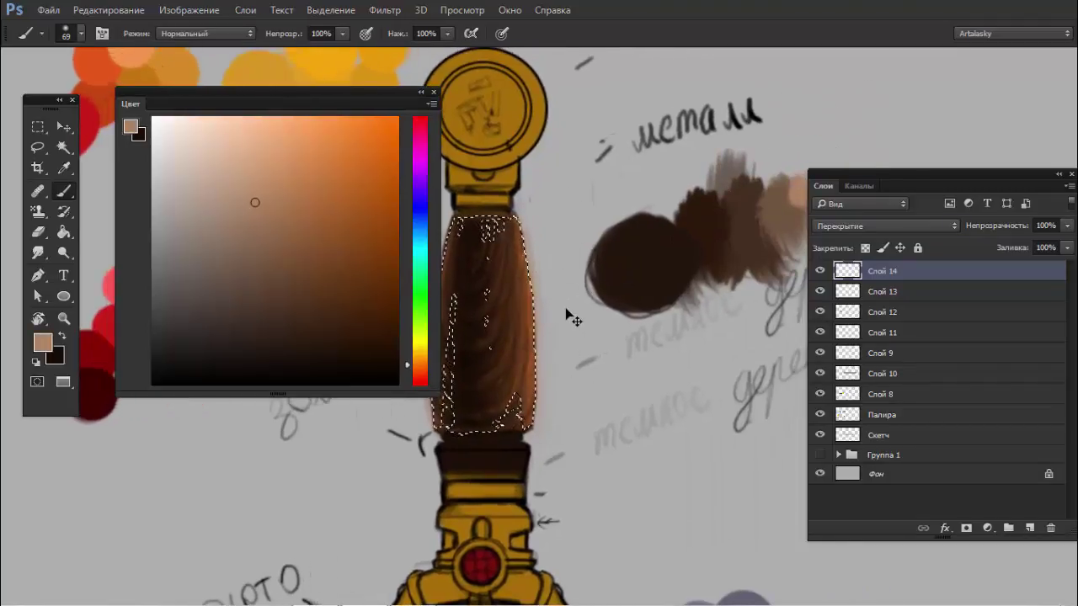
drag(934, 274, 910, 301)
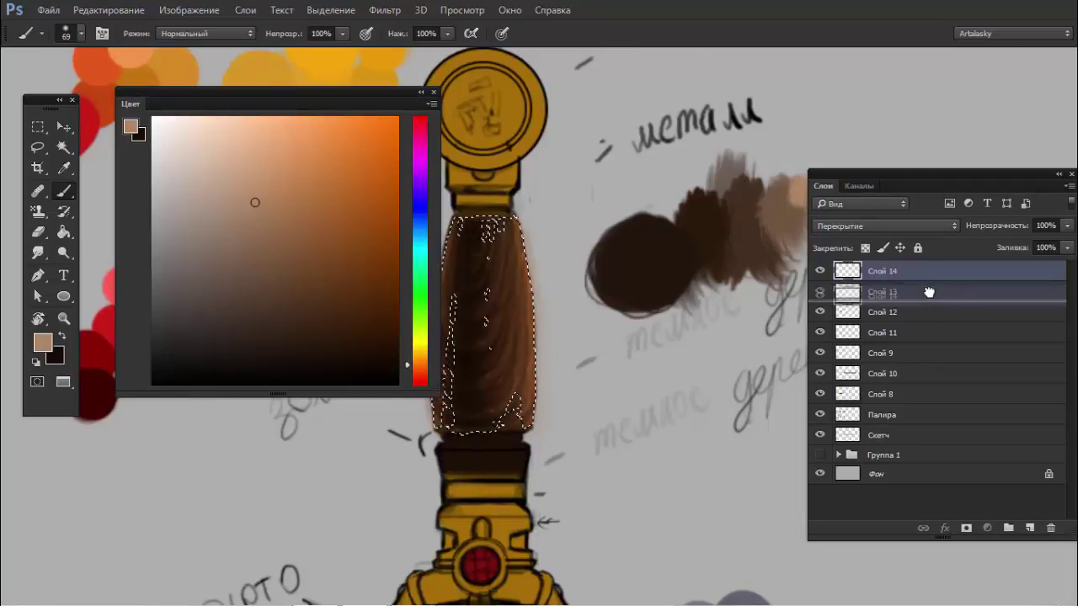
click(884, 271)
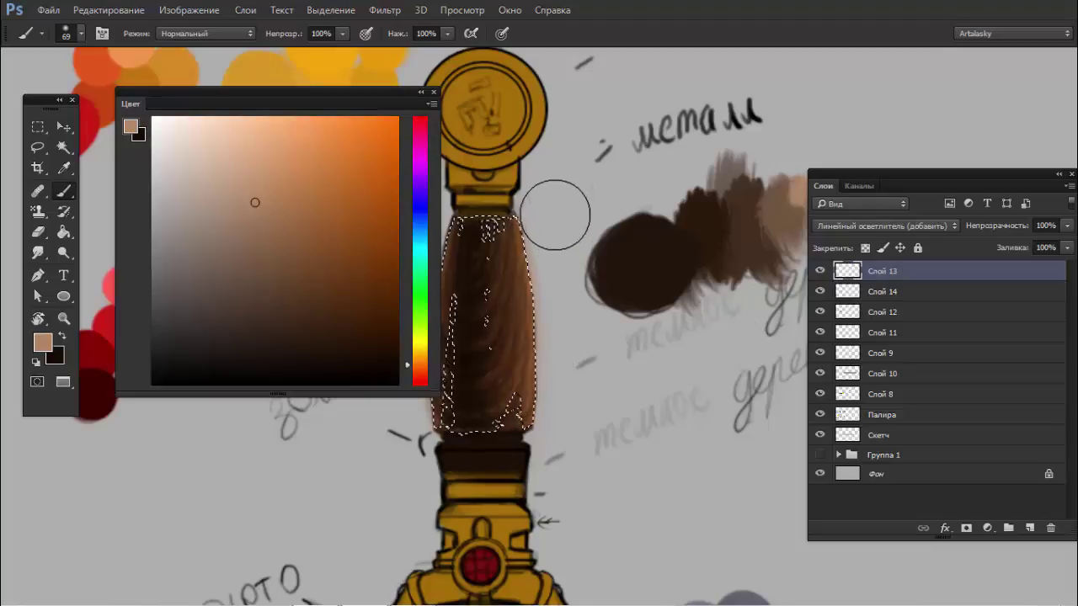
drag(589, 348, 781, 314)
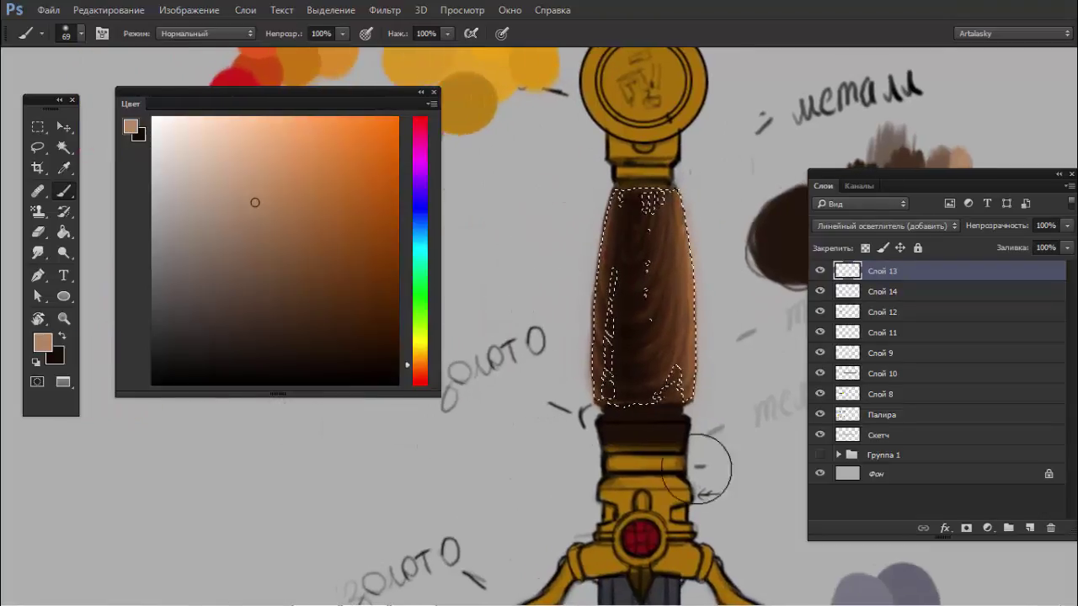
- Deselect the grip, toggle Слой 13 on and off to compare, and undo a stray edit
key(ctrl+d)
scroll(669, 287, down, 1)
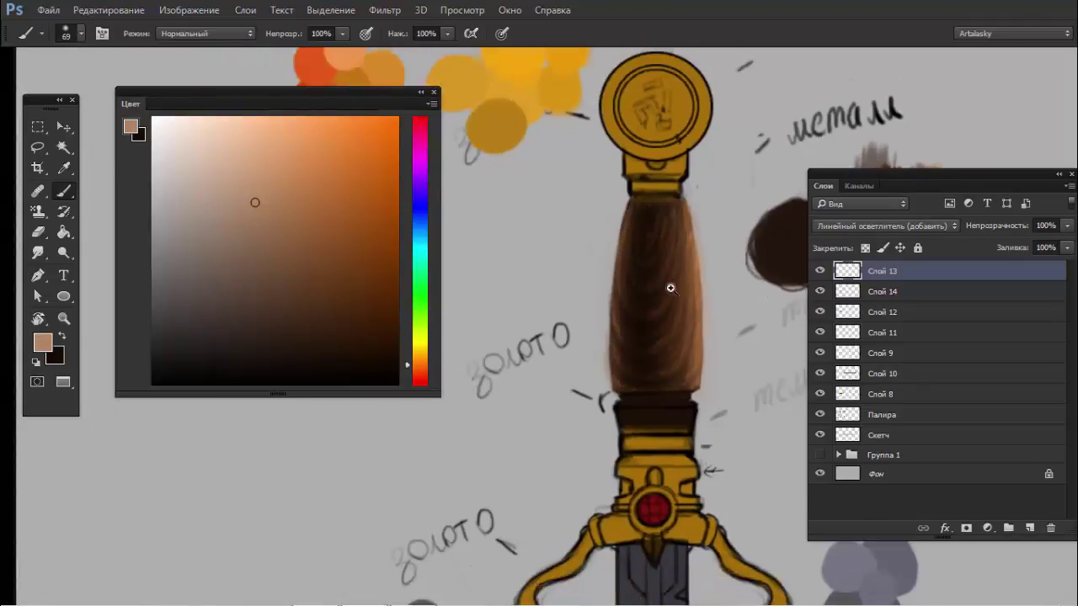
scroll(689, 287, down, 2)
scroll(688, 287, up, 1)
click(820, 271)
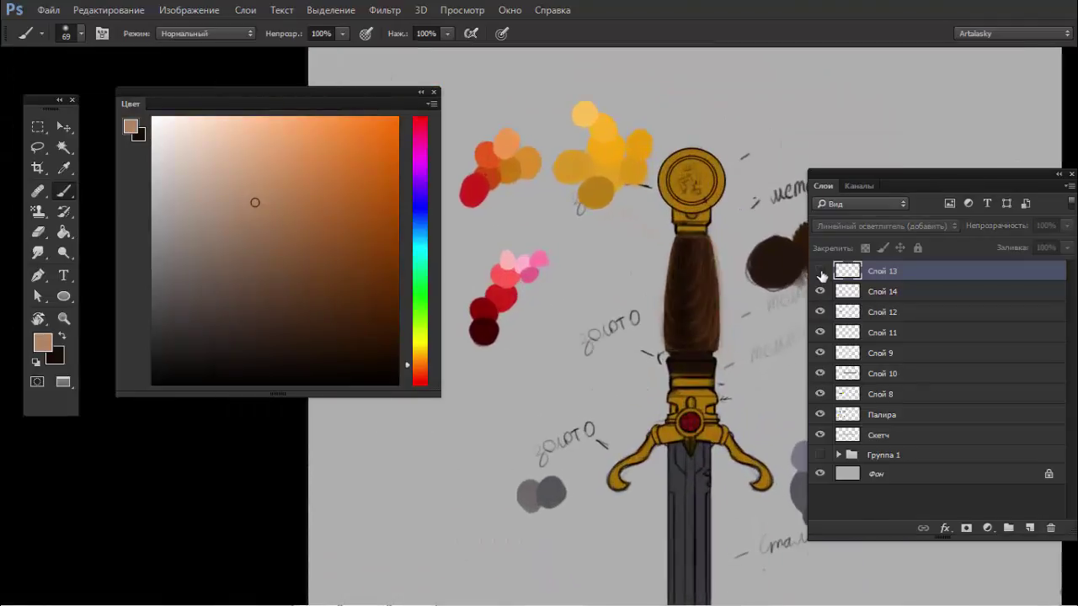
click(820, 271)
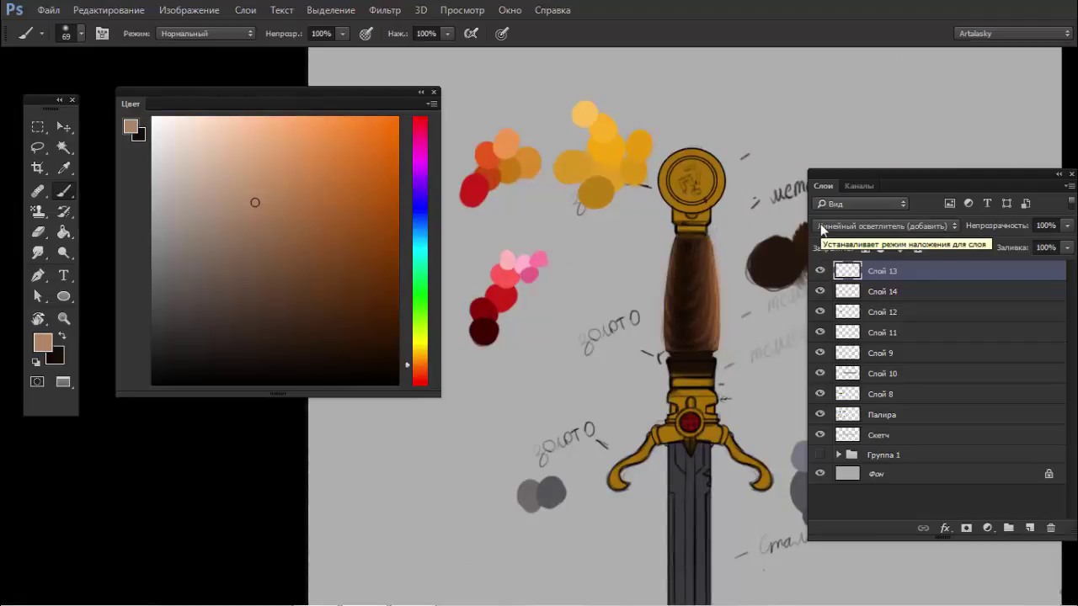
click(820, 271)
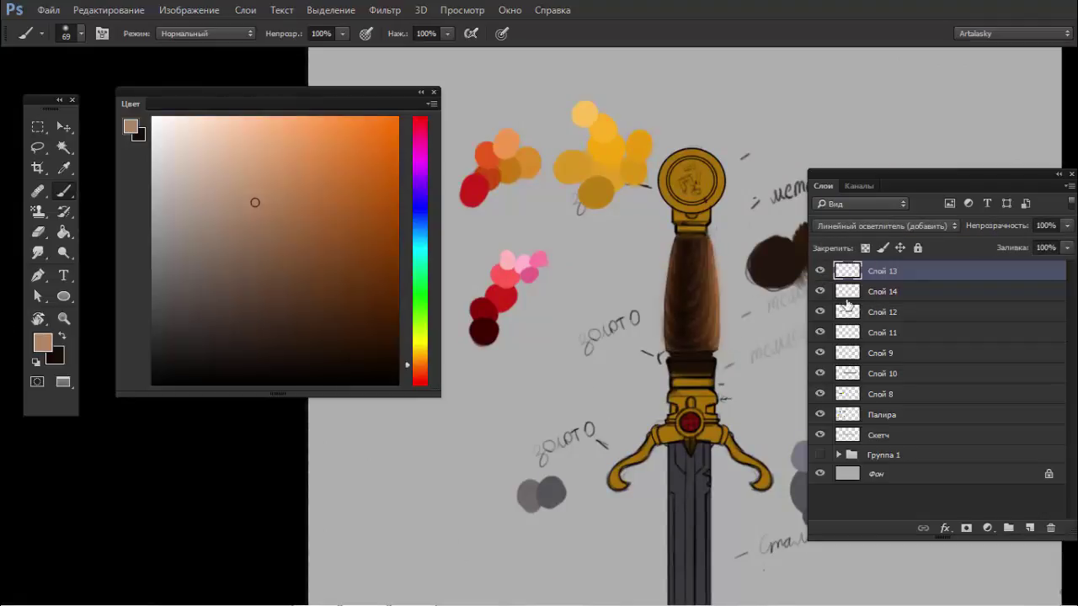
key(Delete)
key(ctrl+z)
- Select Слой 14, Слой 12 and Слой 13 together and merge them into one layer
click(867, 291)
click(821, 292)
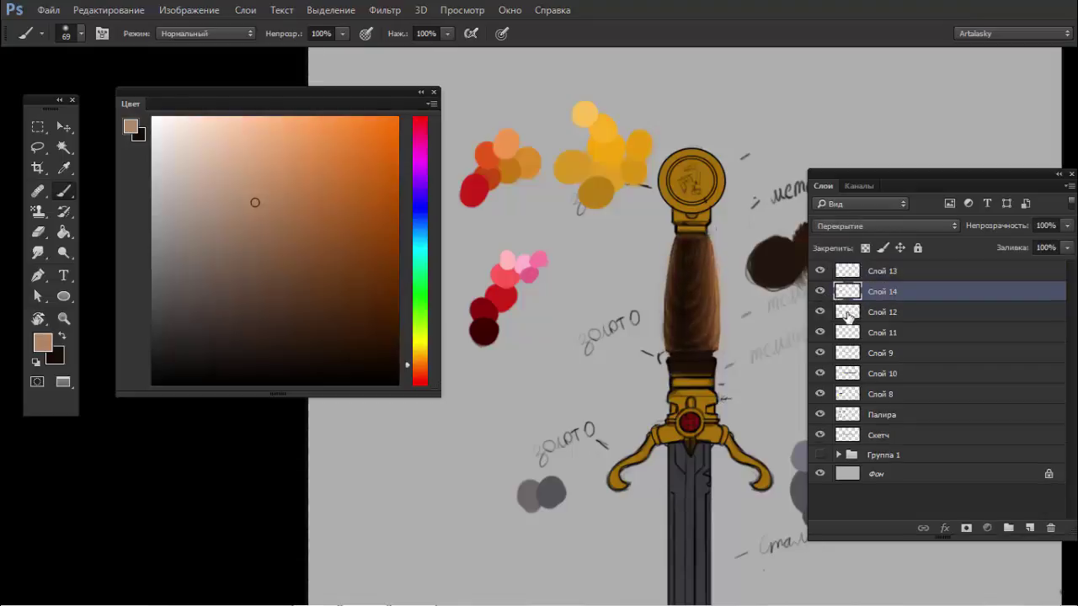
click(848, 316)
click(820, 312)
click(820, 312)
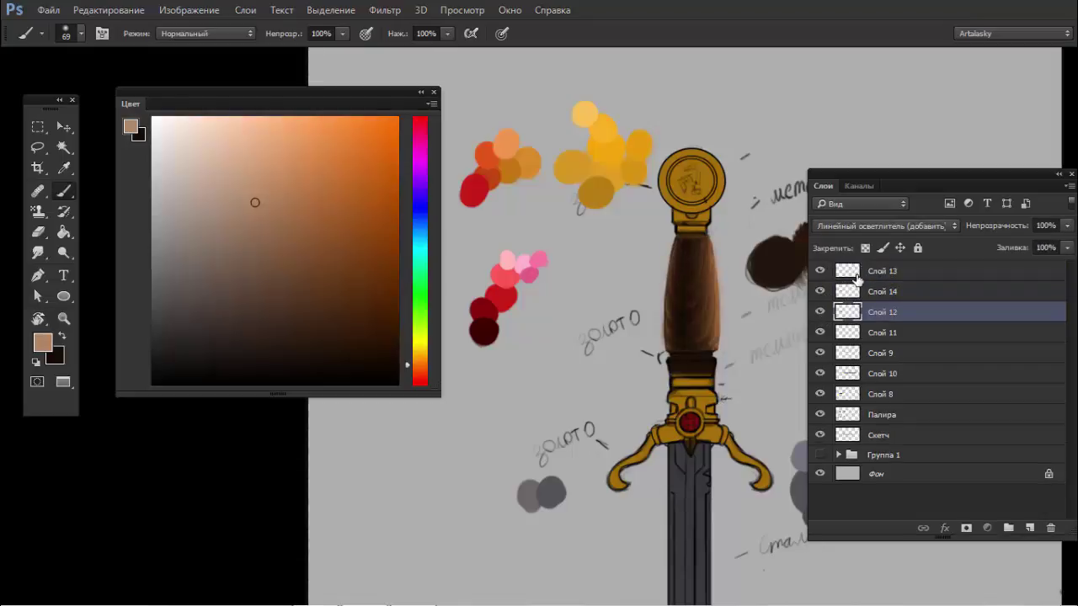
shift+click(857, 278)
key(ctrl+e)
- Erase the soft brown halo along the grip's right edge with two Eraser strokes
click(820, 271)
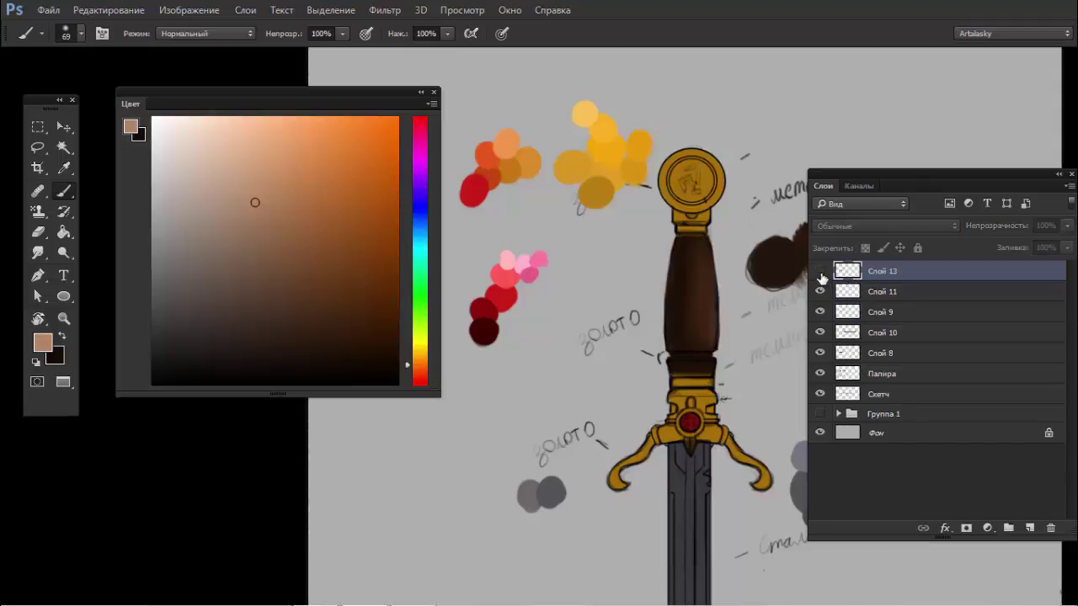
scroll(741, 269, up, 2)
key(e)
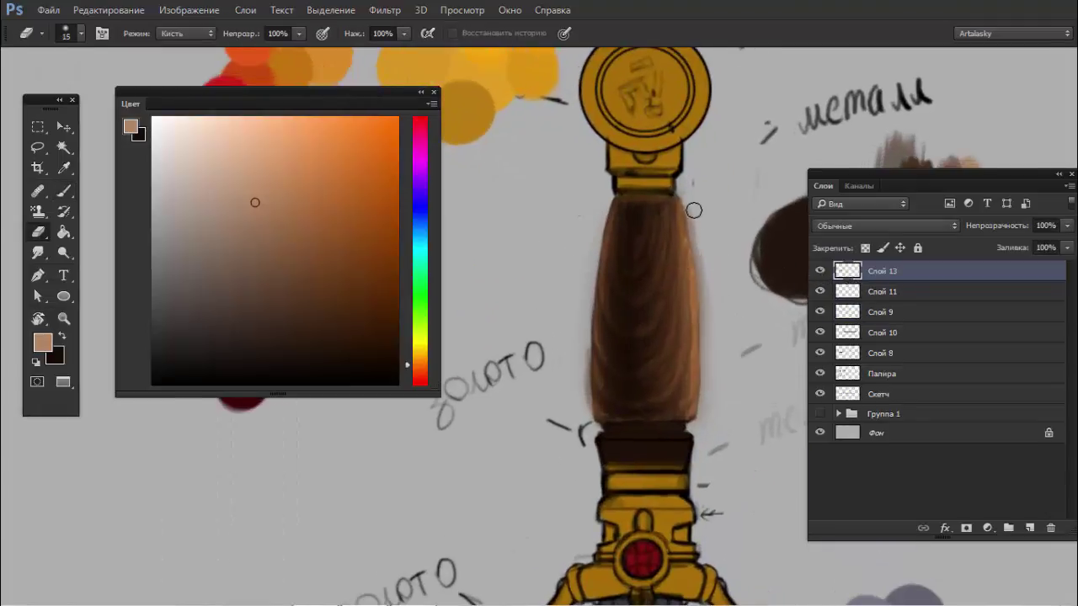
drag(694, 210, 704, 392)
drag(699, 210, 707, 388)
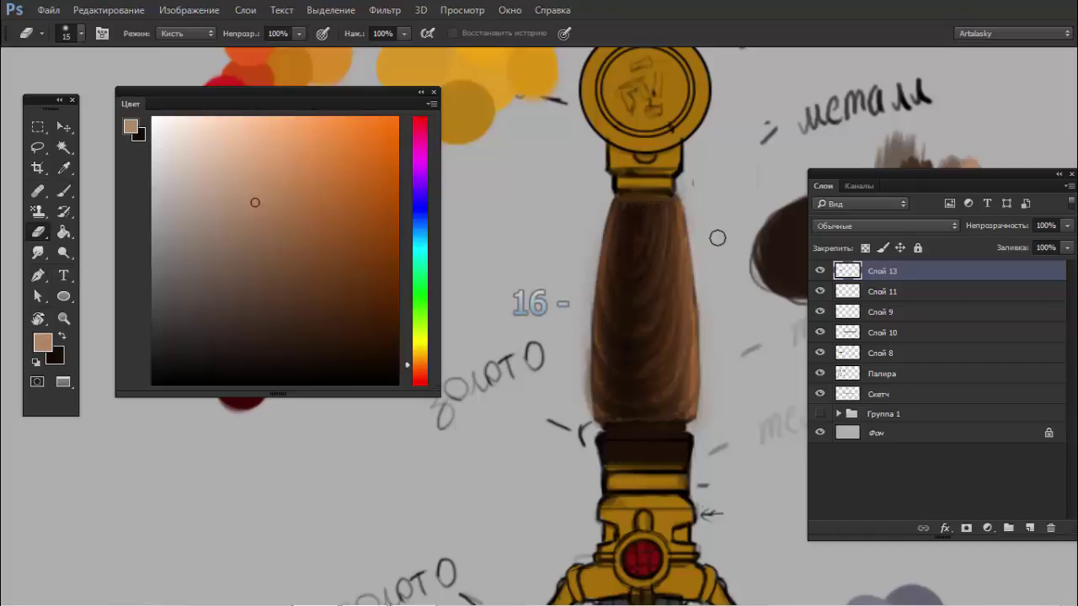
- Try a Levels adjustment with midtones 1,15 and white near 240, then undo it
key(ctrl+l)
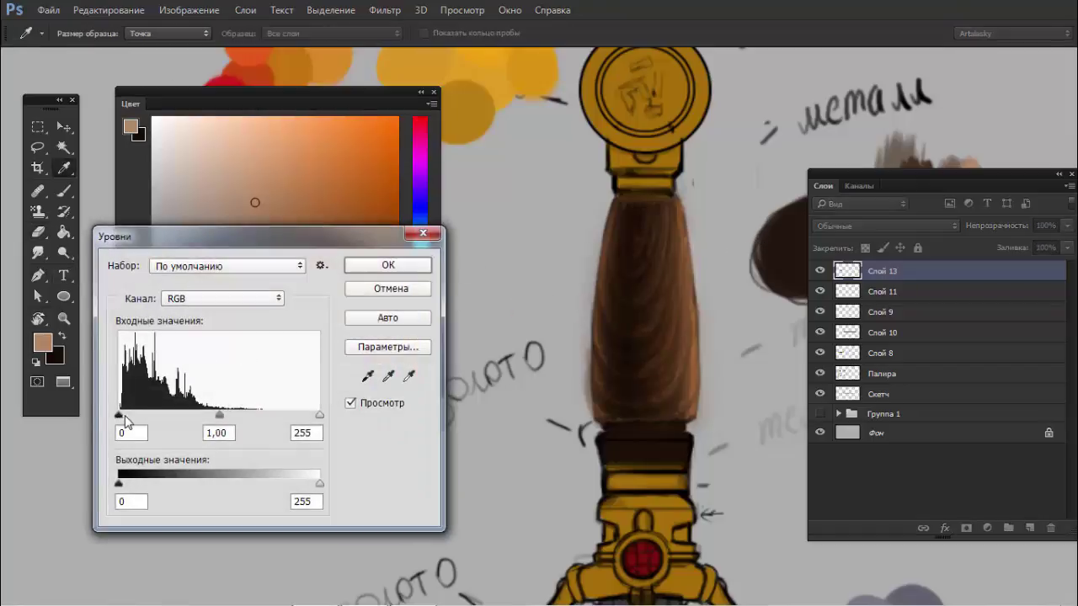
drag(119, 415, 125, 415)
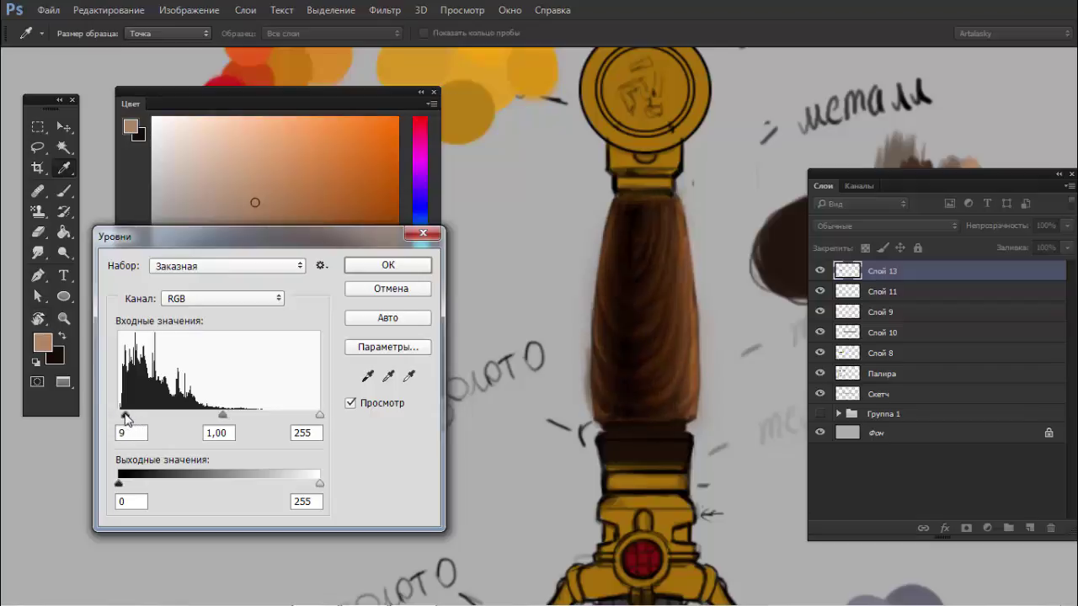
drag(215, 415, 211, 415)
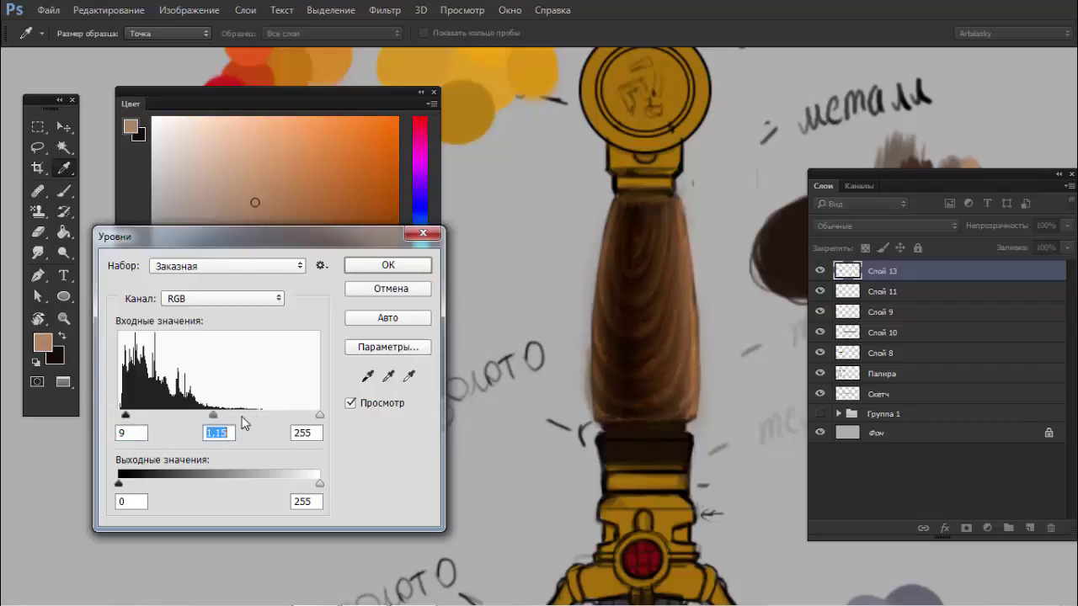
drag(319, 416, 308, 417)
click(309, 419)
drag(123, 416, 115, 417)
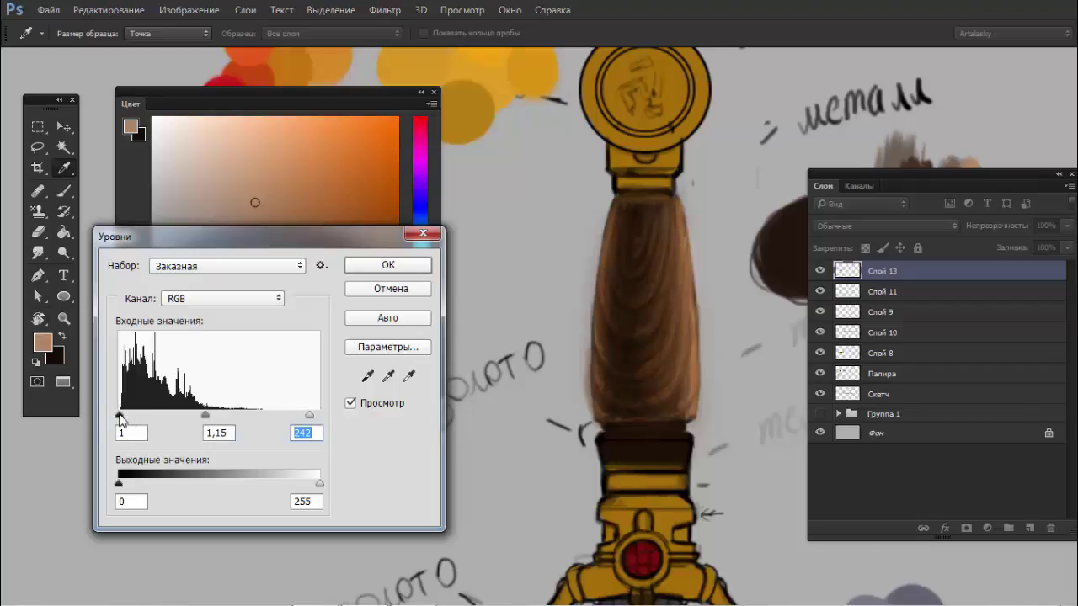
click(121, 418)
click(389, 266)
key(e)
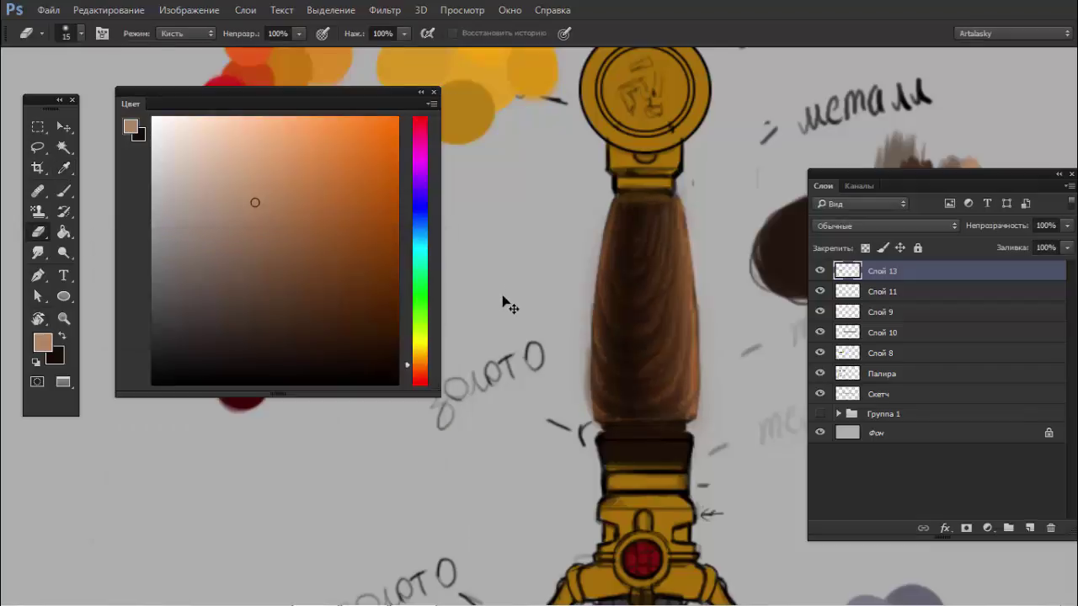
key(ctrl+z)
key(ctrl+z)
key(ctrl+z)
- Apply Hue/Saturation to the grip with Saturation -20 and Lightness -14
key(ctrl+u)
click(566, 259)
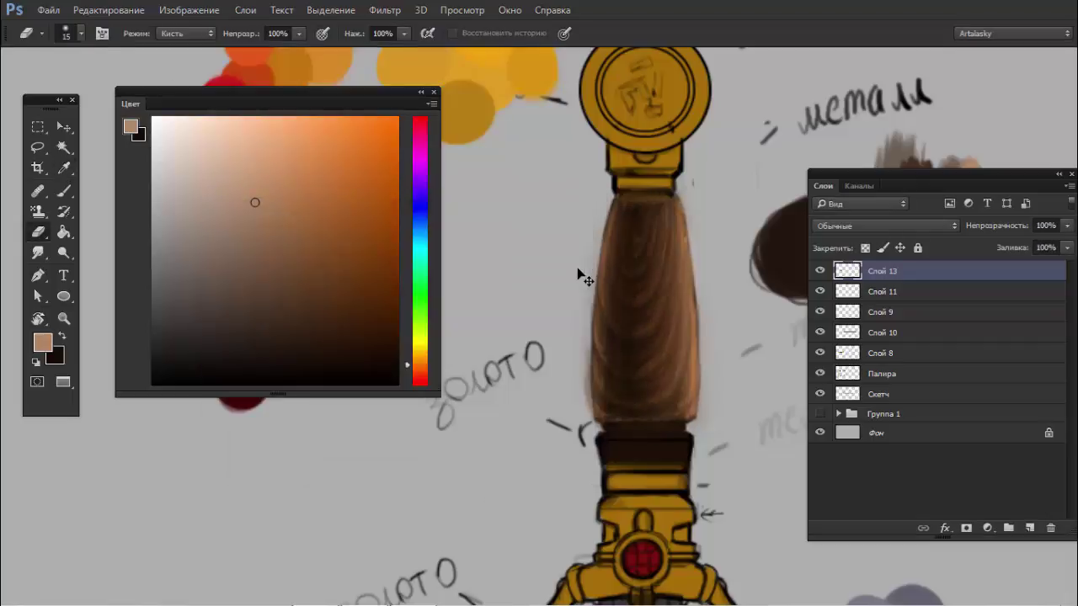
key(ctrl+u)
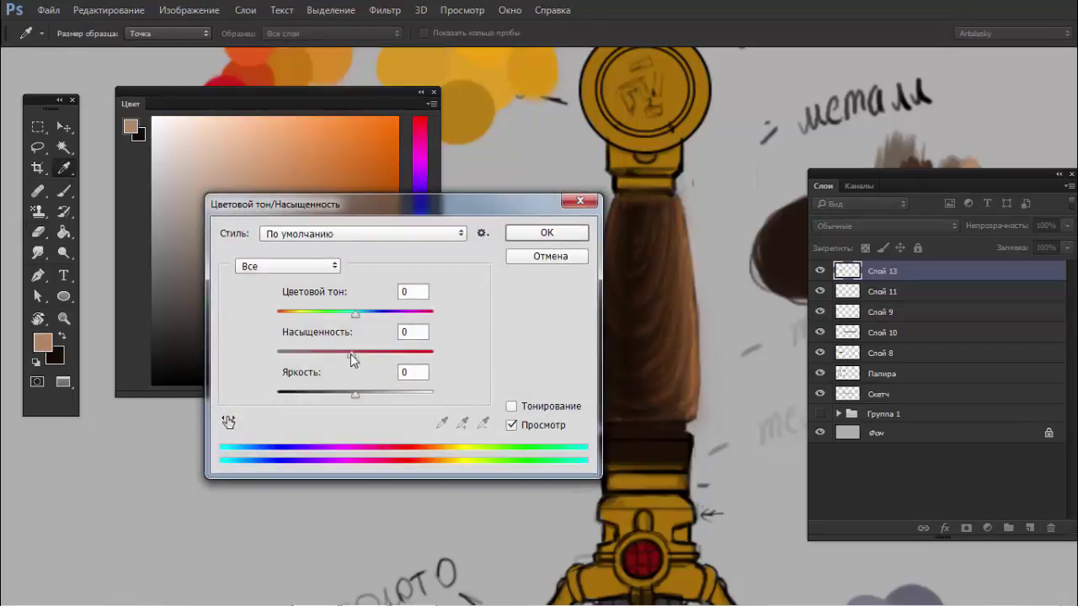
drag(350, 354, 340, 356)
drag(353, 394, 344, 394)
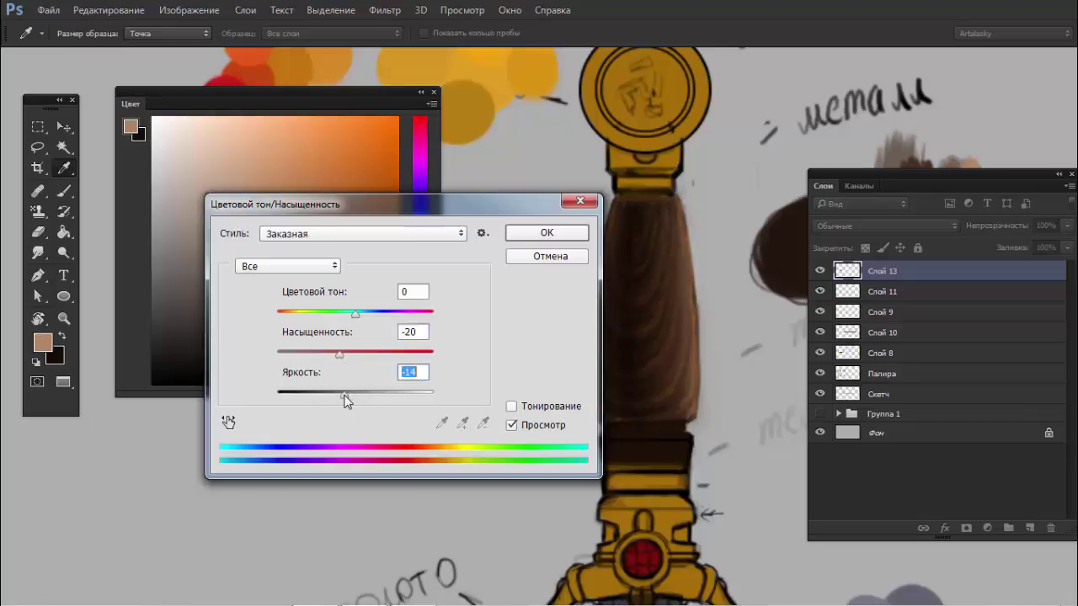
click(526, 238)
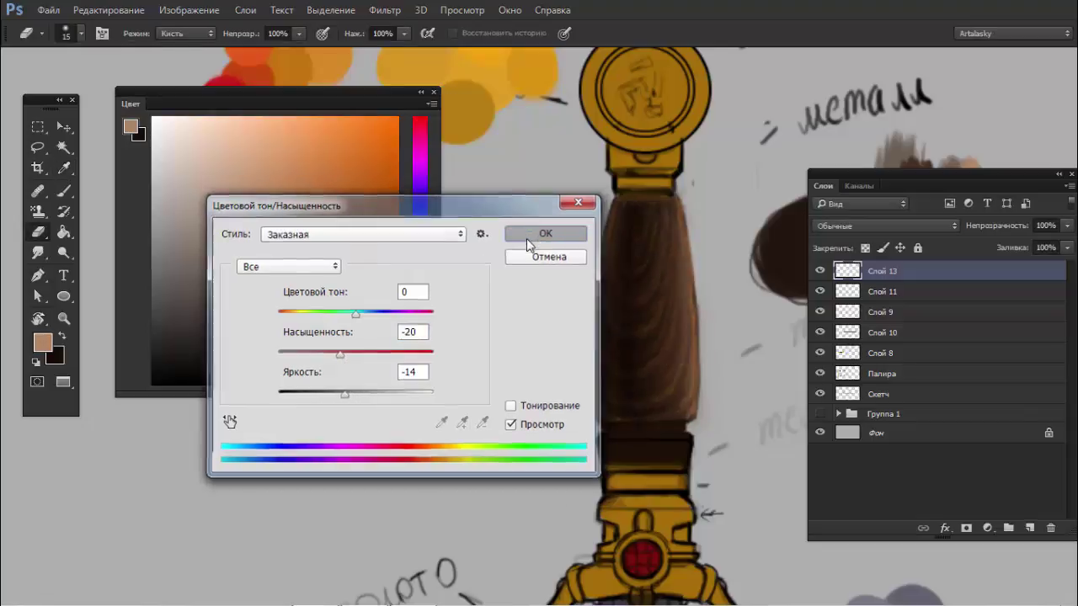
key(e)
click(190, 11)
mouse_move(193, 50)
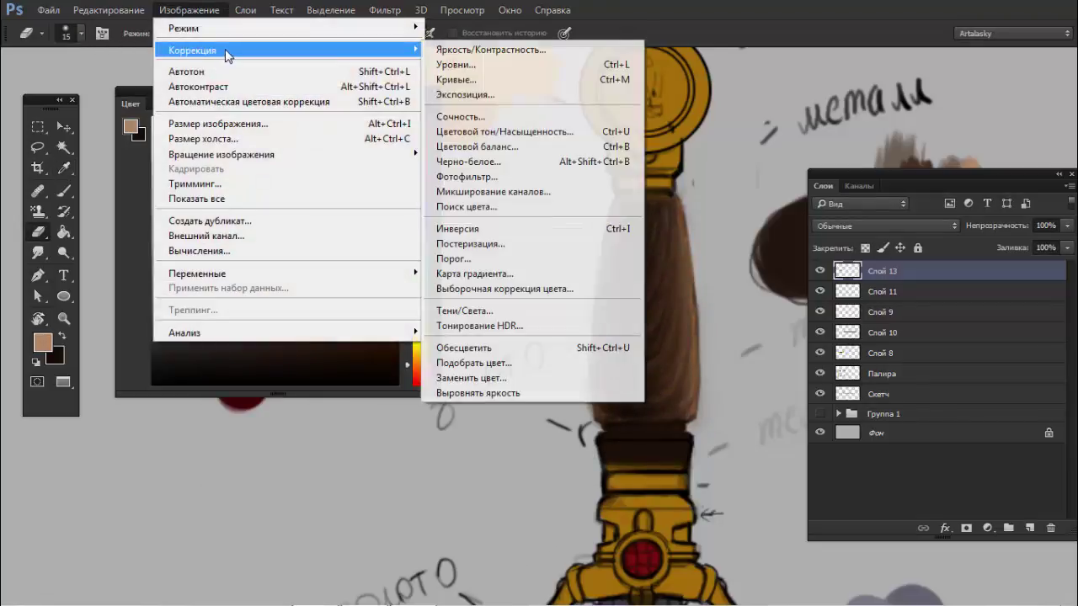
- Apply an S-curve in Curves, pulling the grip's shadows down and lifting highlights
click(536, 80)
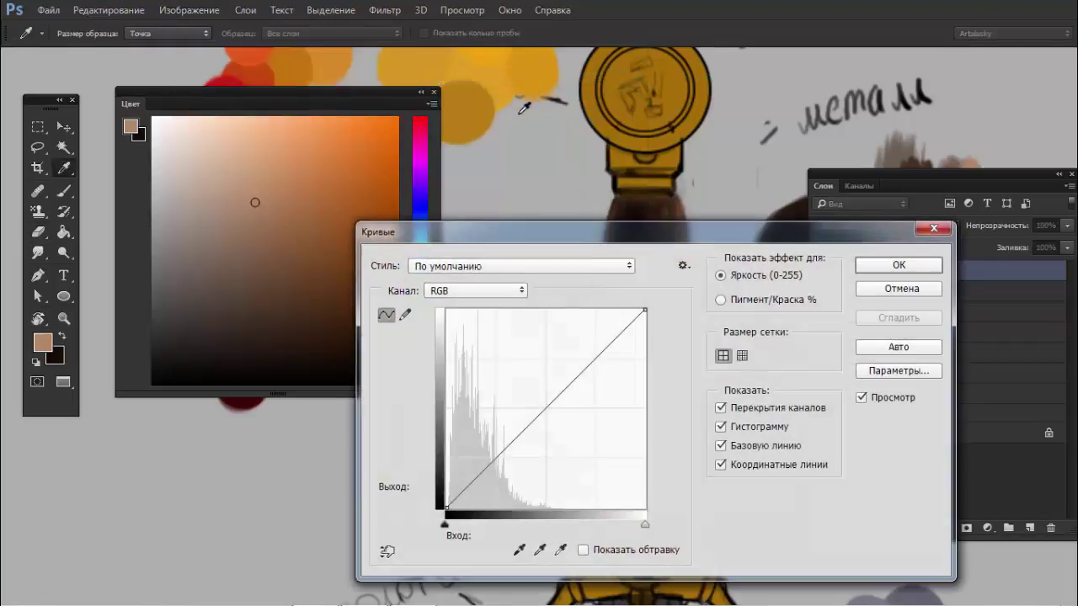
drag(581, 229, 922, 209)
drag(842, 393, 845, 425)
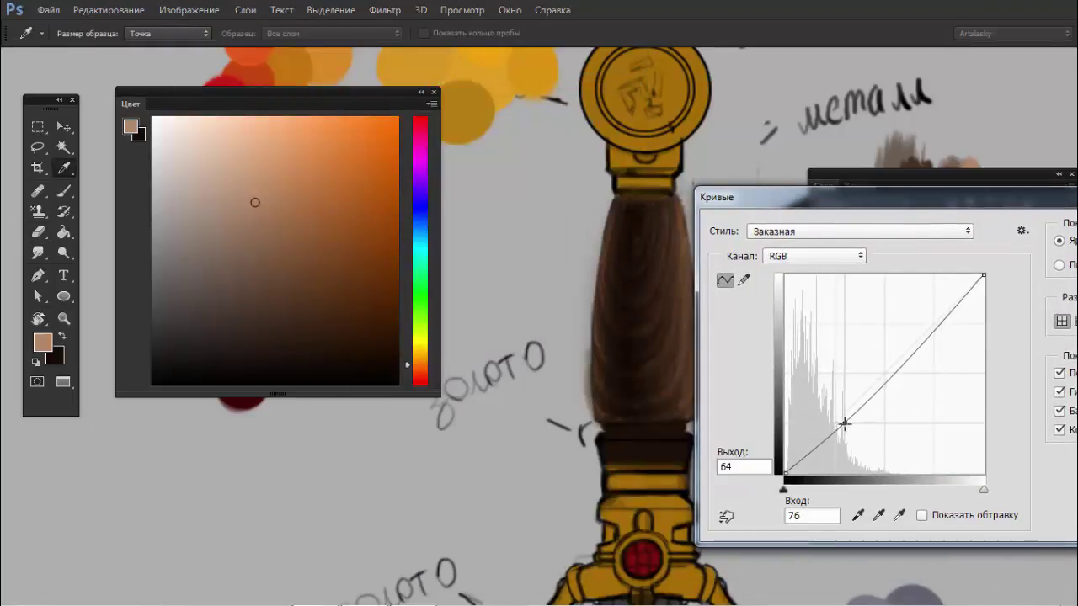
drag(929, 326, 922, 312)
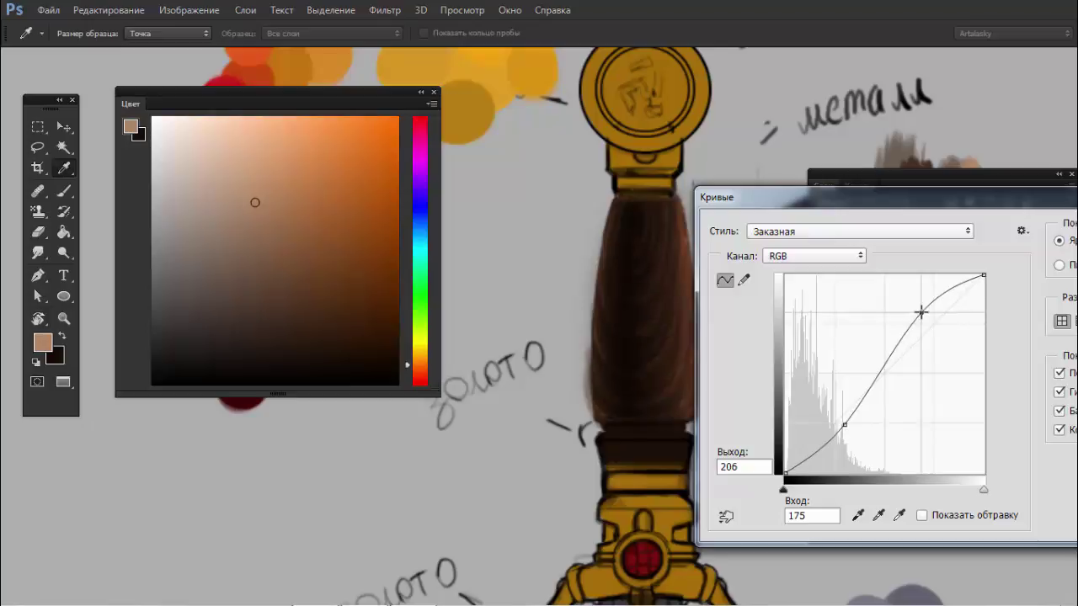
drag(845, 424, 845, 432)
drag(975, 200, 740, 265)
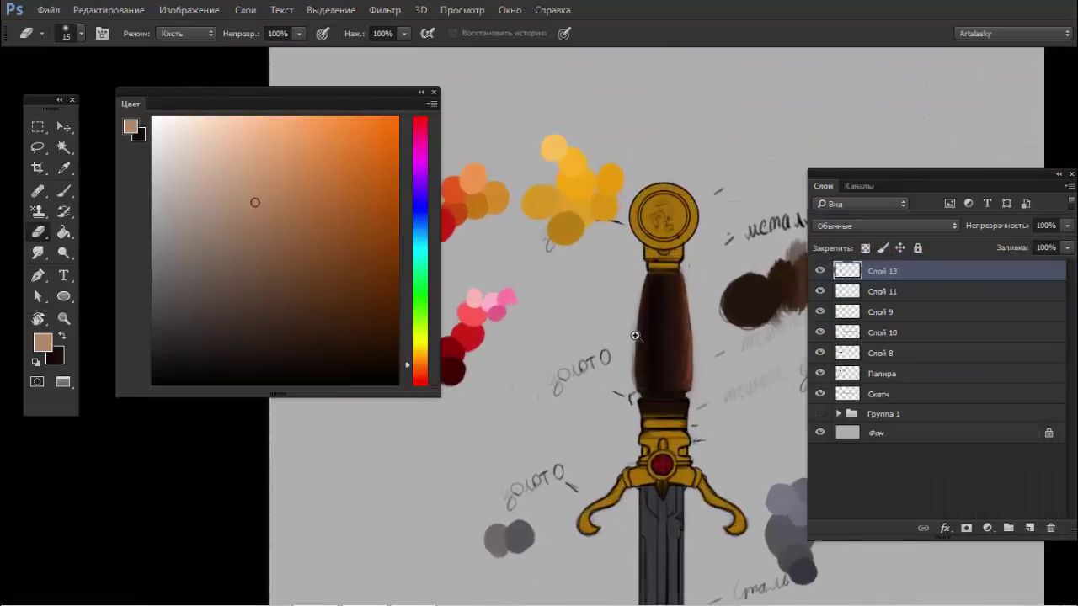
scroll(668, 346, up, 2)
- Cut the grip's saturation by a further -28 with Hue/Saturation
key(ctrl+u)
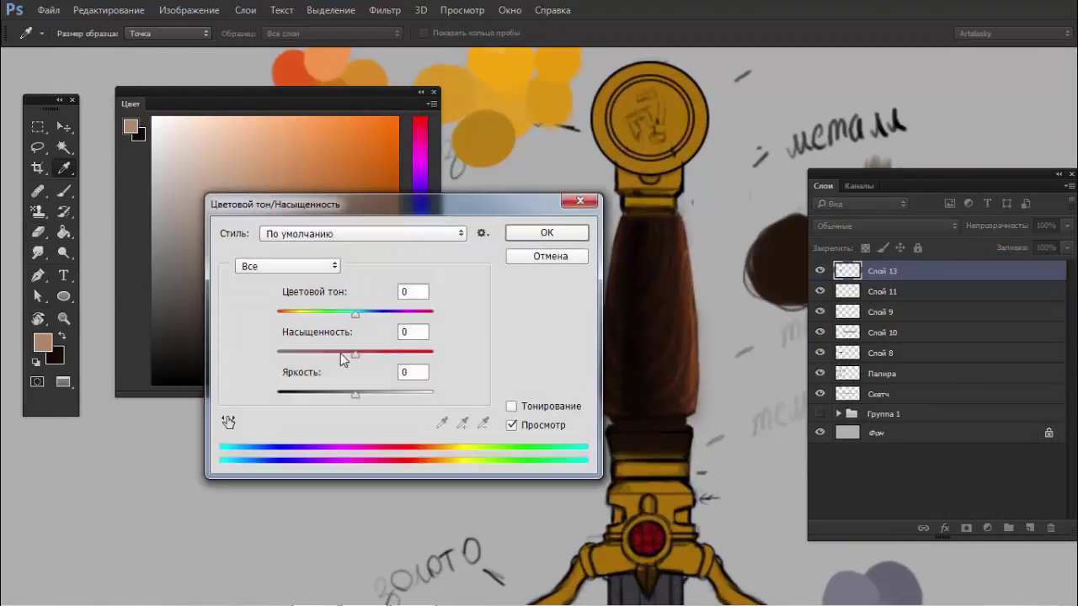
mouse_move(345, 353)
mouse_down()
mouse_move(323, 364)
mouse_move(333, 359)
mouse_up()
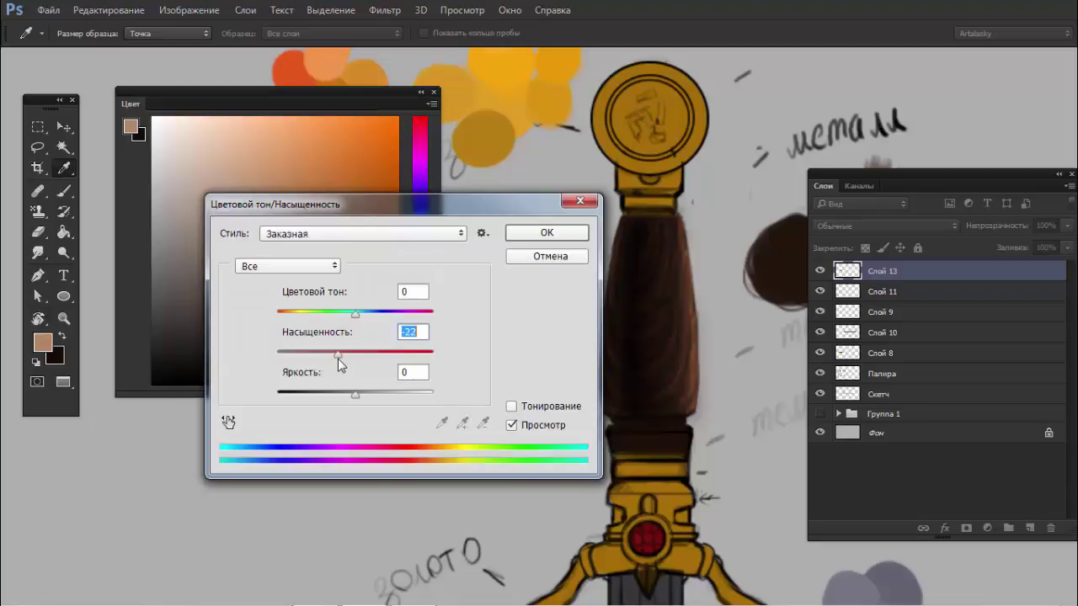
click(545, 234)
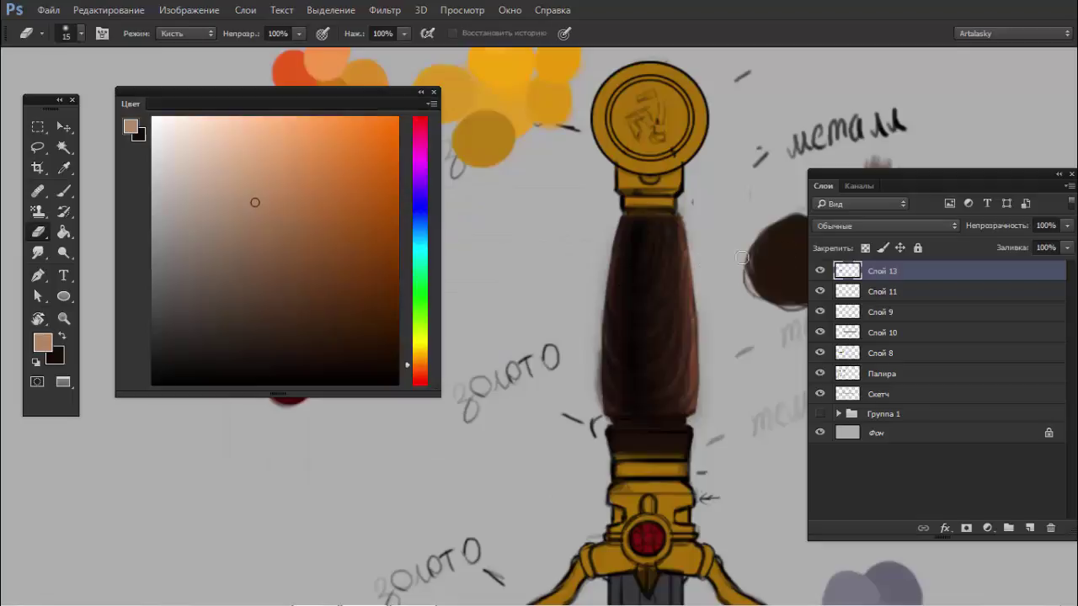
scroll(693, 291, down, 3)
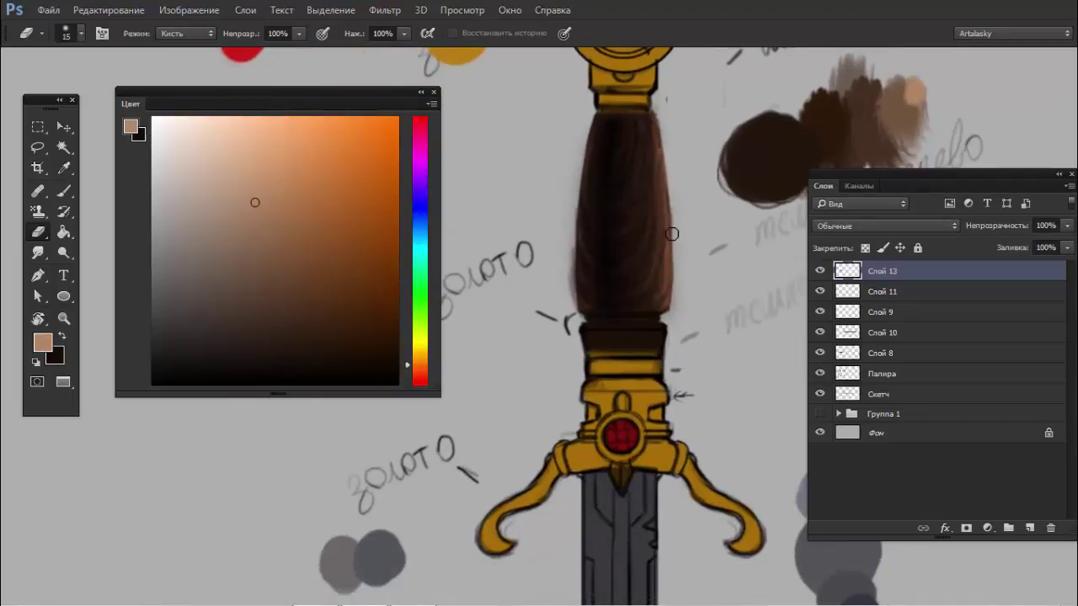
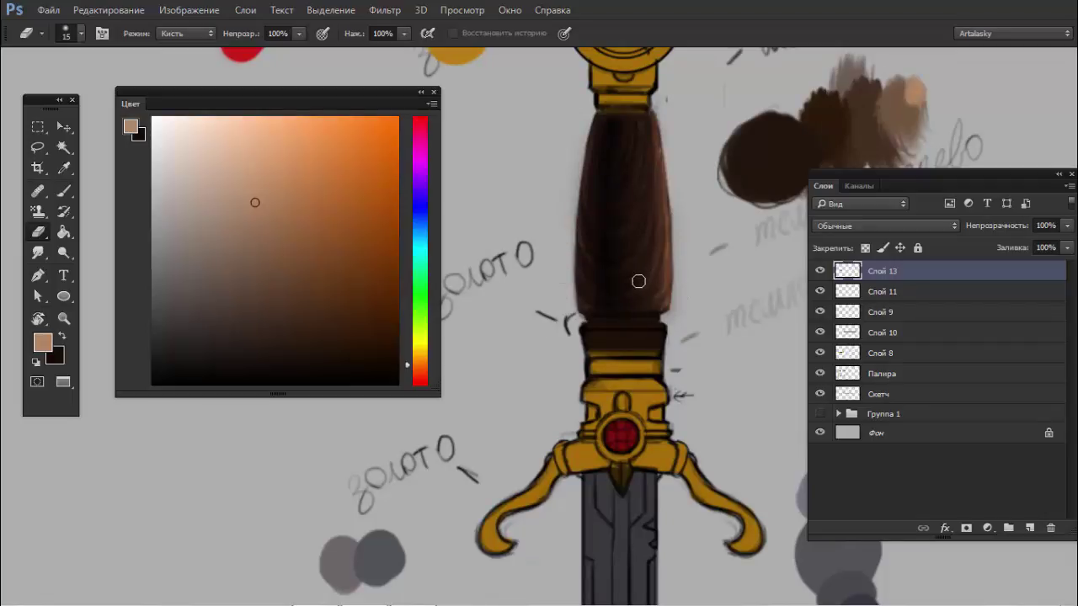
- Switch to a 9 px hard round brush and zoom in on the sword's grip and guard
key(b)
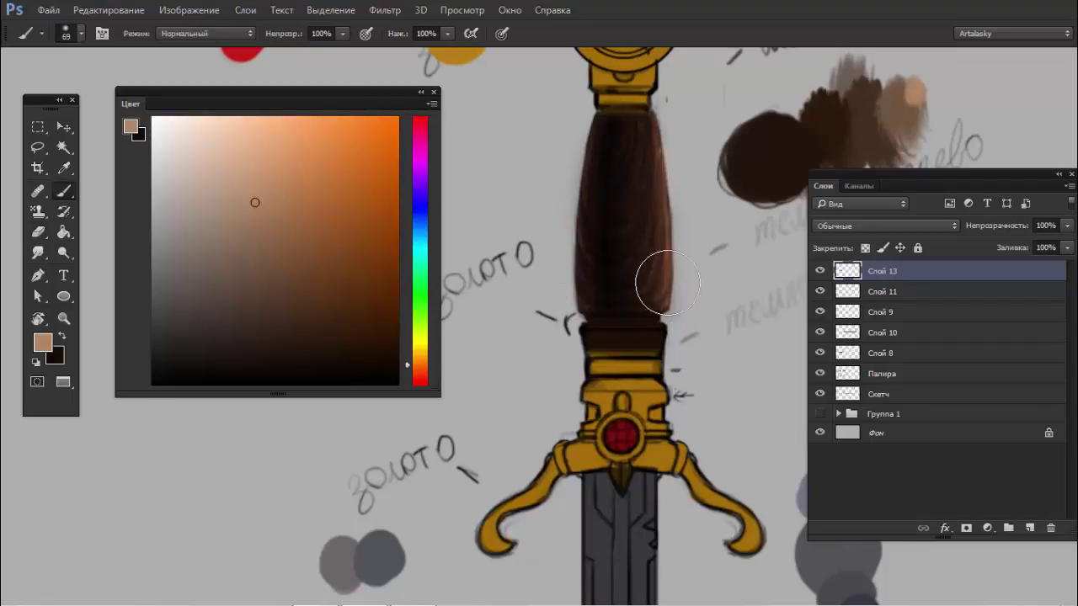
right_click(662, 262)
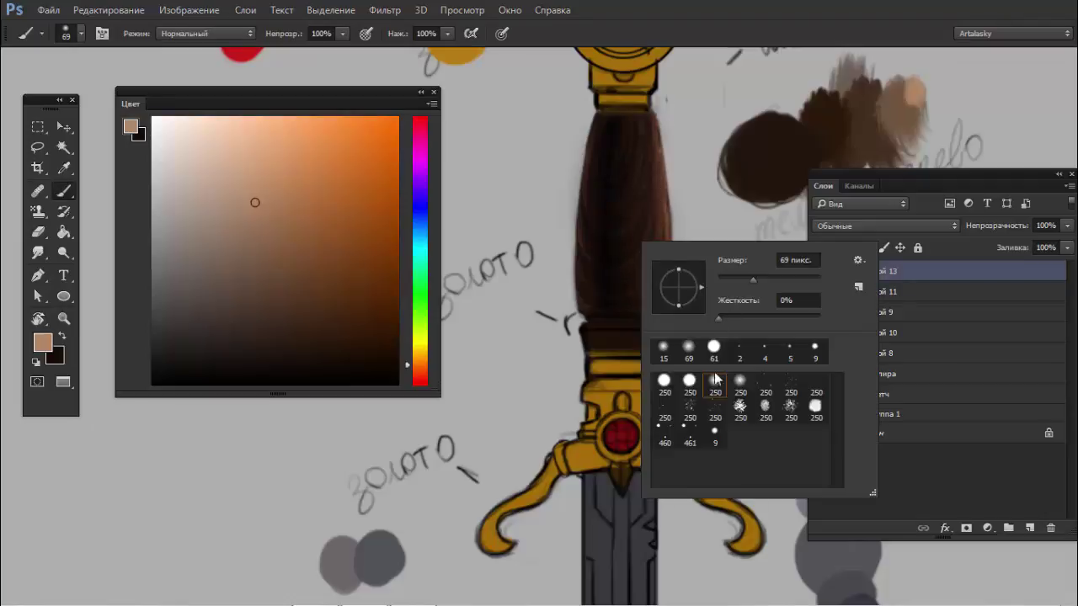
click(665, 388)
click(712, 440)
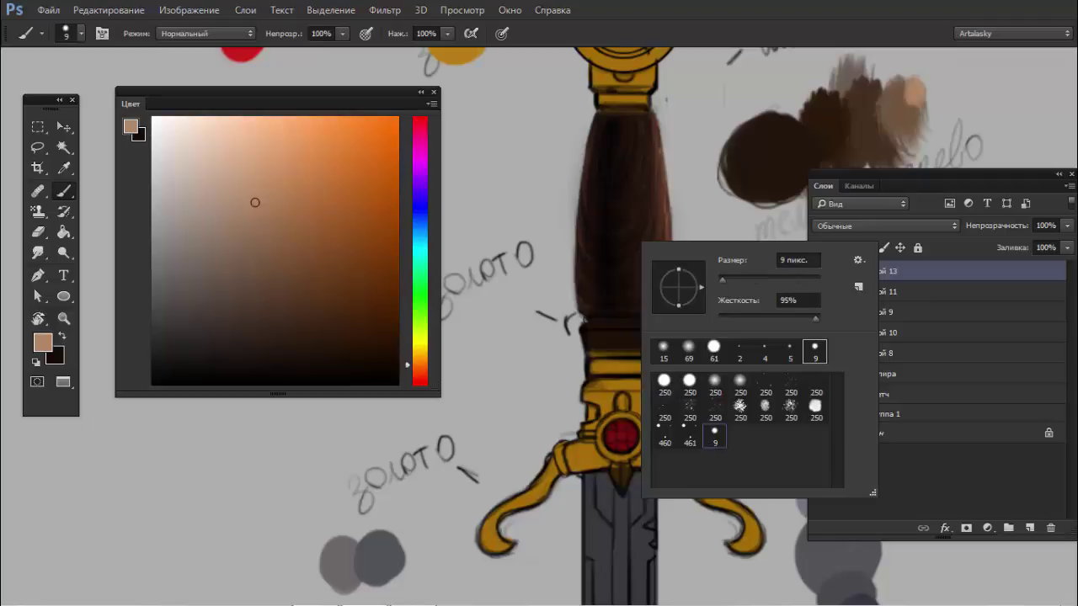
click(556, 353)
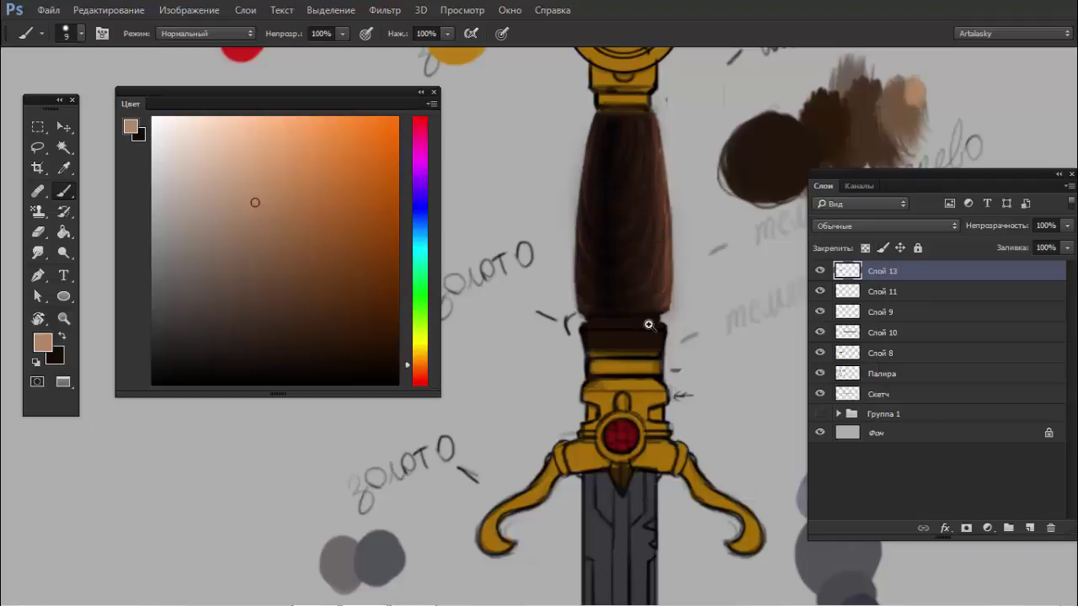
mouse_move(682, 313)
mouse_down()
mouse_move(694, 327)
mouse_move(621, 464)
mouse_up()
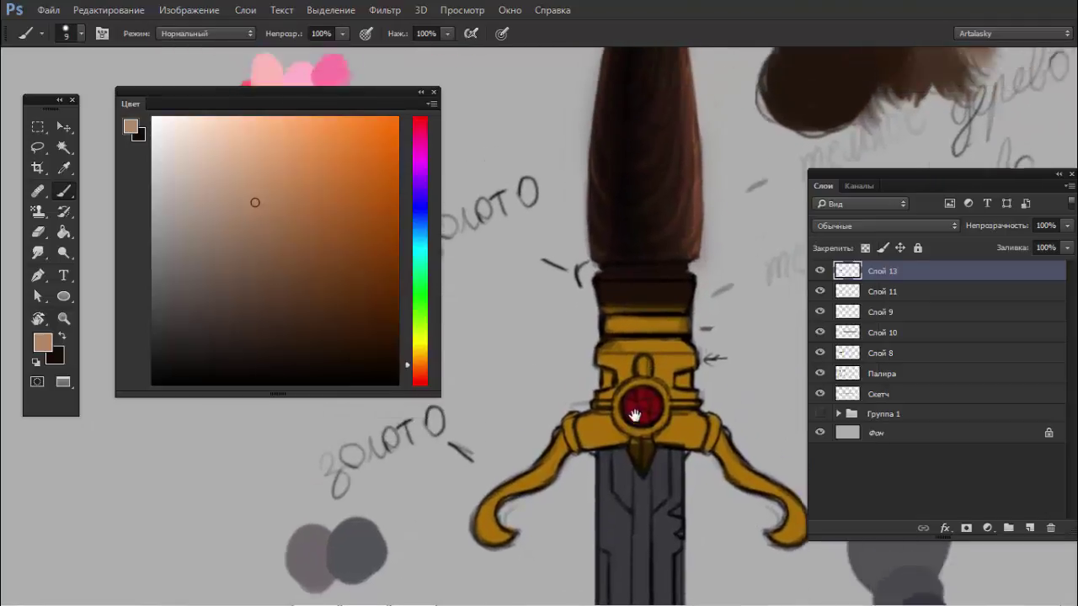
- Sample the golden orange from the palette blobs and test it on the handle, undoing the stroke
mouse_move(619, 267)
mouse_down()
mouse_move(645, 351)
mouse_move(676, 377)
mouse_up()
alt+click(495, 74)
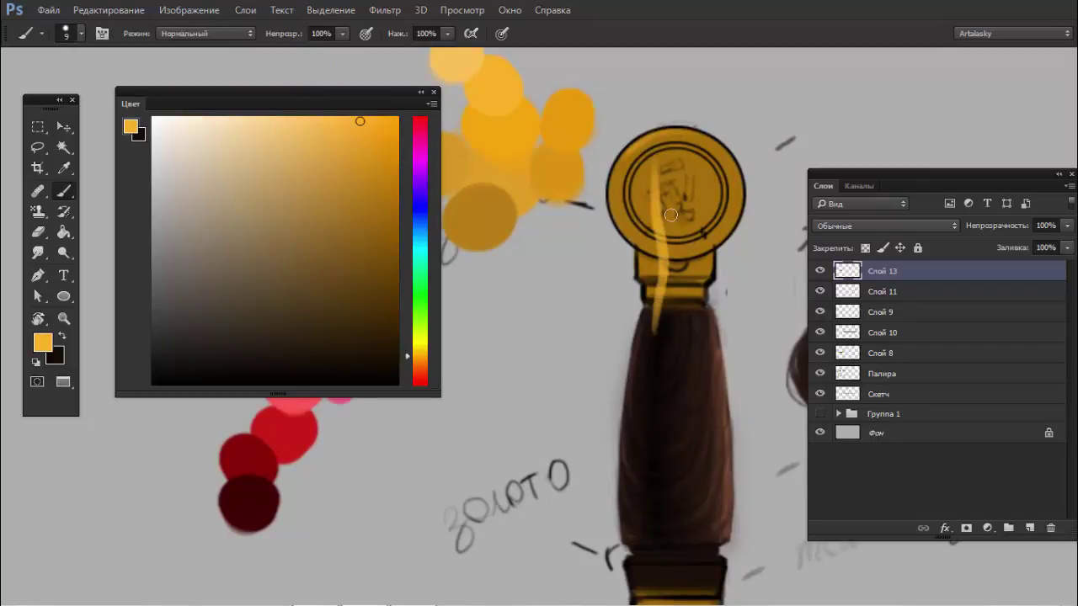
drag(657, 153, 647, 433)
key(ctrl+z)
- Try orange test strokes on the blade, around and beside the sword, undoing each one
scroll(674, 307, down, 5)
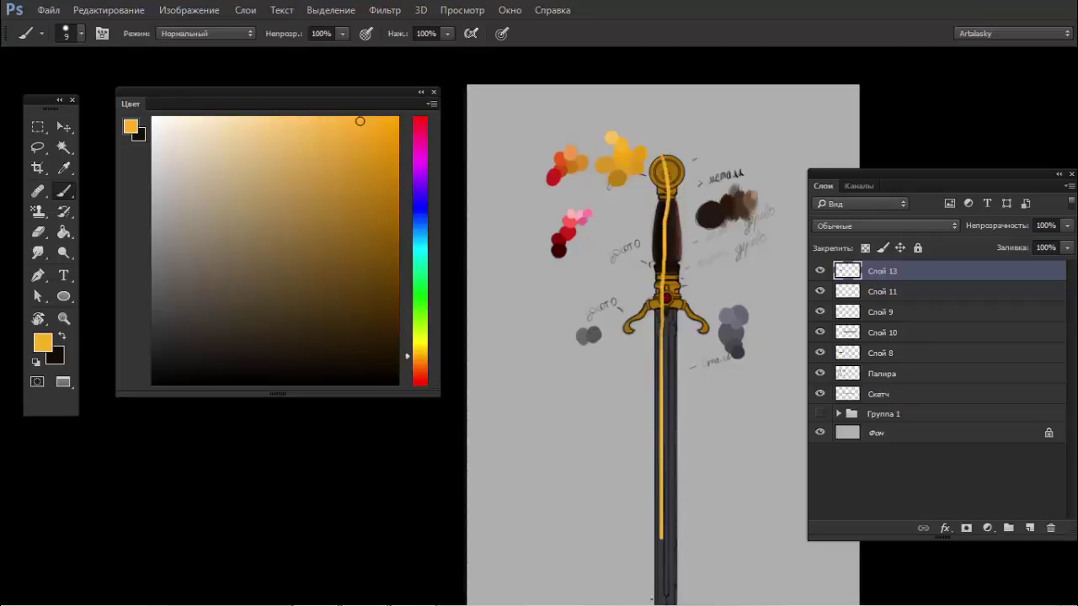
drag(662, 337, 662, 603)
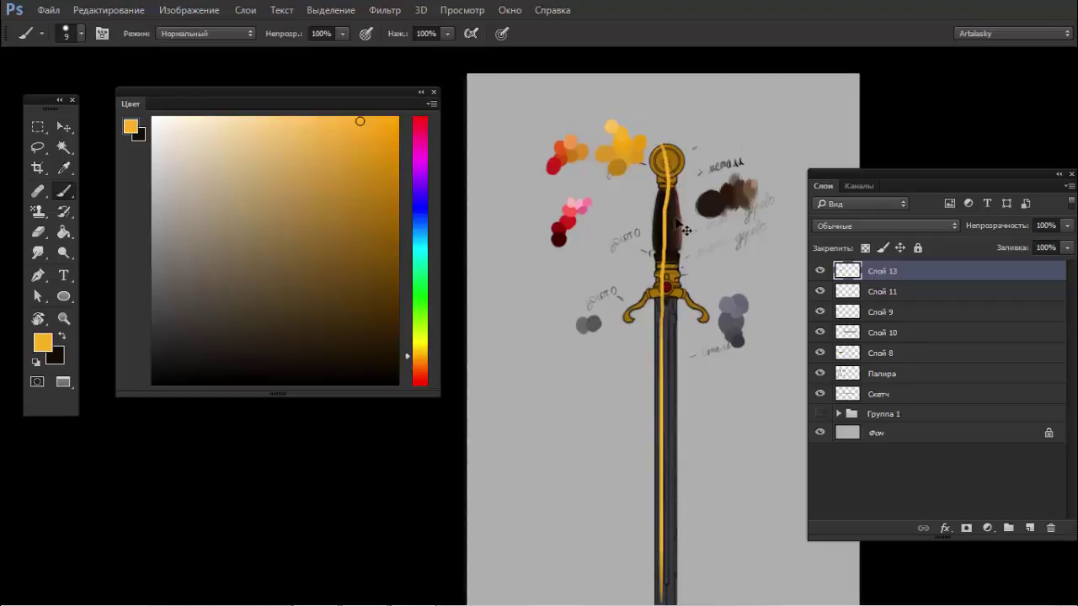
key(ctrl+z)
scroll(657, 156, up, 3)
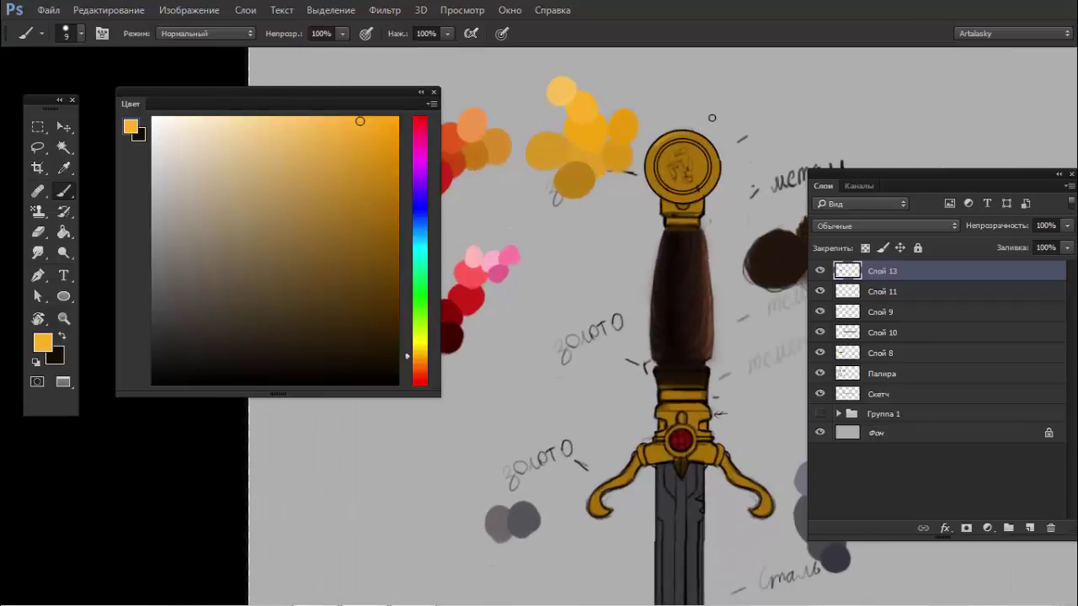
drag(695, 160, 742, 99)
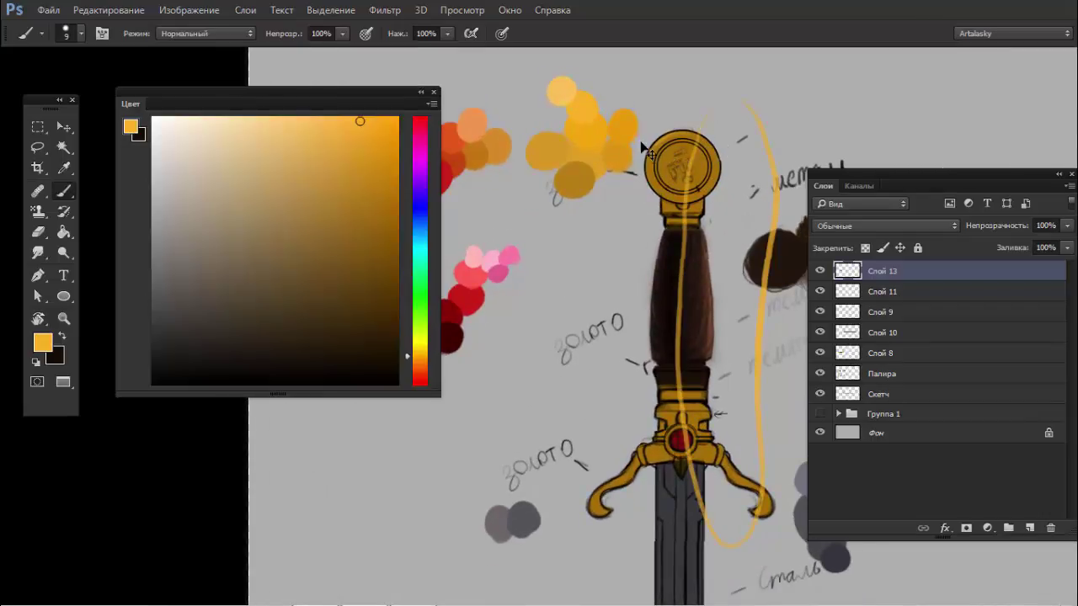
key(ctrl+z)
drag(654, 246, 554, 450)
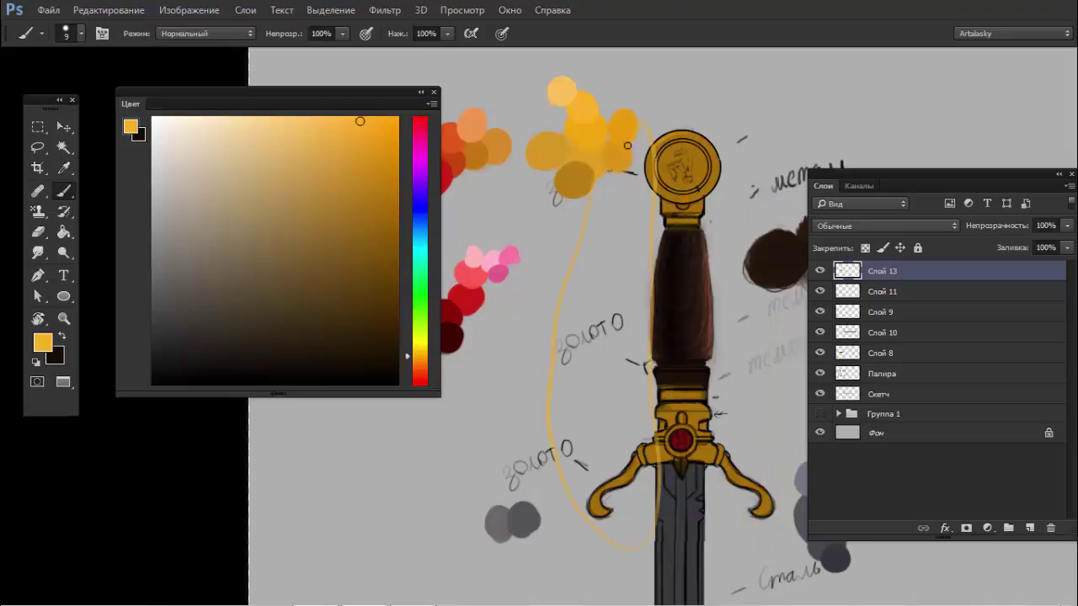
key(ctrl+z)
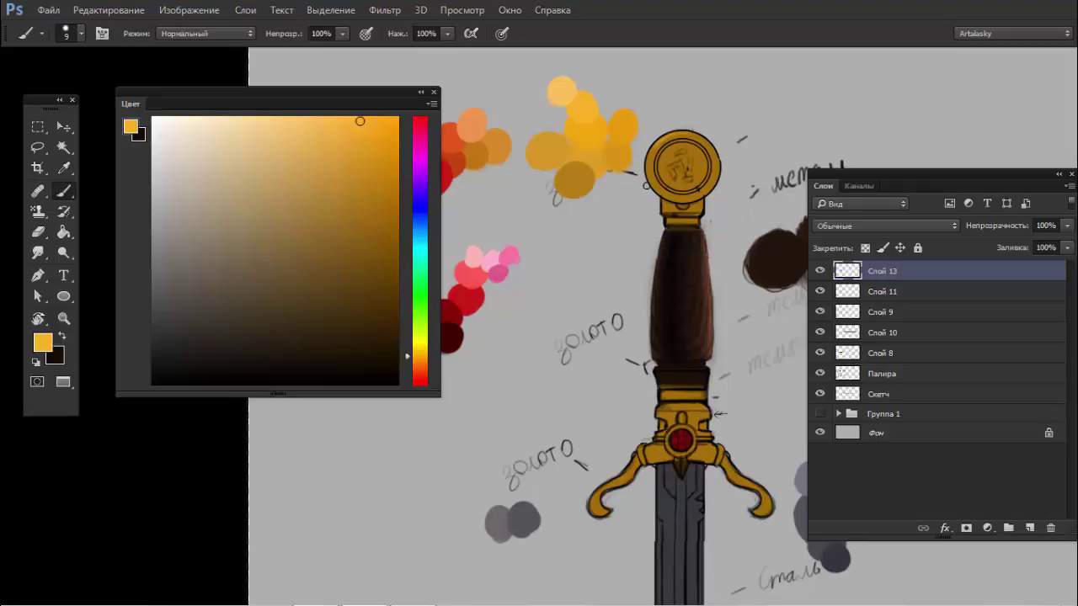
- Paint lighter gold along the pommel's upper-right, lower-right and right rim, plus a coin highlight
scroll(679, 133, up, 3)
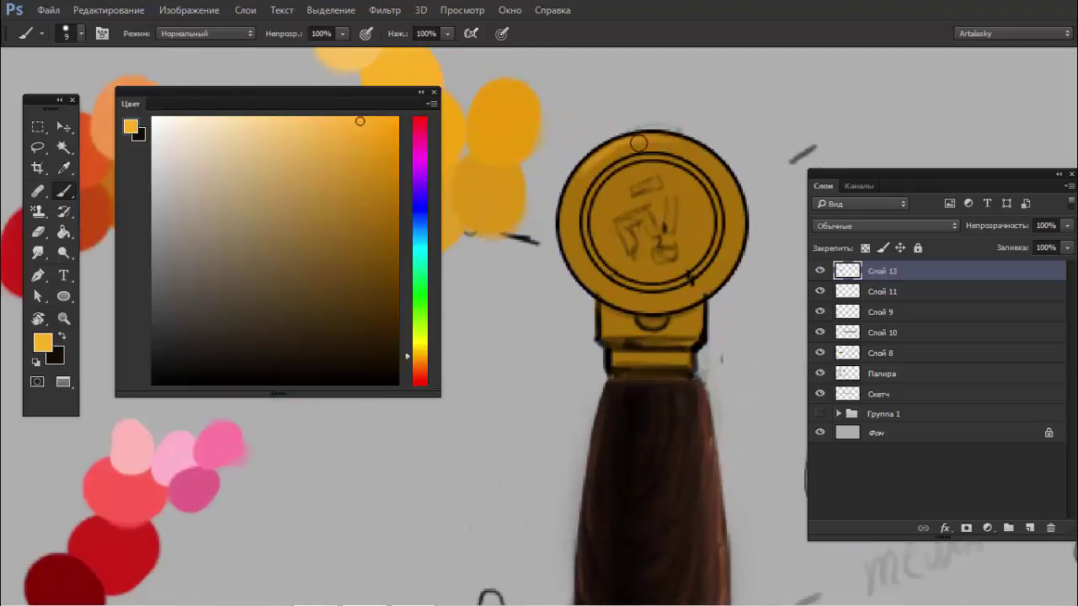
drag(642, 135, 725, 203)
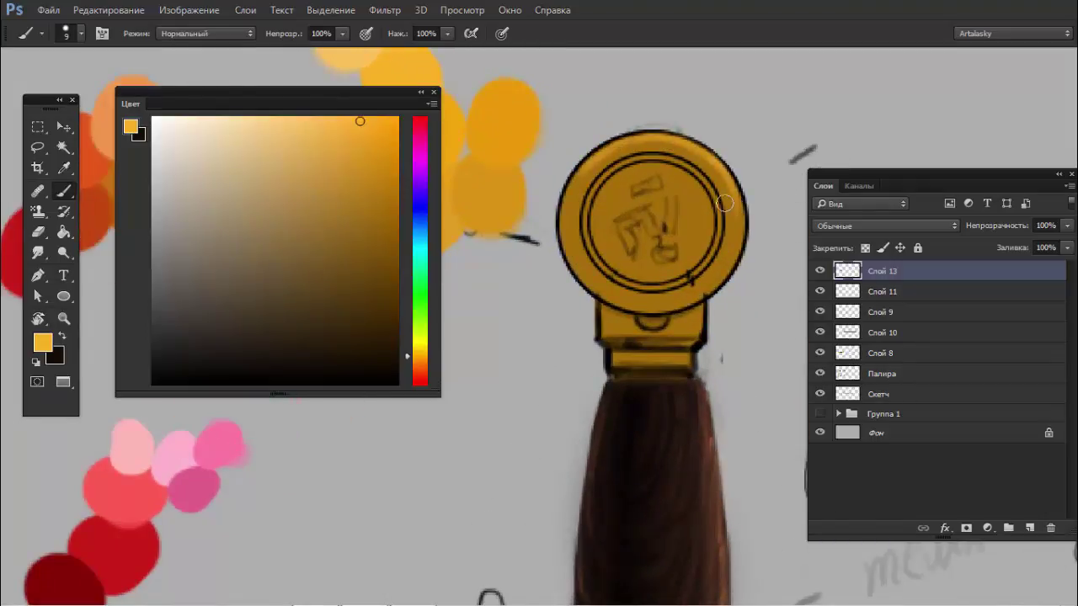
drag(734, 244, 705, 290)
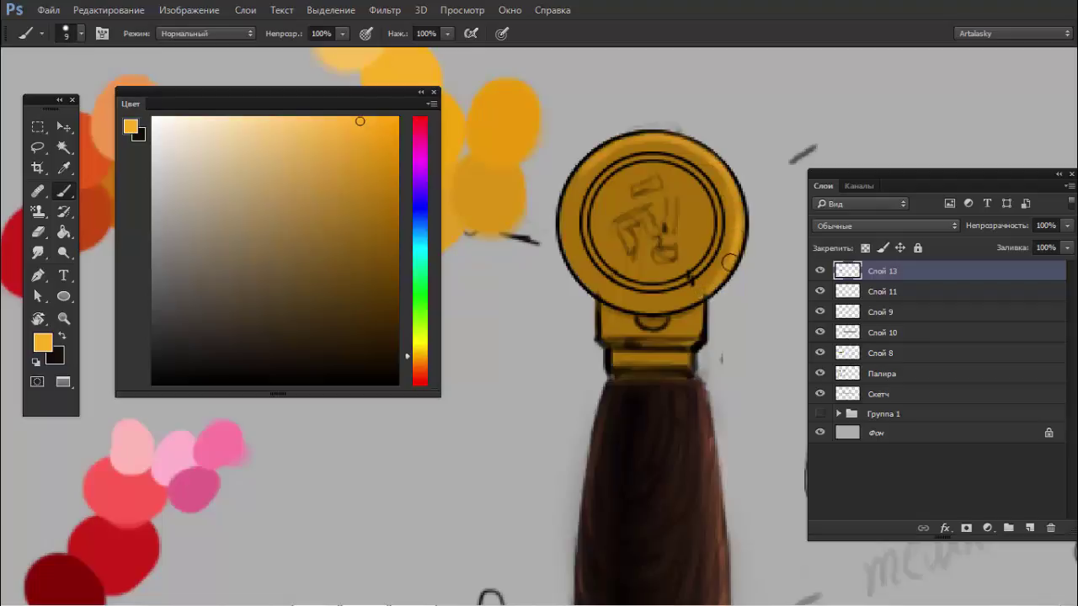
mouse_move(659, 145)
mouse_down()
mouse_move(720, 269)
mouse_move(714, 286)
mouse_move(732, 208)
mouse_move(606, 158)
mouse_up()
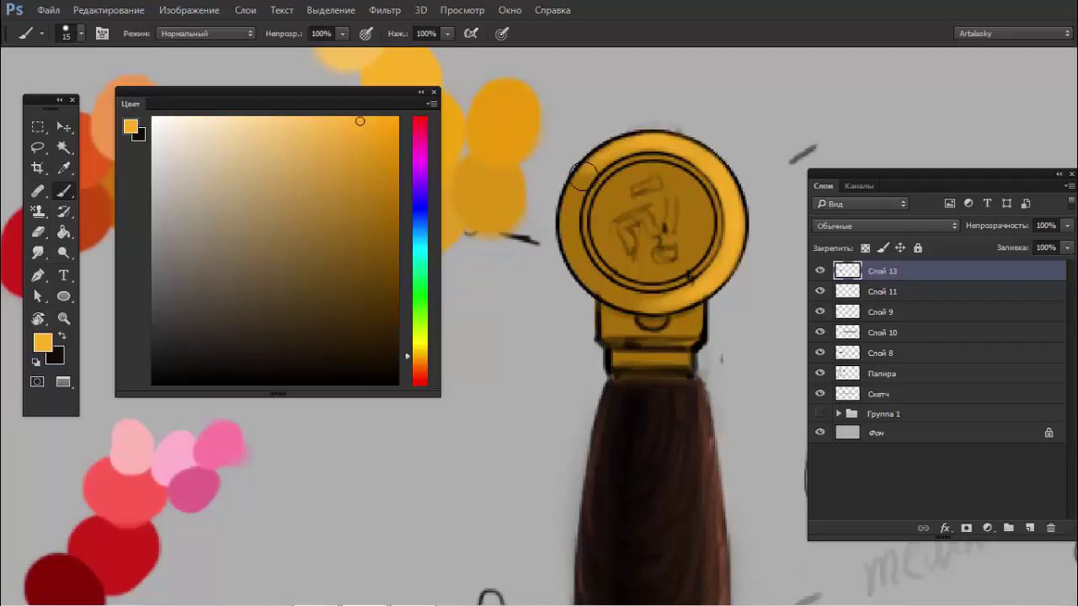
mouse_move(661, 190)
mouse_down()
mouse_move(695, 206)
mouse_move(645, 184)
mouse_move(654, 174)
mouse_move(667, 206)
mouse_move(654, 229)
mouse_move(672, 255)
mouse_move(645, 178)
mouse_move(692, 246)
mouse_move(632, 203)
mouse_move(670, 251)
mouse_move(730, 199)
mouse_move(688, 194)
mouse_up()
- Sample darker and lighter oranges from the coin and palette blobs, moving the Color panel aside
alt+click(652, 193)
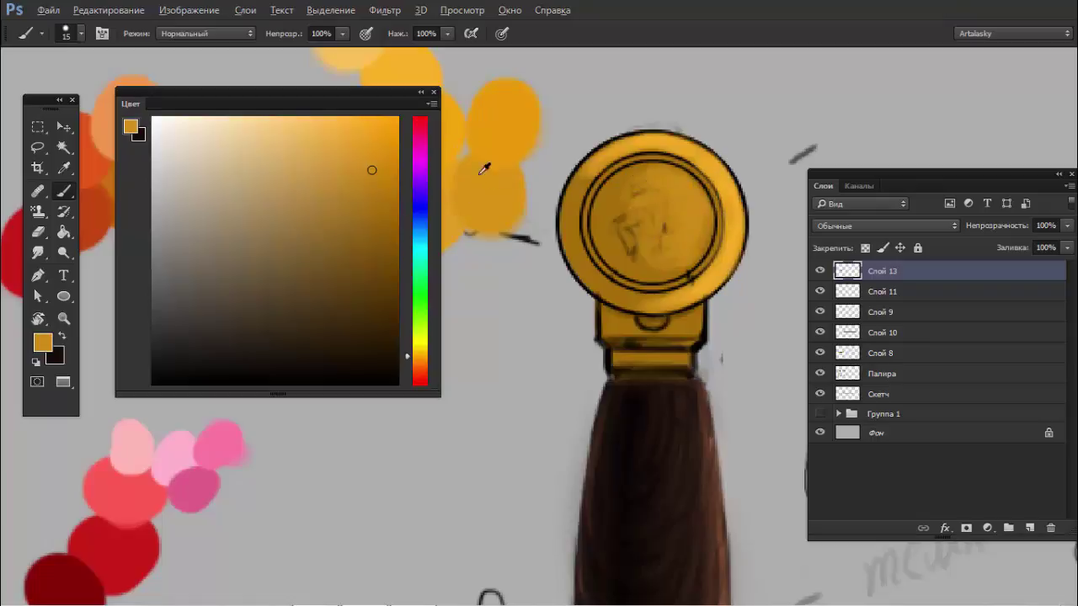
alt+click(503, 187)
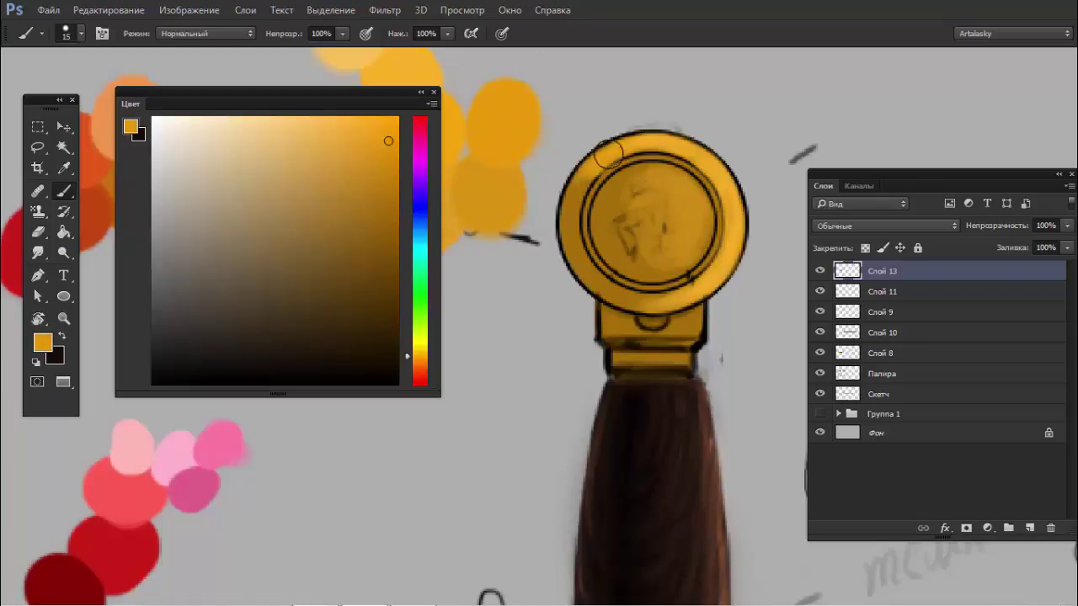
alt+click(505, 206)
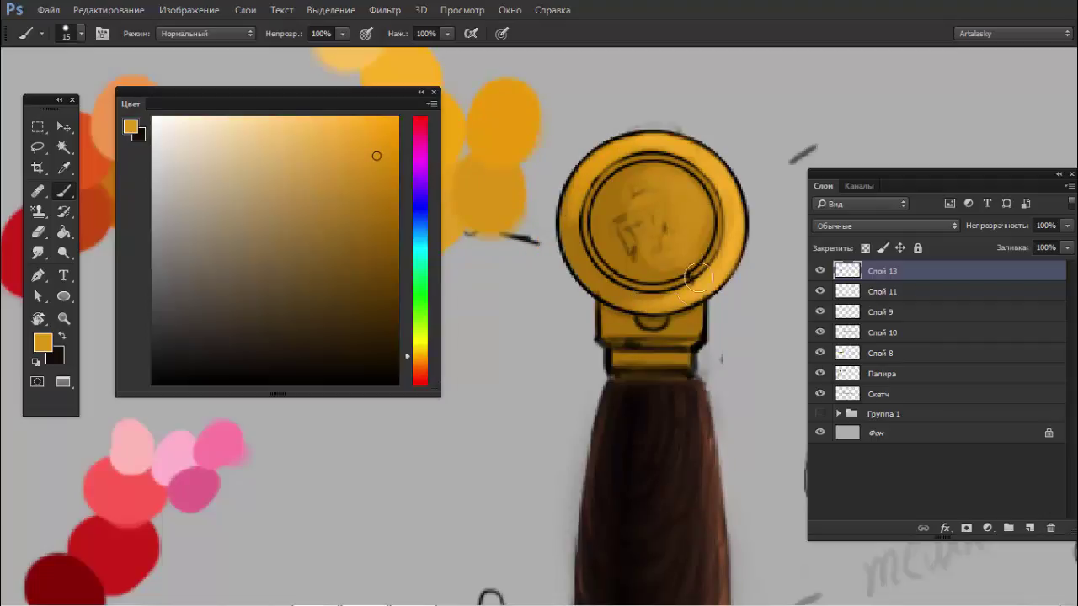
mouse_move(278, 103)
mouse_down()
mouse_move(252, 175)
mouse_move(242, 293)
mouse_up()
alt+click(388, 221)
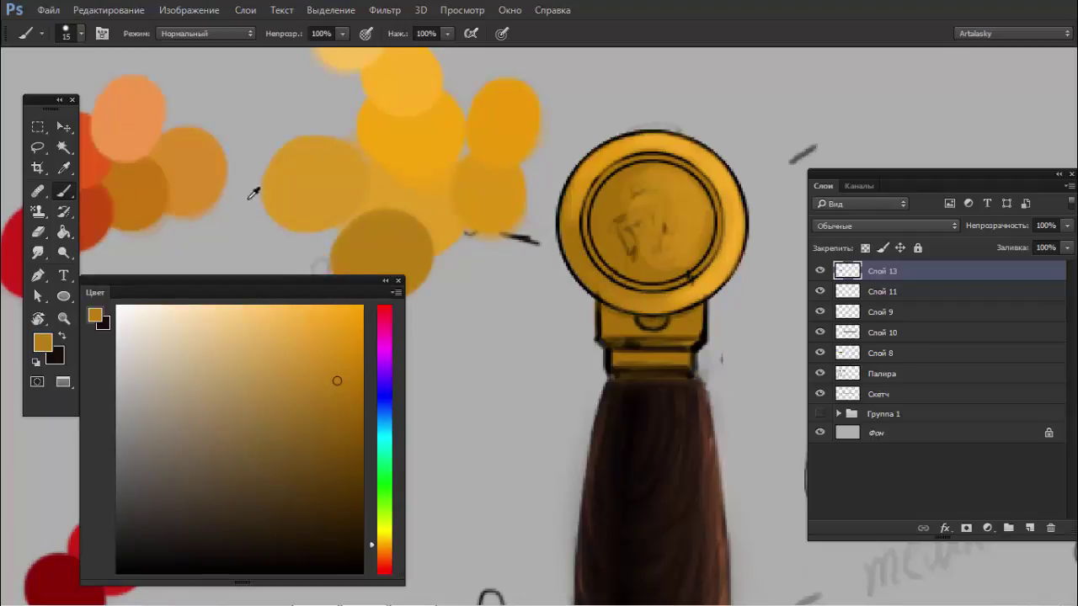
- Paint red-orange along the disc's lower-left rim, lower inner rim and upper-left inner rim
alt+click(96, 218)
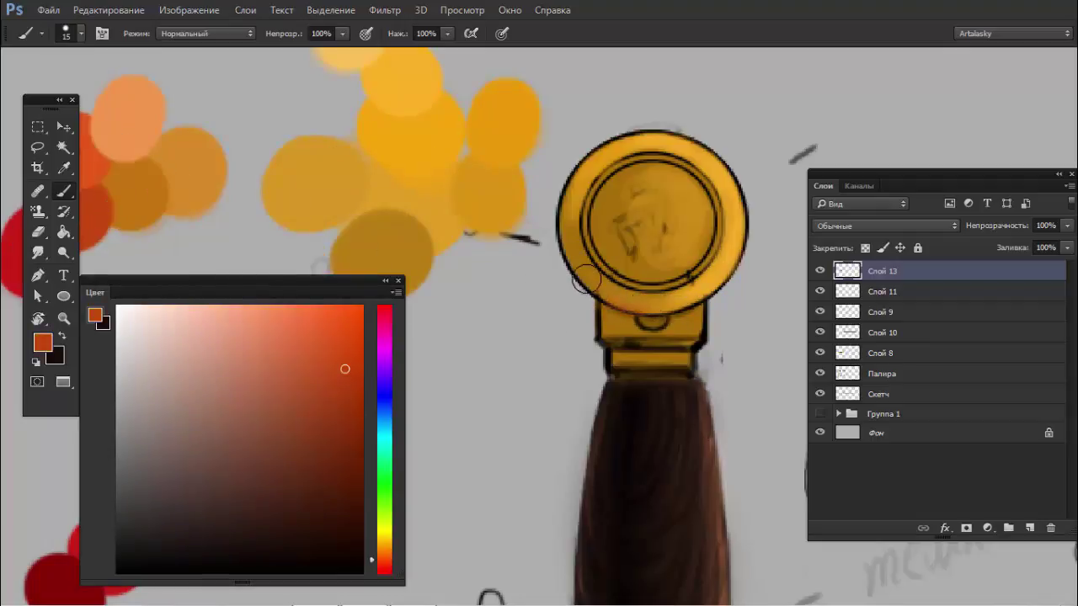
drag(640, 301, 641, 303)
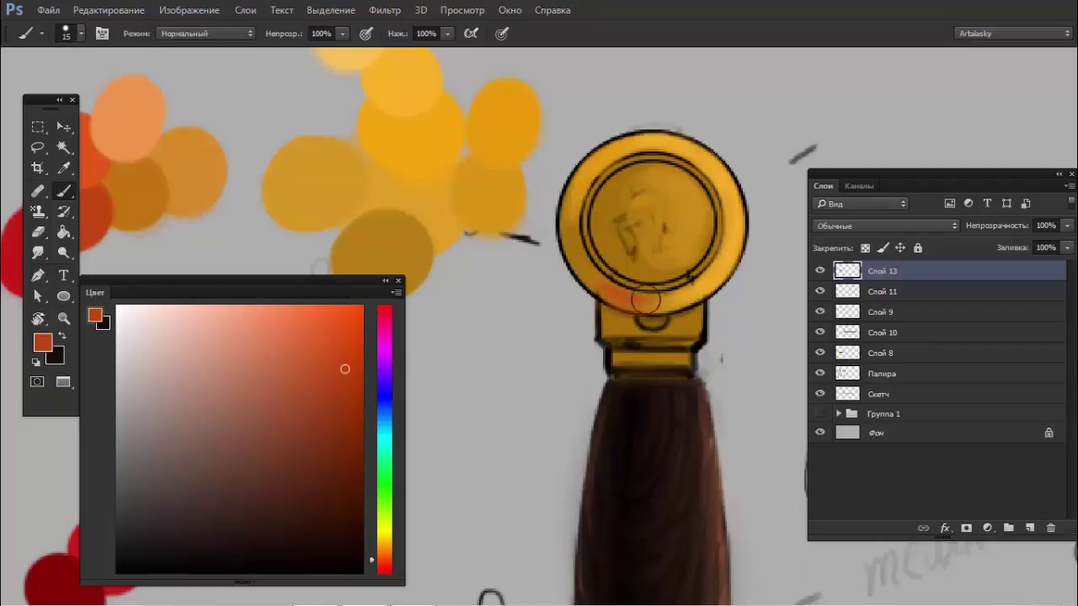
alt+click(158, 202)
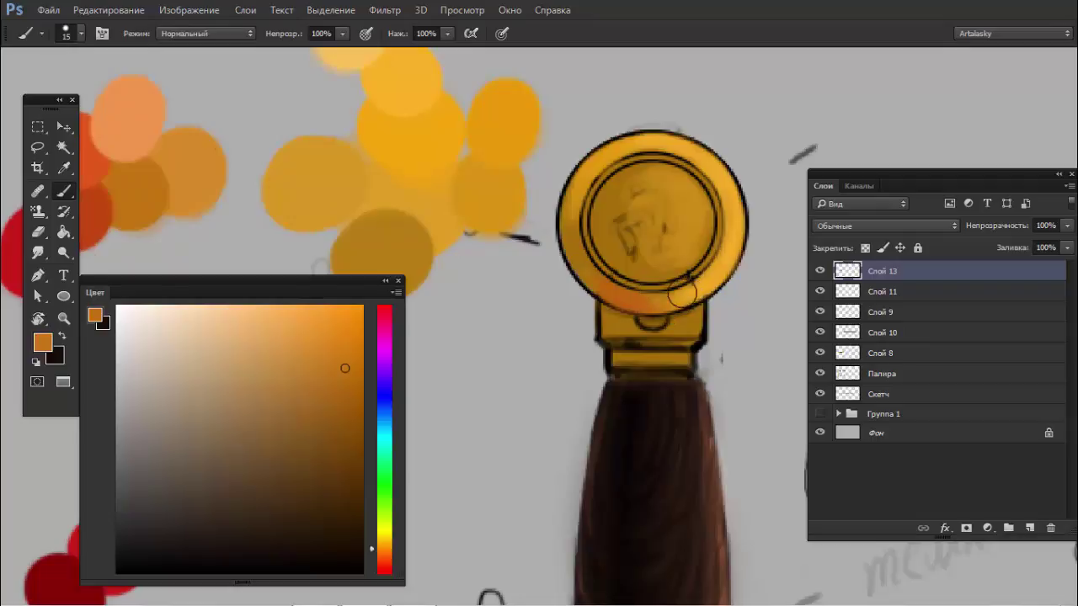
alt+click(99, 216)
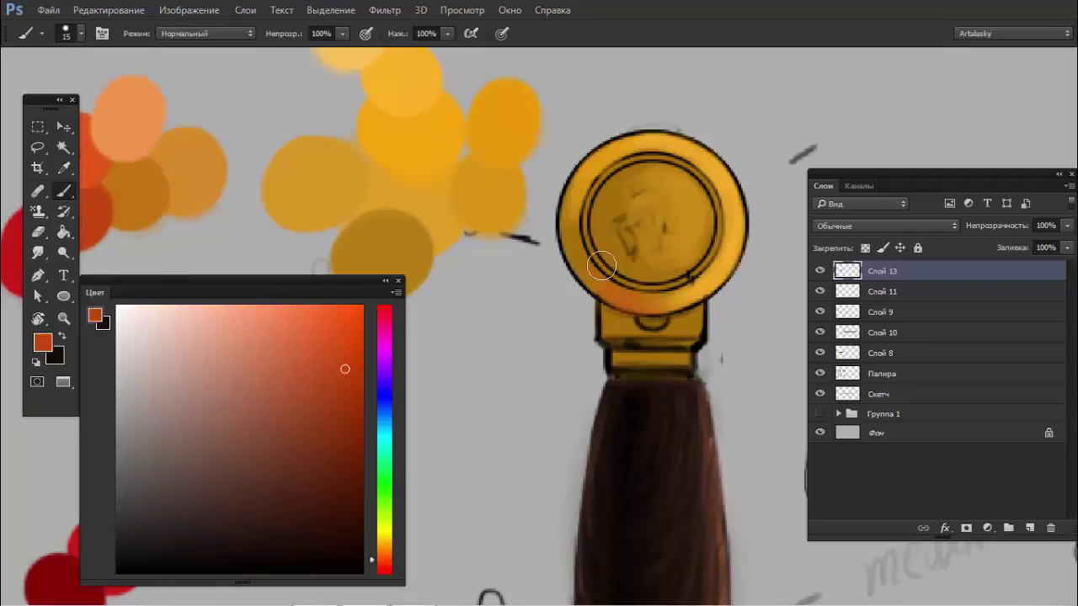
drag(665, 296, 620, 284)
mouse_move(610, 173)
mouse_down()
mouse_move(646, 150)
mouse_move(621, 241)
mouse_move(632, 266)
mouse_move(610, 256)
mouse_move(619, 172)
mouse_move(615, 184)
mouse_move(643, 164)
mouse_move(611, 192)
mouse_up()
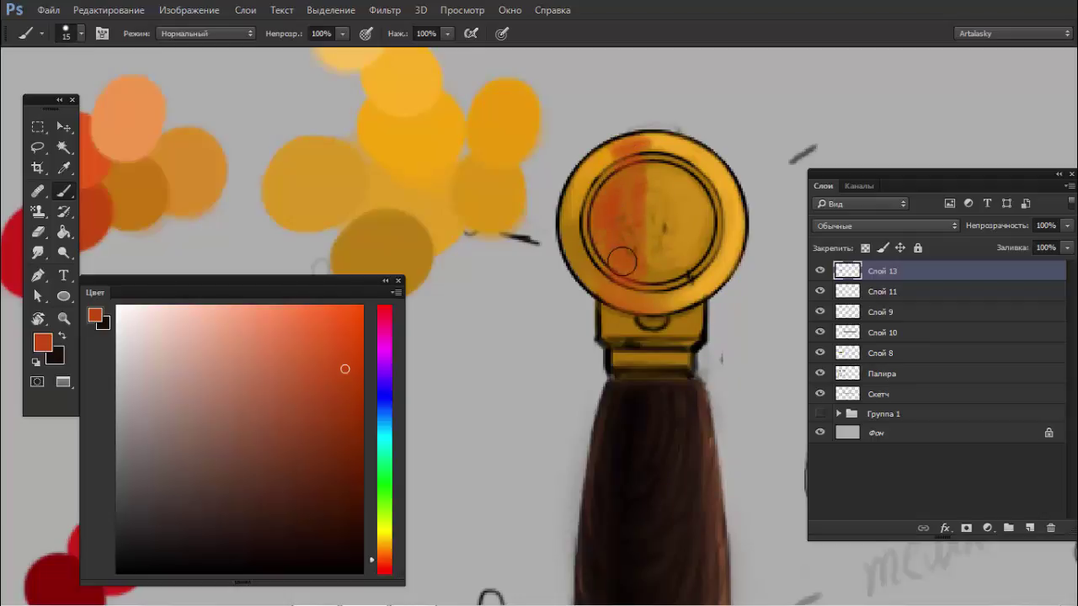
- Sample golden yellow and a deeper orange, and switch the brush to a 15 px tip
alt+click(387, 238)
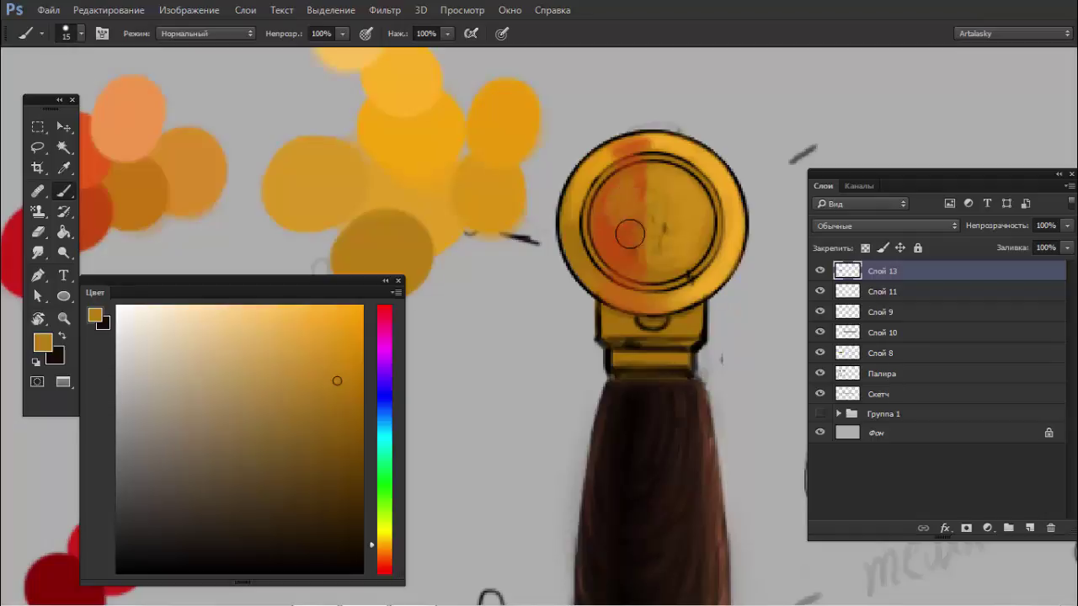
alt+click(639, 199)
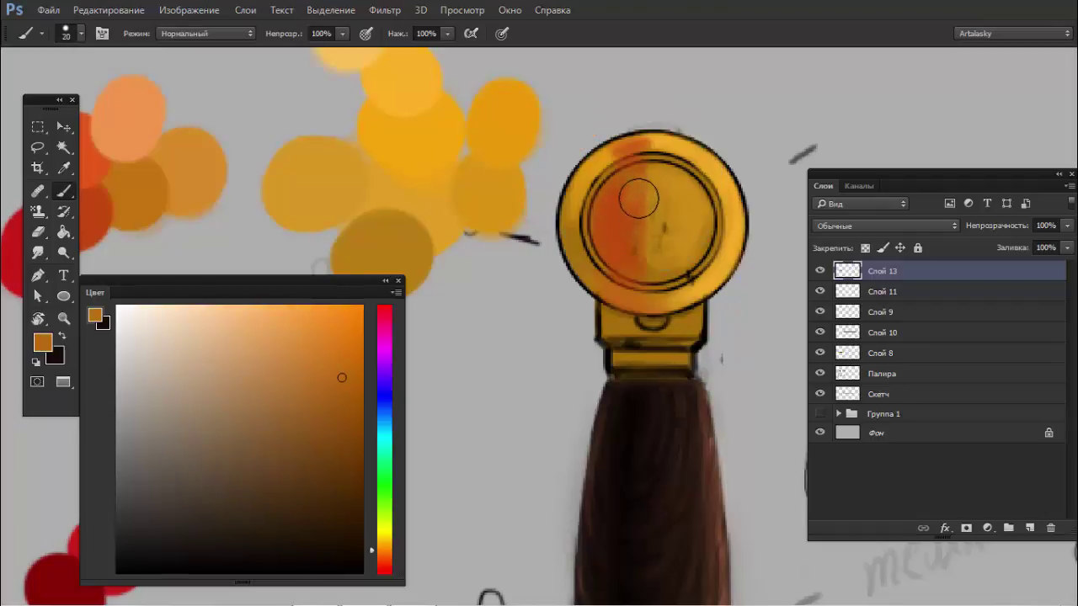
right_click(639, 199)
click(668, 341)
drag(735, 243, 741, 241)
key(Return)
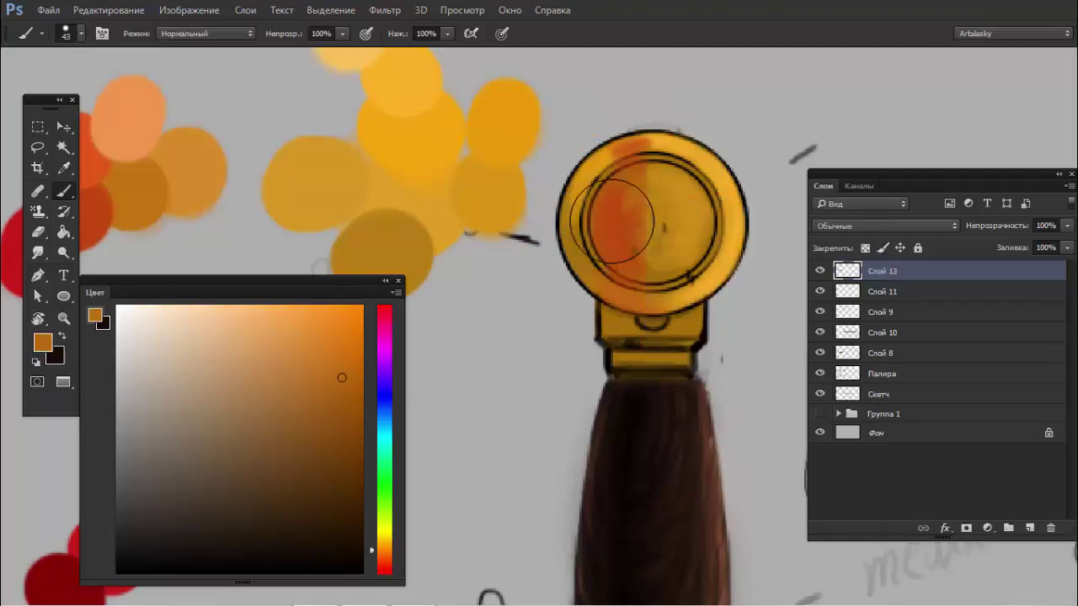
right_click(674, 198)
double_click(701, 300)
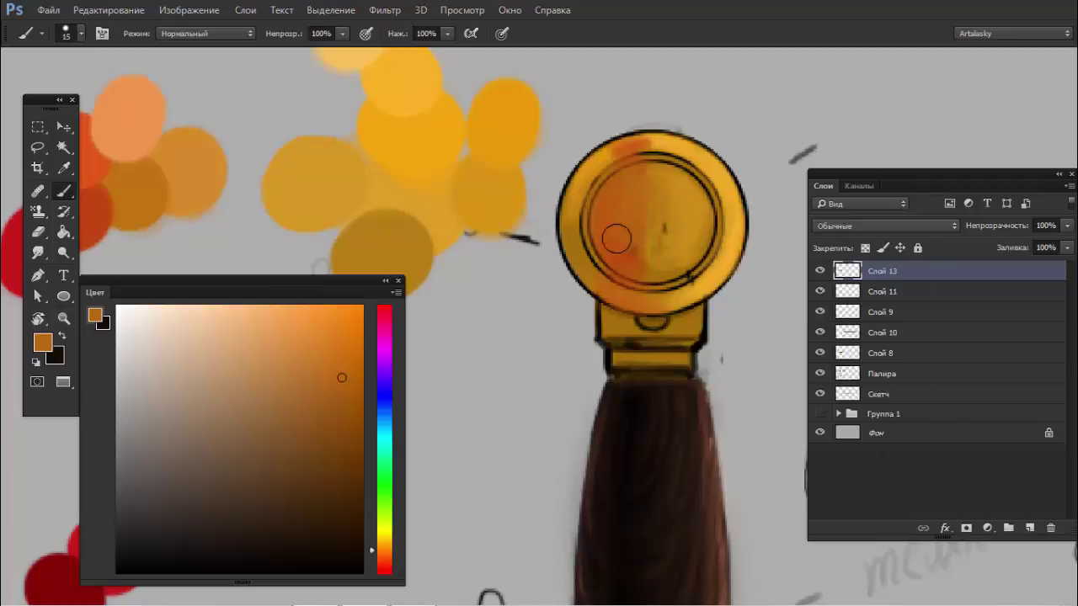
- Blend alternating gold, yellow-orange and red-orange tones over the disc, then shrink the brush to 6 px
alt+click(644, 242)
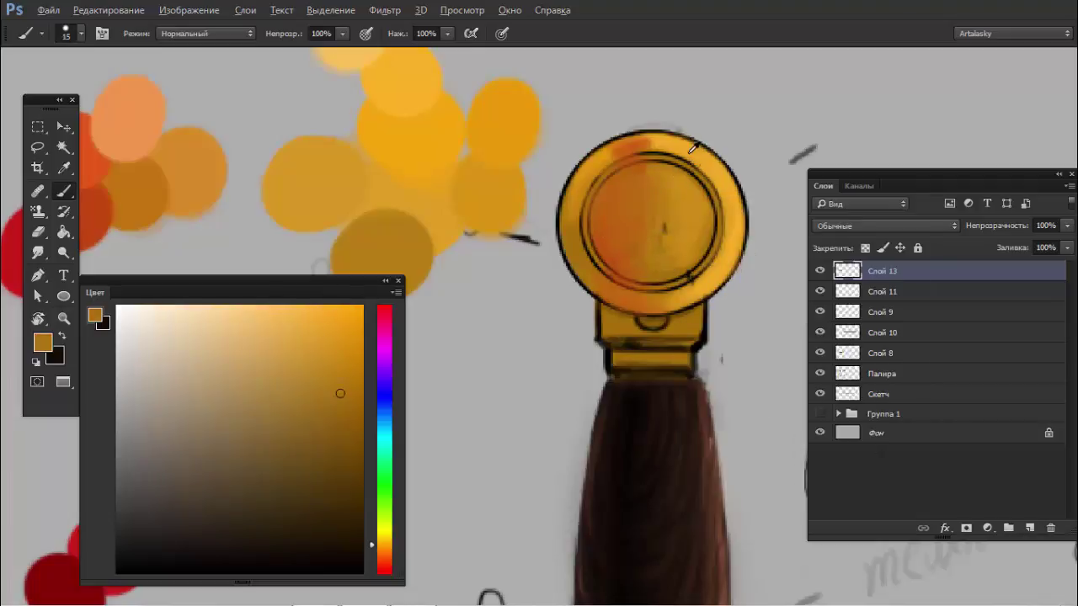
alt+click(669, 196)
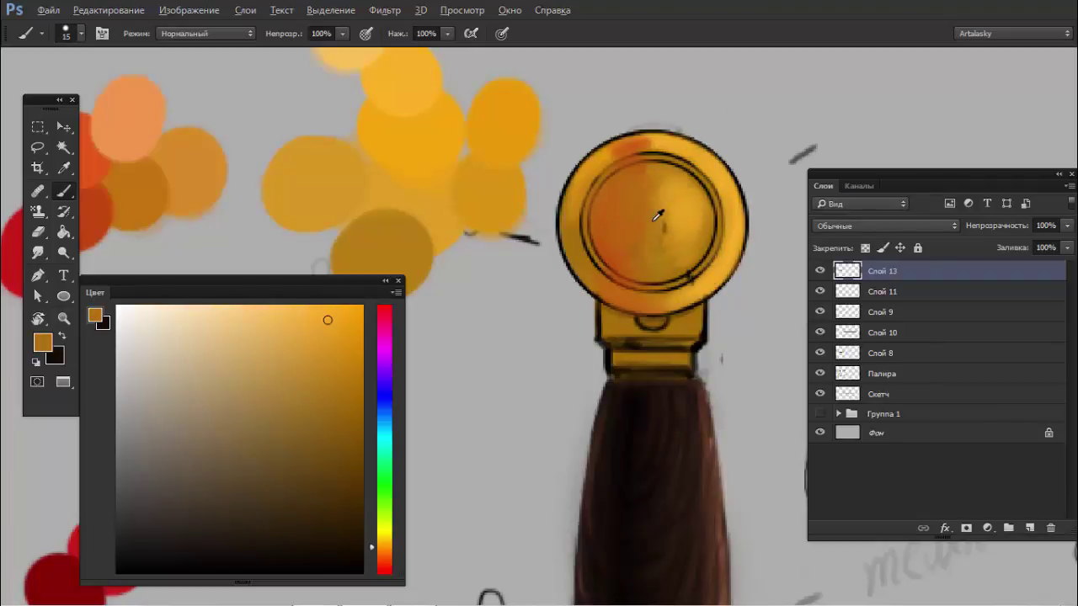
alt+click(613, 220)
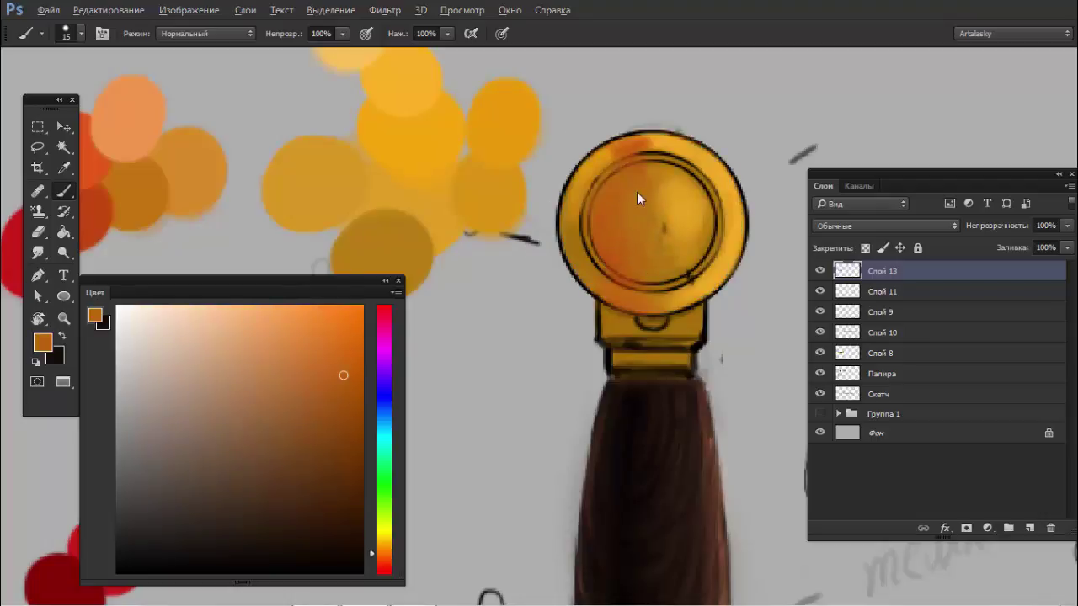
alt+click(683, 199)
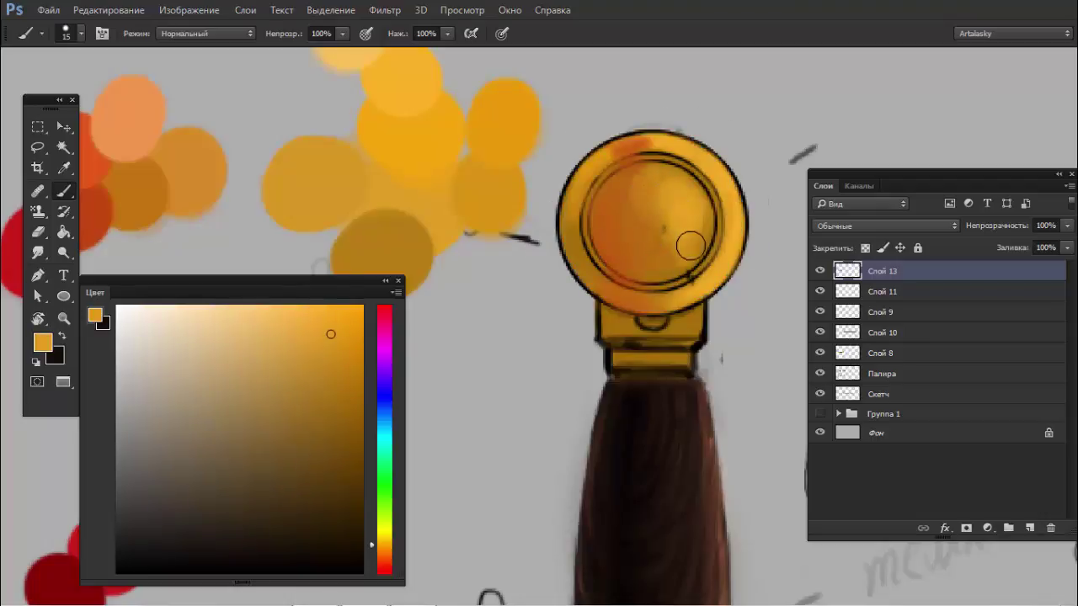
alt+click(617, 229)
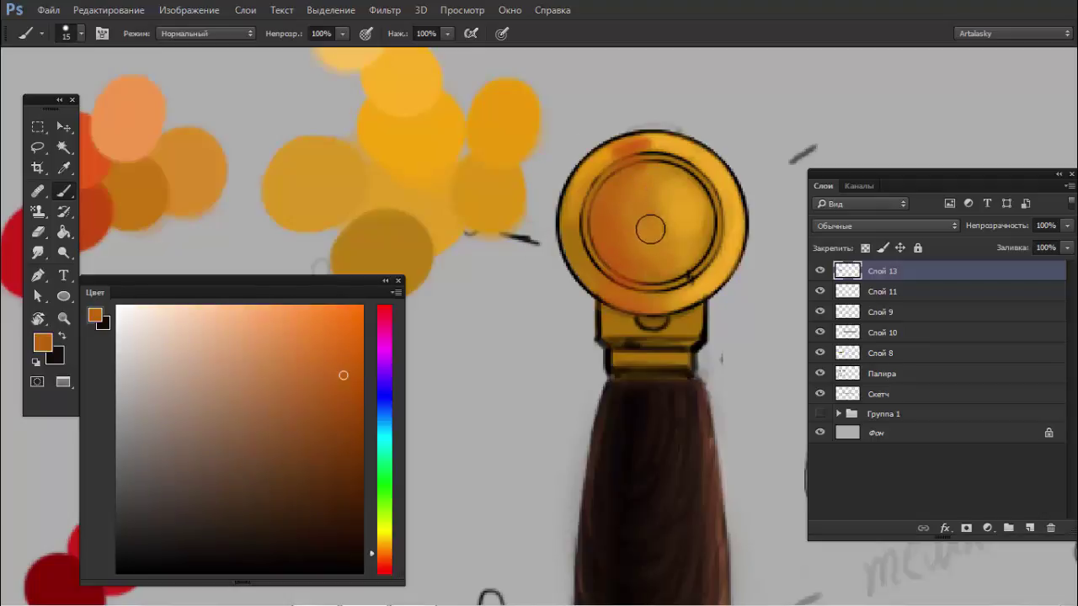
alt+click(617, 222)
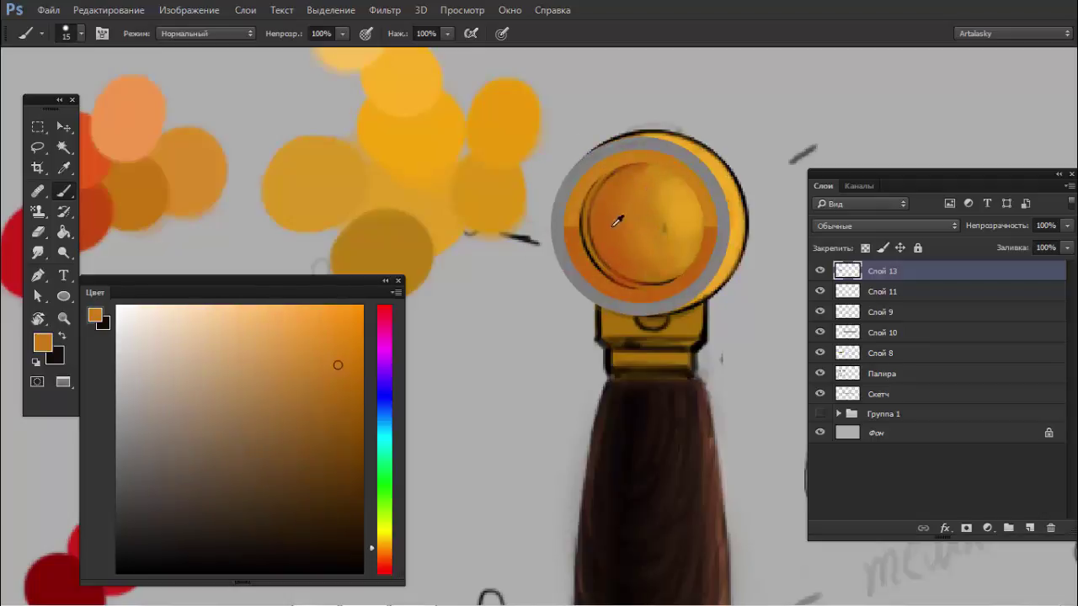
alt+click(698, 159)
key(bracketleft)
key(bracketleft)
key(bracketleft)
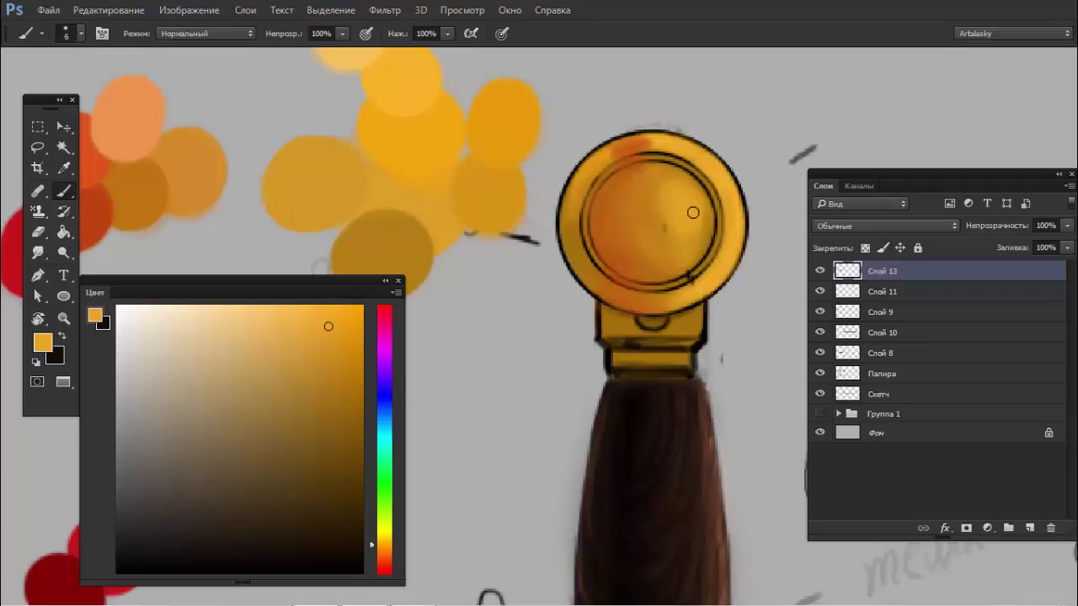
- Sample pale yellow and paint a faint highlight on the disc's upper right
click(354, 317)
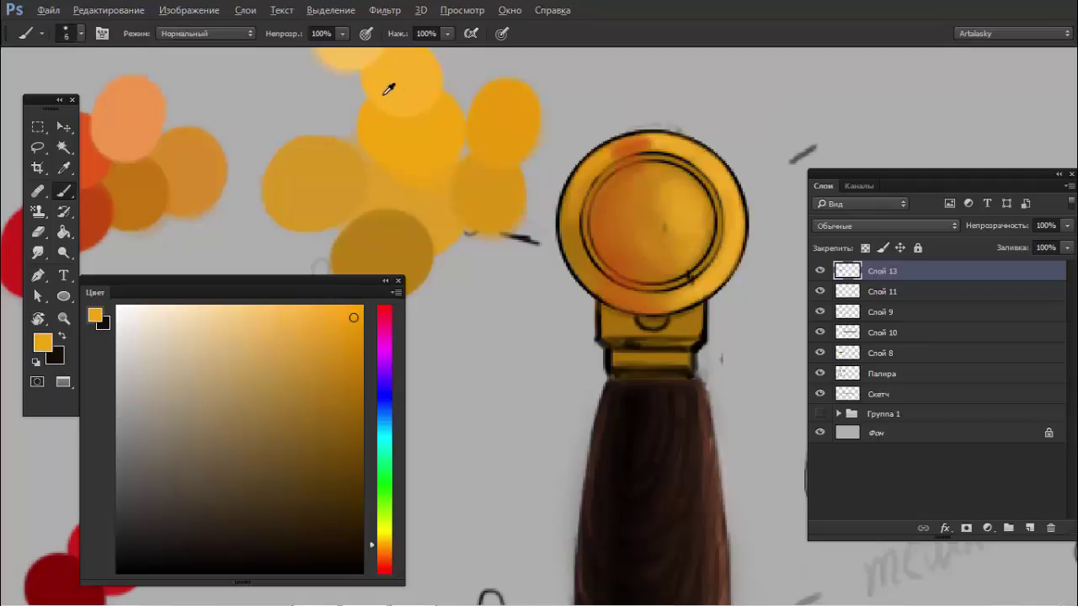
alt+click(701, 212)
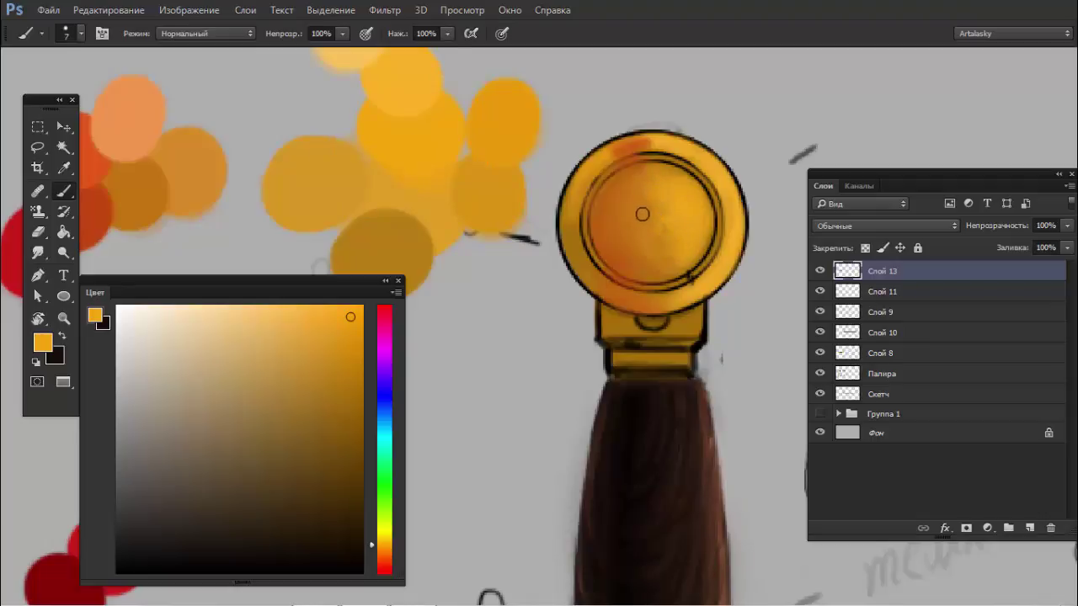
key(bracketright)
key(bracketright)
key(bracketright)
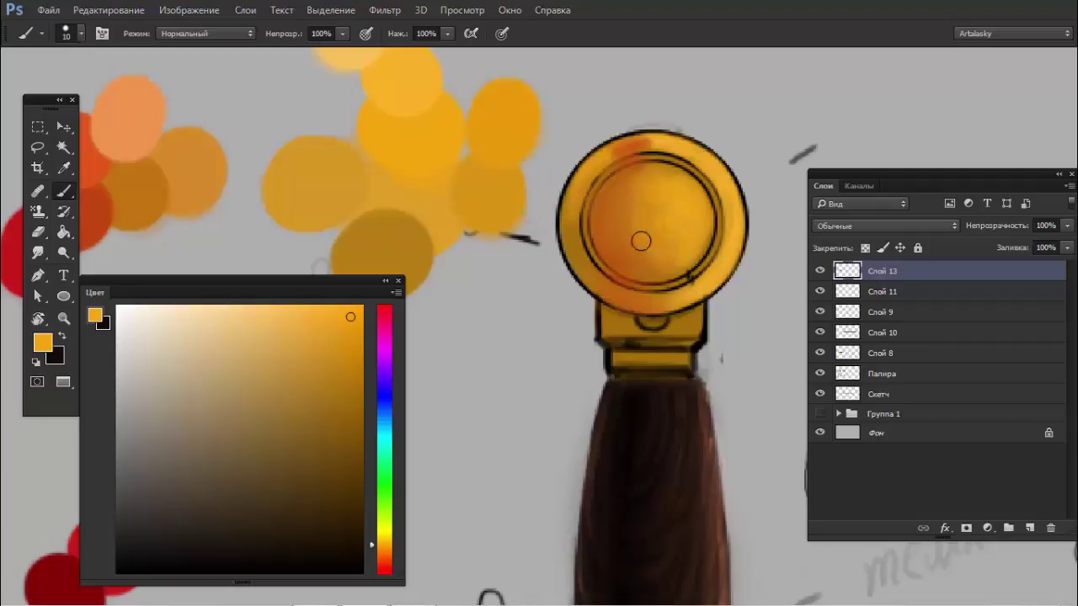
alt+click(626, 205)
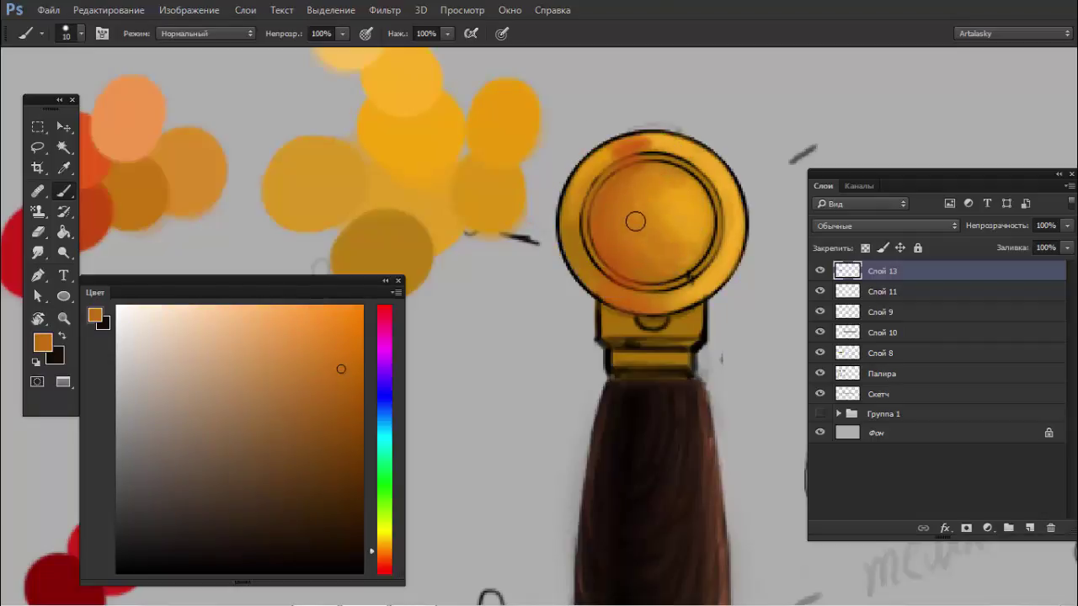
alt+click(677, 198)
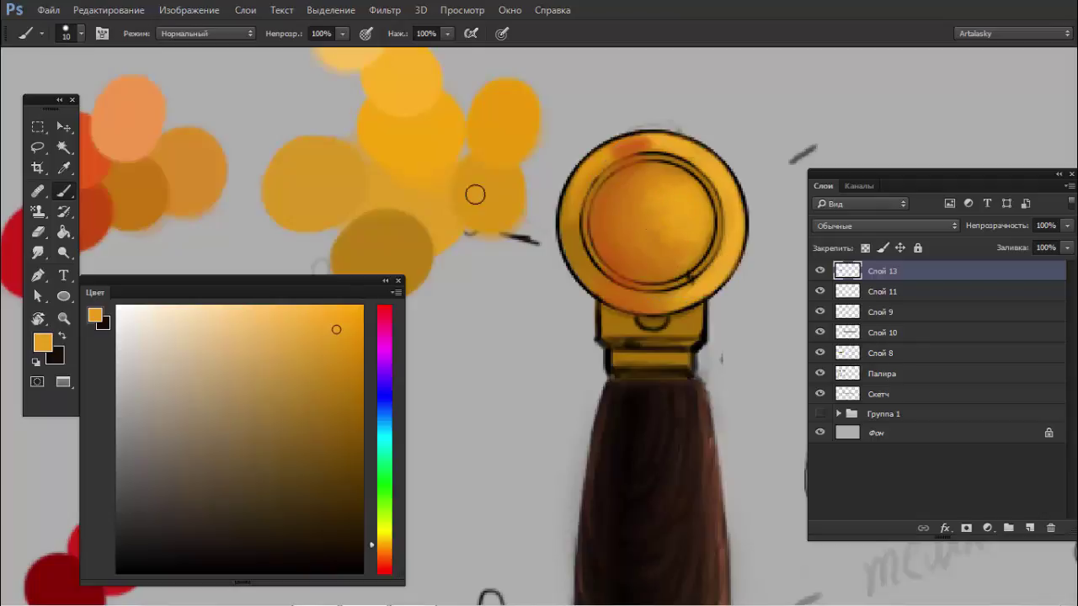
alt+click(348, 60)
drag(677, 201, 682, 206)
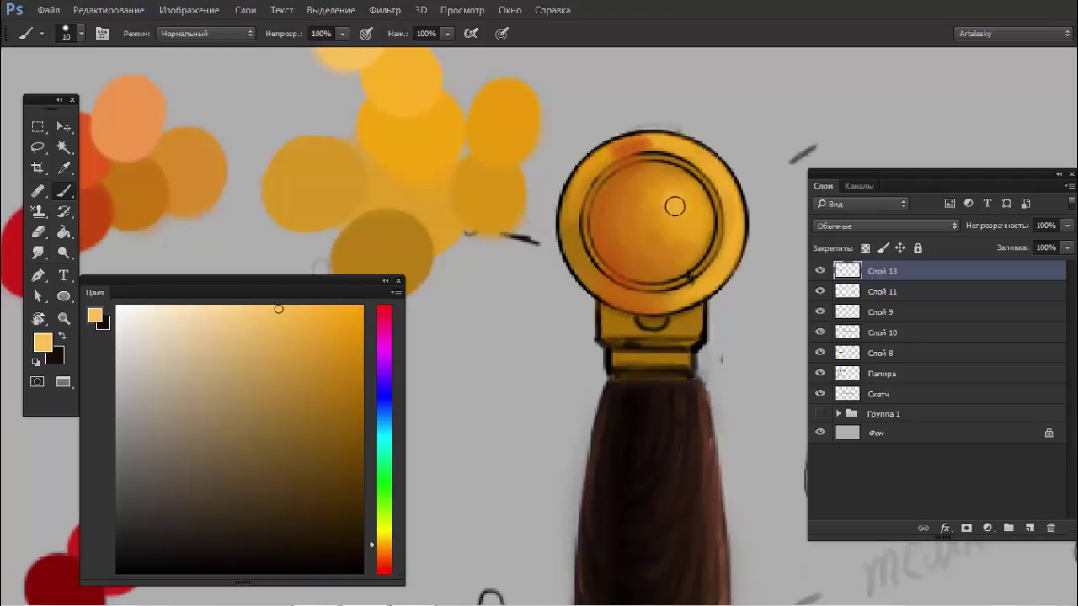
key(bracketleft)
key(bracketleft)
key(bracketleft)
key(bracketleft)
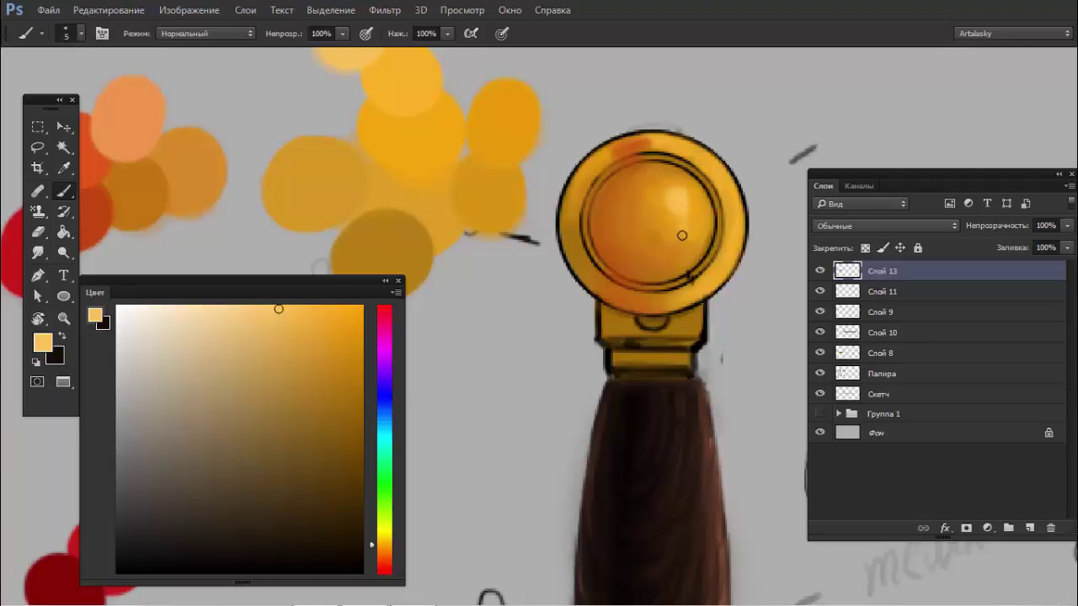
drag(685, 238, 684, 210)
- Settle the brush at size 5 and pick a dark brown for the ring
key(bracketright)
key(bracketright)
key(bracketright)
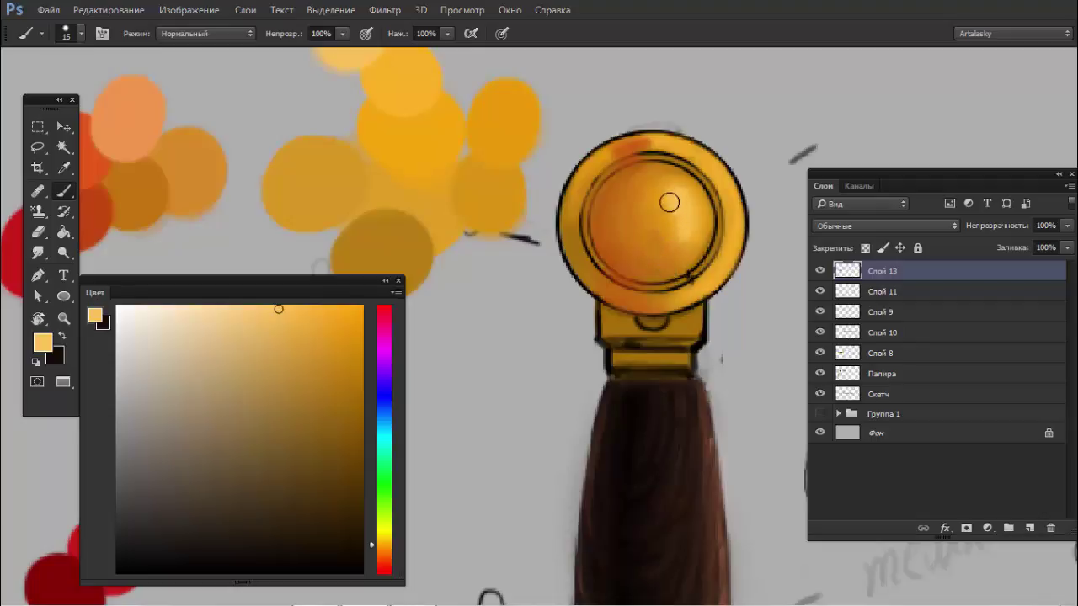
key(bracketleft)
key(bracketleft)
key(bracketleft)
key(bracketleft)
key(bracketleft)
key(bracketleft)
key(bracketright)
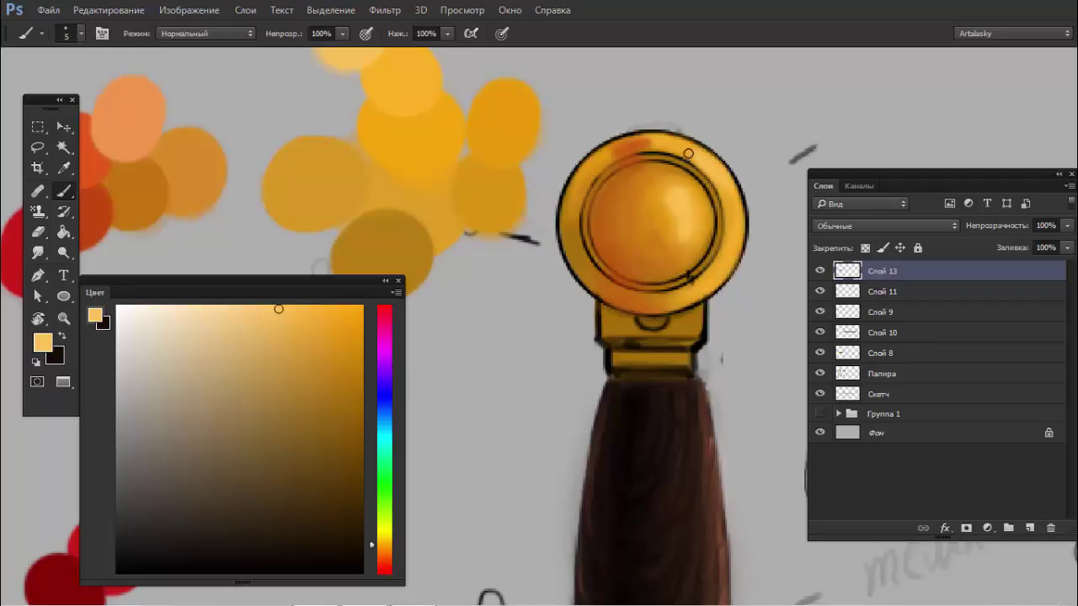
key(bracketleft)
alt+click(441, 120)
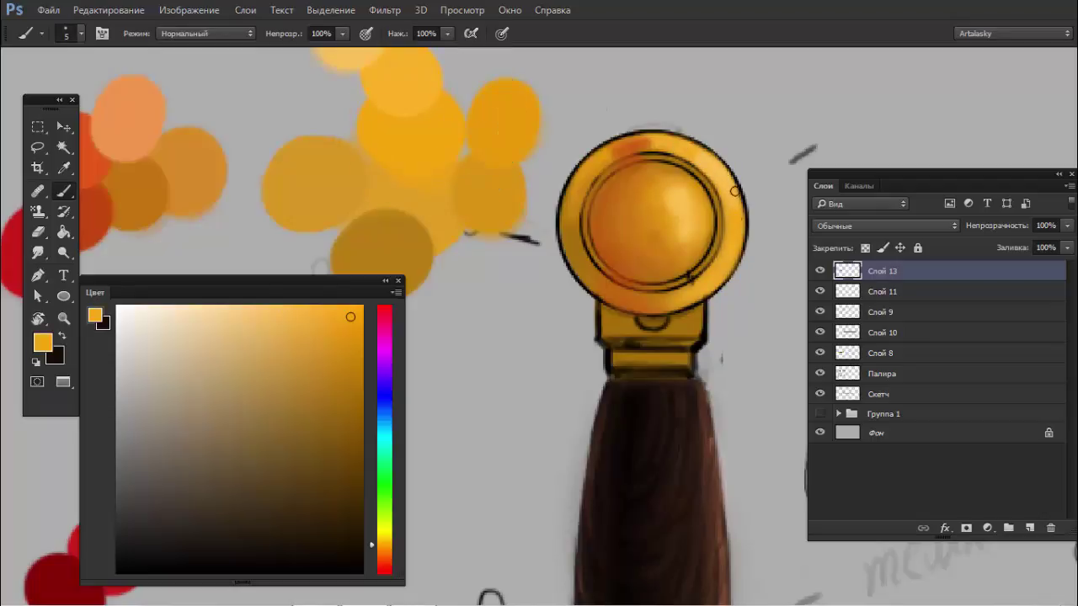
alt+click(621, 147)
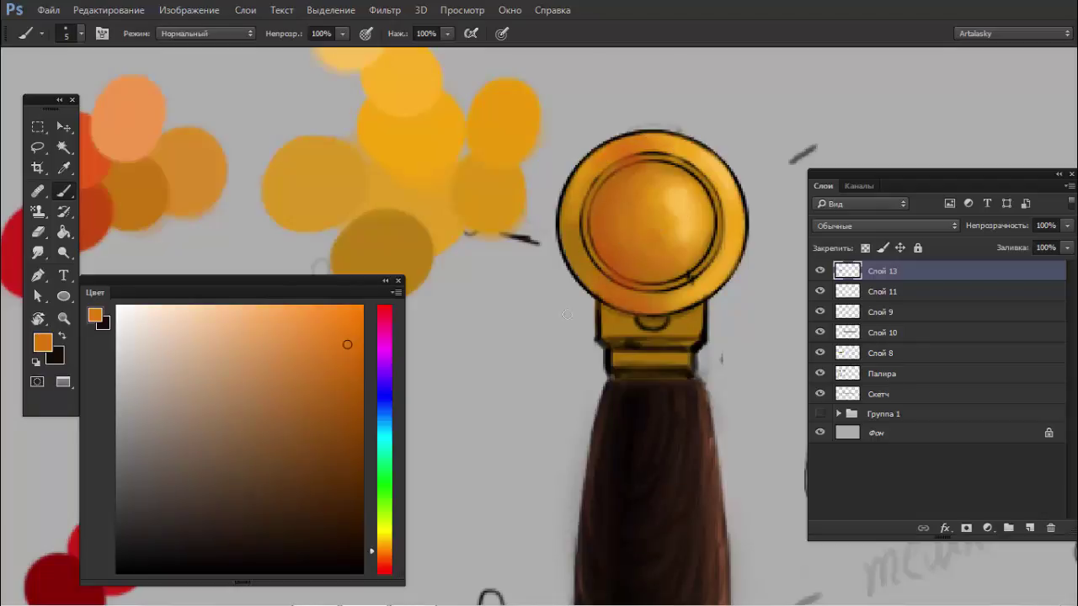
alt+click(105, 215)
alt+click(10, 229)
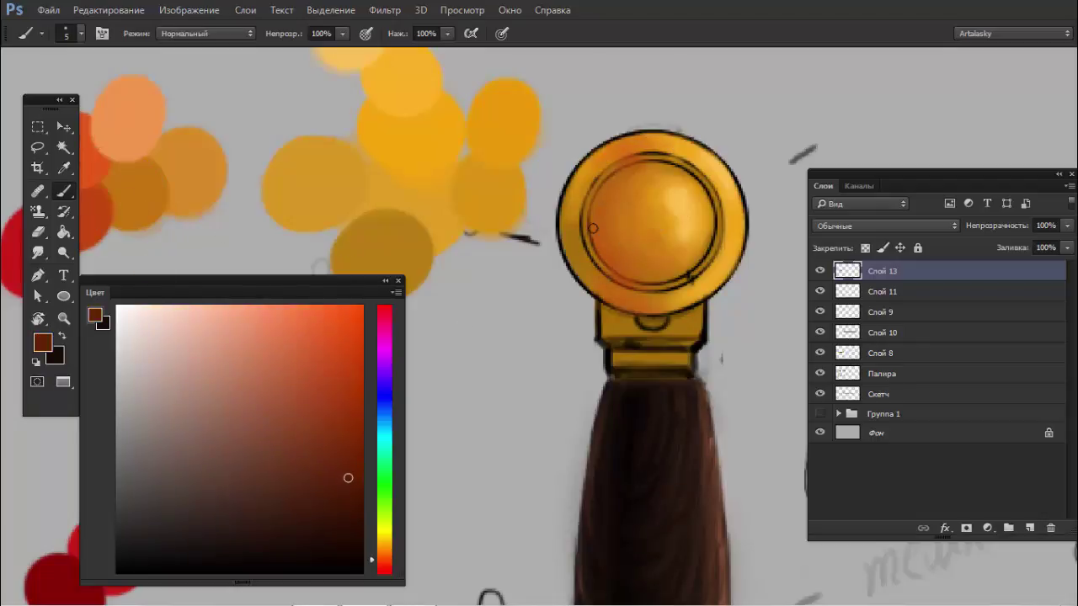
- Paint the thin dark brown inner ring, deepening its left side and lower-right arc
mouse_move(593, 197)
mouse_down()
mouse_move(668, 160)
mouse_move(700, 175)
mouse_up()
mouse_move(594, 202)
mouse_down()
mouse_move(607, 264)
mouse_move(654, 292)
mouse_move(697, 271)
mouse_move(717, 236)
mouse_move(652, 158)
mouse_move(716, 215)
mouse_move(642, 165)
mouse_up()
drag(582, 200, 584, 245)
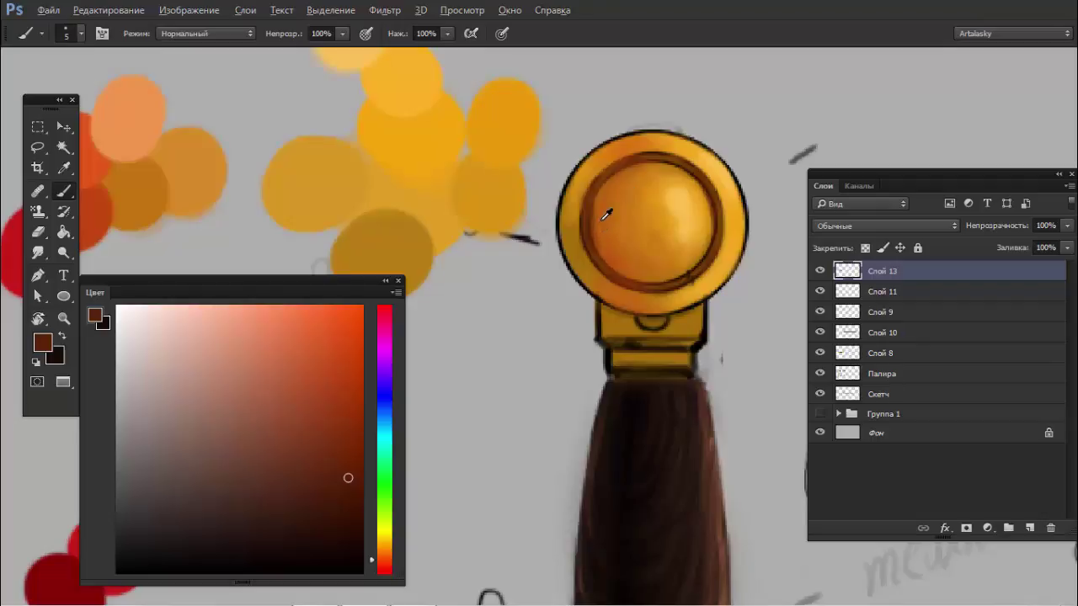
alt+click(602, 219)
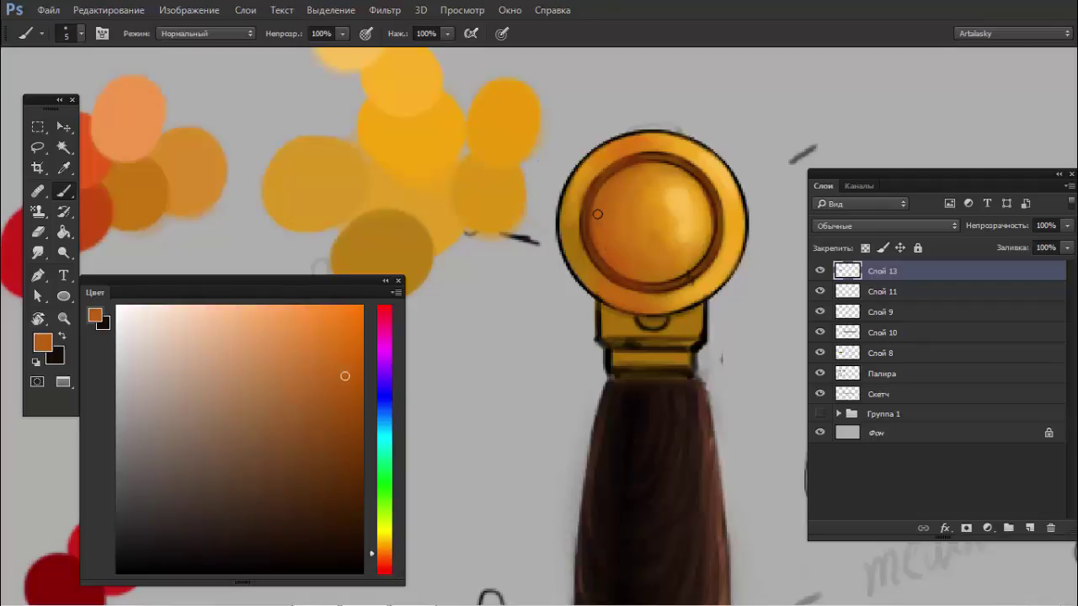
alt+click(585, 242)
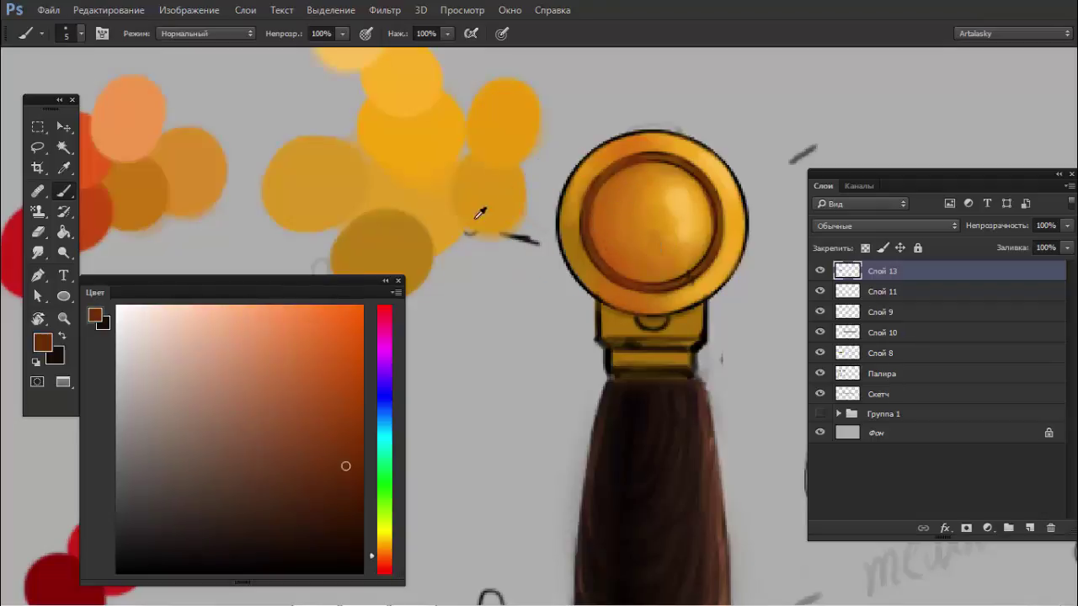
click(354, 506)
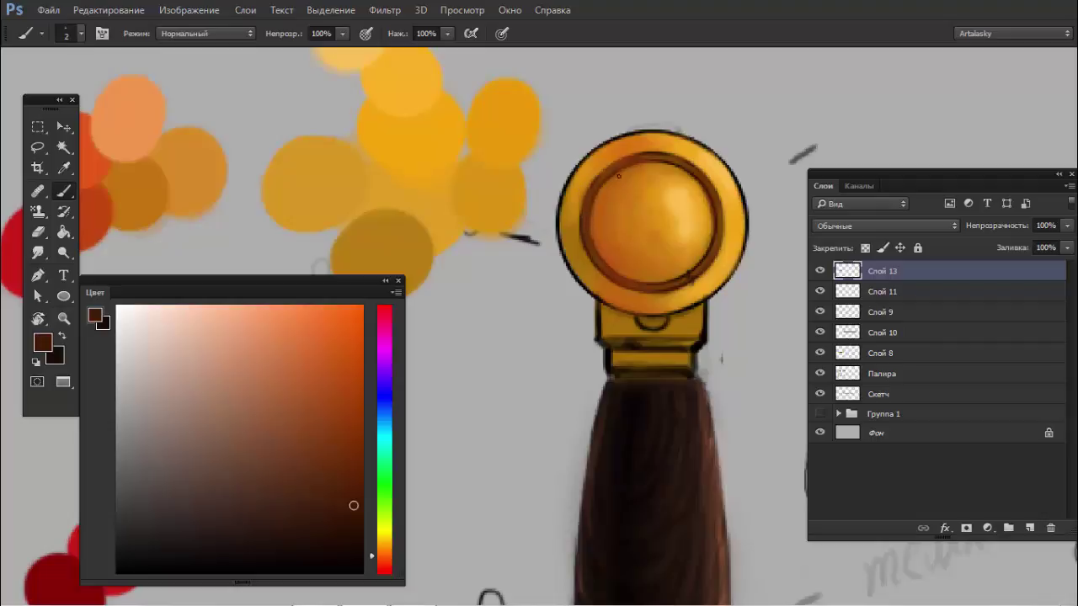
click(355, 528)
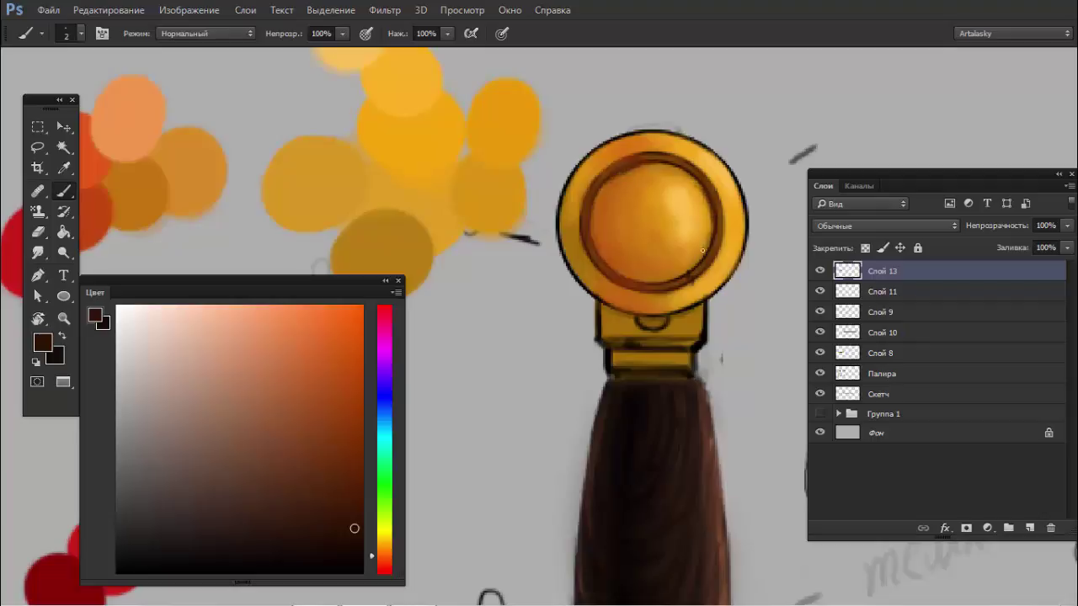
drag(711, 238, 668, 277)
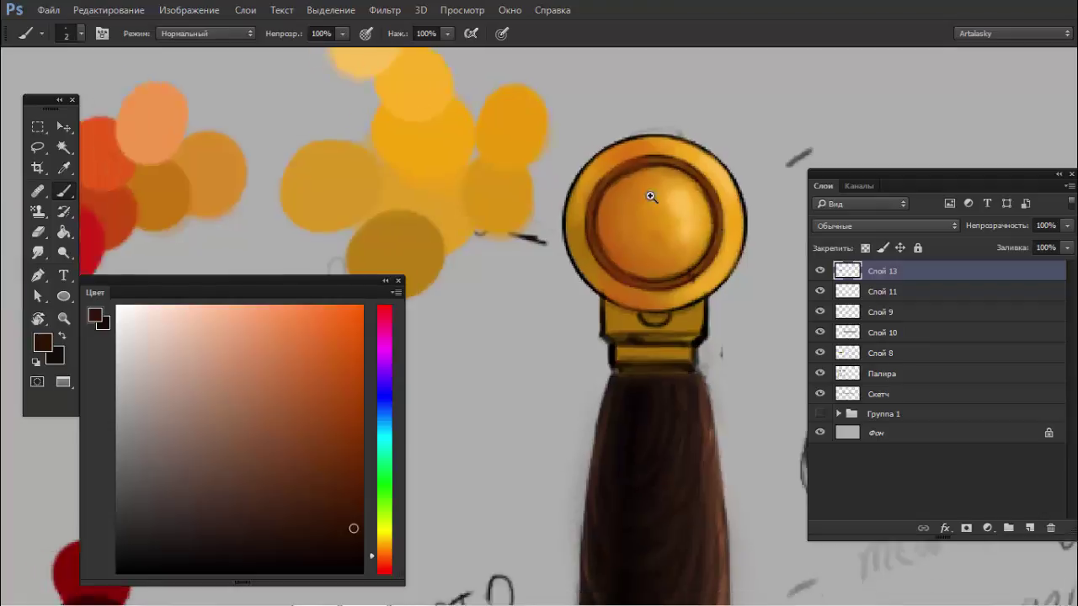
- Brighten the ring's lower-left edge with orange-yellow sampled from the disc rim
scroll(703, 198, down, 5)
scroll(699, 181, up, 5)
scroll(697, 176, up, 1)
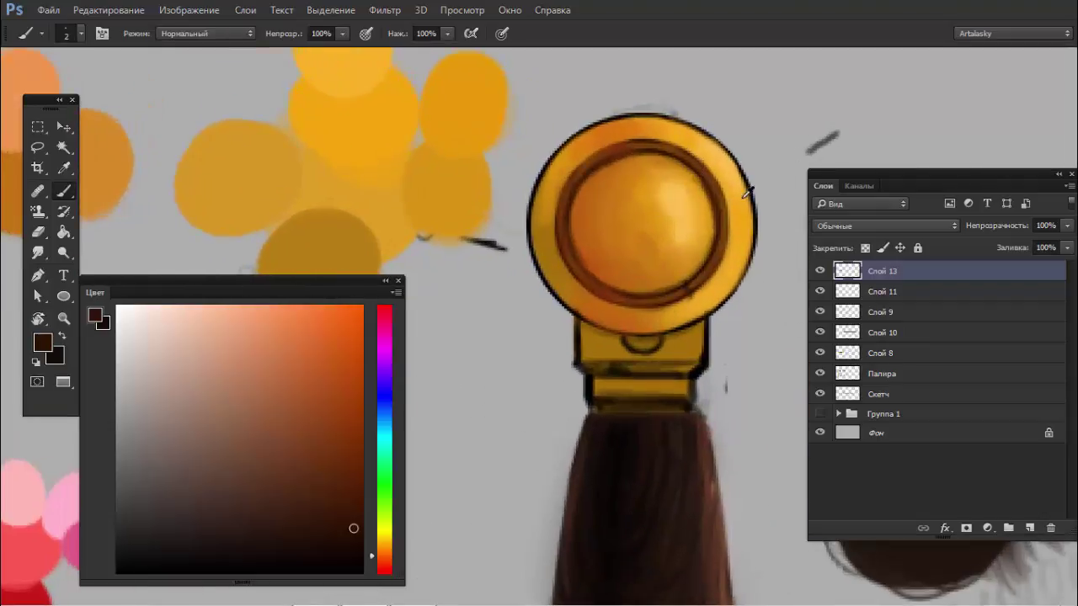
alt+click(717, 187)
drag(296, 317, 363, 309)
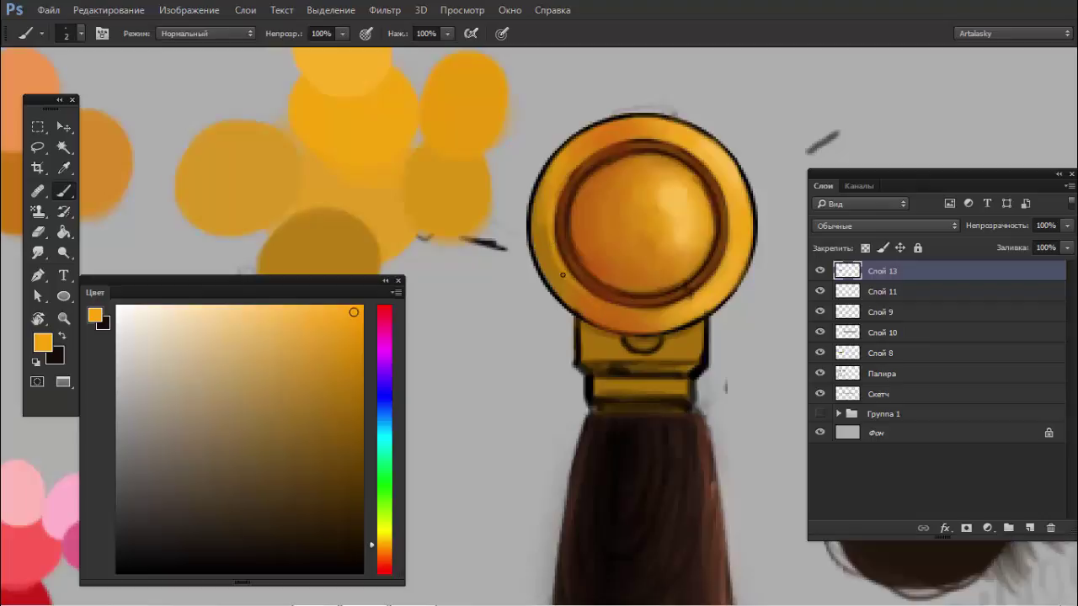
drag(590, 288, 645, 308)
- Set a lighter golden orange as the paint colour and zoom out to view the whole sword
alt+click(575, 278)
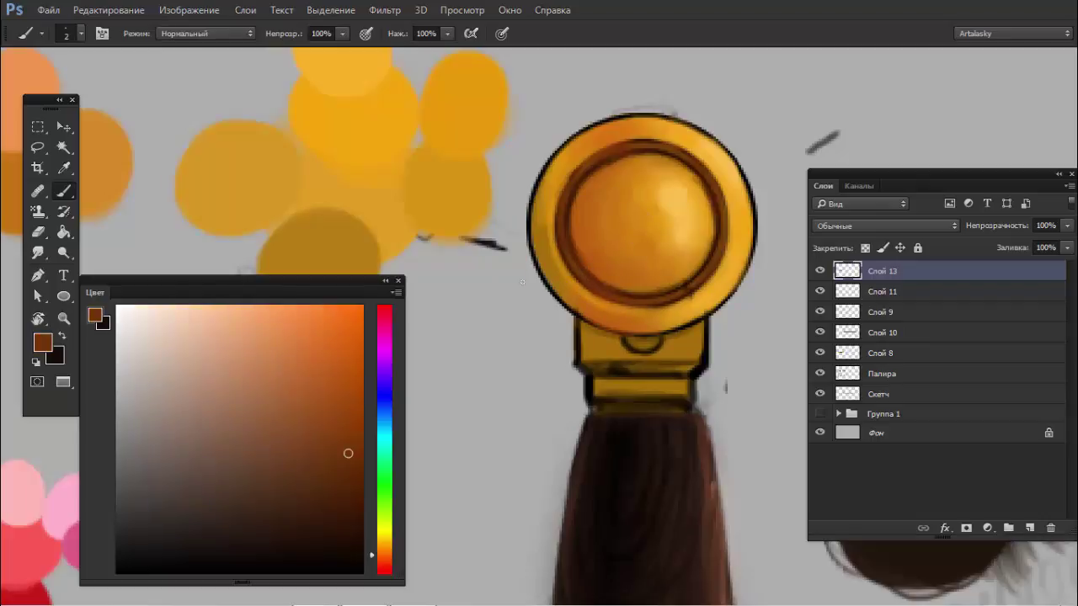
click(344, 507)
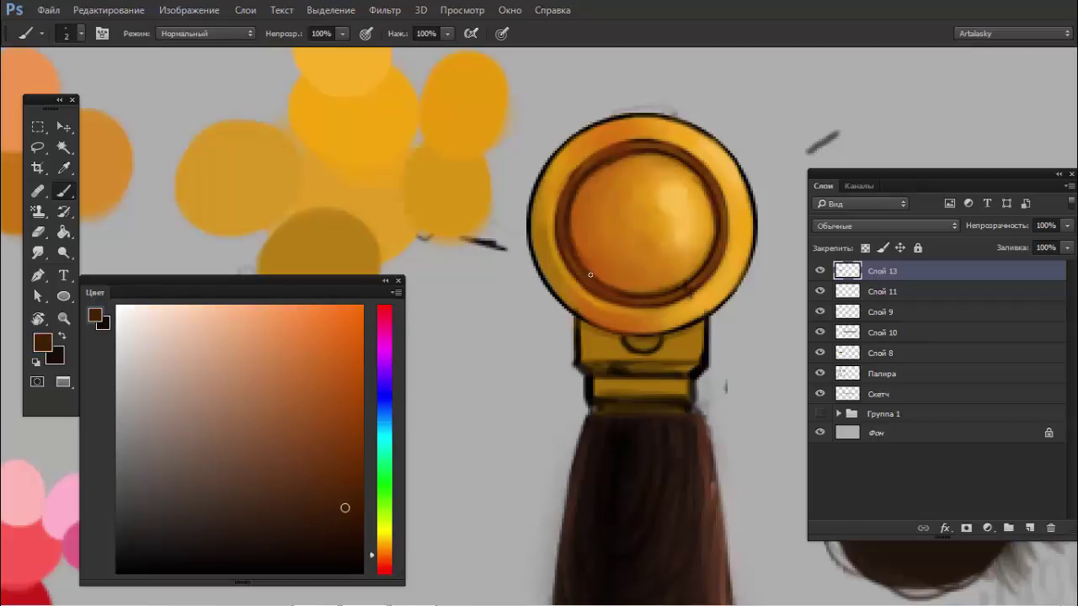
alt+click(576, 159)
click(341, 314)
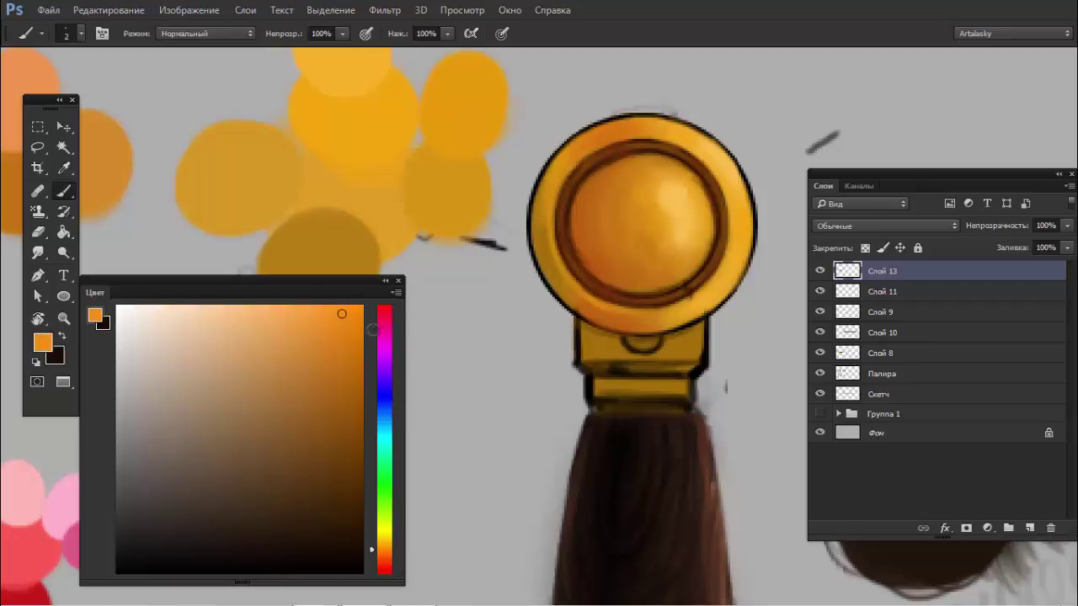
drag(386, 550, 386, 546)
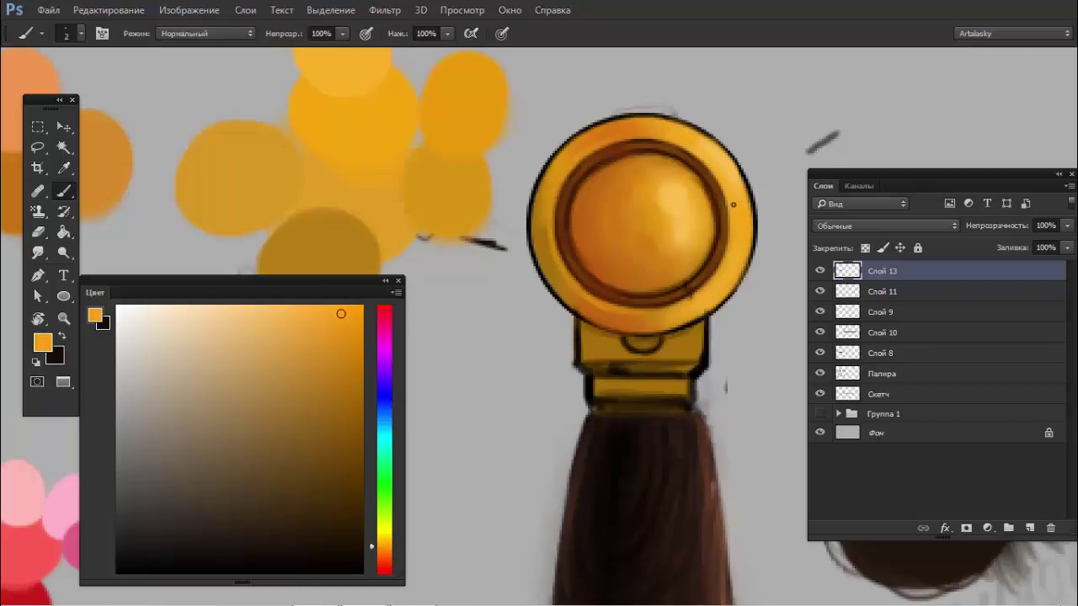
drag(640, 241, 572, 229)
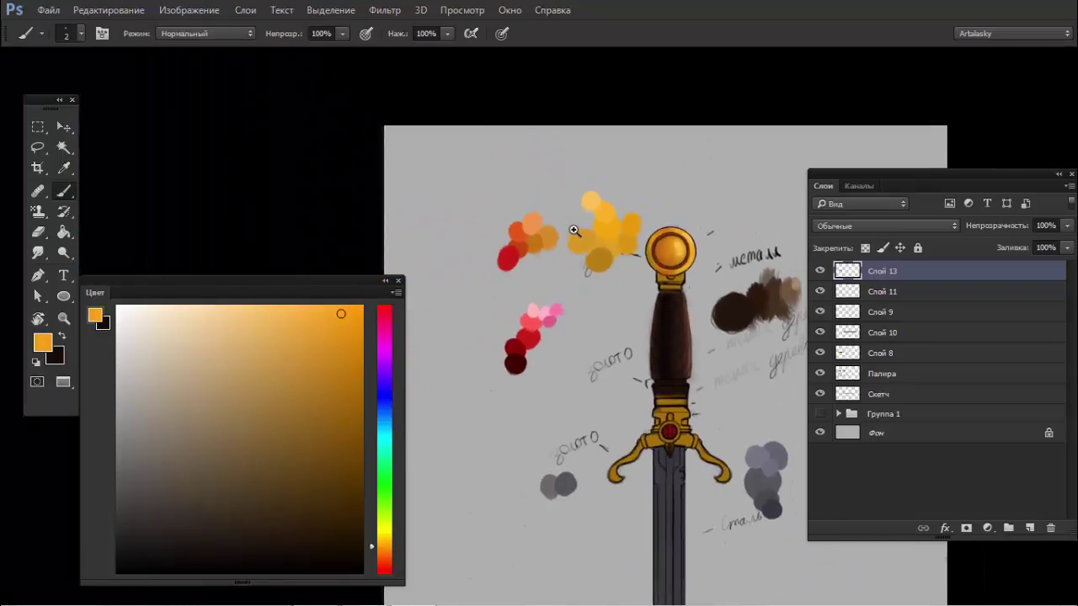
- Brush pale orange highlights along the pommel's upper-right, right and lower-right rim
drag(674, 253, 716, 252)
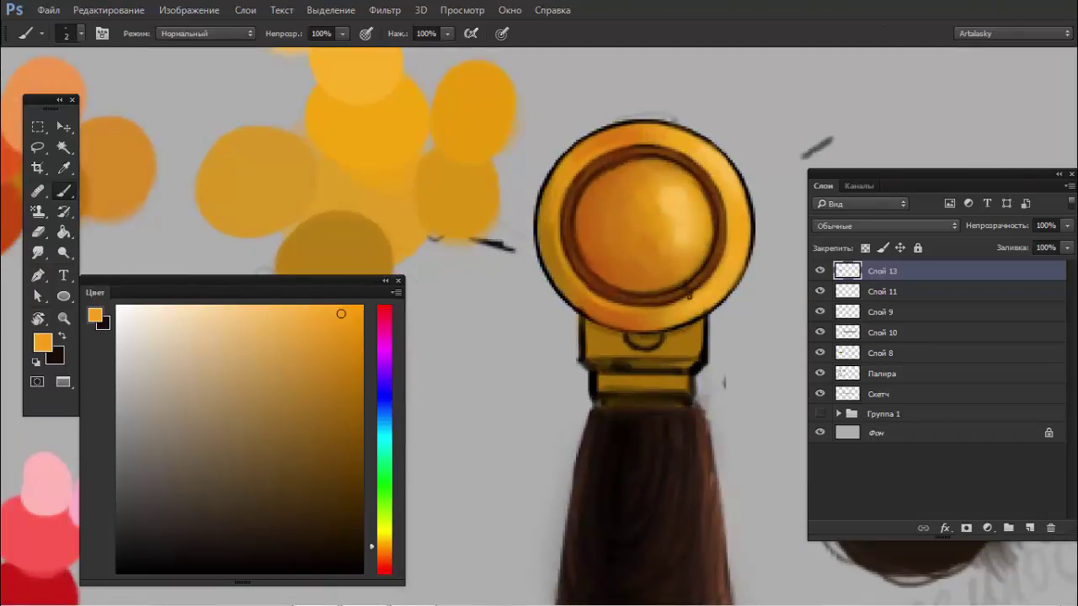
click(269, 313)
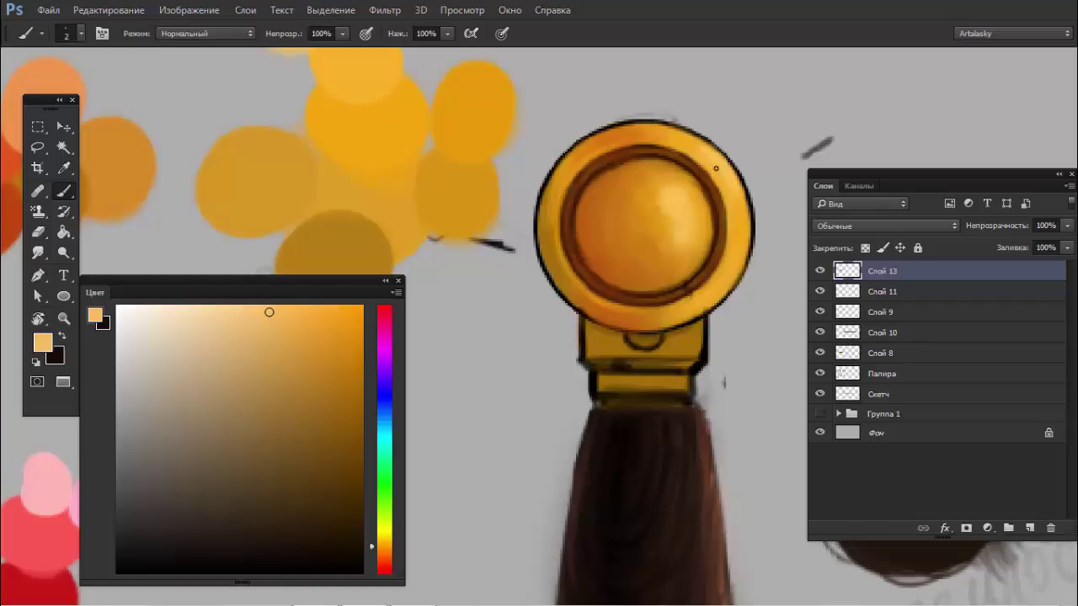
mouse_move(717, 155)
mouse_down()
mouse_move(743, 187)
mouse_move(751, 227)
mouse_up()
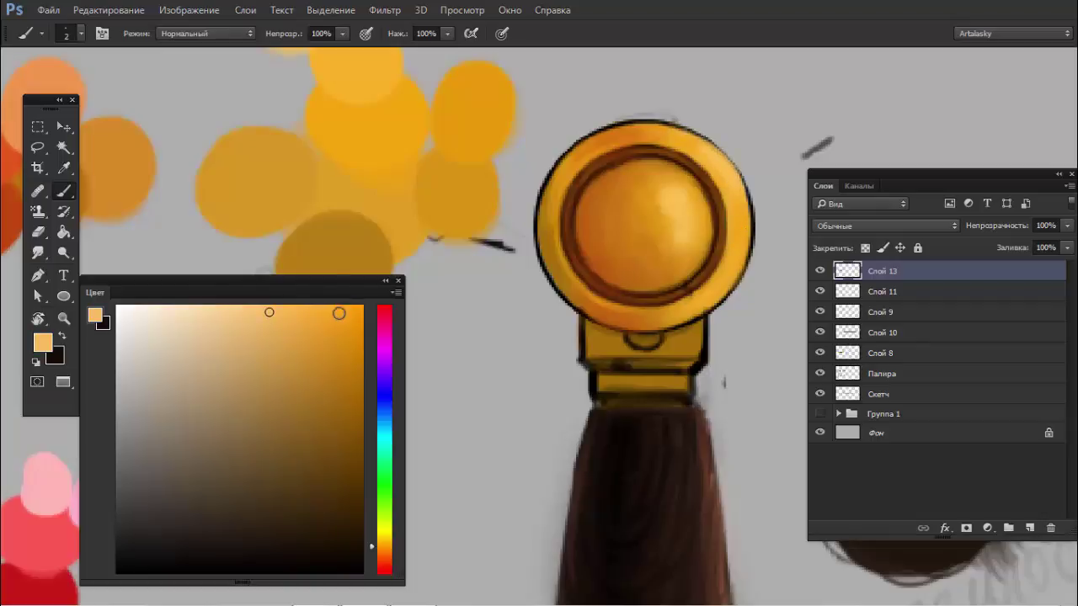
click(340, 313)
mouse_move(742, 188)
mouse_down()
mouse_move(747, 257)
mouse_move(735, 280)
mouse_up()
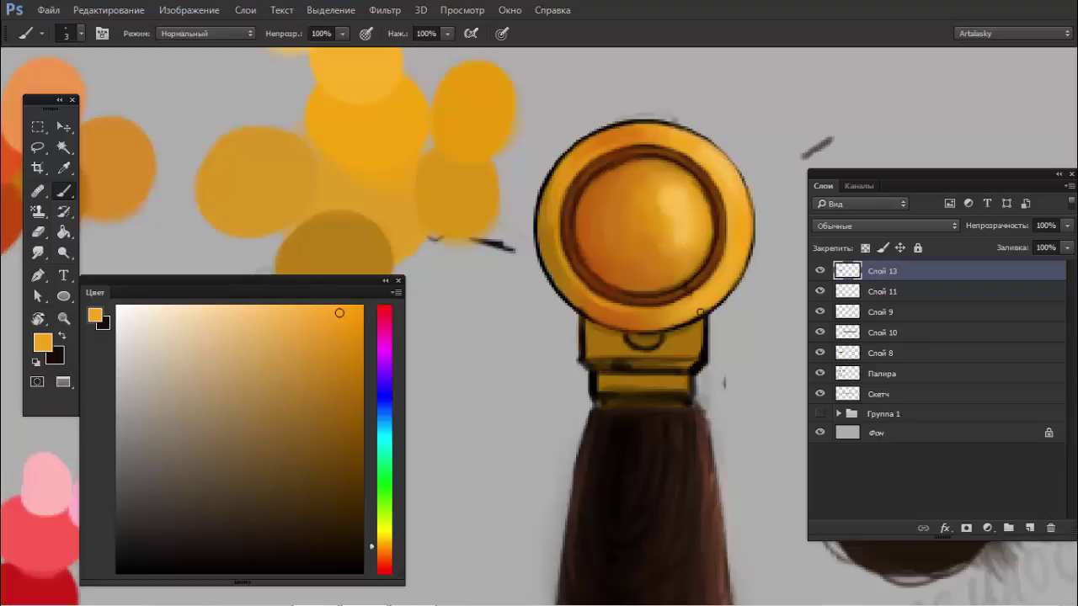
mouse_move(690, 325)
mouse_down()
mouse_move(718, 295)
mouse_move(745, 230)
mouse_move(732, 281)
mouse_move(743, 241)
mouse_move(738, 267)
mouse_up()
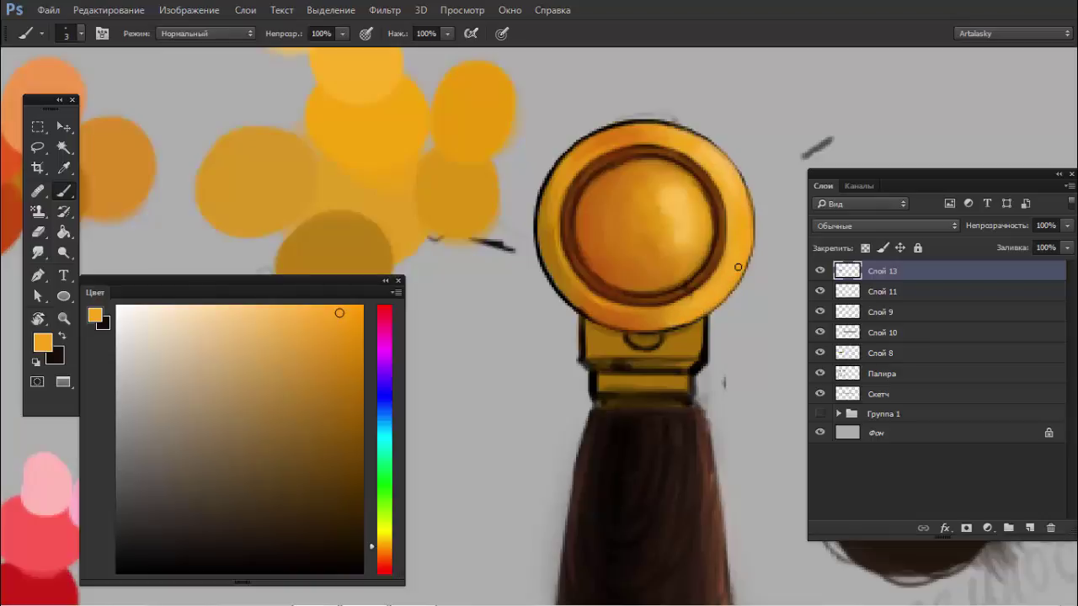
- Add sampled lighter highlights on the top-right and right rim, then sample dark olive-gold
alt+click(670, 135)
mouse_move(687, 133)
mouse_down()
mouse_move(713, 143)
mouse_move(730, 170)
mouse_up()
alt+click(714, 148)
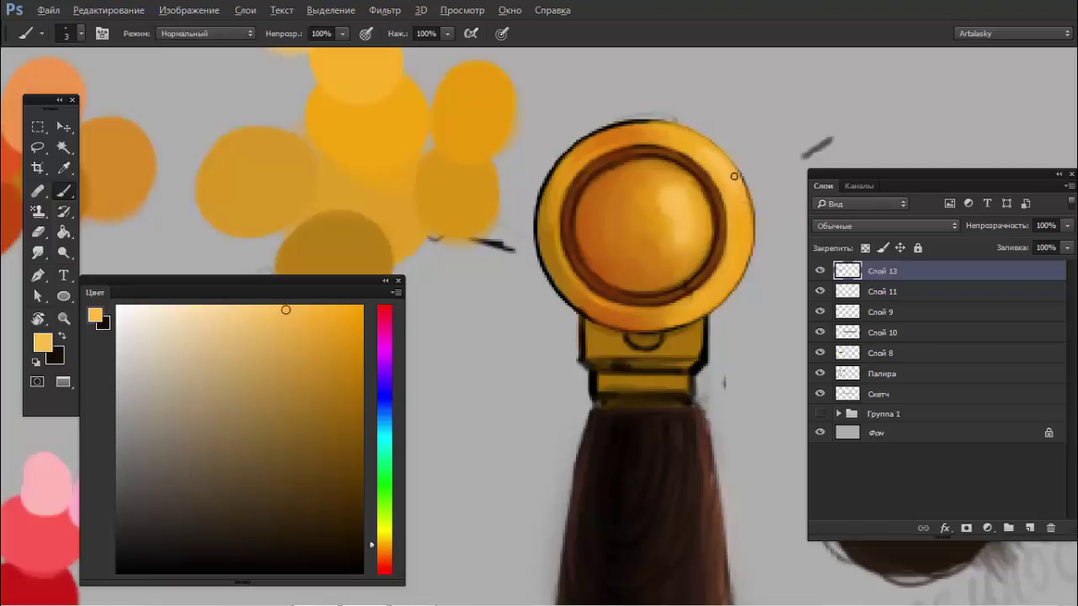
drag(754, 230, 752, 238)
mouse_move(747, 242)
mouse_down()
mouse_move(751, 225)
mouse_move(748, 256)
mouse_up()
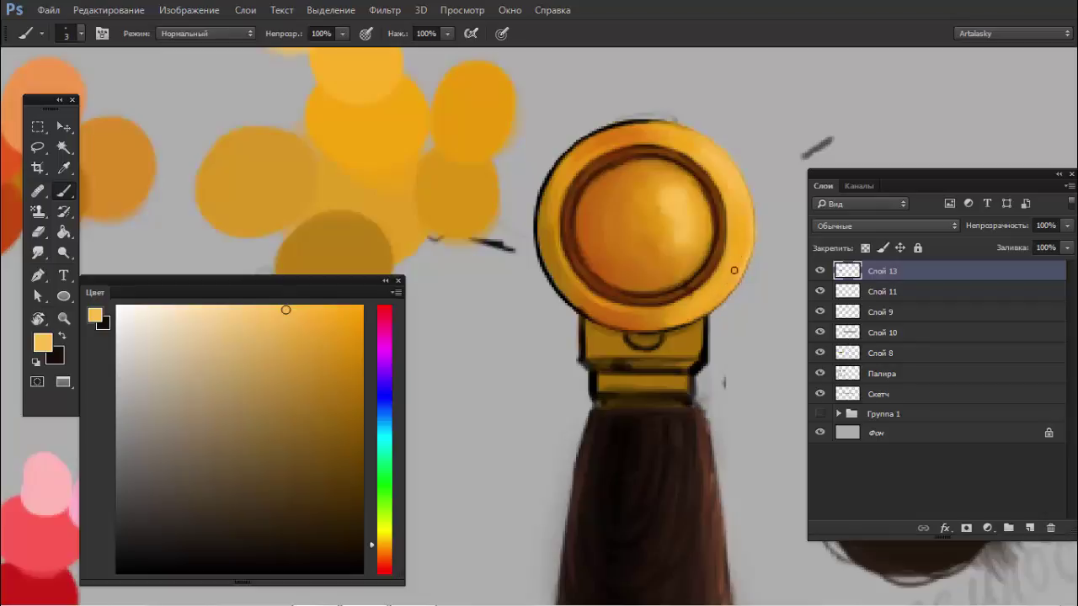
alt+click(528, 220)
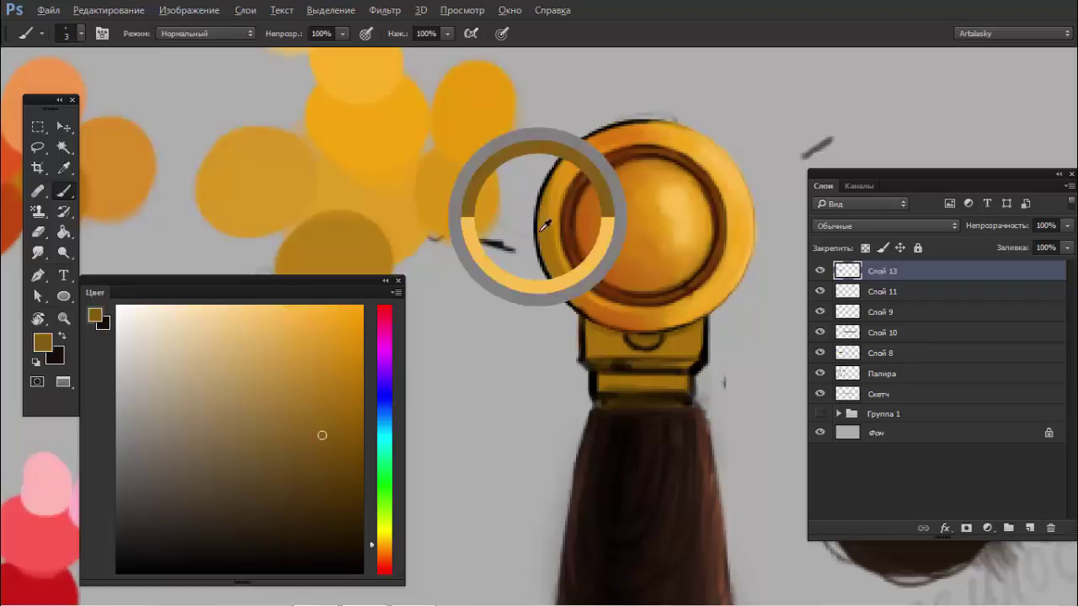
- Return to the Brush and repaint the outer ring's top outline in sampled orange
click(37, 231)
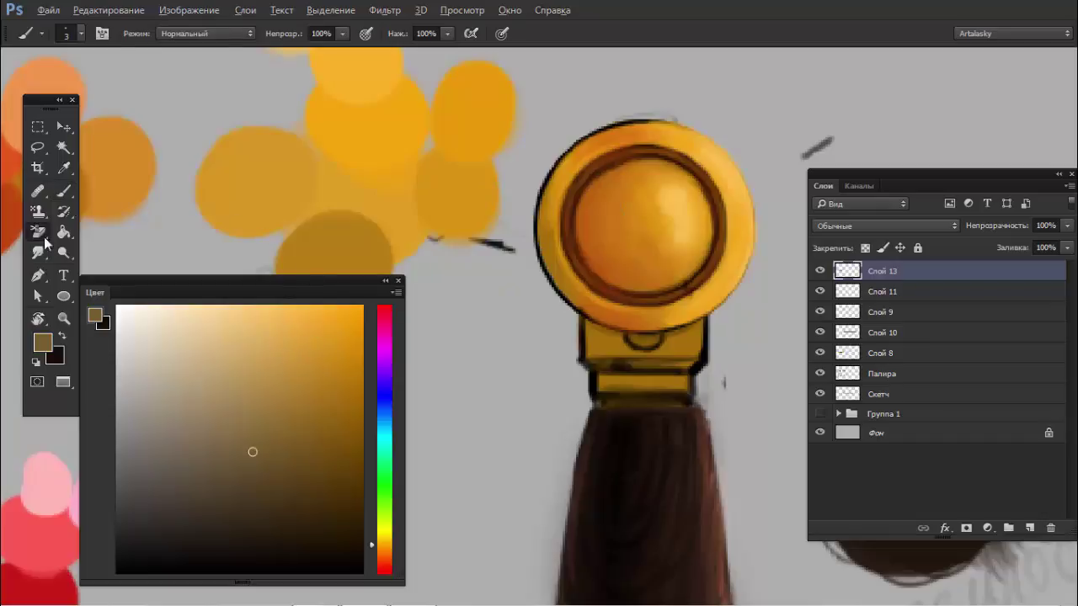
alt+click(12, 292)
click(302, 455)
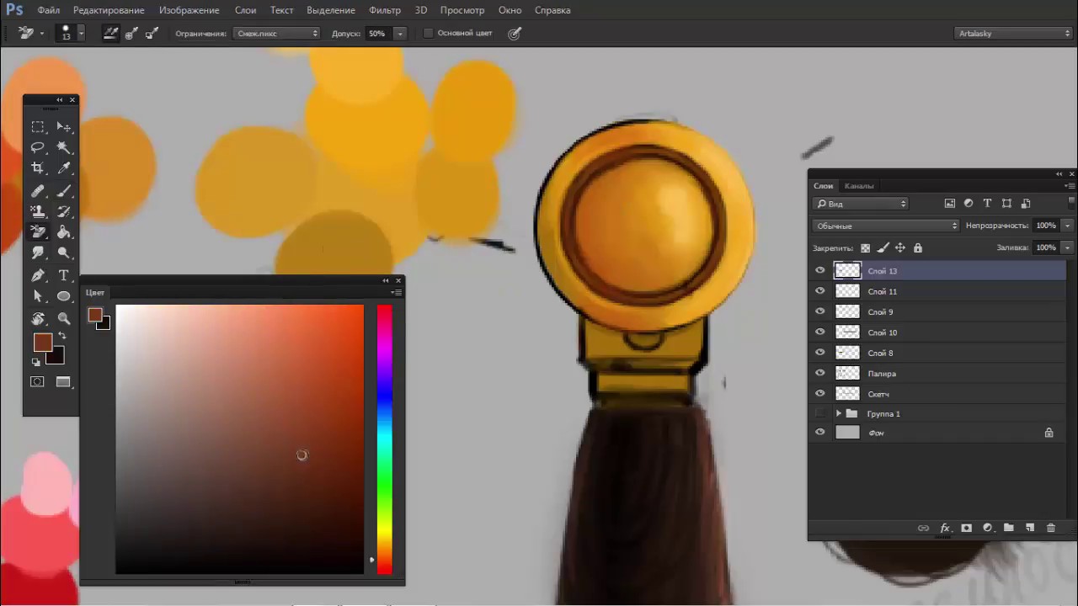
key(b)
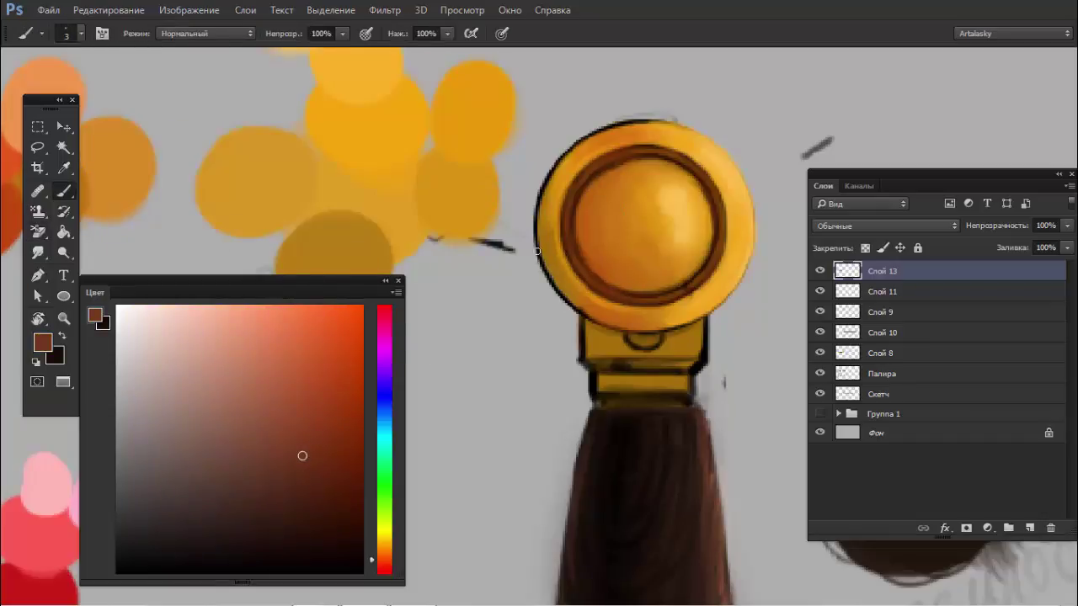
alt+click(612, 139)
mouse_move(603, 131)
mouse_down()
mouse_move(648, 123)
mouse_move(532, 211)
mouse_move(560, 166)
mouse_move(541, 253)
mouse_up()
- Brush yellow-orange on the ring's left edge, smooth its lower-left, and settle on a rusty orange-brown
alt+click(542, 193)
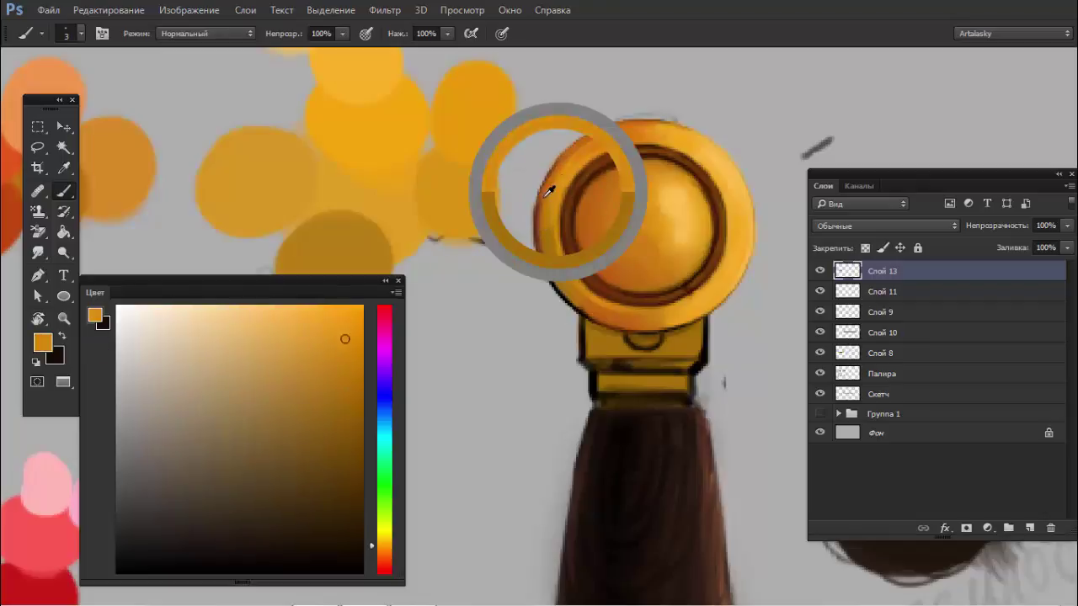
mouse_move(541, 204)
mouse_down()
mouse_move(553, 277)
mouse_move(545, 172)
mouse_up()
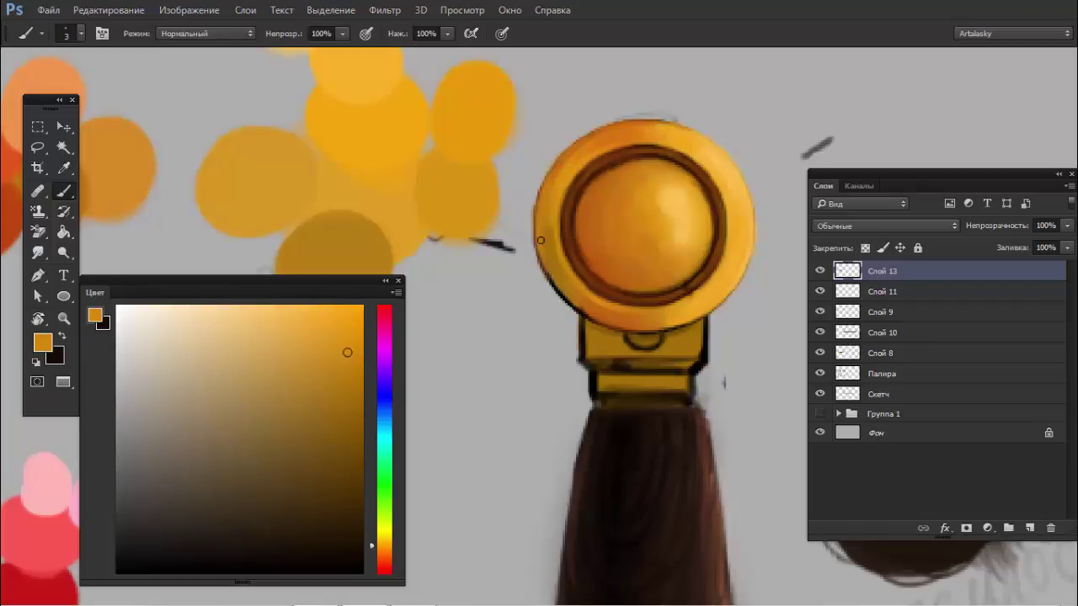
alt+click(553, 277)
drag(574, 314, 538, 227)
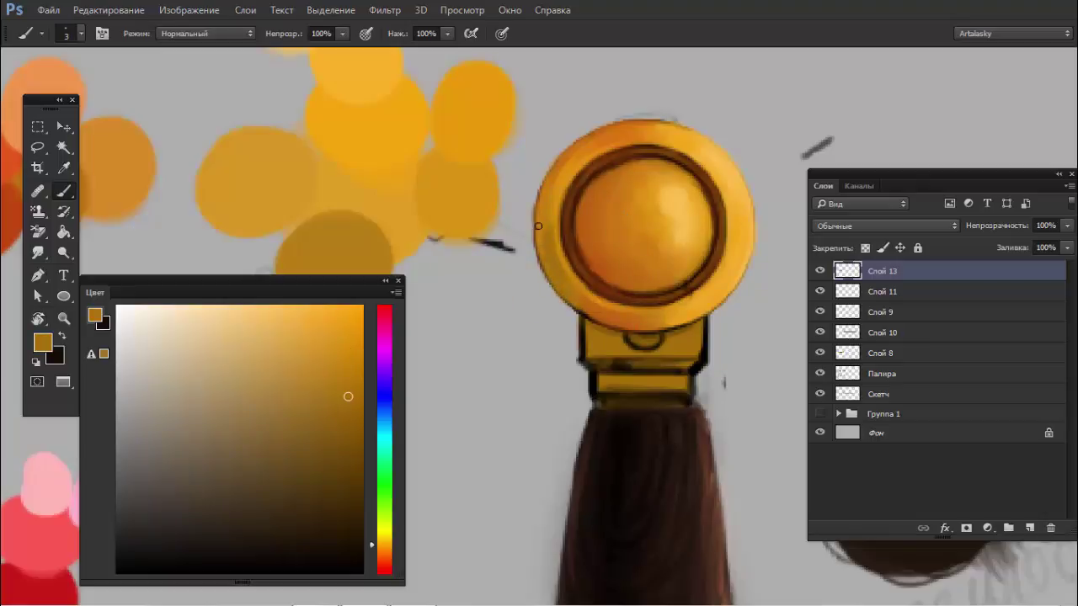
alt+click(560, 185)
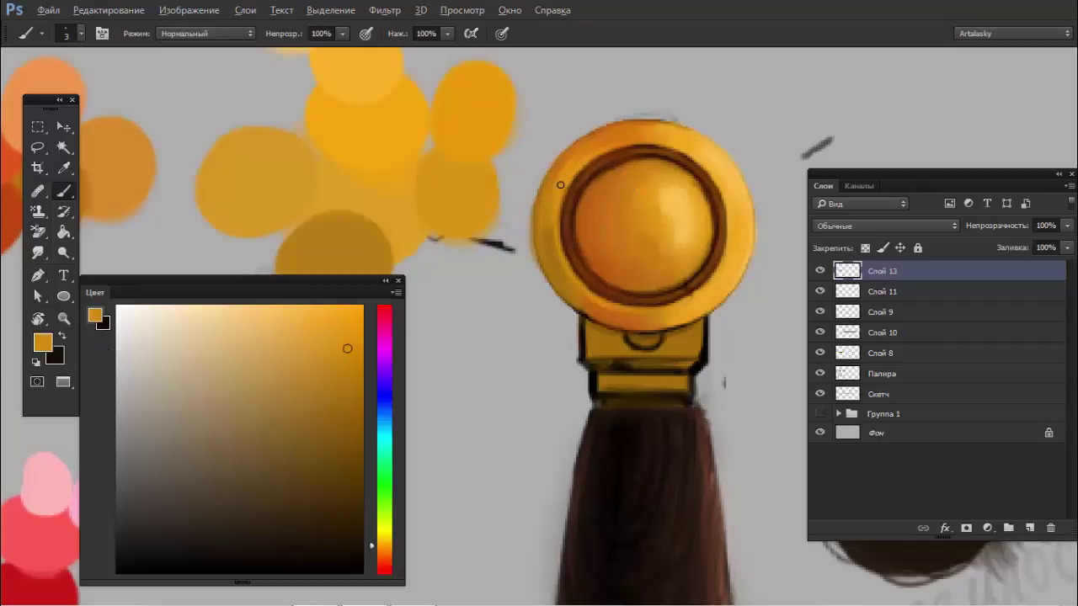
alt+click(617, 132)
alt+click(600, 311)
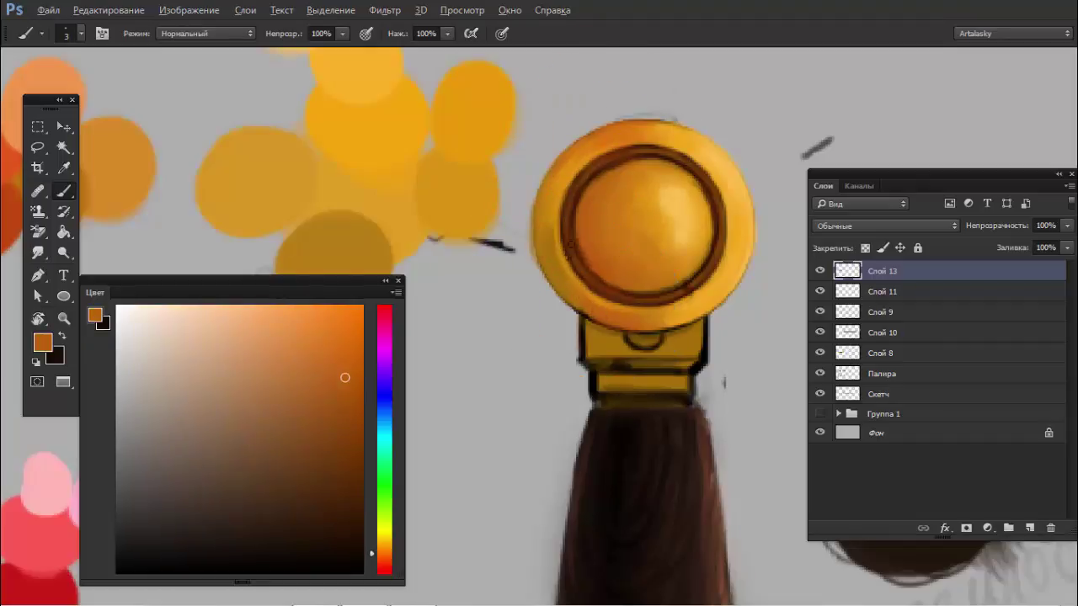
alt+click(567, 229)
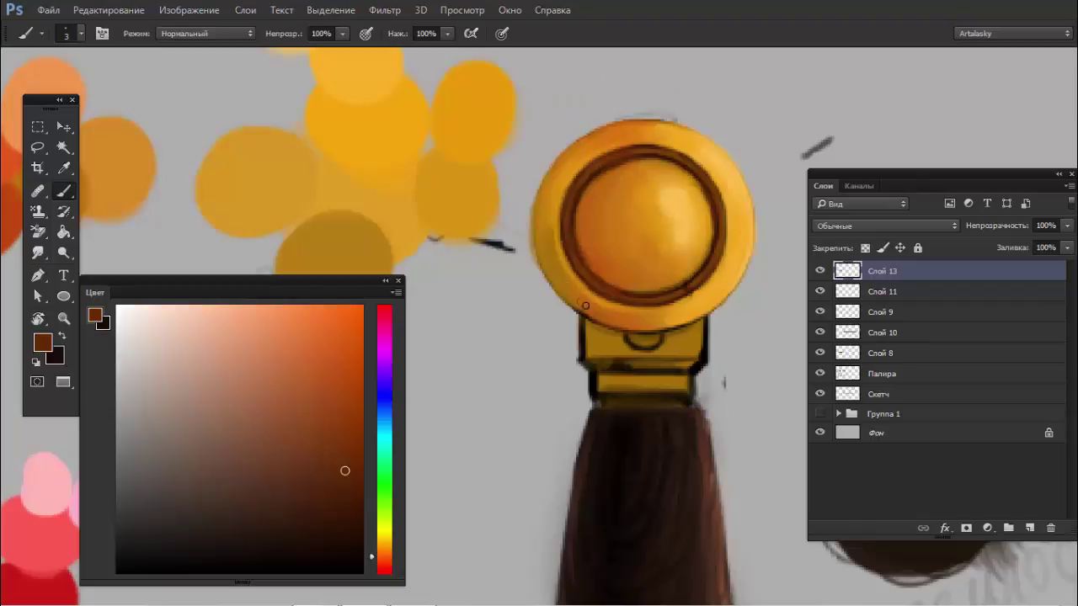
alt+click(603, 315)
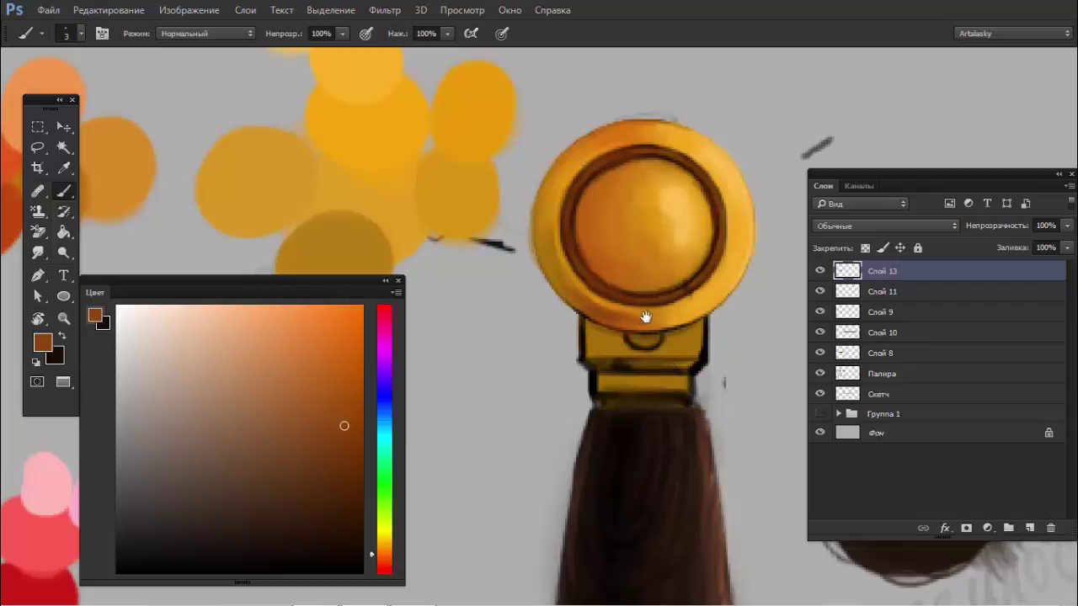
mouse_move(664, 320)
mouse_down()
mouse_move(612, 323)
mouse_move(648, 318)
mouse_up()
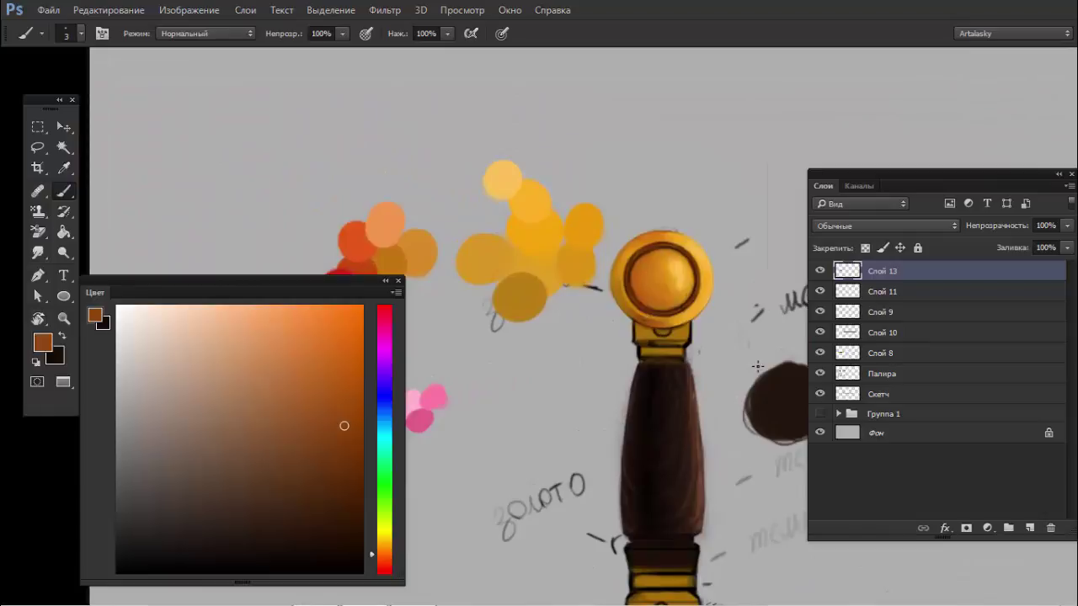
- Pick a dark red and darken the inner ring's top-left, left, bottom and right edges
drag(692, 247, 733, 246)
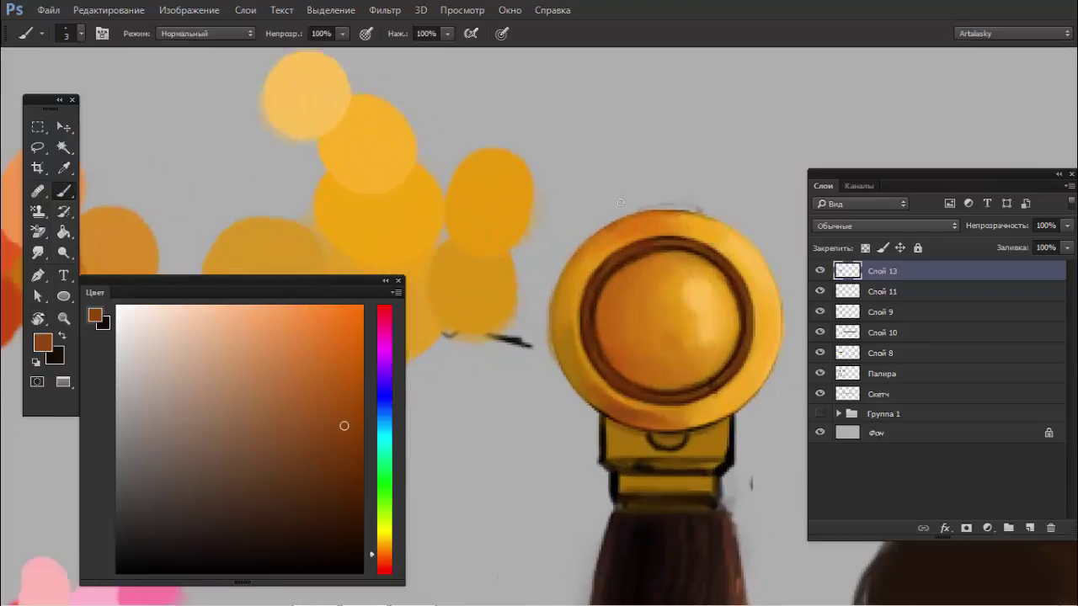
alt+click(323, 86)
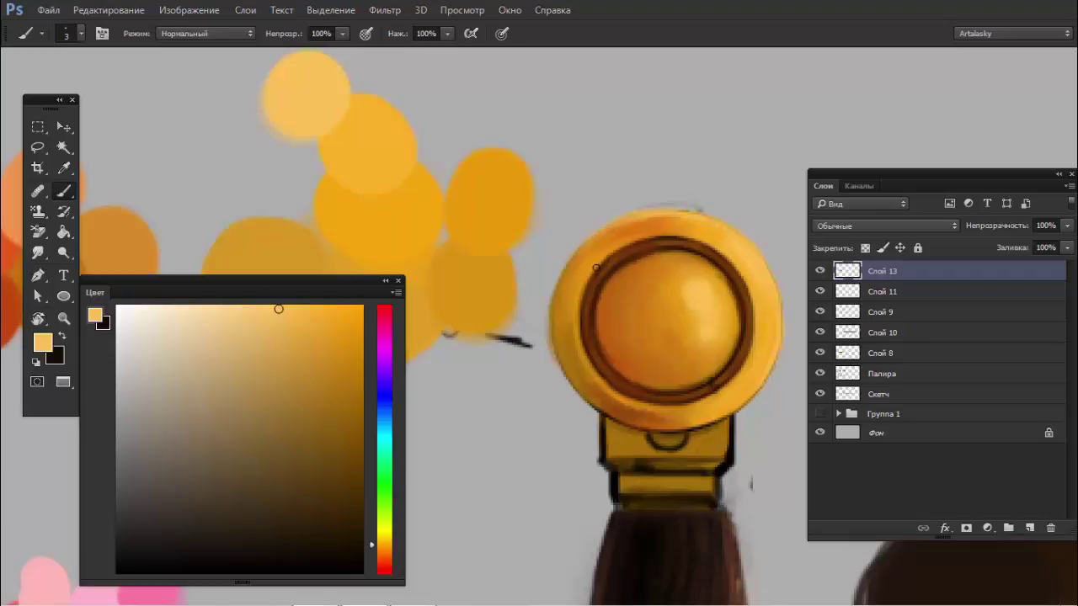
drag(375, 549, 375, 575)
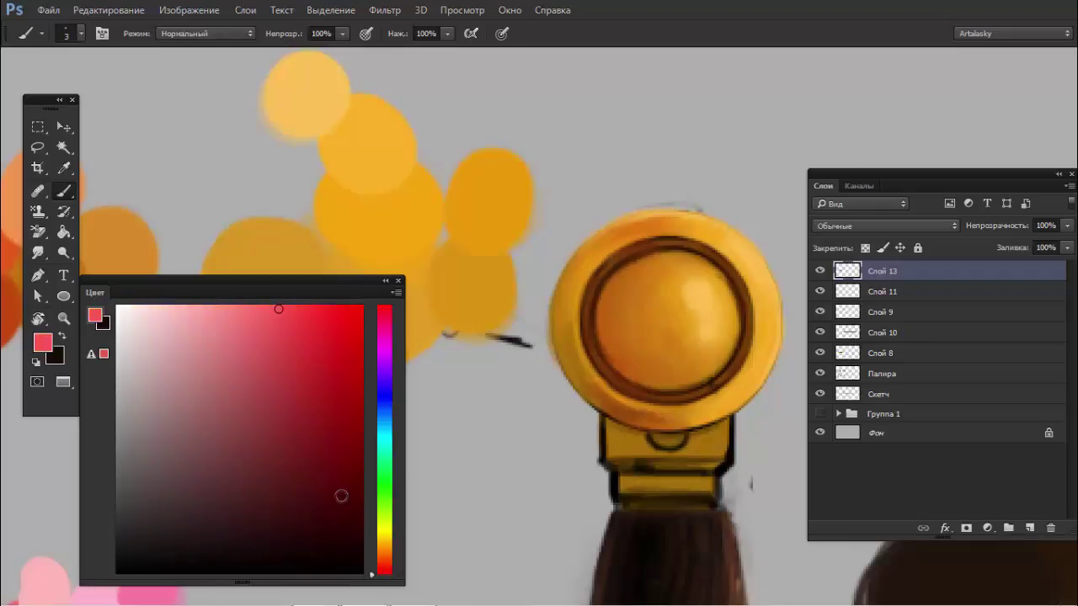
mouse_move(341, 492)
mouse_down()
mouse_move(347, 482)
mouse_move(305, 500)
mouse_move(331, 511)
mouse_up()
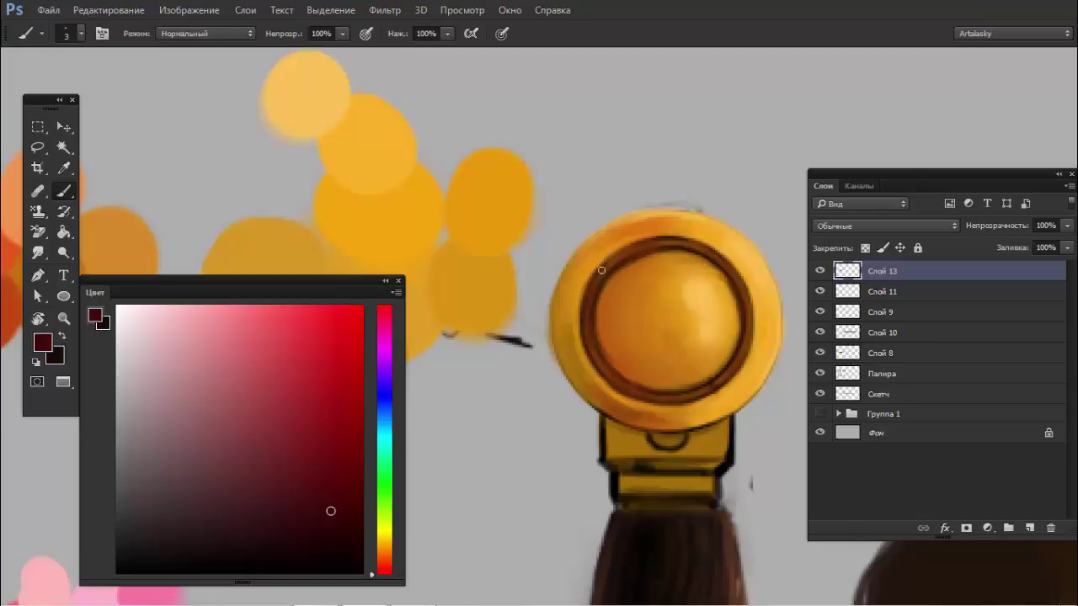
mouse_move(603, 266)
mouse_down()
mouse_move(648, 241)
mouse_move(707, 245)
mouse_up()
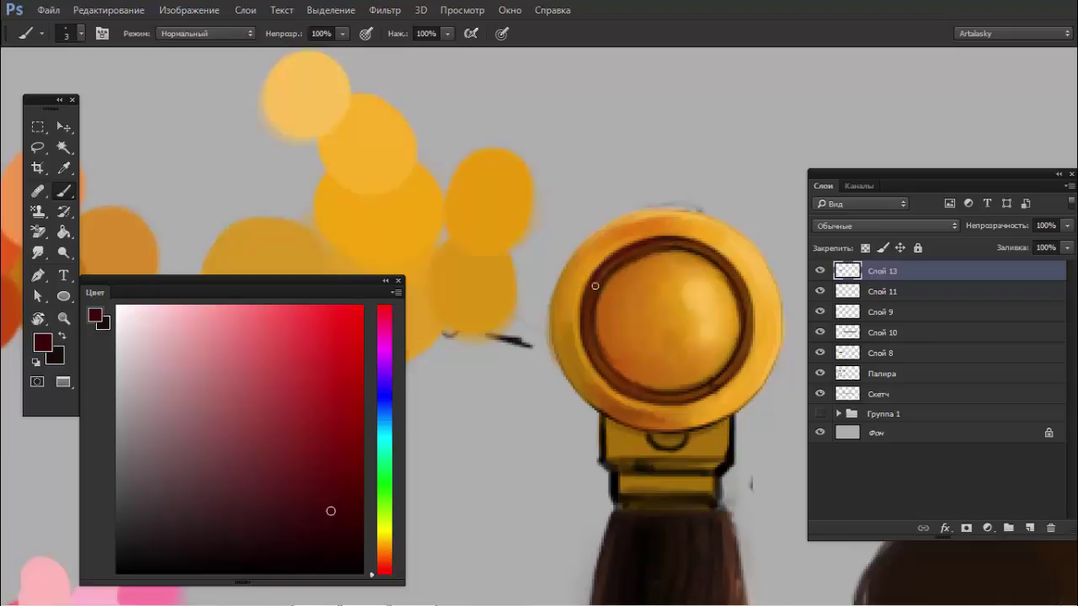
drag(590, 289, 583, 324)
drag(600, 375, 705, 397)
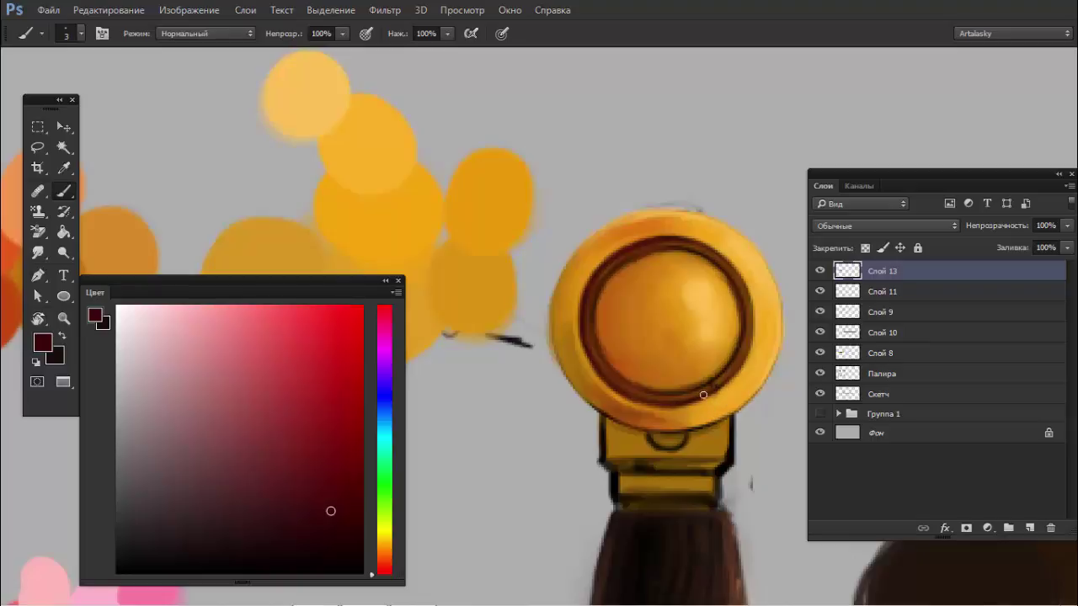
drag(703, 395, 721, 383)
mouse_move(745, 291)
mouse_down()
mouse_move(735, 370)
mouse_move(721, 262)
mouse_up()
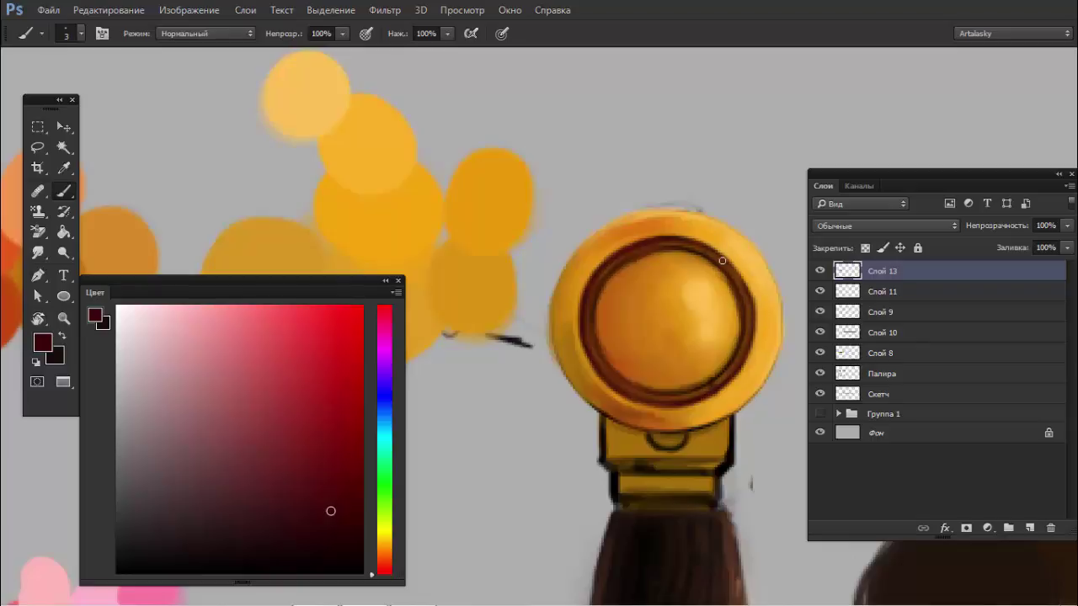
- Sample orange-brown, dark brown and orange gold from the pommel, ending on golden orange
alt+click(642, 264)
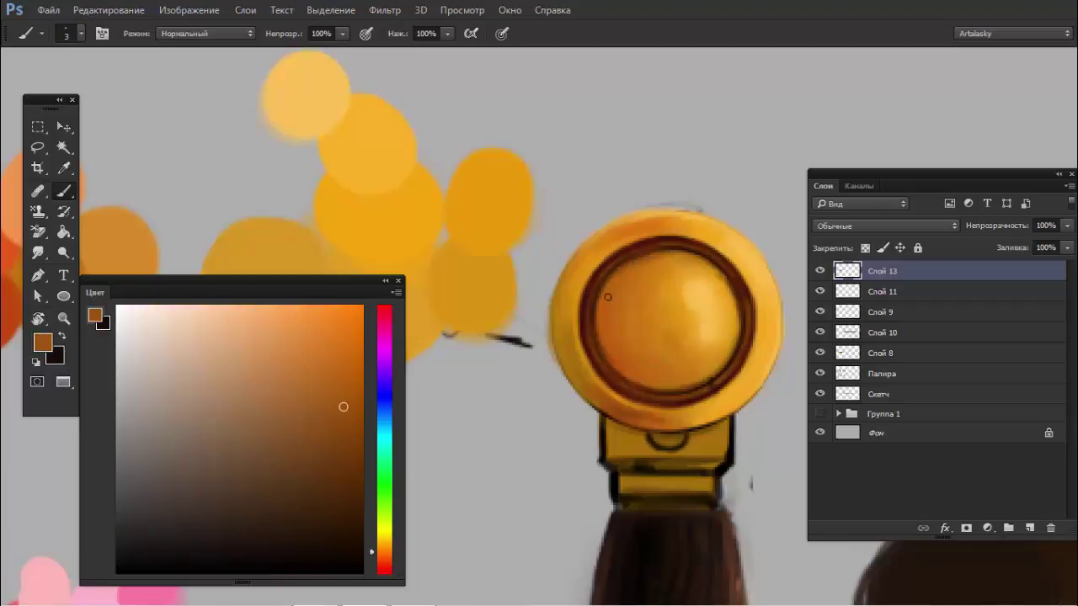
alt+click(679, 259)
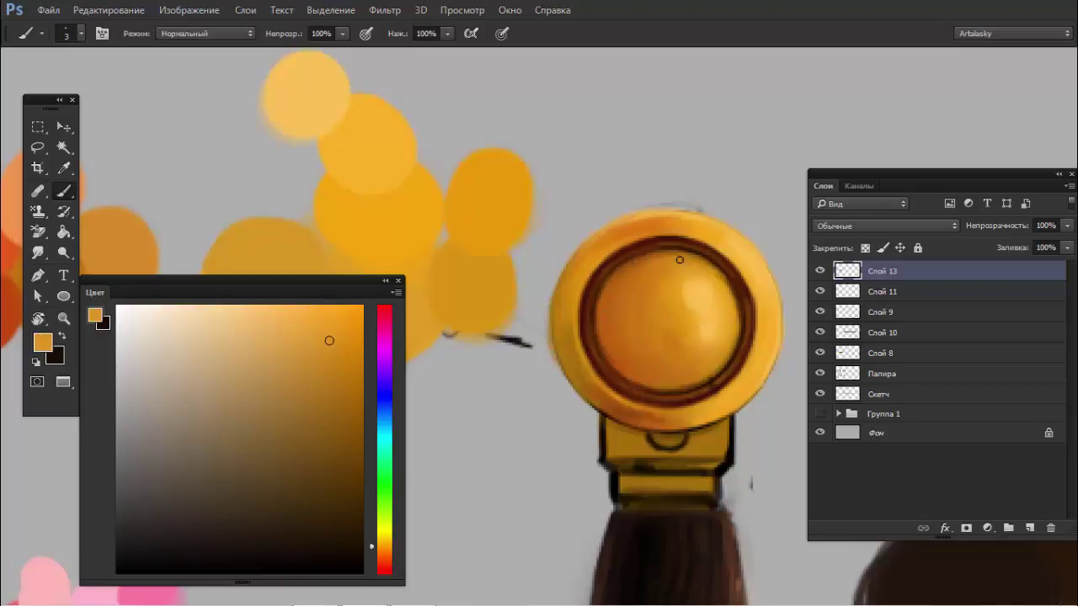
alt+click(633, 244)
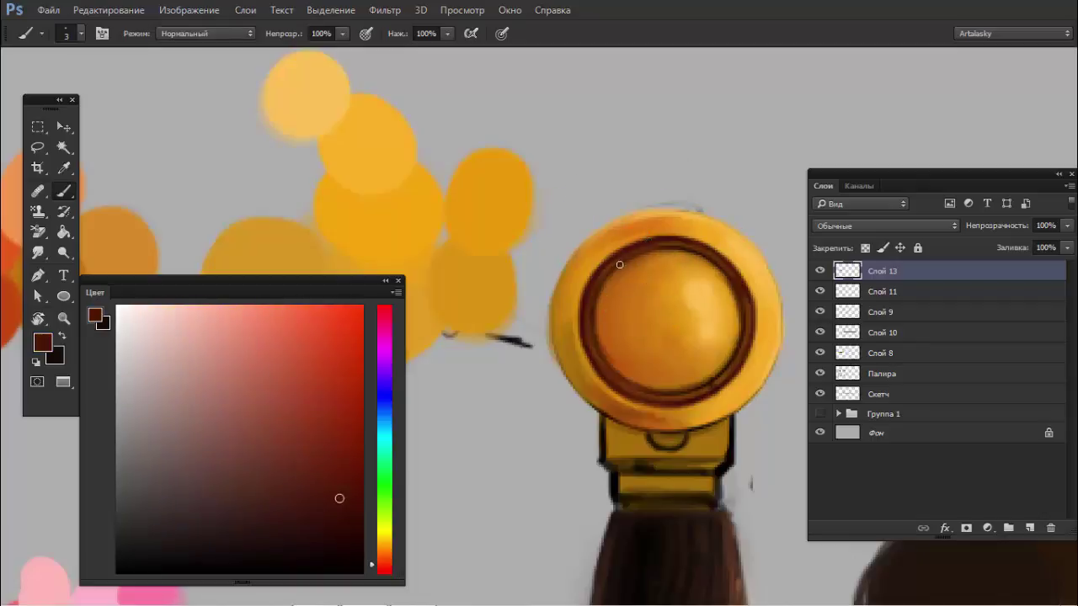
alt+click(729, 292)
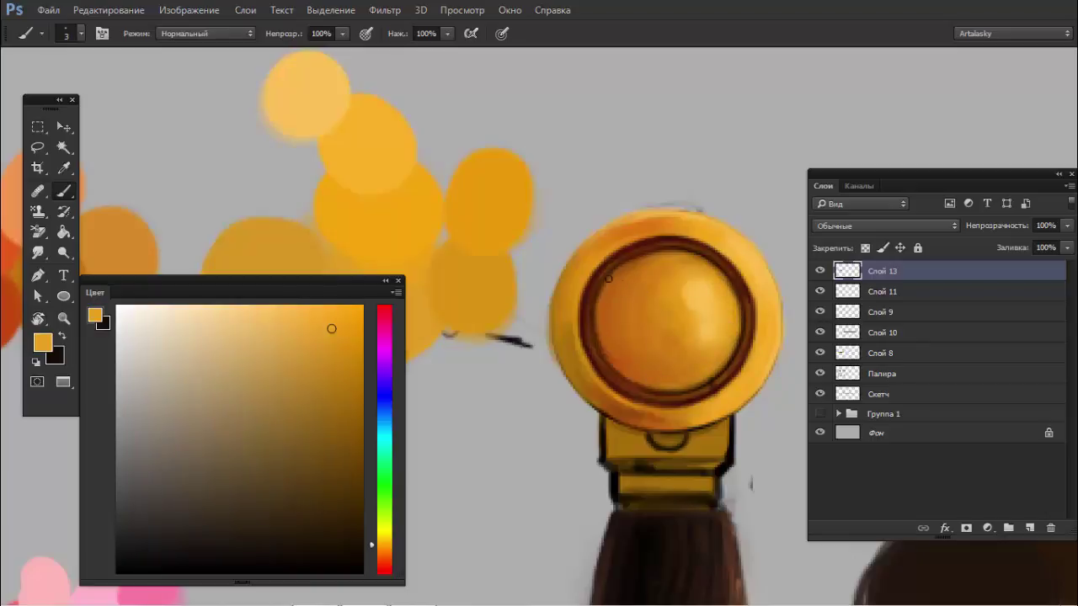
drag(666, 272, 597, 274)
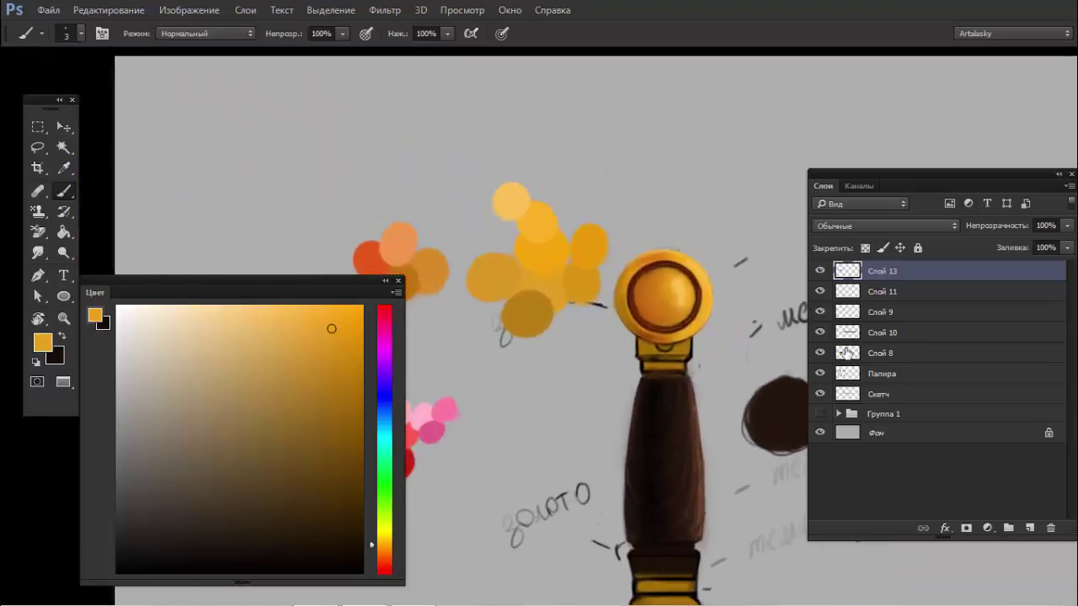
click(820, 395)
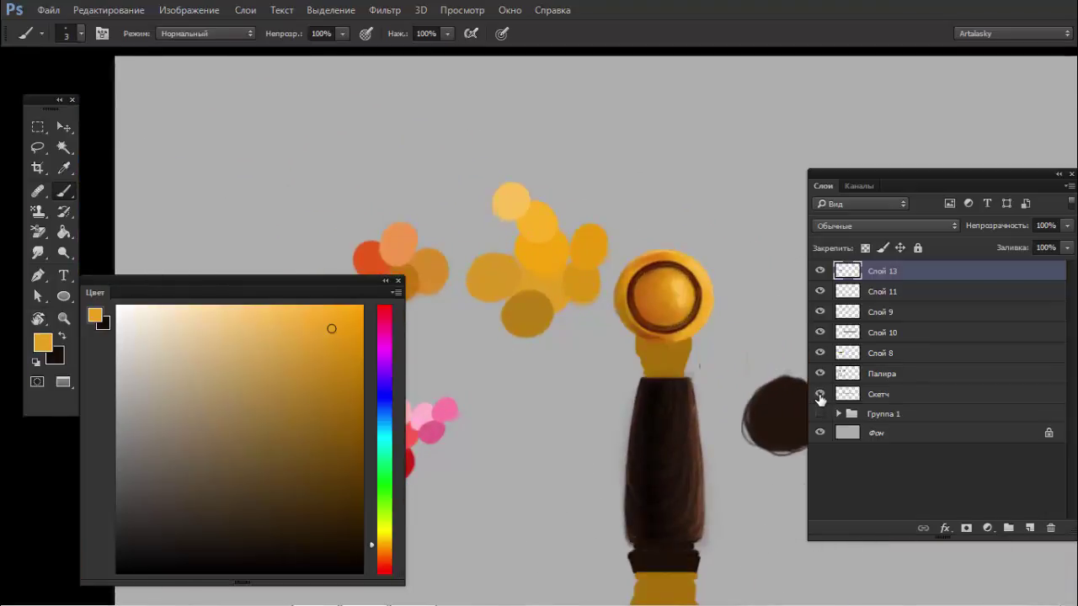
click(820, 394)
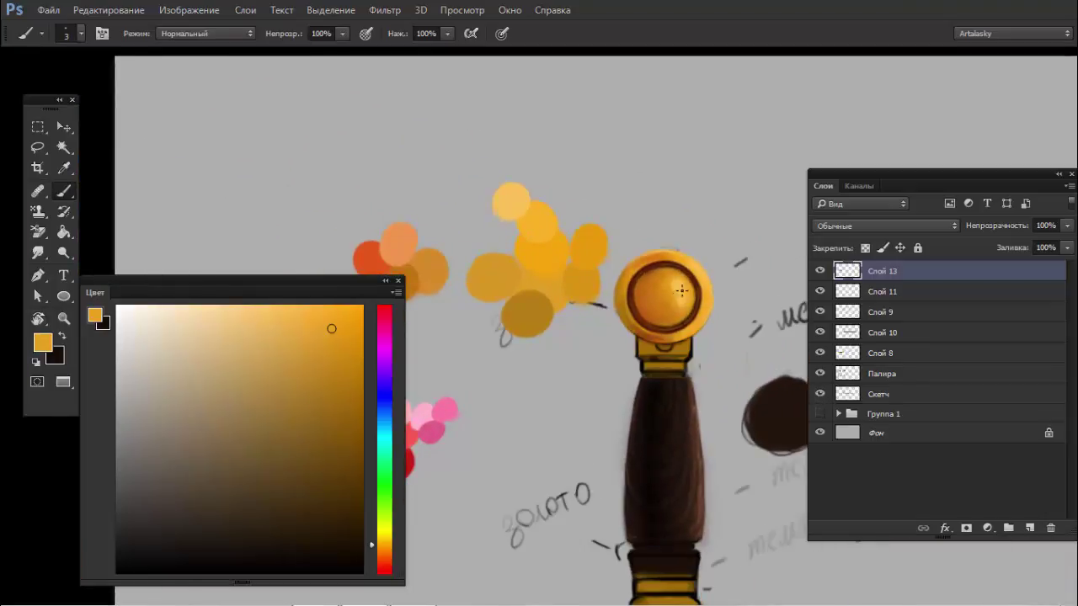
scroll(682, 290, up, 2)
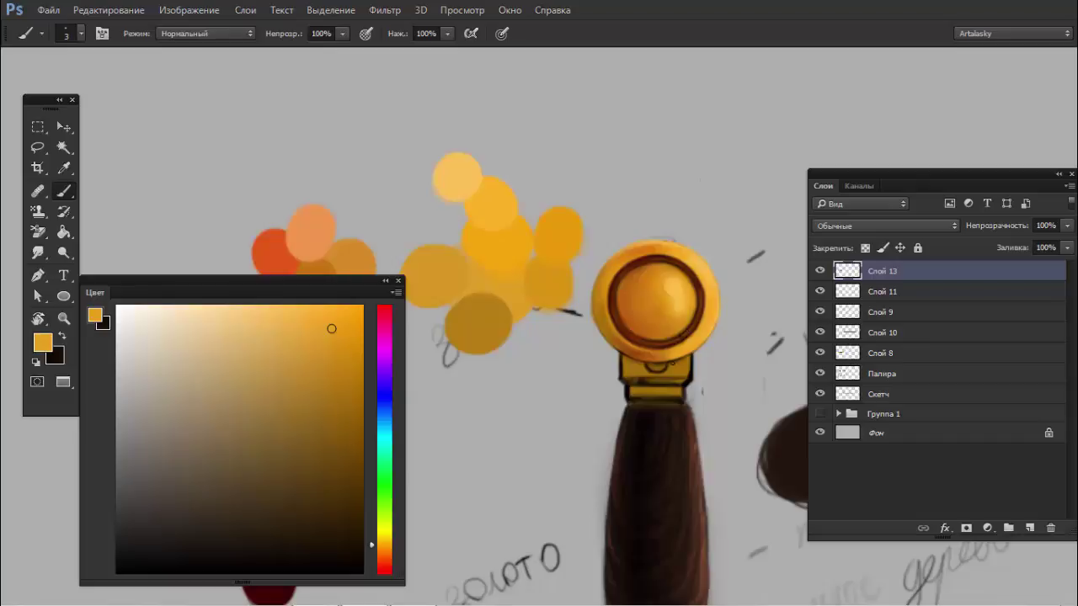
scroll(657, 367, up, 2)
alt+click(581, 265)
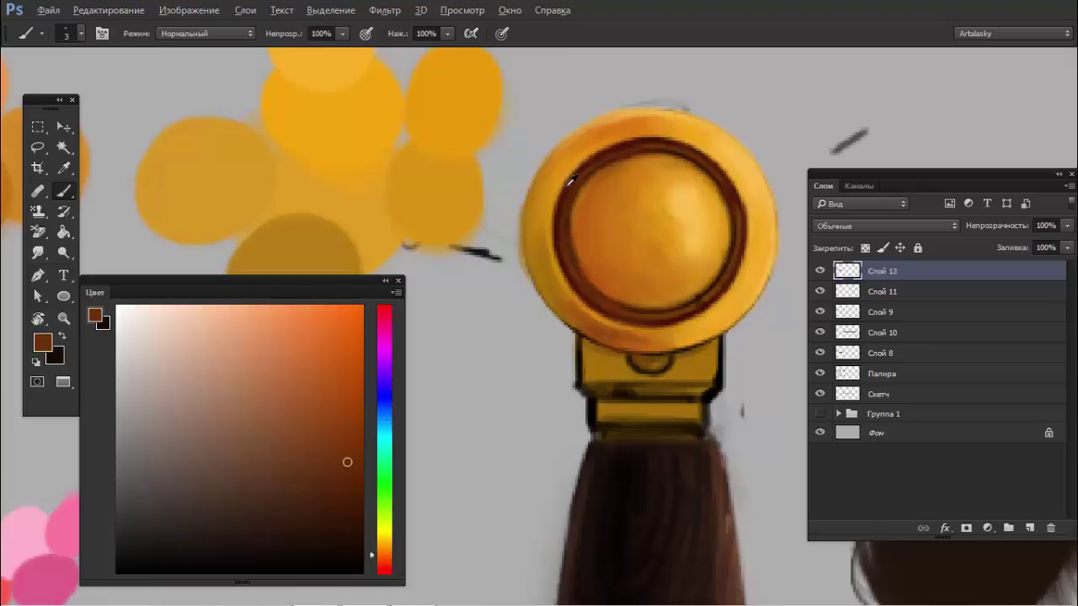
- Paint a dark brown oval on the ferrule and darken its lower edge
alt+click(582, 166)
mouse_move(638, 366)
mouse_down()
mouse_move(653, 363)
mouse_move(639, 355)
mouse_move(666, 365)
mouse_move(640, 367)
mouse_move(663, 360)
mouse_up()
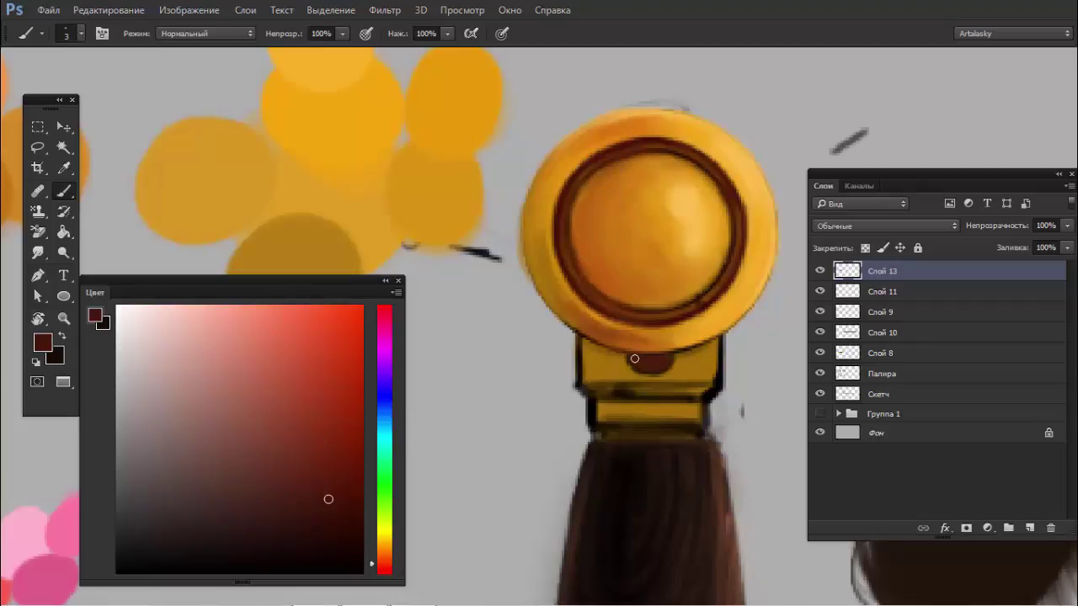
drag(329, 499, 343, 532)
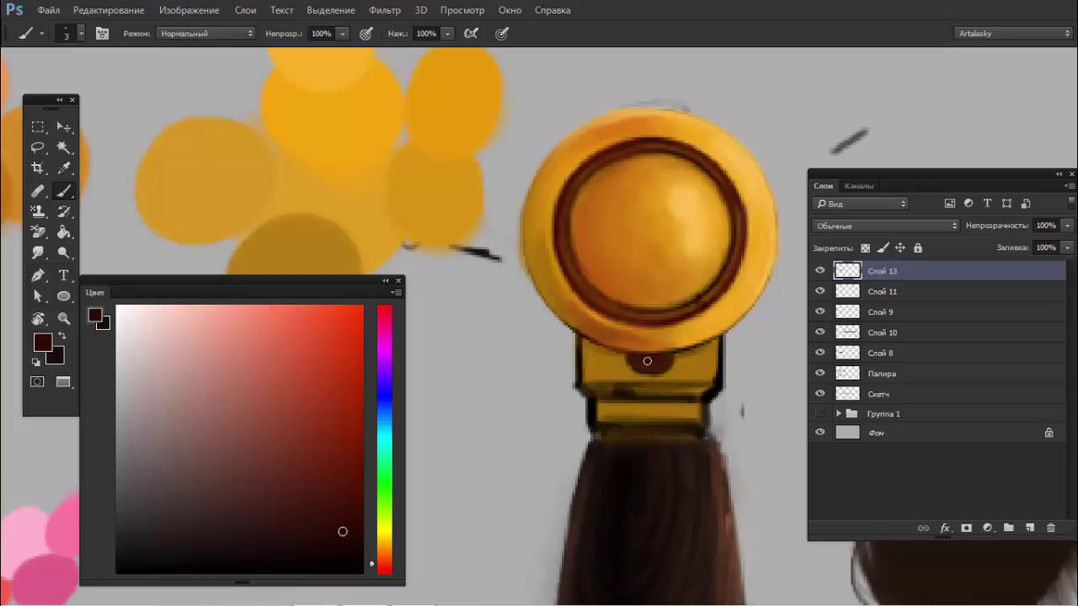
drag(646, 361, 634, 365)
- Cover the ferrule's dark right edge with orange-yellow sampled from the pommel rim
alt+click(601, 331)
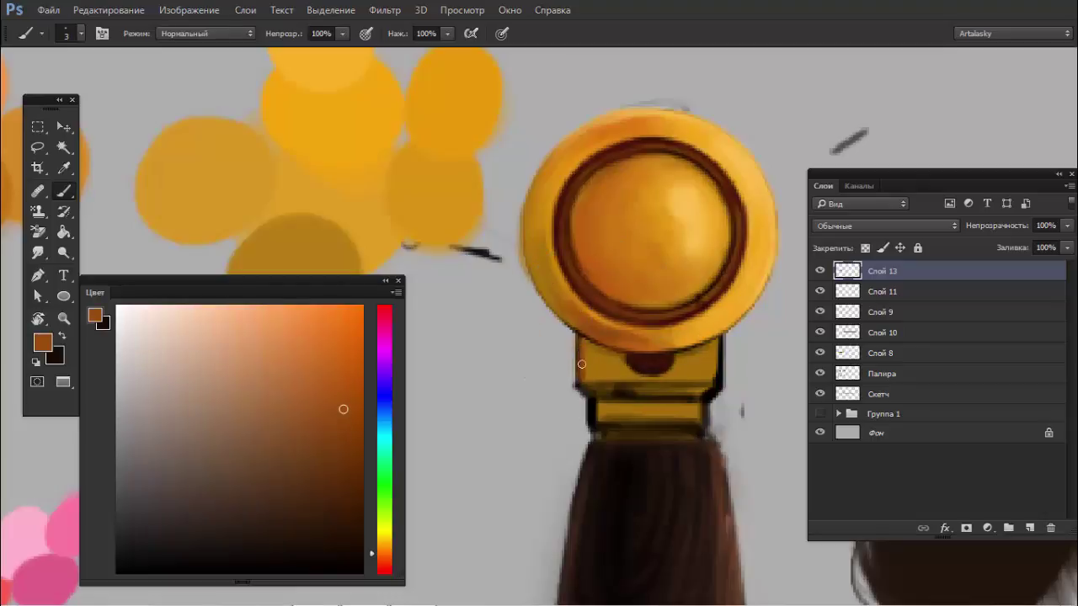
alt+click(645, 365)
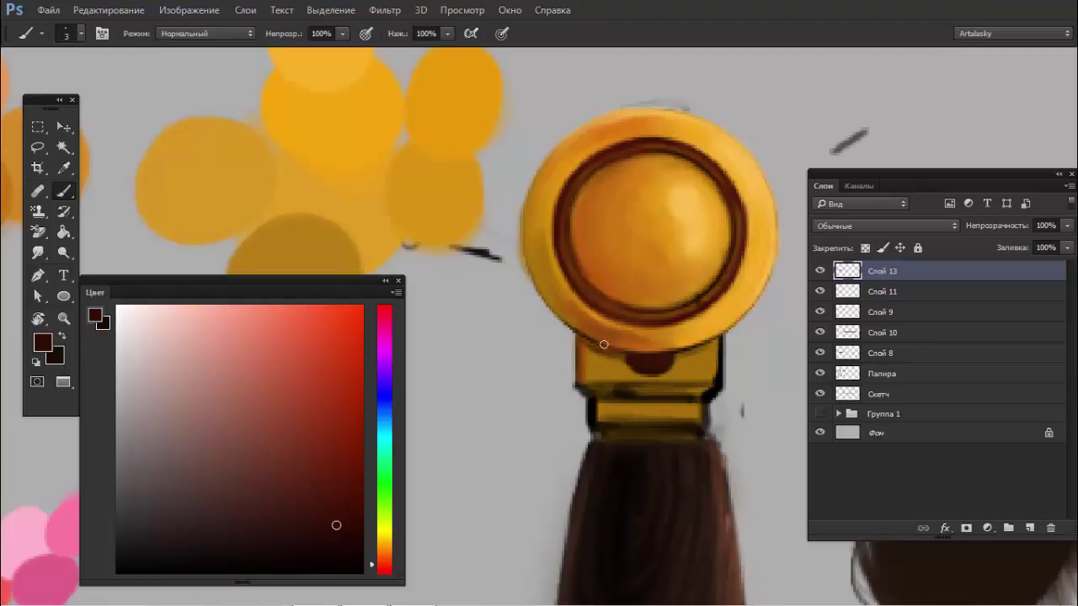
alt+click(723, 304)
mouse_move(719, 338)
mouse_down()
mouse_move(715, 386)
mouse_move(719, 344)
mouse_move(710, 356)
mouse_up()
- Repaint the ferrule's right and left sides in ochre yellow with a size 6 brush
alt+click(703, 367)
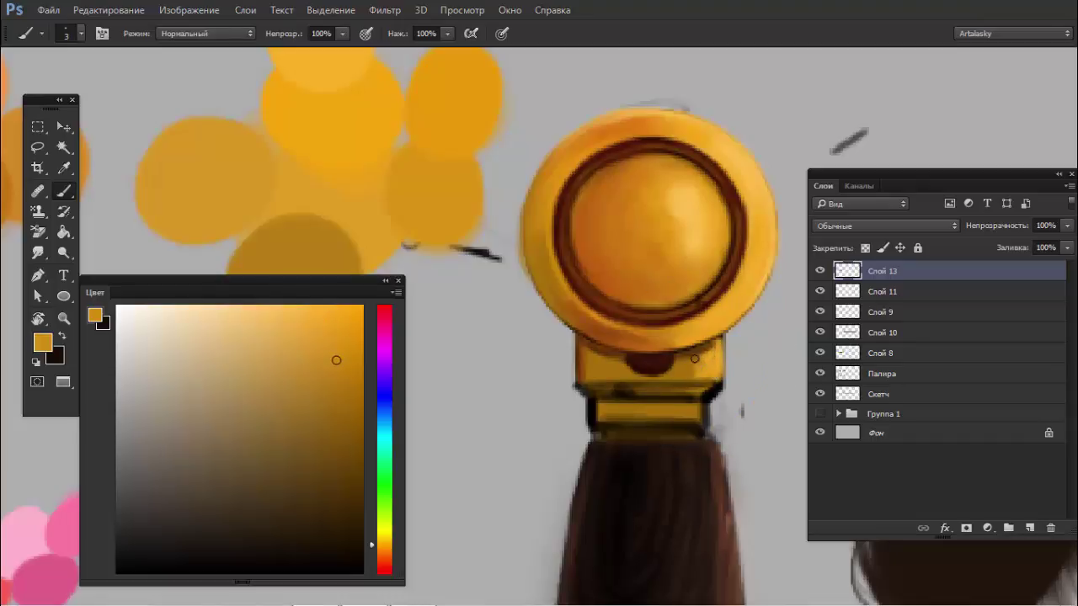
key(bracketright)
key(bracketright)
key(bracketright)
mouse_move(680, 357)
mouse_down()
mouse_move(684, 378)
mouse_move(683, 367)
mouse_up()
drag(585, 364, 619, 368)
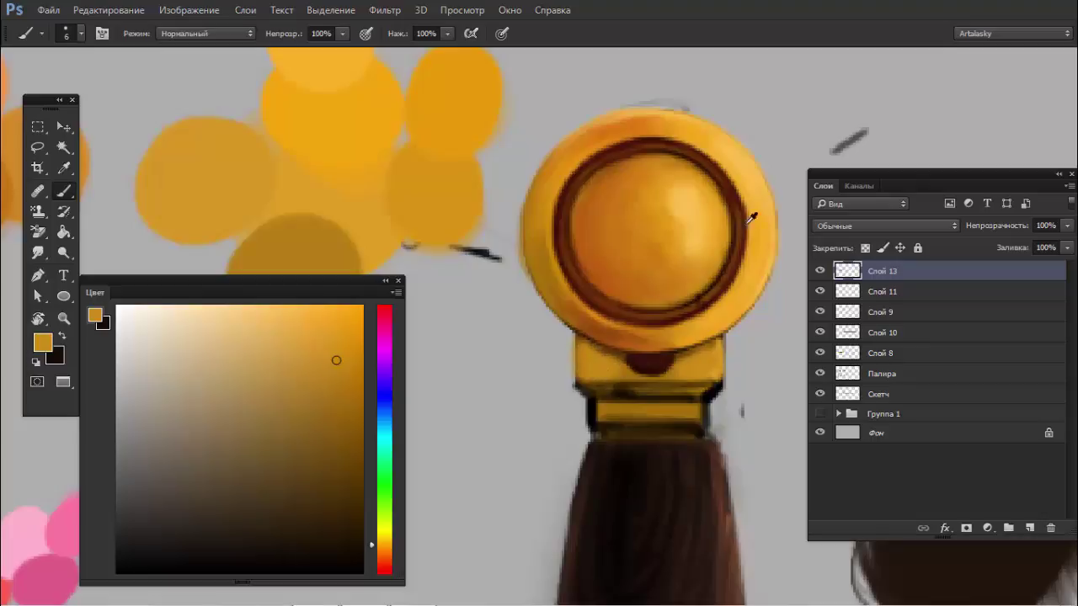
- Sample lighter and darker oranges and browns, shrinking the brush to size 3
alt+click(758, 200)
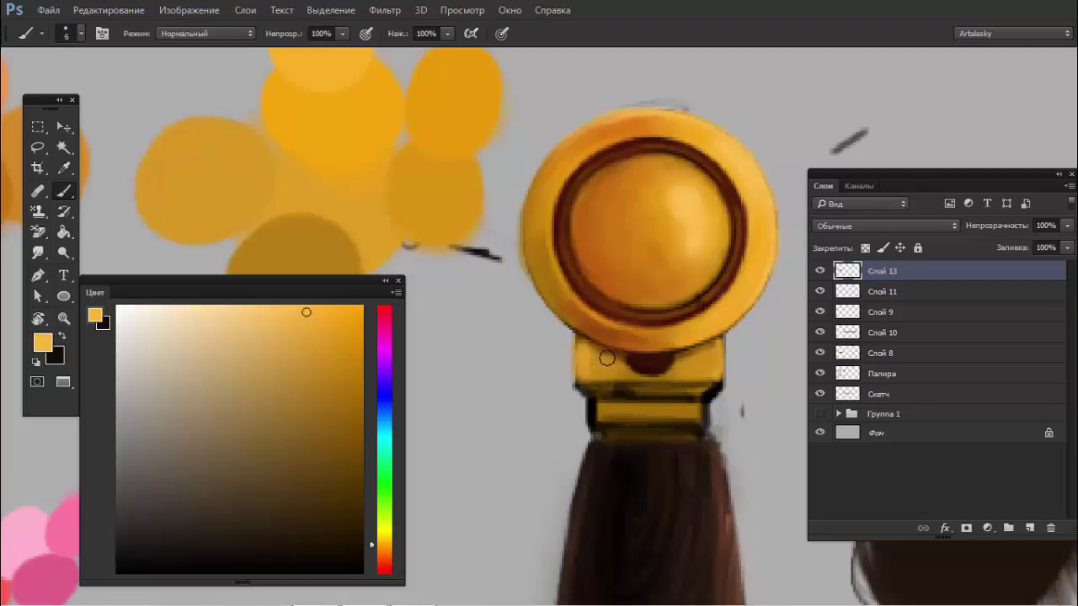
key(bracketleft)
key(bracketleft)
key(bracketleft)
alt+click(593, 359)
alt+click(588, 345)
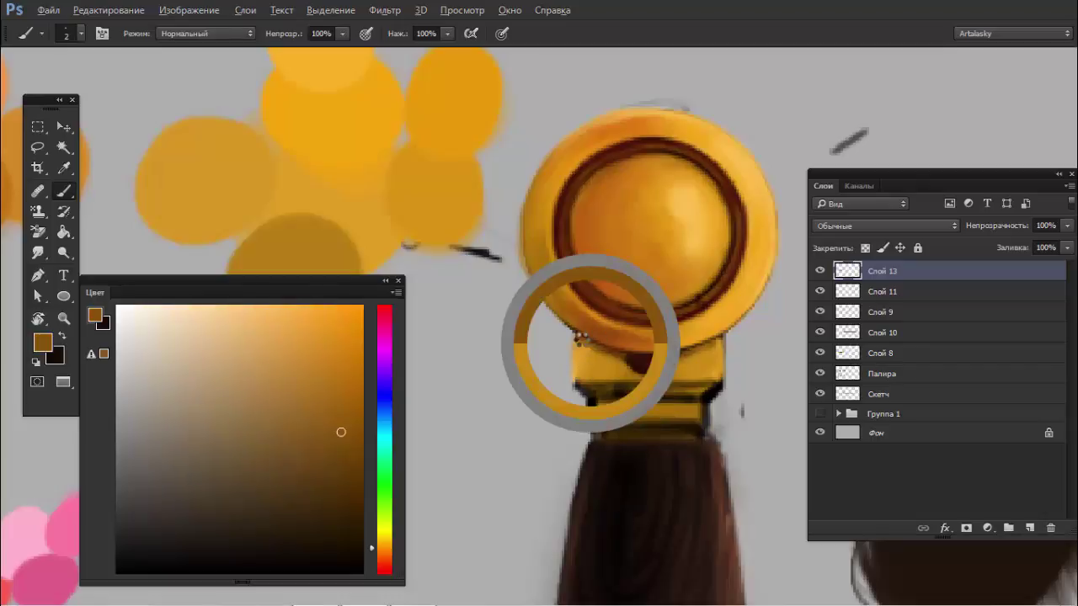
- Sample ferrule and pommel oranges, set a size 4 brush, and brighten the ferrule's lower band
alt+click(630, 337)
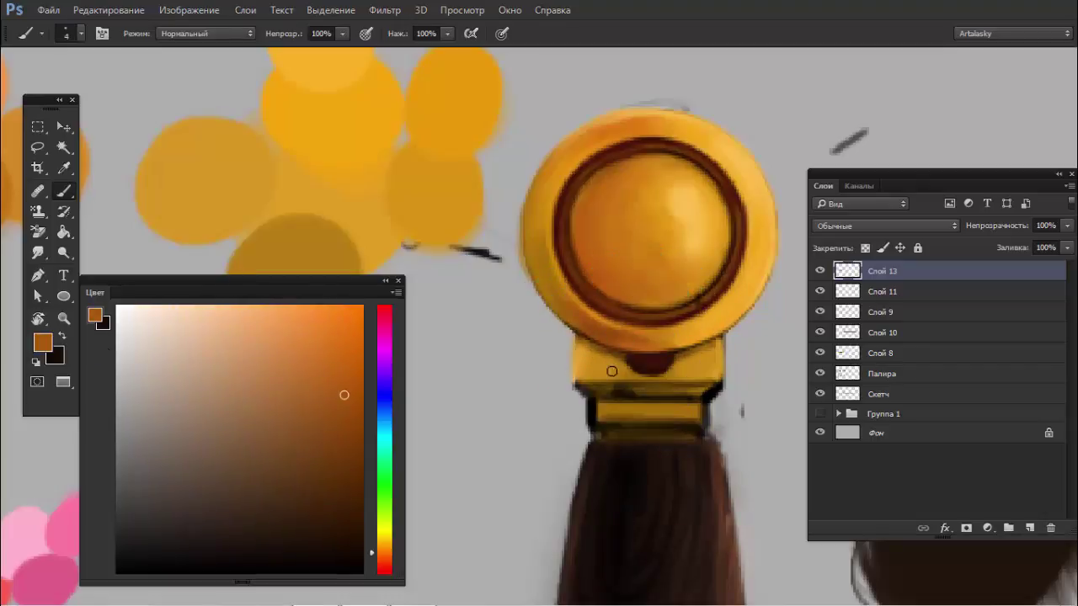
key(bracketright)
key(bracketright)
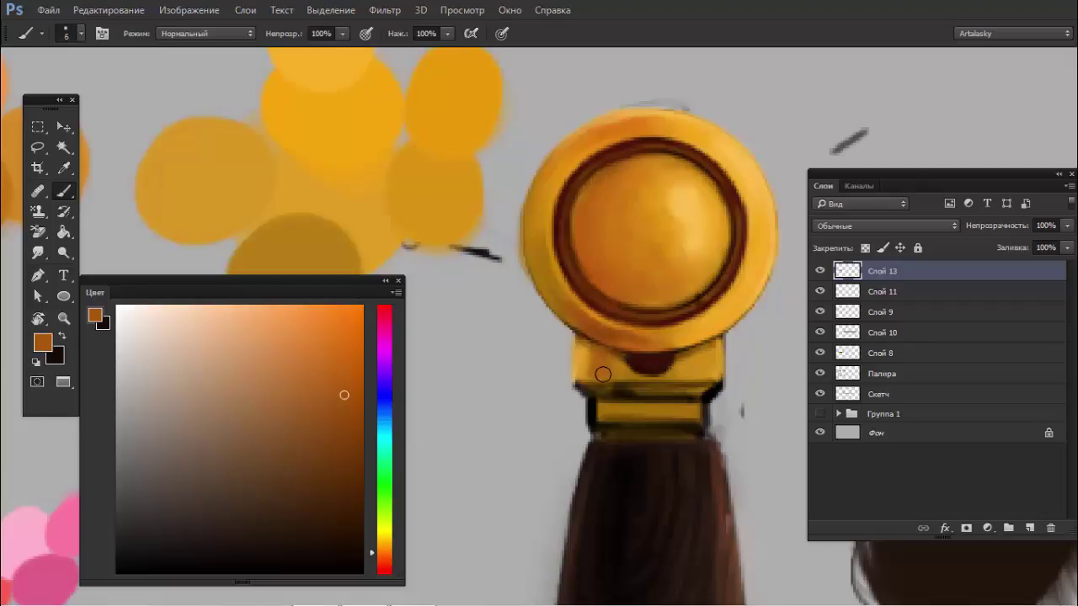
alt+click(594, 361)
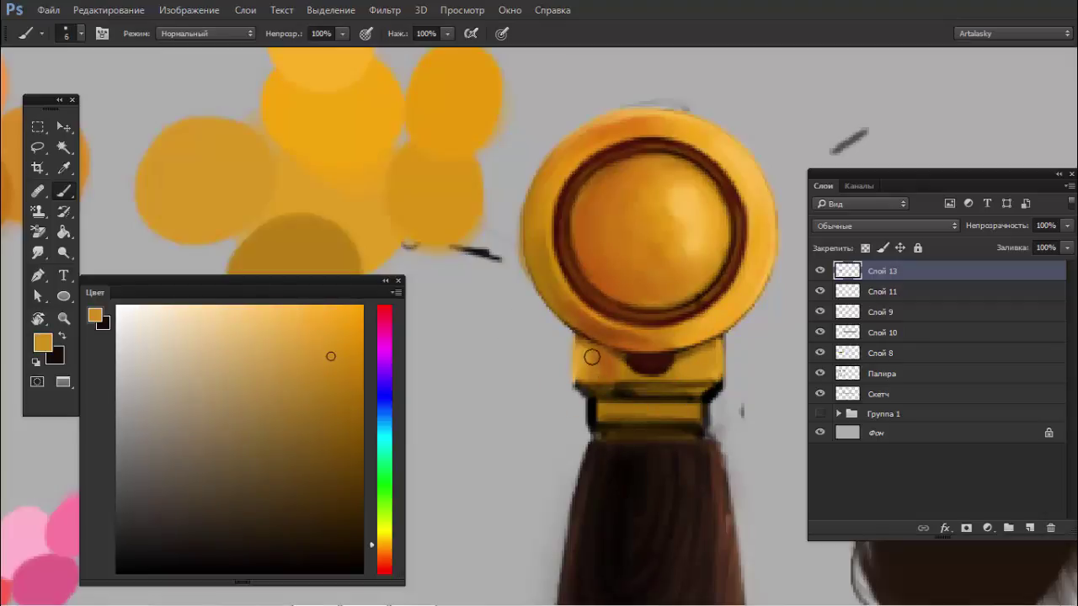
alt+click(611, 364)
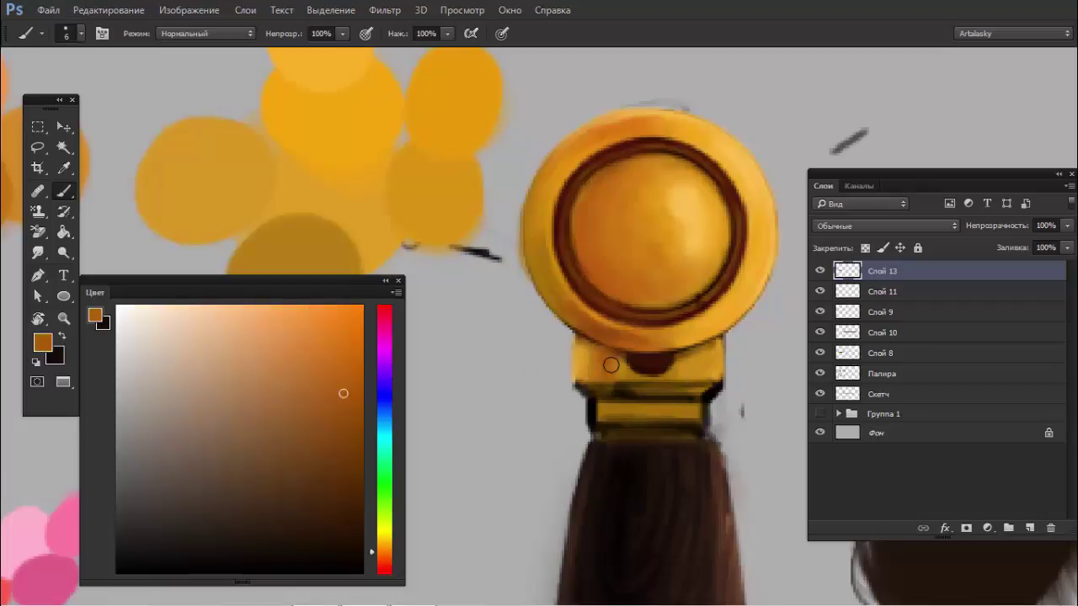
alt+click(645, 362)
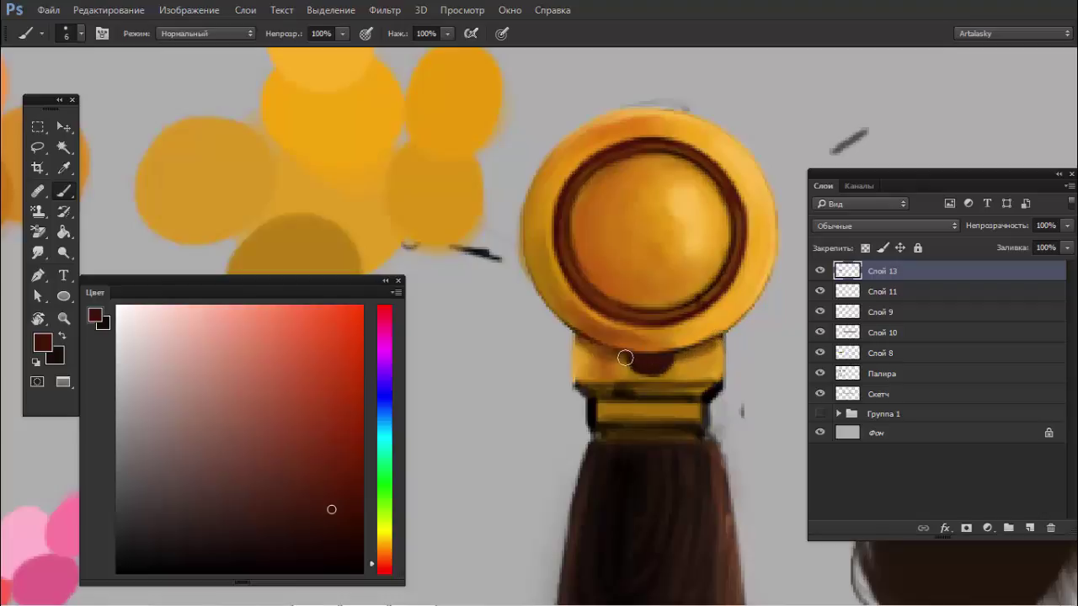
alt+click(714, 200)
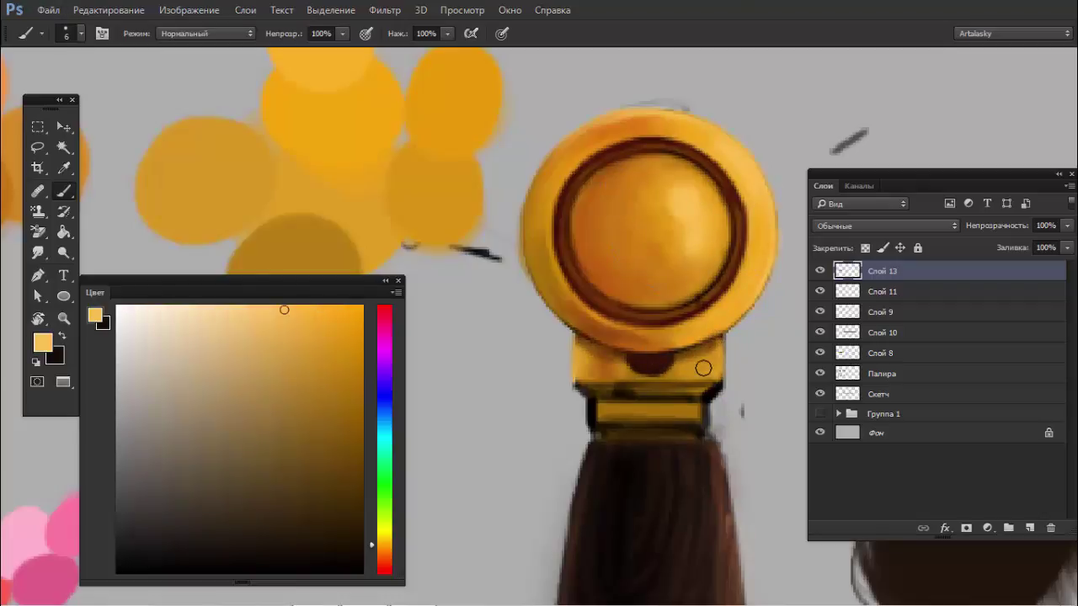
key(bracketleft)
key(bracketleft)
alt+click(334, 64)
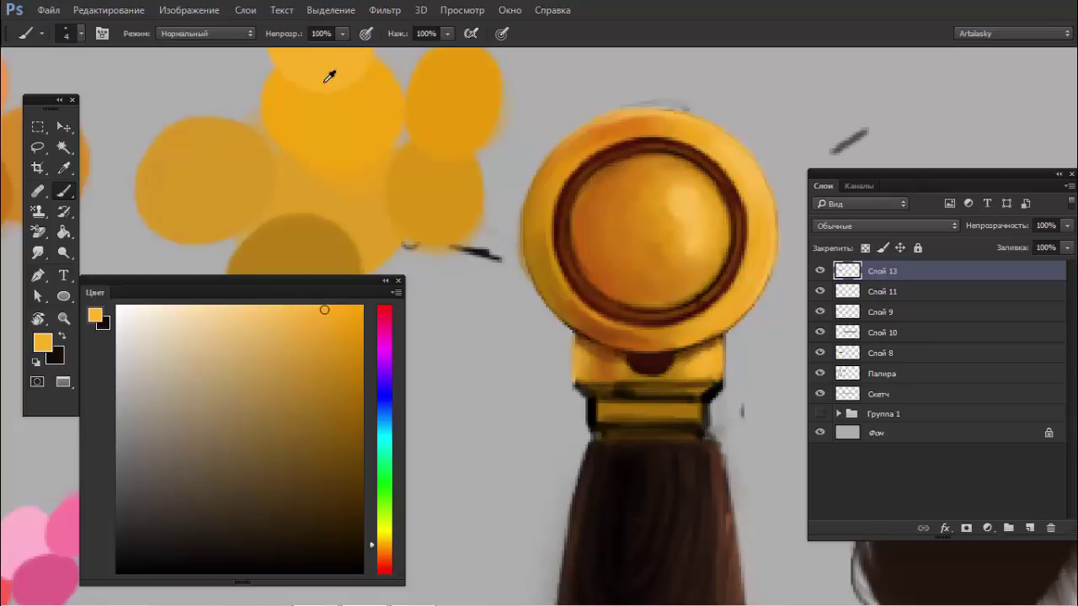
alt+click(356, 145)
alt+click(553, 269)
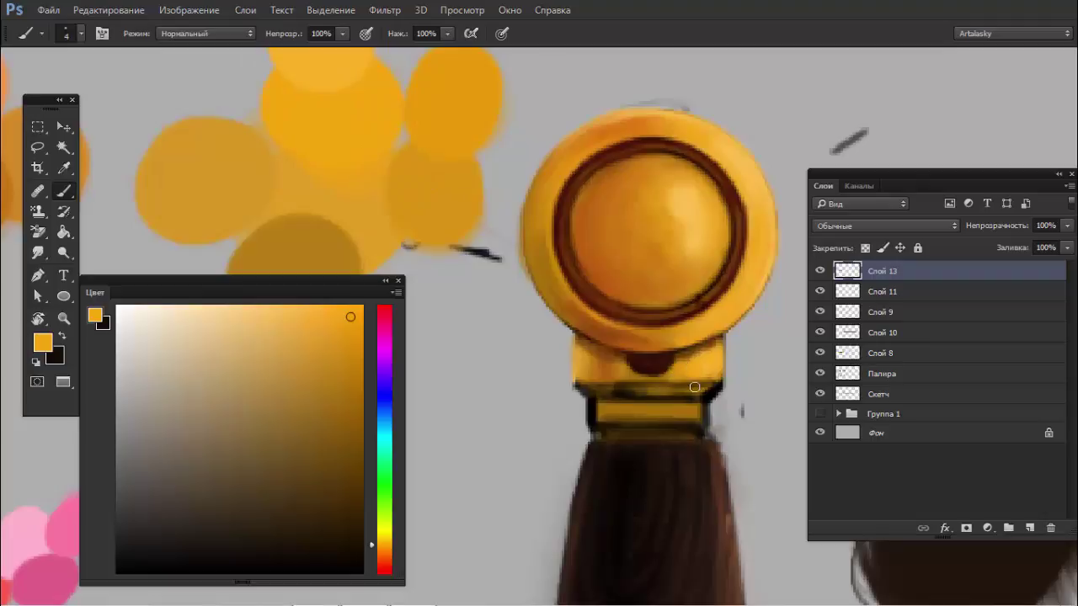
drag(665, 390, 679, 398)
- Brush three light yellow highlight strokes across the ferrule's dark band, then pick a cream colour
alt+click(695, 224)
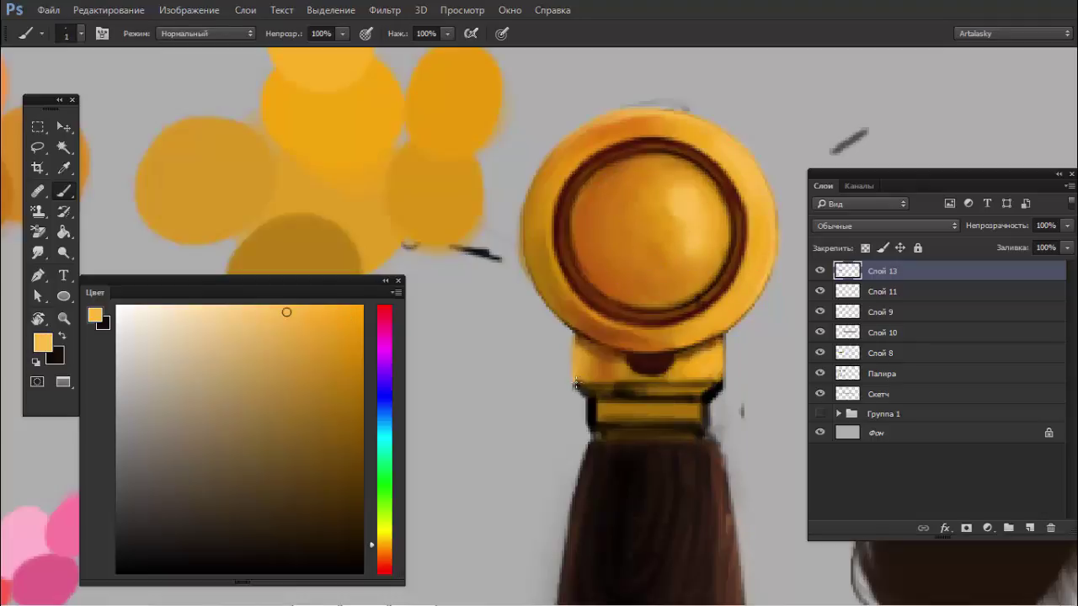
drag(576, 385, 721, 386)
drag(720, 385, 581, 383)
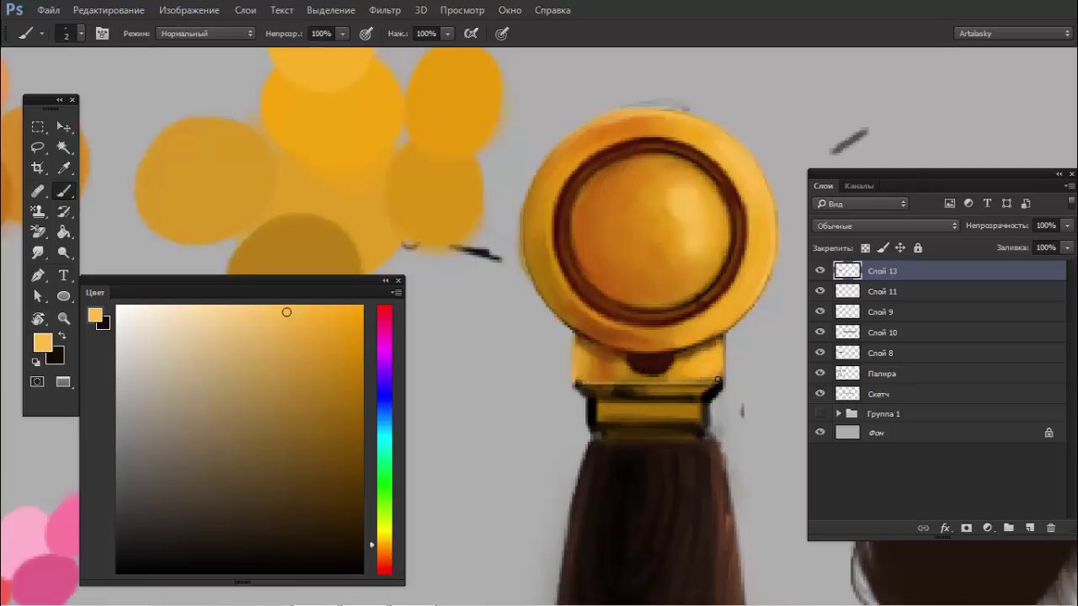
drag(717, 380, 602, 384)
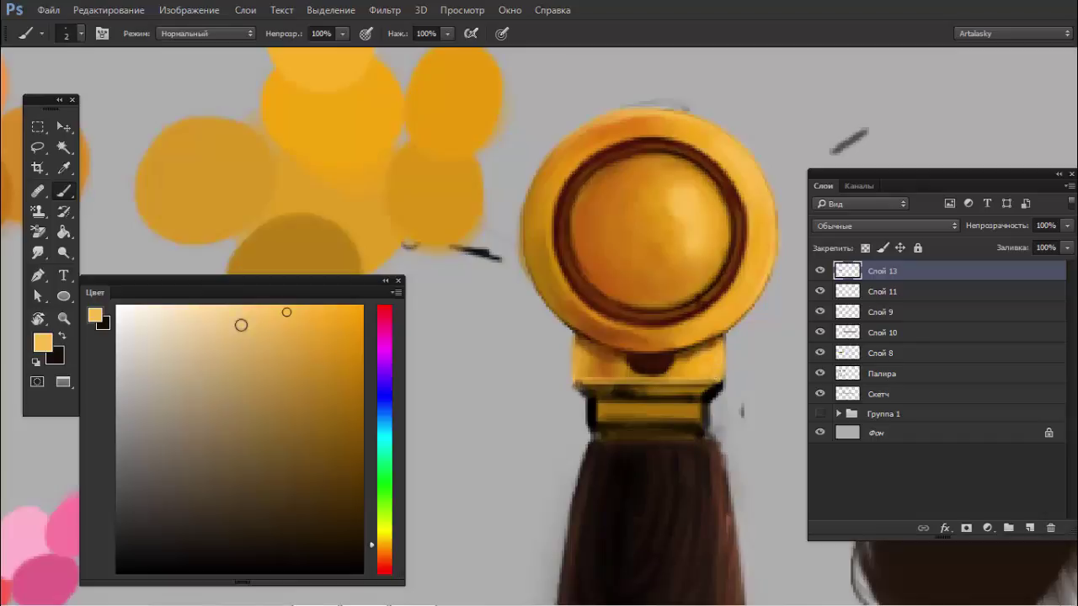
drag(187, 313, 202, 306)
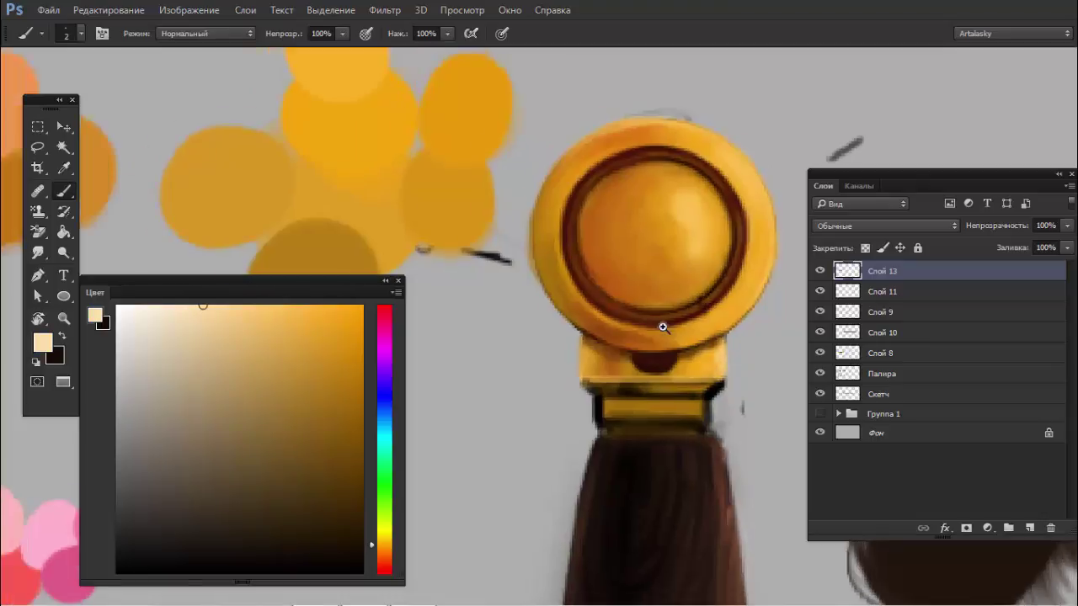
- Paint a darker orange-brown stroke along the pommel block's left edge
scroll(666, 320, down, 4)
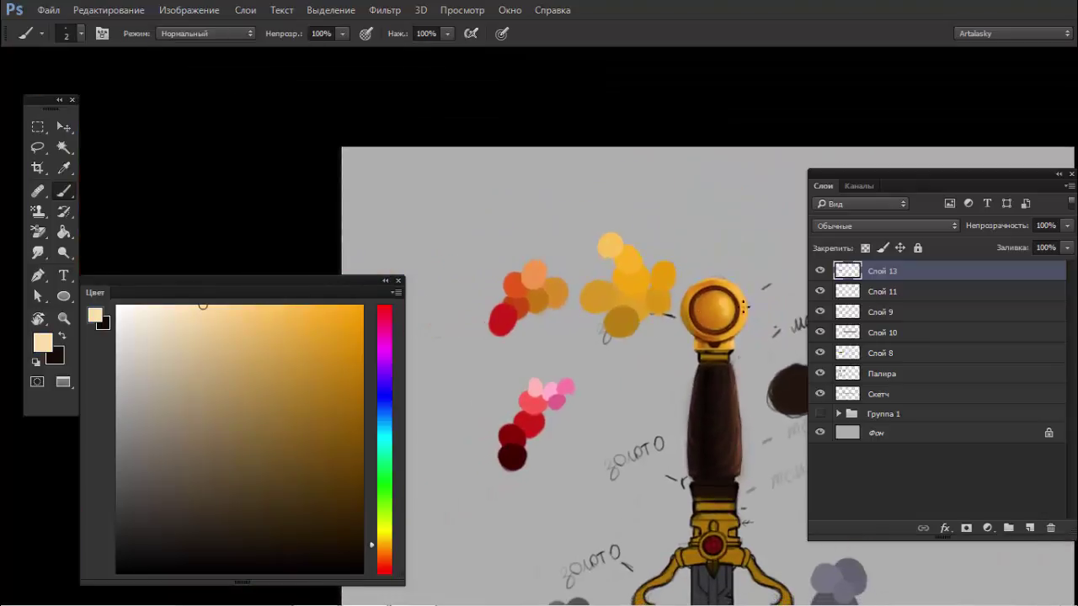
scroll(746, 347, up, 4)
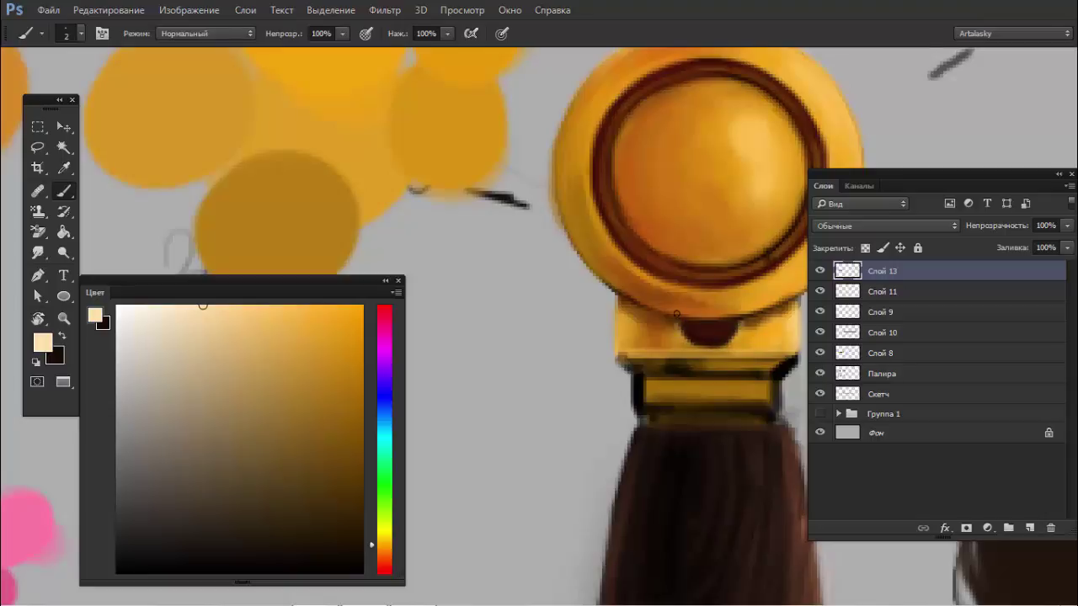
alt+click(772, 338)
scroll(644, 300, down, 2)
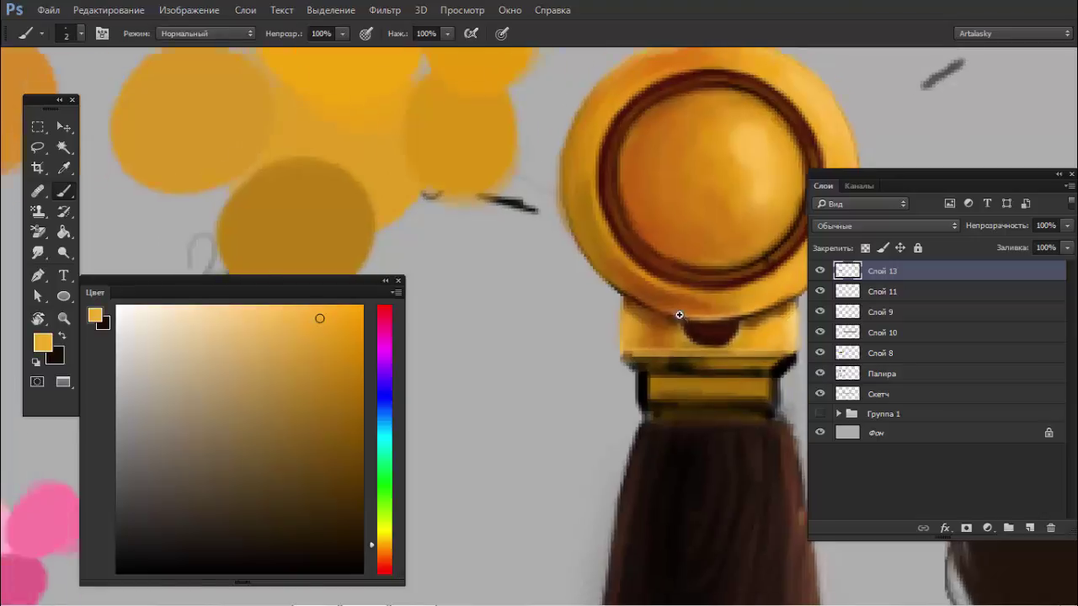
scroll(666, 286, down, 3)
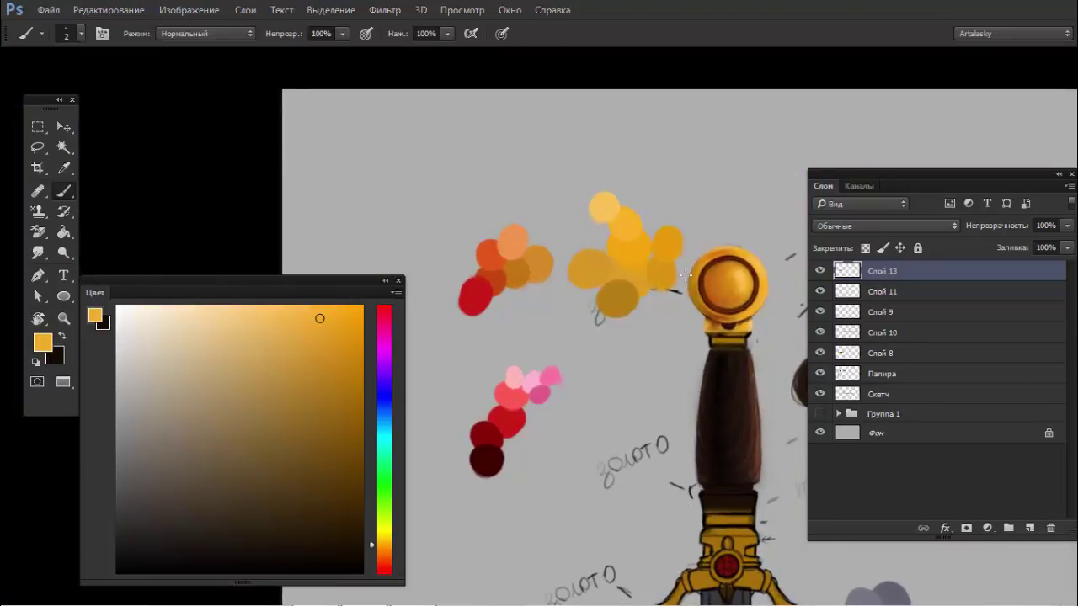
scroll(758, 336, up, 3)
scroll(757, 337, up, 1)
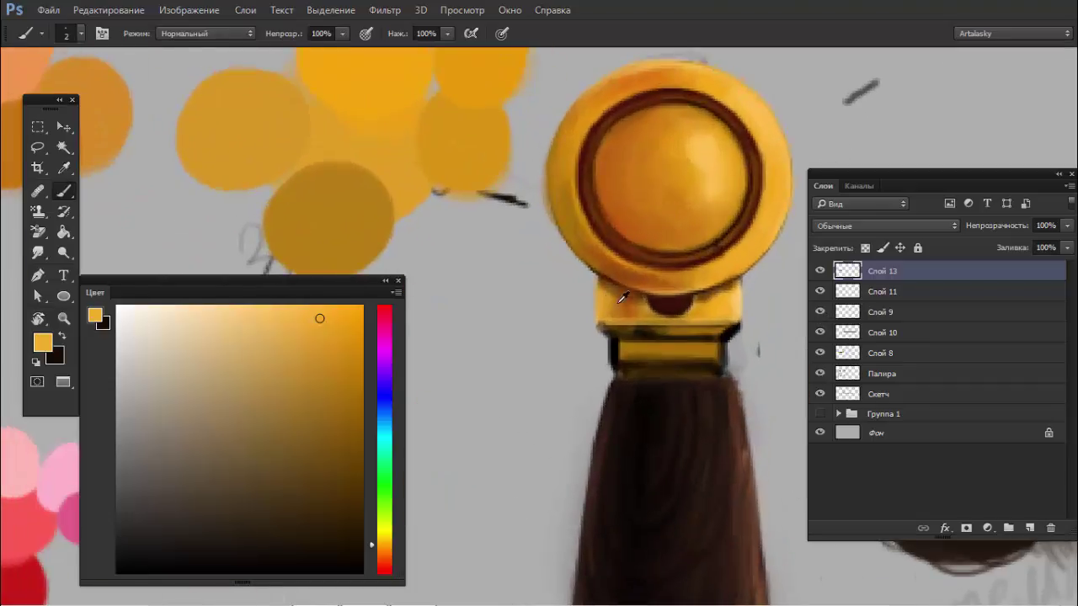
alt+click(602, 318)
drag(598, 320, 599, 297)
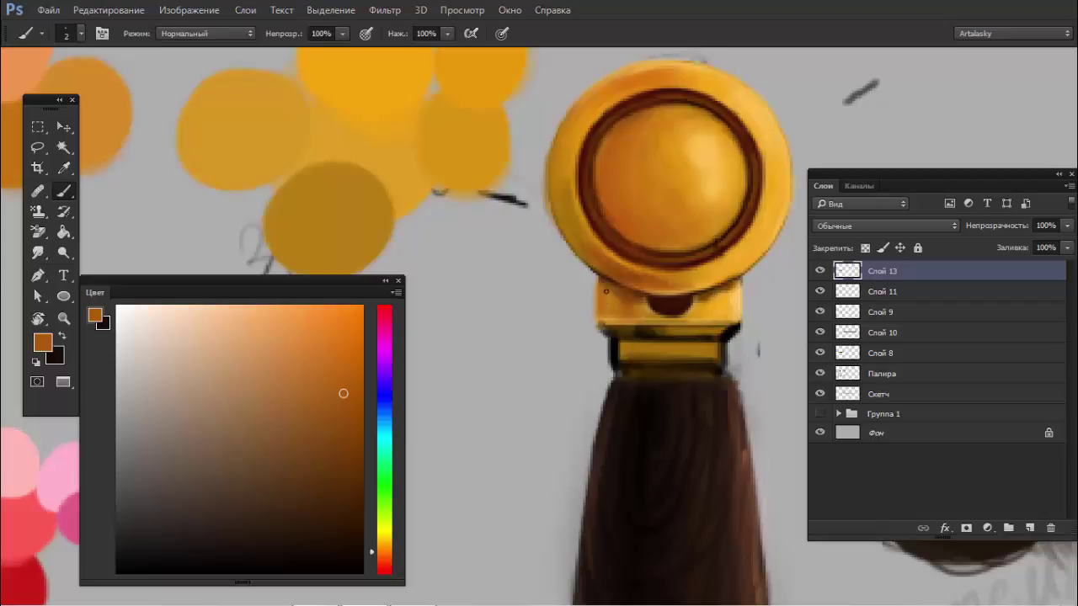
- Brighten the gold block's left edge with golden orange using a smaller brush
alt+click(656, 250)
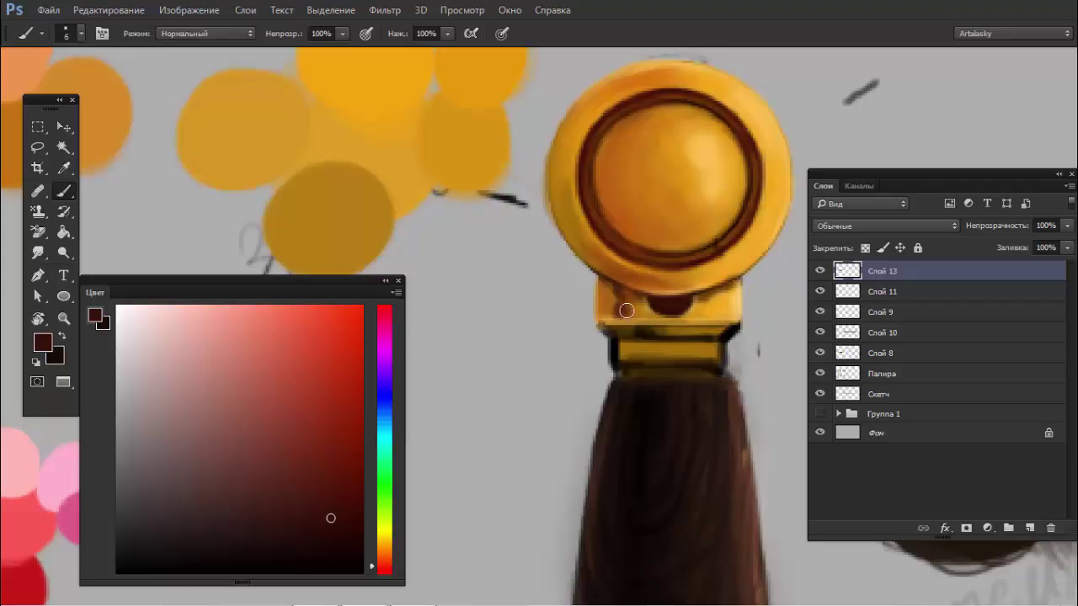
key(bracketright)
key(bracketright)
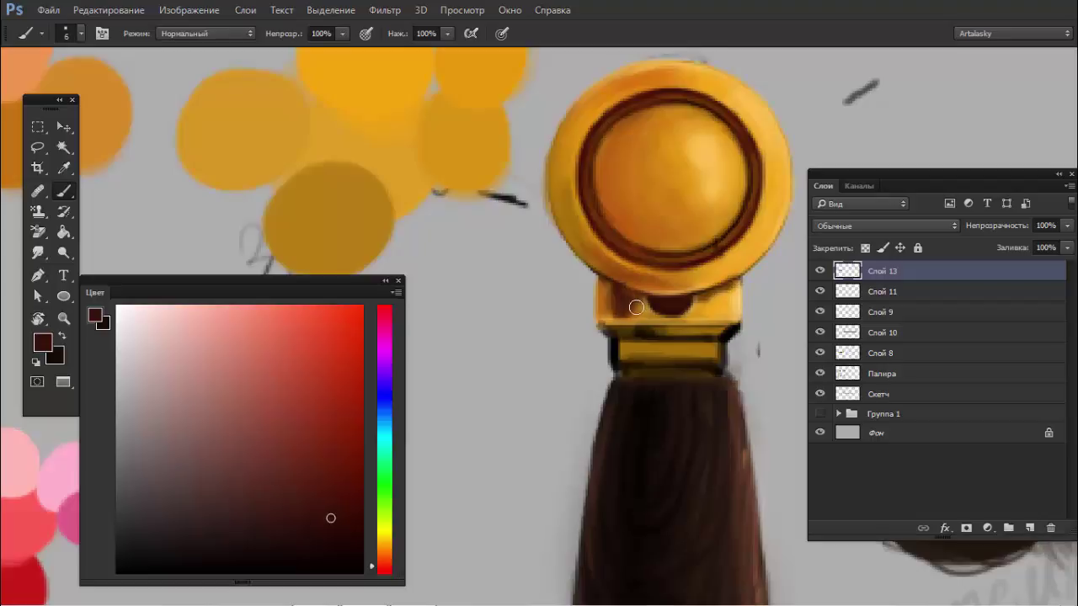
alt+click(606, 299)
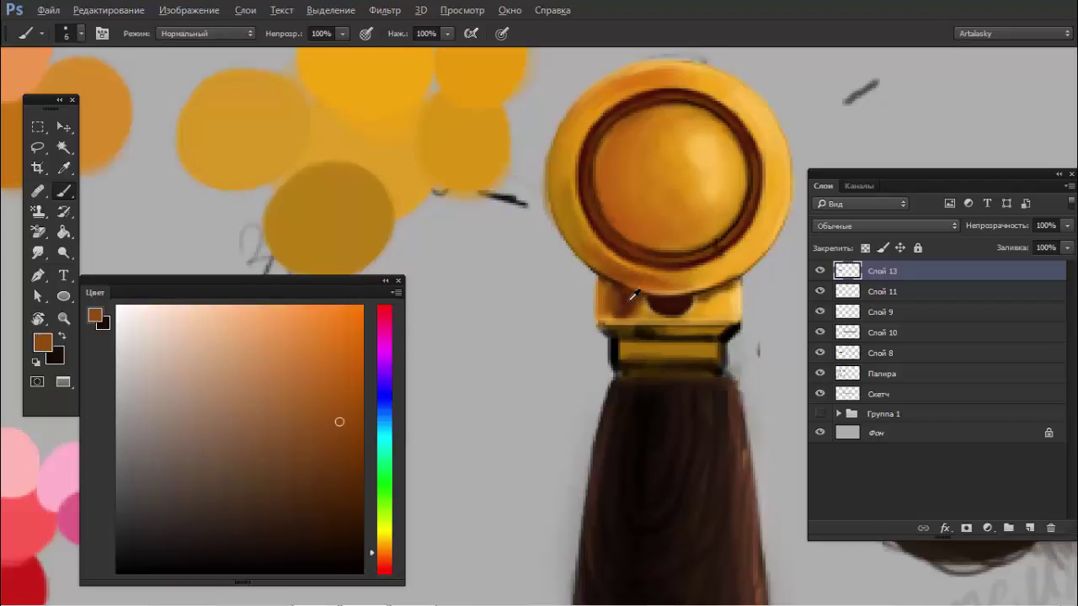
alt+click(626, 300)
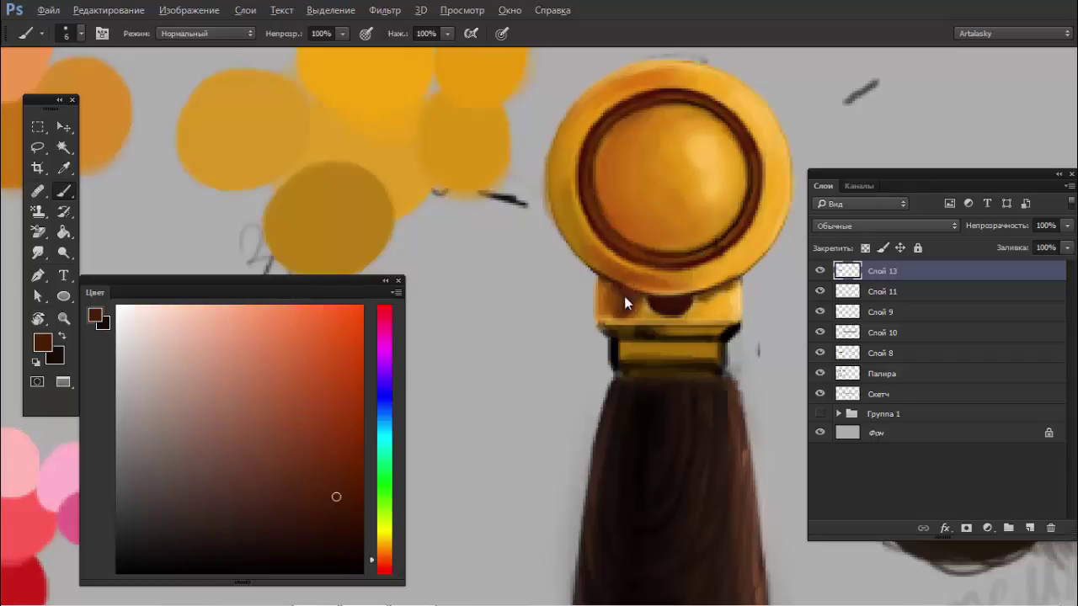
alt+click(722, 292)
key(bracketleft)
key(bracketleft)
key(bracketleft)
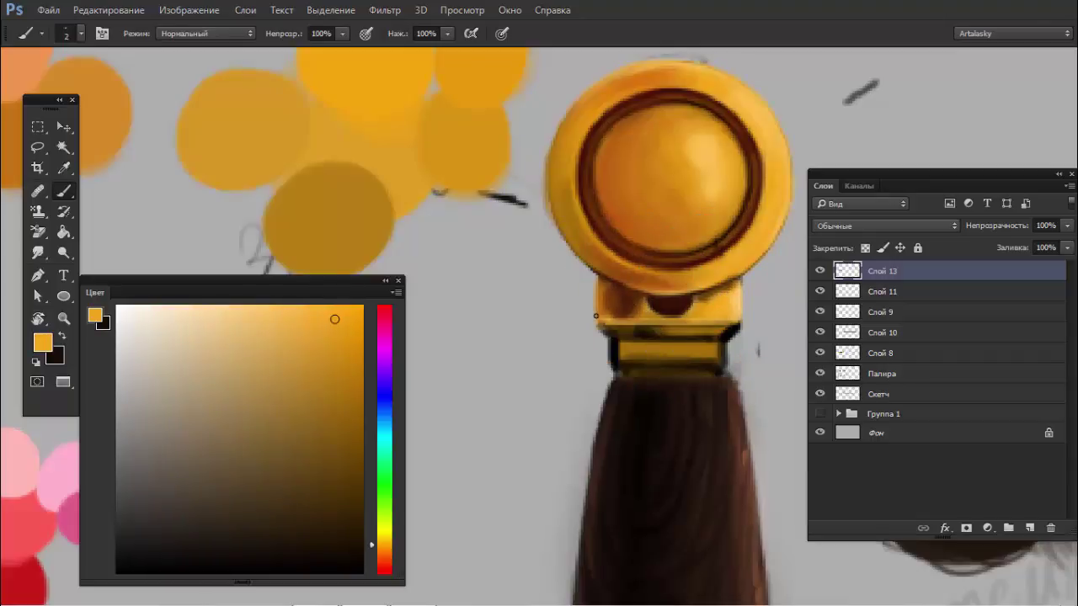
drag(598, 306, 597, 321)
- Paint a bright highlight and a dark brown shadow along the disc's lower edge
alt+click(608, 268)
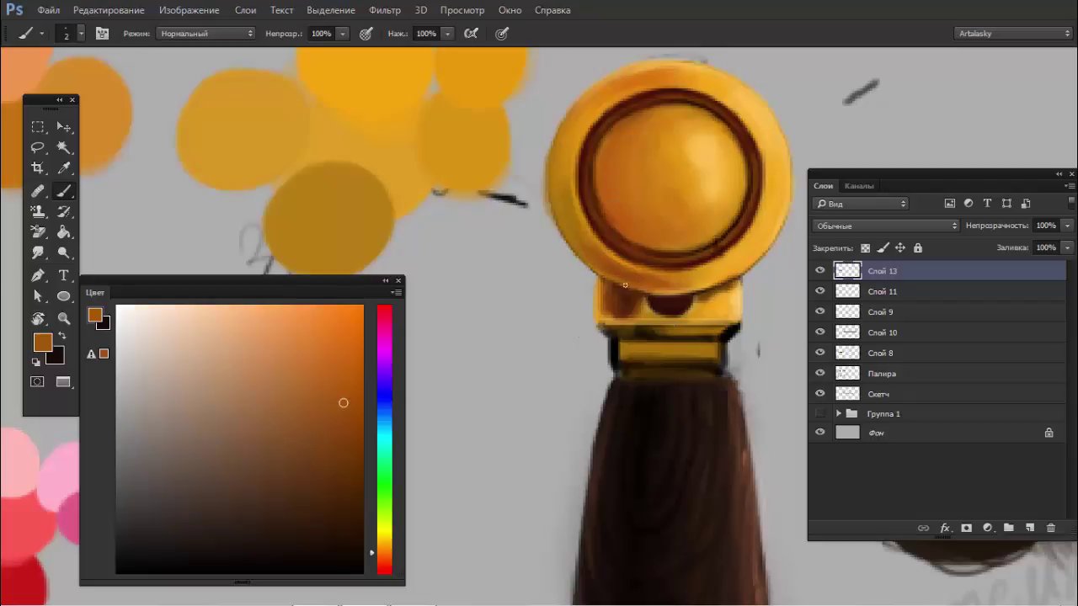
alt+click(597, 280)
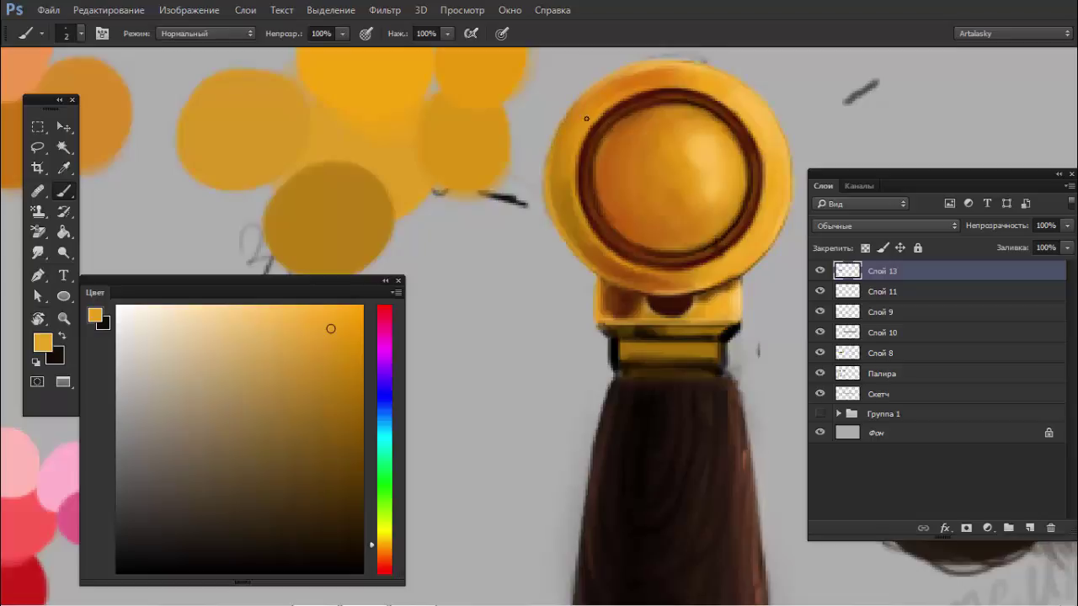
alt+click(555, 183)
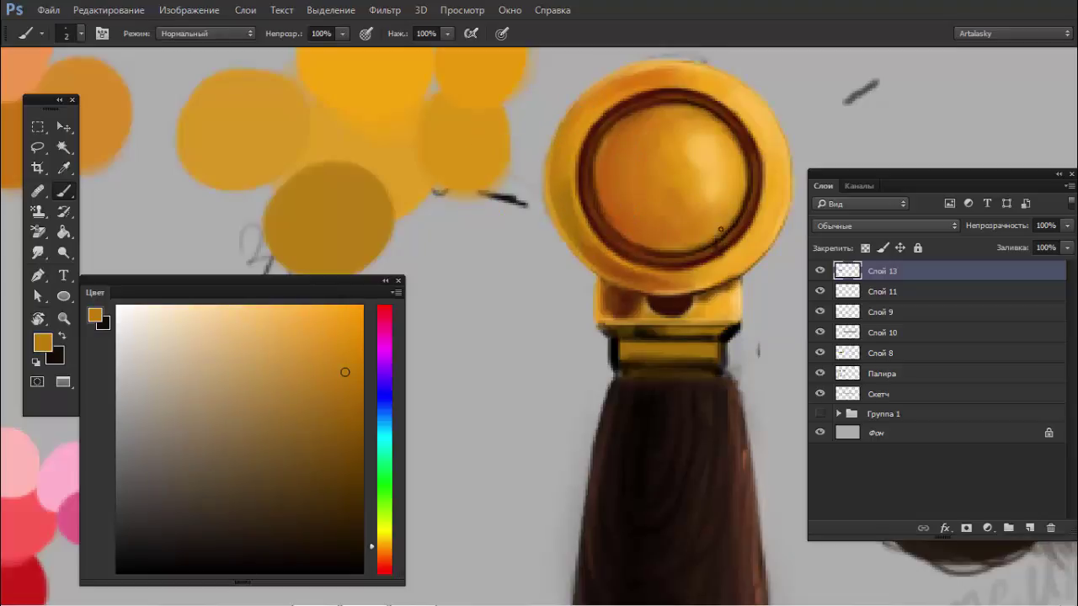
alt+click(721, 274)
drag(676, 292, 726, 282)
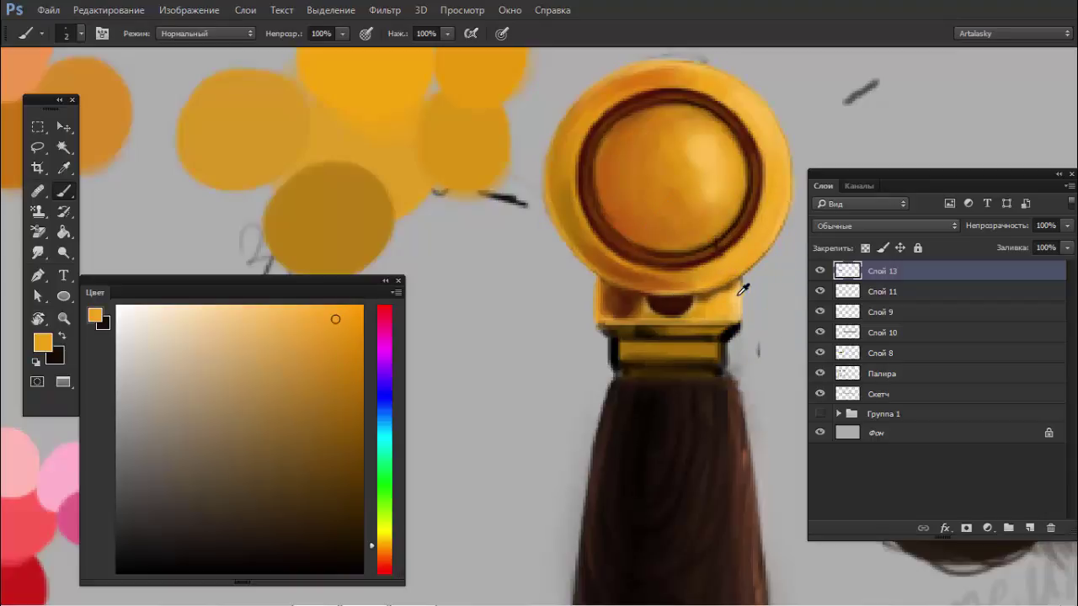
alt+click(717, 289)
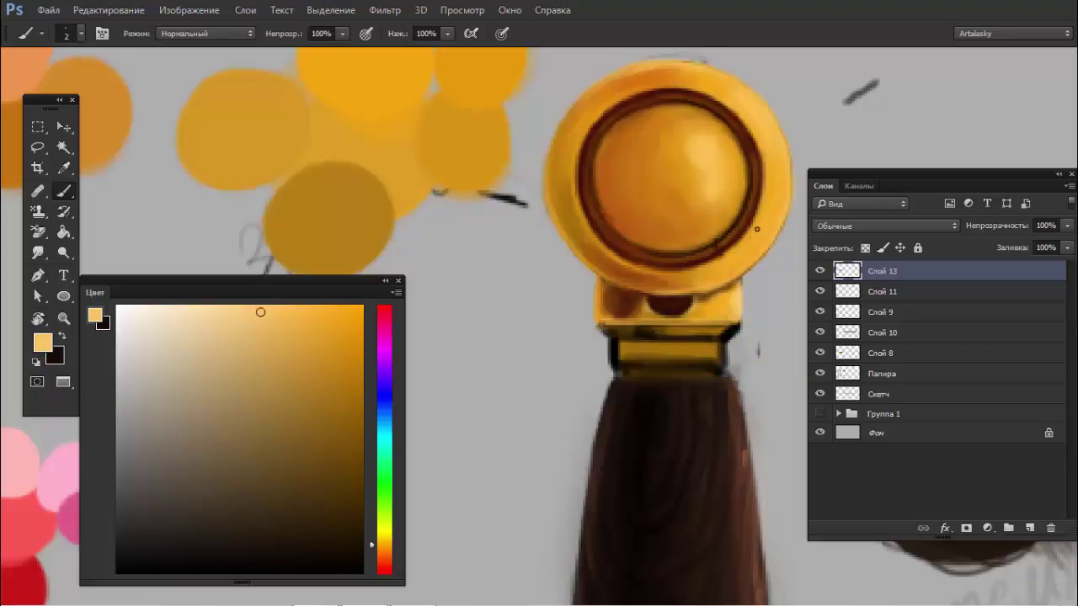
alt+click(654, 277)
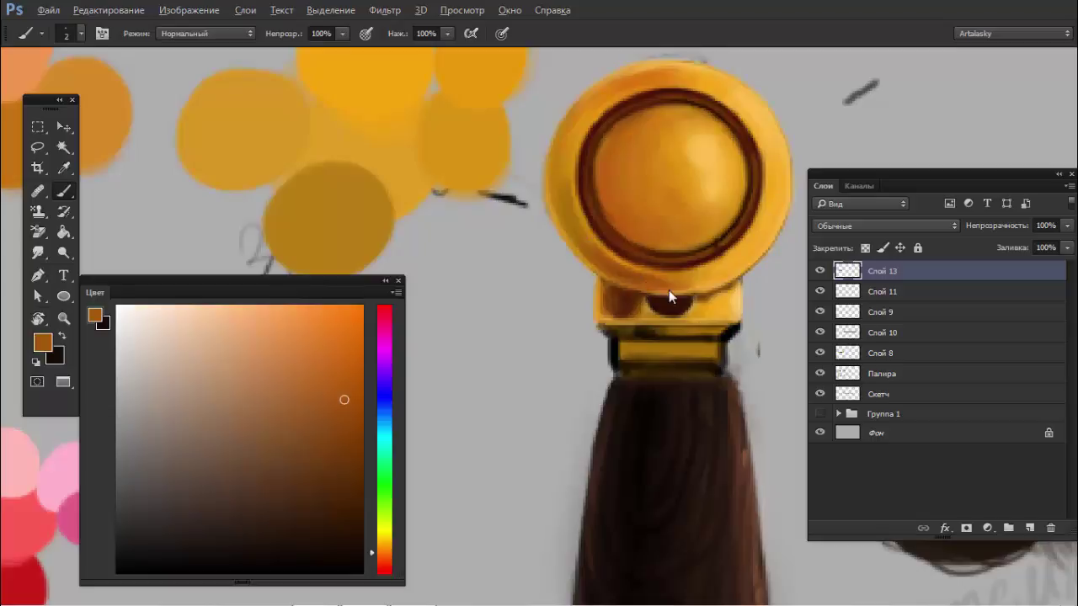
drag(697, 288, 745, 262)
- Sample gold tones from the pommel disc and block, shifting toward a red-orange gold
scroll(708, 268, down, 3)
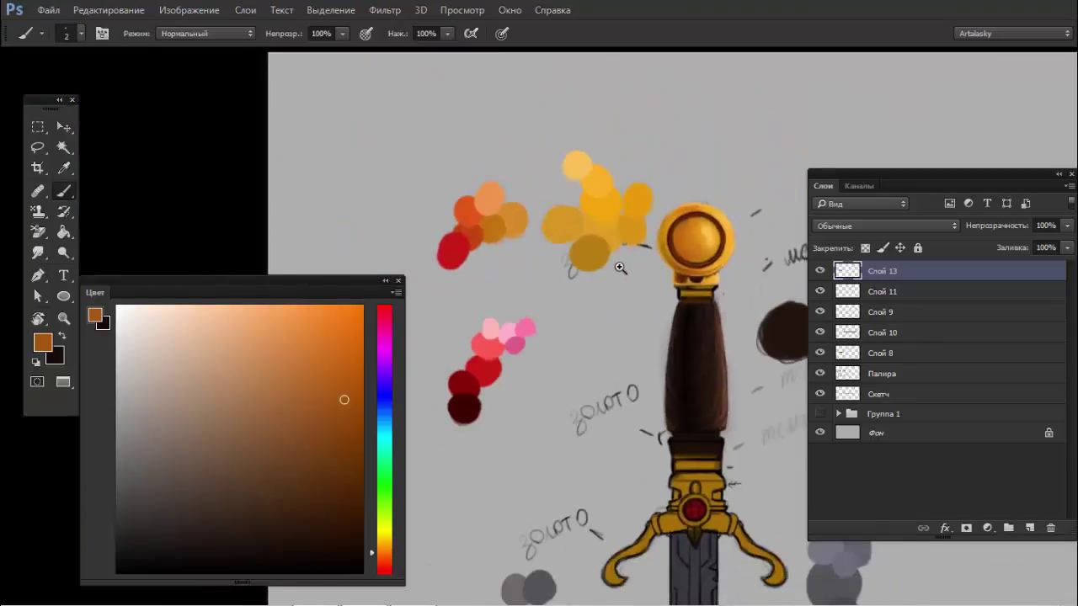
scroll(693, 261, up, 2)
scroll(693, 260, up, 2)
alt+click(698, 278)
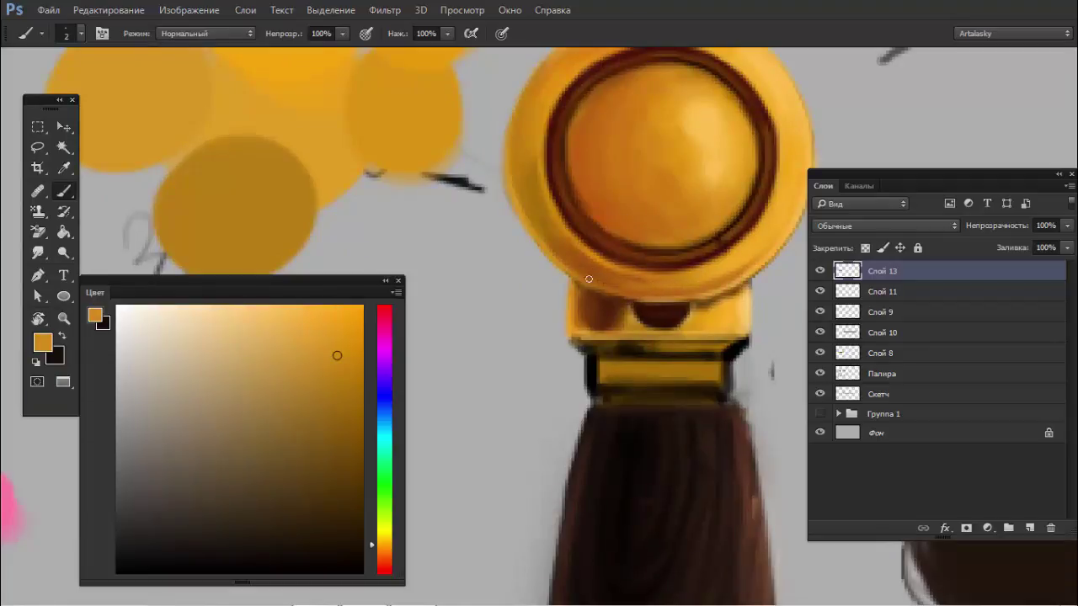
scroll(692, 282, down, 5)
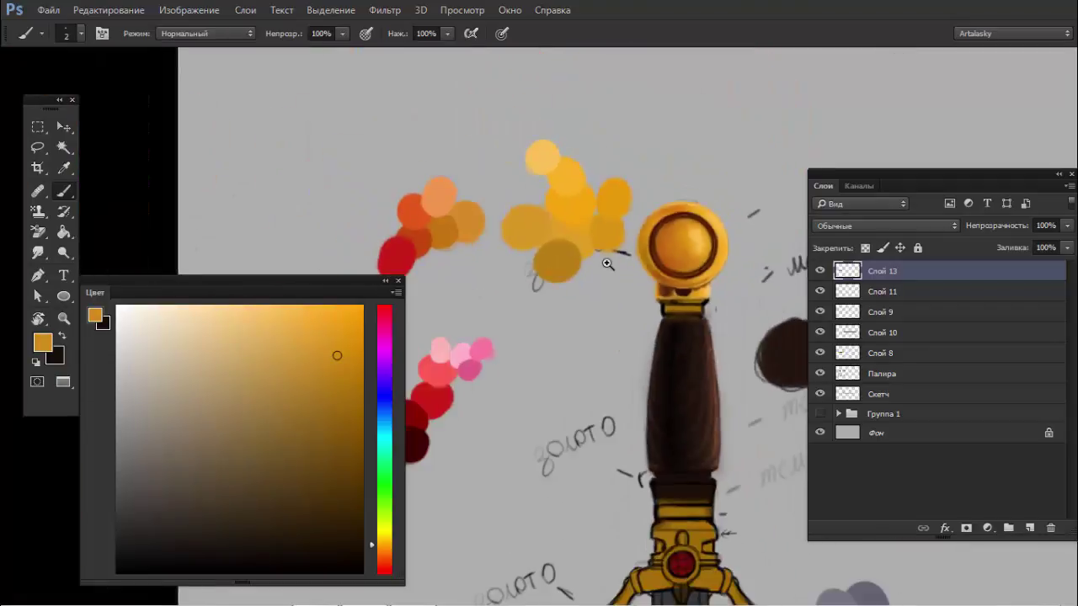
scroll(673, 296, up, 3)
scroll(673, 296, up, 2)
alt+click(691, 299)
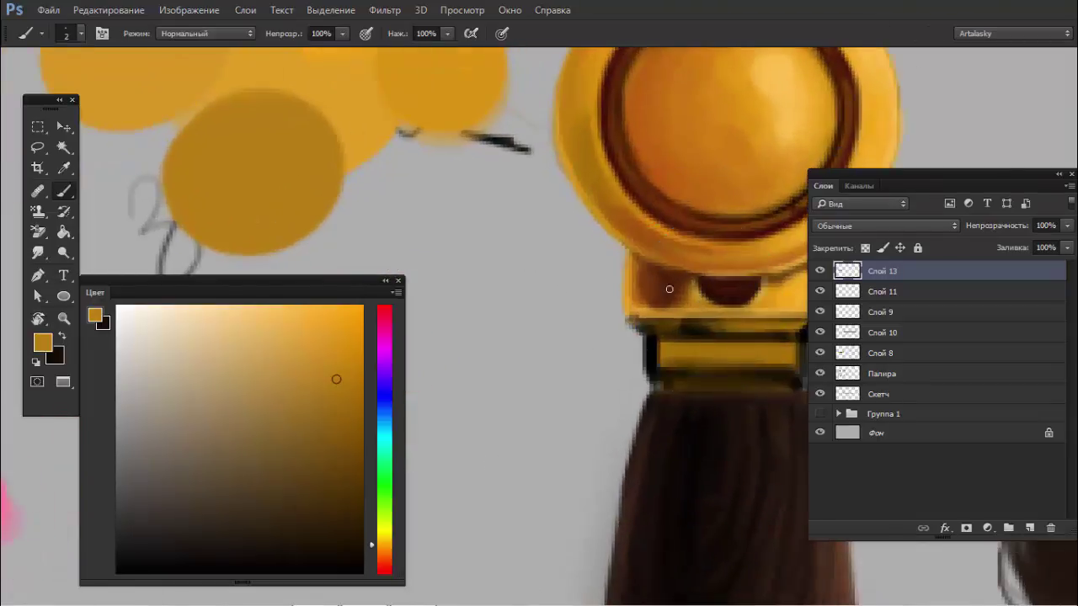
alt+click(792, 290)
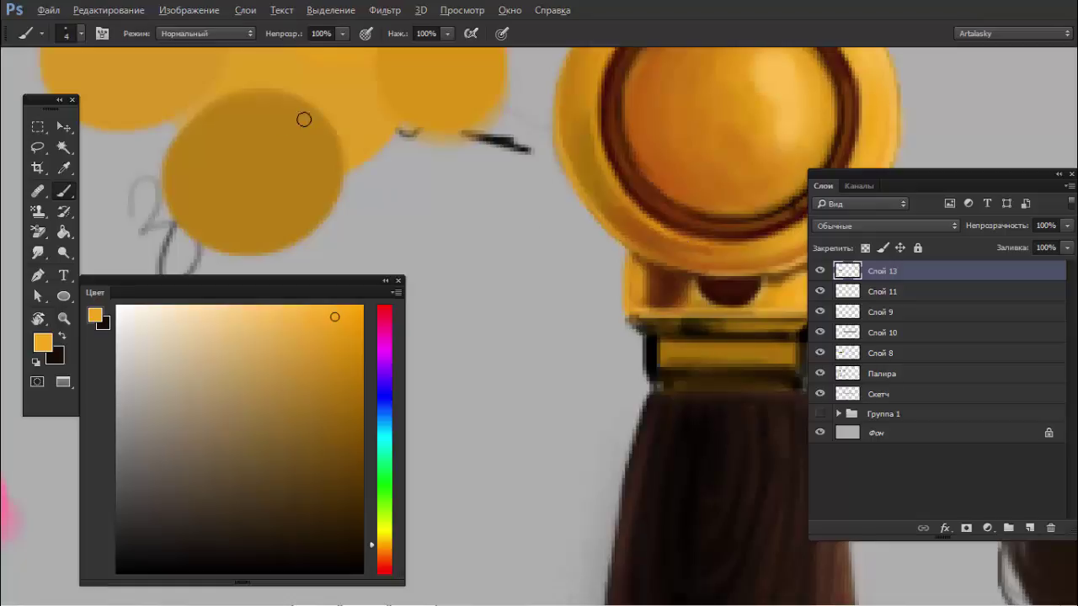
click(384, 556)
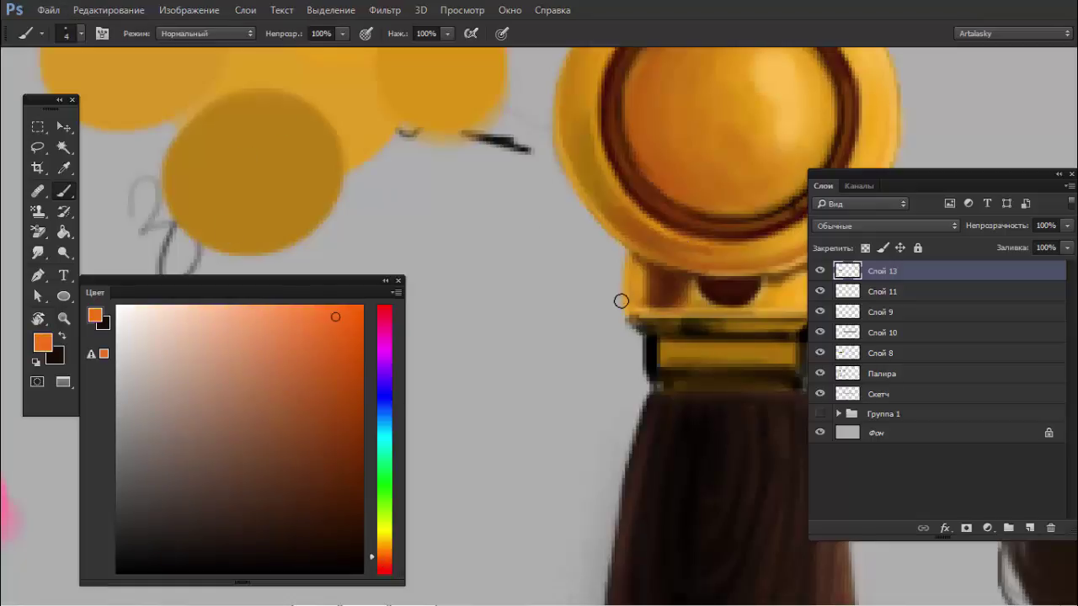
alt+click(681, 290)
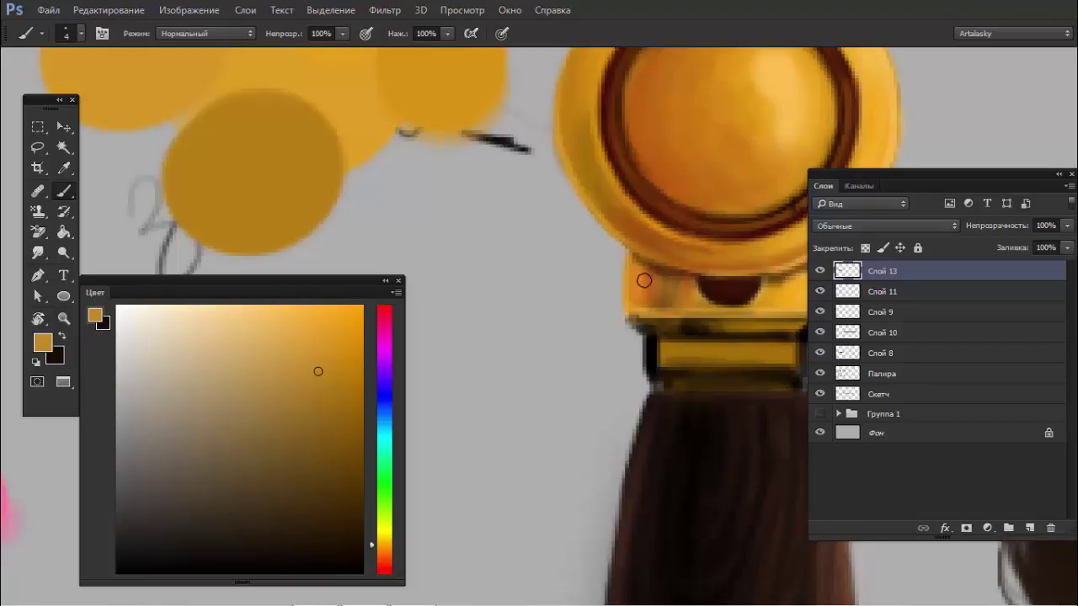
alt+click(651, 300)
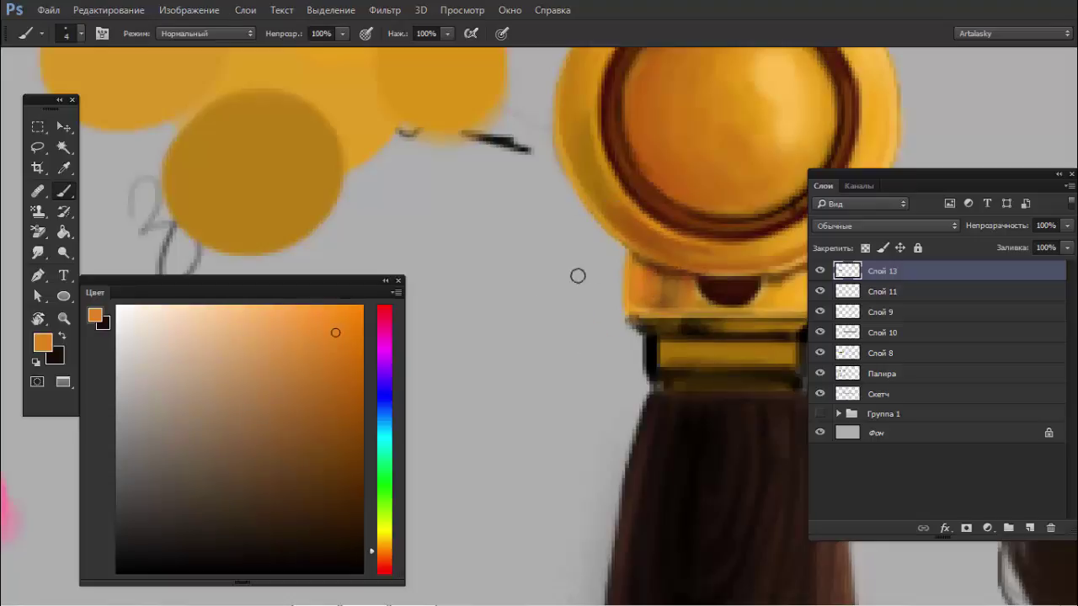
- Shade the pommel block's left side in dark maroon after undoing a test orange arc
mouse_move(514, 303)
mouse_down()
mouse_move(562, 301)
mouse_move(562, 291)
mouse_up()
key(ctrl+z)
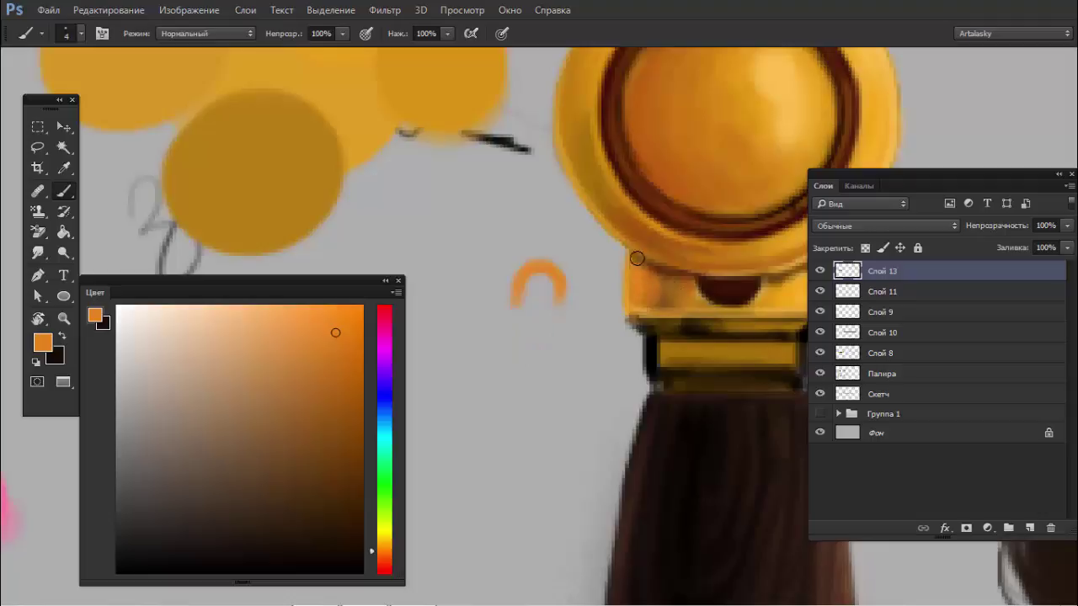
alt+click(721, 289)
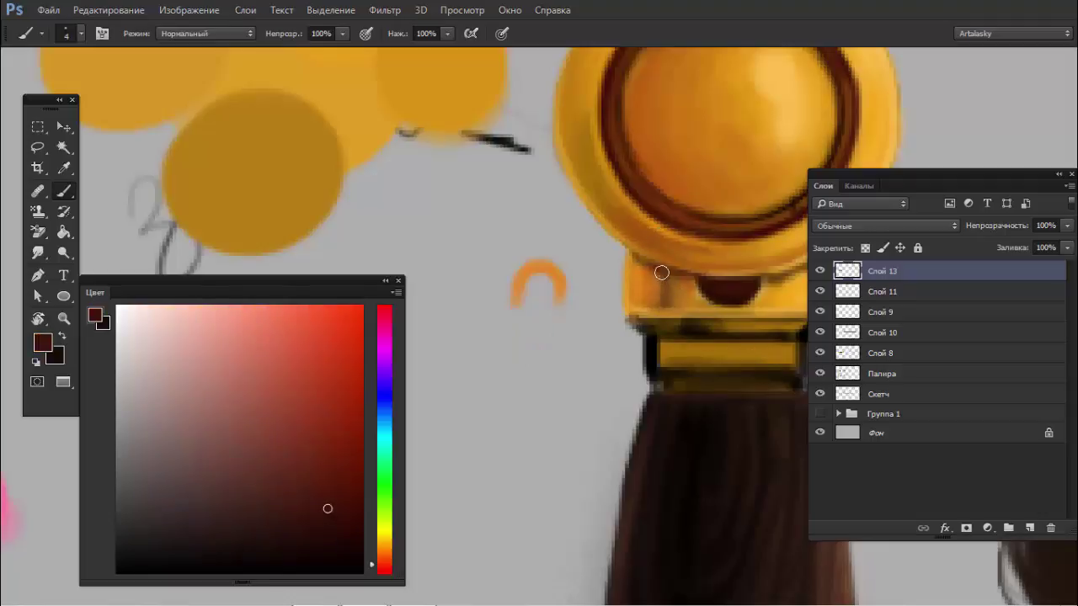
drag(661, 272, 661, 313)
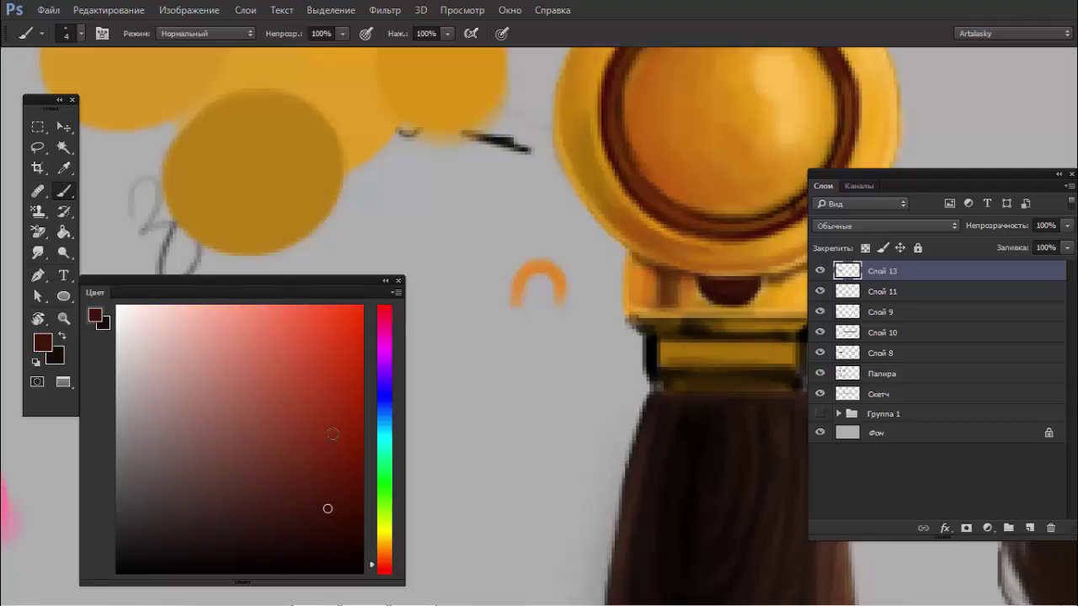
alt+click(664, 290)
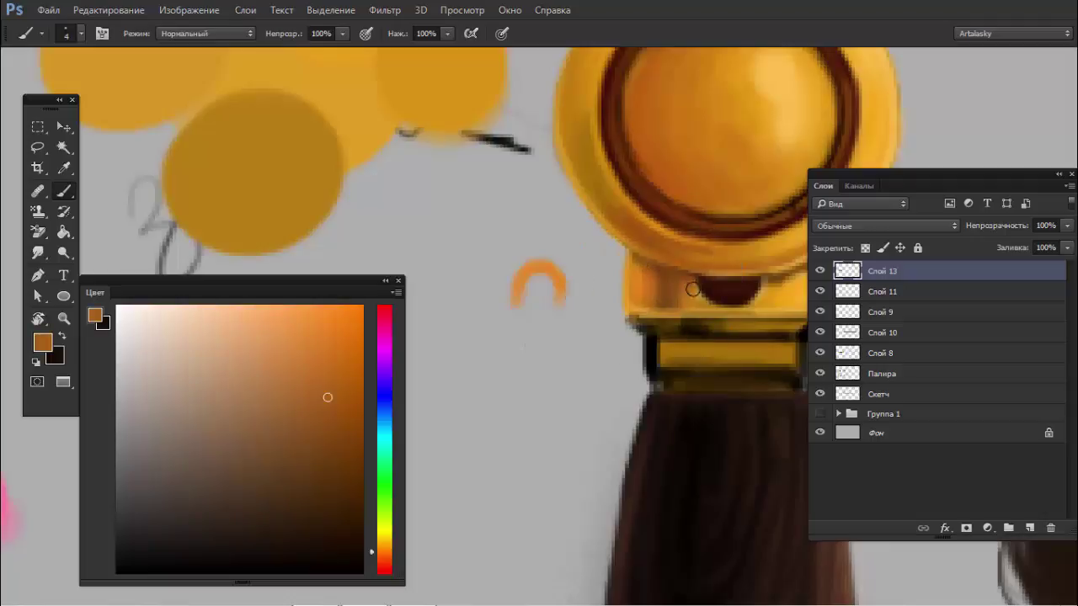
- Pick dark red and pommel orange while zooming out to the whole sword and back to the collar
mouse_move(692, 290)
mouse_down()
mouse_move(615, 269)
mouse_move(660, 299)
mouse_up()
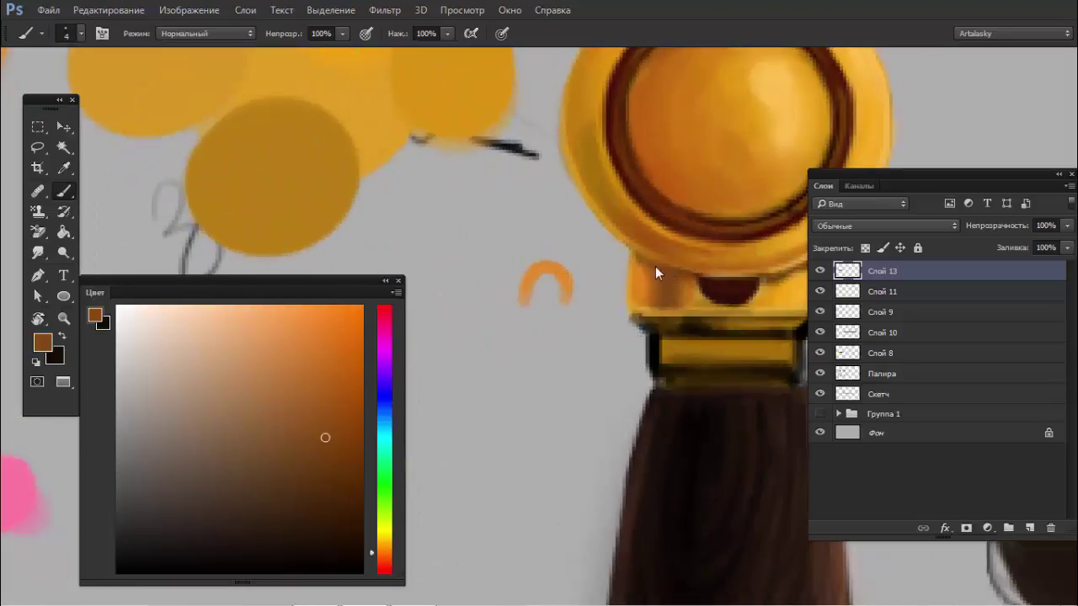
drag(375, 533, 375, 564)
click(346, 487)
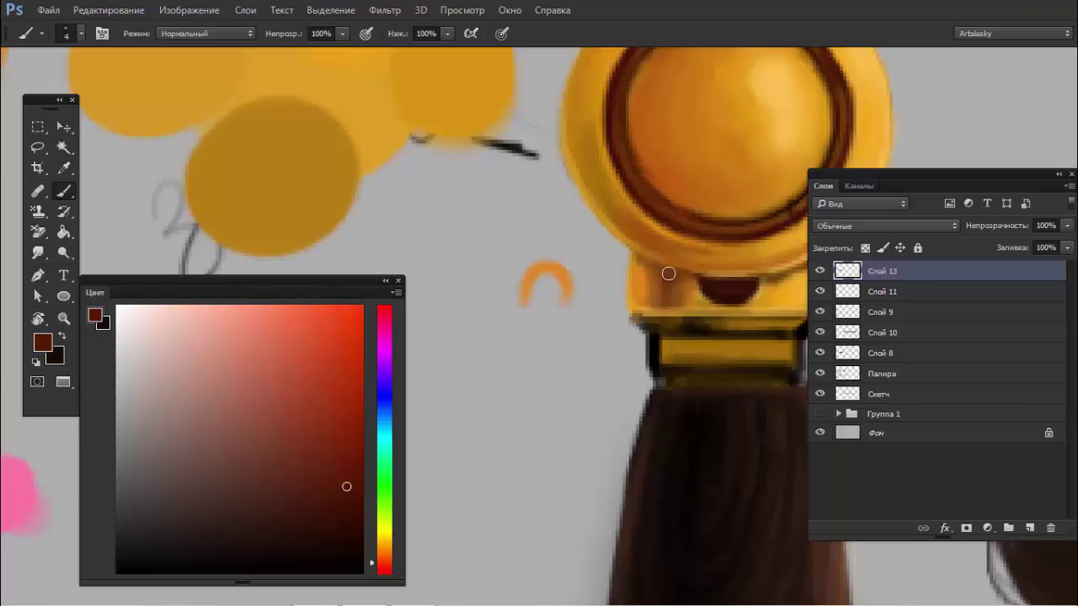
mouse_move(669, 286)
mouse_down()
mouse_move(526, 314)
mouse_move(683, 287)
mouse_move(532, 306)
mouse_move(654, 298)
mouse_up()
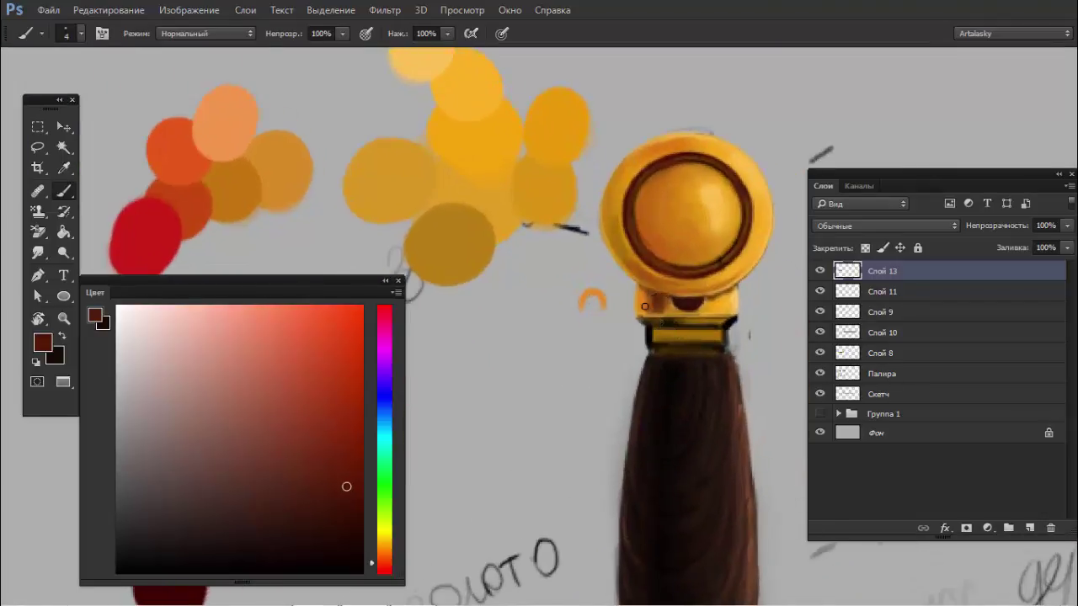
alt+click(646, 292)
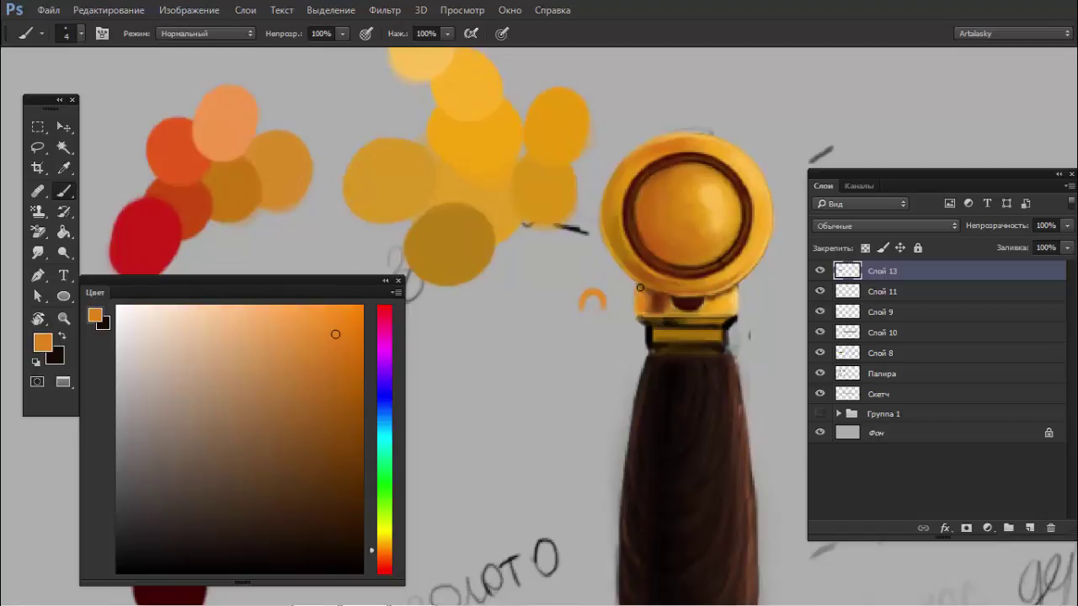
drag(687, 309, 649, 310)
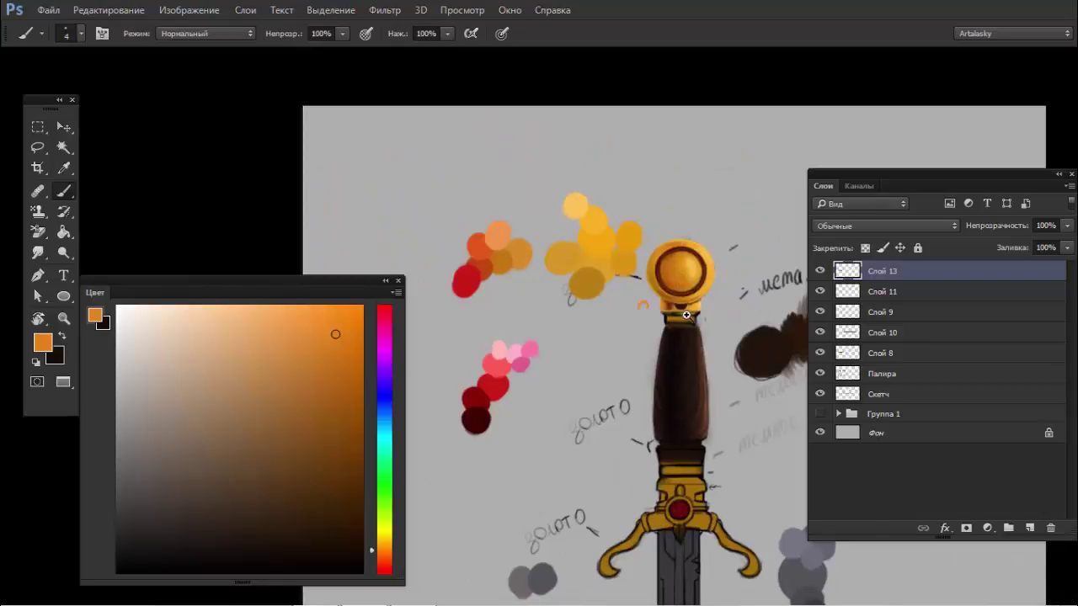
drag(686, 315, 772, 281)
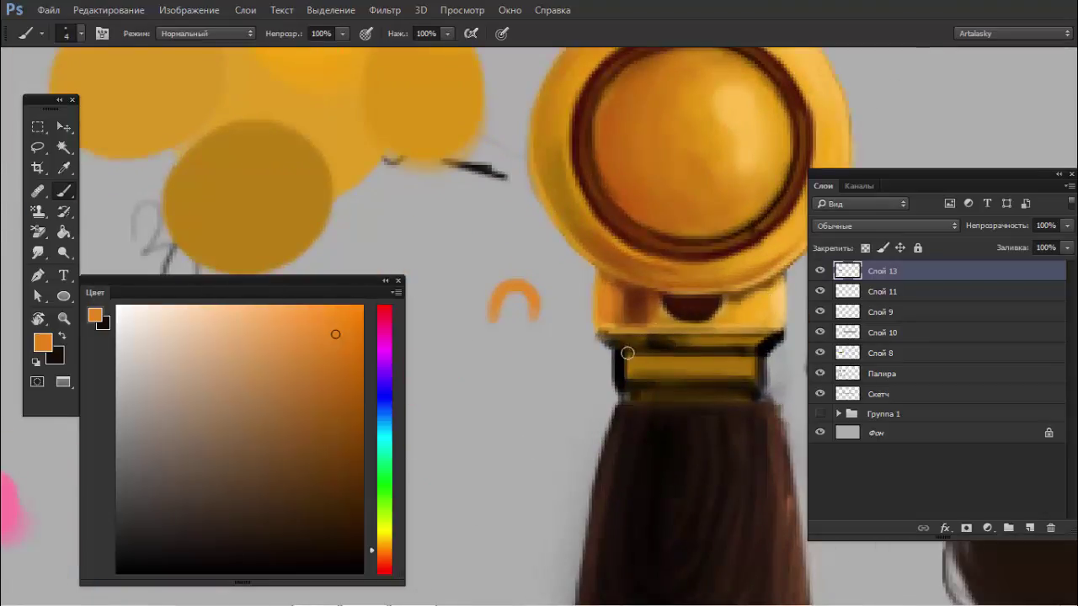
- Add light yellow highlights along the collar's top and lower edges
drag(610, 341, 770, 339)
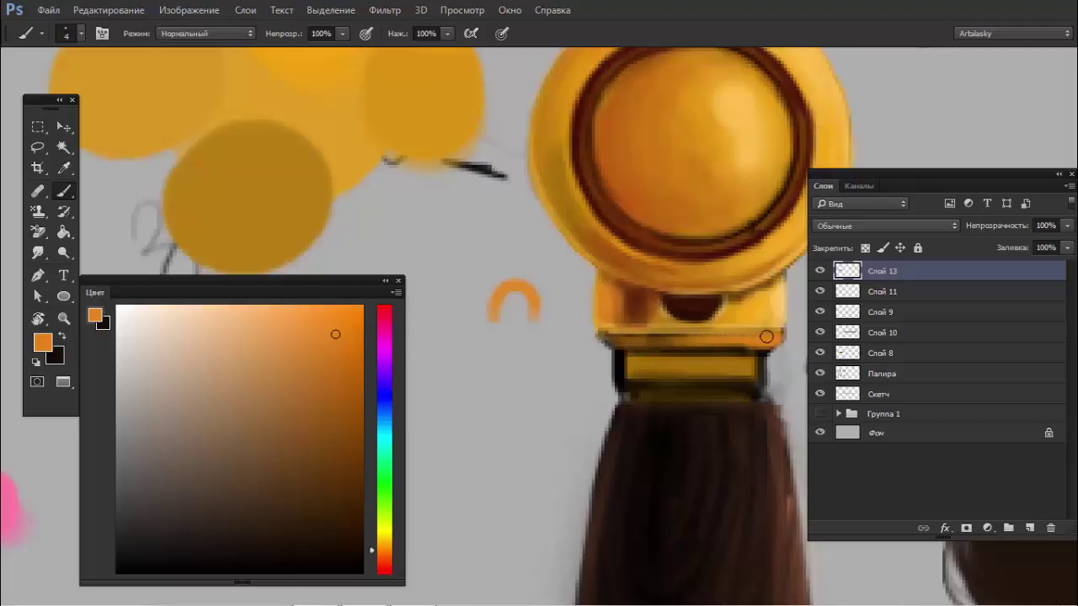
alt+click(762, 317)
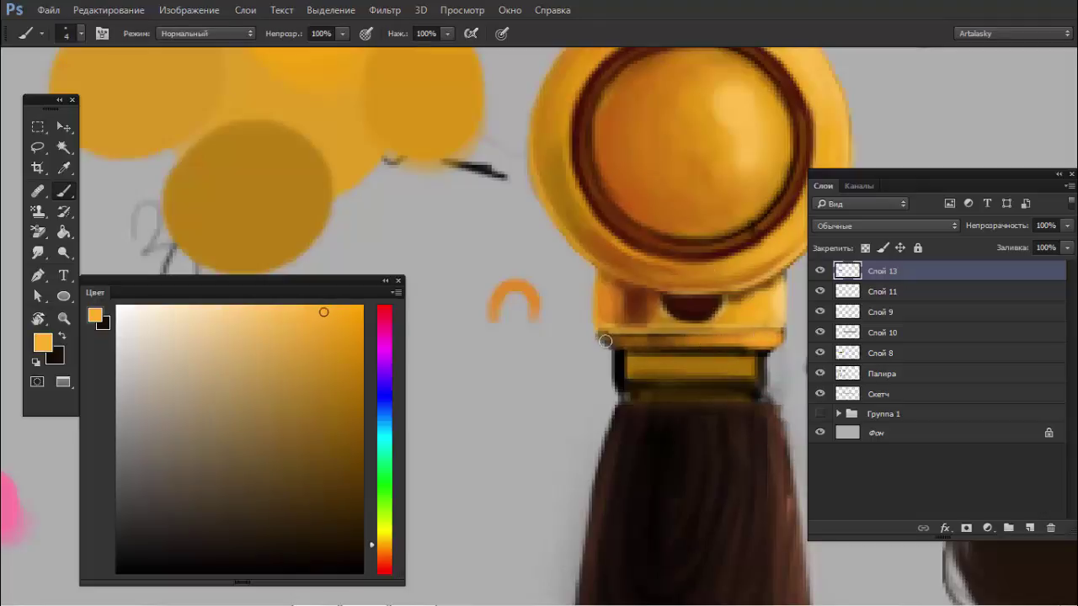
alt+click(706, 310)
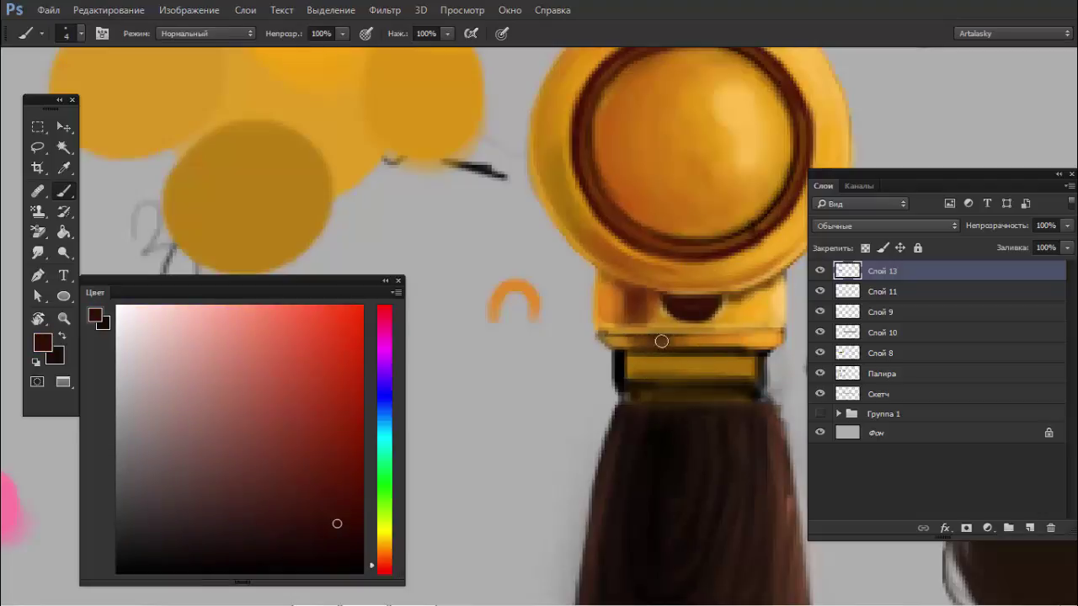
alt+click(782, 311)
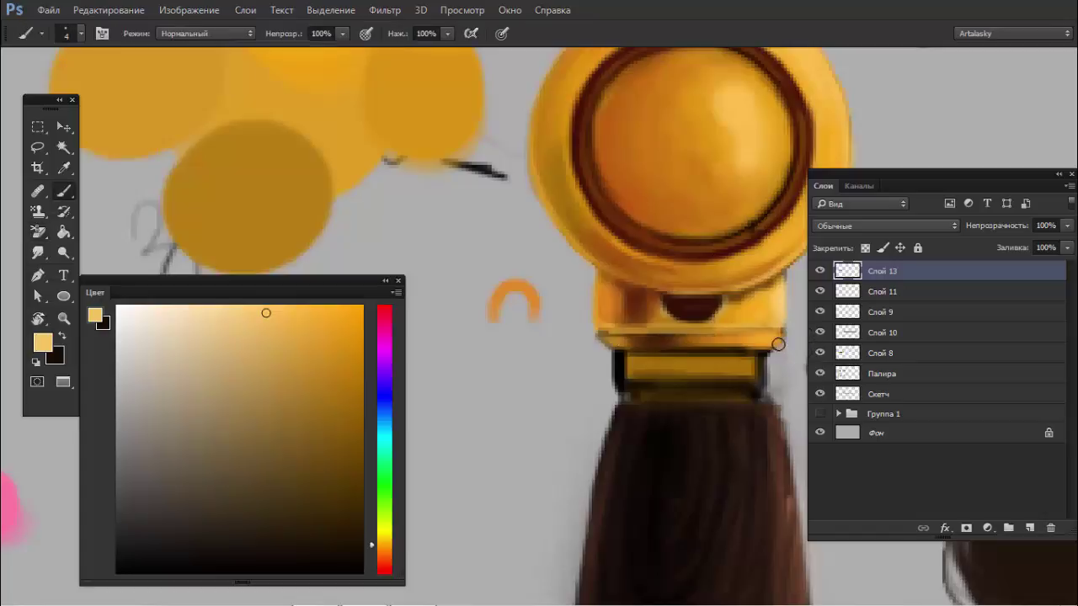
key(bracketleft)
drag(597, 333, 620, 343)
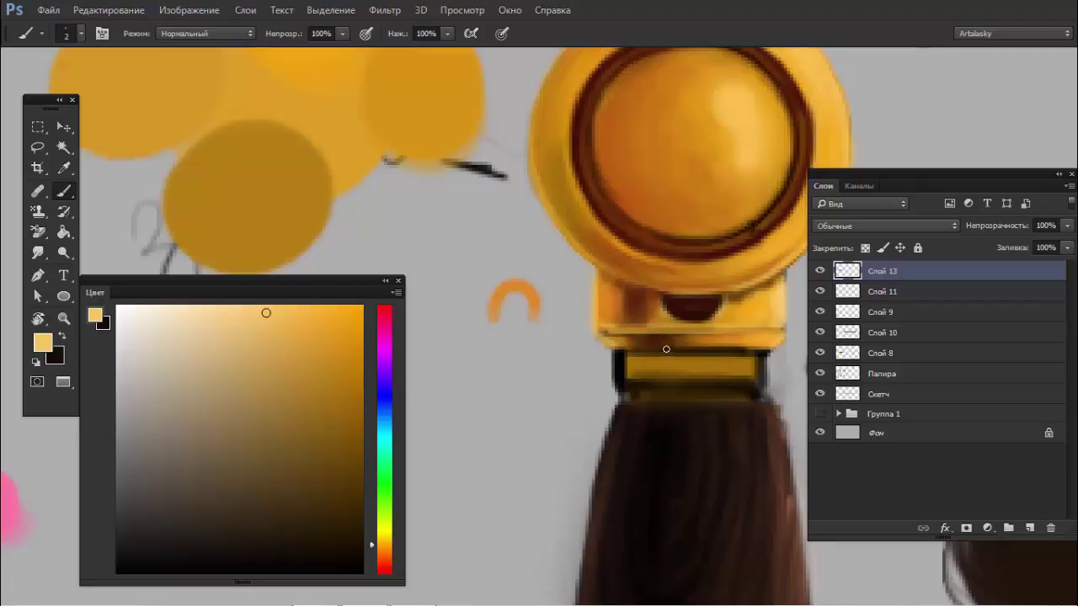
- Paint a red-orange highlight along the collar's bottom edge and cover its dark left edge
alt+click(645, 267)
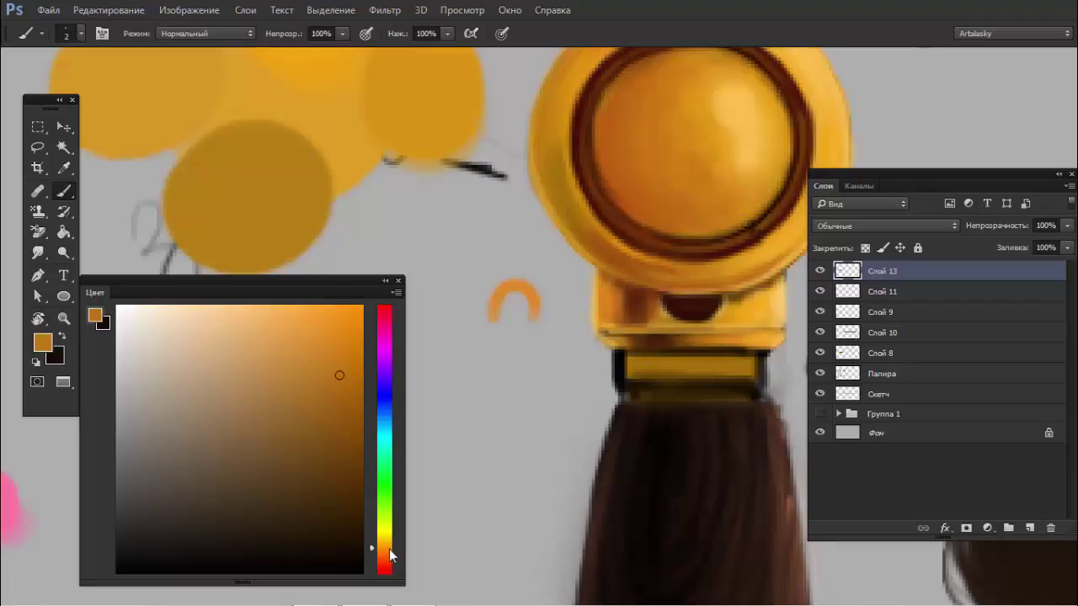
drag(390, 549, 389, 557)
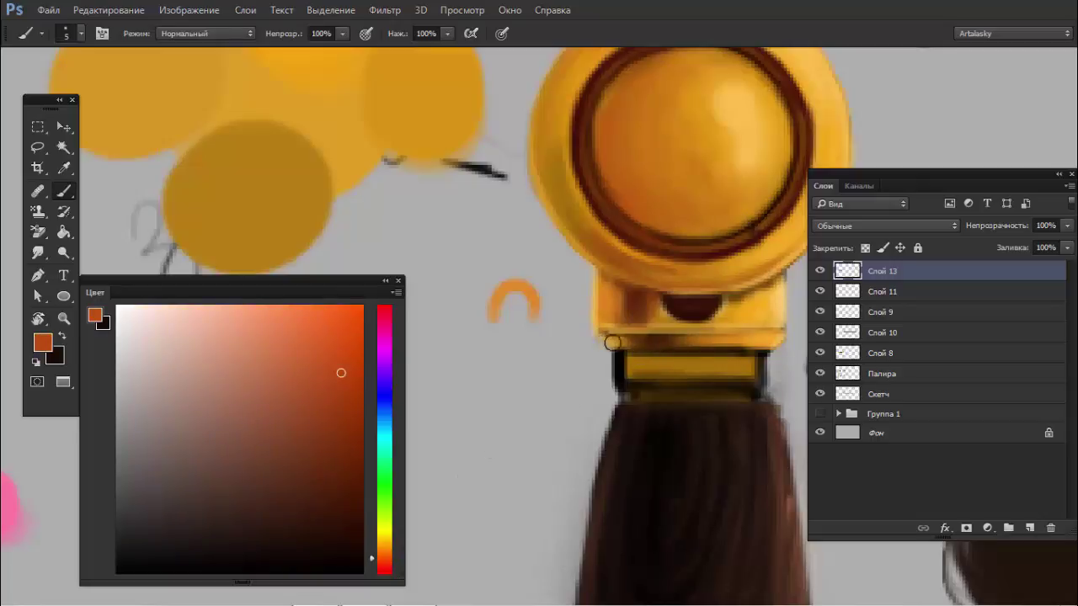
key(bracketright)
drag(618, 339, 753, 342)
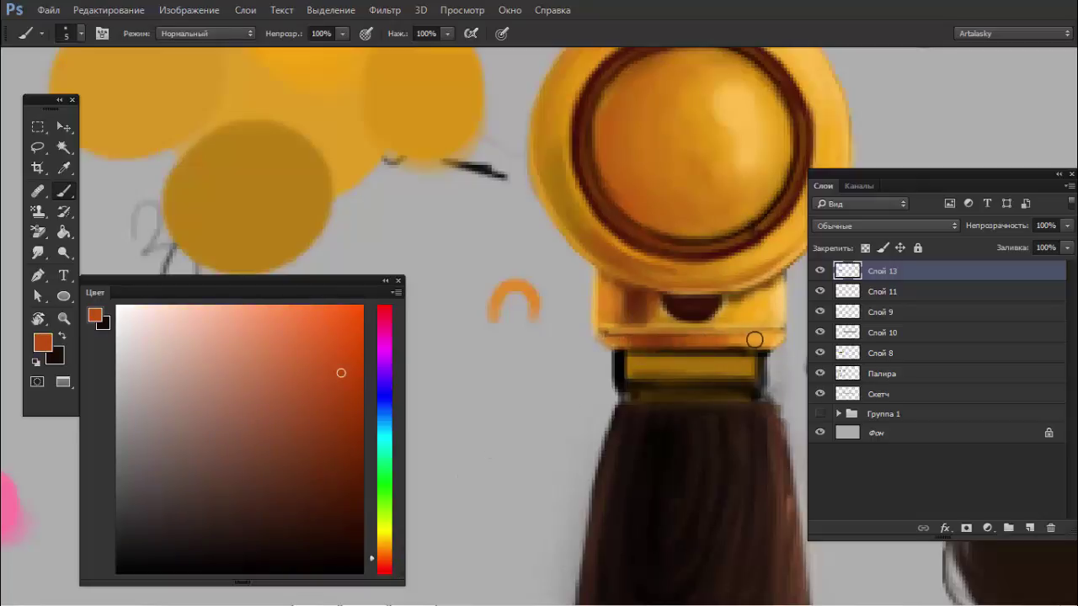
drag(622, 353, 661, 371)
- Brighten the collar band's right side gold and shade its left part orange-brown
alt+click(634, 367)
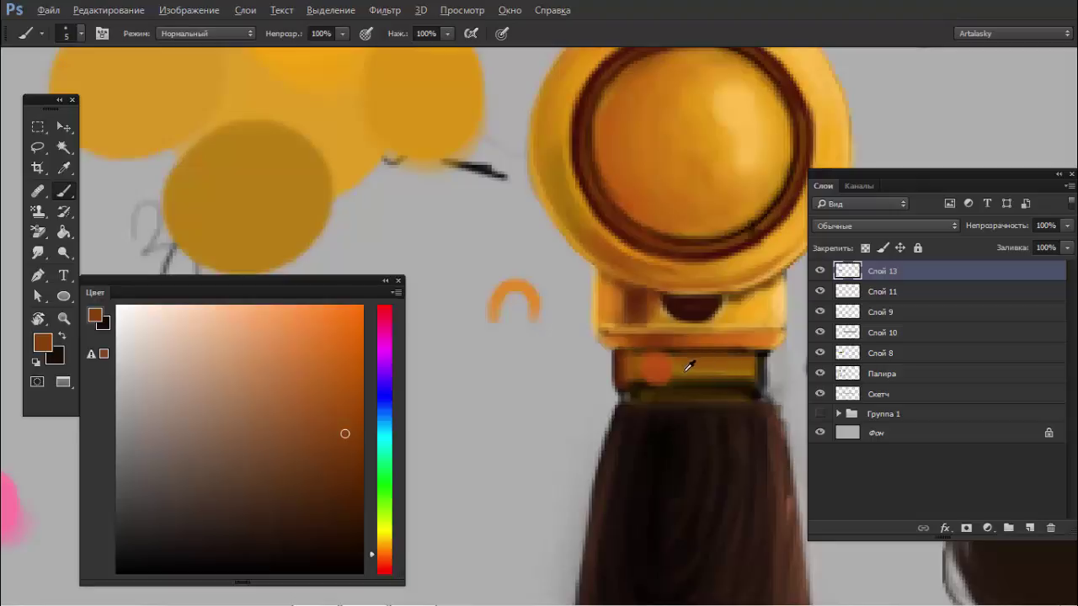
alt+click(750, 306)
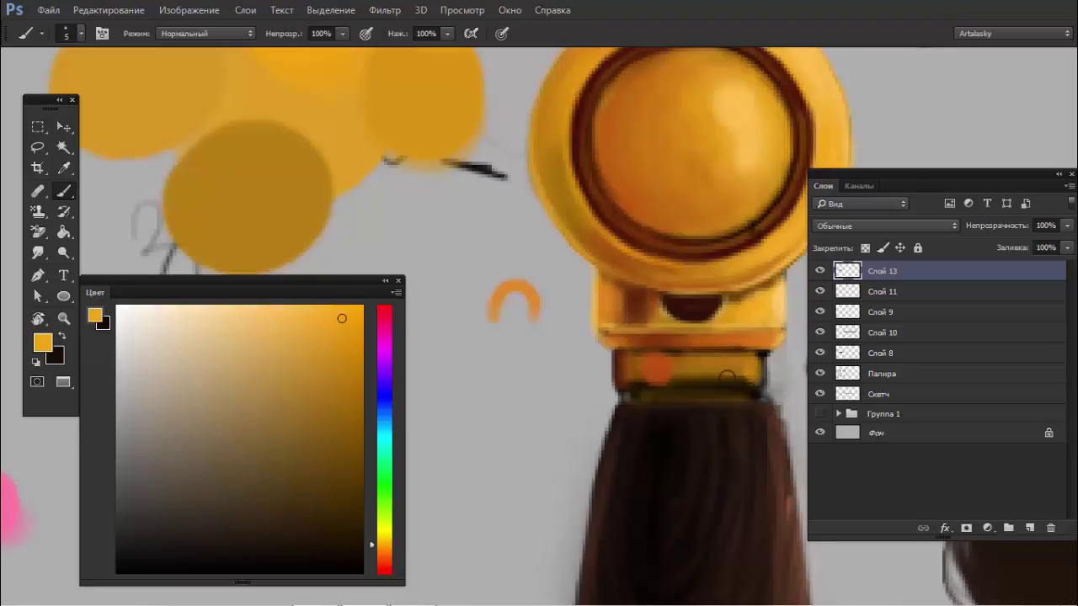
mouse_move(751, 363)
mouse_down()
mouse_move(760, 357)
mouse_move(751, 371)
mouse_up()
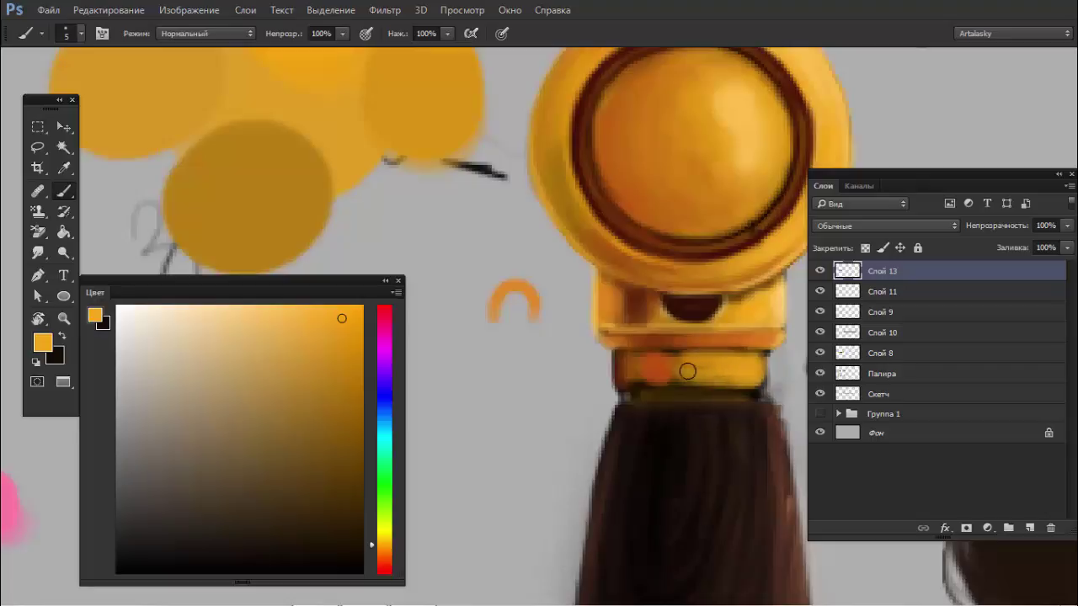
alt+click(660, 366)
mouse_move(657, 381)
mouse_down()
mouse_move(645, 361)
mouse_move(705, 375)
mouse_move(698, 362)
mouse_move(630, 380)
mouse_move(729, 378)
mouse_up()
- Undo a stray yellow stroke and smooth the orange shading across the collar
alt+click(681, 363)
alt+click(729, 367)
key(ctrl+z)
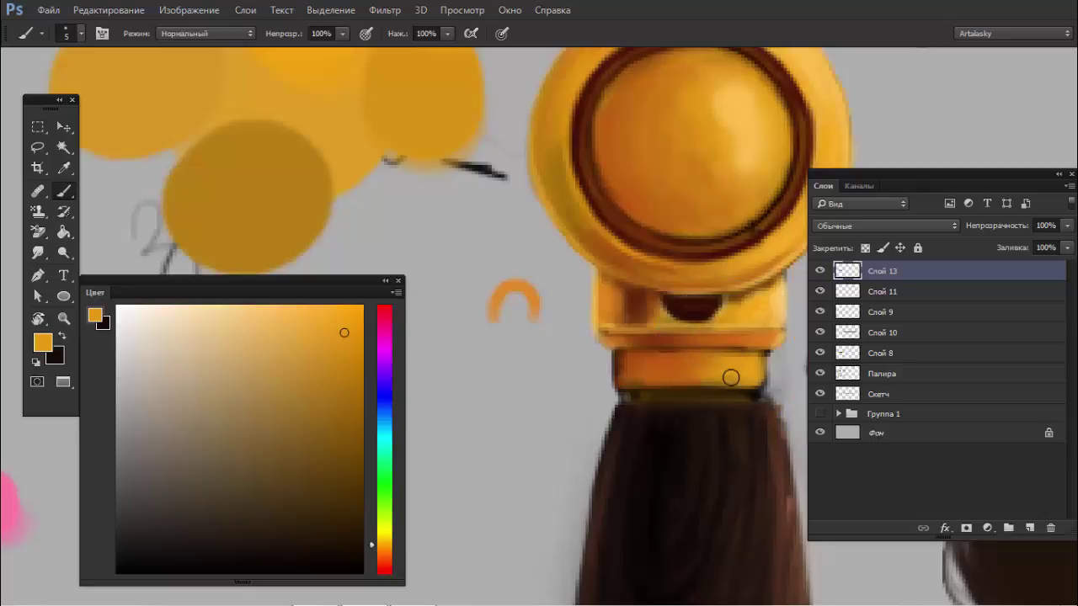
alt+click(632, 358)
drag(622, 365, 729, 369)
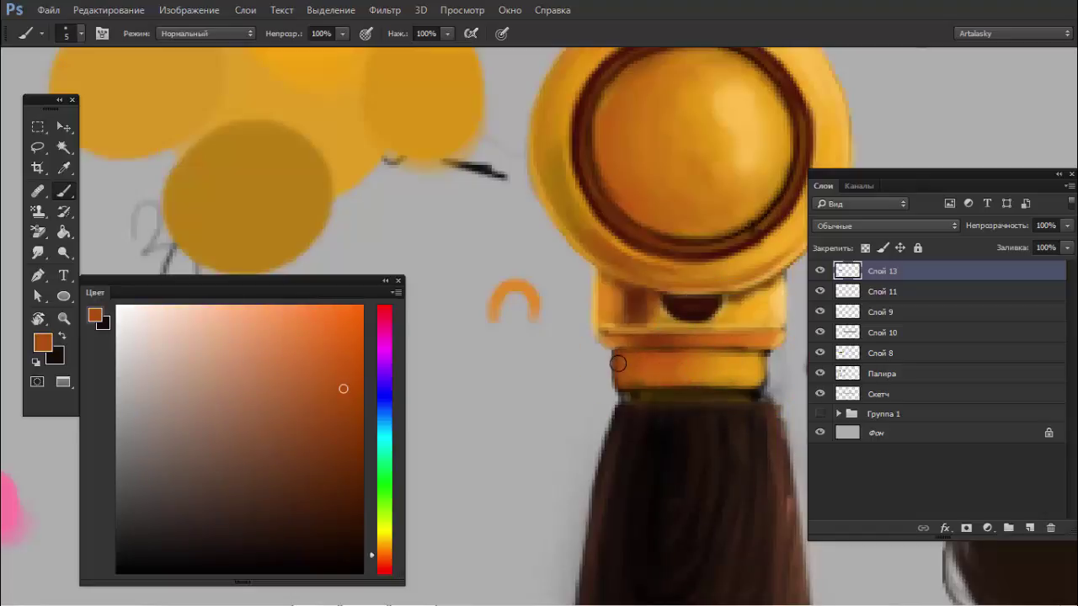
- Draw a thin line along the collar's lower edge with a 1 px brush
alt+click(729, 369)
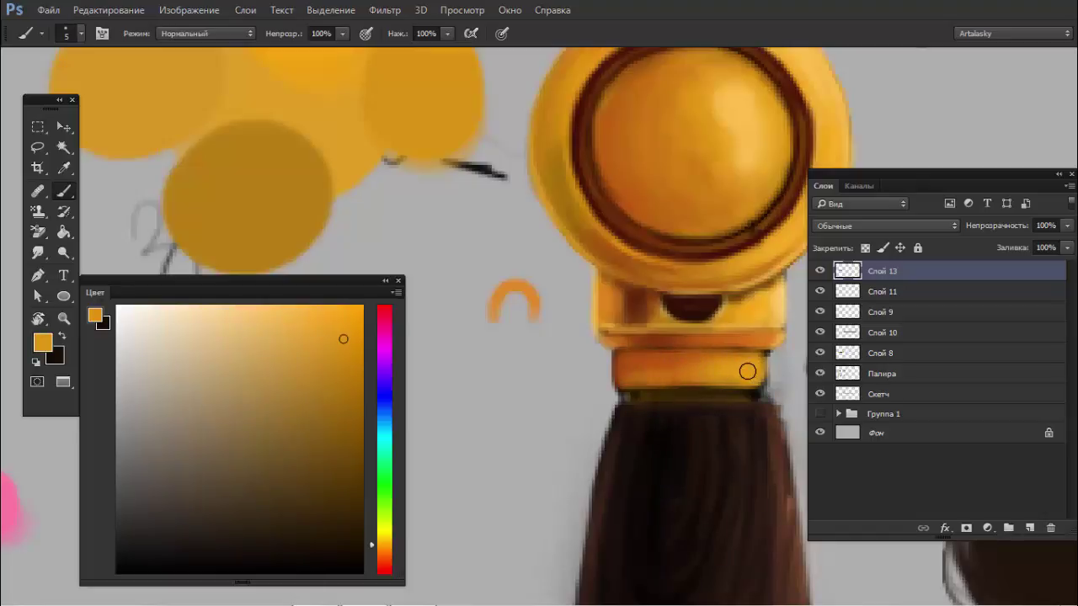
alt+click(744, 373)
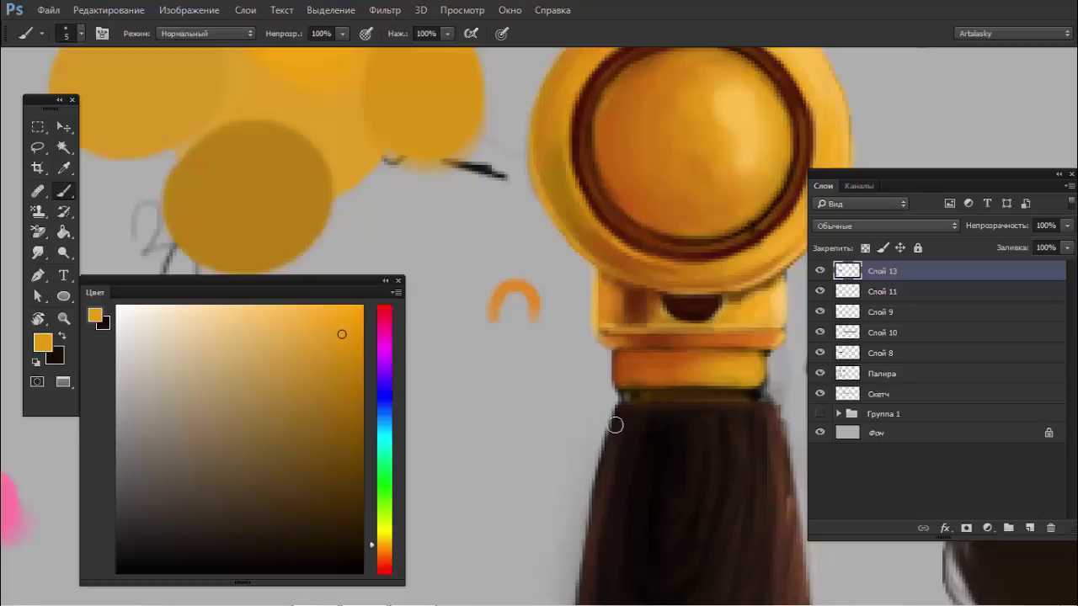
key(bracketleft)
key(bracketleft)
key(bracketleft)
drag(662, 386, 748, 390)
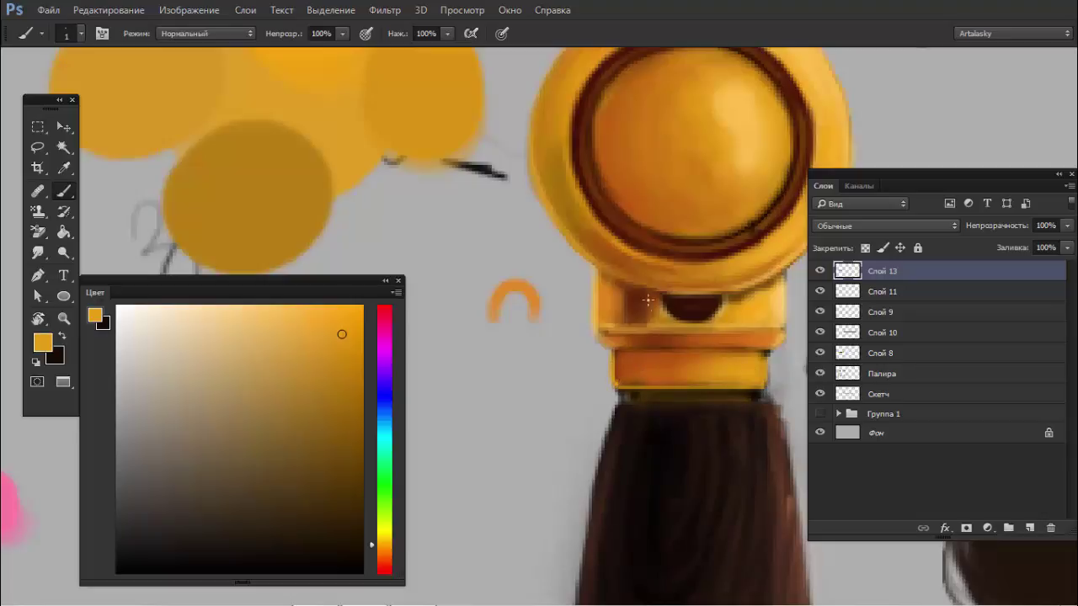
alt+click(611, 310)
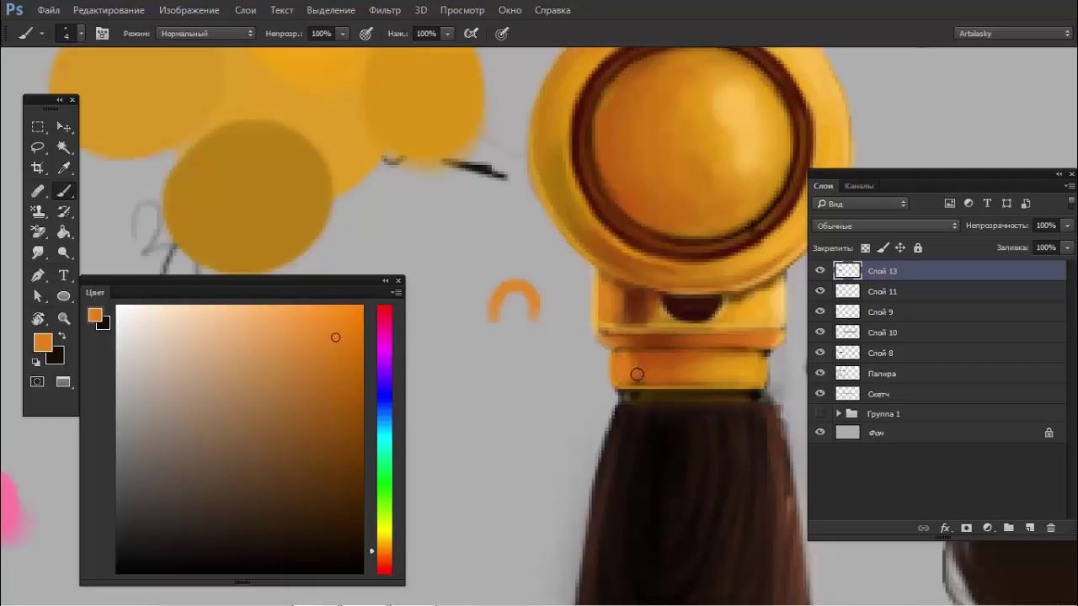
alt+click(639, 365)
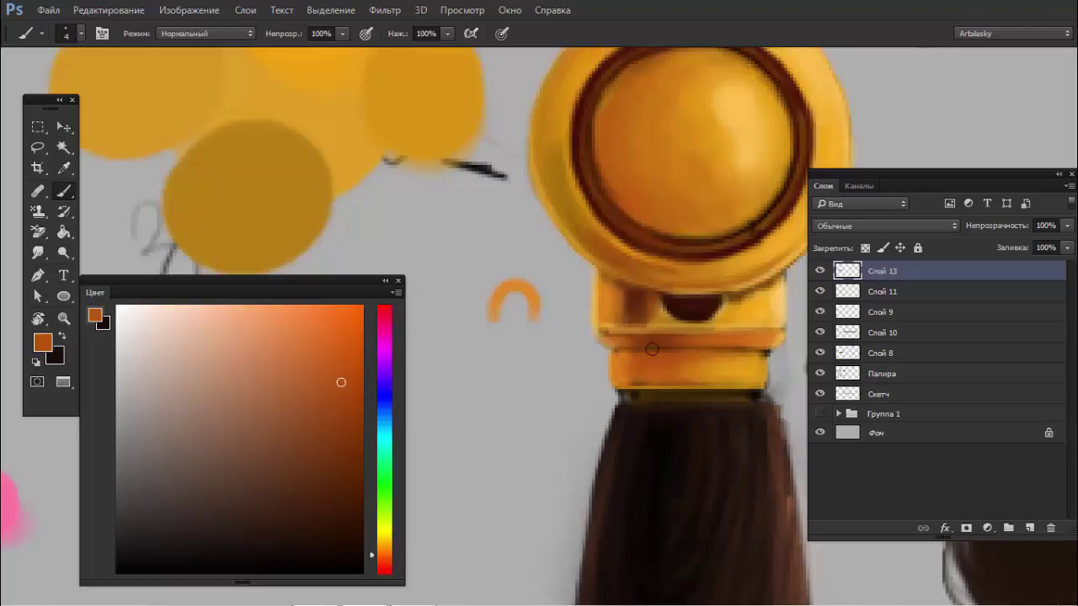
click(345, 478)
click(384, 566)
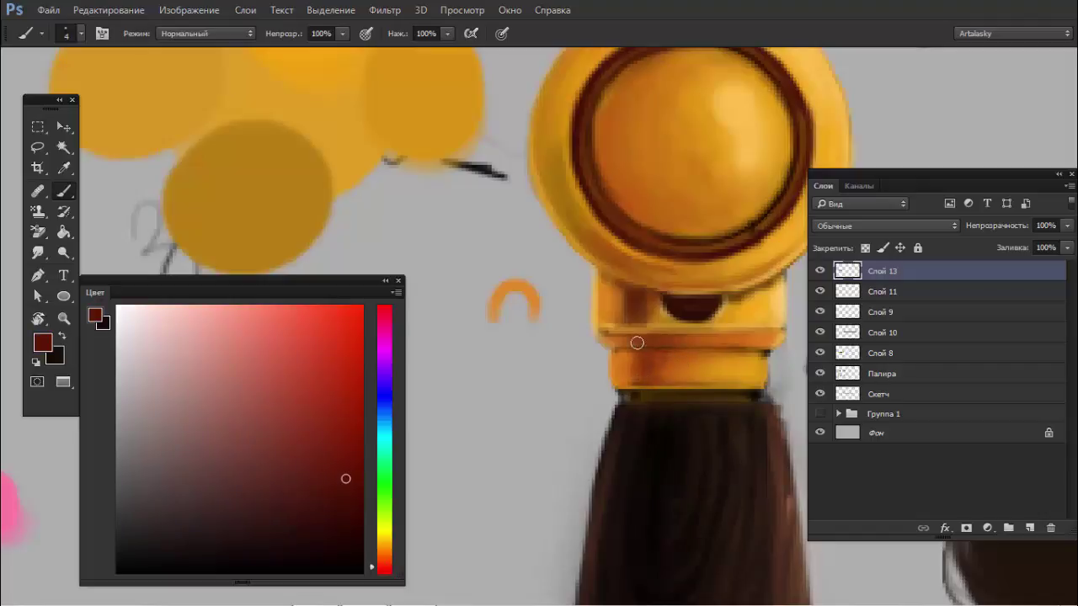
drag(578, 362, 660, 365)
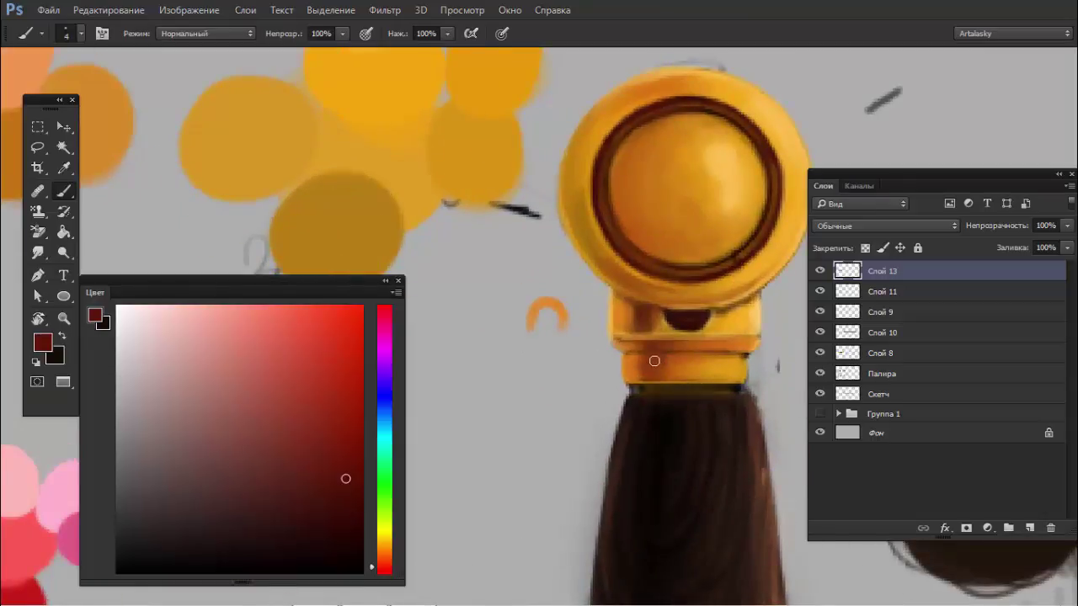
mouse_move(645, 357)
mouse_down()
mouse_move(675, 337)
mouse_move(636, 297)
mouse_up()
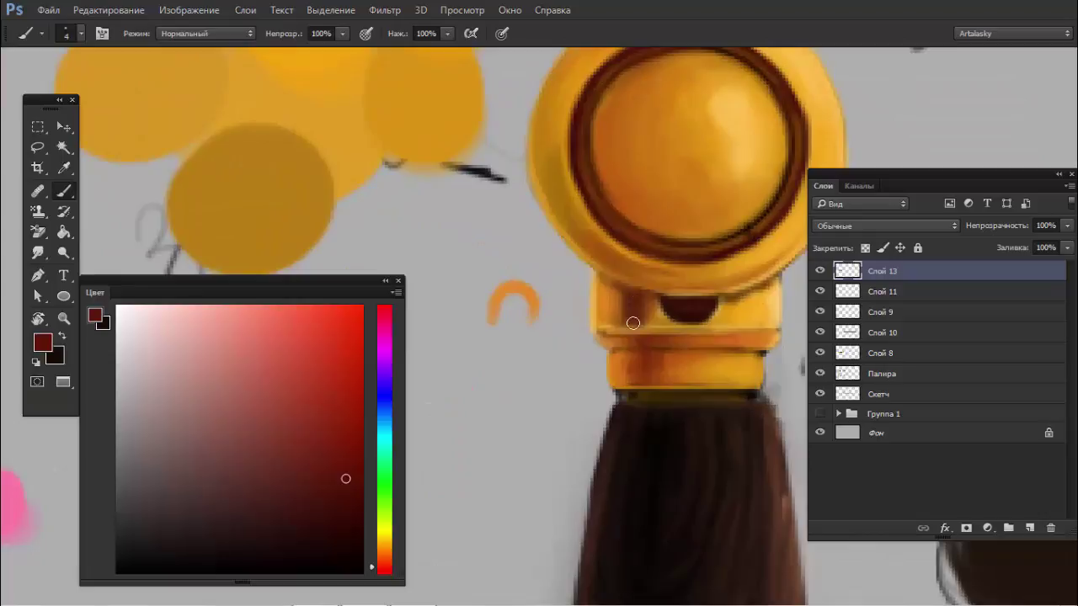
alt+click(699, 362)
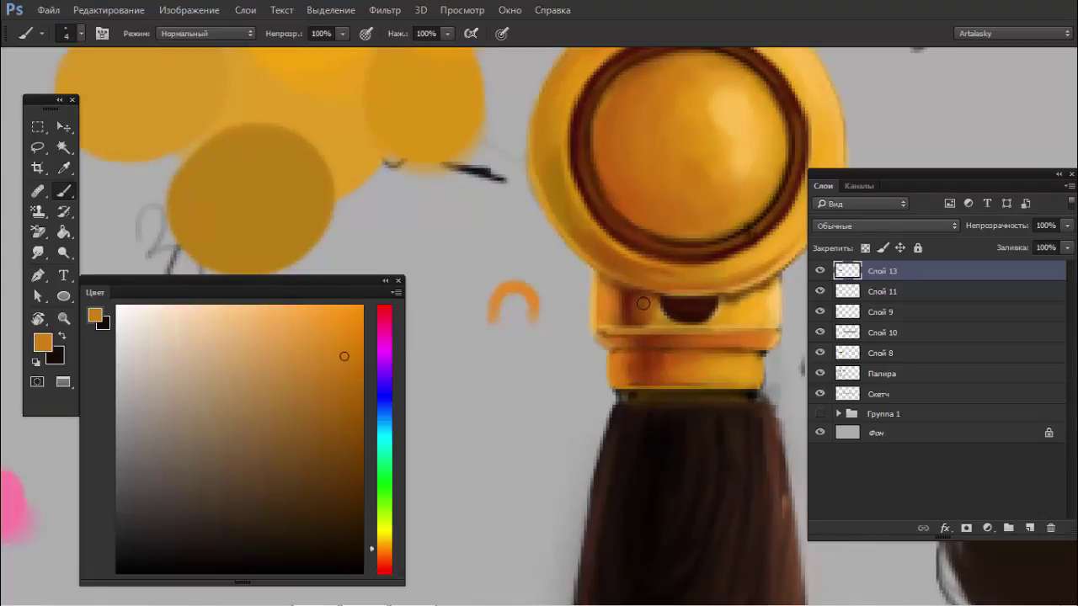
alt+click(654, 312)
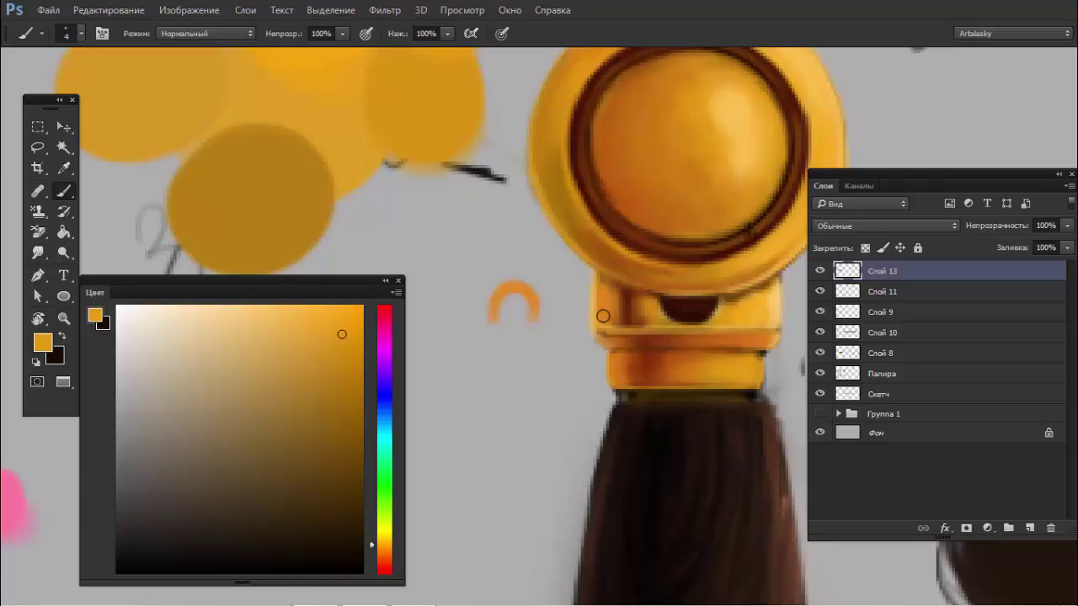
alt+click(662, 370)
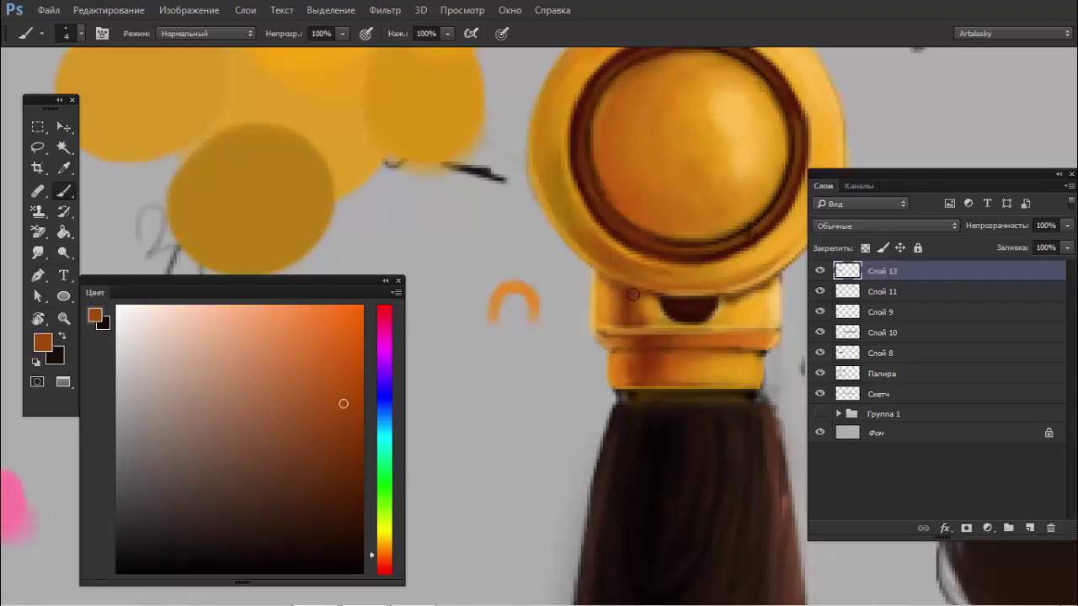
scroll(672, 341, down, 5)
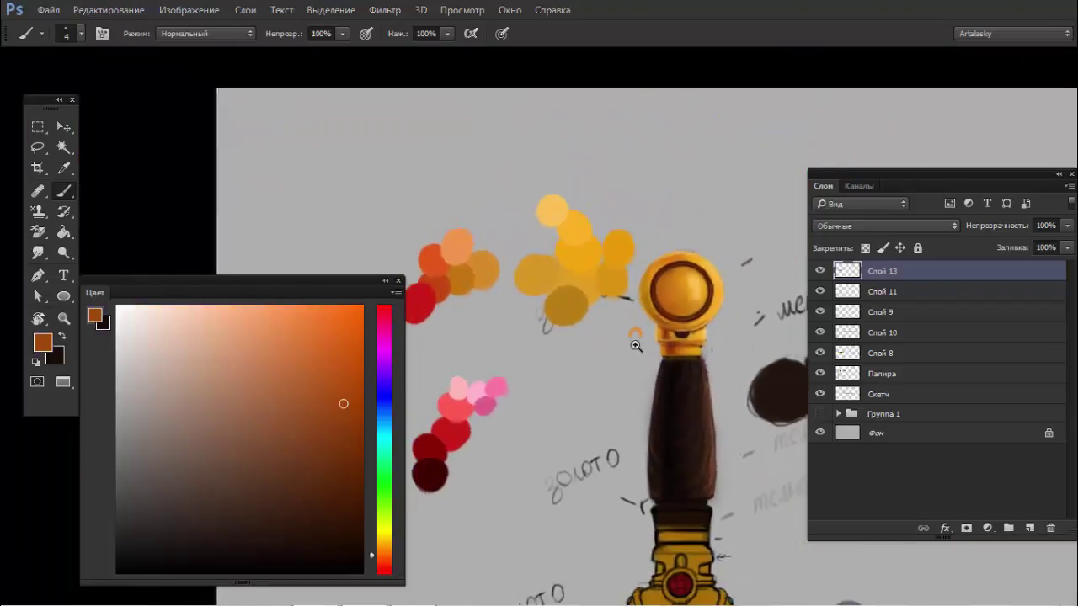
- Toggle Слой 13 off and on several times to compare the render with the sketch
click(820, 272)
click(820, 271)
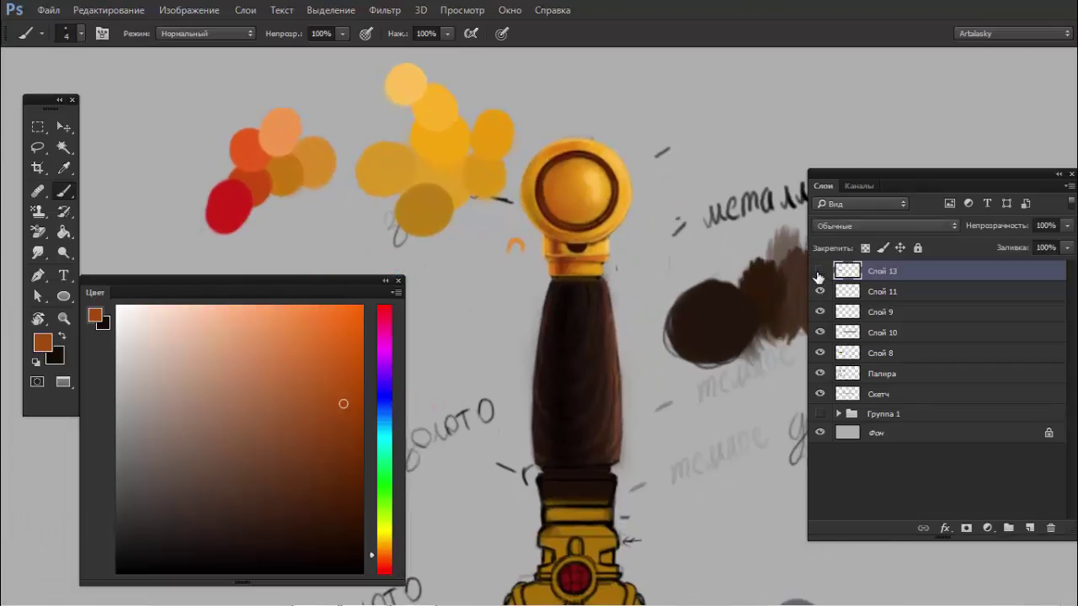
click(818, 276)
click(820, 271)
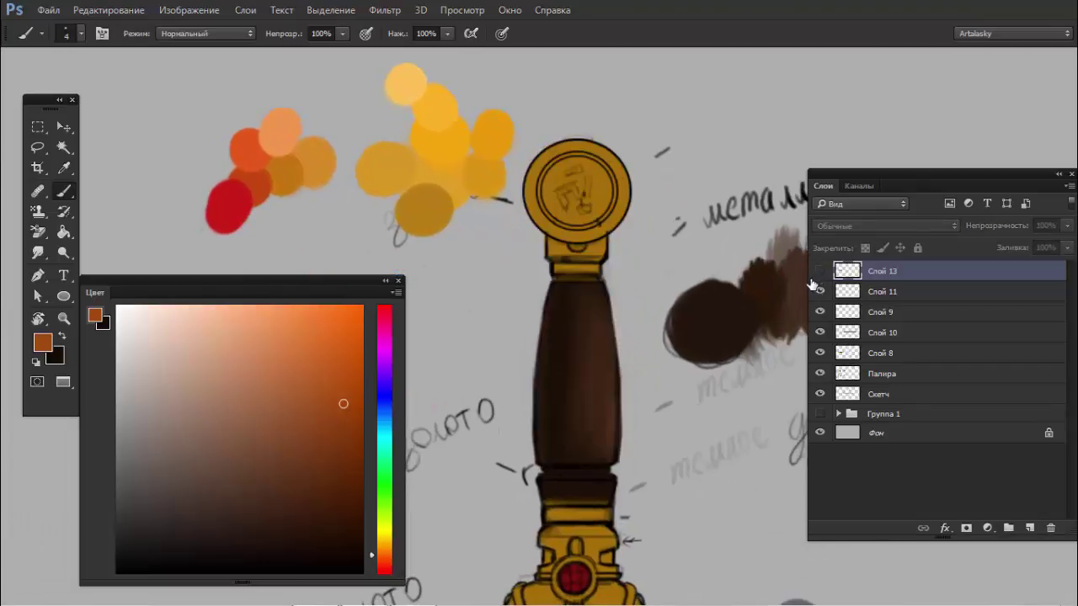
click(818, 275)
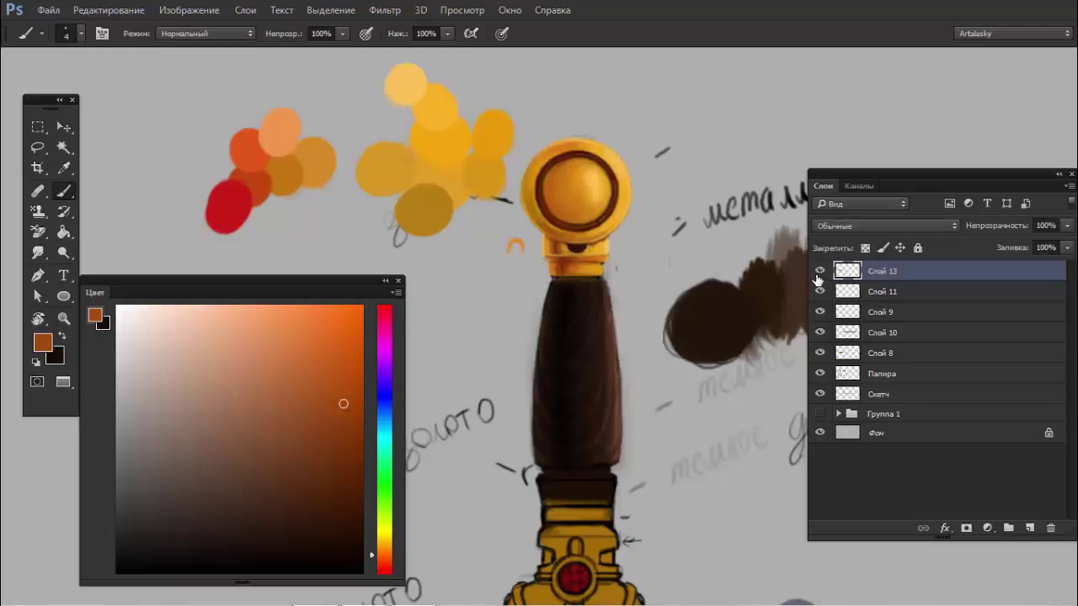
scroll(594, 256, up, 3)
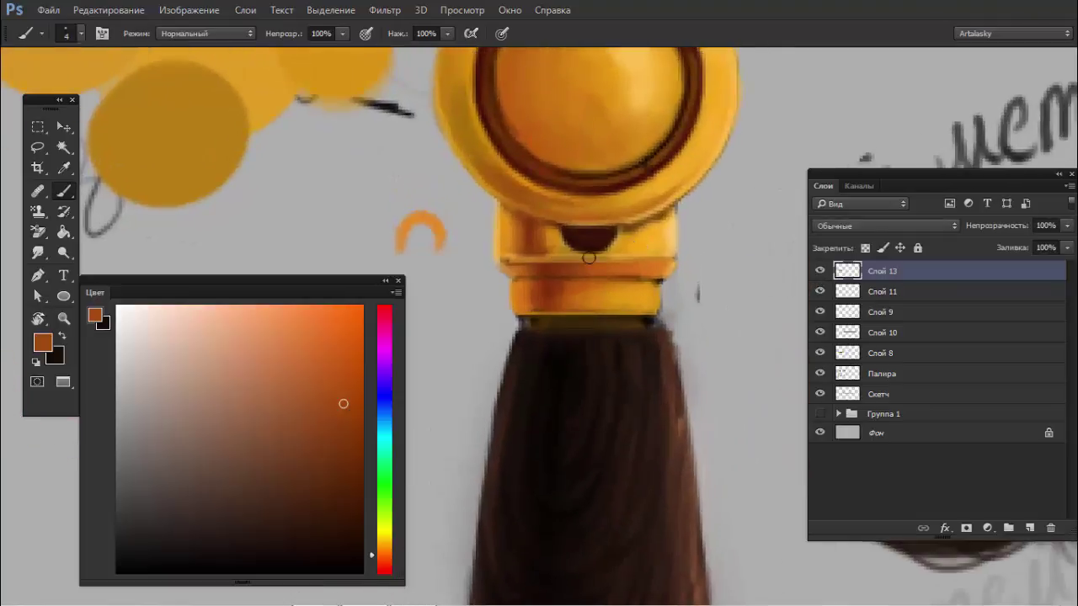
- Paint dark red-brown and orange lines along the collar band with sampled colours
alt+click(539, 260)
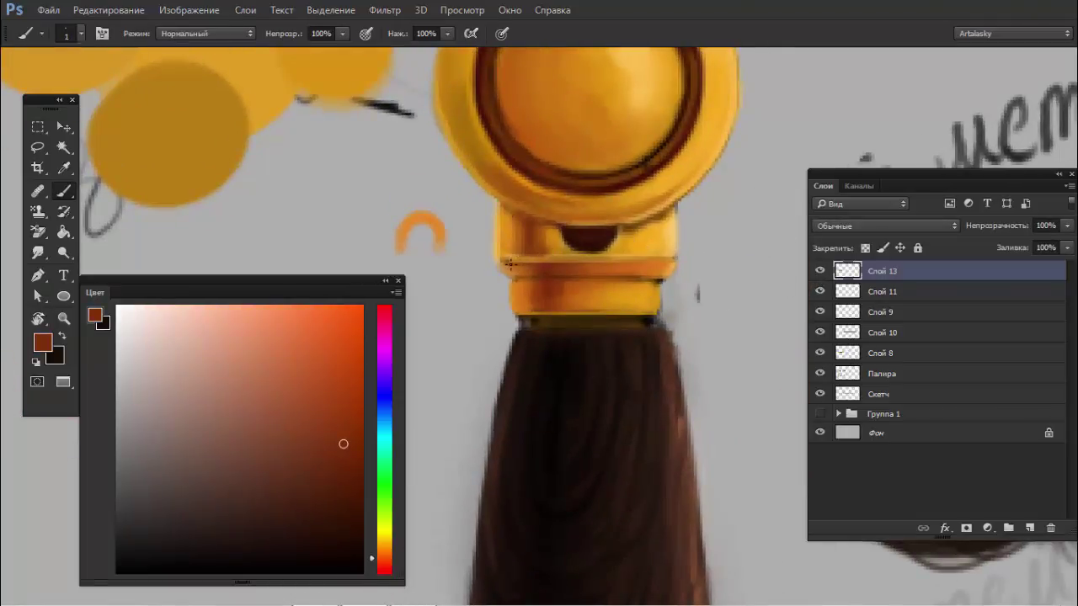
drag(502, 264, 621, 264)
alt+click(594, 259)
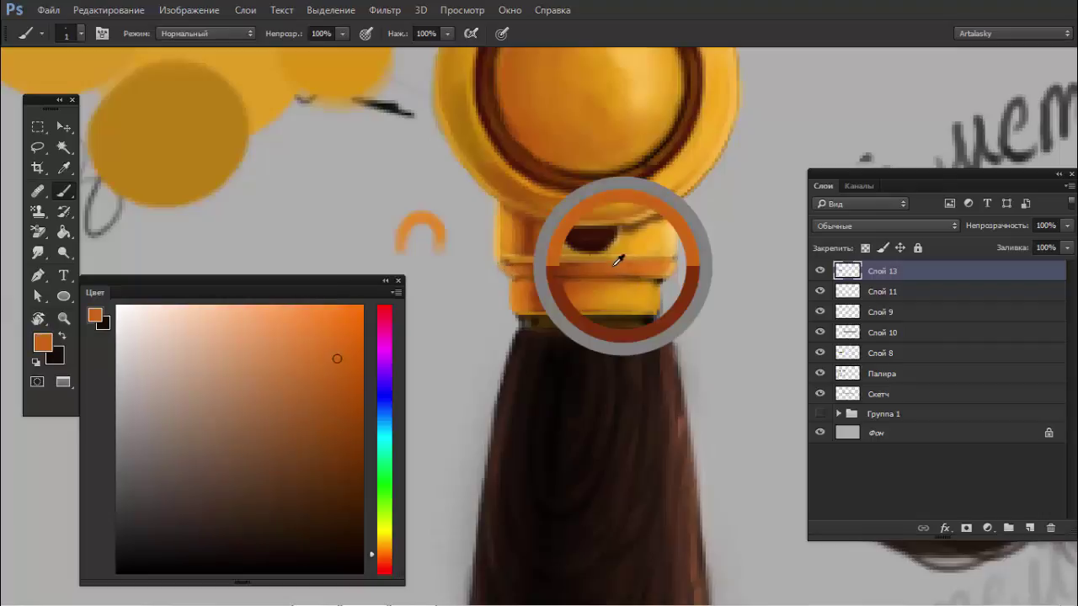
key(bracketright)
drag(523, 265, 609, 262)
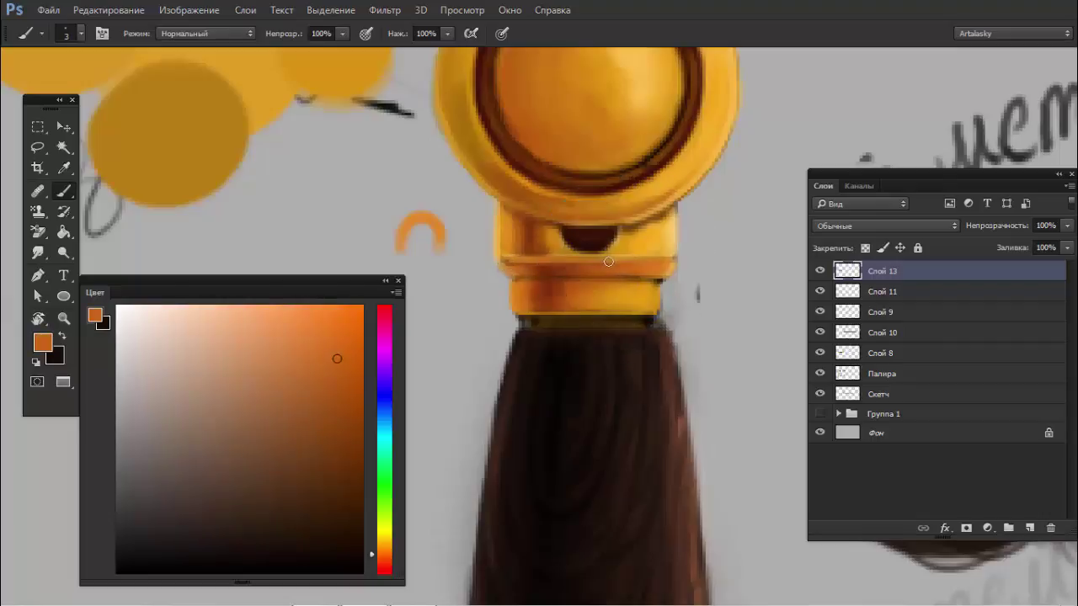
alt+click(531, 265)
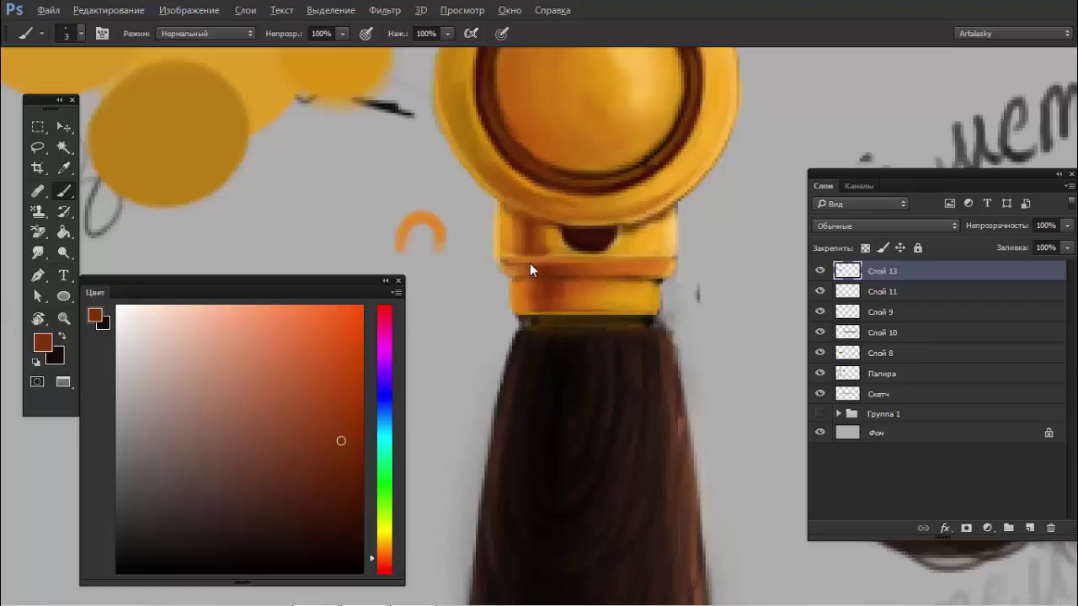
drag(563, 260, 527, 261)
alt+click(587, 262)
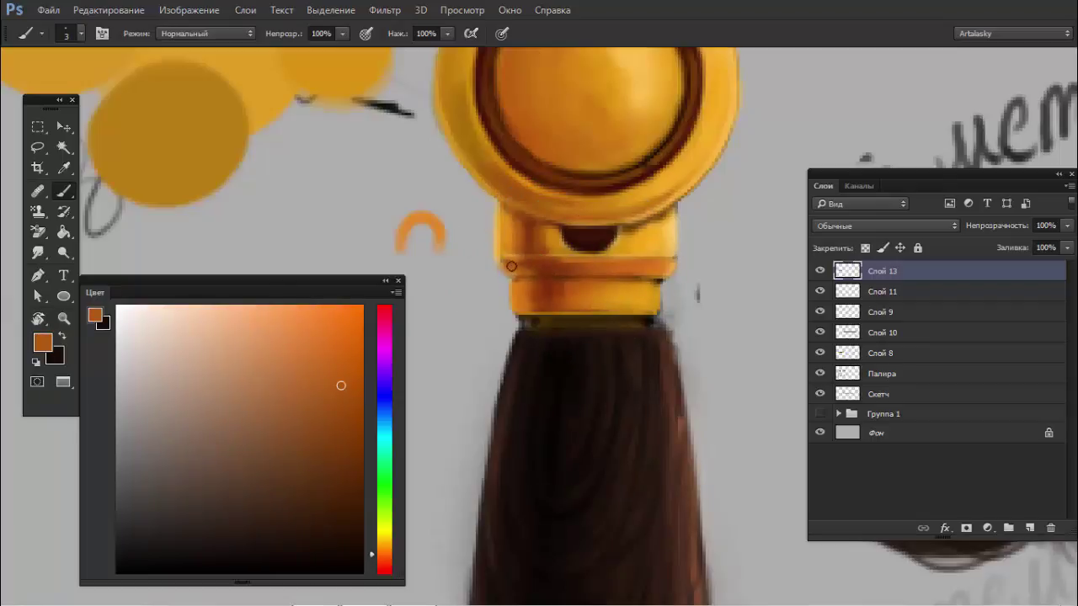
alt+click(607, 297)
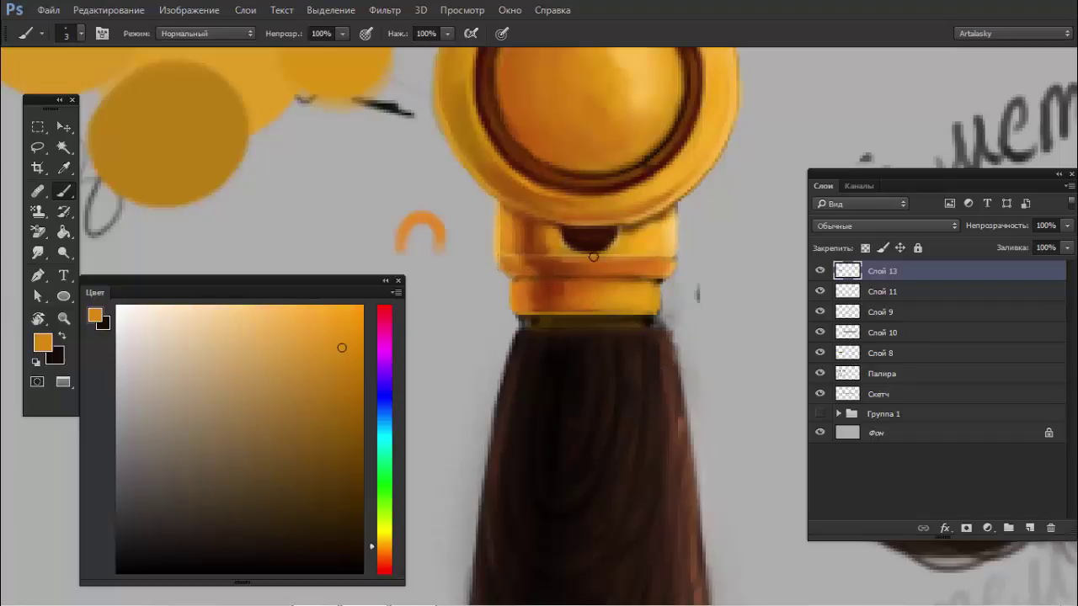
- Add brighter orange and pale yellow highlight strokes along the collar's top edge
shift+click(673, 259)
alt+click(646, 259)
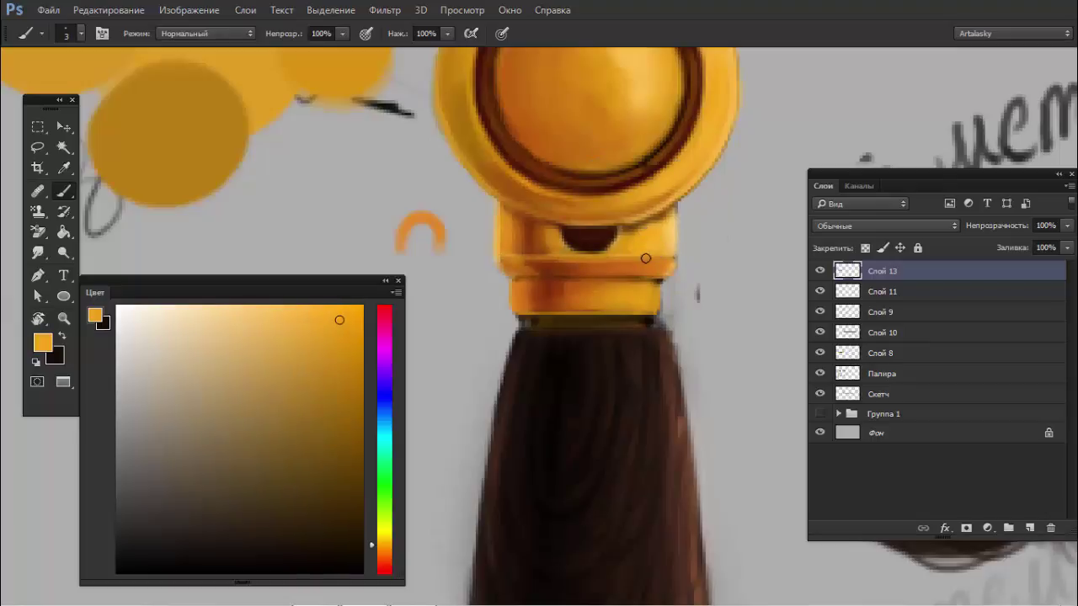
drag(673, 258, 503, 259)
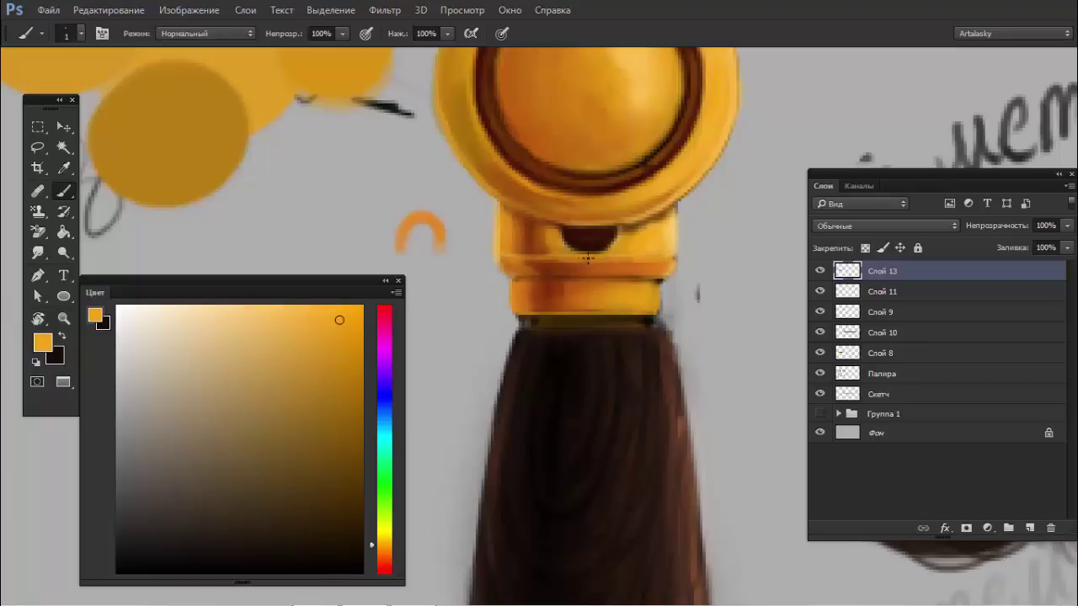
key(ctrl+z)
shift+click(511, 263)
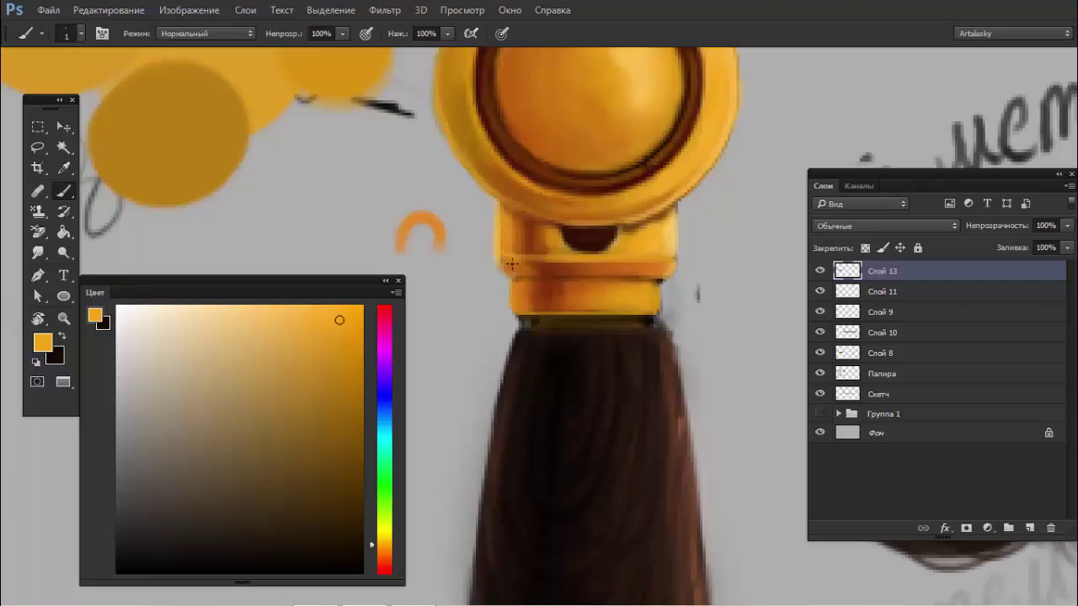
shift+click(676, 256)
alt+click(674, 235)
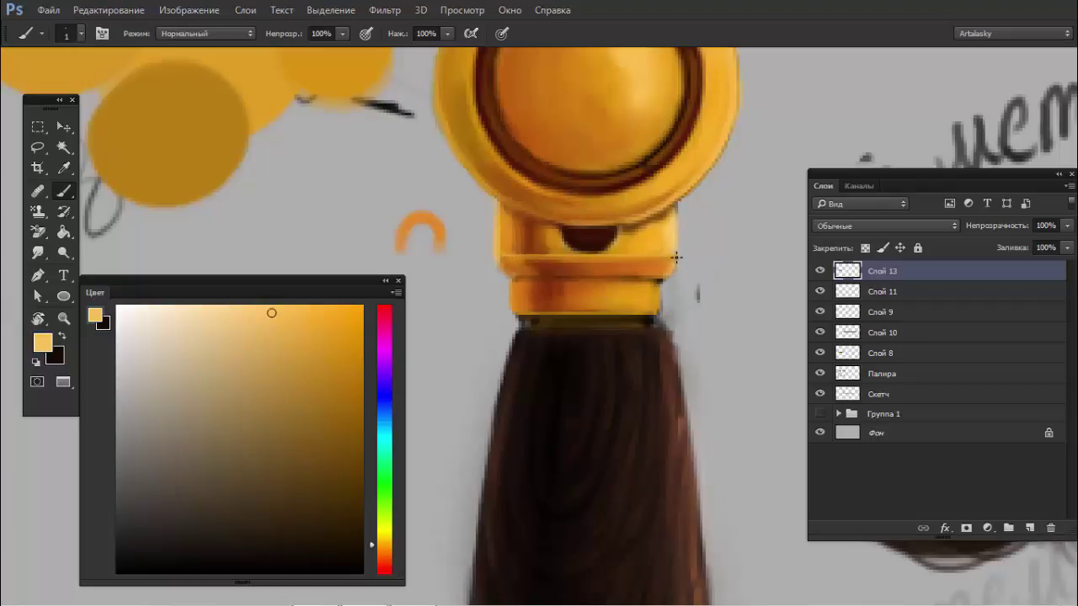
drag(677, 257, 581, 264)
- Switch to white with a 5 px brush and paint a faint light edge on the collar's lower right
right_click(630, 251)
drag(665, 268, 708, 268)
key(Return)
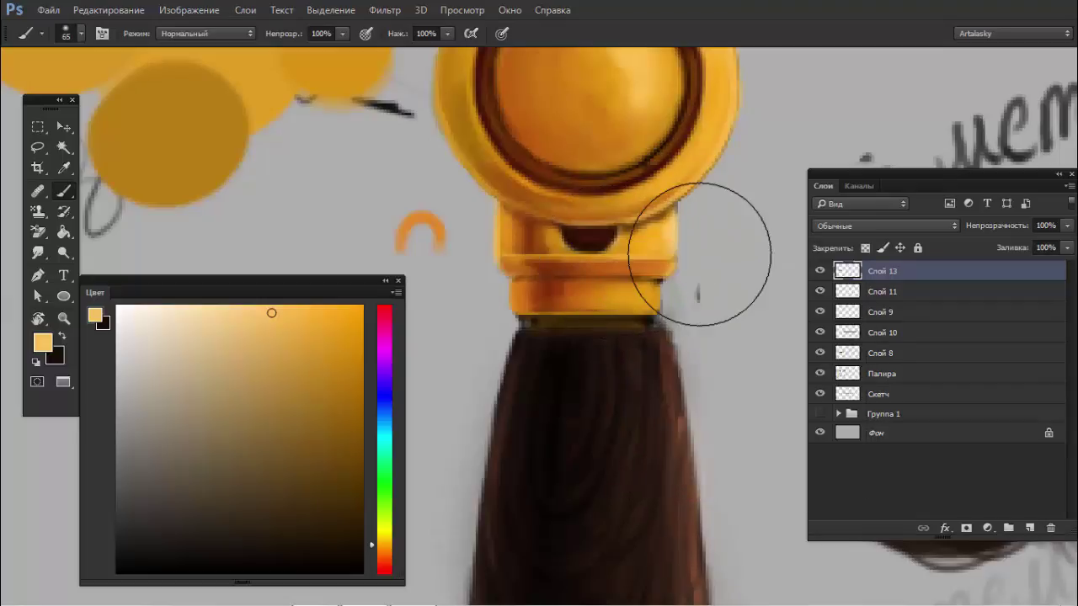
key(bracketleft)
key(bracketleft)
key(bracketleft)
key(bracketleft)
key(bracketleft)
key(bracketleft)
key(bracketleft)
key(bracketleft)
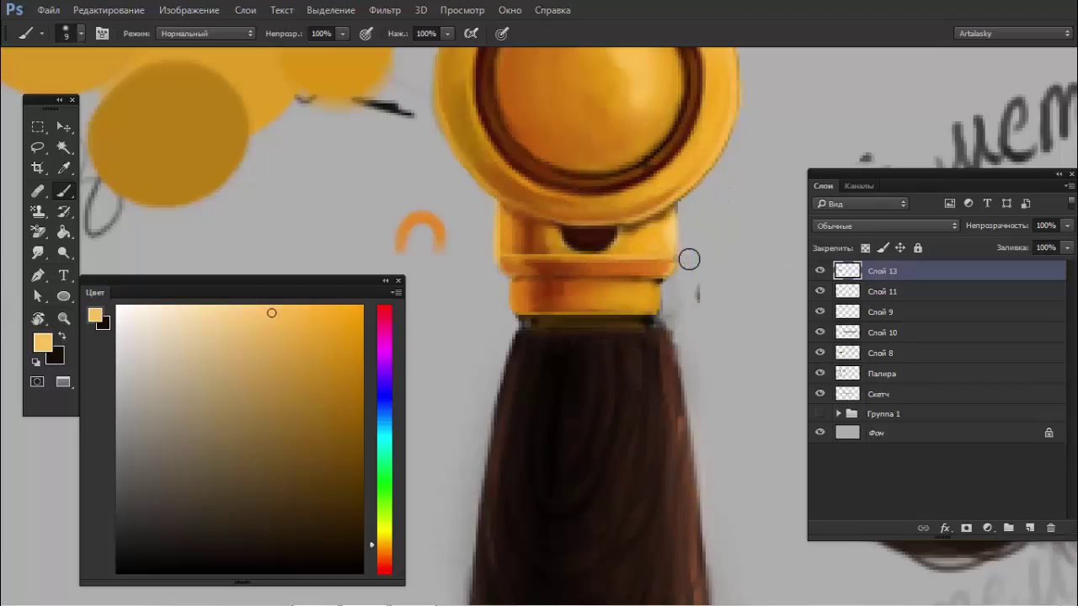
key(d)
key(x)
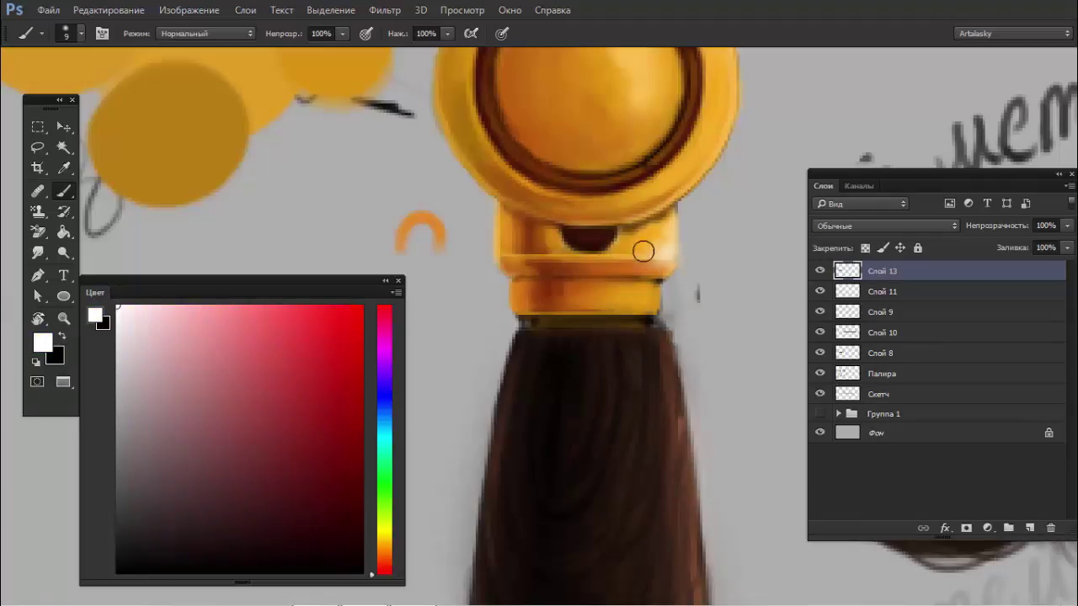
drag(645, 253, 557, 247)
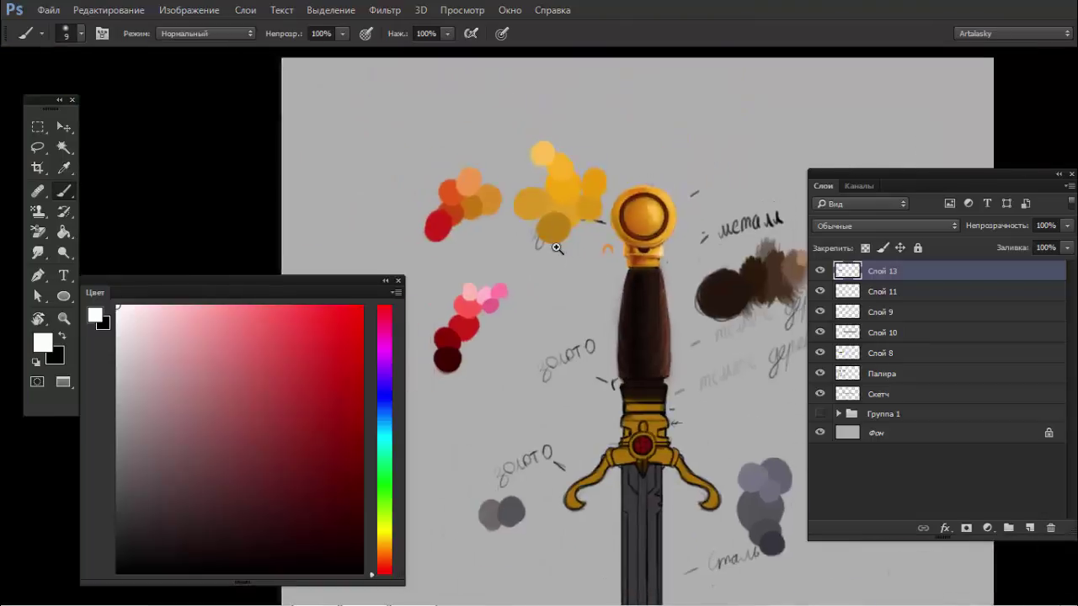
drag(656, 249, 724, 249)
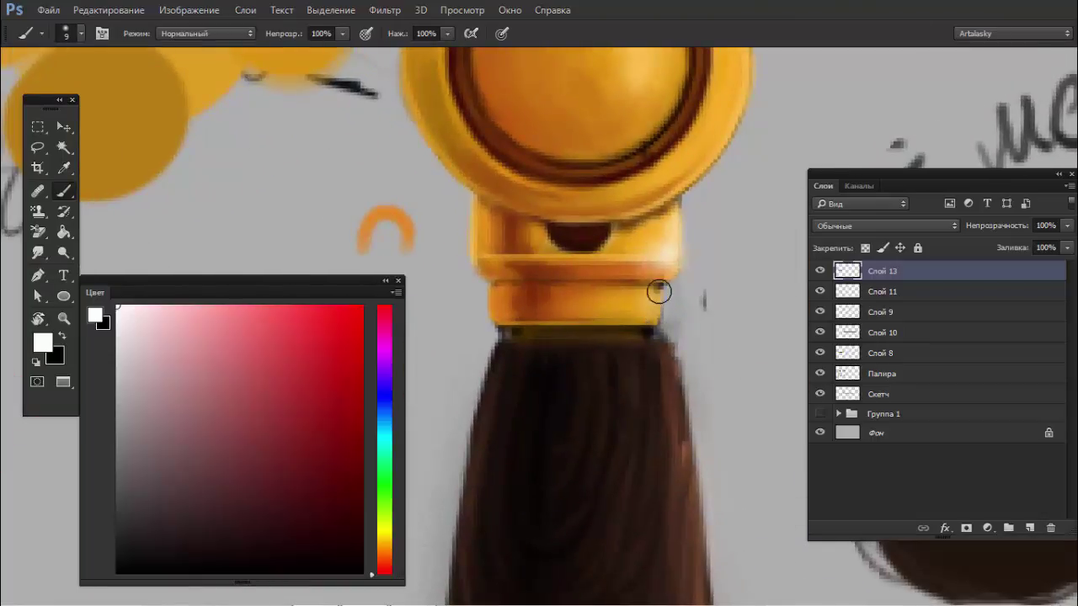
key(bracketleft)
key(bracketleft)
key(bracketleft)
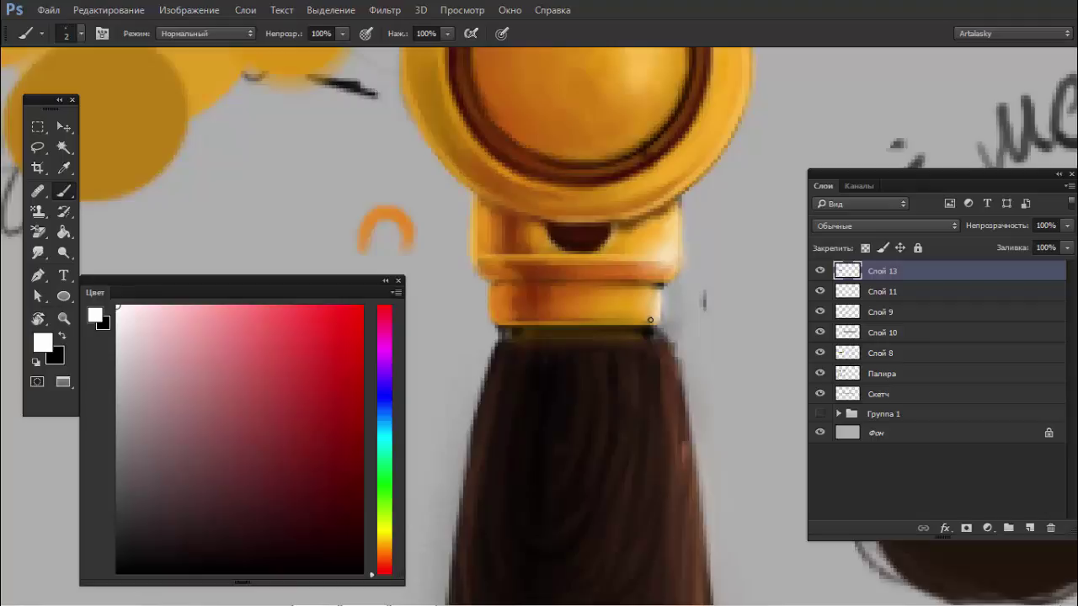
drag(736, 271, 726, 242)
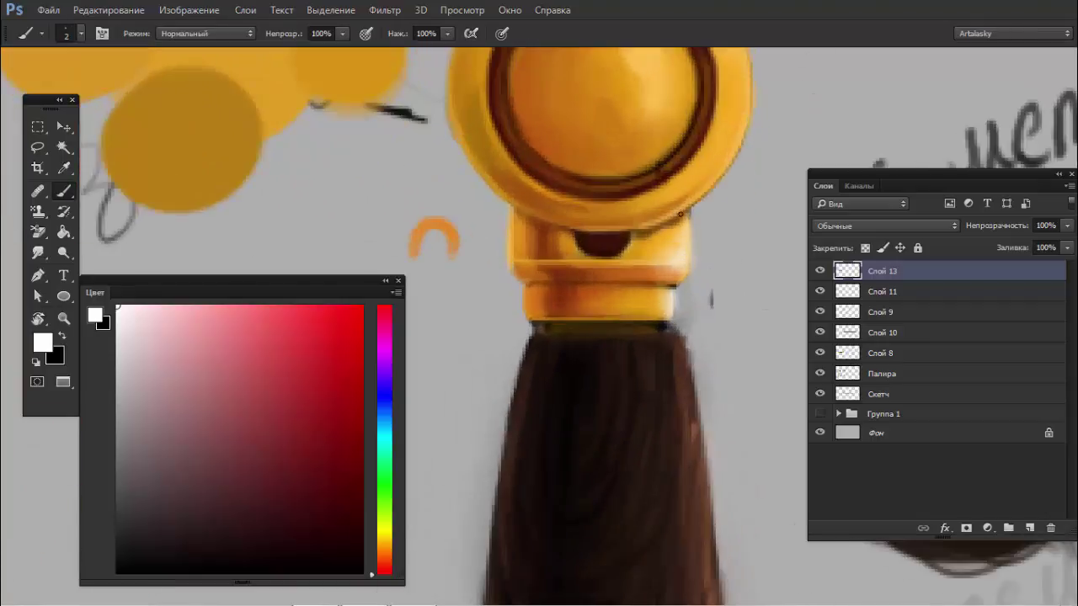
drag(709, 187, 716, 181)
- Select the Background Eraser tool
scroll(714, 233, down, 5)
scroll(673, 253, up, 5)
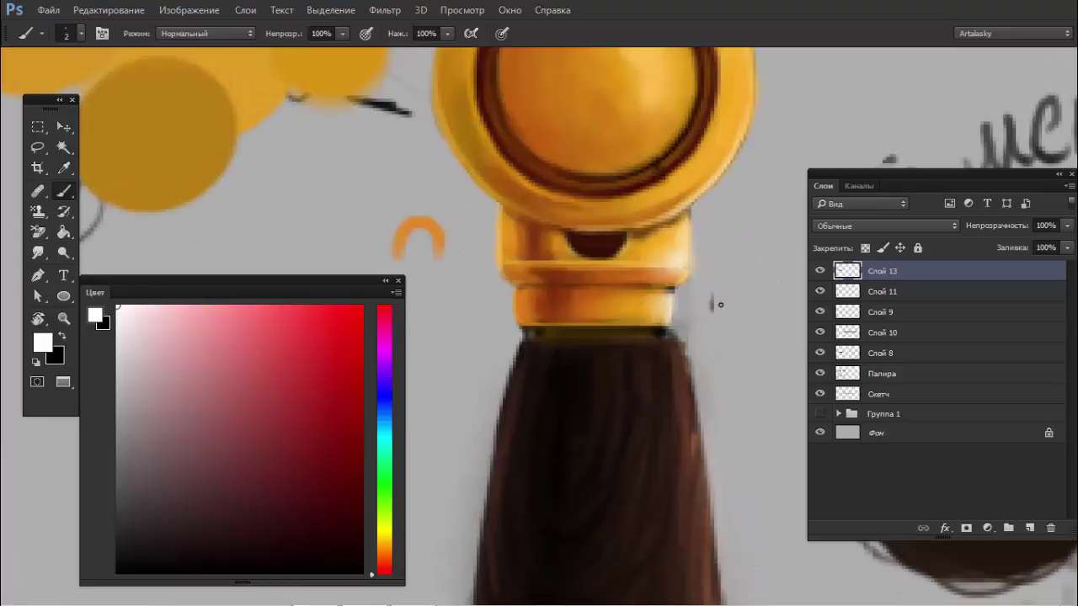
key(e)
scroll(722, 303, down, 3)
- Toggle Слой 13 to compare, hide the Палира layer, and leave Слой 13 visible
click(820, 271)
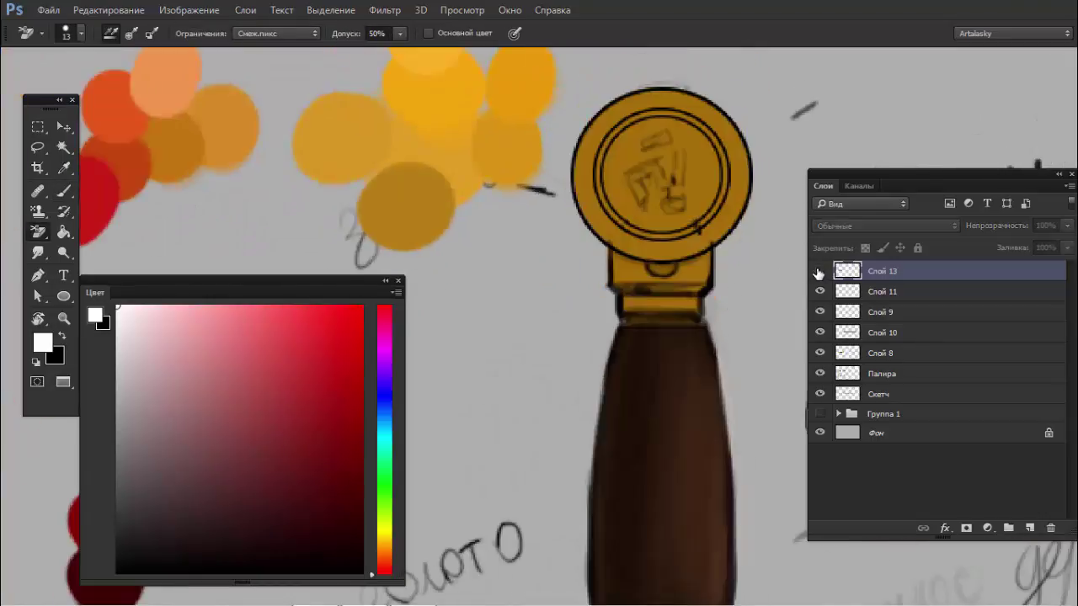
click(819, 270)
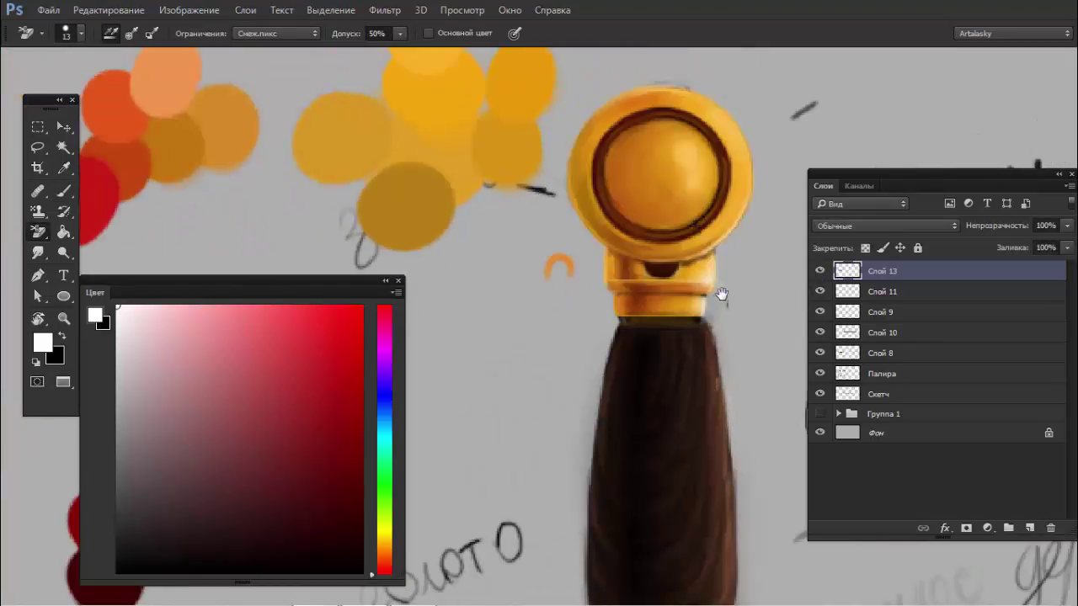
scroll(722, 311, up, 2)
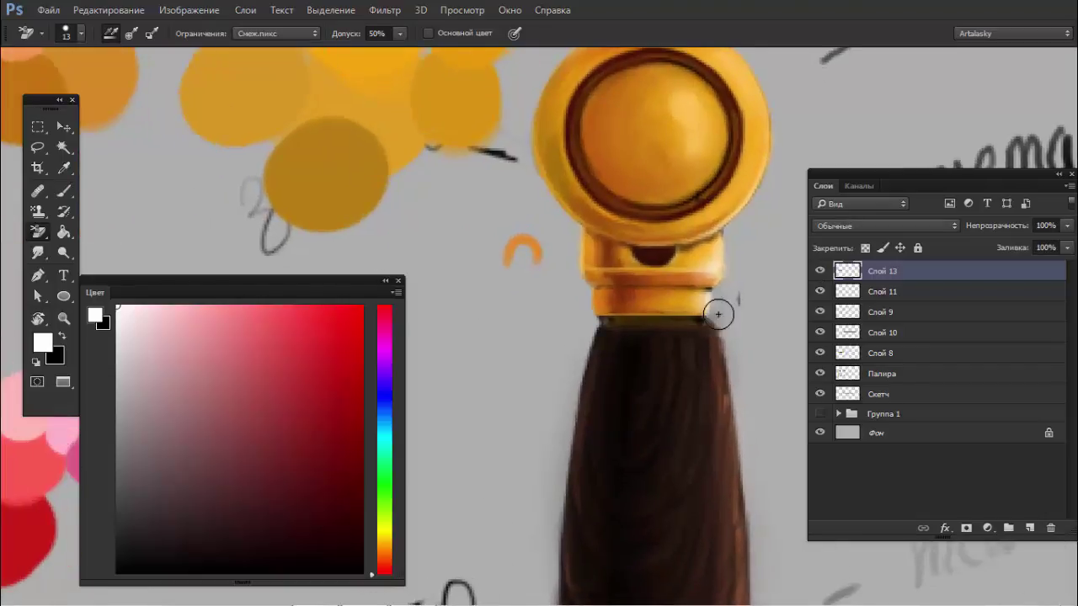
click(819, 374)
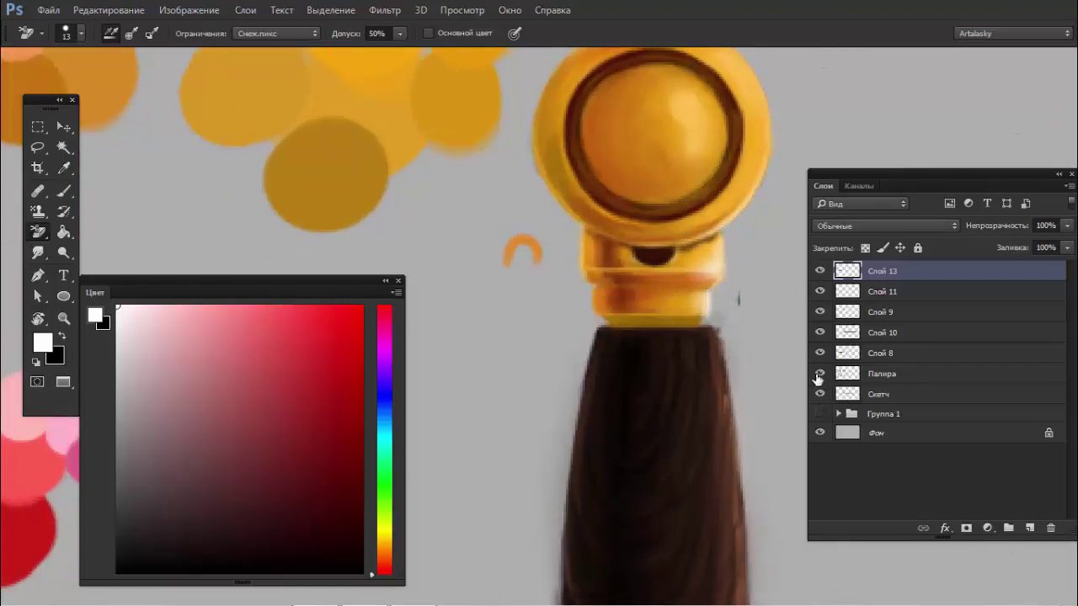
click(819, 270)
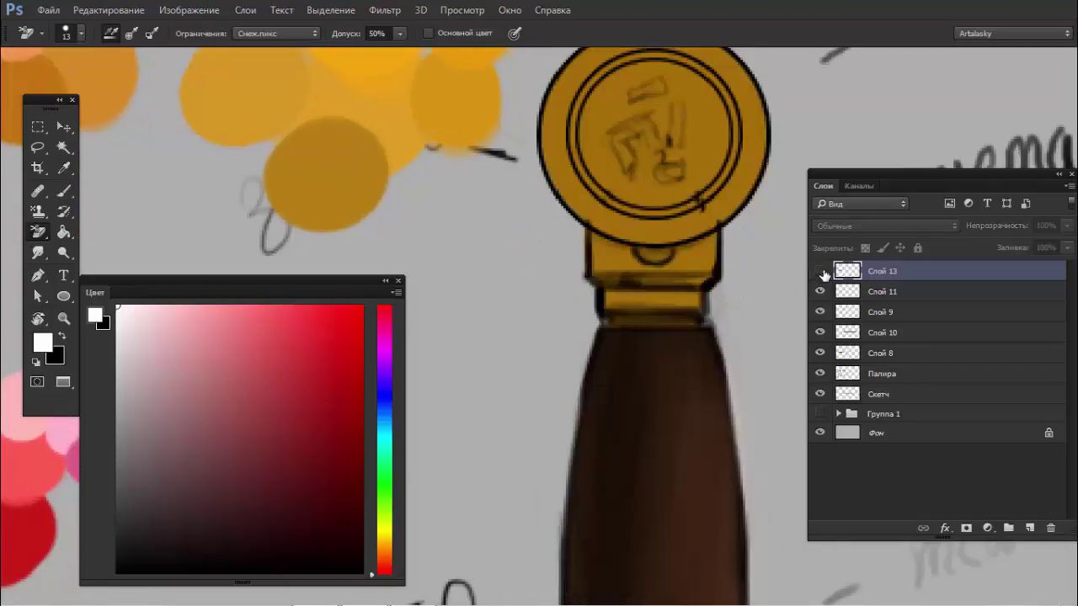
click(821, 271)
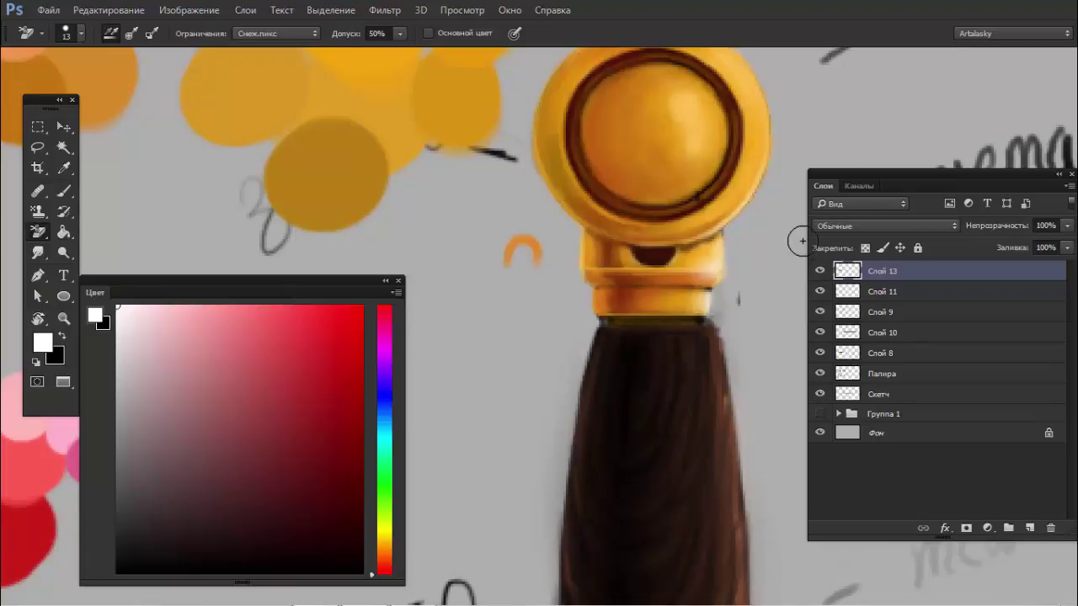
scroll(647, 278, up, 1)
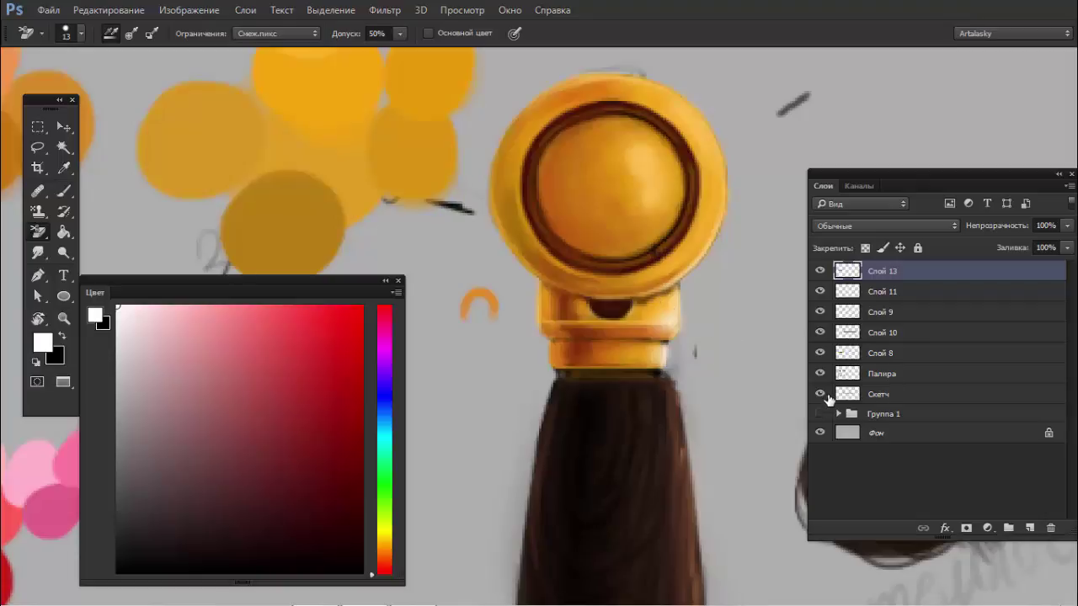
- Hide the Скетч layer and draw a rectangular selection around the pommel
click(822, 394)
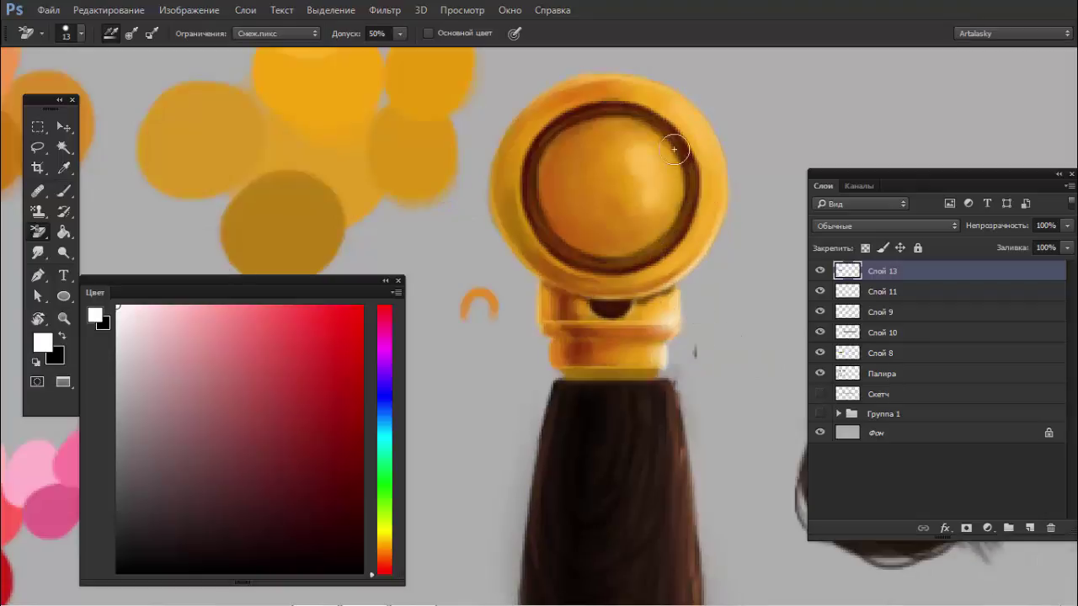
key(m)
drag(764, 70, 475, 370)
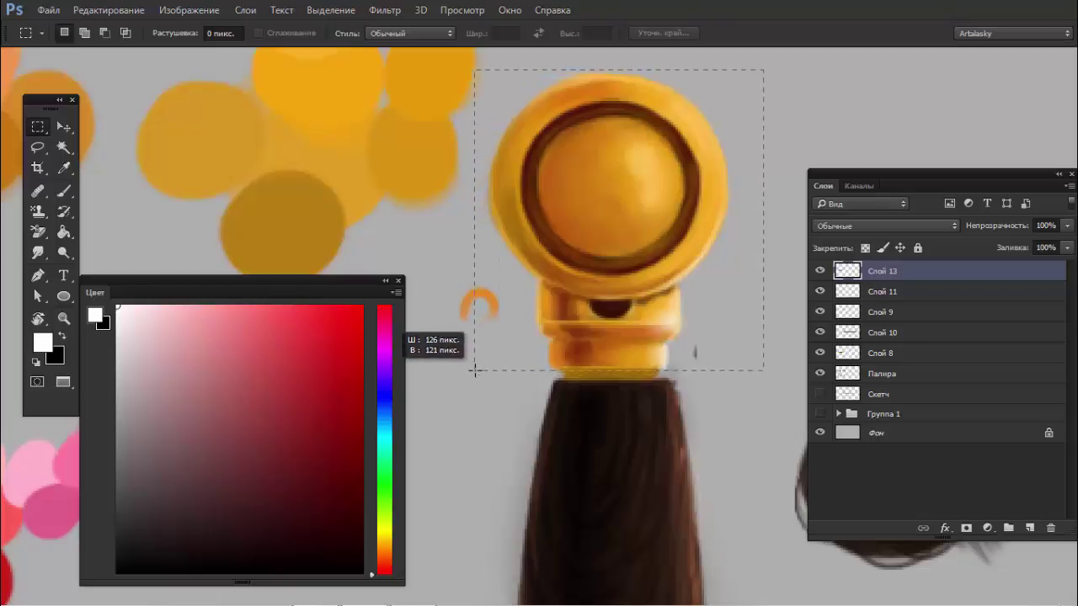
- Nudge the pommel on Слой 13 down a couple of pixels onto the grip
key(ctrl+Down)
key(ctrl+Down)
key(ctrl+Down)
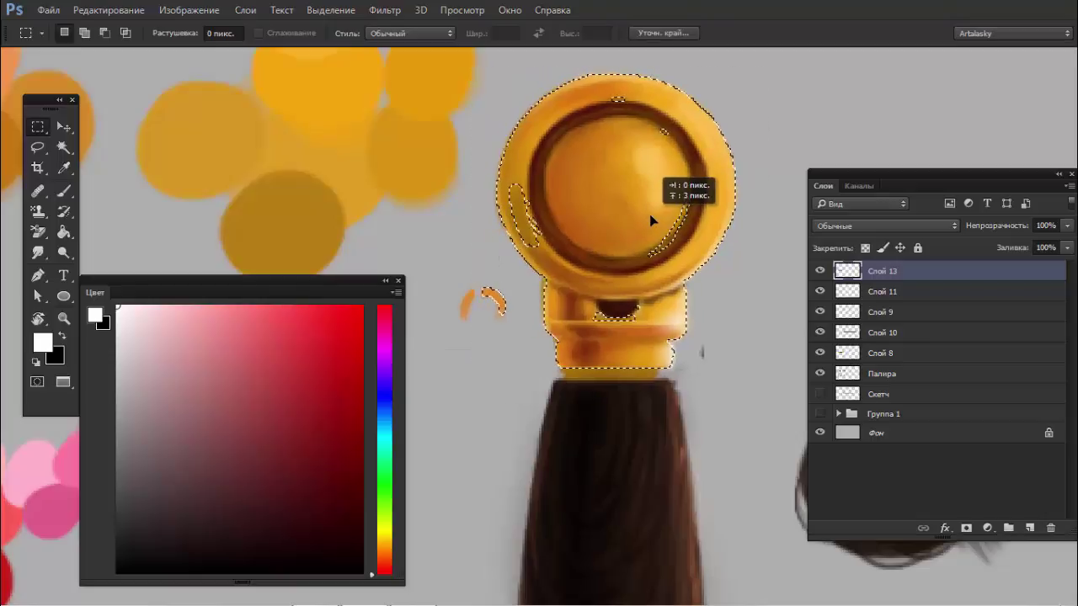
key(ctrl+Down)
key(ctrl+Down)
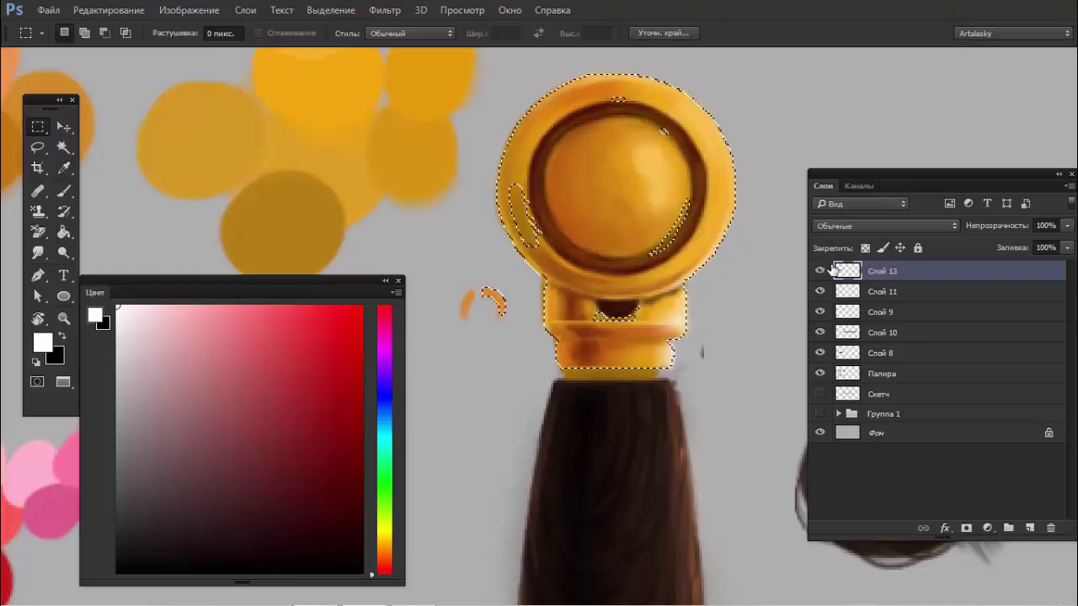
key(ctrl+z)
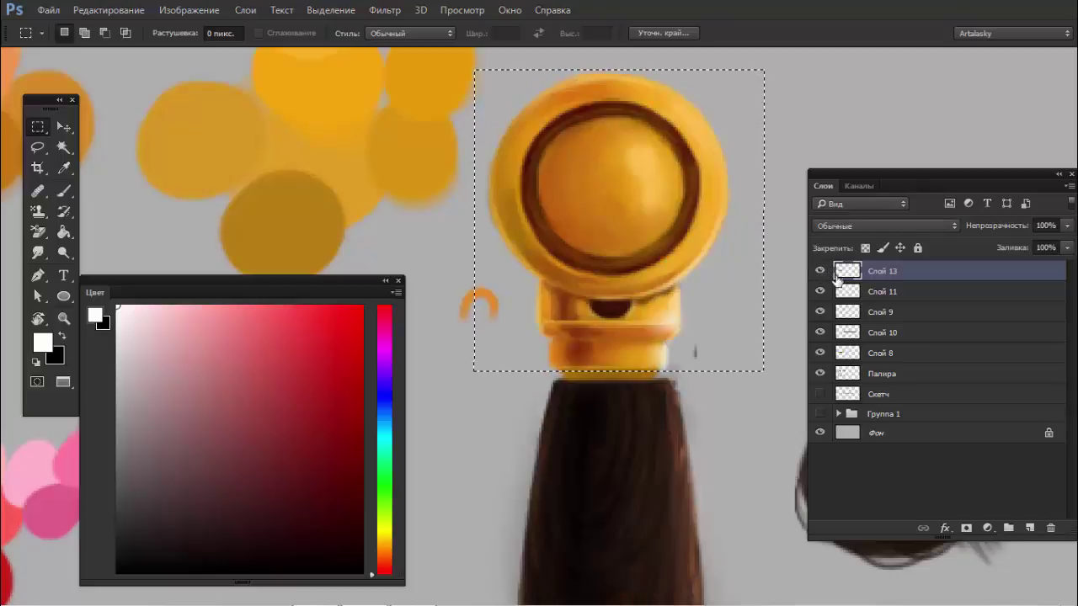
key(ctrl+d)
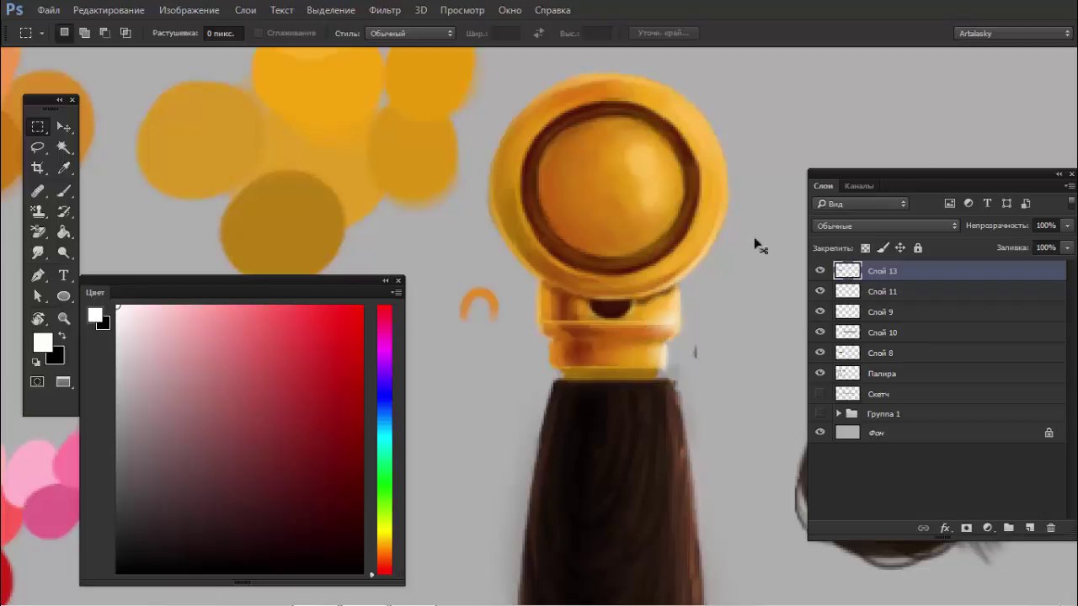
key(ctrl+Down)
key(ctrl+Down)
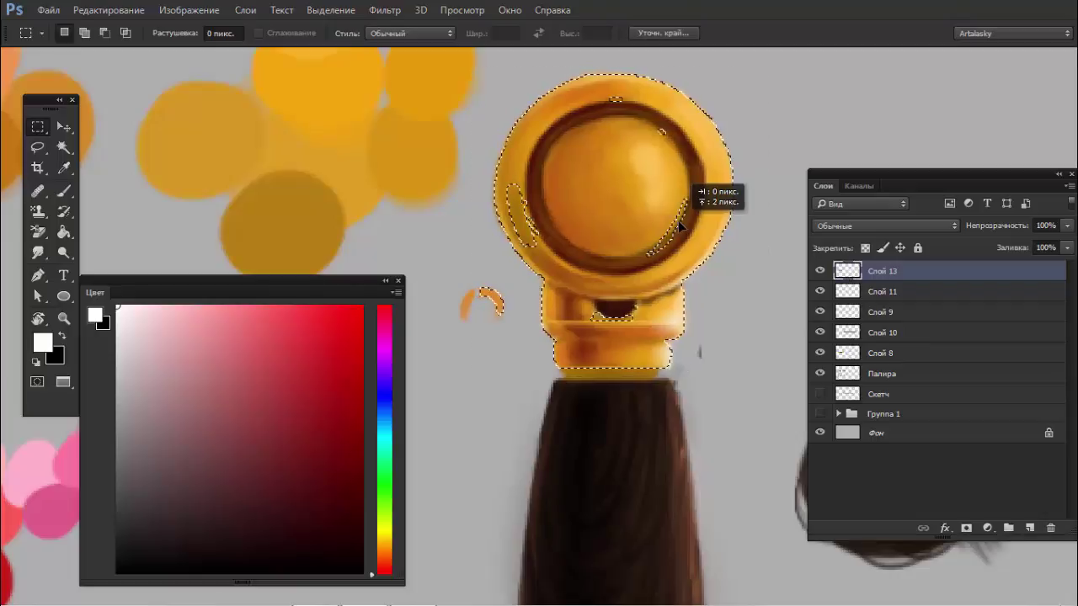
- Select the pommel area on Слой 11, then return to Слой 13 and deselect
click(850, 291)
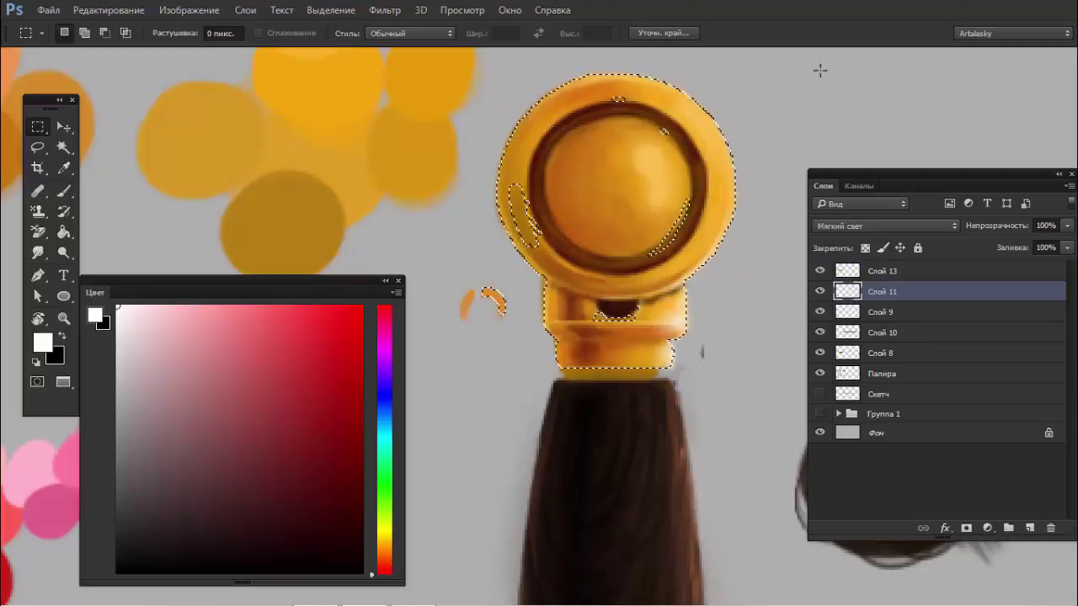
drag(822, 69, 433, 376)
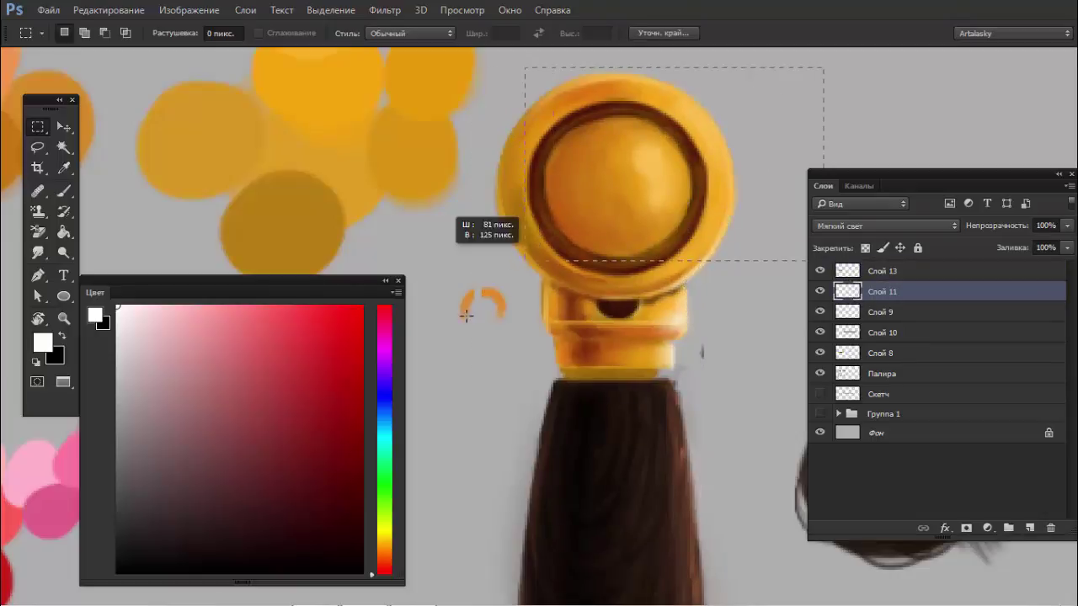
click(849, 319)
ctrl+click(724, 294)
key(ctrl+d)
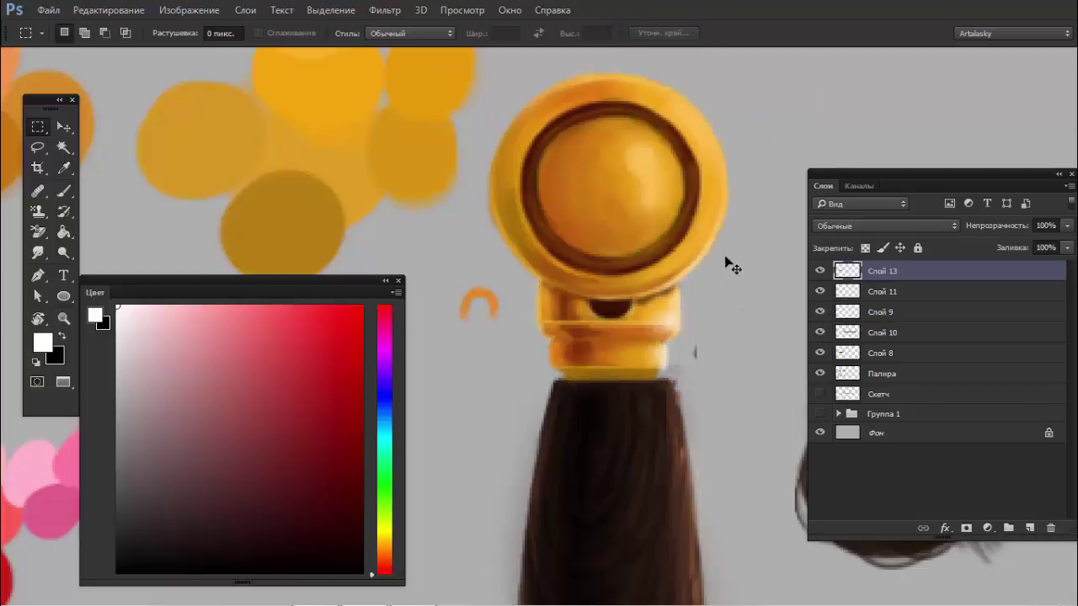
- Reframe the sword, show the Скетч notes, and toggle the handle and blade layers to check
scroll(609, 312, down, 5)
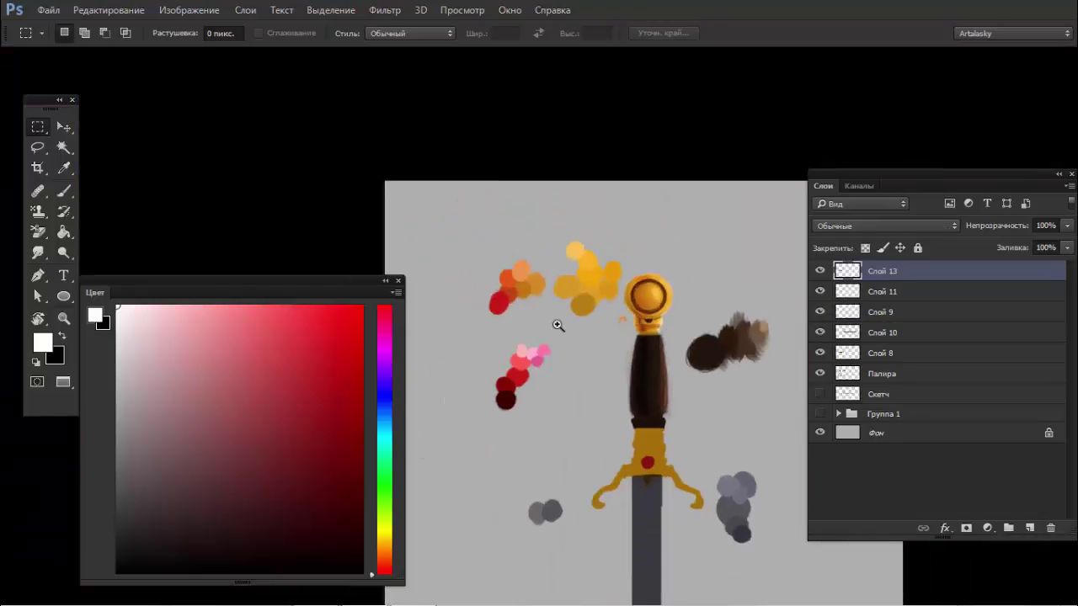
scroll(558, 325, up, 2)
scroll(584, 318, up, 2)
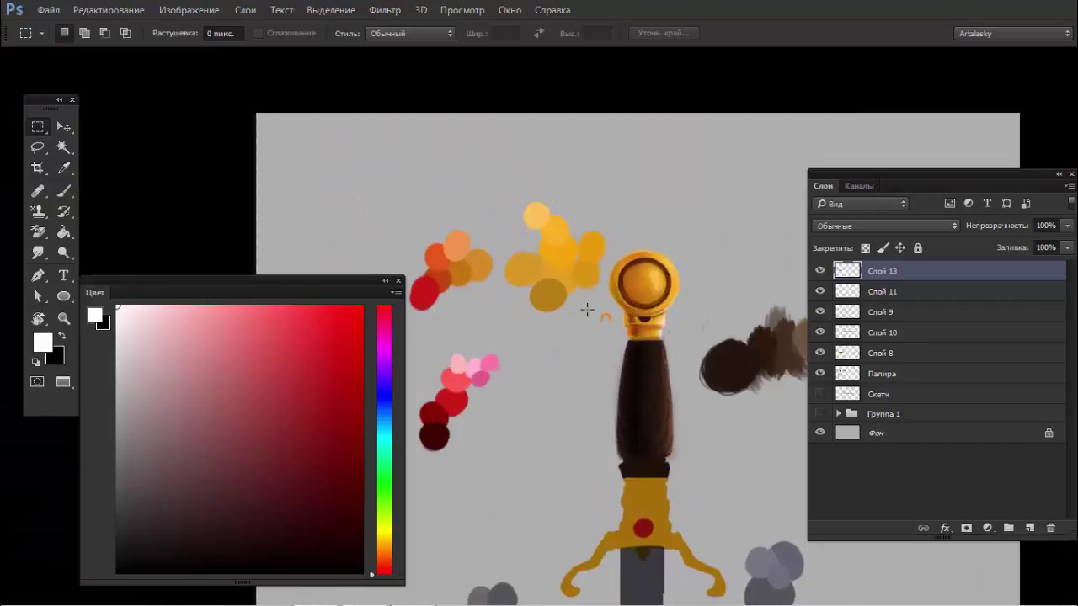
drag(705, 330, 664, 207)
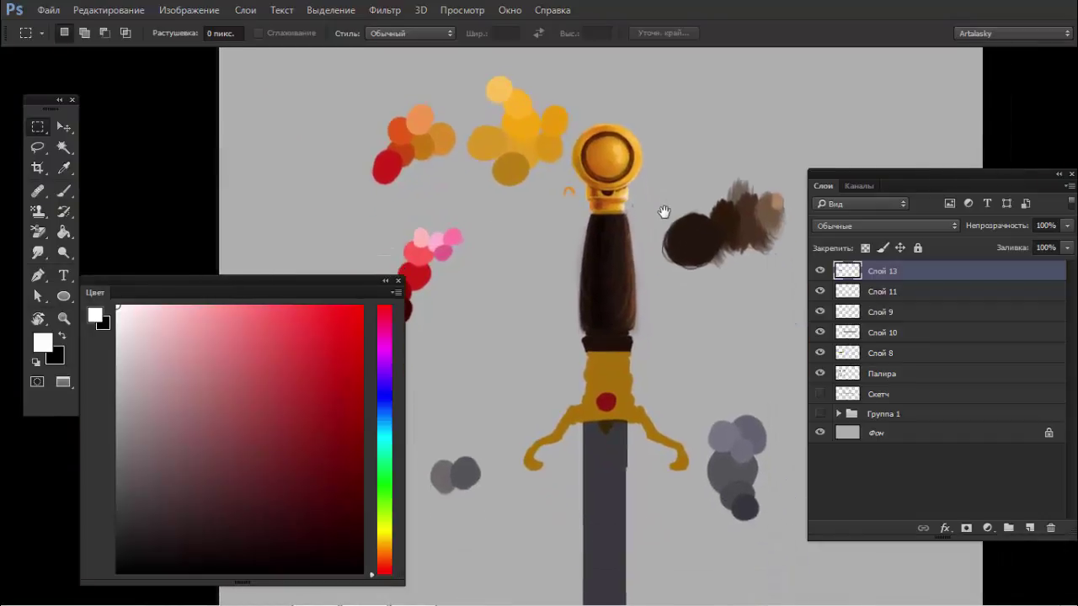
click(819, 411)
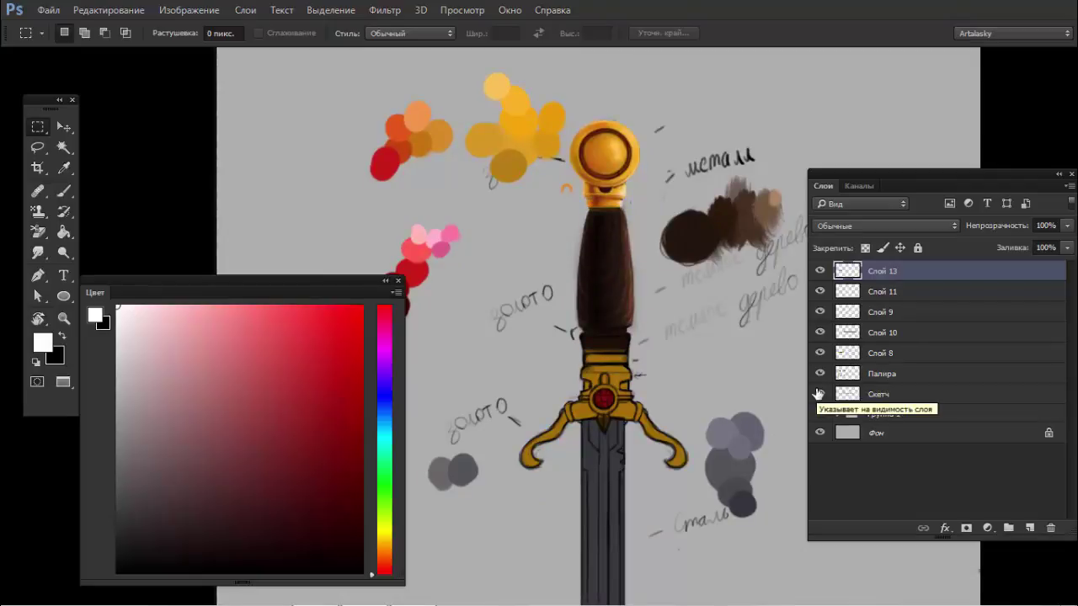
click(819, 271)
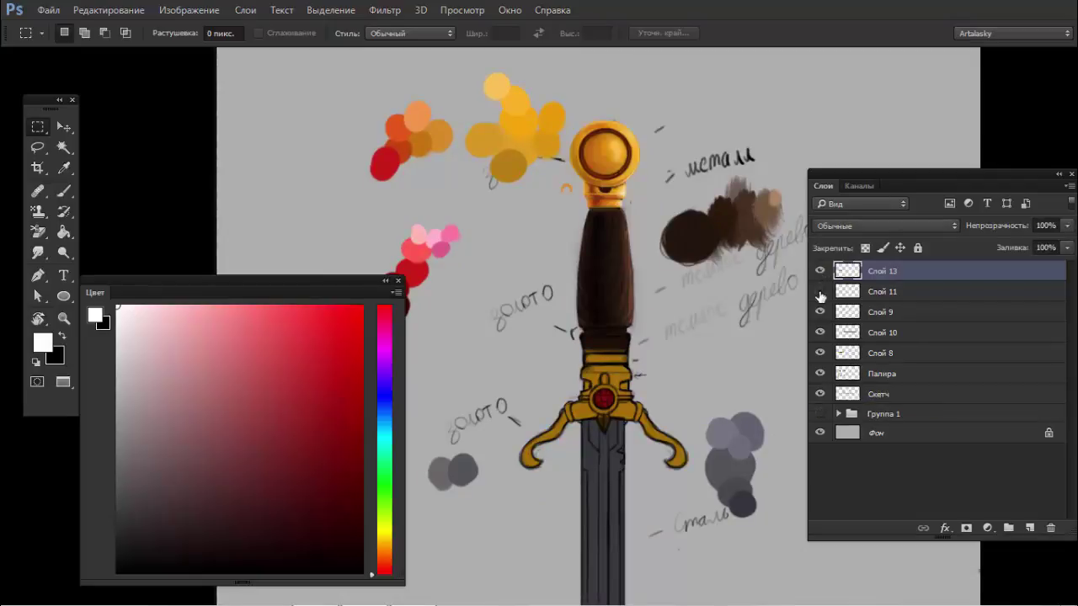
click(819, 333)
- Add the new empty layer Слой 14 above Слой 13
click(1029, 528)
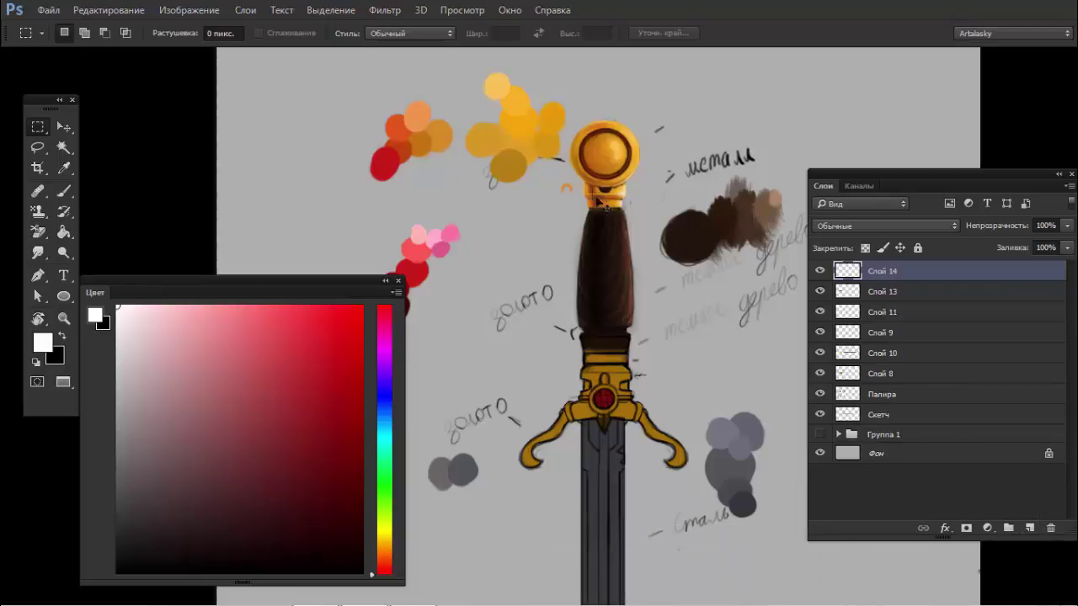
scroll(598, 202, up, 3)
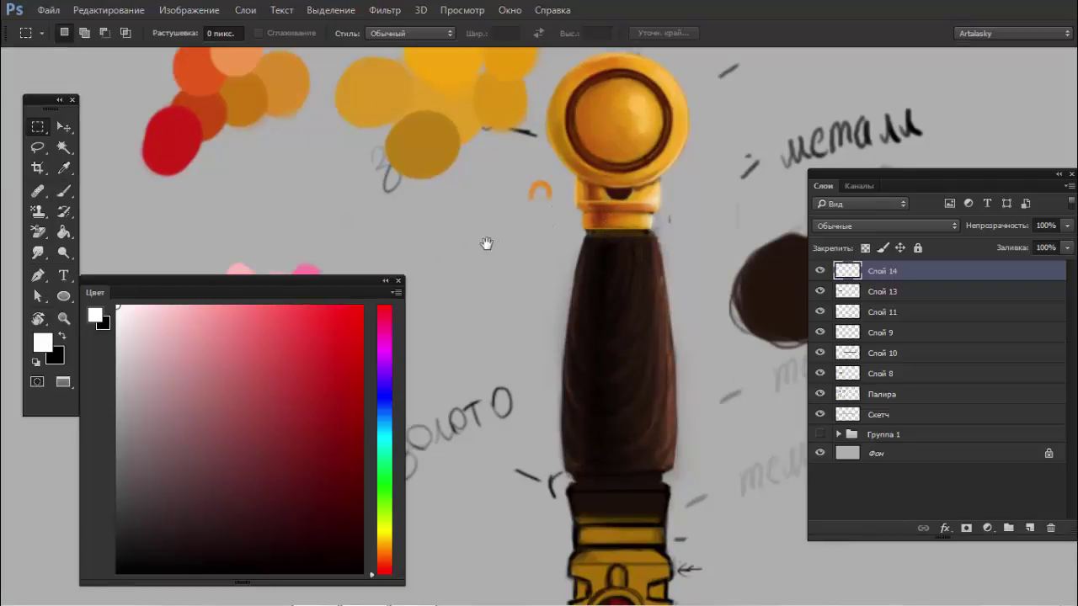
scroll(486, 244, up, 3)
scroll(580, 244, down, 2)
- Set up a 250 px hard round brush with an orange paint colour
drag(484, 233, 572, 269)
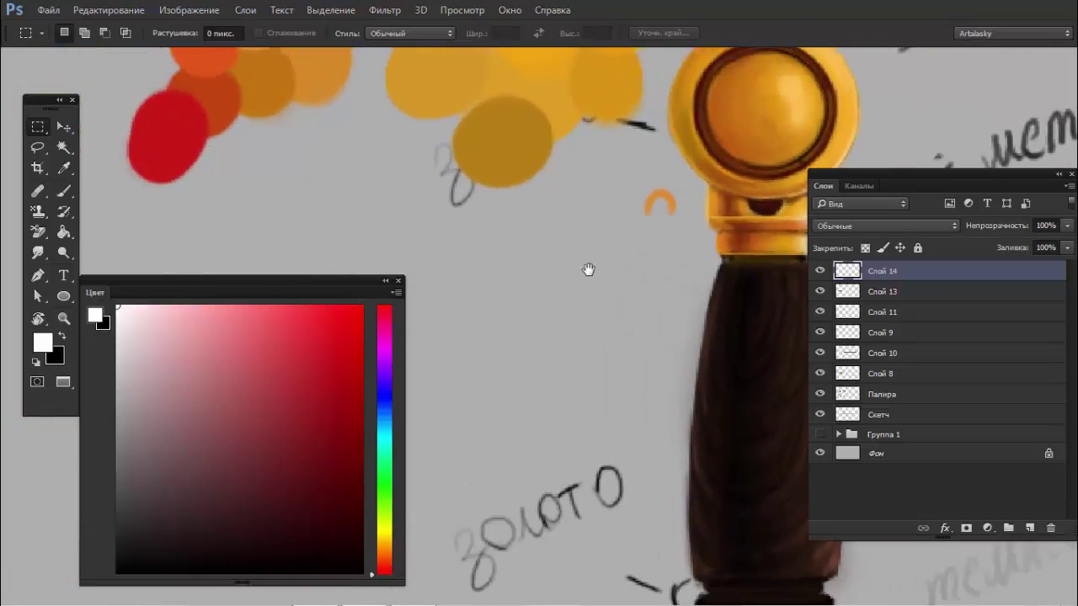
key(b)
right_click(570, 251)
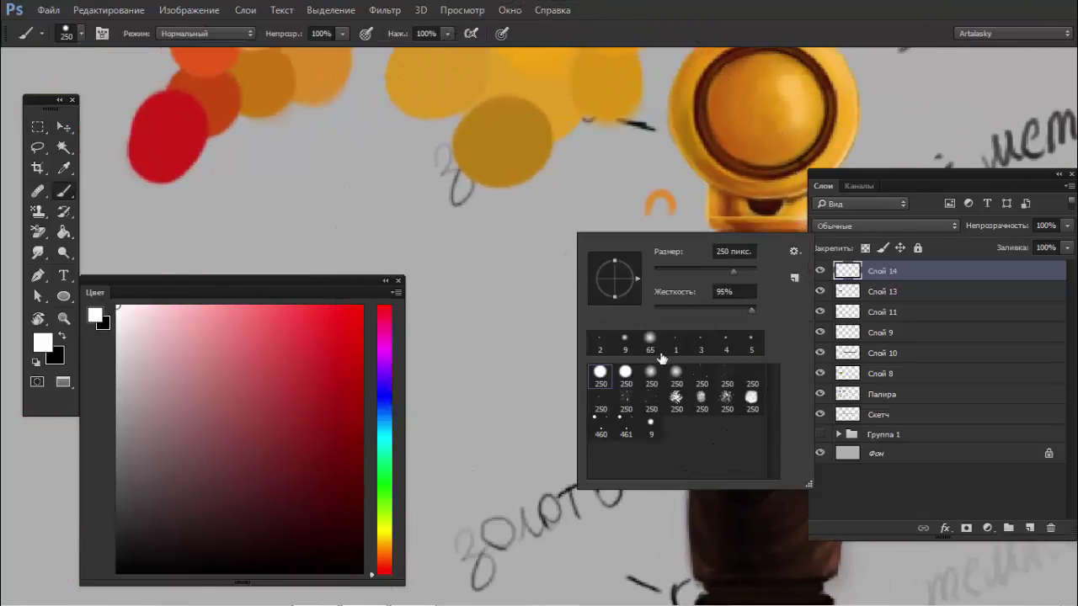
click(649, 430)
click(601, 373)
alt+click(723, 117)
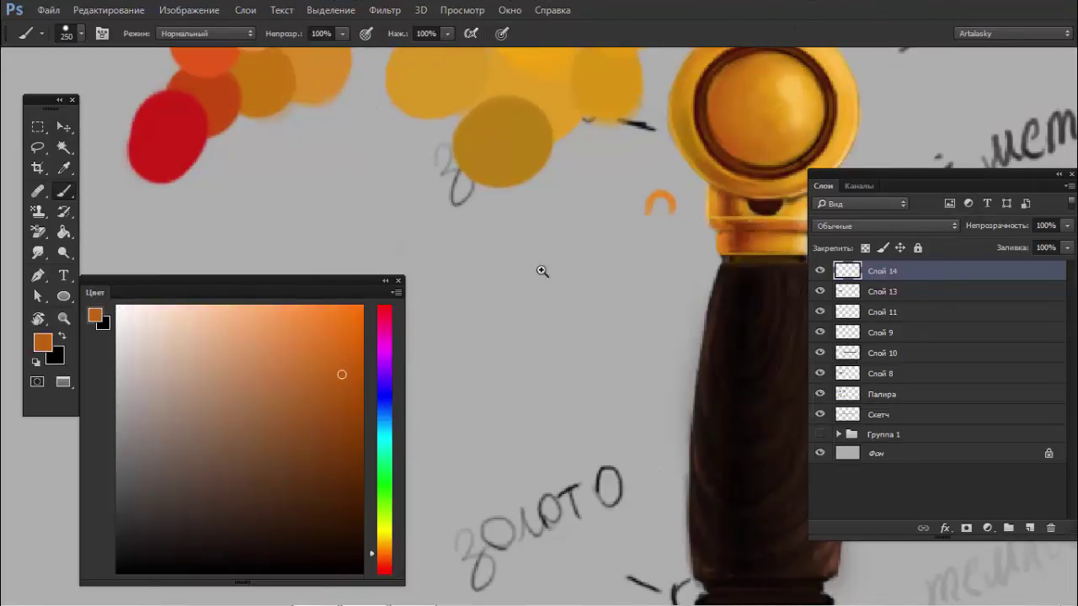
drag(541, 270, 648, 348)
- Set the brush to 44 px and paint a tall orange bar left of the swatches
right_click(474, 177)
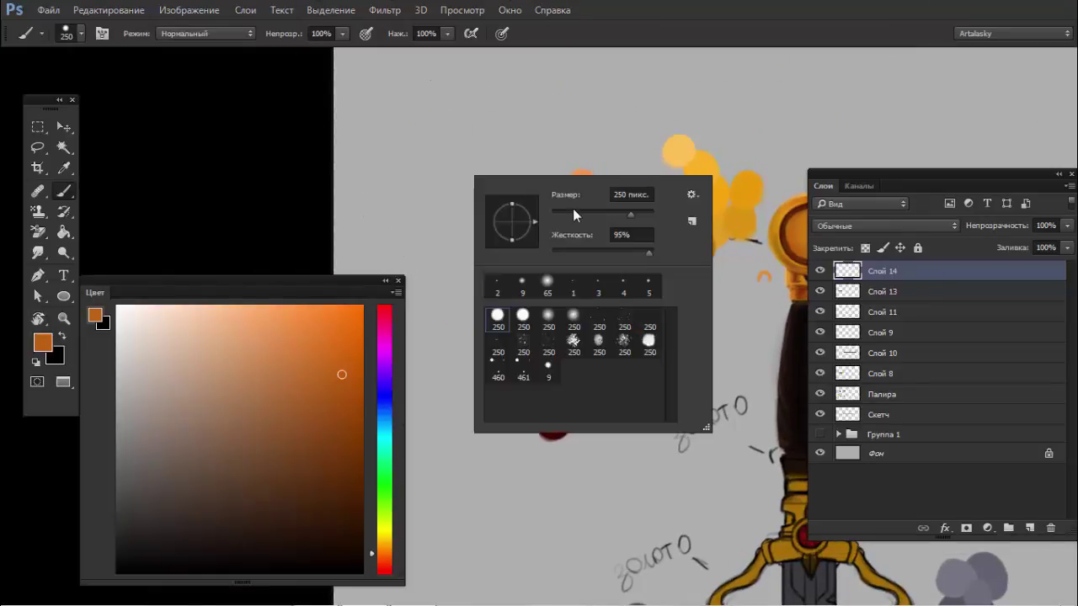
double_click(630, 190)
text(44)
key(Return)
mouse_move(434, 134)
mouse_down()
mouse_move(436, 200)
mouse_move(416, 120)
mouse_move(411, 174)
mouse_move(419, 112)
mouse_move(461, 239)
mouse_up()
- Fill the bar's corners inside a rectangular selection and square its top with a 15 px brush
key(m)
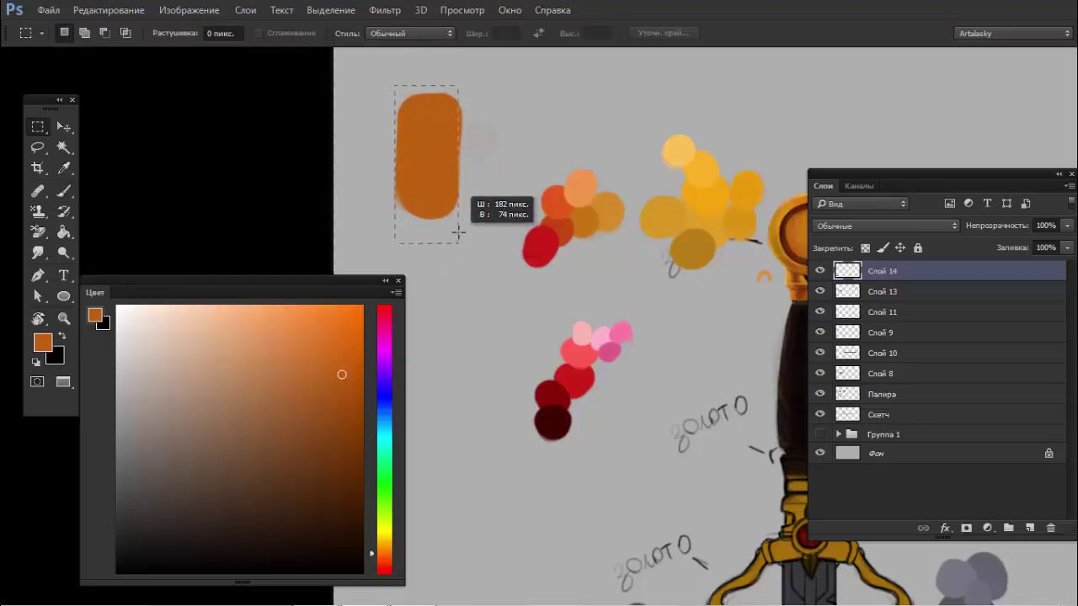
drag(460, 239, 459, 230)
key(b)
mouse_move(431, 110)
mouse_down()
mouse_move(454, 76)
mouse_move(394, 199)
mouse_move(452, 221)
mouse_up()
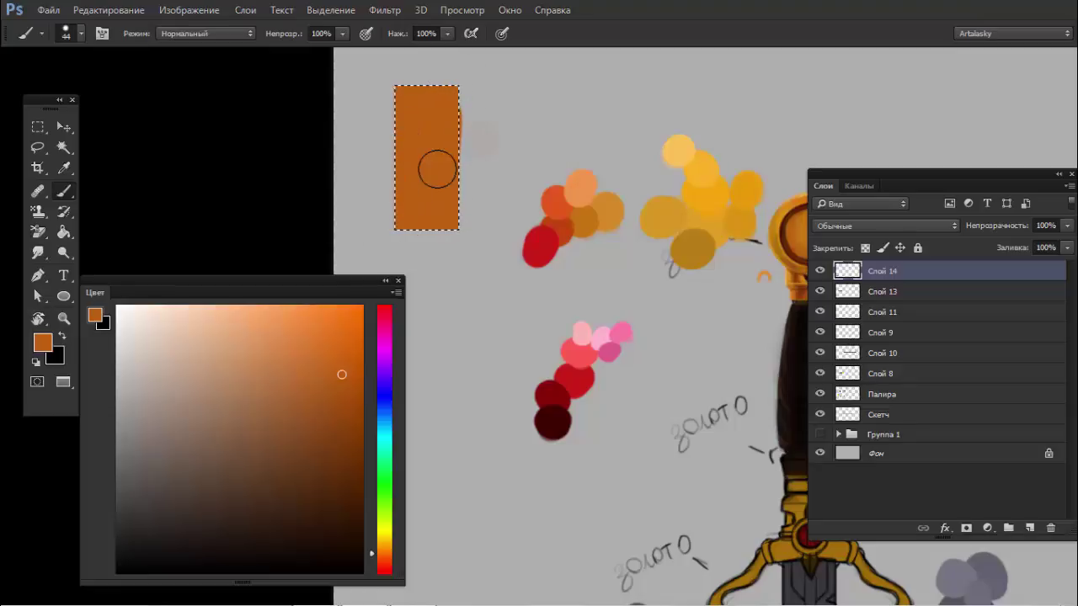
key(ctrl+d)
key(bracketleft)
key(bracketleft)
key(bracketleft)
key(bracketleft)
key(bracketleft)
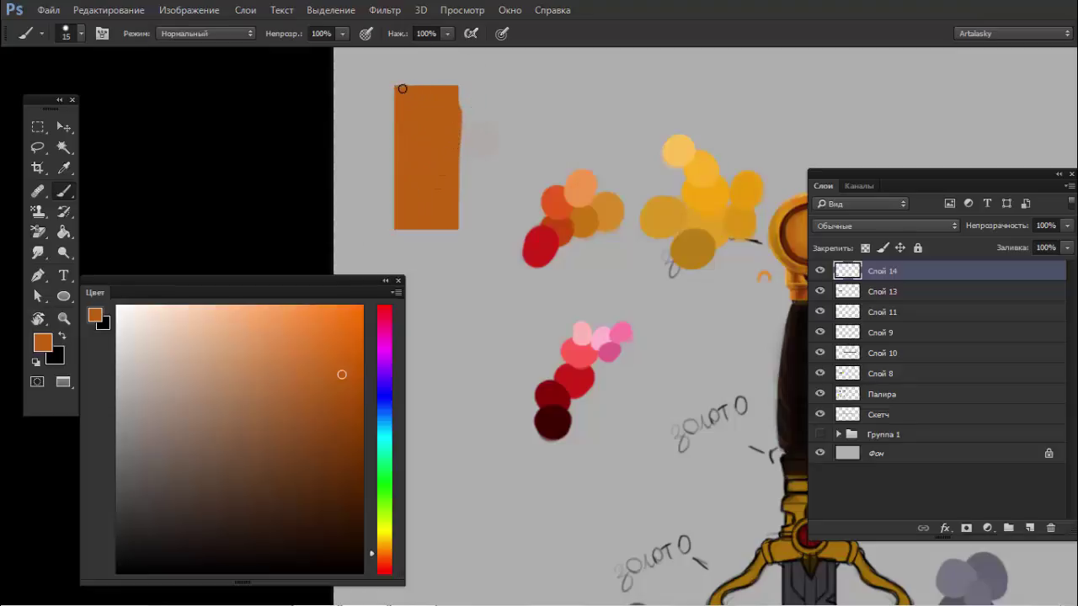
mouse_move(447, 86)
mouse_down()
mouse_move(395, 81)
mouse_move(454, 84)
mouse_up()
- With a 34 px eraser, straighten the orange bar's right edge and round its bottom
key(e)
key(shift+e)
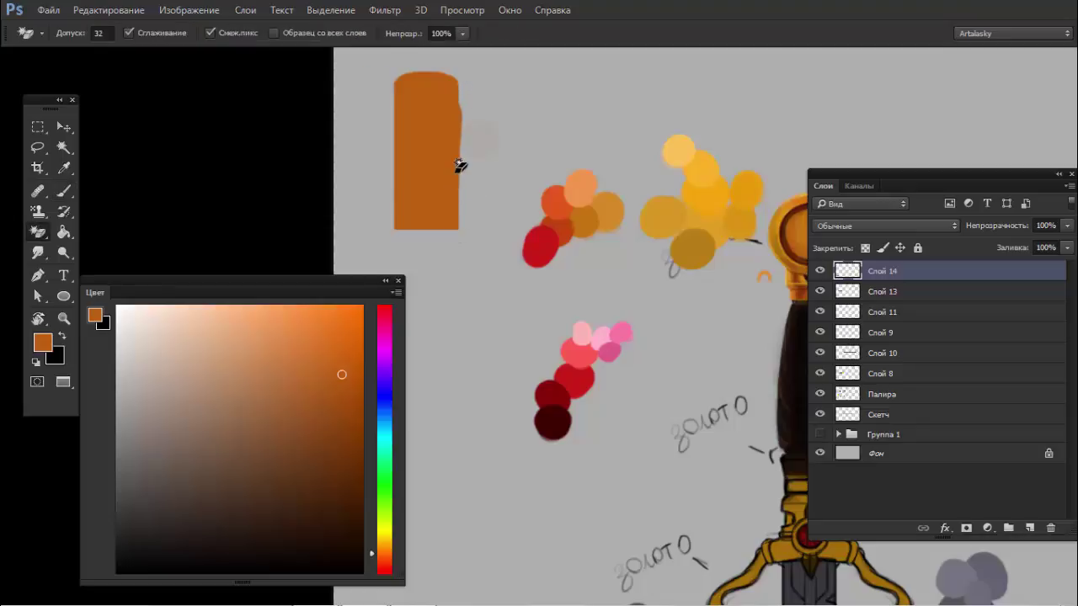
key(shift+e)
scroll(462, 80, up, 1)
drag(462, 91, 464, 262)
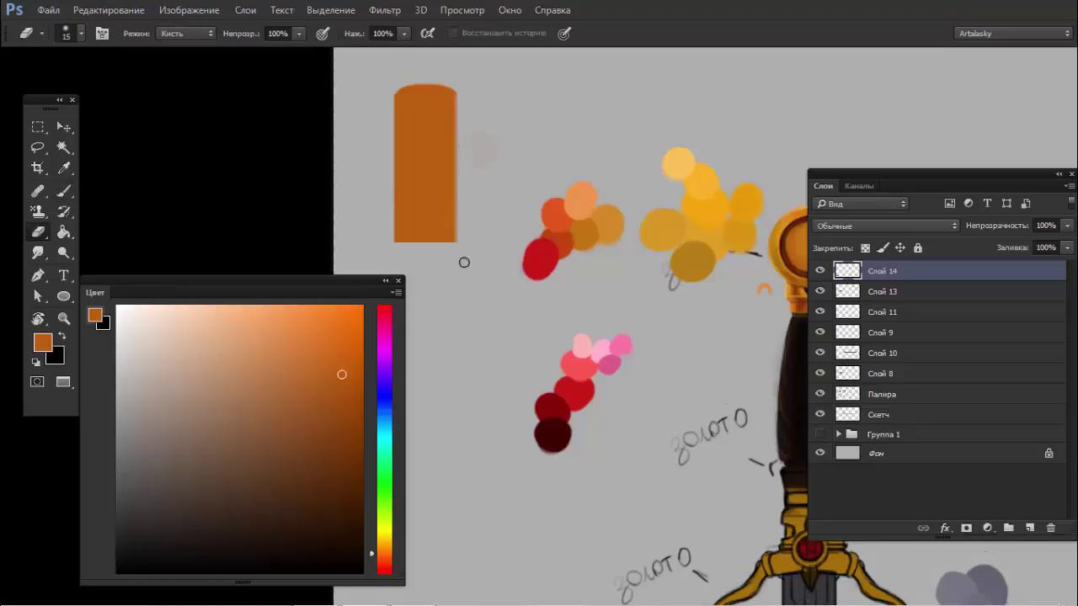
key(ctrl+z)
right_click(484, 173)
drag(560, 189, 574, 190)
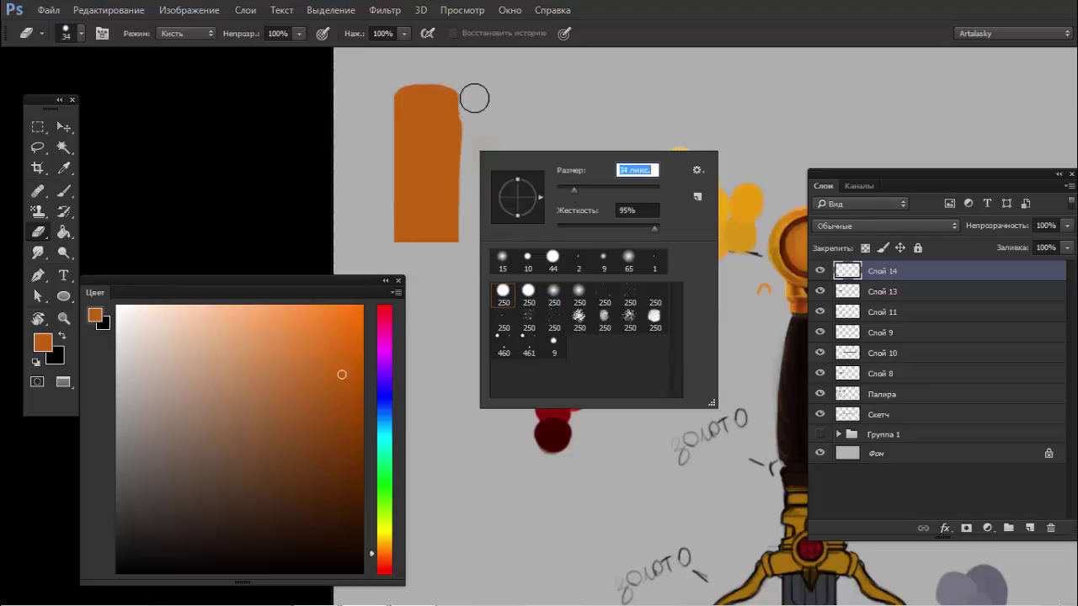
key(Return)
drag(474, 99, 479, 291)
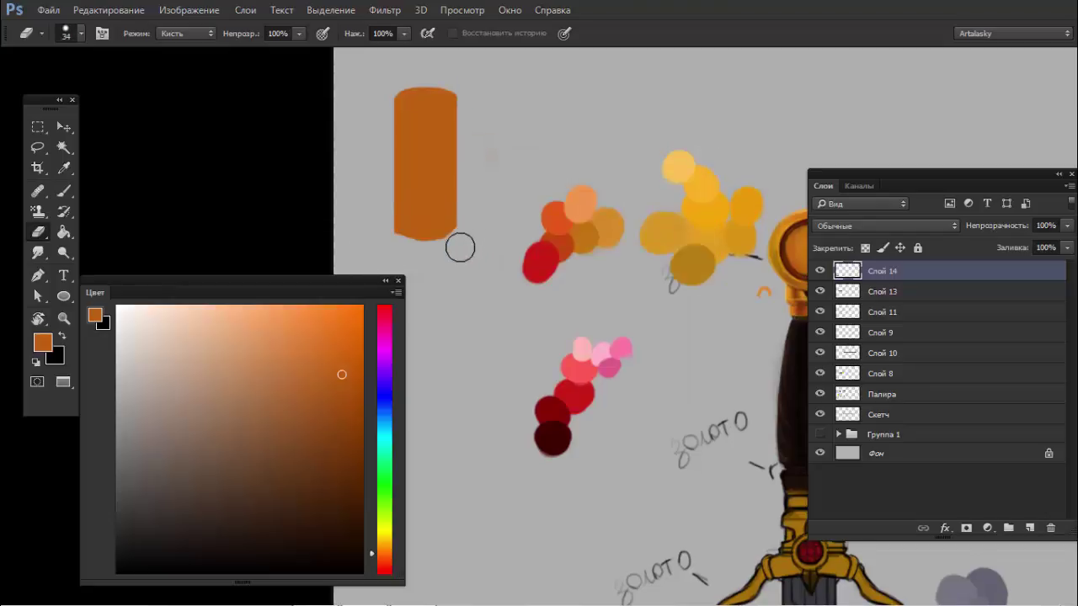
mouse_move(373, 230)
mouse_down()
mouse_move(464, 234)
mouse_move(373, 245)
mouse_move(452, 250)
mouse_move(378, 247)
mouse_move(442, 251)
mouse_up()
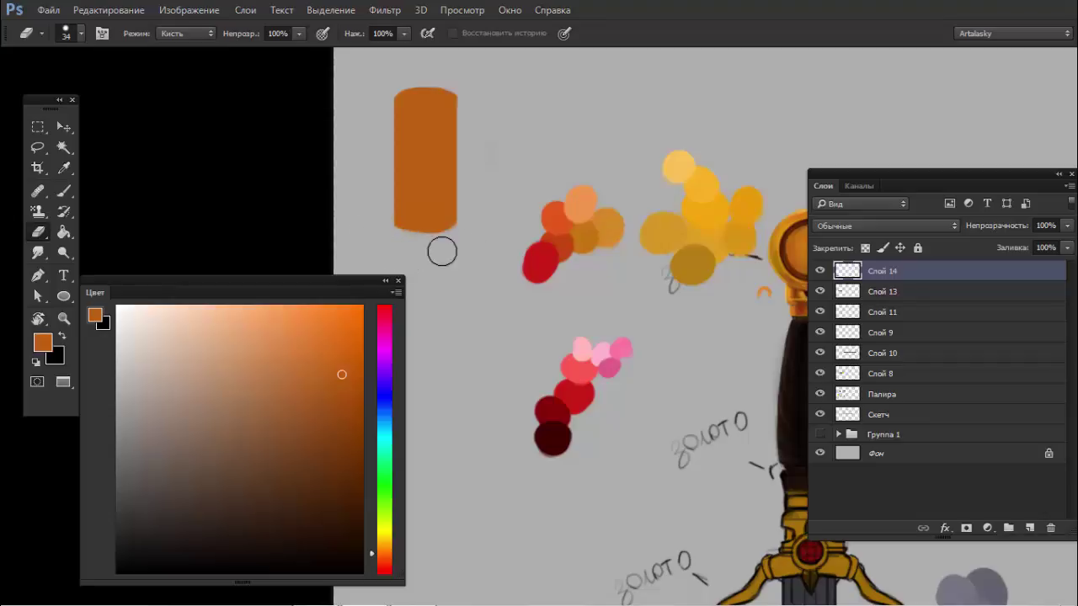
- Paint a lighter yellow-orange top cap on the bar, sampled from the swatches
key(b)
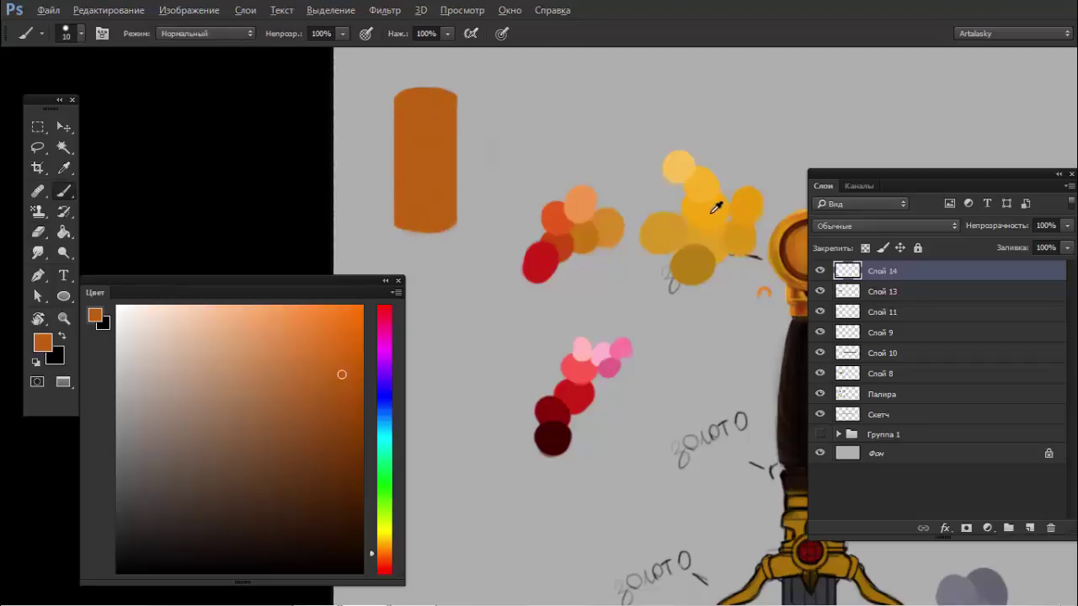
alt+click(707, 184)
drag(402, 94, 440, 99)
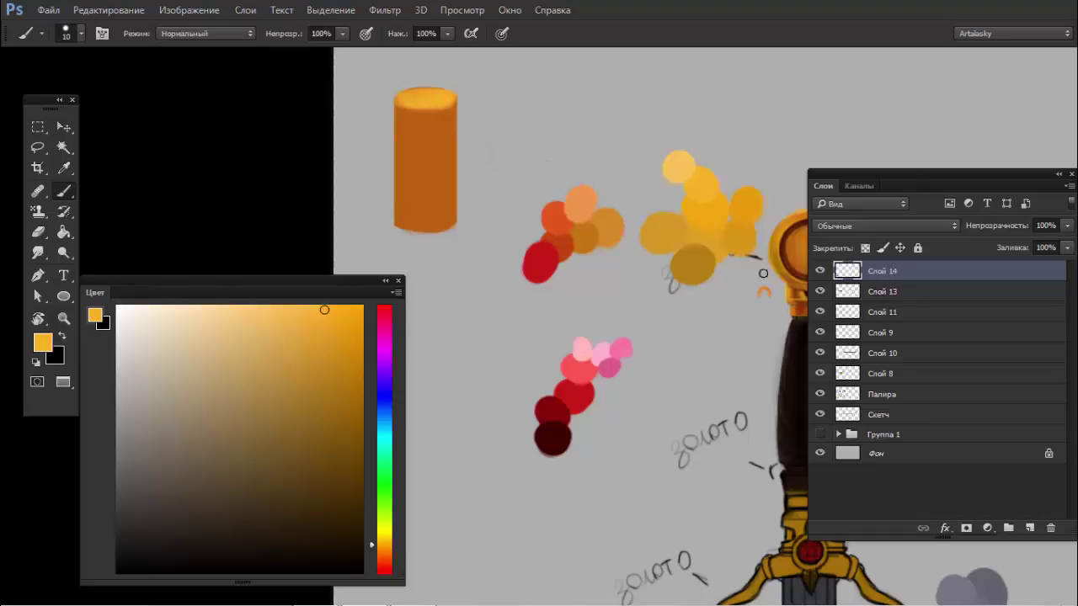
- Load Слой 14's pixels, lock its transparent pixels, then deselect
ctrl+click(848, 274)
click(864, 248)
key(ctrl+d)
- Repaint the cylinder a lighter orange with the 250 px soft round brush
right_click(484, 124)
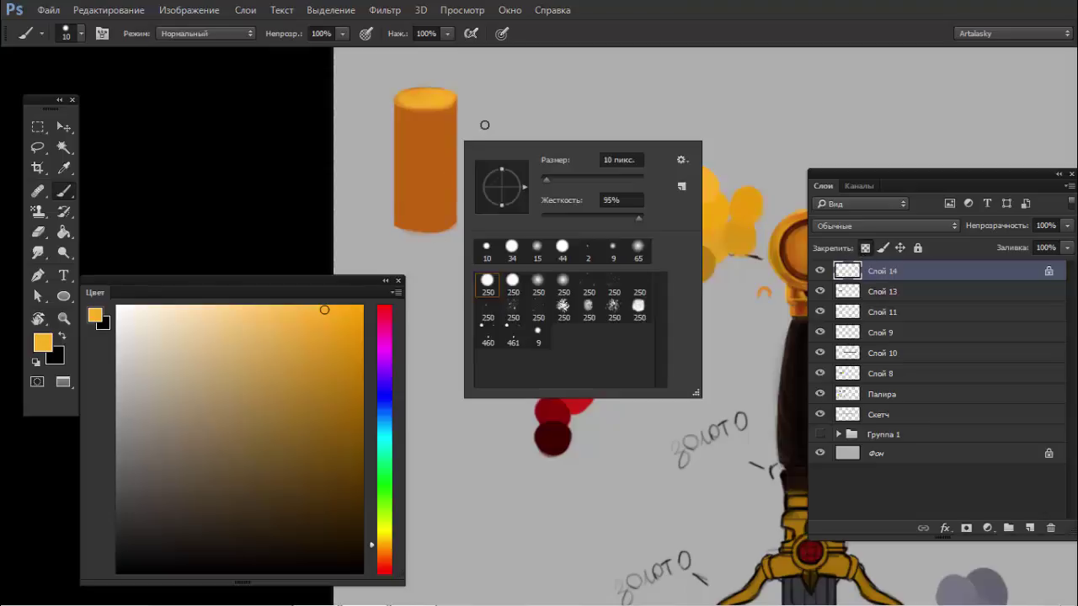
click(493, 101)
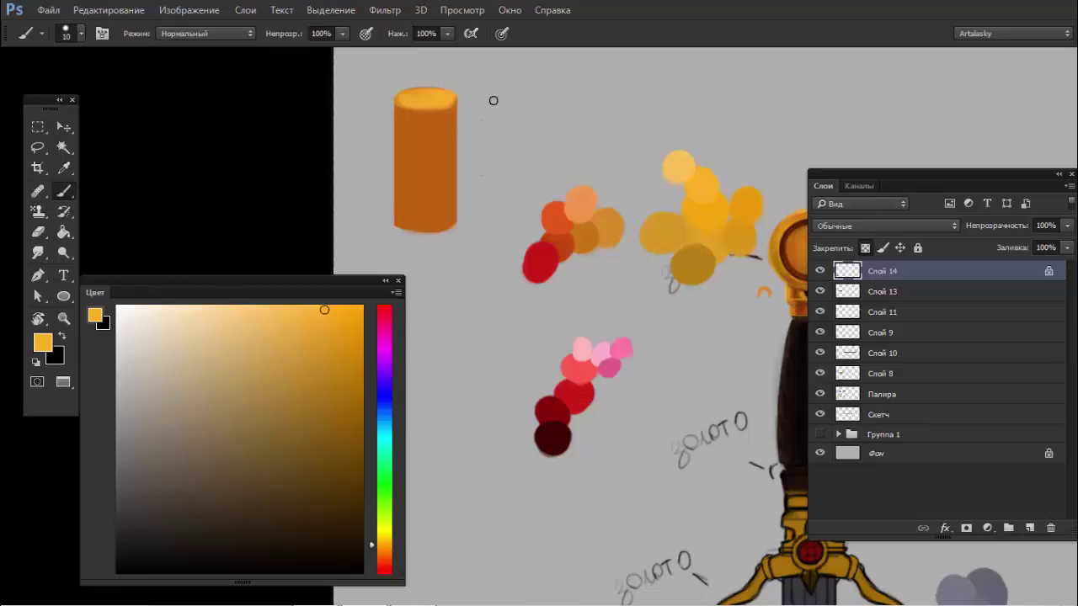
right_click(469, 164)
click(550, 308)
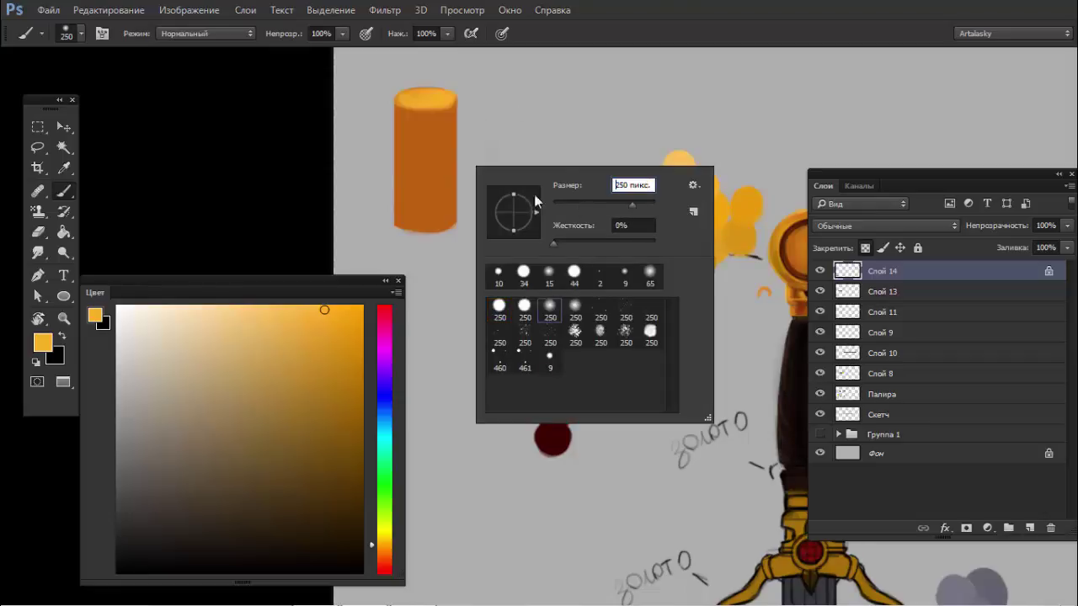
click(430, 139)
drag(433, 217, 433, 108)
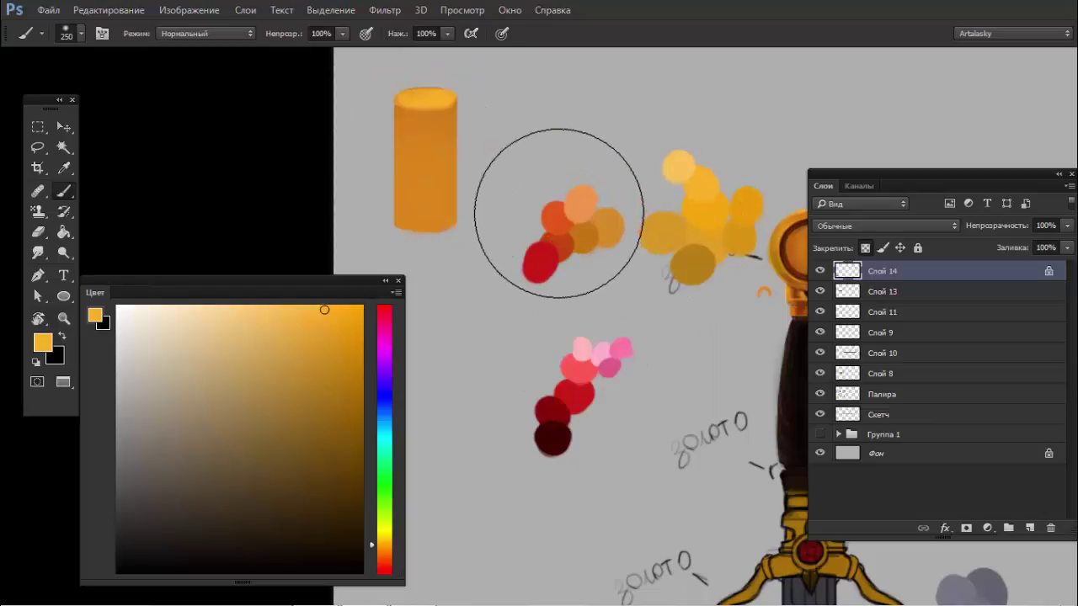
- Set the brush size to 34 px
right_click(514, 159)
double_click(704, 160)
text(34 пикс.)
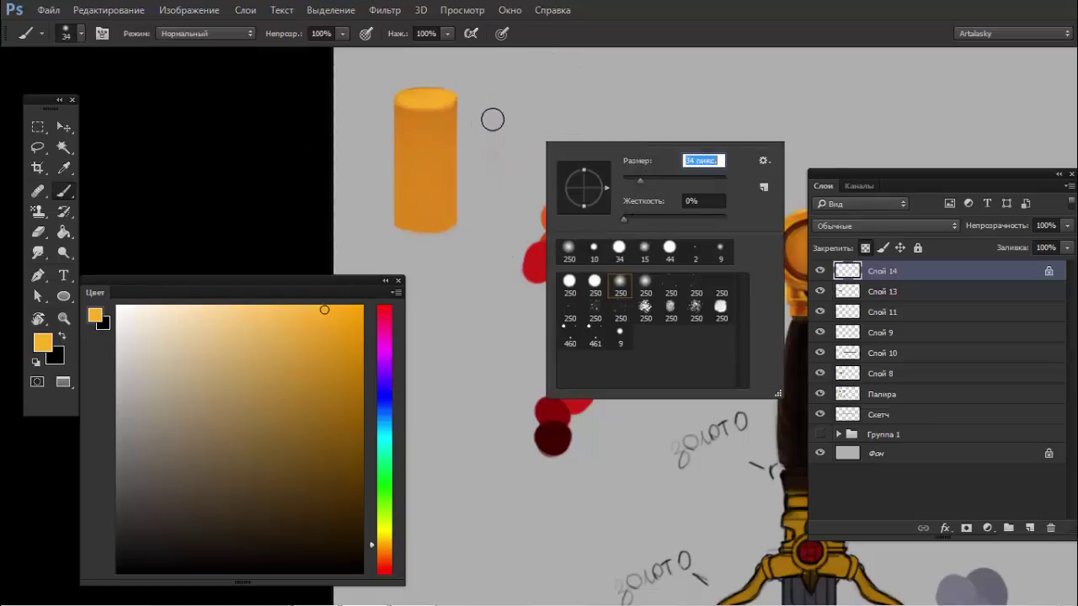
key(Return)
- Try highlight strokes on the cylinder, undo them all, and sample orange-red from the palette
drag(424, 114, 422, 278)
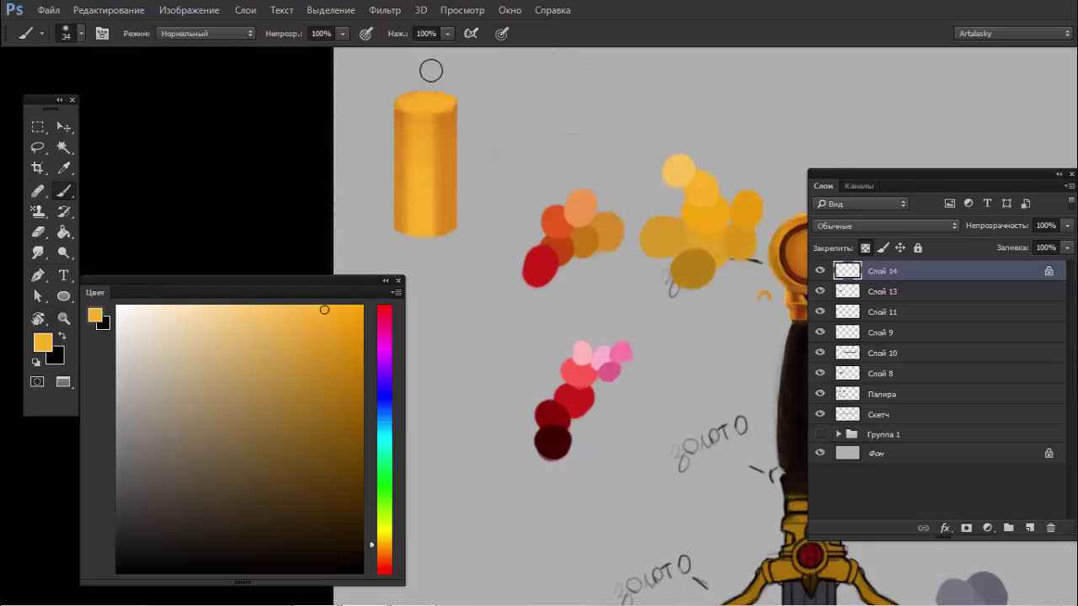
scroll(429, 263, up, 1)
key(ctrl+z)
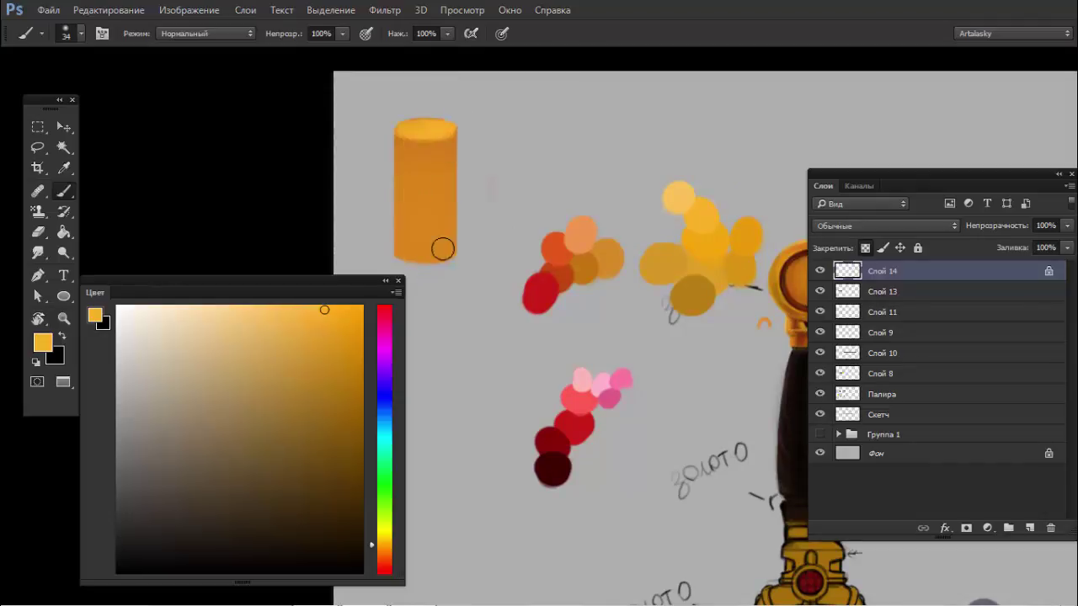
drag(440, 245, 441, 111)
key(ctrl+z)
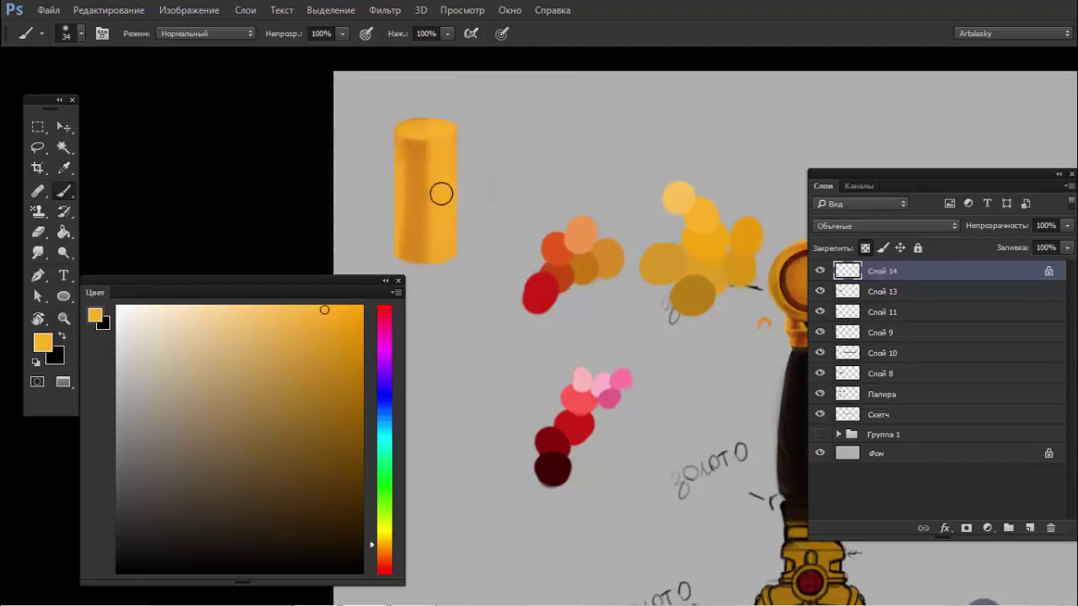
key(ctrl+alt+z)
key(ctrl+alt+z)
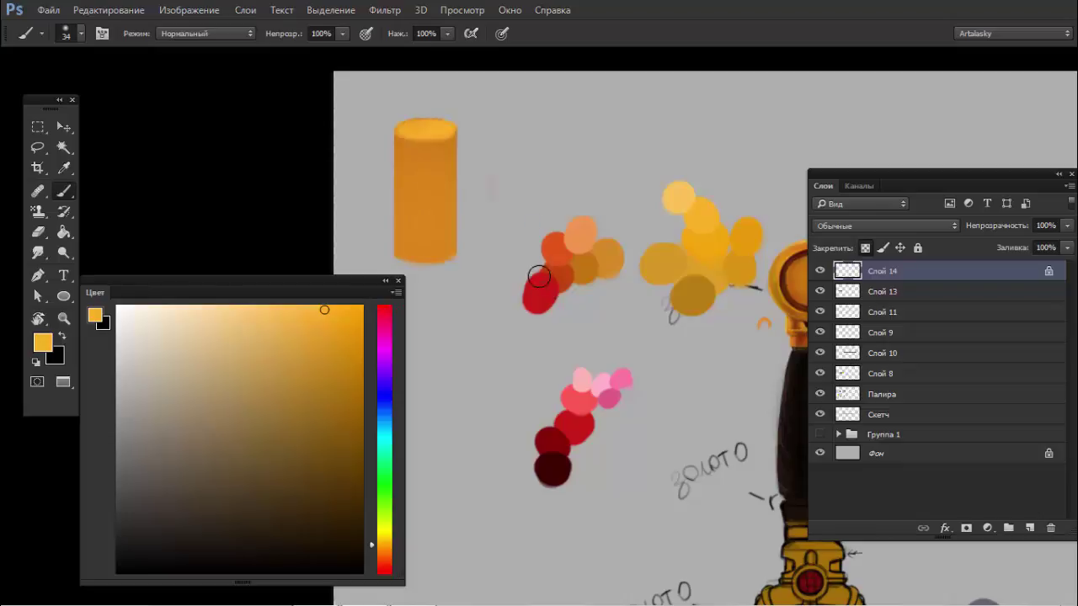
alt+click(544, 293)
alt+click(562, 276)
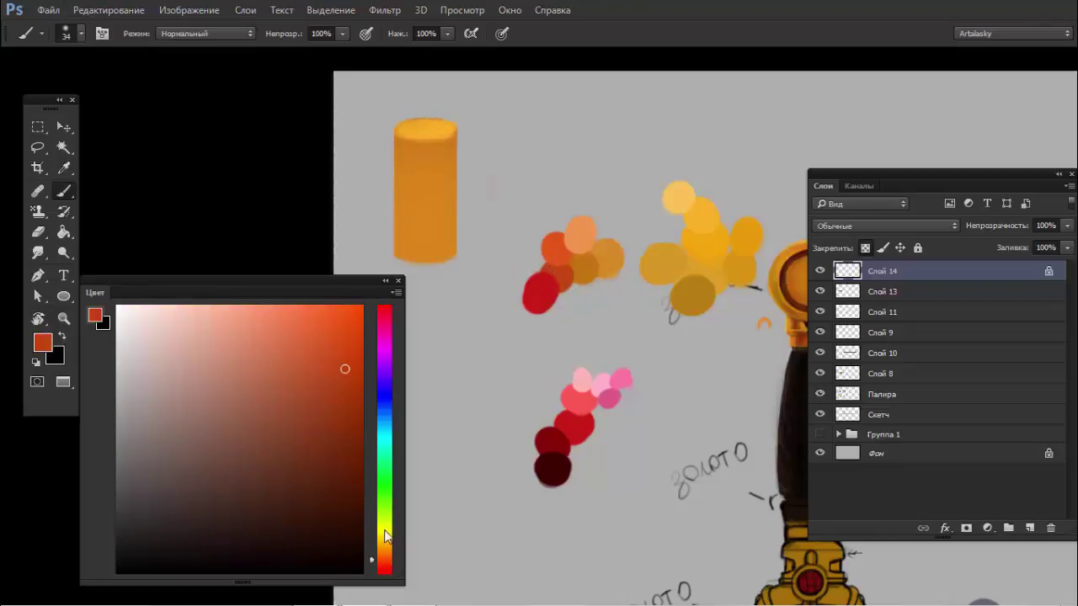
- Paint a dark red vertical stroke down the cylinder
click(386, 569)
click(325, 407)
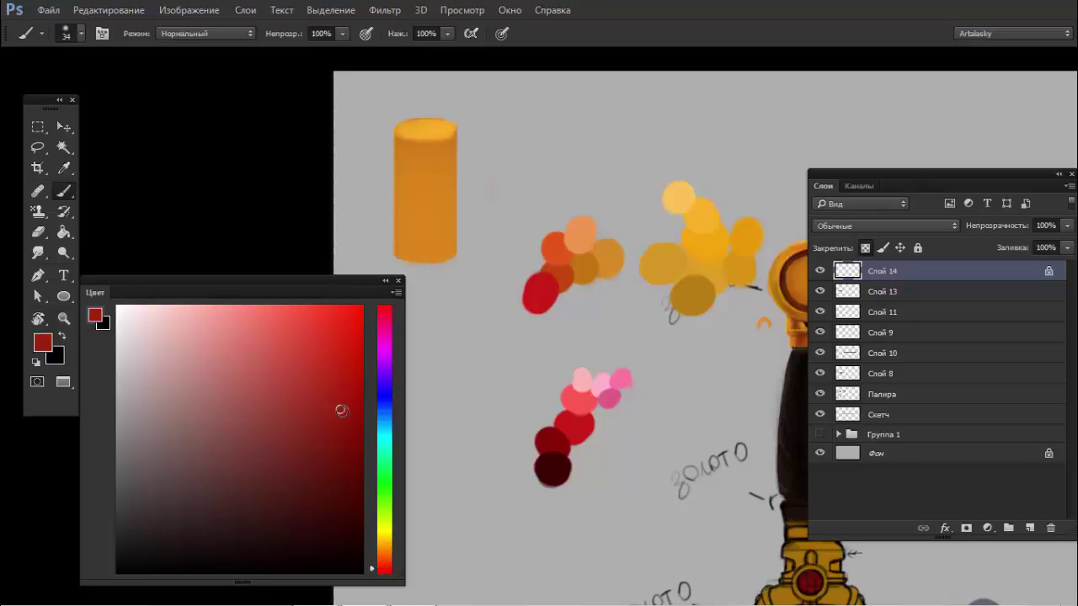
drag(421, 260, 424, 127)
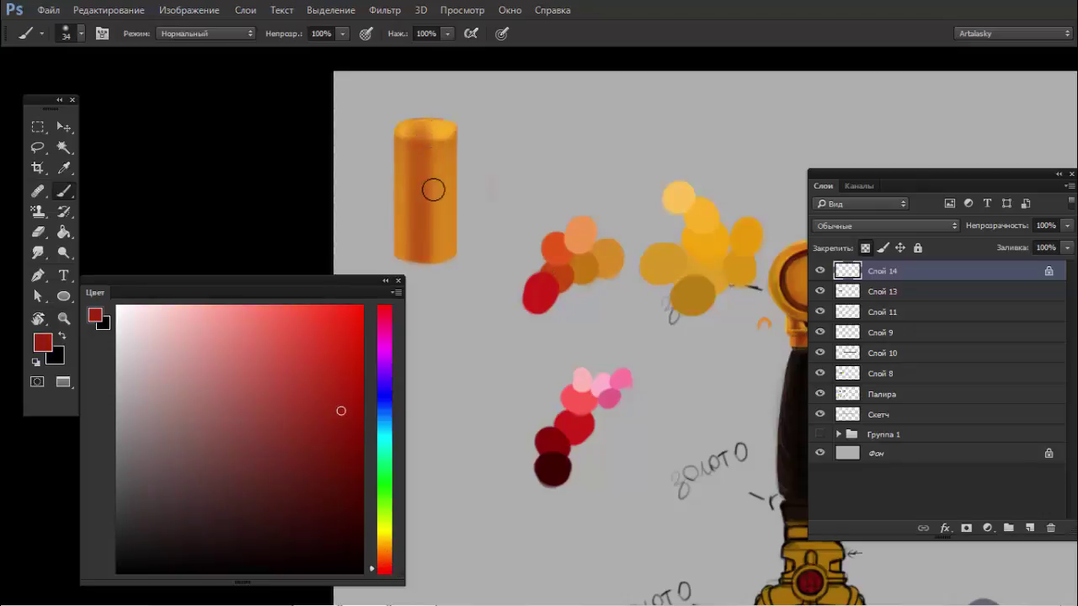
key(ctrl+z)
drag(421, 261, 429, 147)
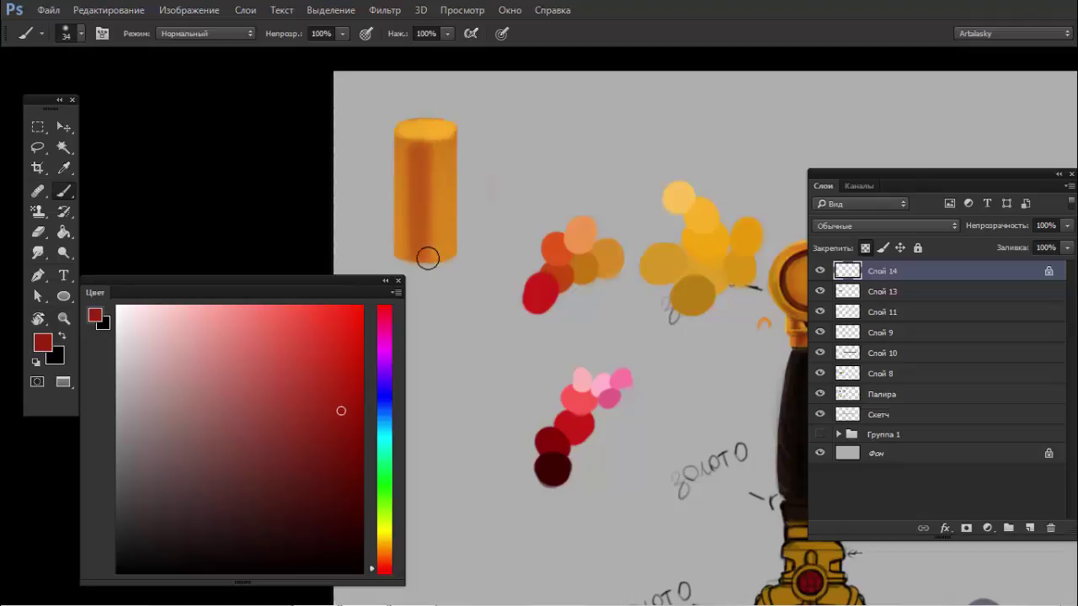
- Try a light orange stroke on the right edge, undo it, and resample dark red
alt+click(684, 201)
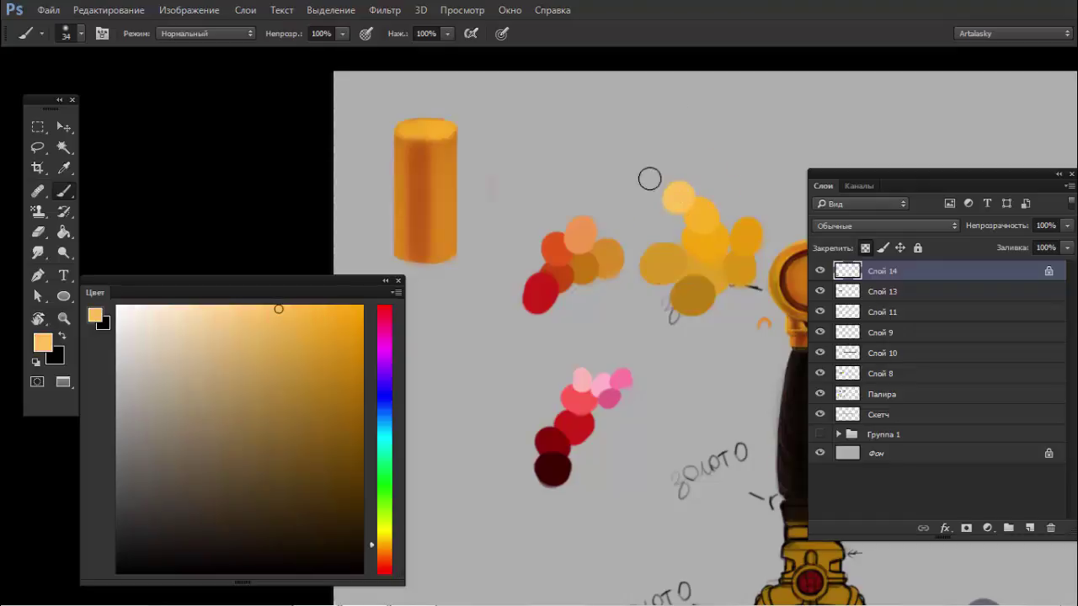
drag(457, 252, 454, 143)
key(ctrl+z)
key(ctrl+z)
key(ctrl+z)
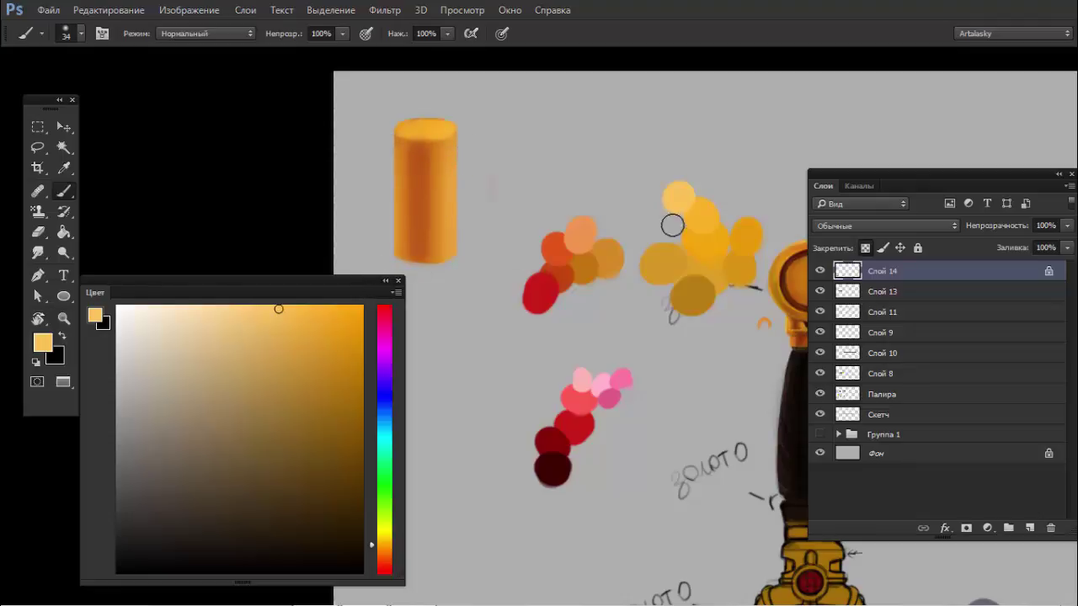
alt+click(702, 213)
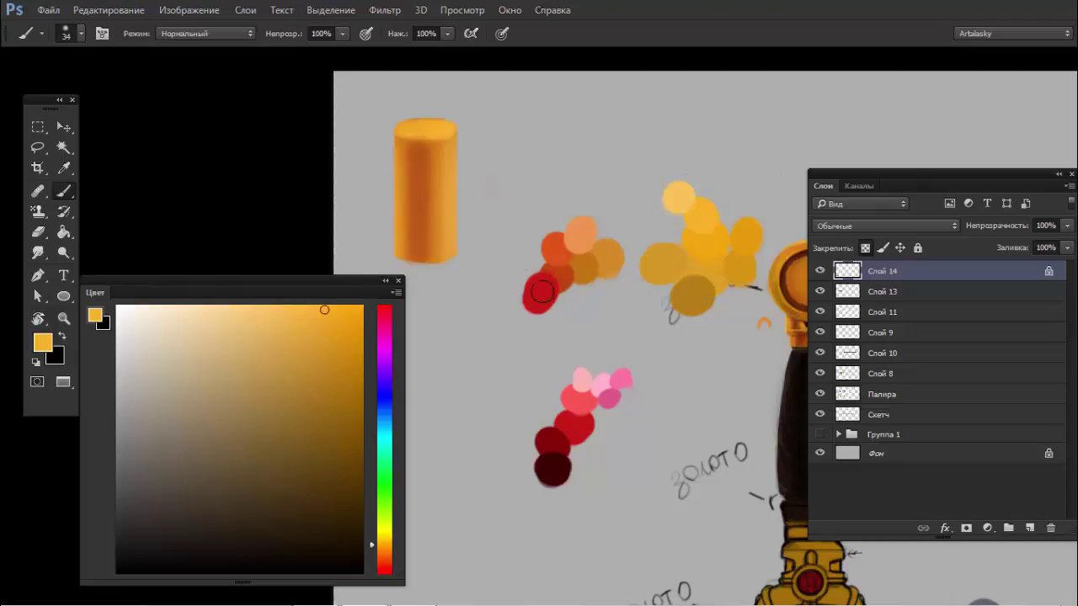
alt+click(427, 180)
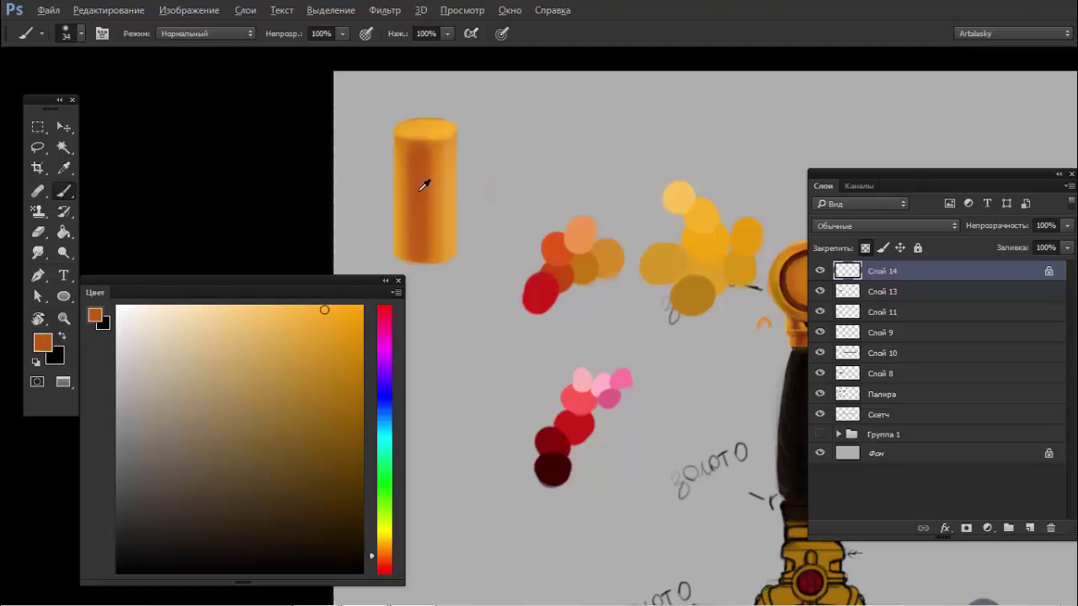
alt+click(554, 440)
- Shrink the brush to 10 px and start adjusting brush opacity
key(bracketleft)
key(bracketleft)
key(bracketleft)
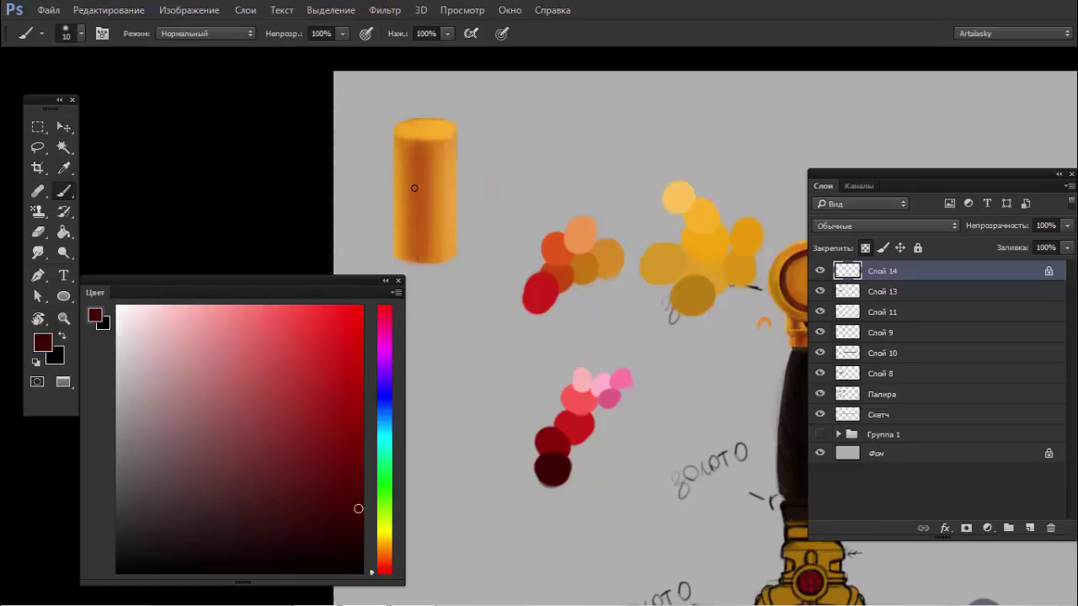
right_click(414, 182)
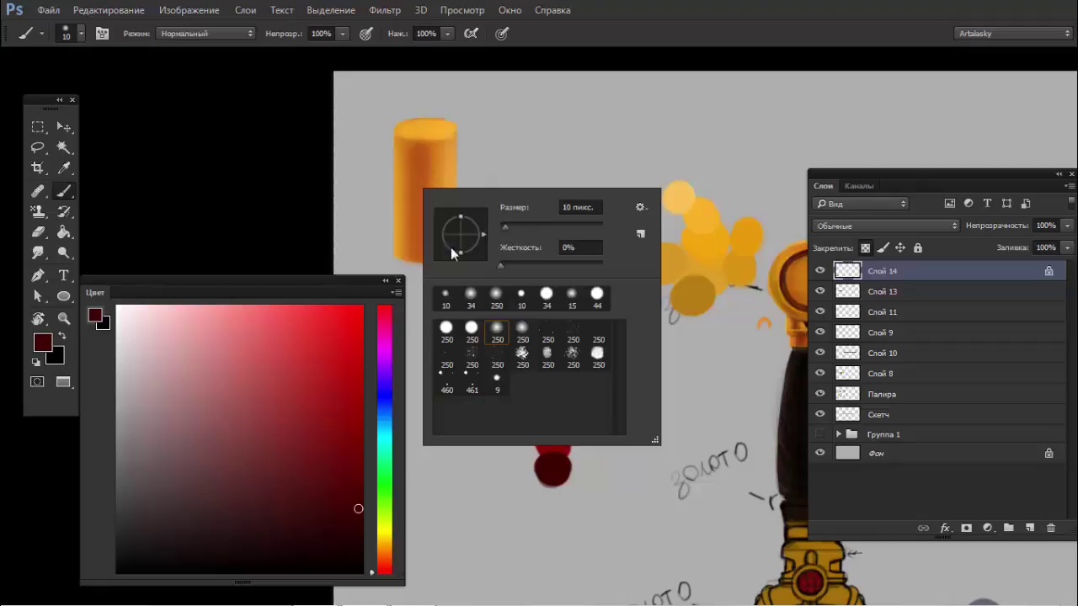
click(416, 173)
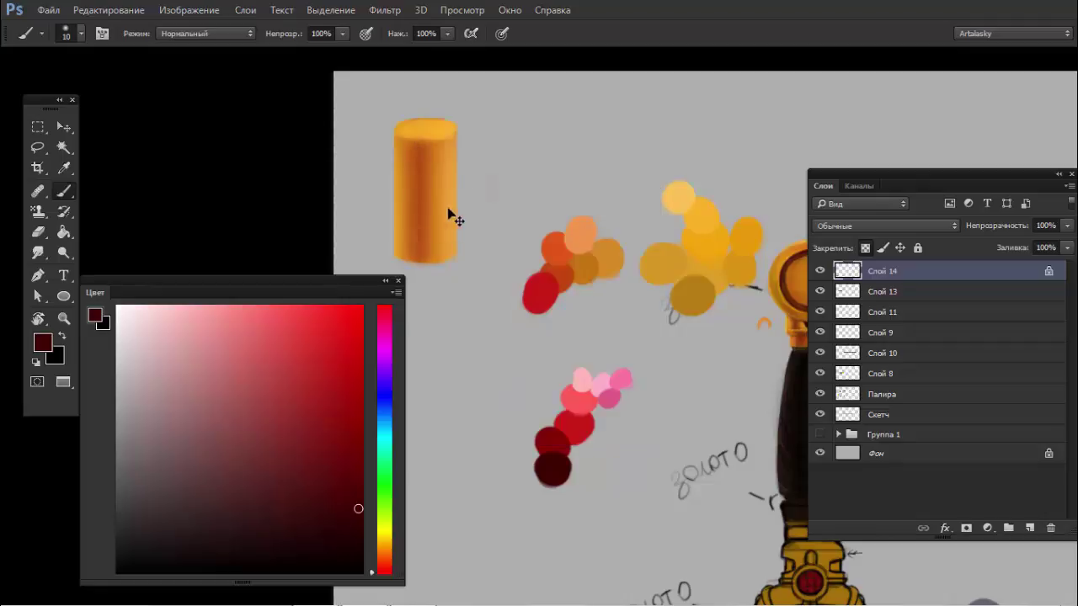
click(342, 37)
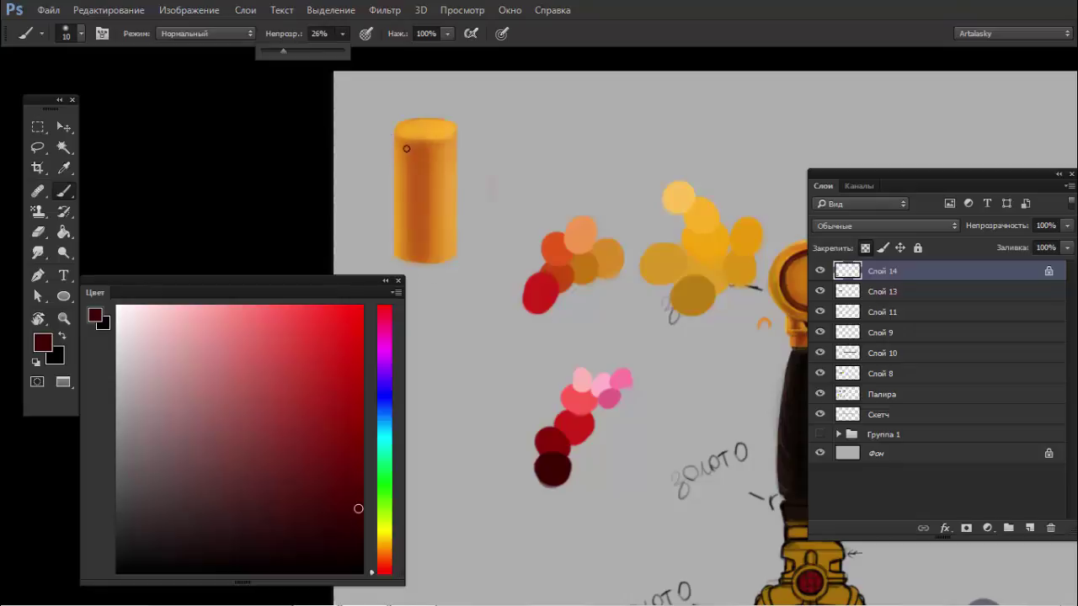
- Lower brush opacity to 26% and undo the last dark stroke
drag(406, 148, 414, 224)
key(ctrl+z)
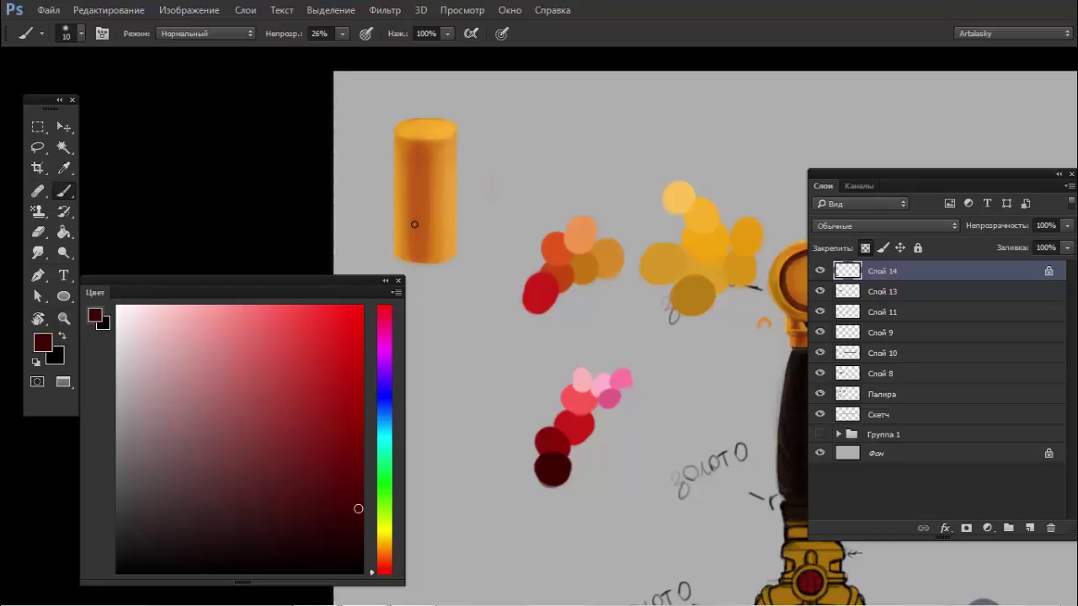
right_click(414, 174)
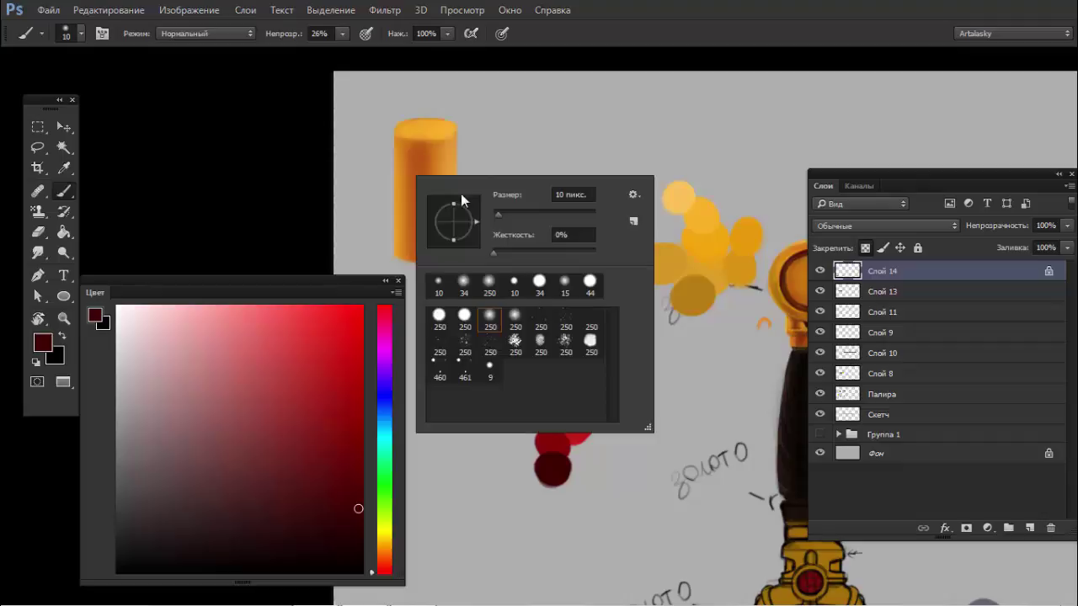
click(416, 148)
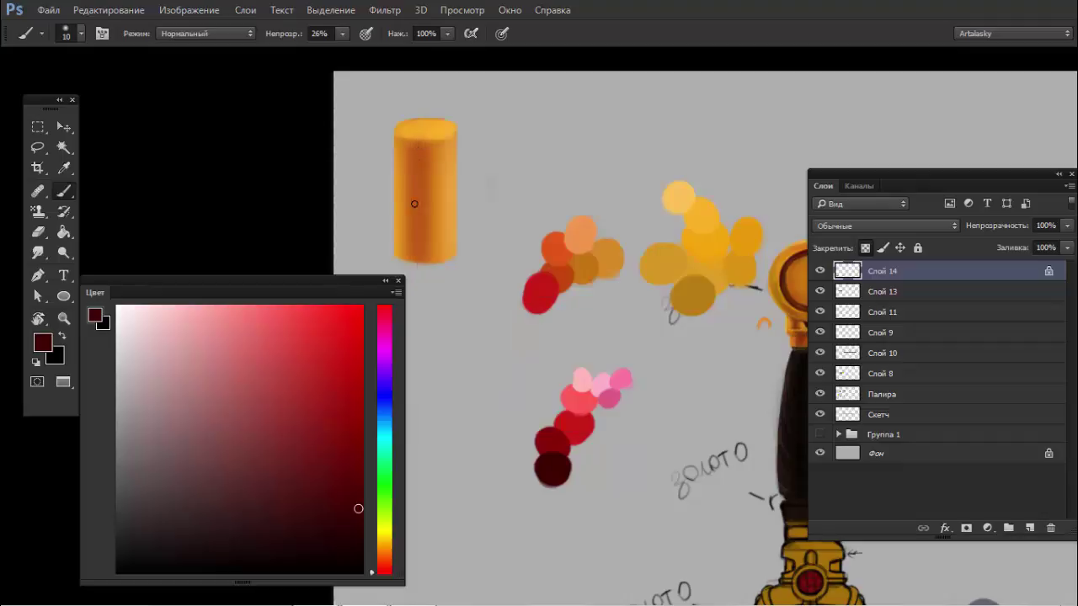
- Shrink the brush, repaint the cylinder's top cap in orange, and pick a paler orange
right_click(522, 175)
drag(605, 224, 602, 224)
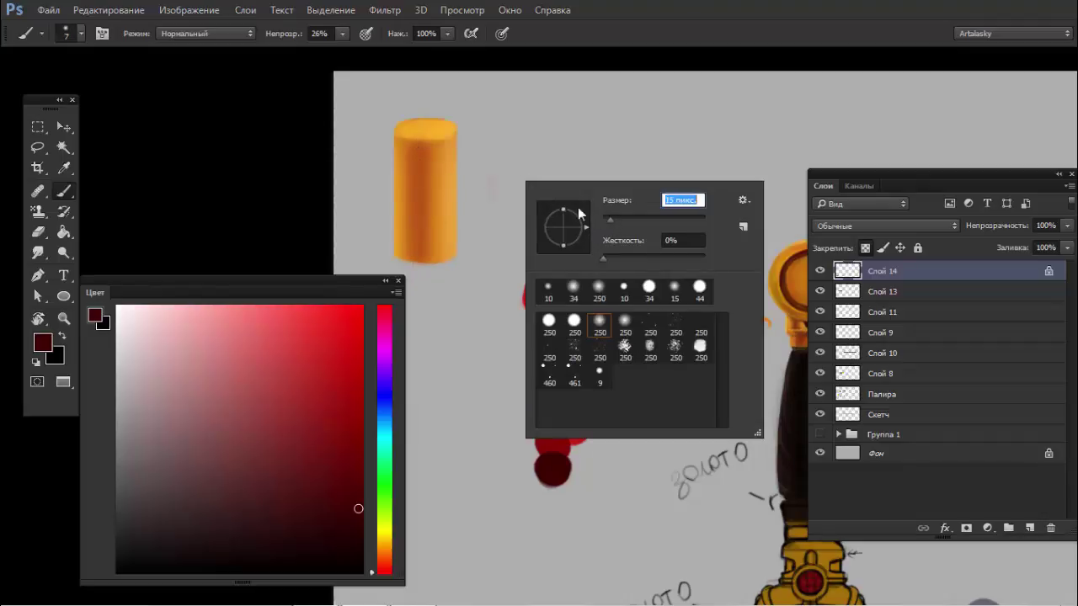
click(422, 143)
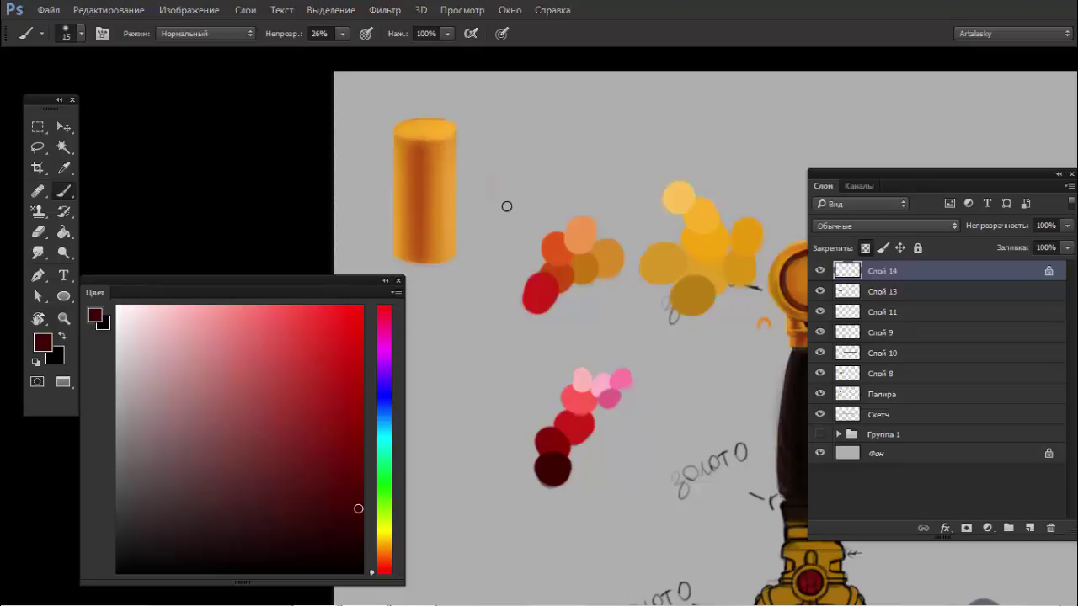
alt+click(440, 193)
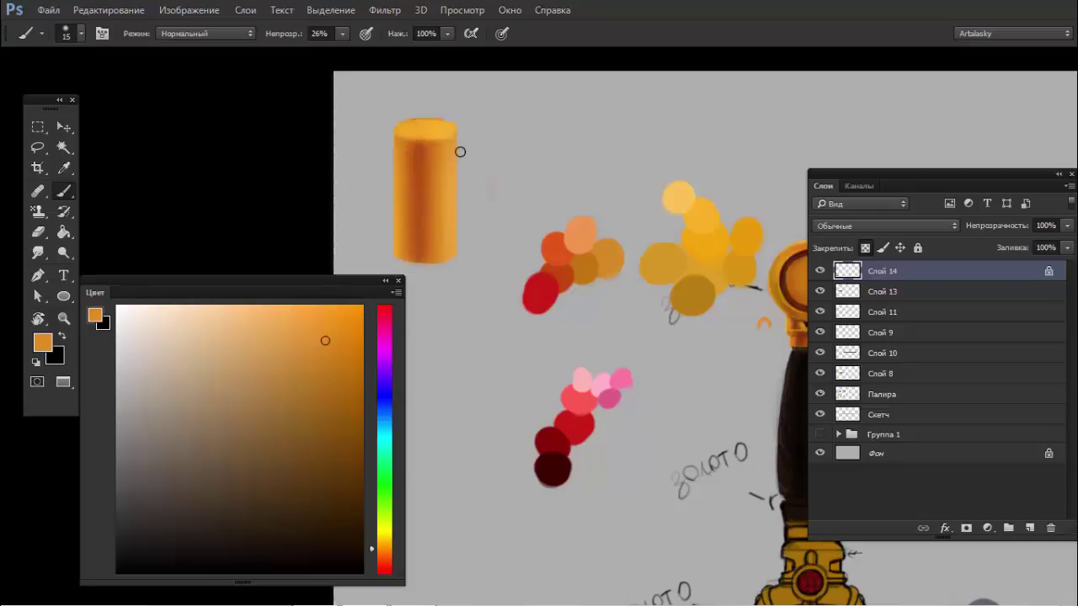
alt+click(425, 179)
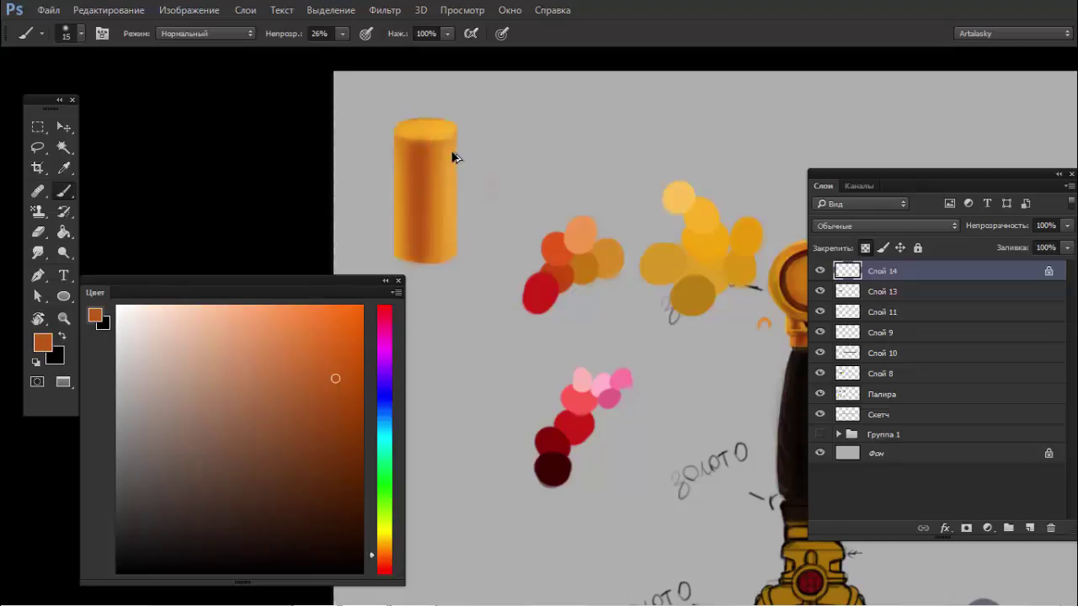
click(440, 125)
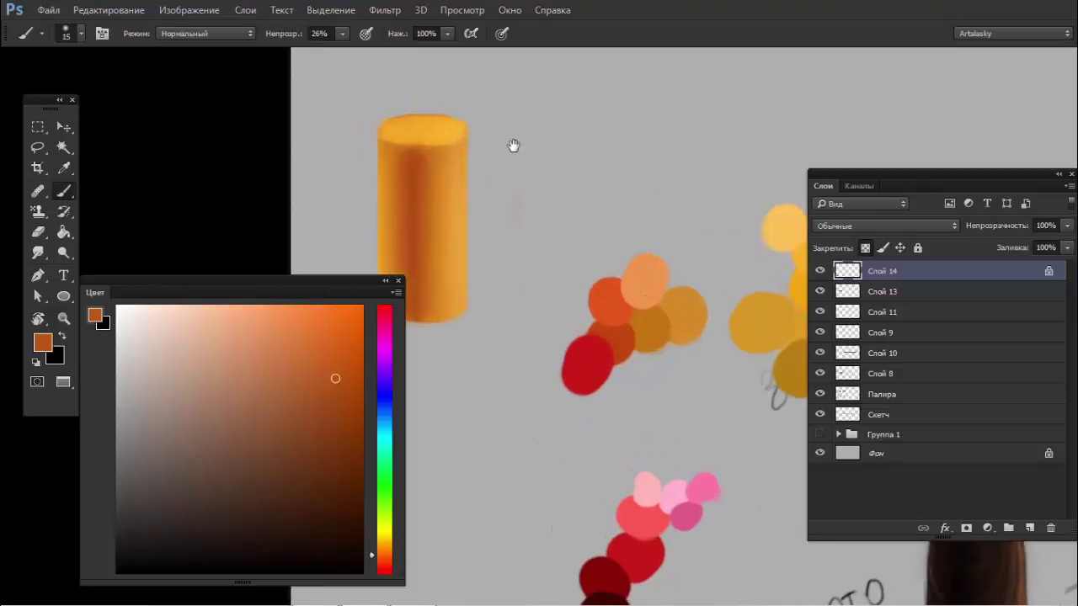
alt+click(775, 225)
drag(461, 138, 464, 127)
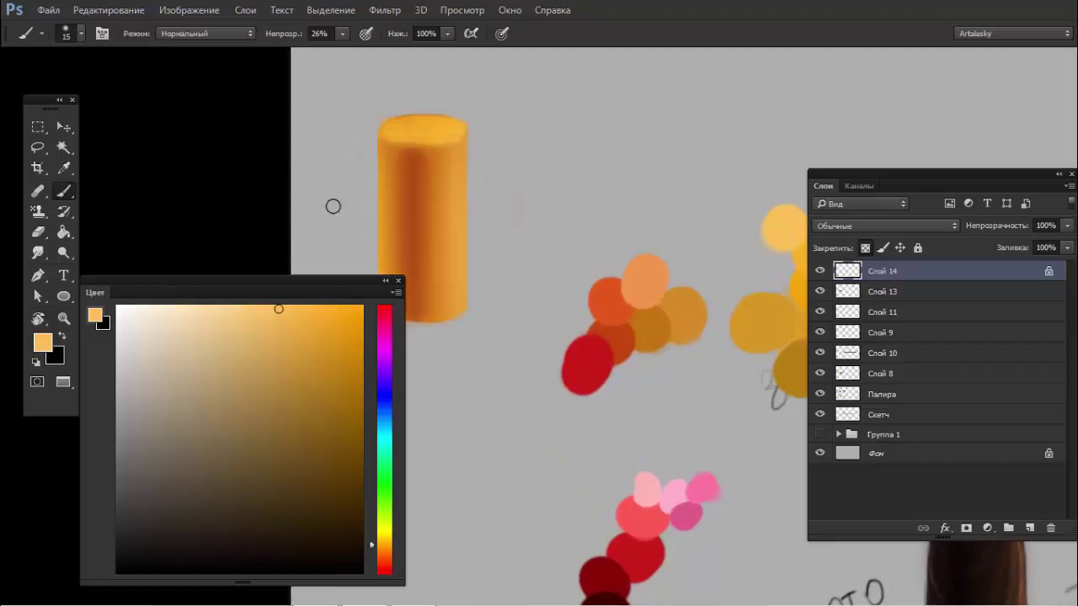
click(229, 305)
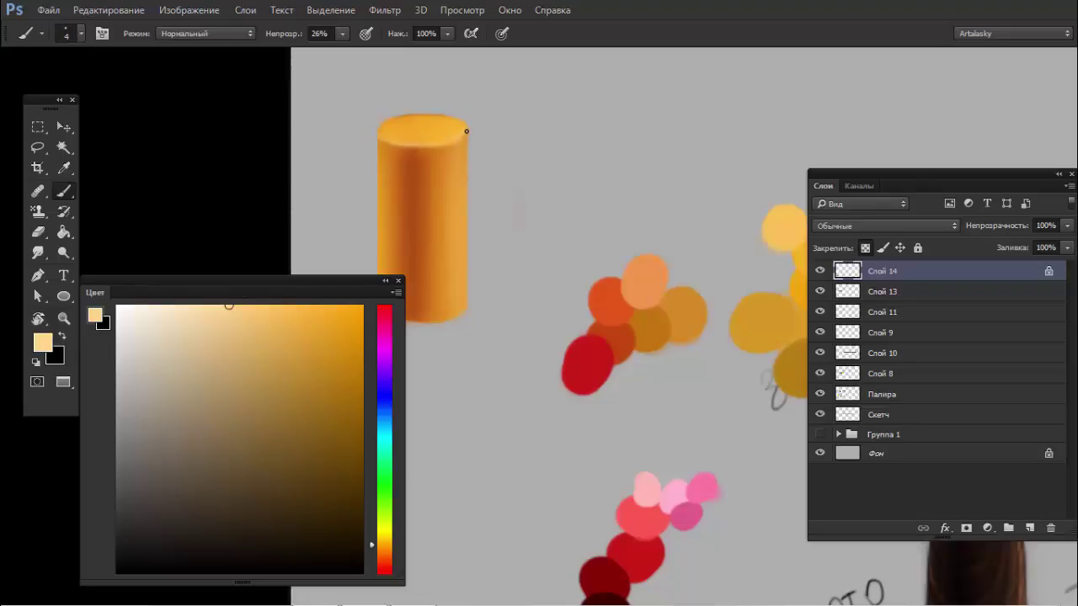
- Shift the view and colour panel, ending with Слой 14 active again
drag(461, 317, 480, 306)
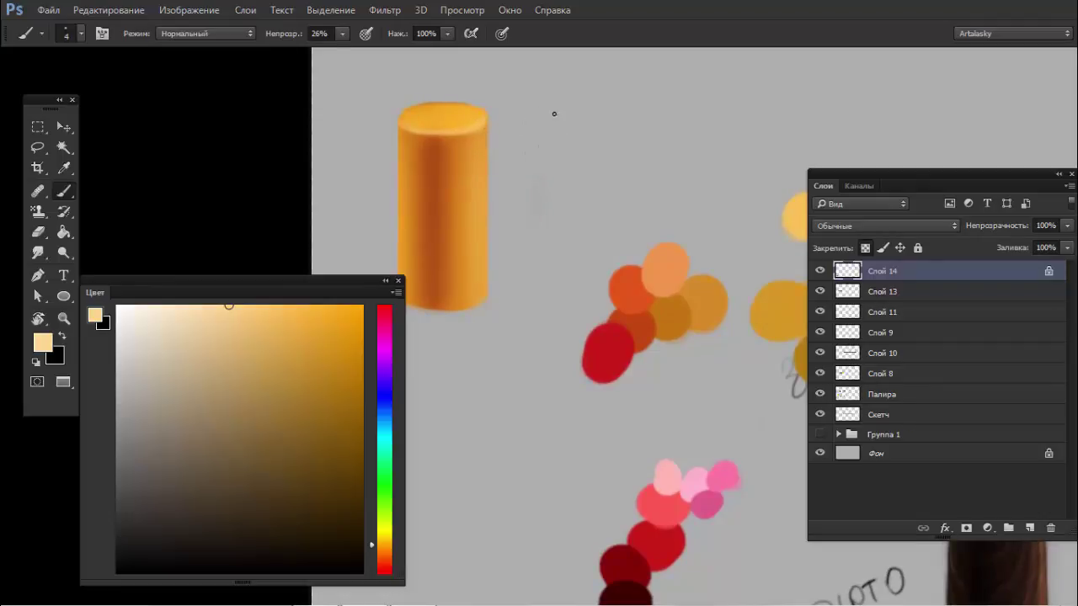
key(alt+bracketleft)
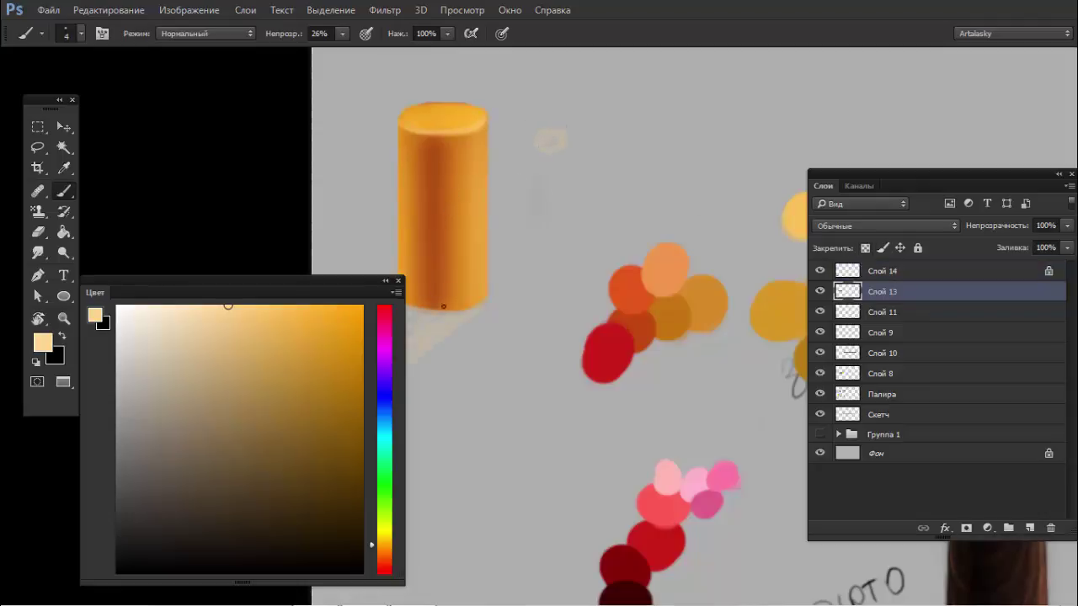
drag(315, 282, 234, 286)
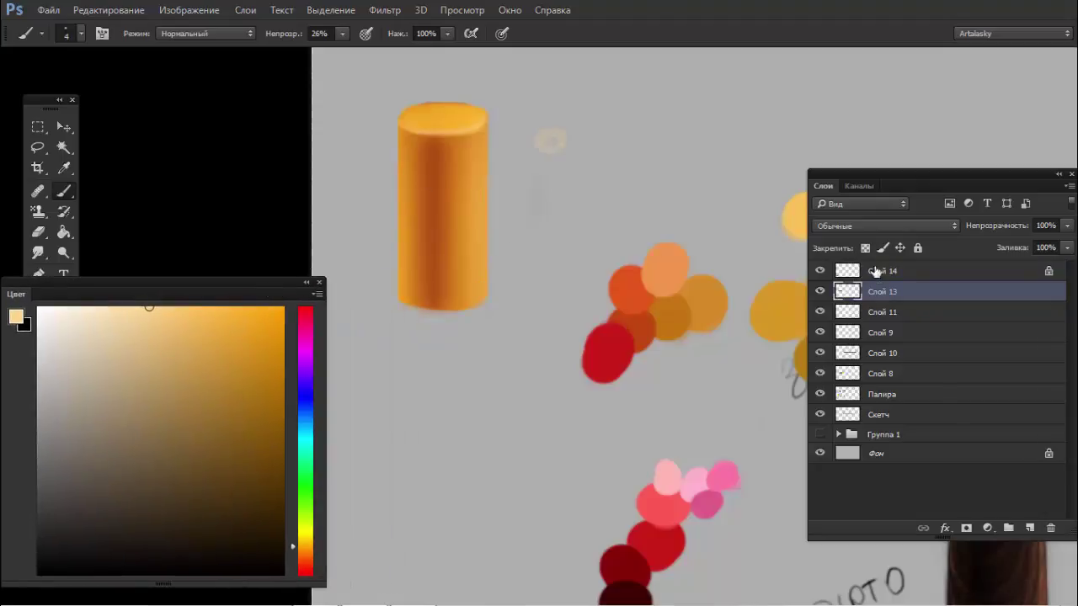
click(876, 270)
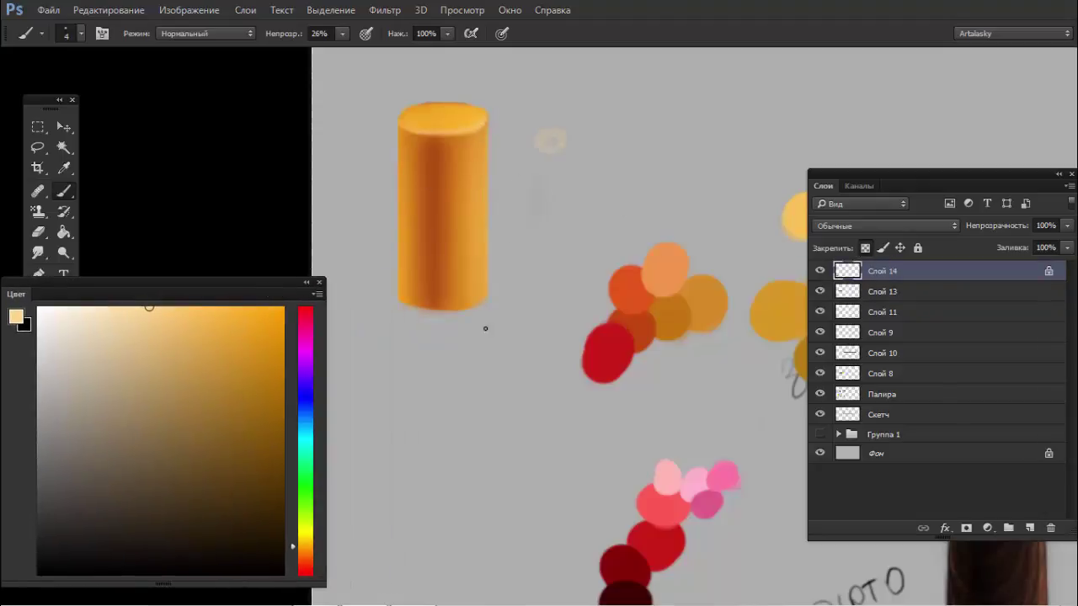
- Try a 51 px soft brush, then switch to a 4 px hard round brush
right_click(496, 222)
click(569, 314)
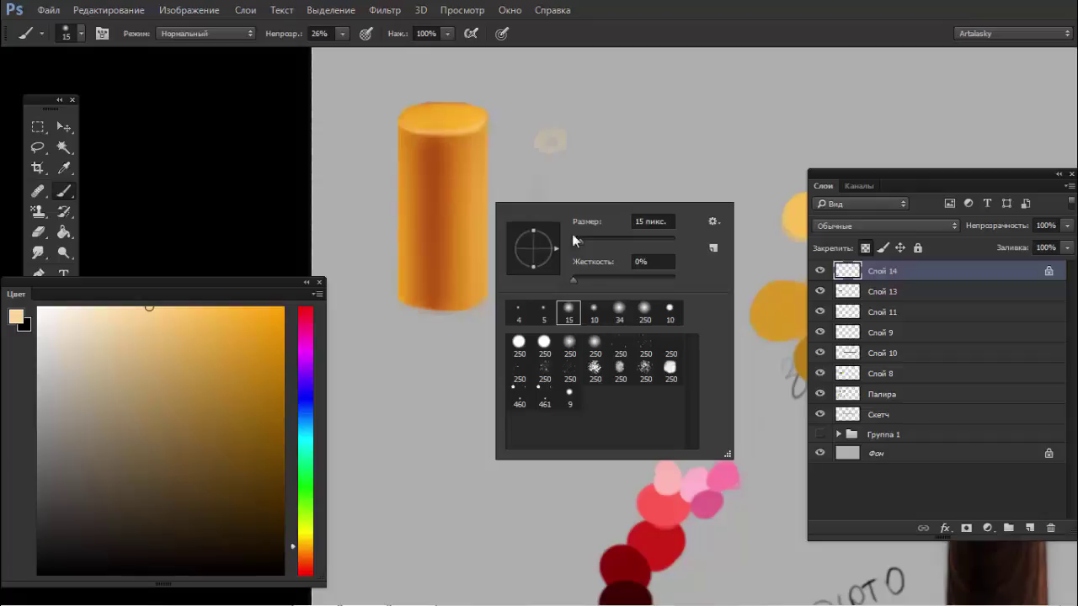
drag(574, 240, 590, 243)
key(Return)
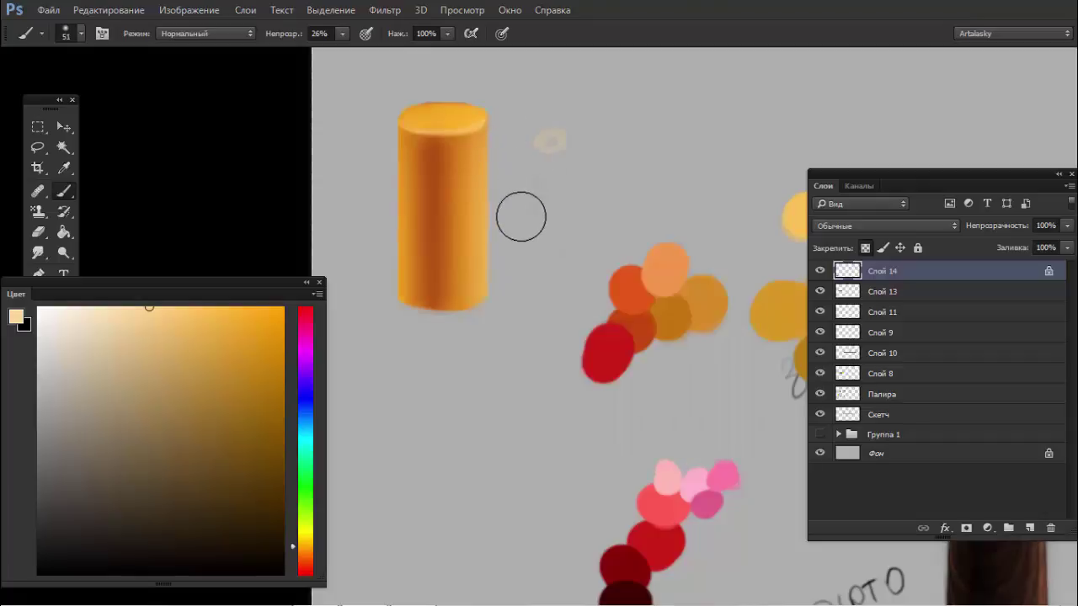
right_click(523, 225)
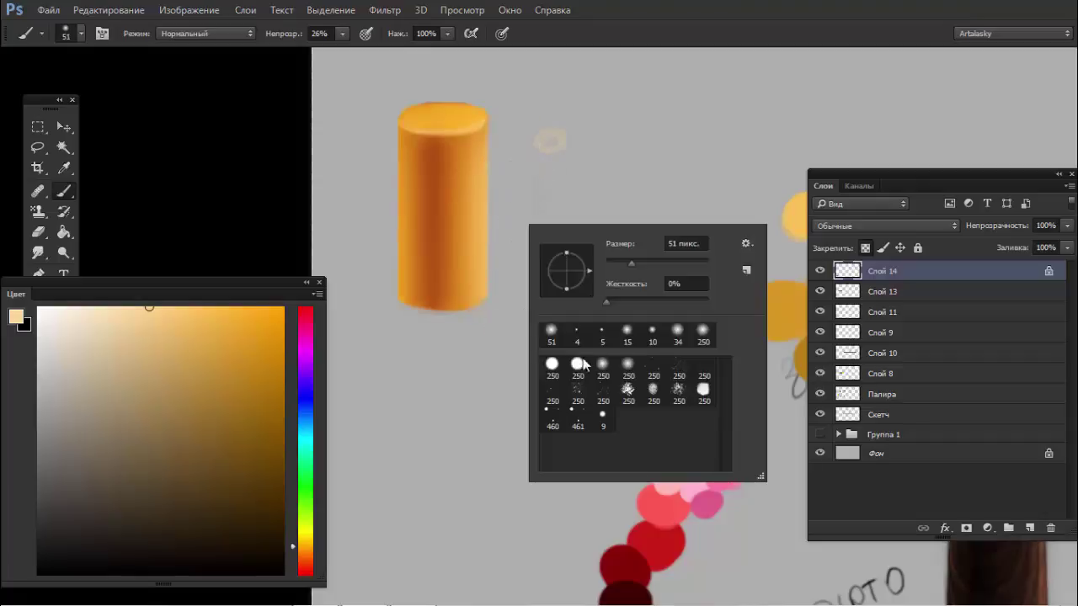
click(551, 364)
text(4)
key(Return)
key(Return)
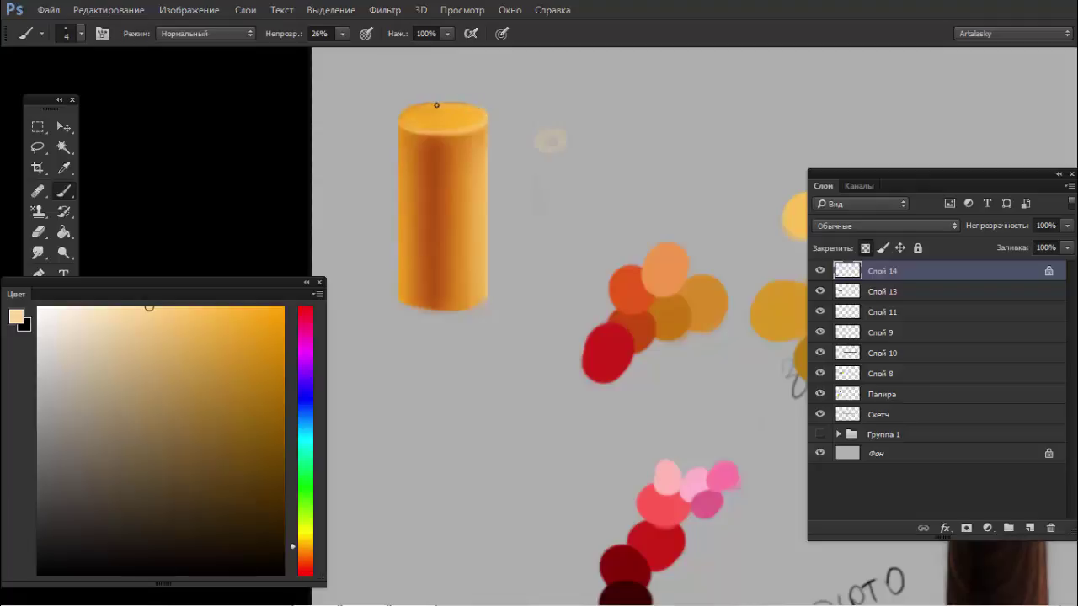
- Set a 58 px soft brush and add a new layer above Слой 14
right_click(506, 171)
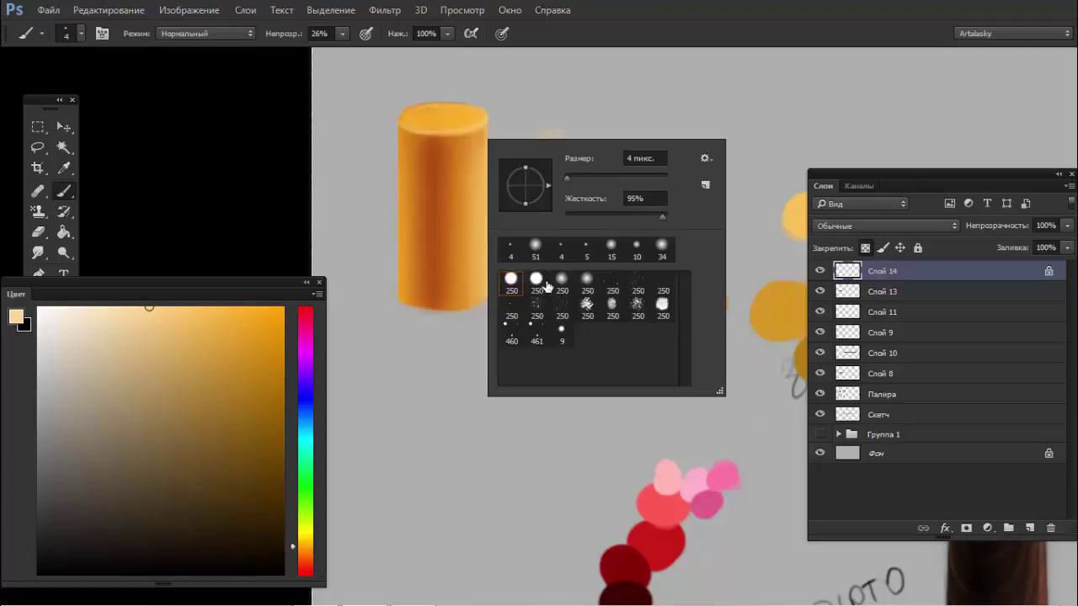
click(562, 283)
drag(619, 180, 594, 180)
click(495, 113)
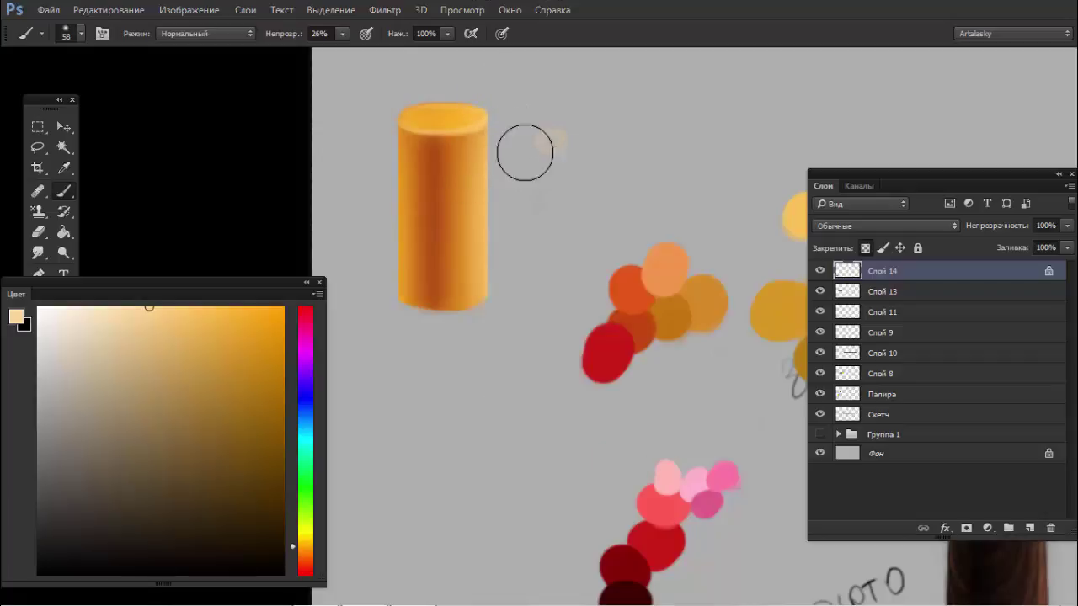
click(1029, 528)
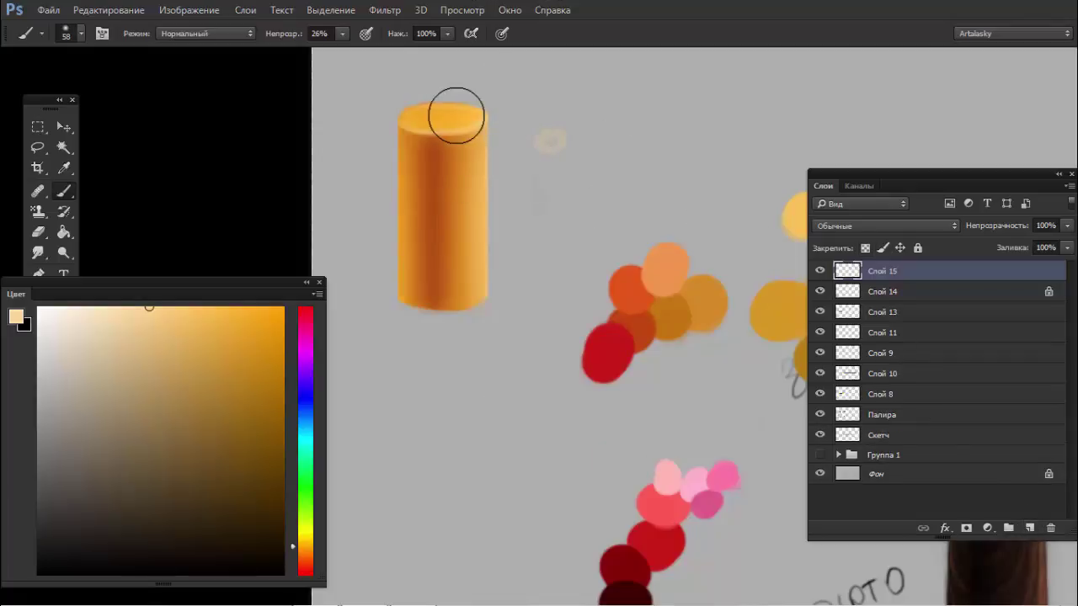
- Load the cylinder selection, set opacity 100% and blend mode Линейный осветлитель (добавить)
ctrl+click(850, 293)
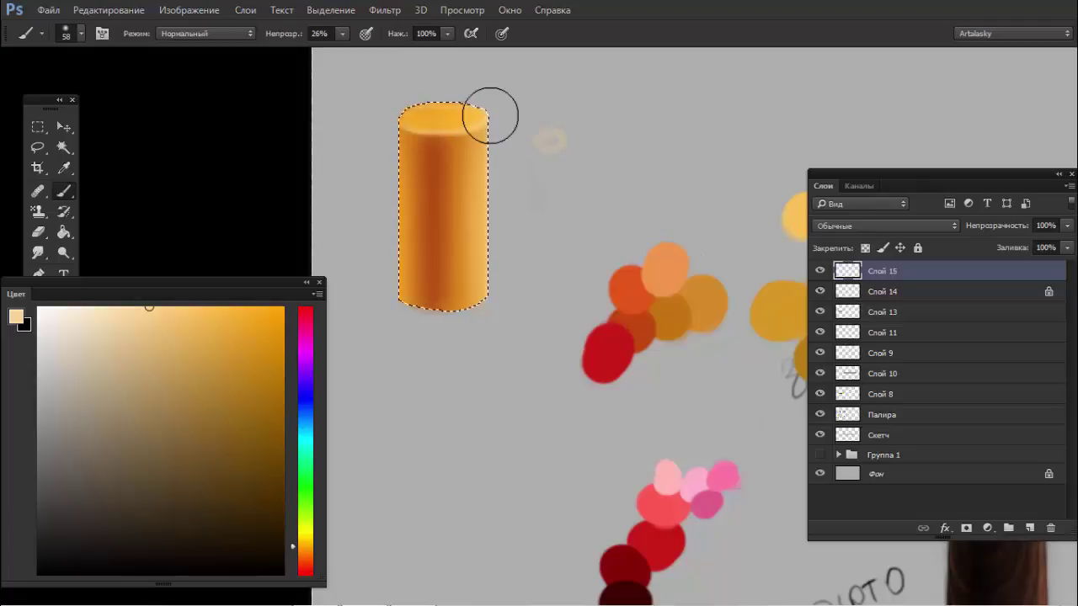
drag(343, 33, 446, 61)
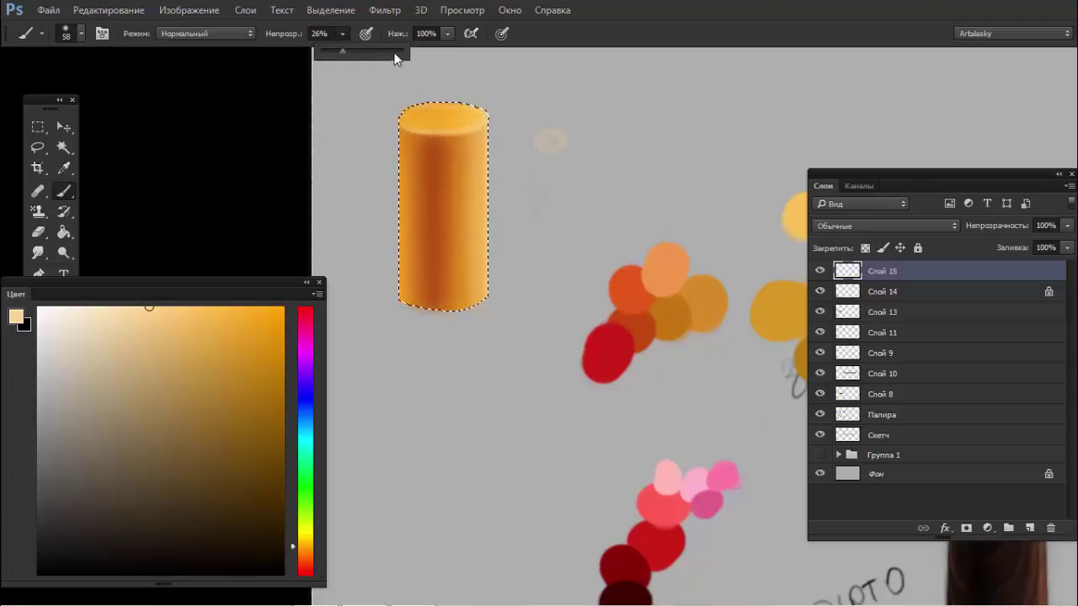
click(902, 226)
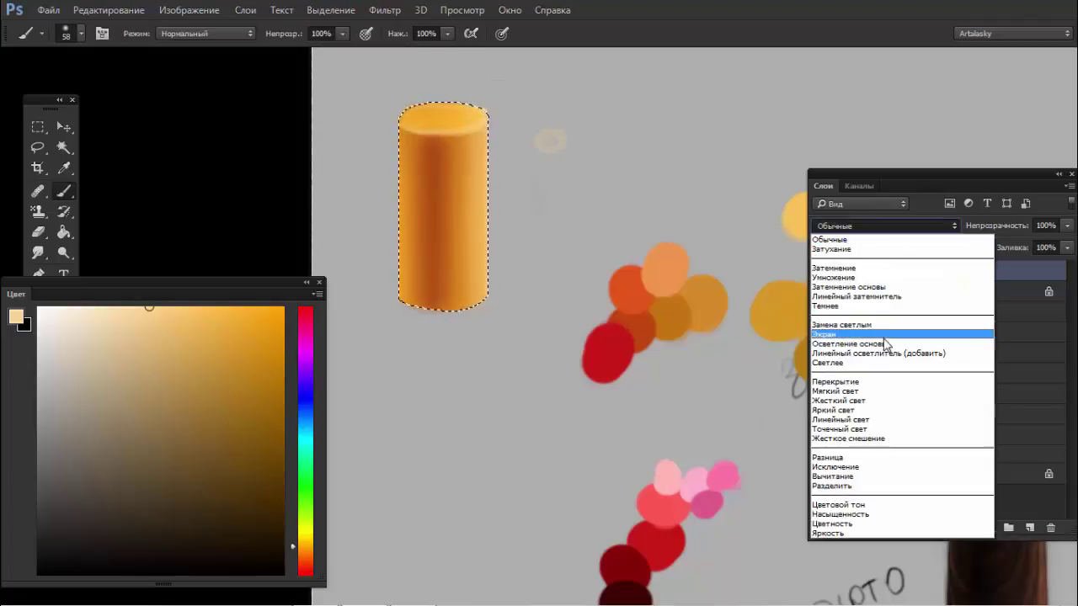
click(886, 354)
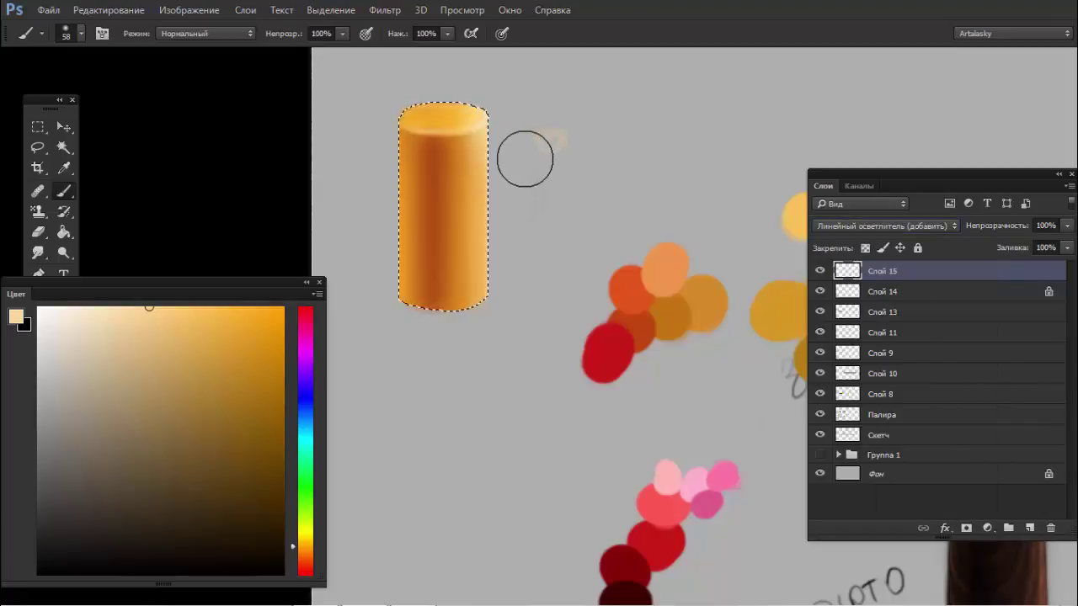
alt+click(783, 227)
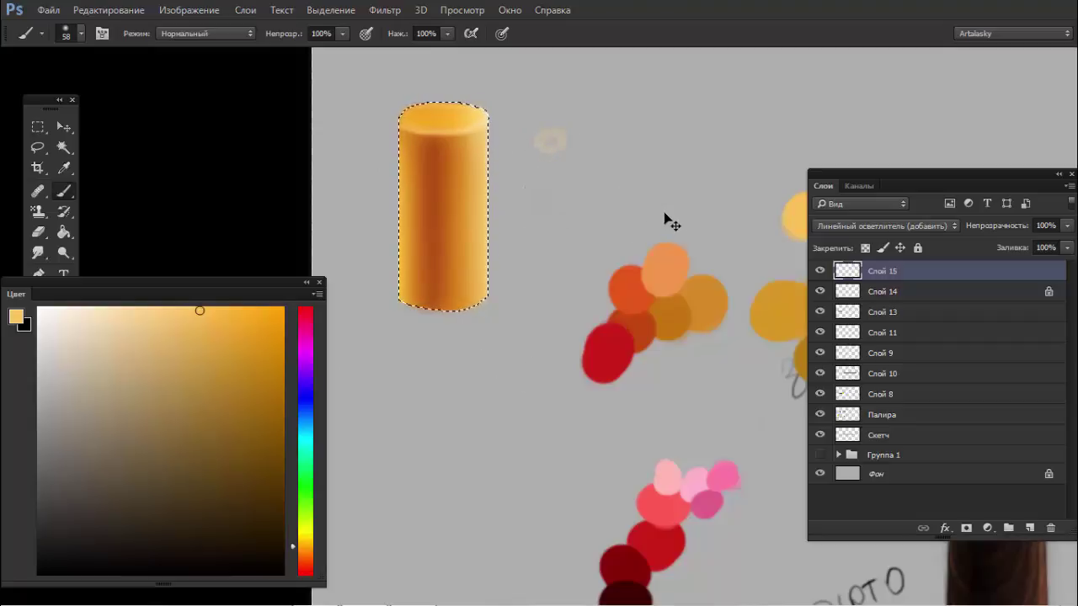
- Deselect and paint a bright glow on the cylinder's top-right rim with a 17–35 px brush
key(ctrl+d)
right_click(563, 200)
drag(674, 240, 663, 242)
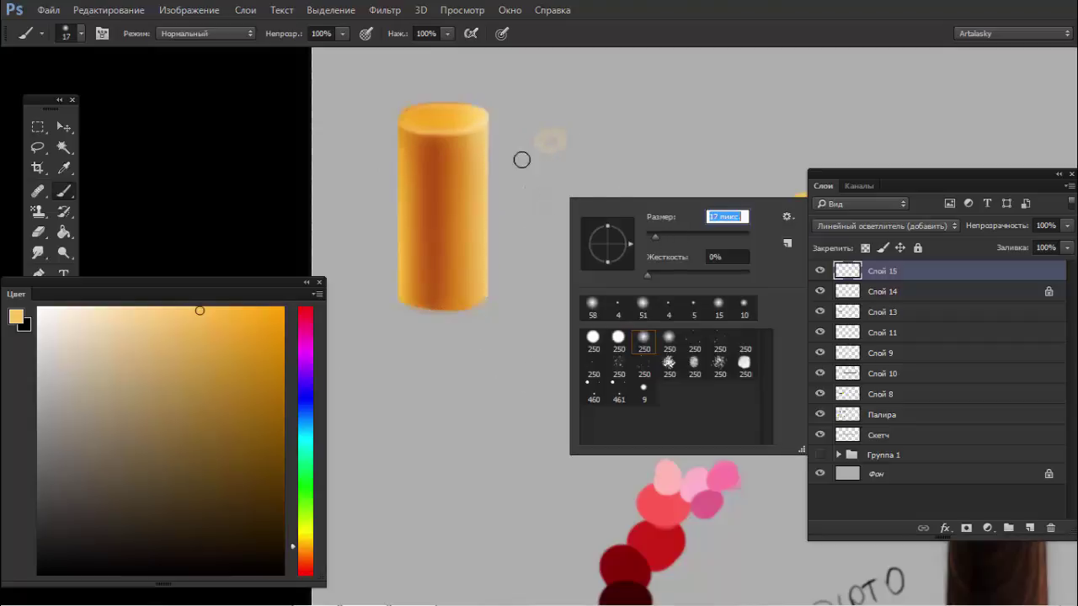
click(489, 117)
drag(491, 110, 505, 101)
key(bracketright)
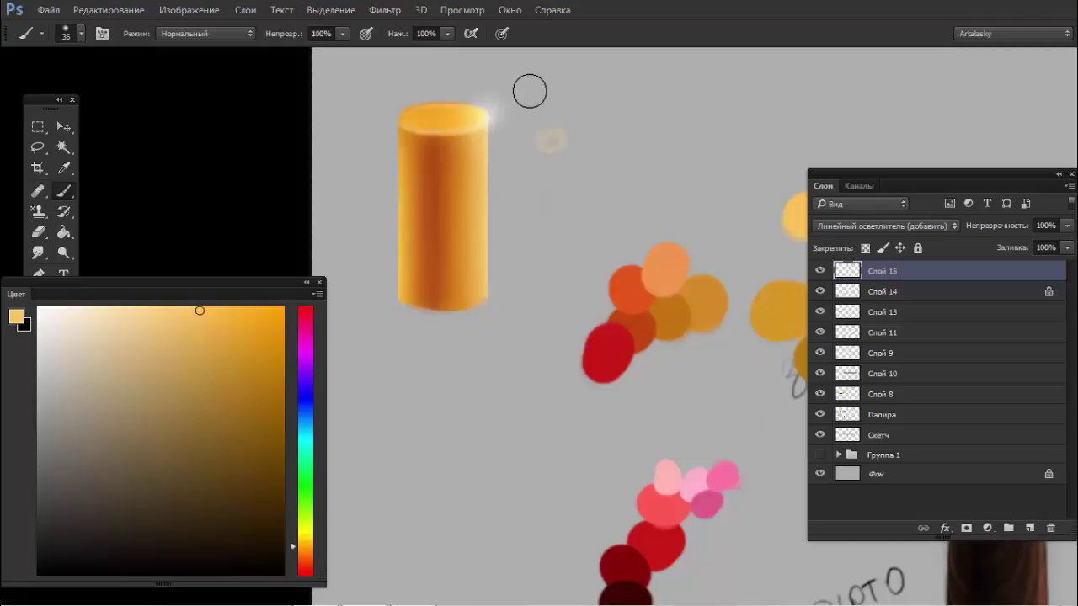
click(485, 119)
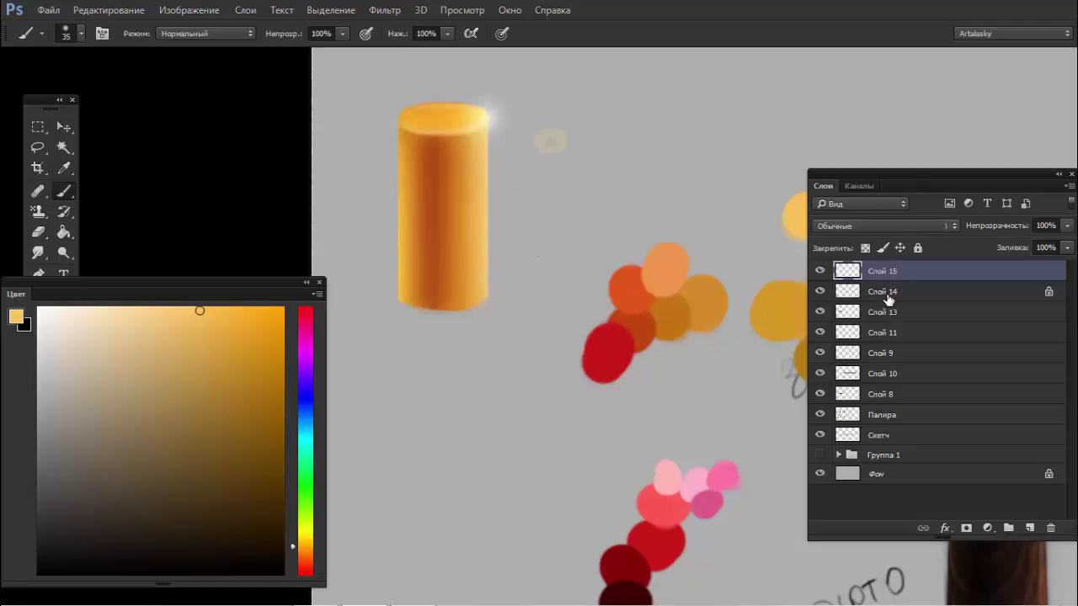
- Open the Layer Style settings for Слой 15
click(901, 292)
click(907, 273)
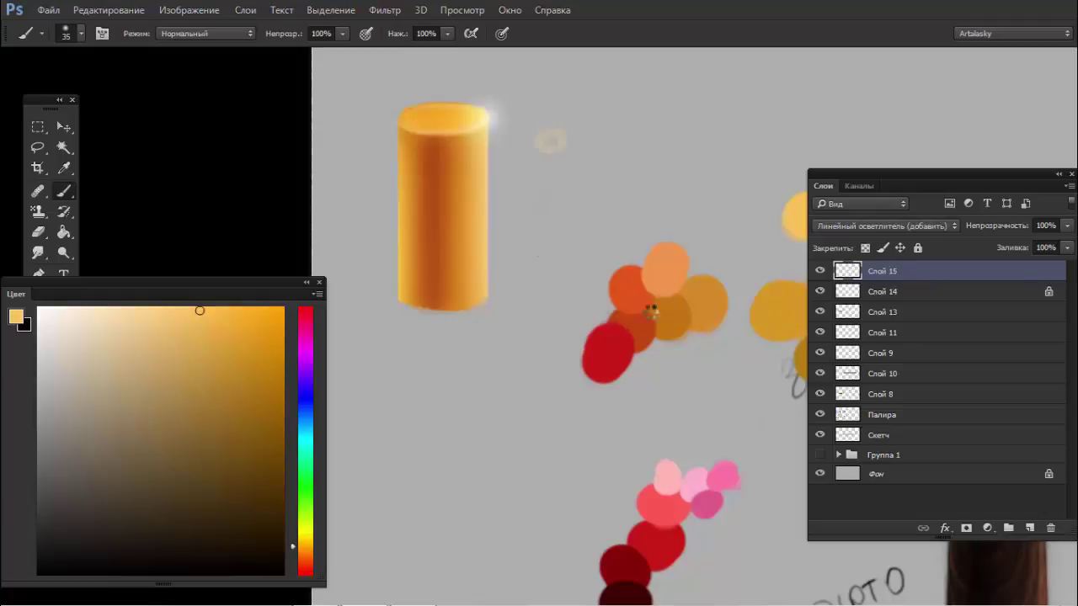
double_click(898, 276)
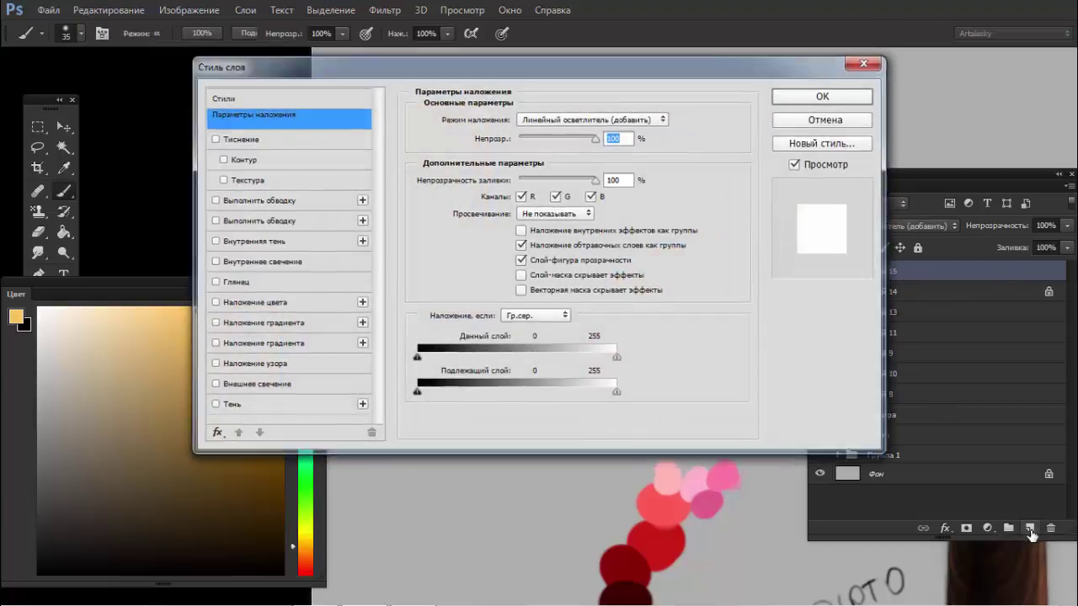
- Close Layer Style and add a new layer in Перекрытие blend mode
key(Escape)
click(1028, 528)
click(884, 226)
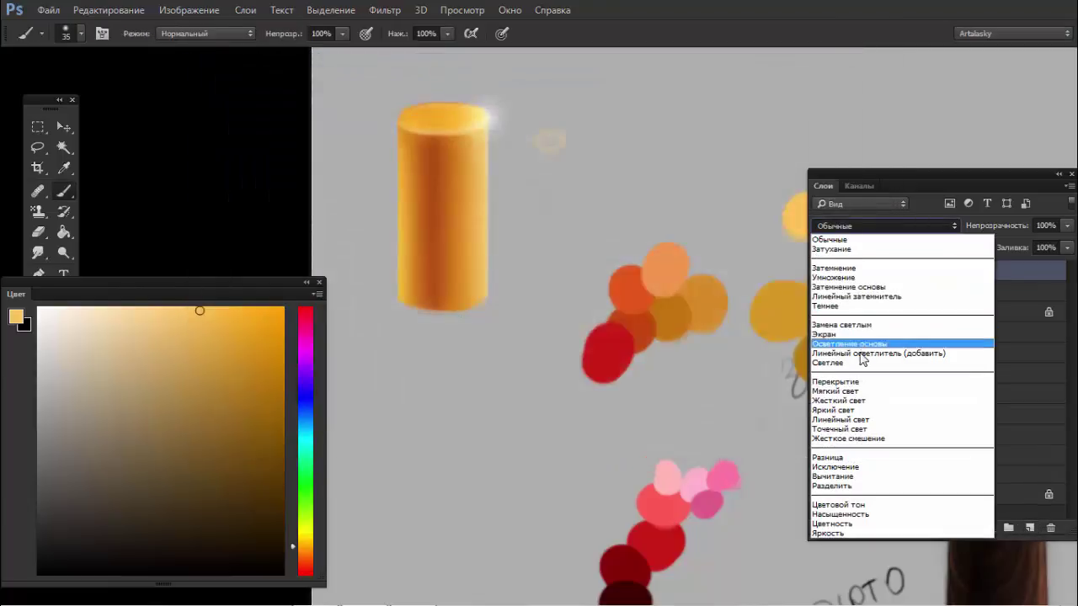
click(872, 377)
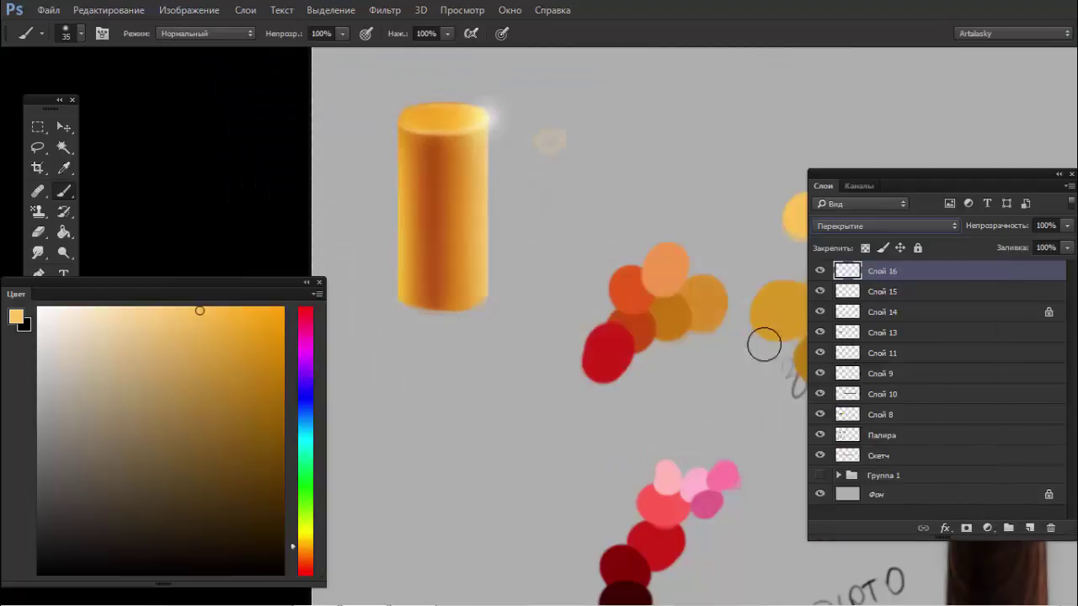
- Try red overlay strokes on the cylinder, undo them, and lighten the top's left side
alt+click(619, 347)
drag(436, 224, 433, 325)
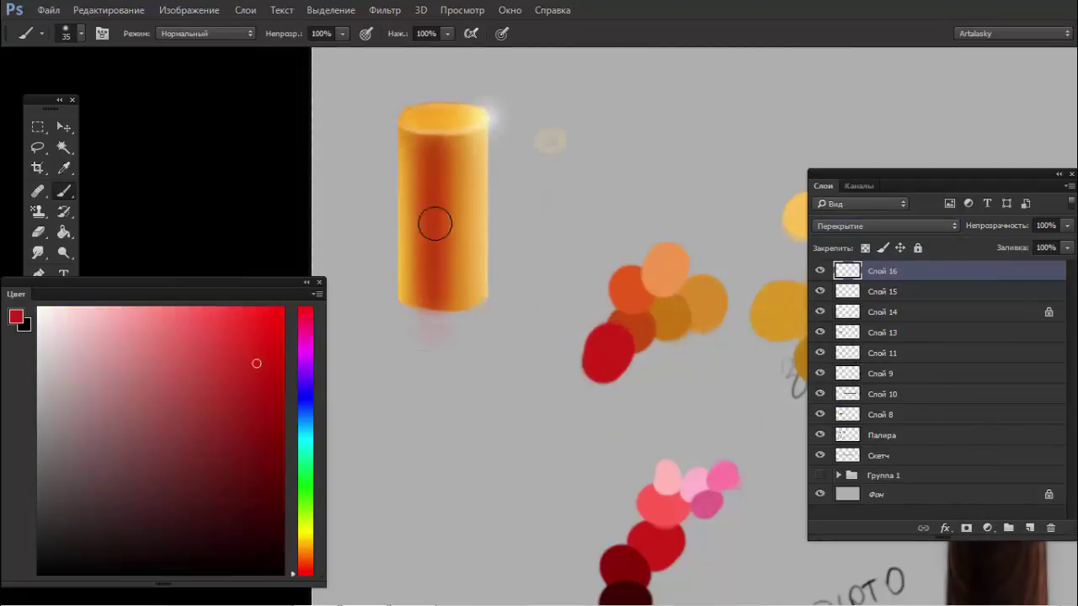
key(ctrl+z)
drag(244, 457, 240, 468)
drag(438, 141, 438, 303)
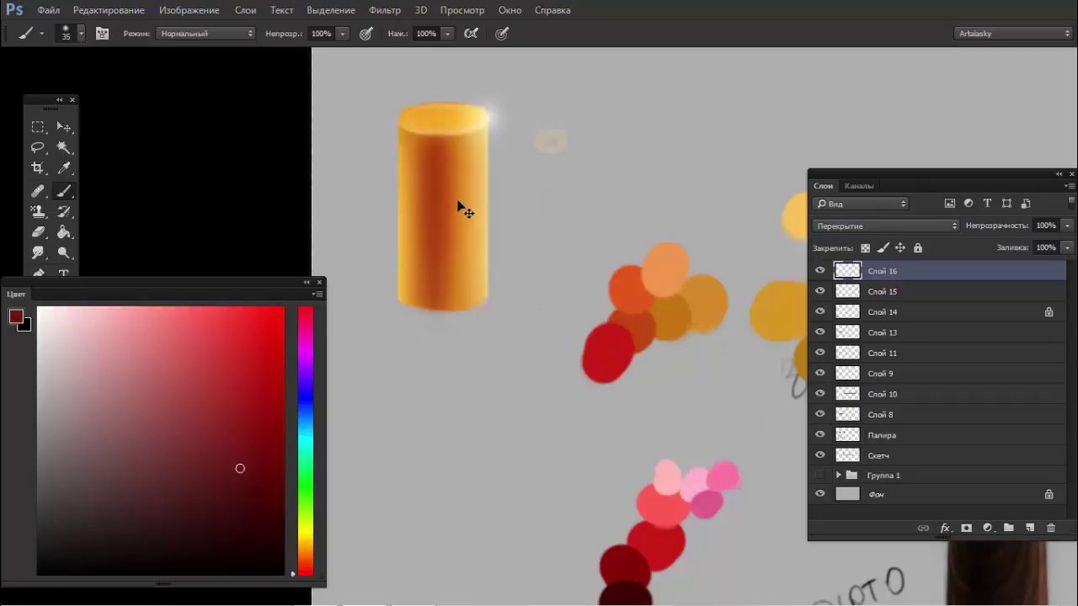
key(ctrl+z)
drag(433, 128, 430, 351)
click(173, 491)
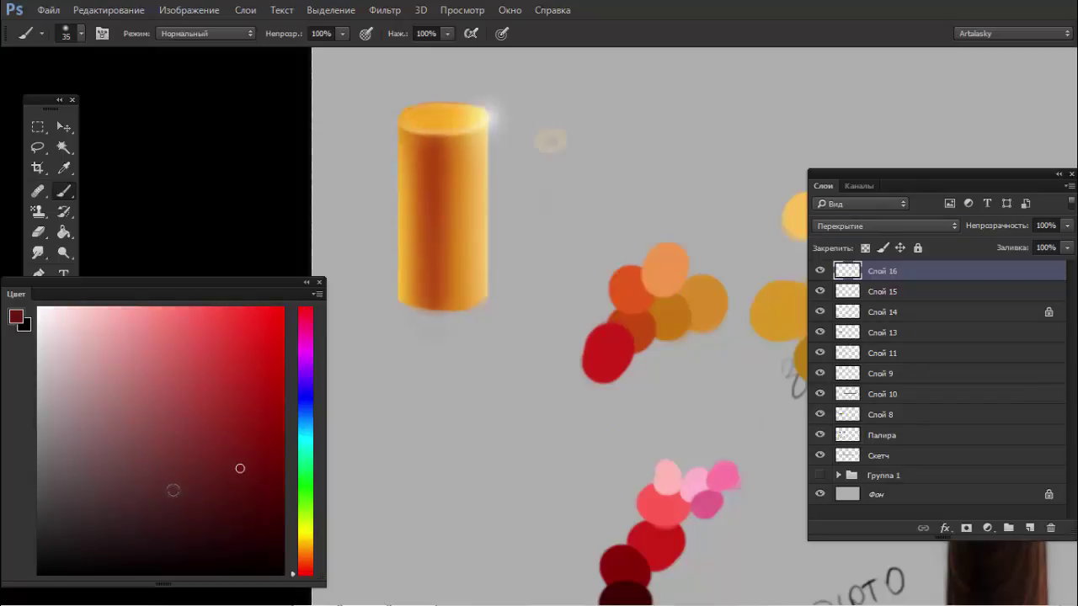
key(ctrl+z)
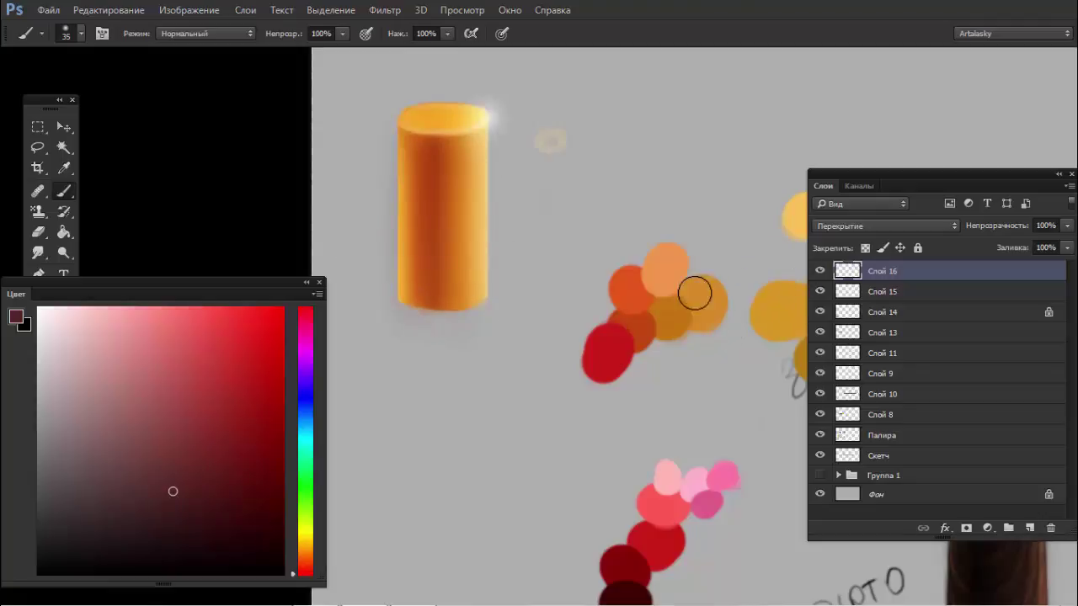
drag(464, 116, 419, 115)
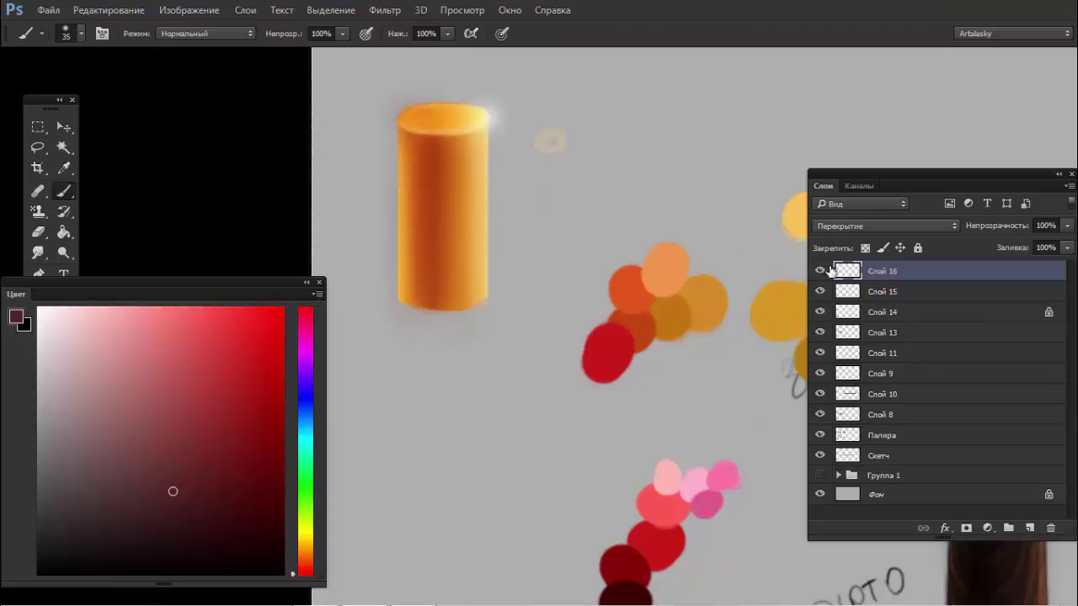
- Merge the cylinder layers into Слой 16 and erase the glow along its left edge
shift+click(839, 312)
key(ctrl+e)
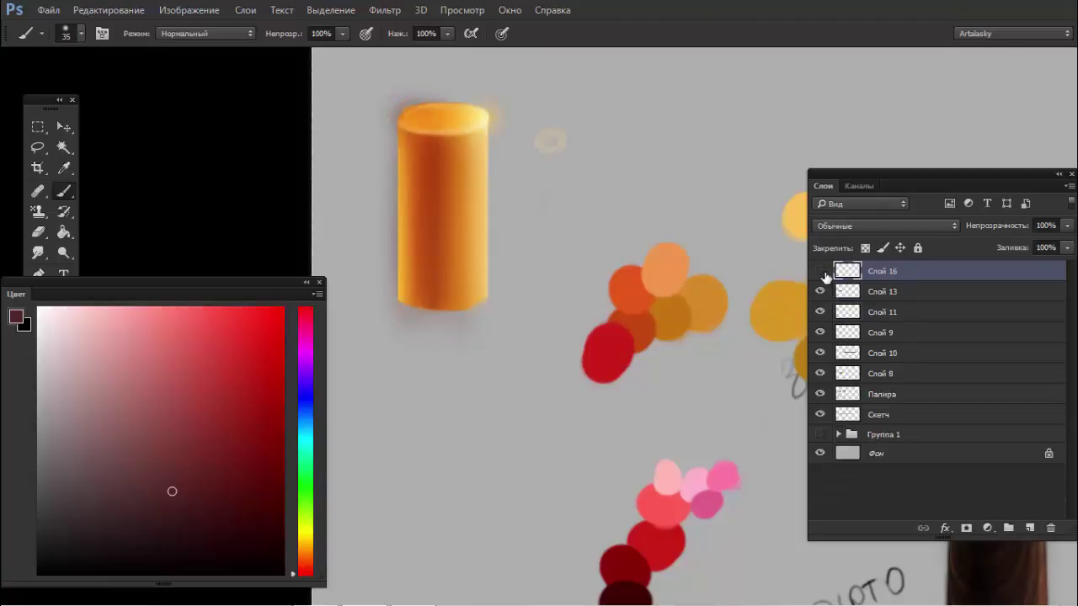
click(820, 270)
key(e)
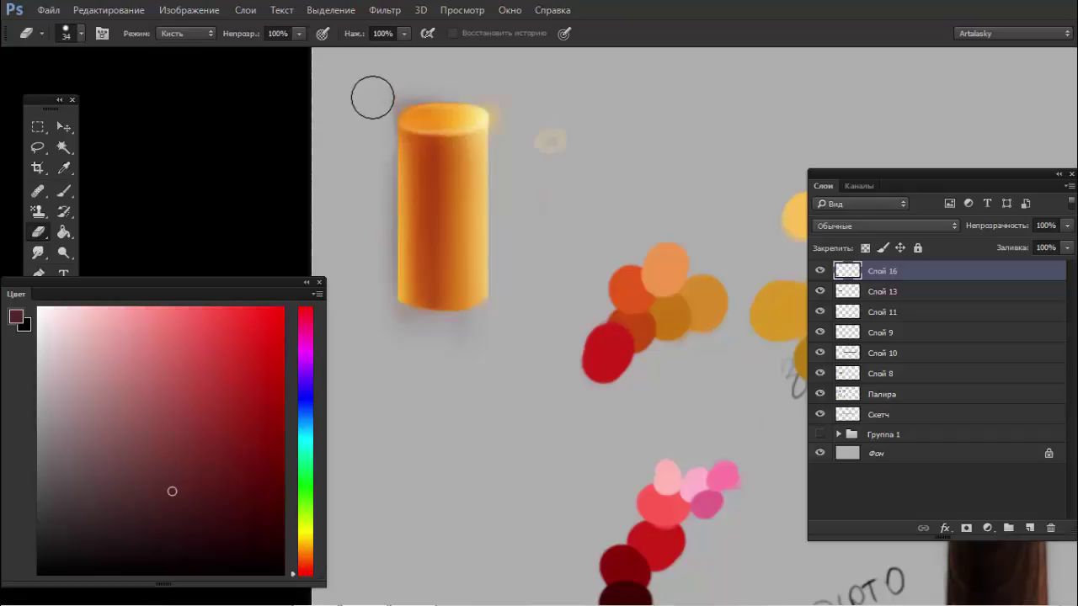
mouse_move(365, 215)
mouse_down()
mouse_move(377, 312)
mouse_move(377, 121)
mouse_up()
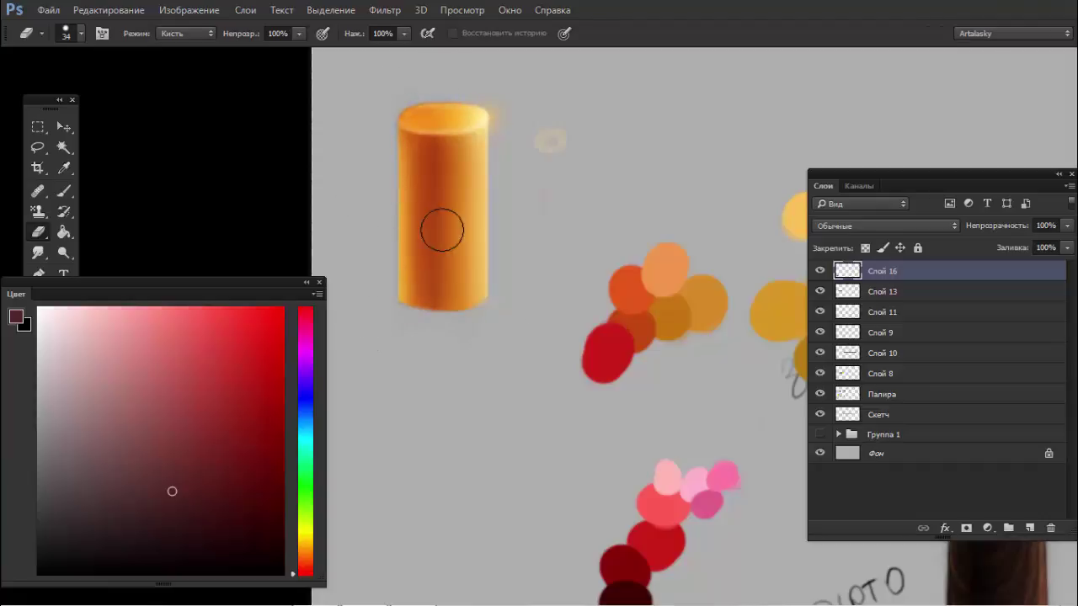
- Pan around the sword, crossguard and cylinder study
key(b)
scroll(537, 202, down, 2)
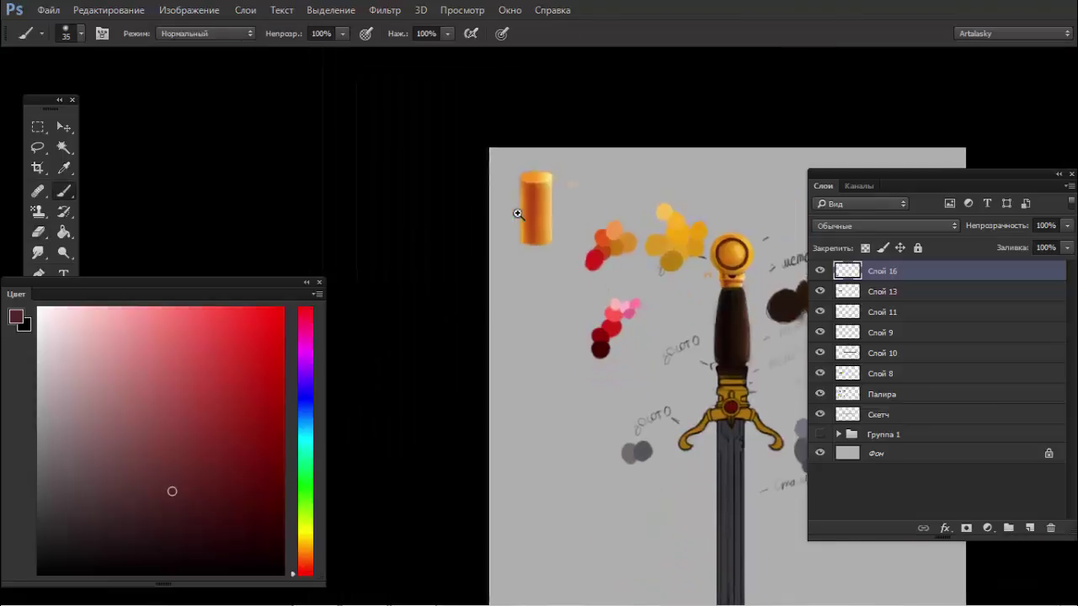
drag(526, 206, 425, 135)
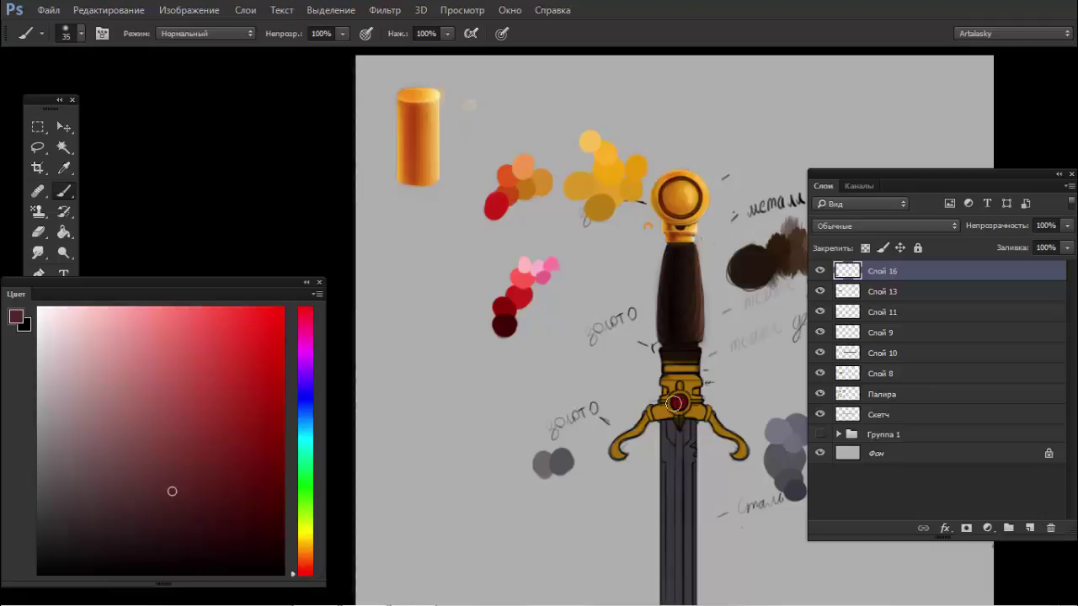
drag(680, 455, 667, 317)
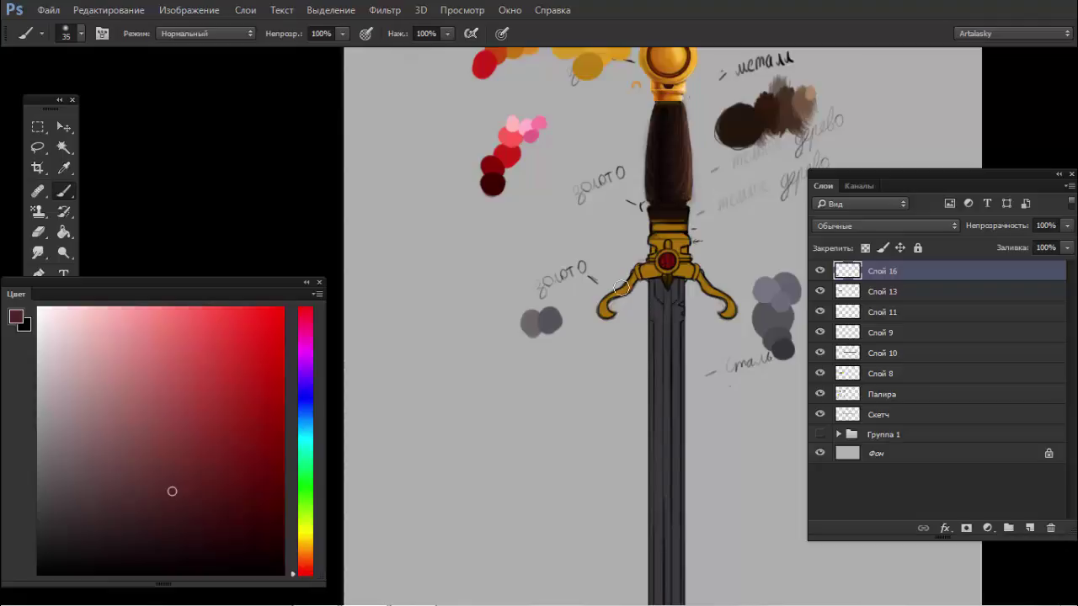
drag(609, 248, 606, 319)
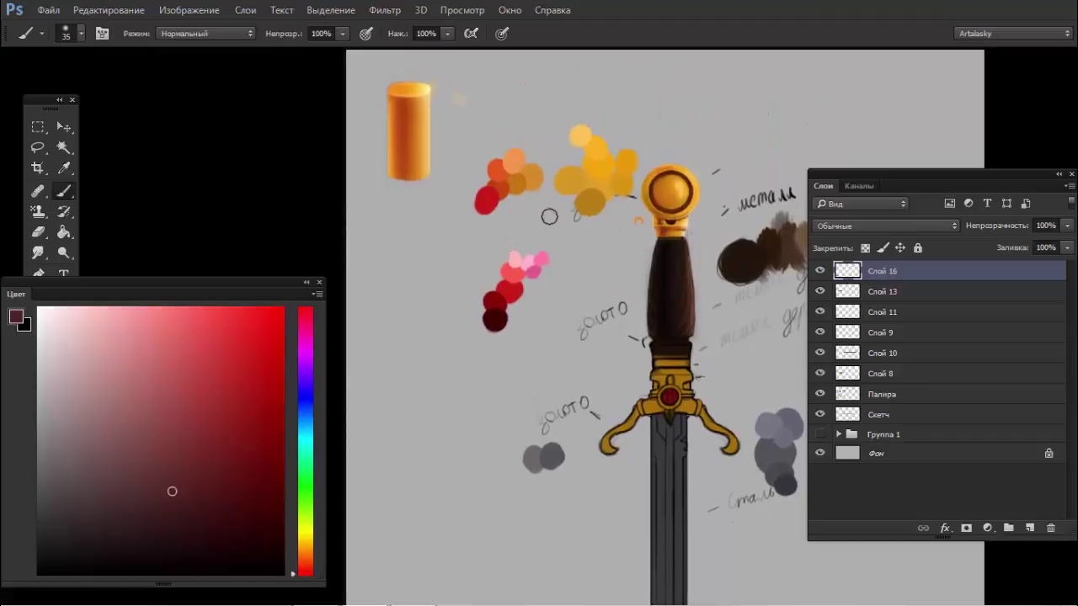
- Lasso around the cylinder study, deselect, and toggle Слой 16's visibility to check it
key(l)
mouse_move(443, 176)
mouse_down()
mouse_move(372, 202)
mouse_move(440, 221)
mouse_up()
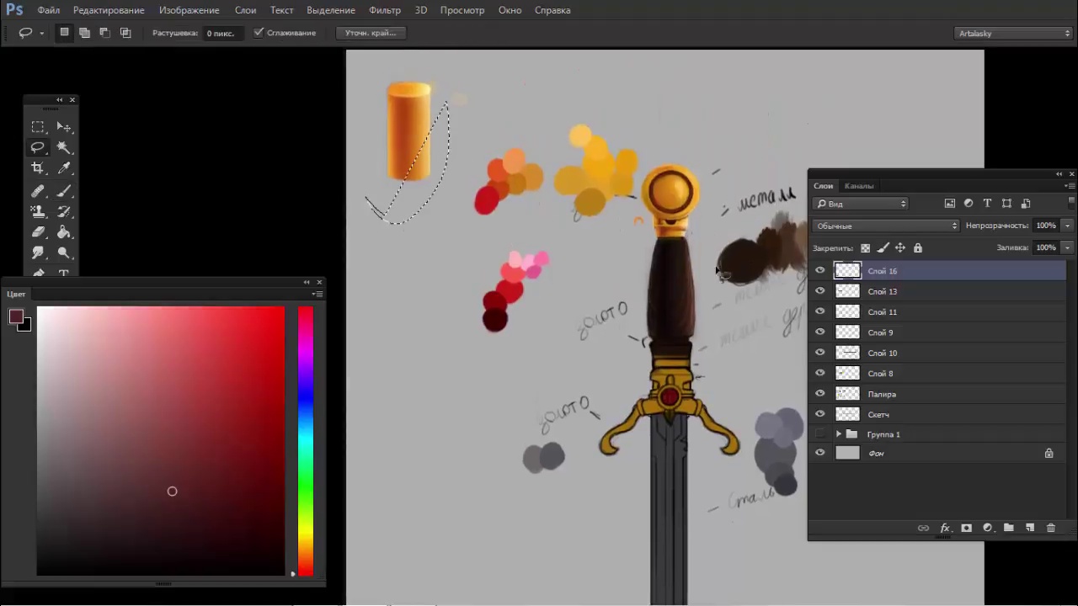
key(ctrl+d)
click(819, 271)
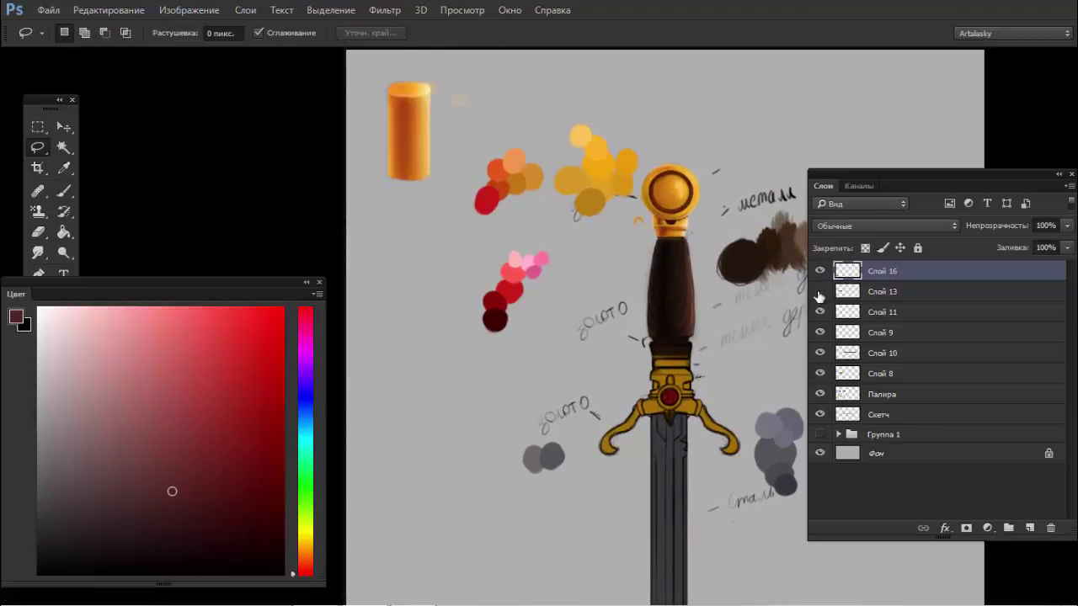
click(819, 294)
- Make Слой 13 active with the brush and zoom onto the sword handle
click(830, 295)
key(b)
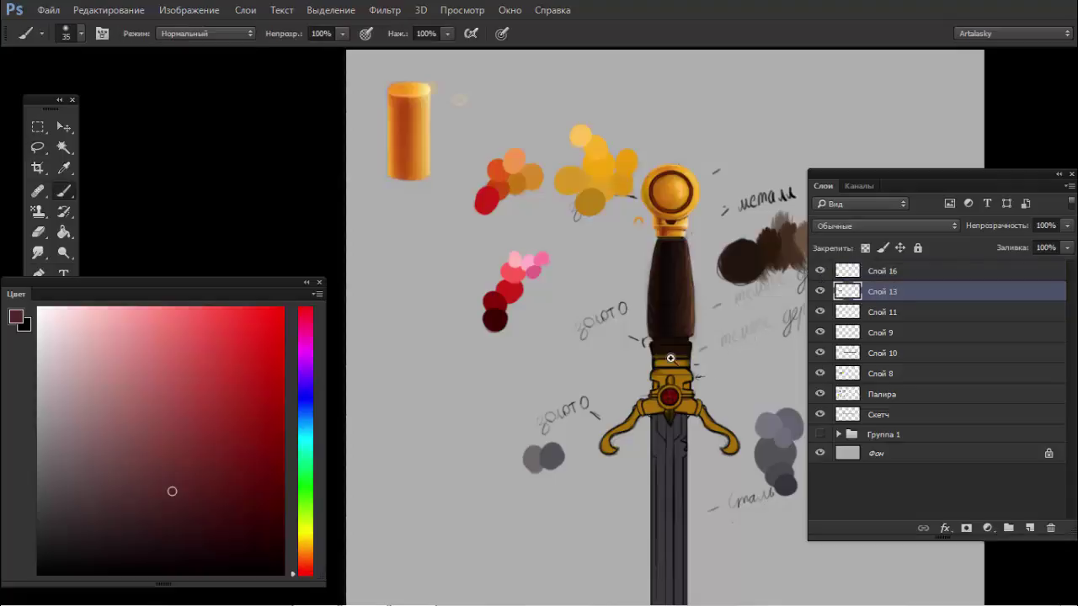
scroll(670, 358, up, 2)
scroll(671, 358, up, 2)
scroll(670, 358, up, 2)
drag(679, 323, 657, 326)
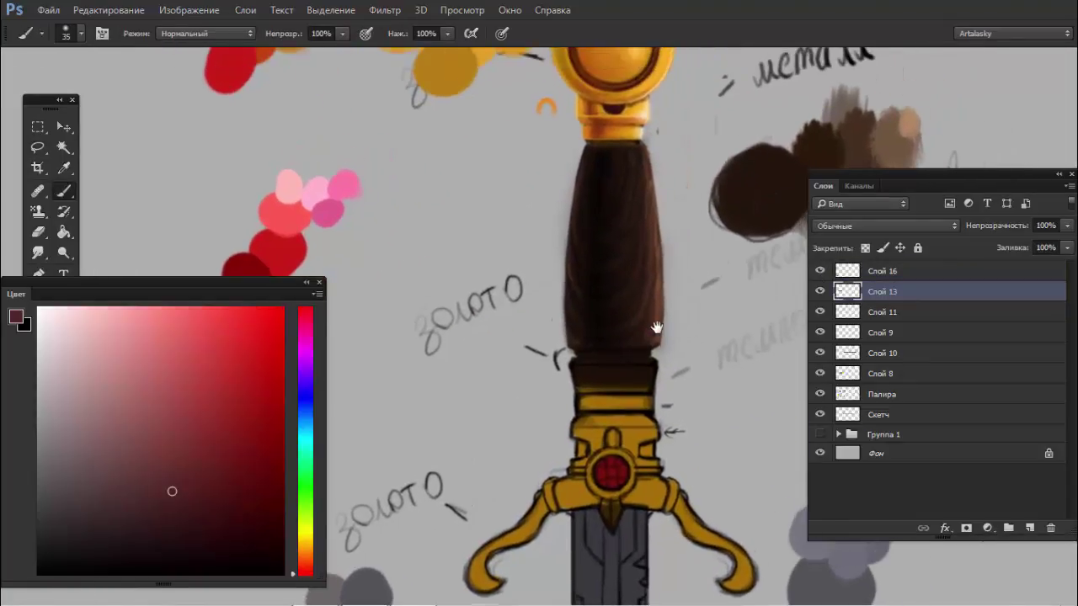
- Sample orange-brown and dab it onto the band below the grip with an 18 px brush
alt+click(599, 128)
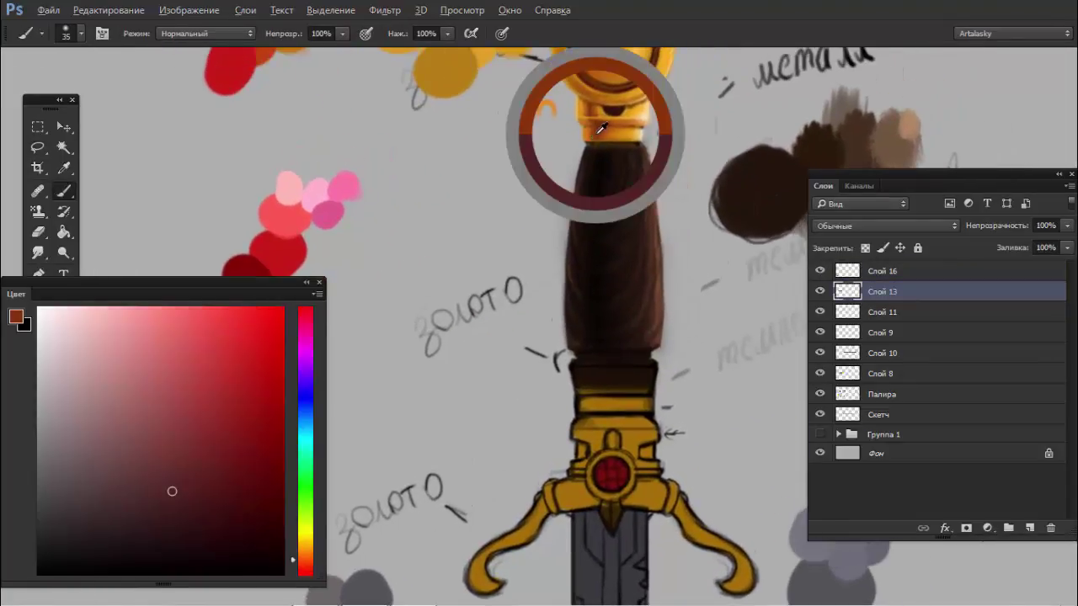
right_click(645, 363)
drag(724, 385, 704, 384)
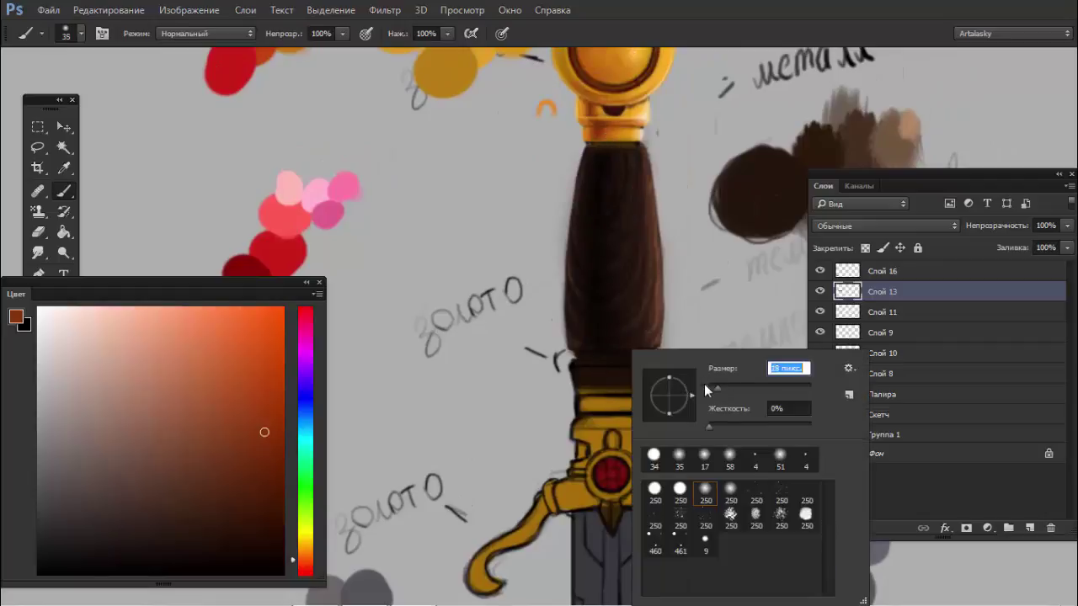
key(Return)
scroll(607, 408, up, 2)
mouse_move(607, 409)
mouse_down()
mouse_move(621, 409)
mouse_move(589, 412)
mouse_up()
- Switch to a 32 px hard round brush tip
right_click(667, 380)
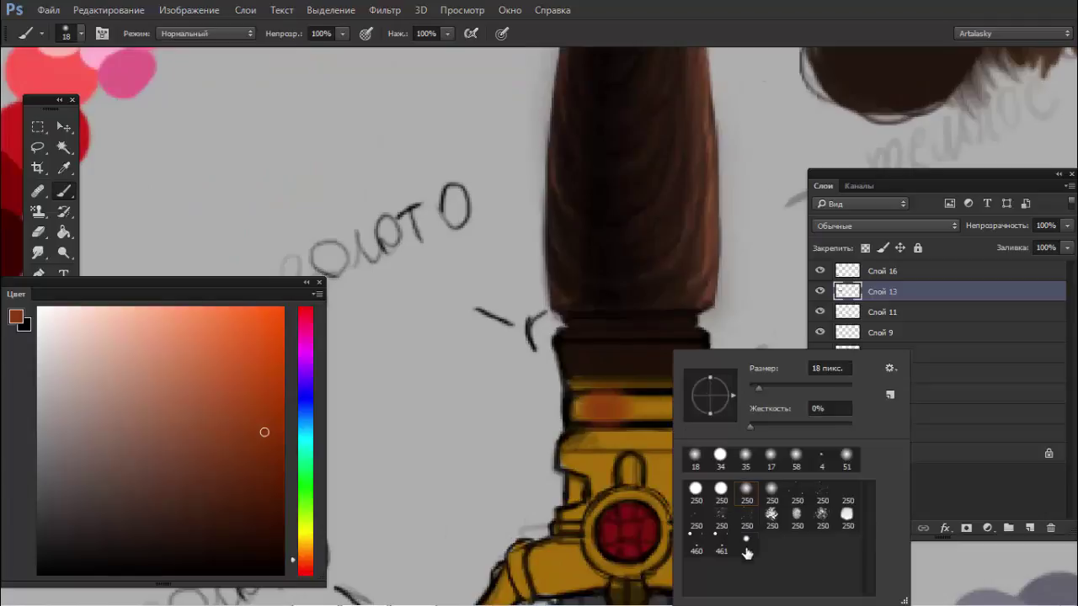
click(696, 490)
click(766, 388)
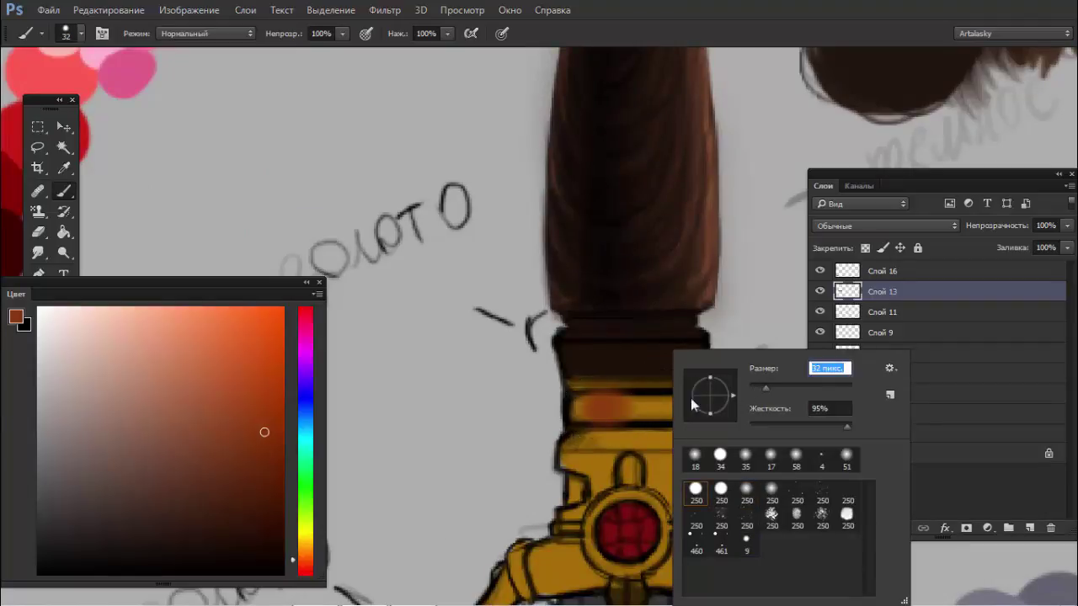
- Shrink the brush to 9 px and paint the dark band and its lower edge bright yellow-orange
drag(755, 389, 753, 389)
key(Return)
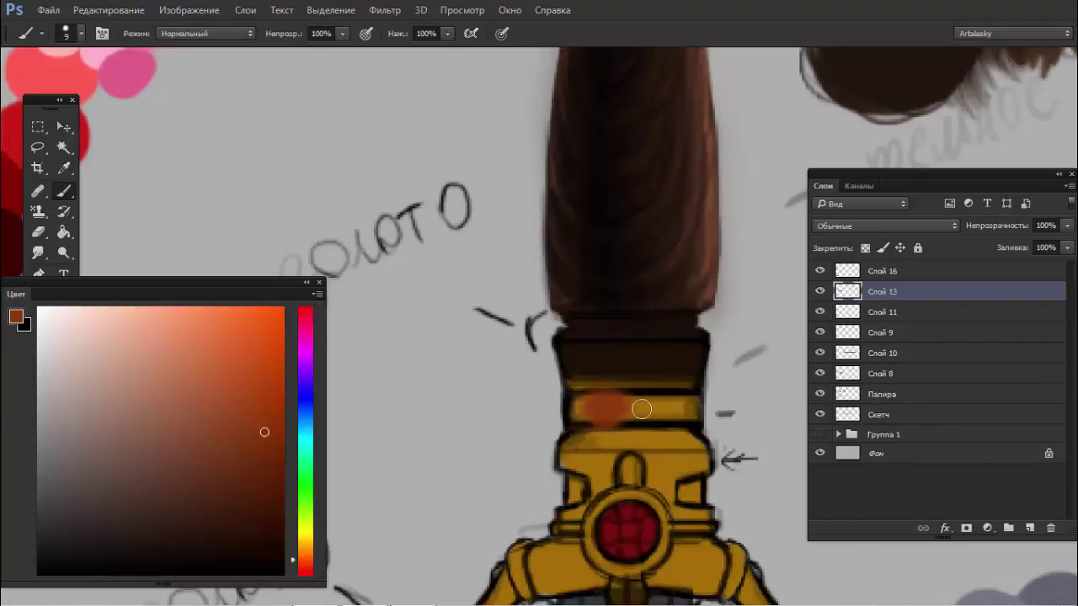
alt+click(652, 406)
click(268, 321)
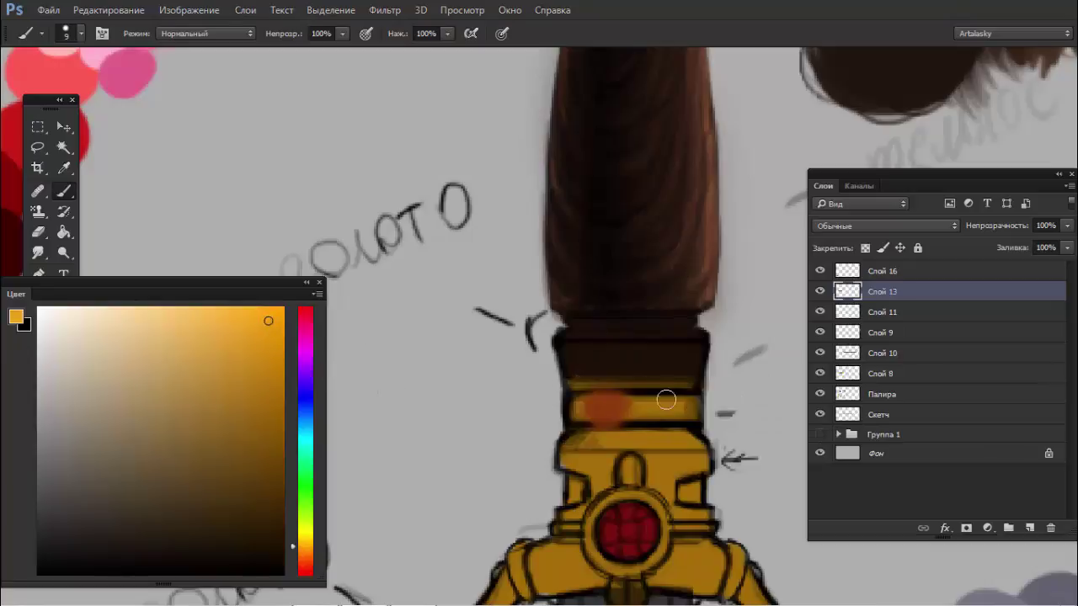
mouse_move(694, 408)
mouse_down()
mouse_move(623, 406)
mouse_move(695, 406)
mouse_up()
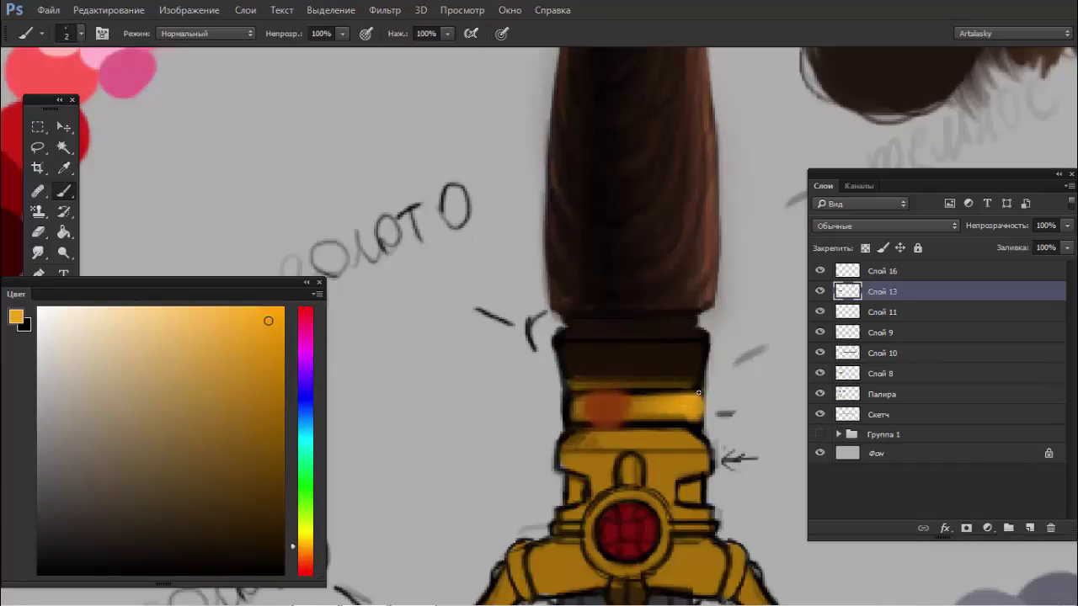
drag(697, 420, 600, 423)
- Repaint the band in darker gold over the orange blotch and add a bright highlight along its top
alt+click(650, 408)
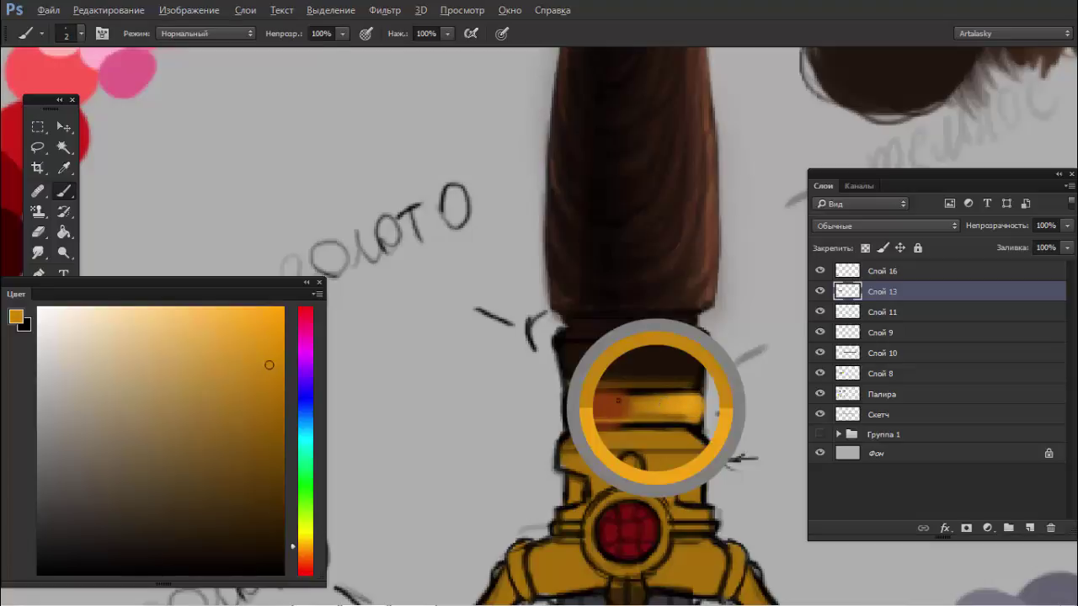
key(bracketright)
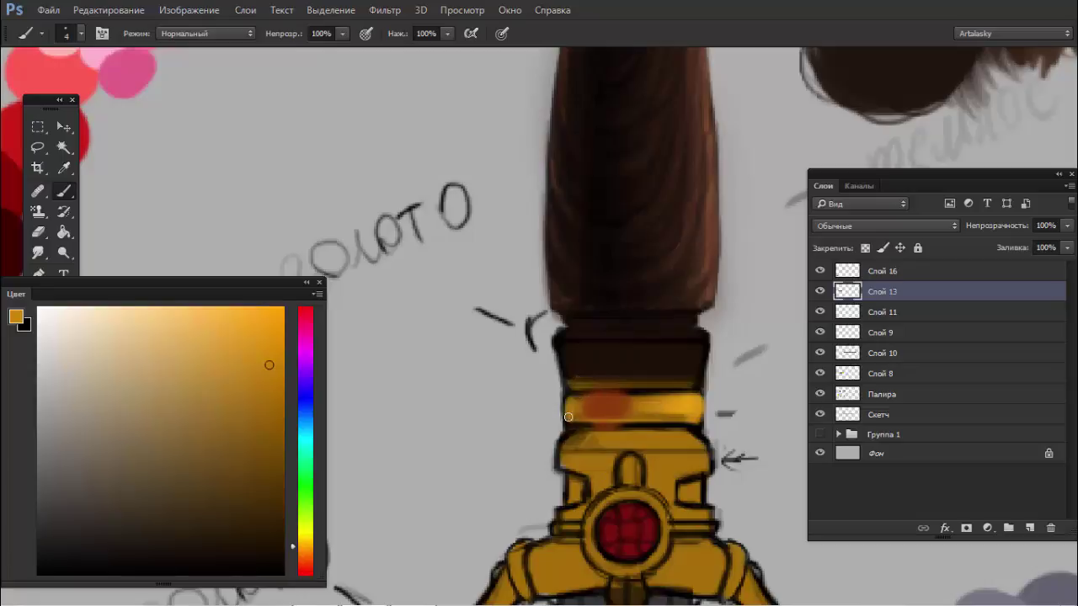
mouse_move(667, 404)
mouse_down()
mouse_move(581, 399)
mouse_move(690, 392)
mouse_up()
click(820, 414)
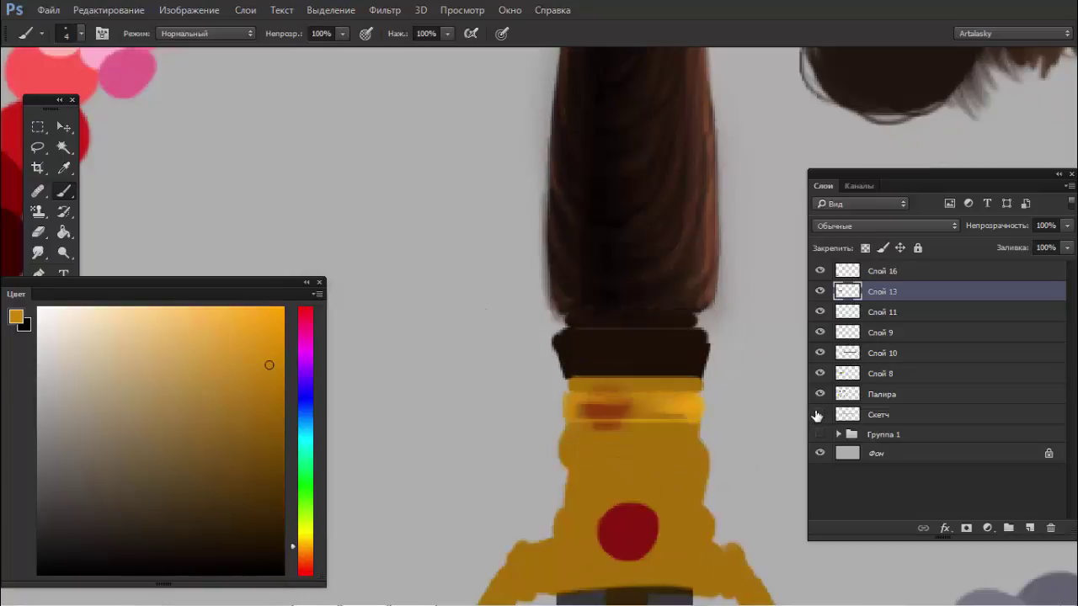
click(819, 414)
drag(585, 397, 674, 393)
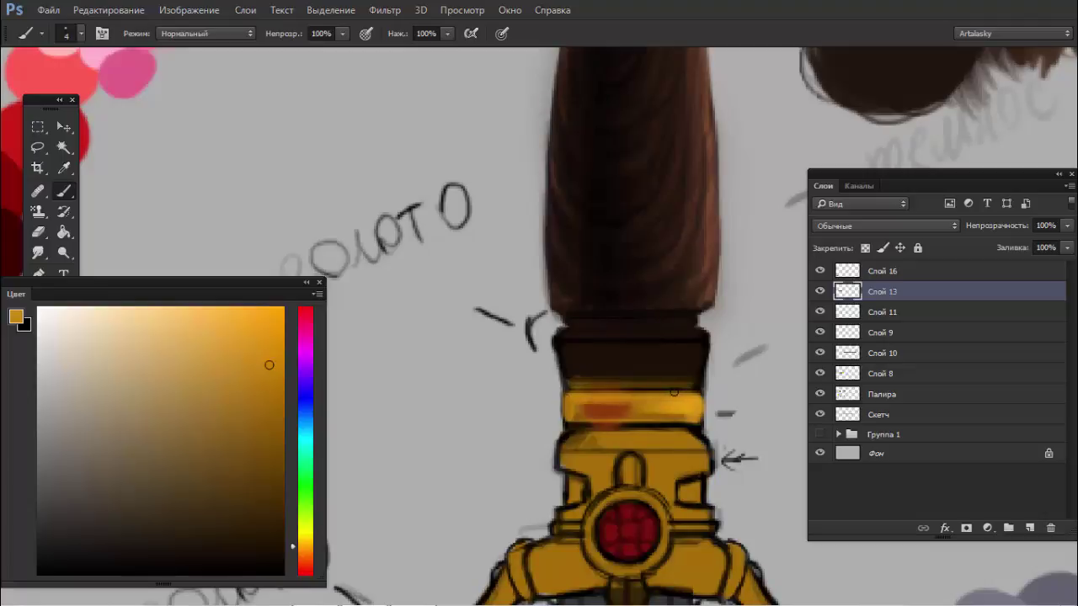
- Shade the band's left part reddish-brown, alternating gold and reddish-brown samples from the band
alt+click(601, 409)
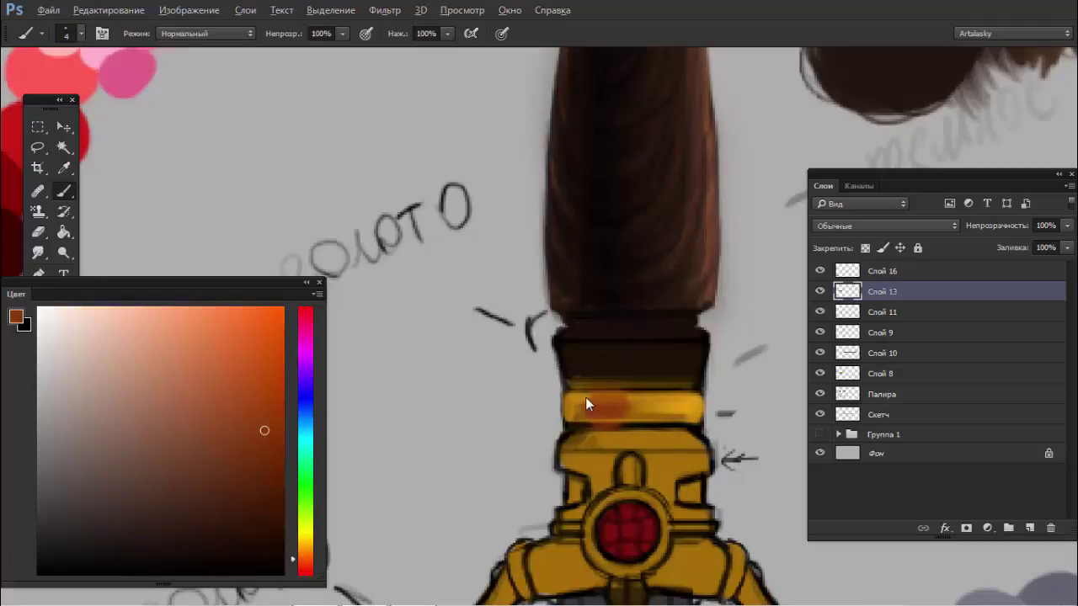
mouse_move(620, 416)
mouse_down()
mouse_move(645, 418)
mouse_move(584, 416)
mouse_up()
alt+click(576, 418)
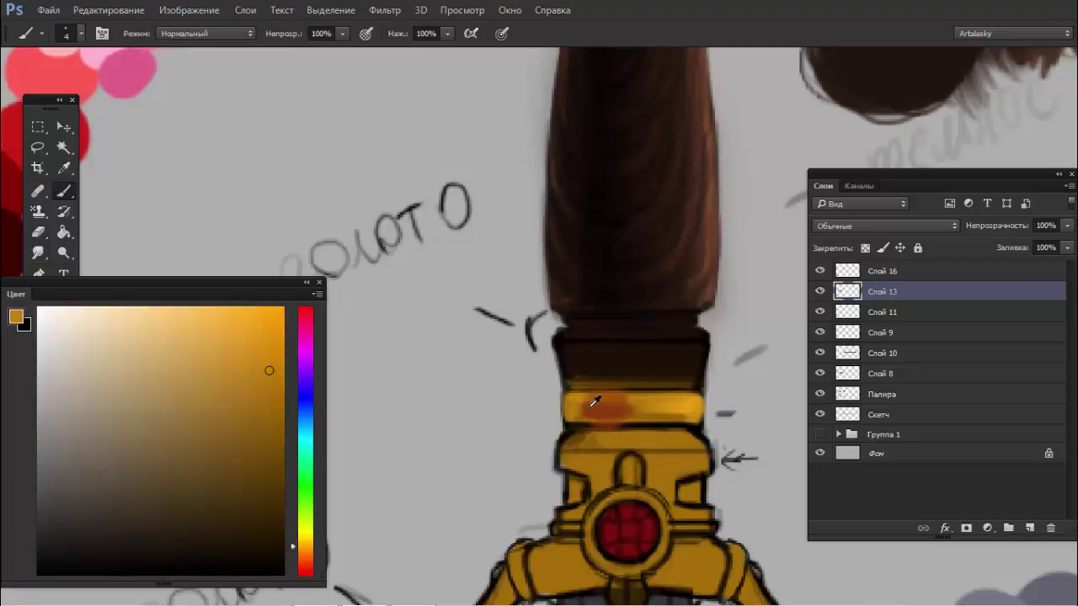
alt+click(594, 404)
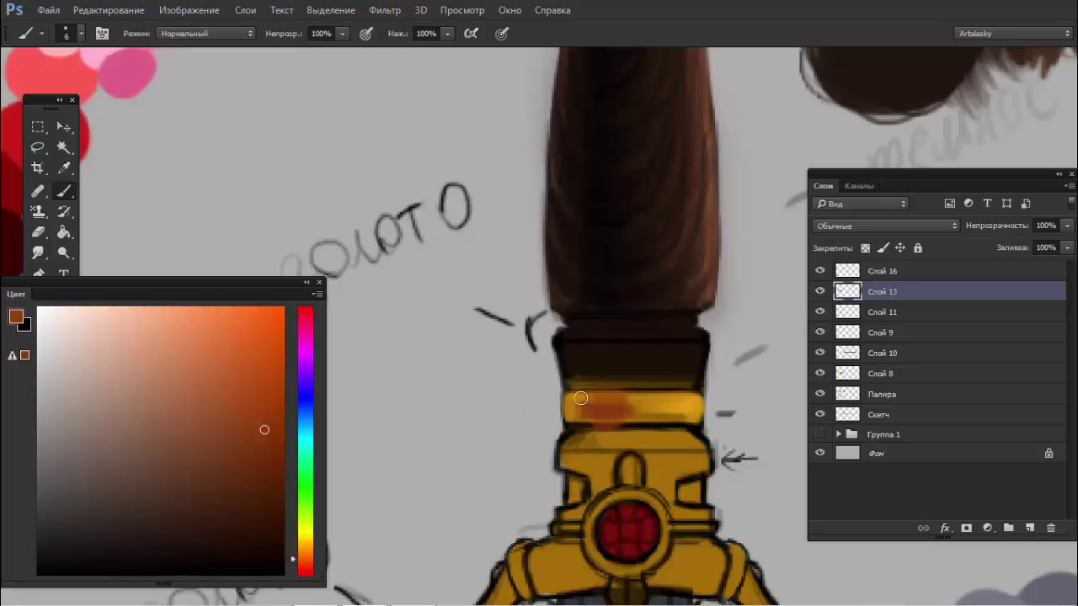
mouse_move(581, 398)
mouse_down()
mouse_move(583, 425)
mouse_move(640, 404)
mouse_up()
alt+click(643, 407)
alt+click(650, 413)
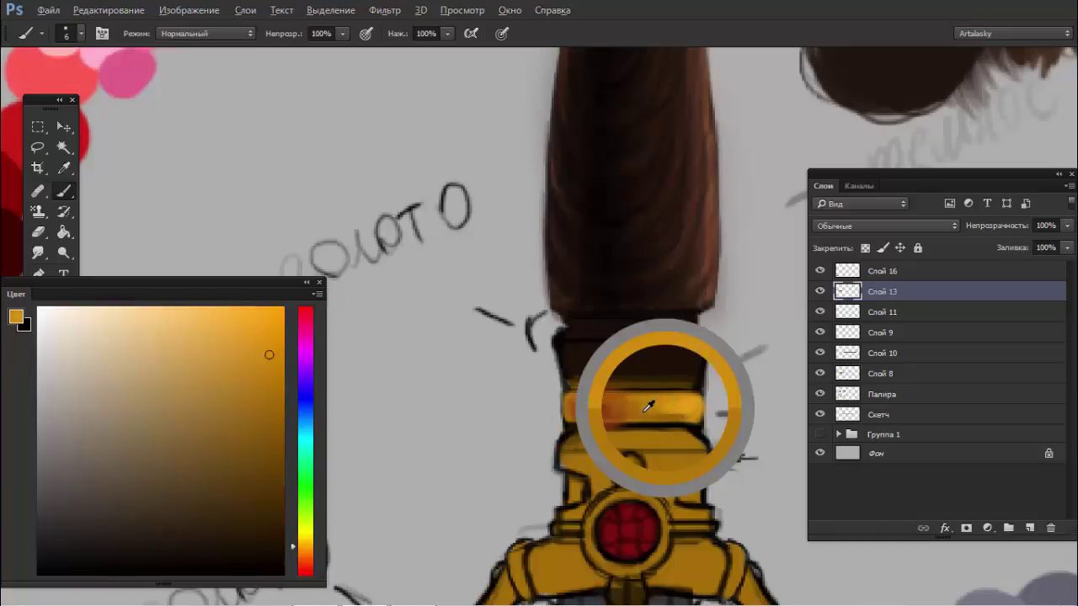
alt+click(597, 407)
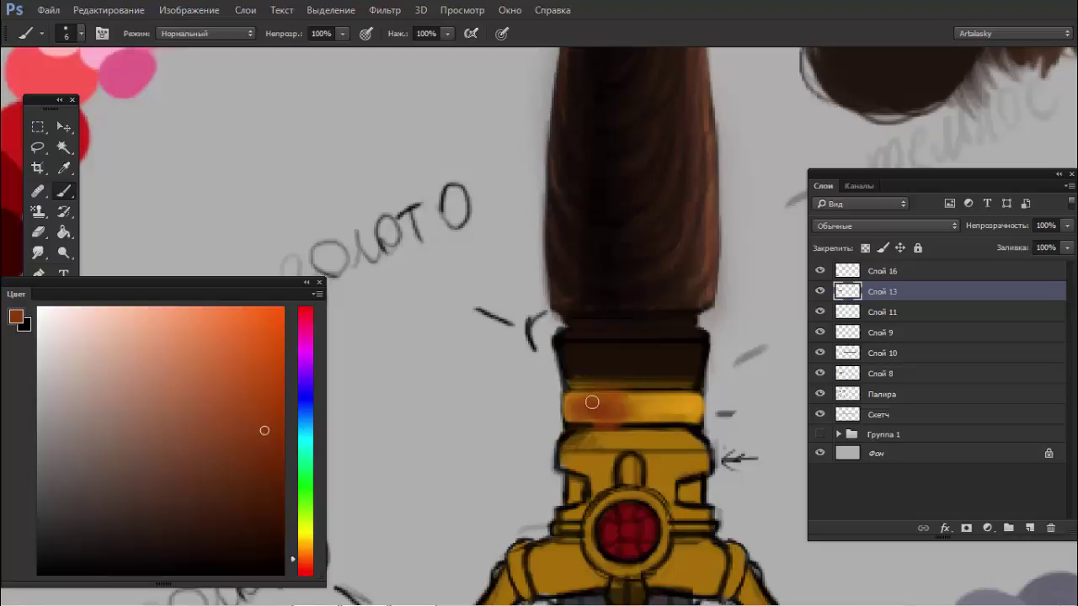
alt+click(626, 415)
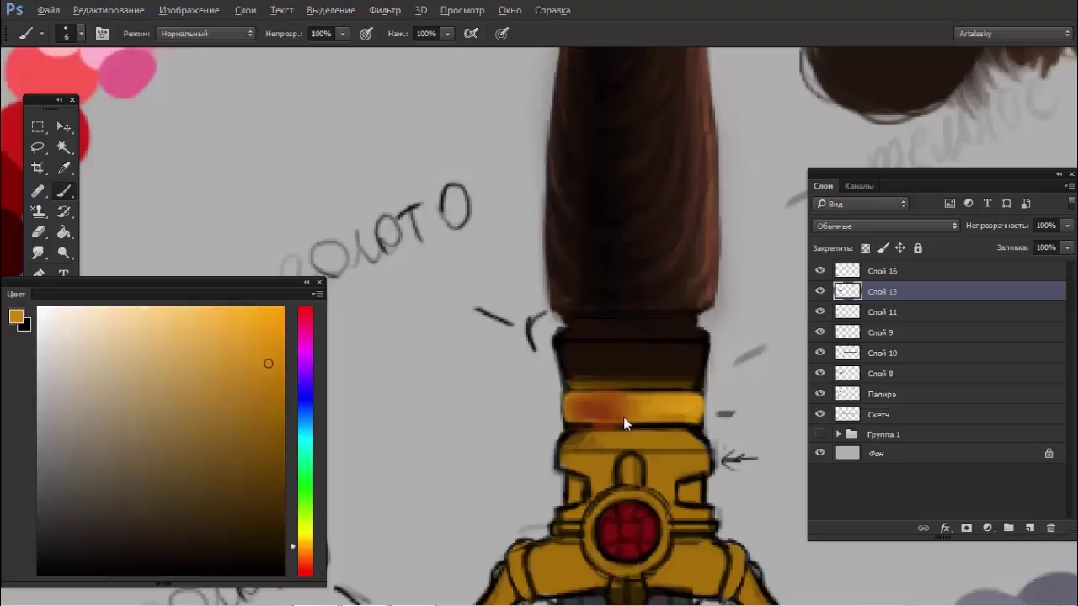
alt+click(625, 414)
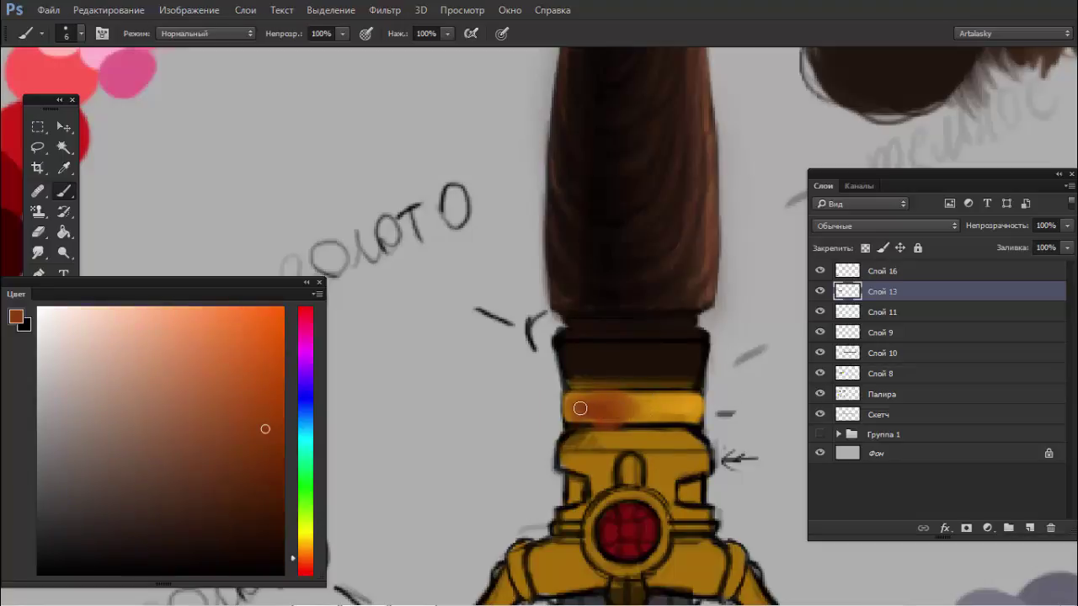
alt+click(627, 410)
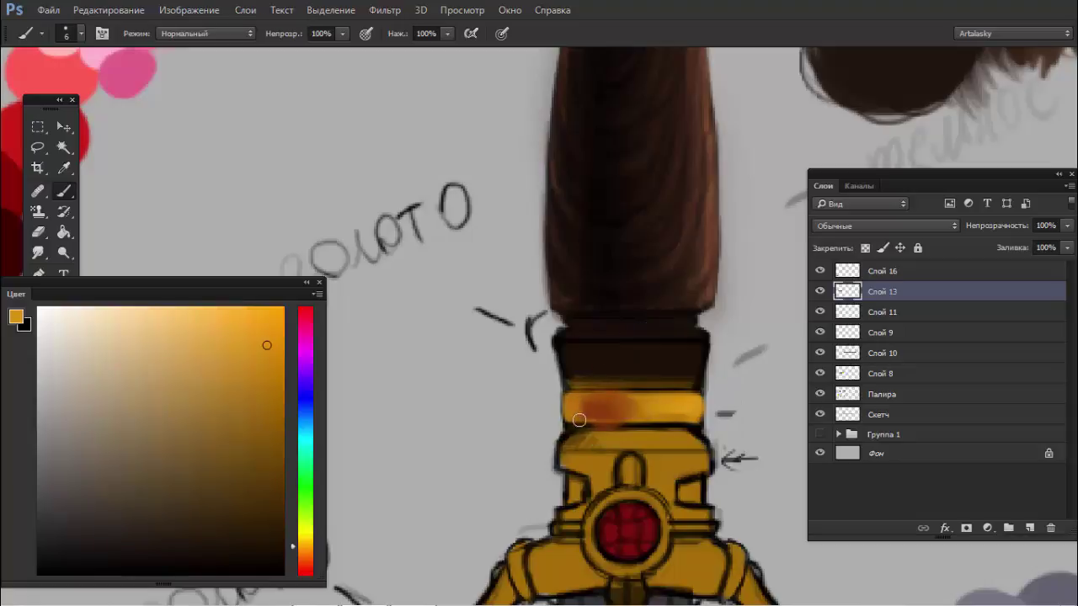
- Pick a brighter gold and paint it across the lower band and along its lower edge
scroll(623, 411, down, 5)
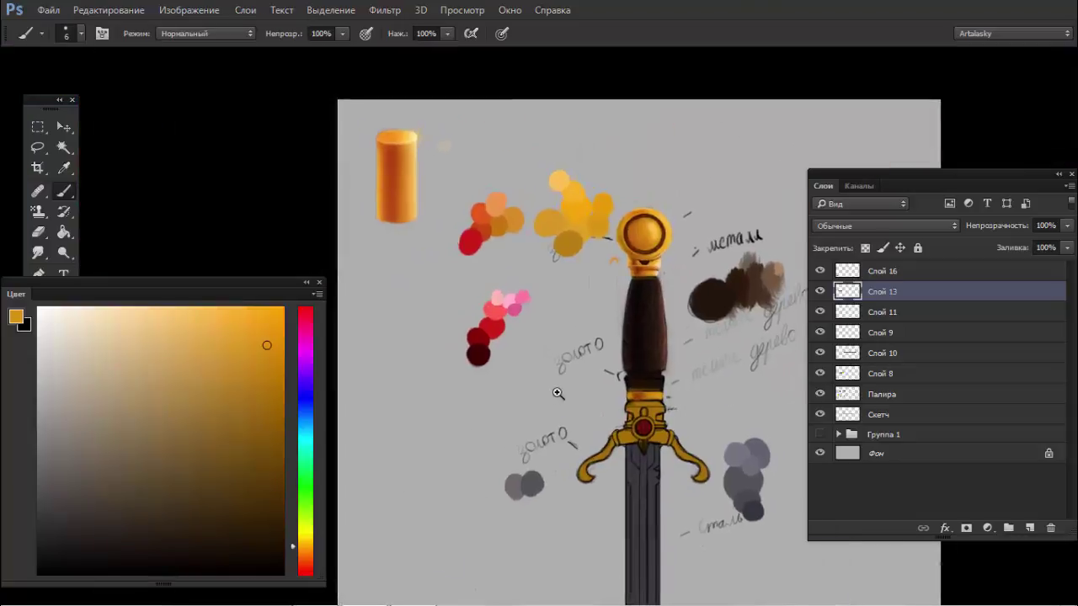
scroll(631, 404, up, 2)
scroll(642, 395, up, 2)
scroll(642, 395, up, 1)
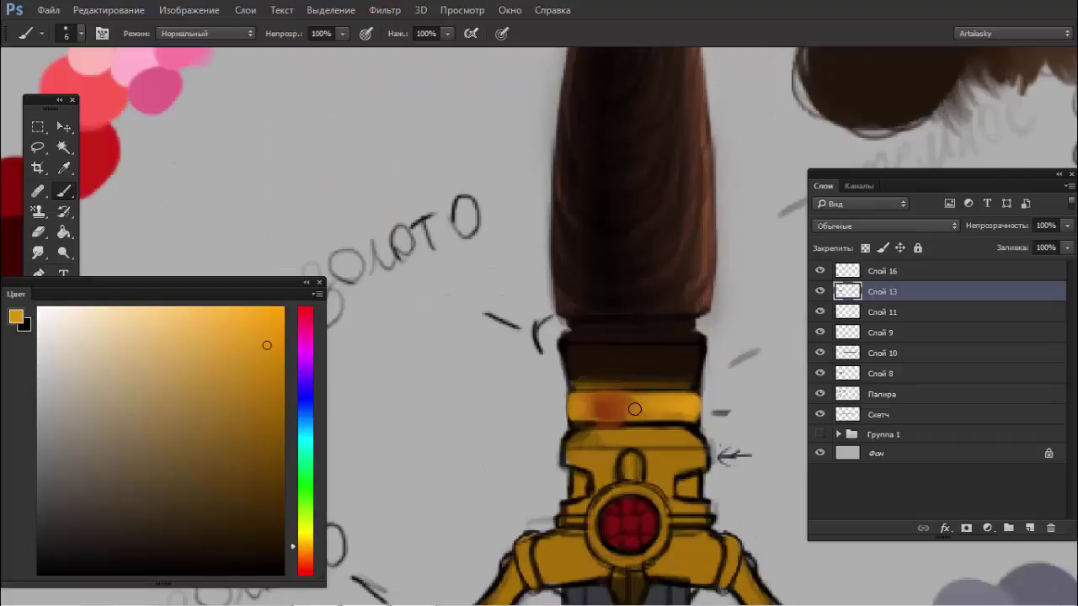
click(257, 316)
drag(679, 413, 654, 415)
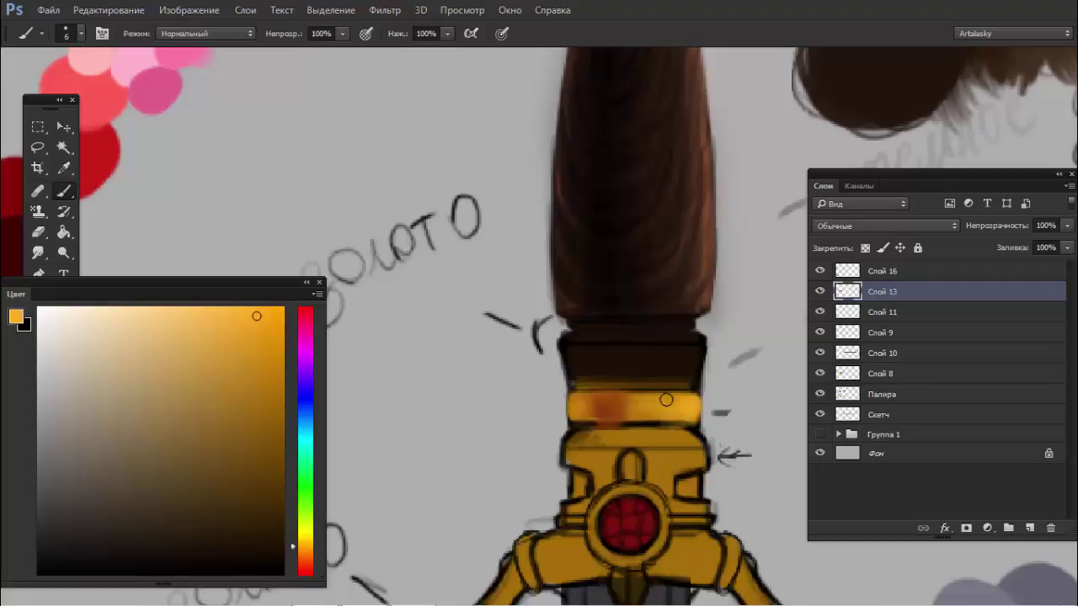
drag(688, 423, 577, 427)
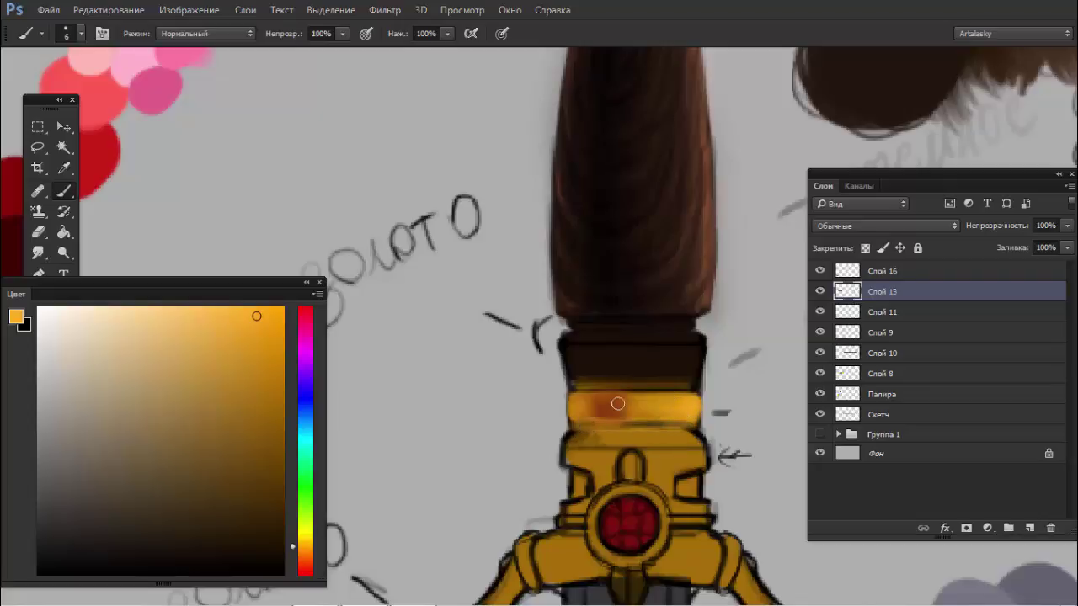
- Retry the highlight along the band's lower edge, undoing one unwanted stroke
scroll(615, 439, down, 2)
scroll(627, 404, down, 1)
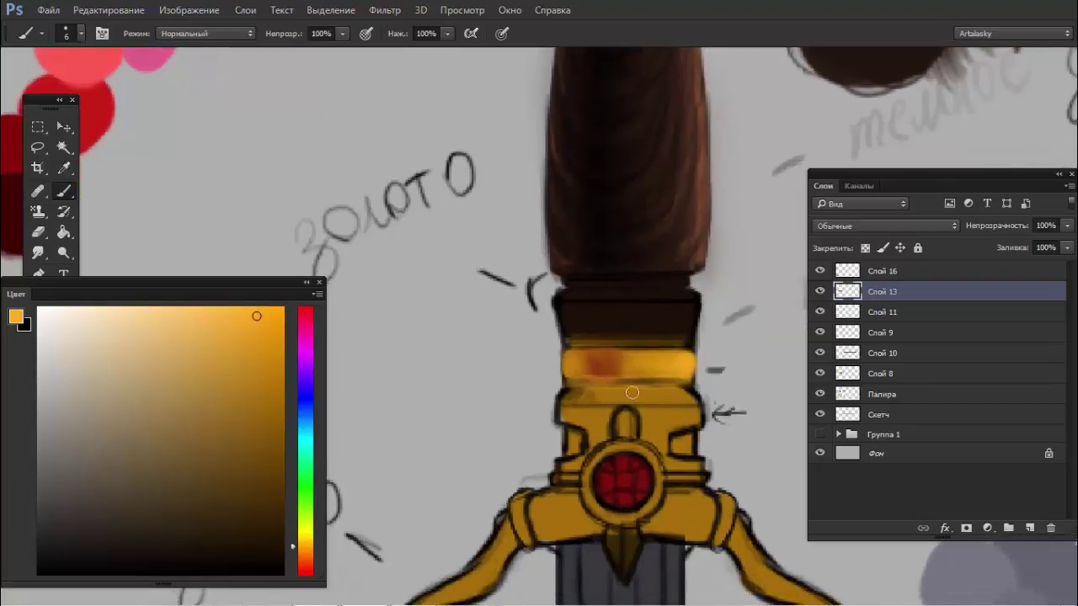
drag(617, 398, 684, 392)
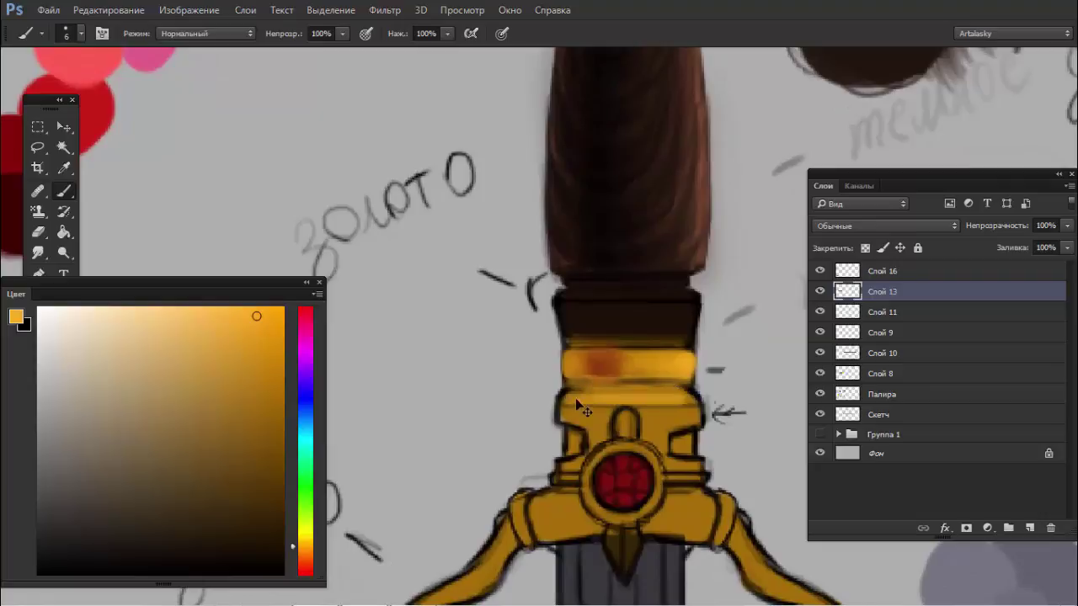
key(ctrl+z)
mouse_move(576, 400)
mouse_down()
mouse_move(694, 395)
mouse_move(580, 394)
mouse_up()
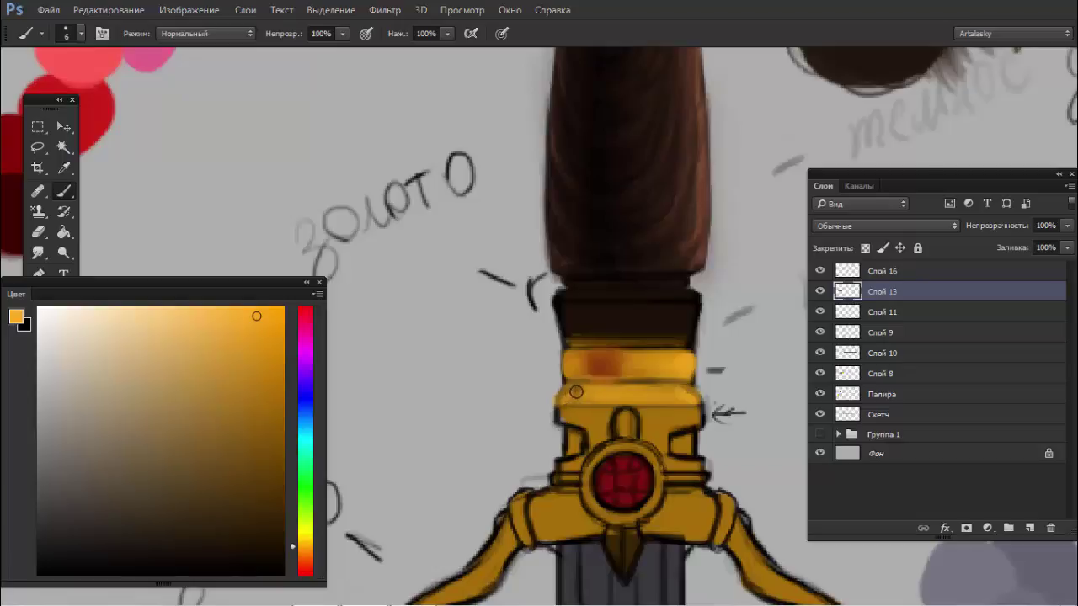
- Paint a bright stroke on the gold band under the pommel, then undo it
scroll(640, 384, down, 2)
scroll(632, 384, down, 2)
scroll(615, 376, up, 2)
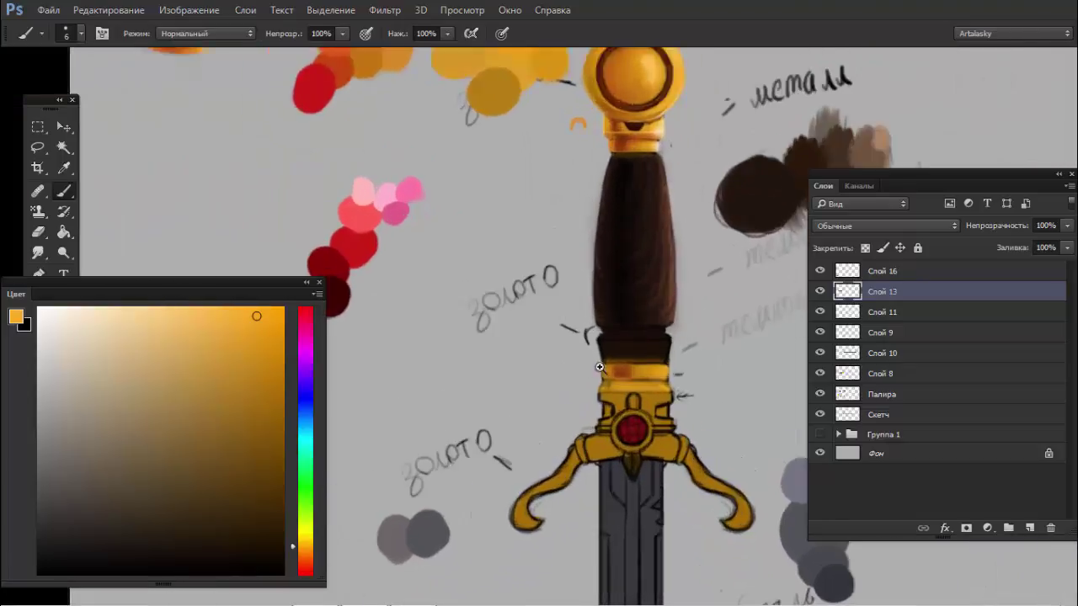
scroll(603, 367, up, 2)
scroll(615, 376, up, 2)
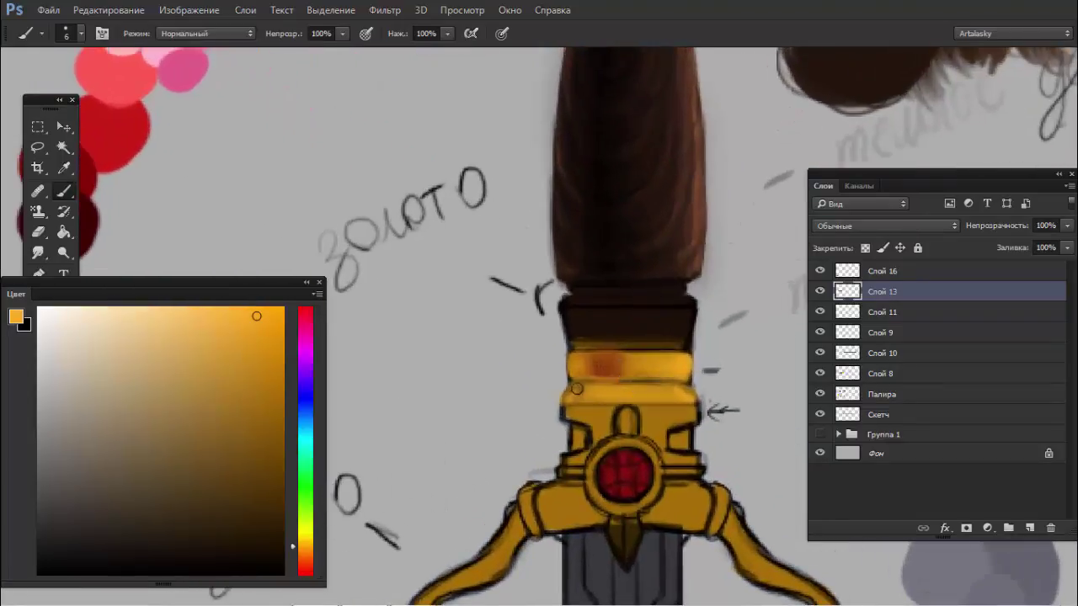
scroll(590, 102, up, 3)
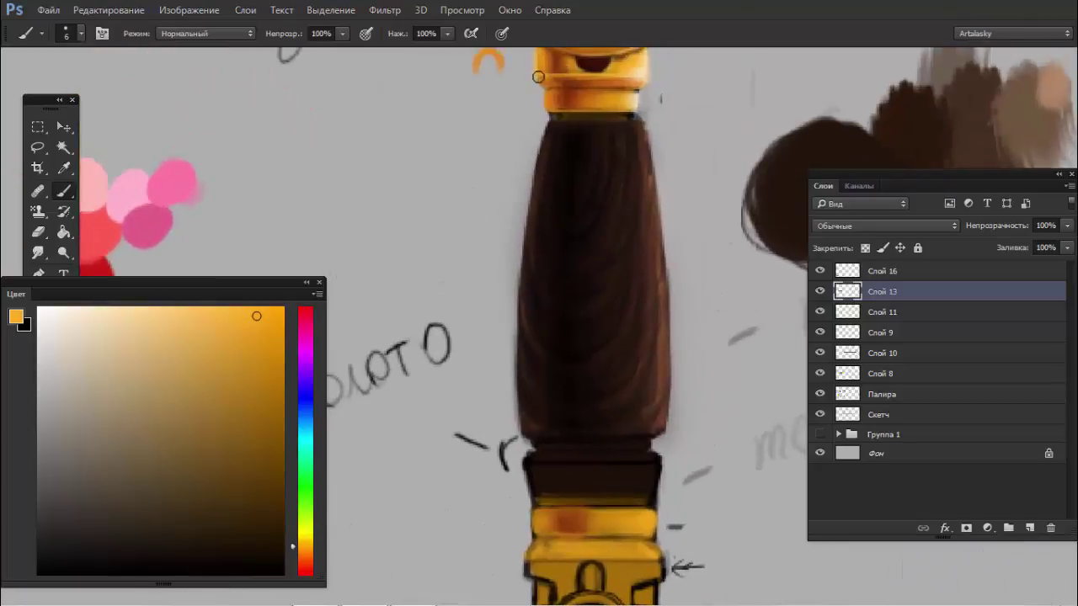
mouse_move(538, 77)
mouse_down()
mouse_move(655, 74)
mouse_move(529, 81)
mouse_up()
key(ctrl+z)
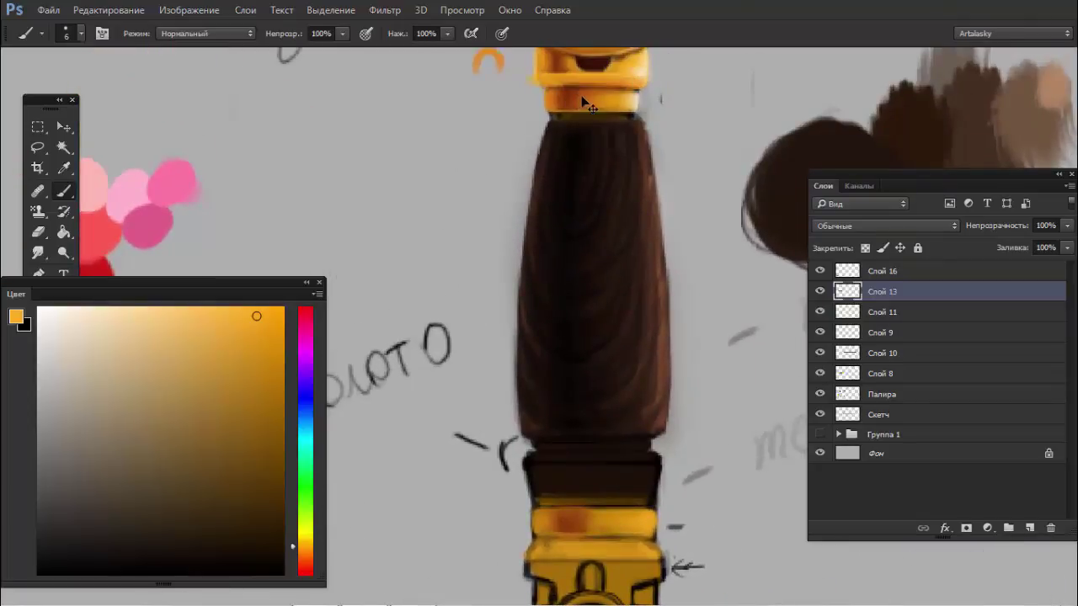
key(ctrl+z)
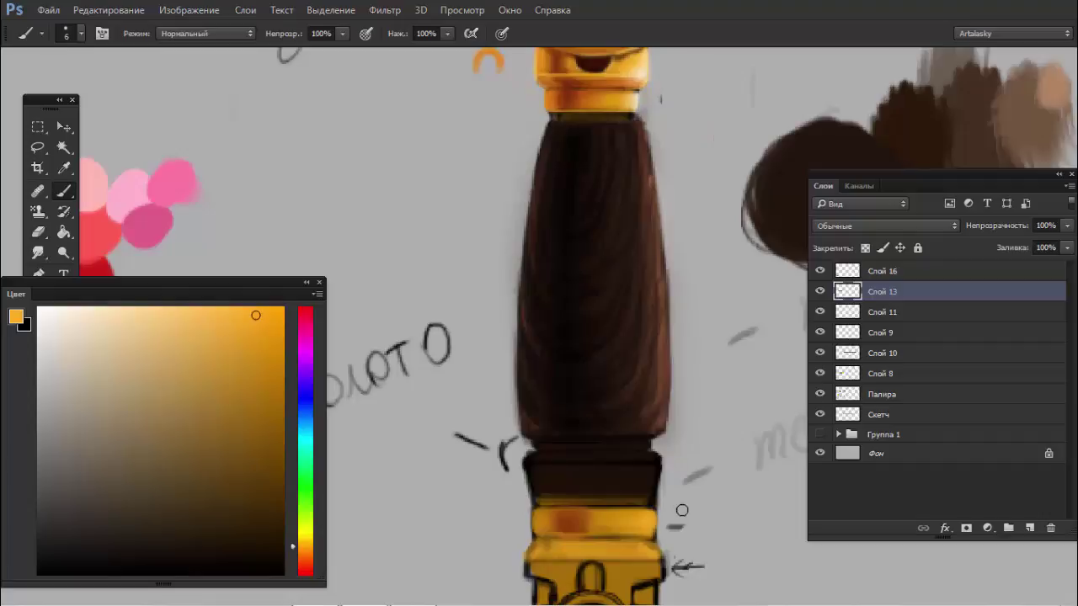
scroll(682, 510, down, 3)
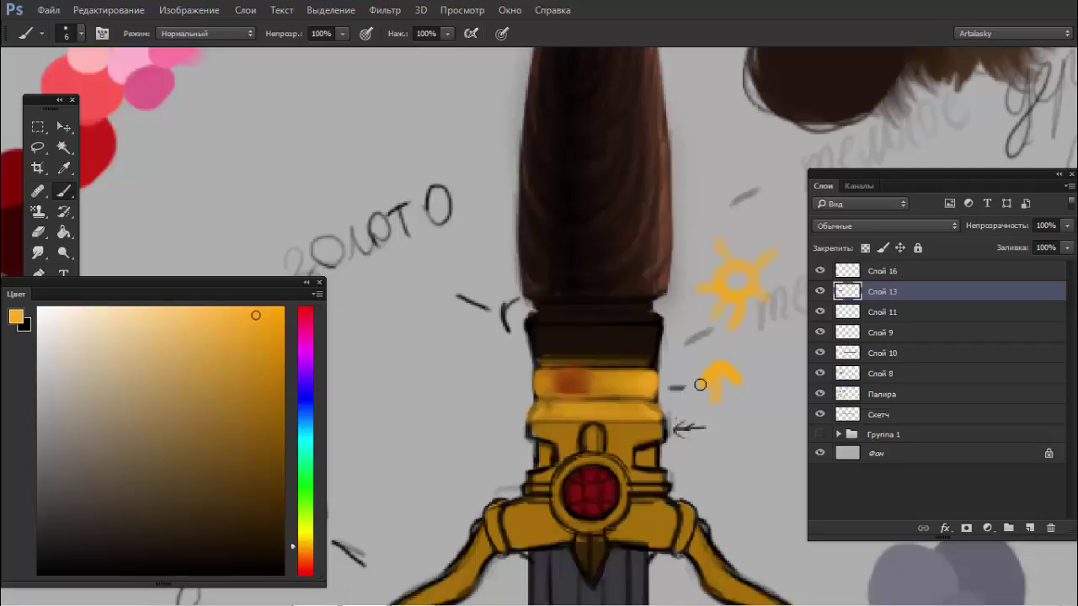
- Undo the stray orange star marks and paint a light orange-gold highlight along the lower band
key(ctrl+alt+z)
key(ctrl+alt+z)
key(ctrl+alt+z)
key(ctrl+alt+z)
key(ctrl+alt+z)
key(ctrl+alt+z)
key(alt)
click(159, 312)
mouse_move(639, 411)
mouse_down()
mouse_move(628, 409)
mouse_move(655, 415)
mouse_up()
drag(639, 415, 579, 410)
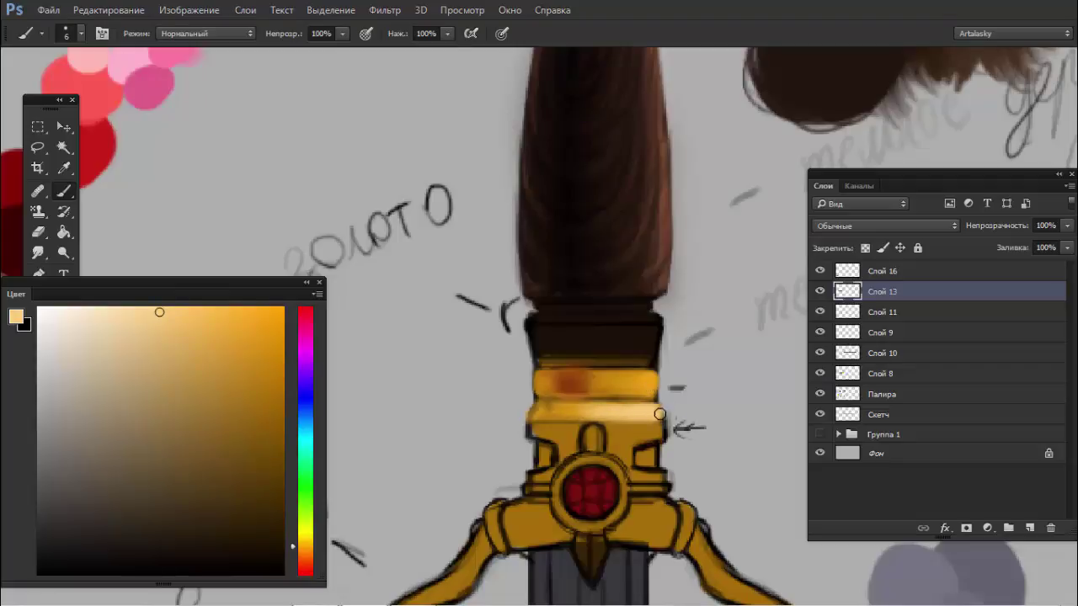
- Add orange touches to the lower band, then brush pure yellow over it
alt+click(645, 384)
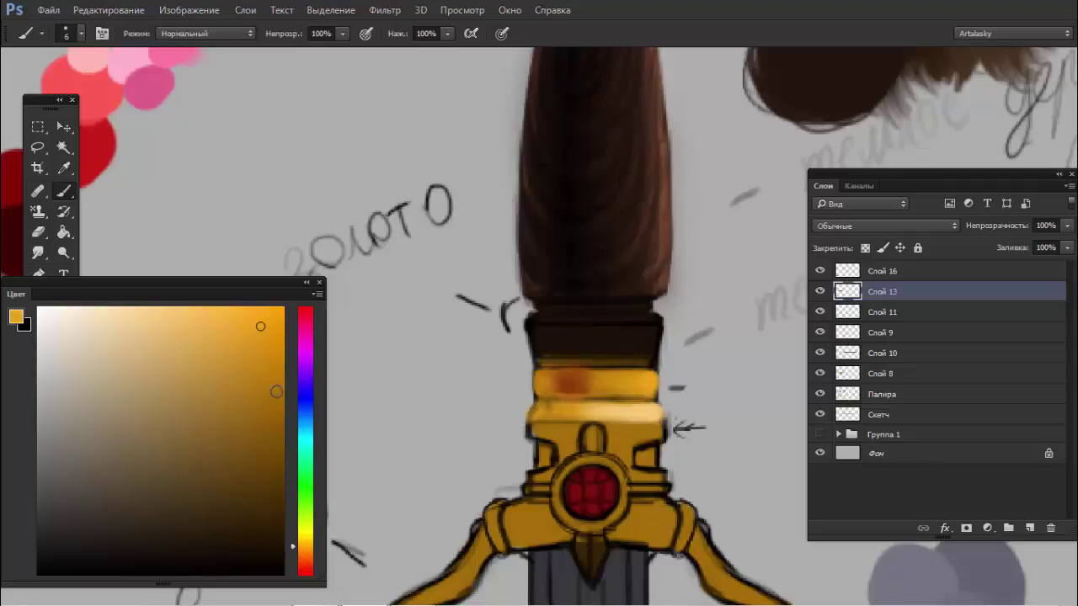
click(281, 342)
click(306, 554)
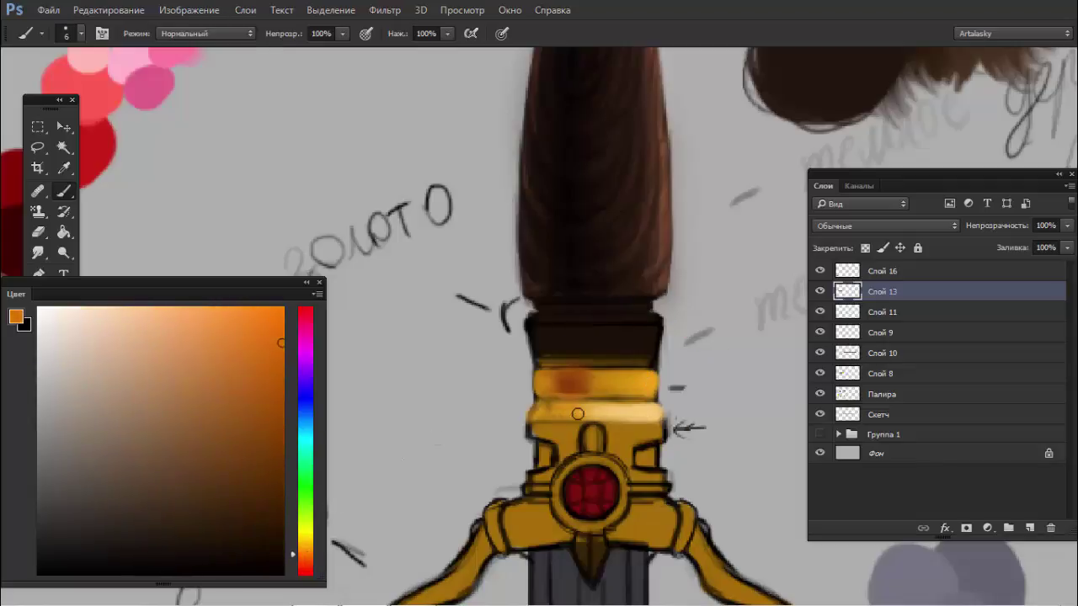
drag(558, 413, 577, 405)
drag(564, 412, 573, 407)
click(306, 546)
click(278, 308)
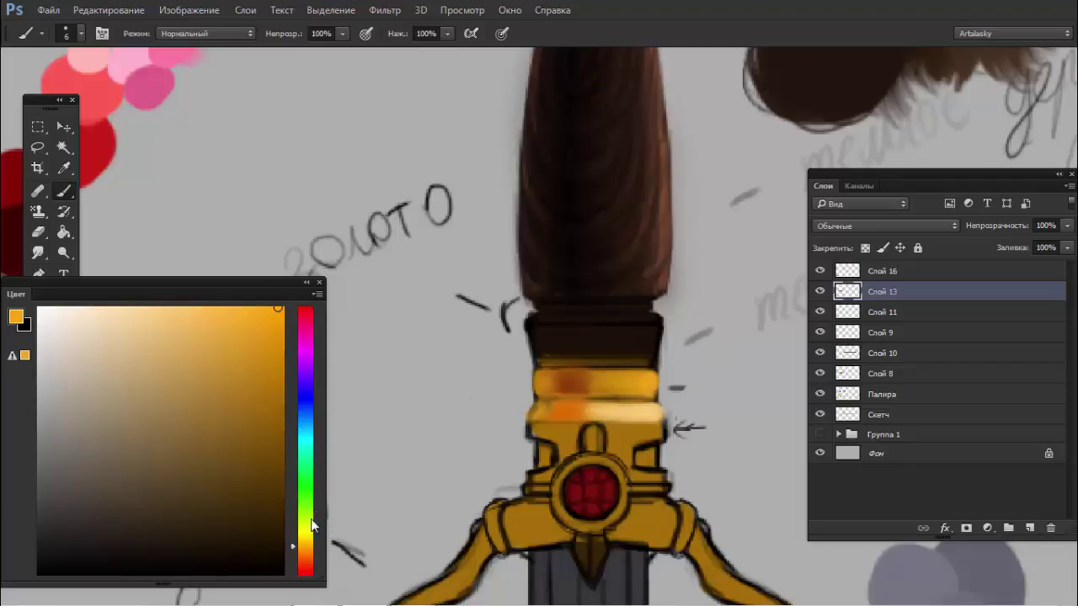
click(305, 538)
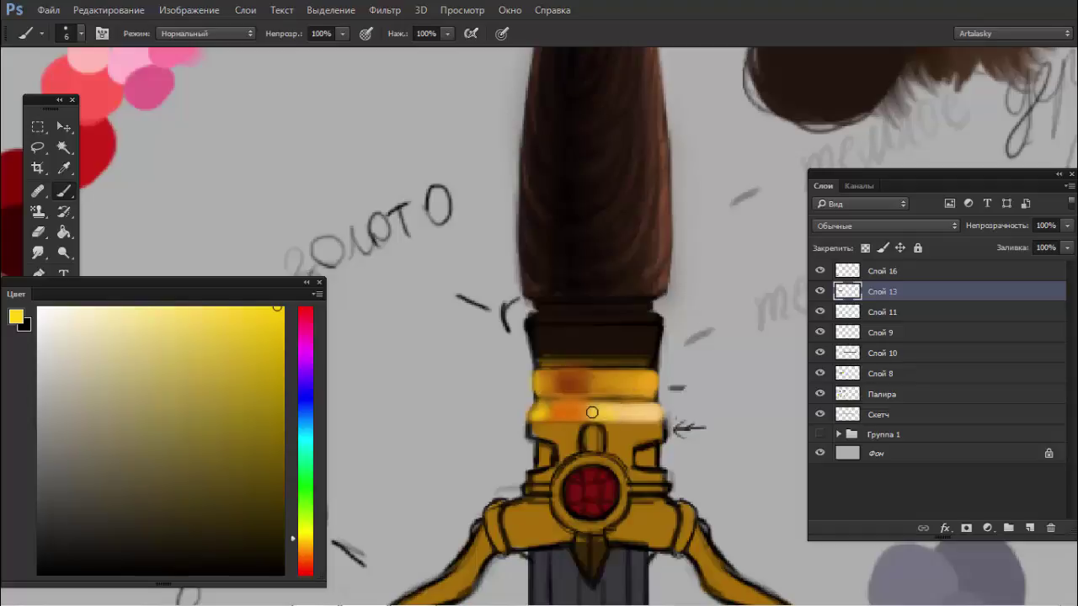
drag(597, 412, 577, 413)
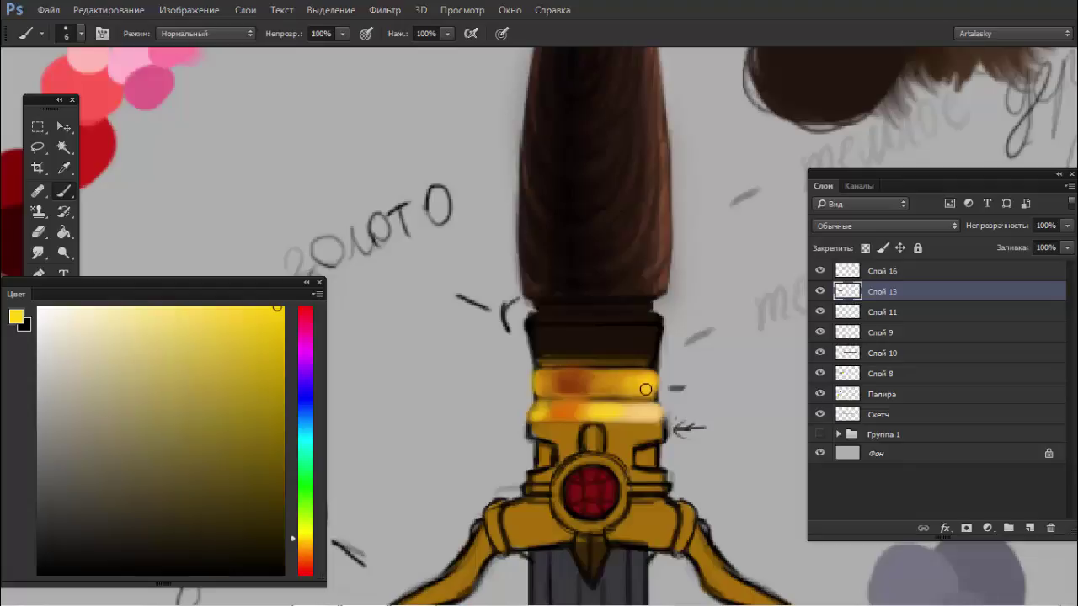
- Choose a red-brown colour and add an orange-red shade across the upper band
alt+click(642, 410)
drag(647, 385, 570, 405)
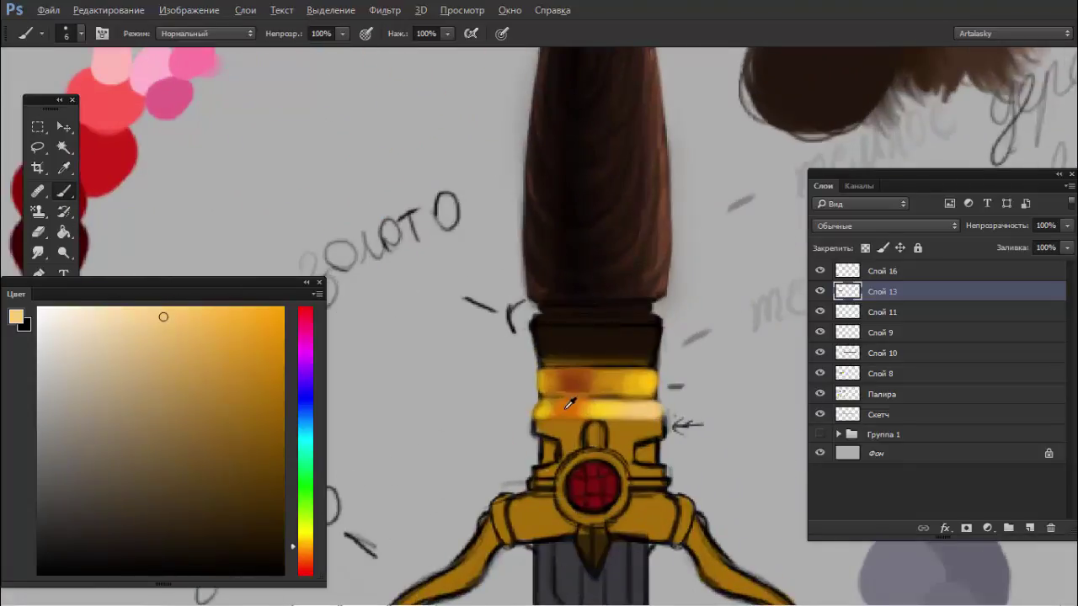
alt+click(569, 405)
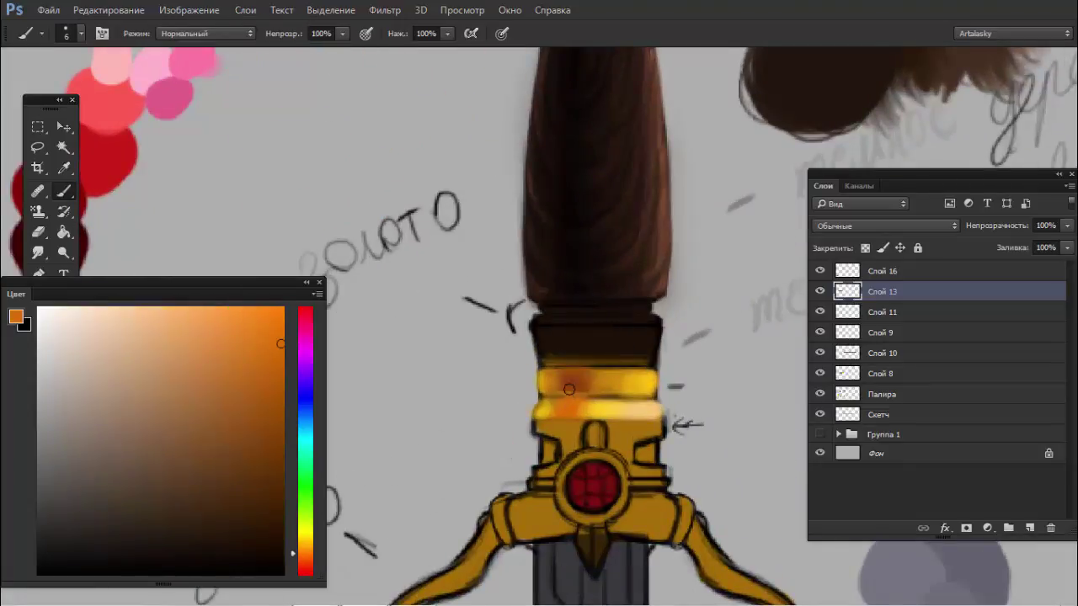
alt+click(595, 384)
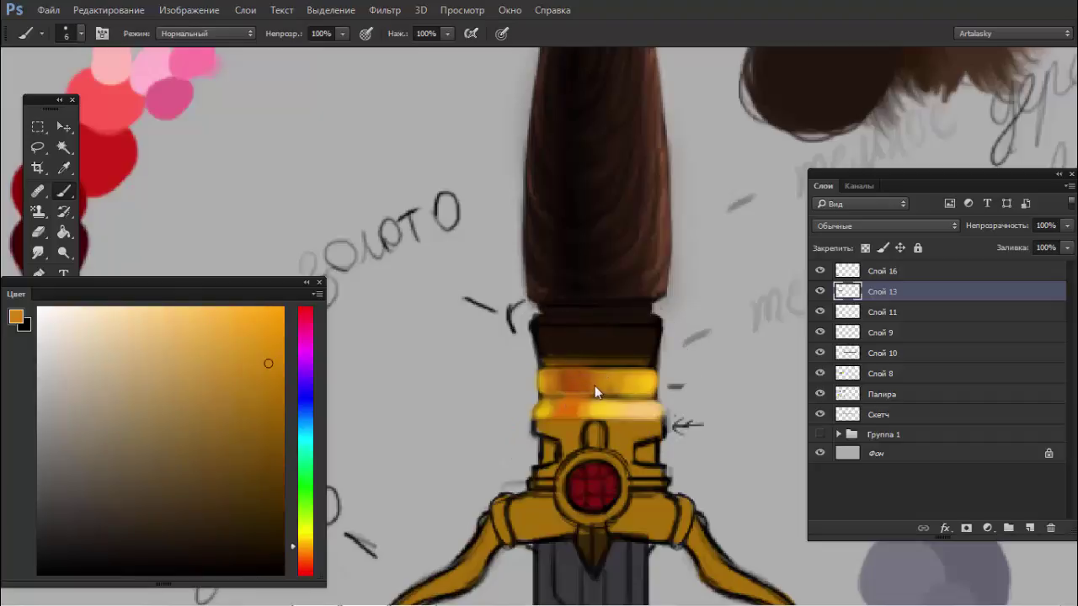
alt+click(620, 383)
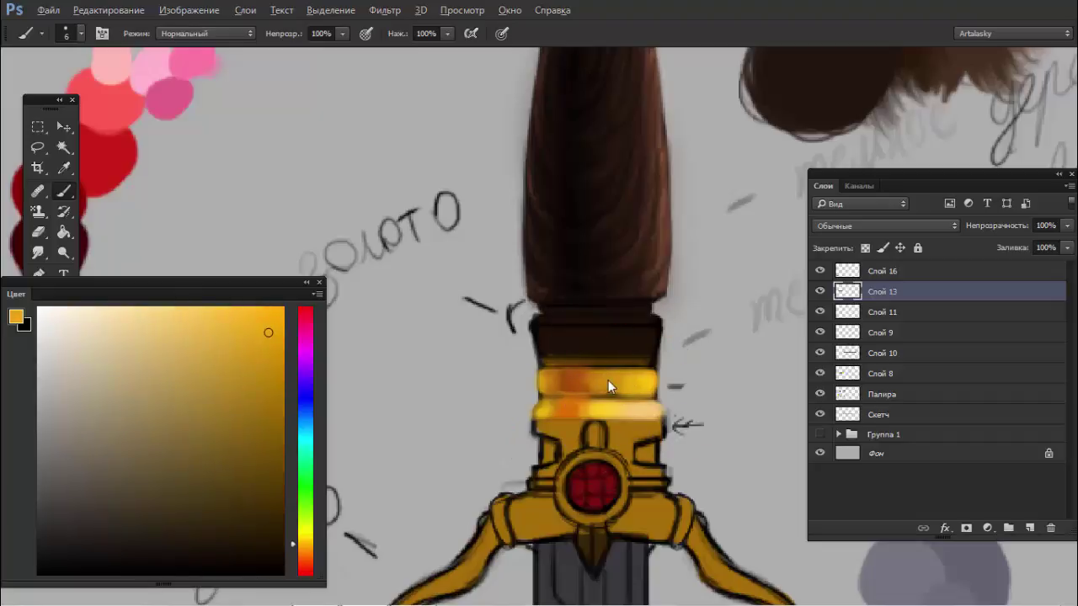
alt+click(564, 380)
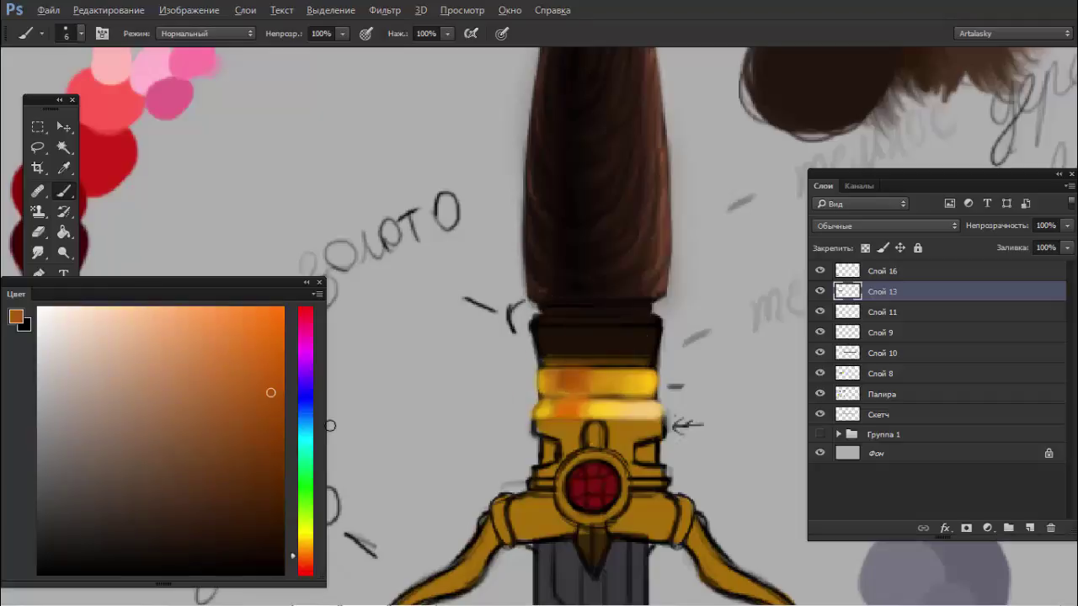
click(282, 429)
click(308, 562)
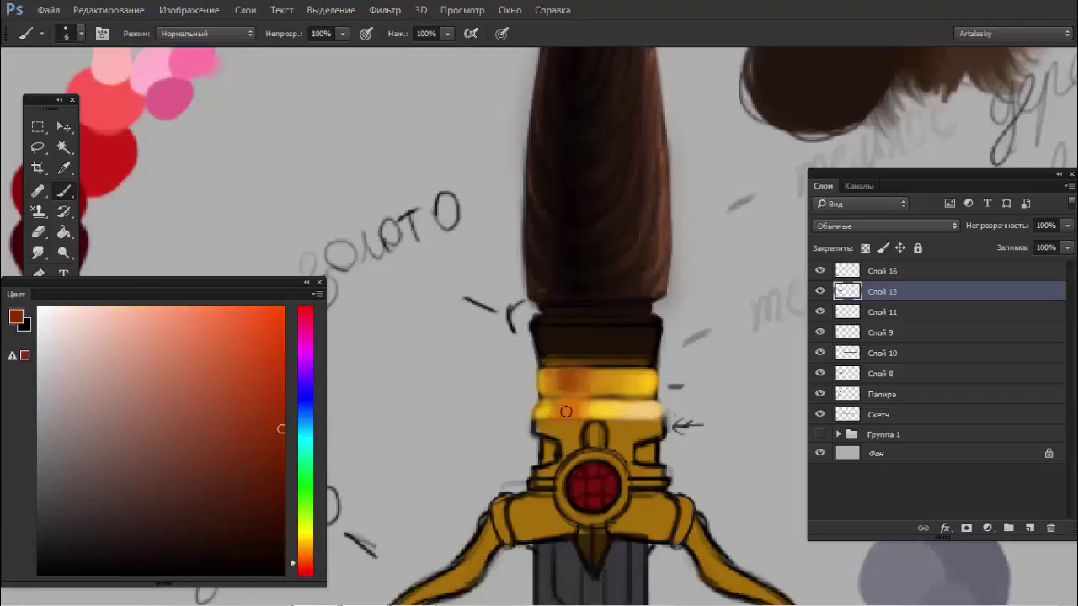
drag(543, 394, 650, 399)
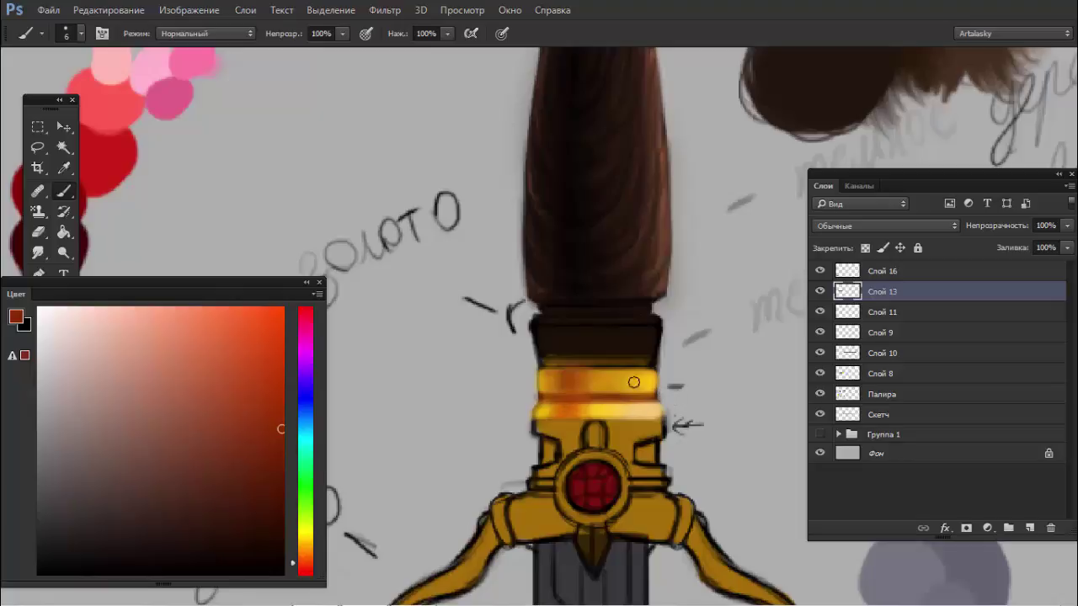
- Paint a thin bright gold line on the upper band and a pale peach highlight along the lower band
alt+click(647, 380)
key(bracketleft)
key(bracketleft)
key(bracketleft)
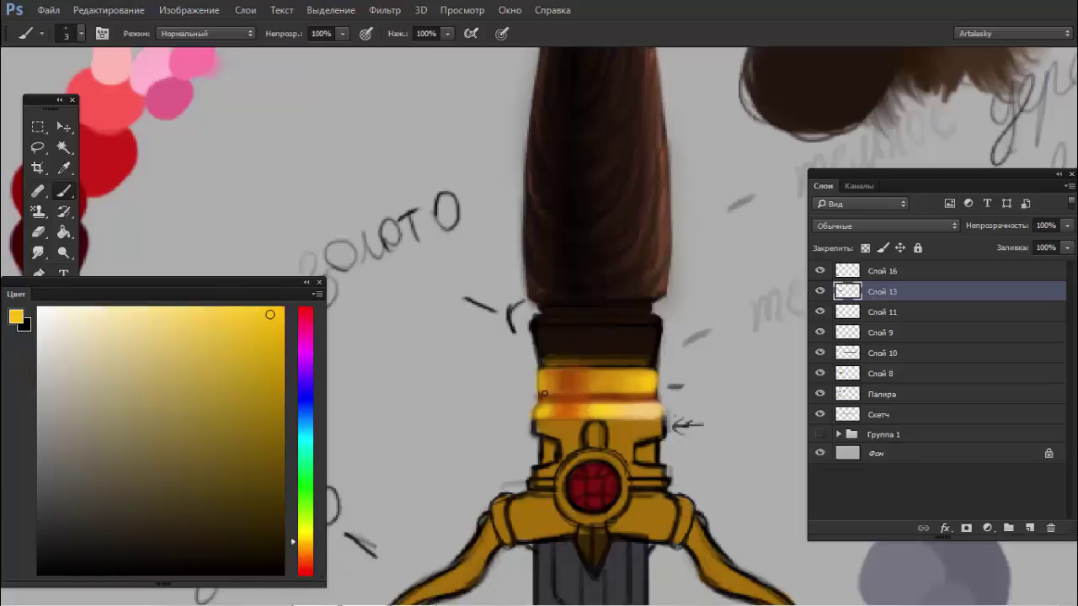
mouse_move(536, 393)
mouse_down()
mouse_move(648, 392)
mouse_move(542, 394)
mouse_move(598, 371)
mouse_move(655, 371)
mouse_up()
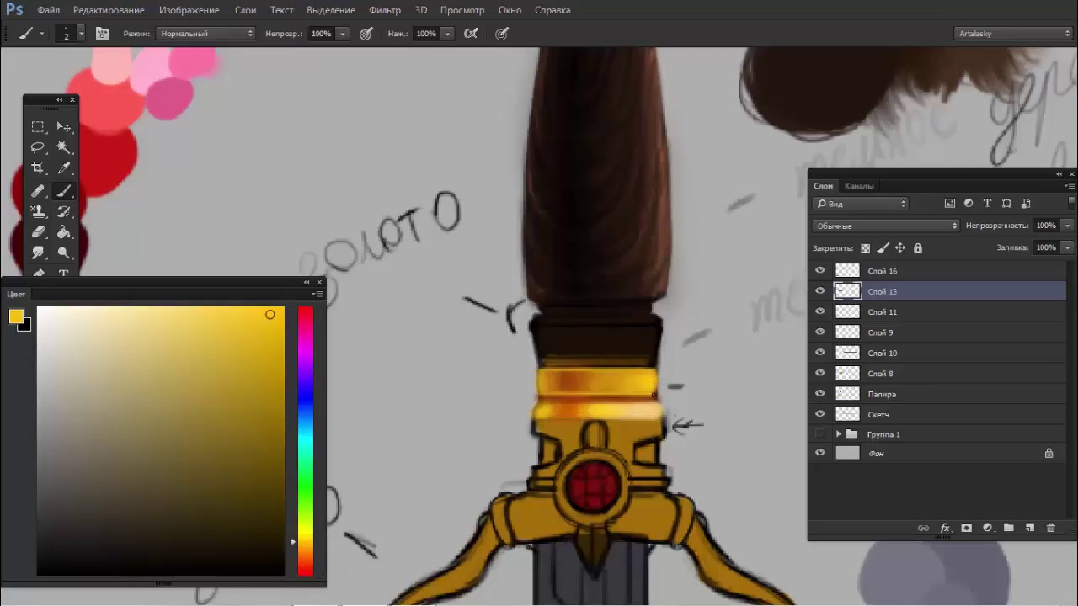
alt+click(654, 380)
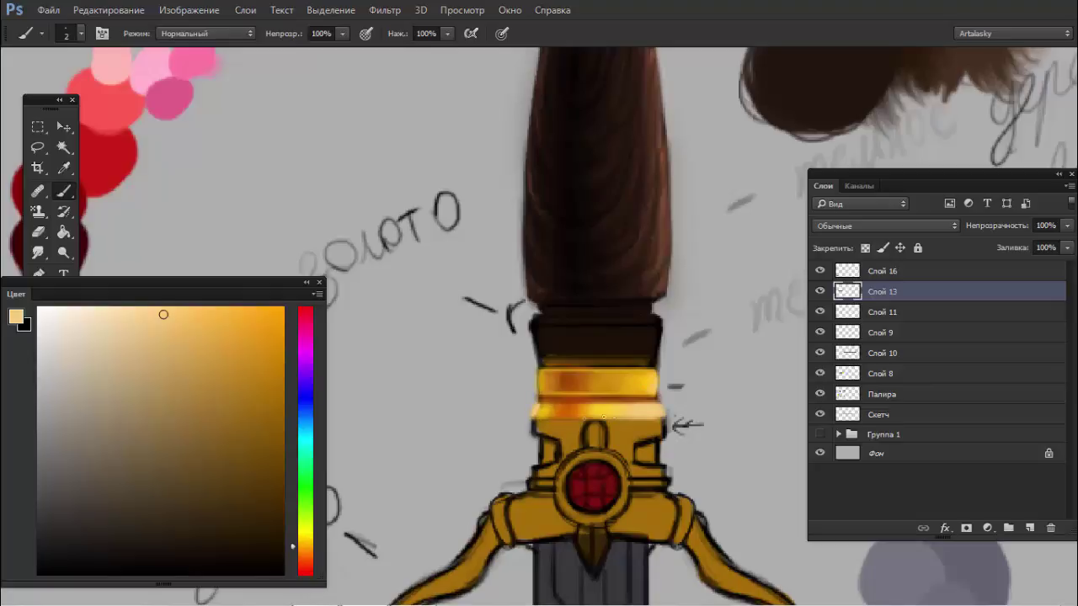
drag(603, 416, 656, 415)
drag(559, 418, 633, 416)
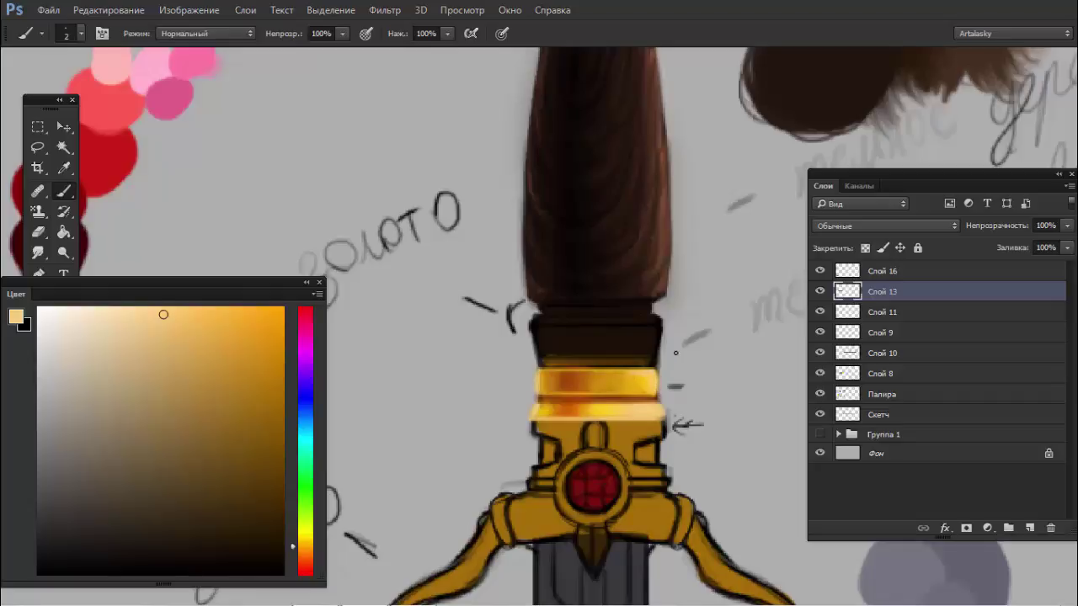
alt+click(665, 413)
- Paint a thin orange-brown line atop the dark collar and brighten its right end with gold
scroll(568, 316, up, 1)
alt+click(566, 418)
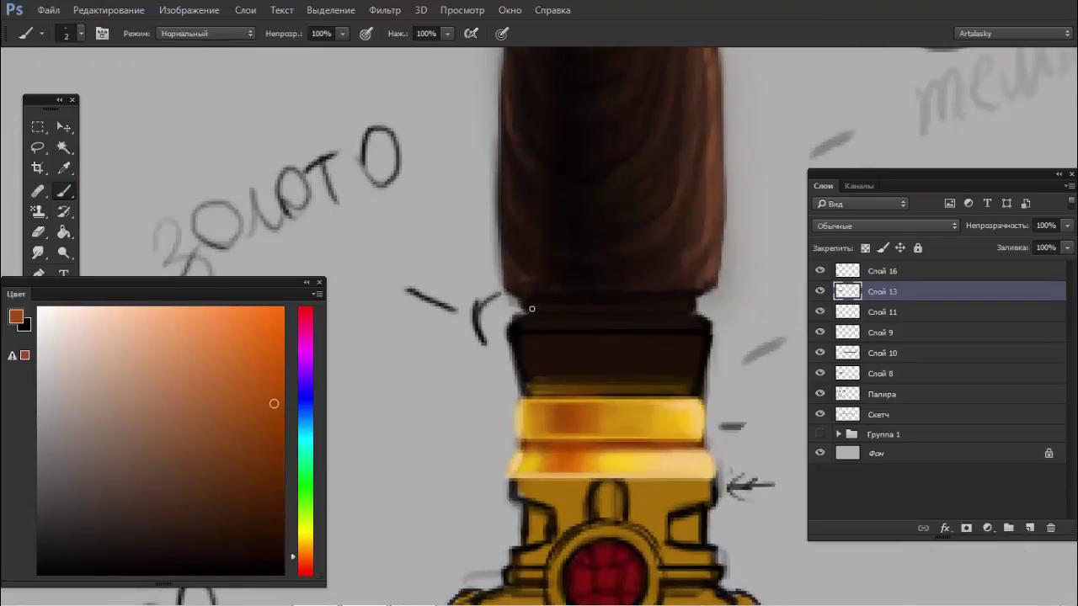
drag(531, 309, 684, 310)
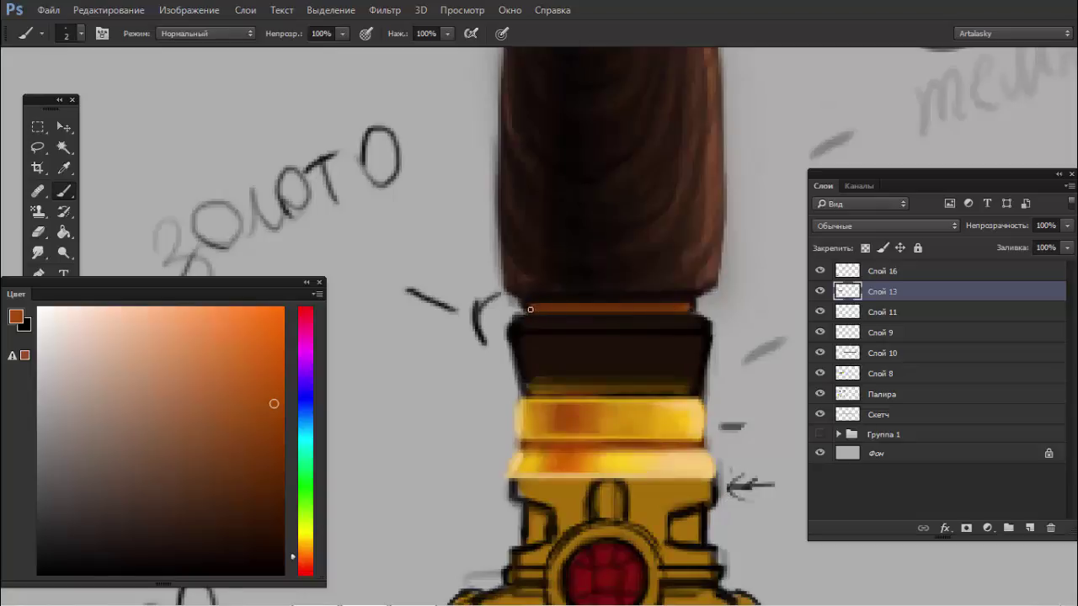
drag(689, 303, 527, 309)
alt+click(672, 403)
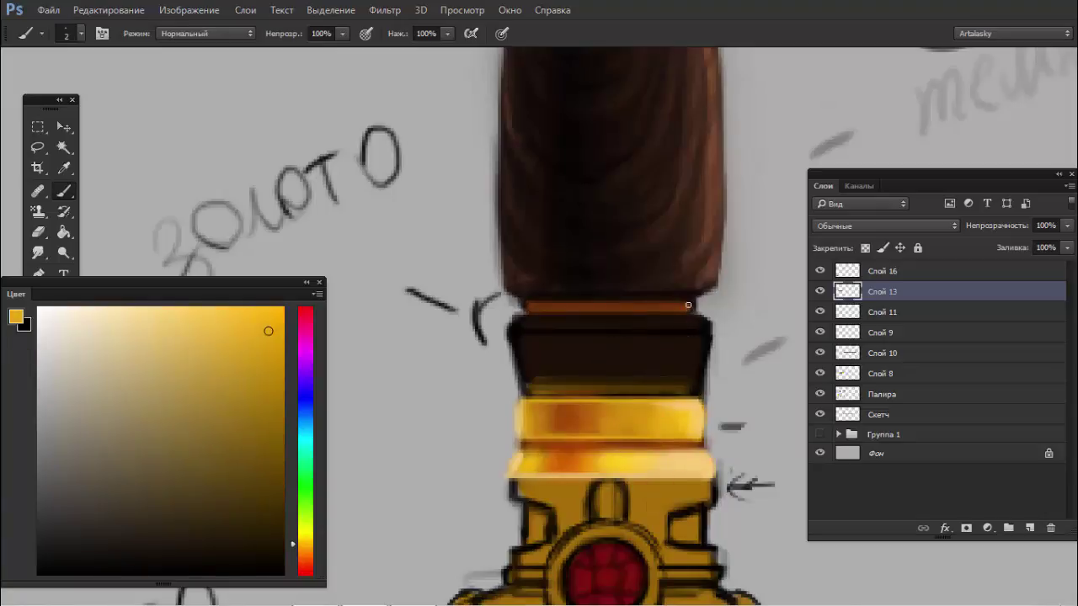
mouse_move(683, 304)
mouse_down()
mouse_move(648, 305)
mouse_move(688, 307)
mouse_move(678, 309)
mouse_up()
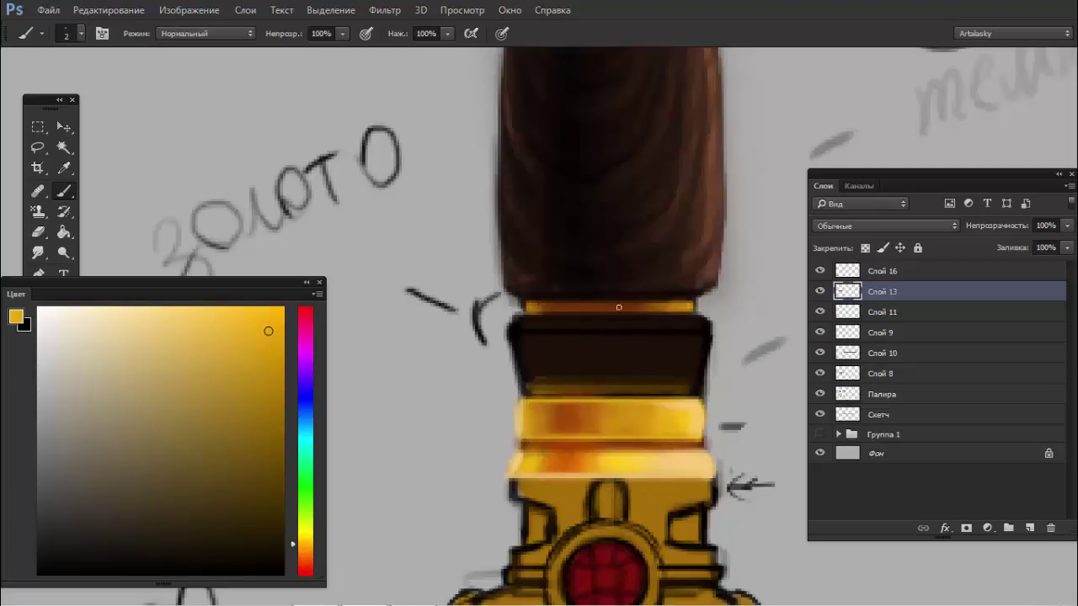
- Set the paint colour to a dark maroon red and zoom out to the whole sword
click(301, 576)
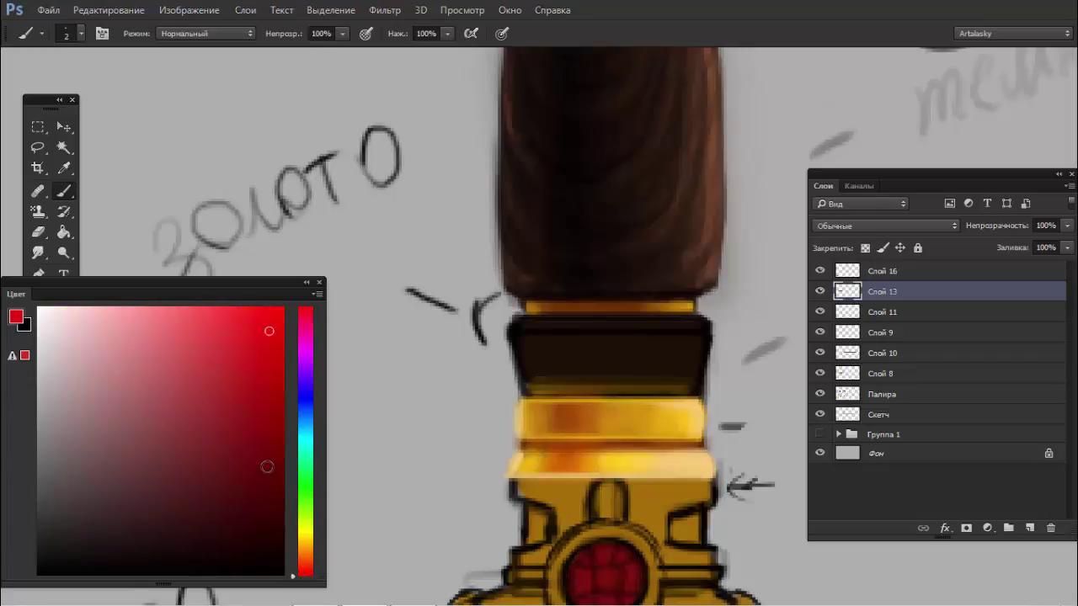
drag(272, 459, 255, 466)
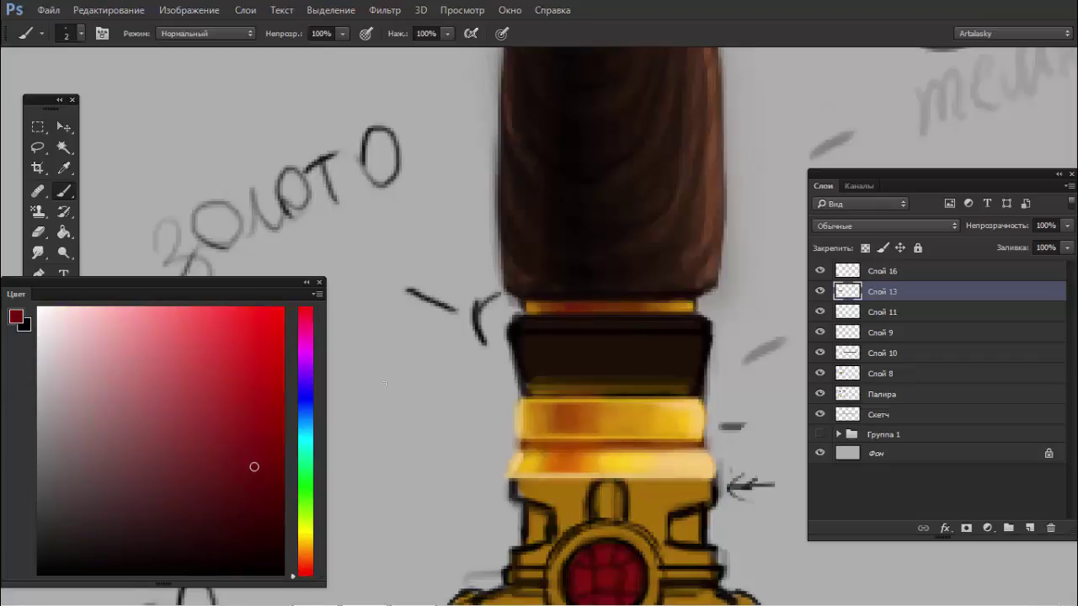
drag(250, 486, 204, 524)
drag(584, 311, 498, 314)
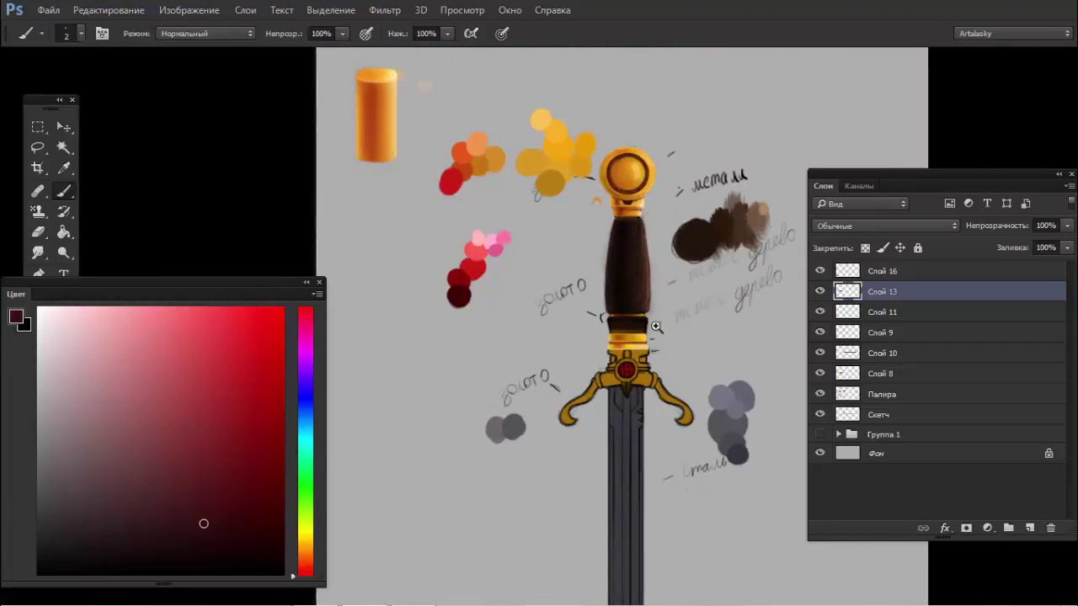
- Sample a light gold, hide all panels with Tab, and zoom in on the crossguard
drag(656, 326, 710, 317)
alt+click(734, 392)
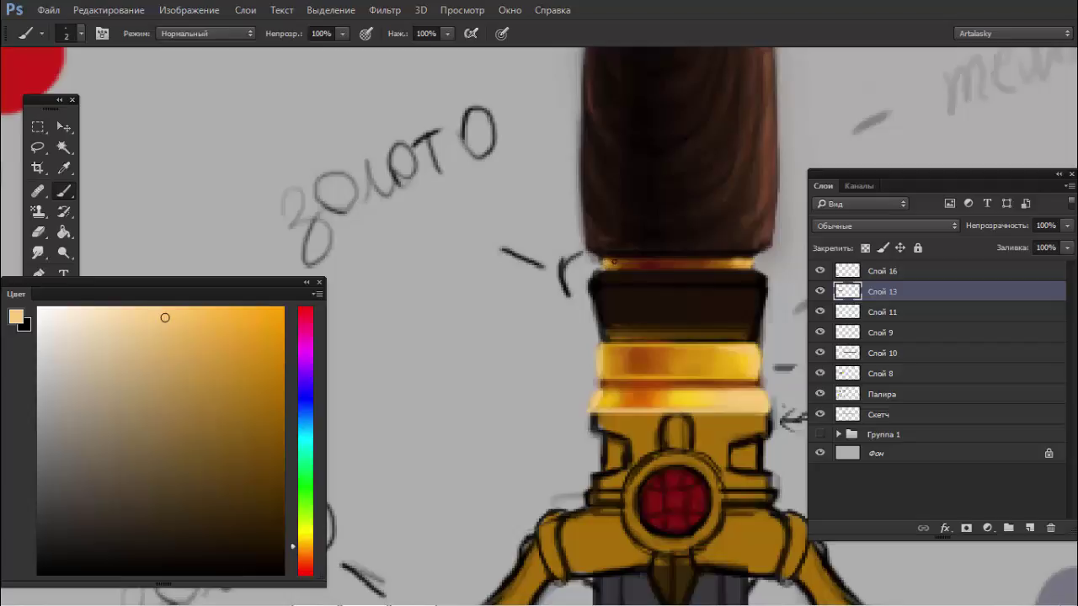
drag(716, 281, 630, 283)
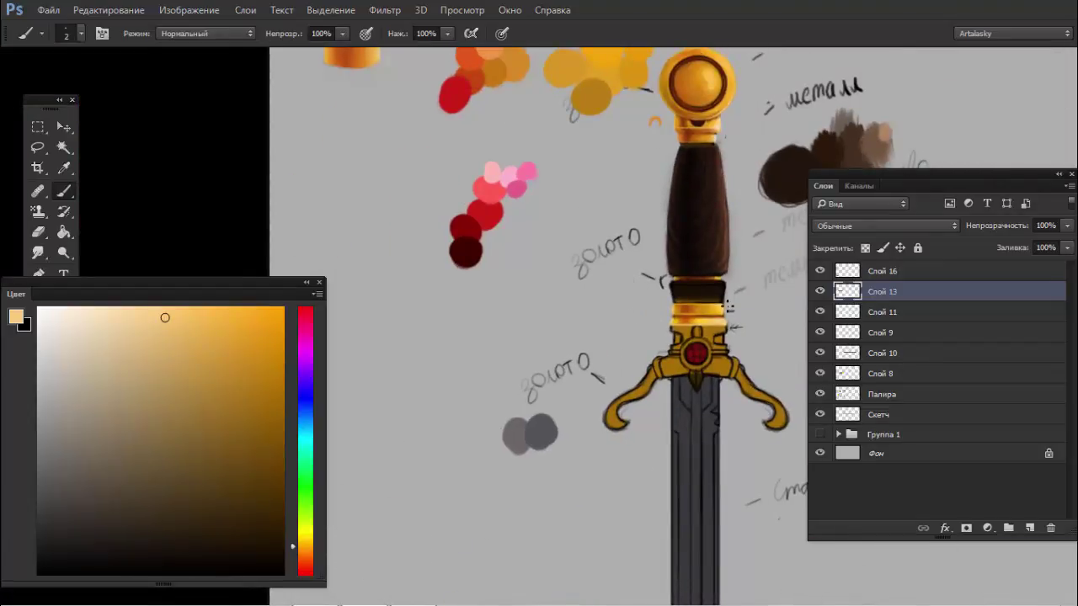
drag(617, 397, 581, 336)
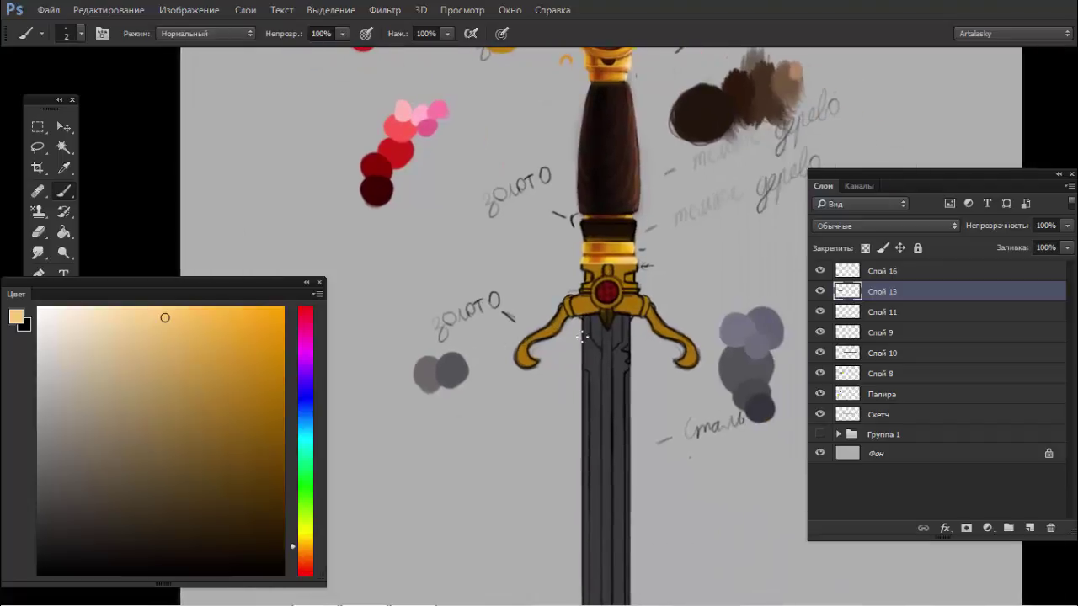
key(Tab)
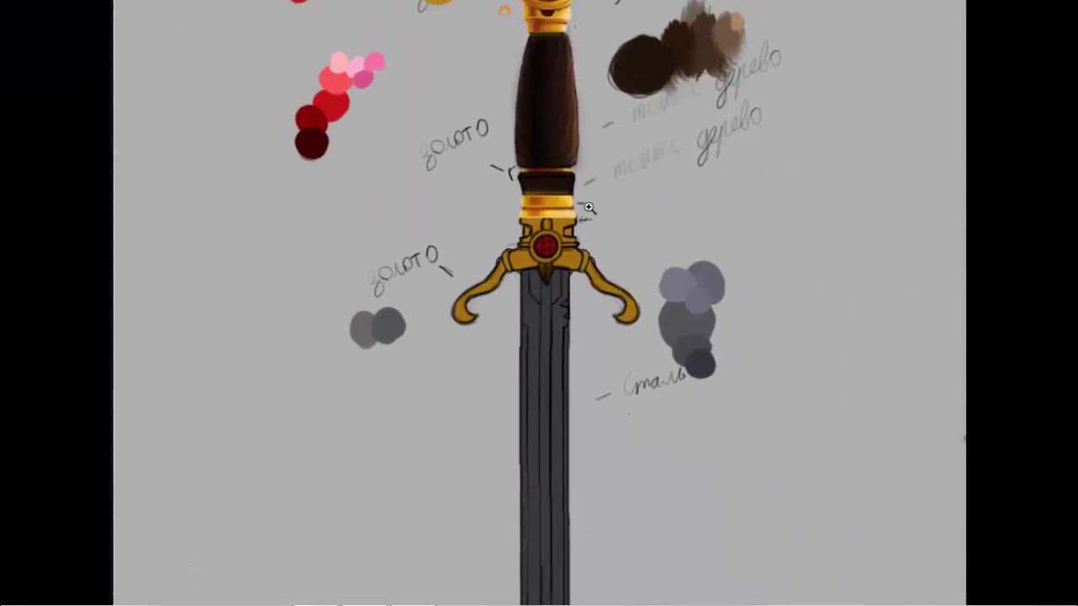
scroll(556, 214, up, 5)
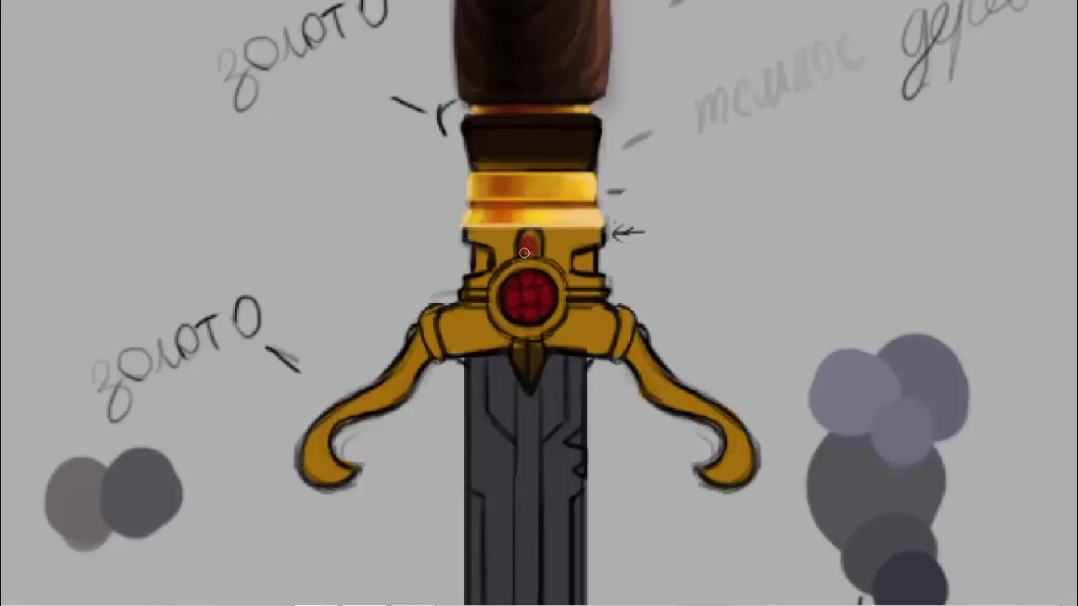
- Fill the slot above the gem with red-orange and shade it browner
drag(524, 245, 529, 237)
drag(551, 180, 547, 505)
drag(535, 412, 522, 255)
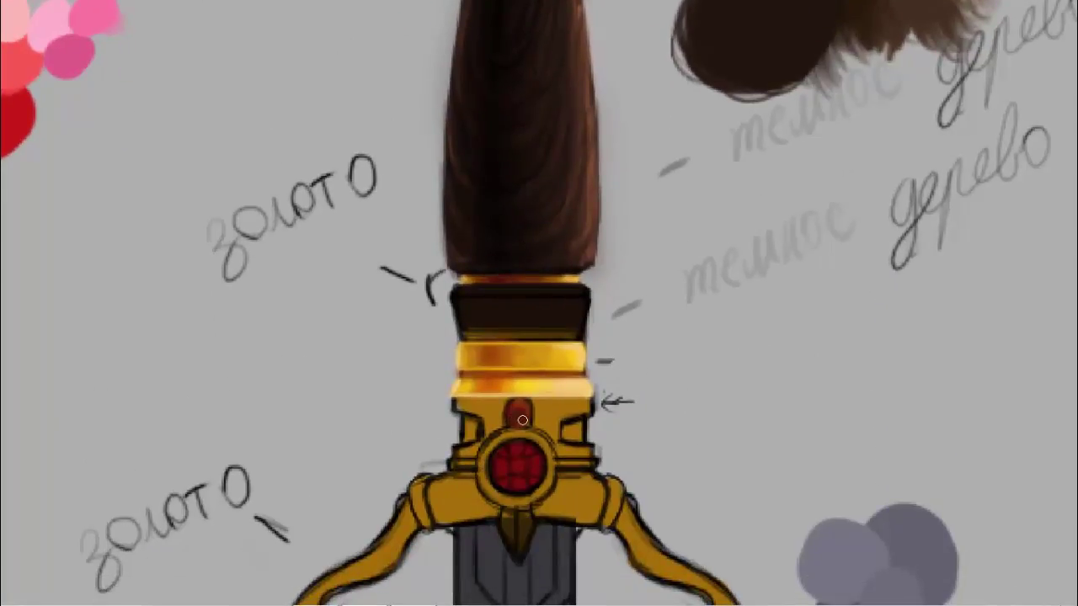
drag(506, 408, 507, 410)
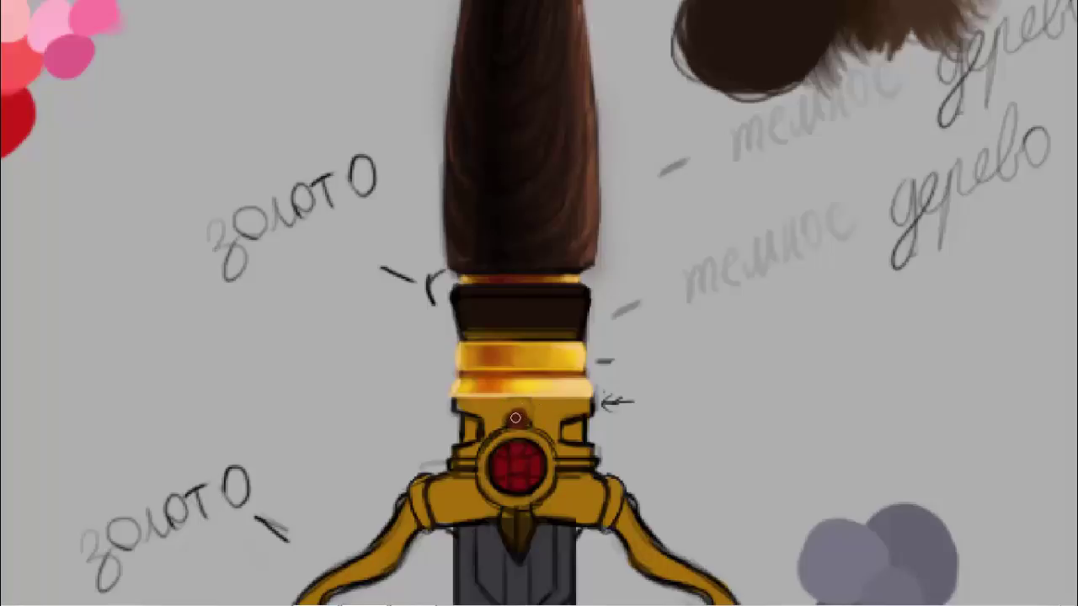
- Switch to a dark red via the F6 Color panel and enlarge the dome above the gem
key(F6)
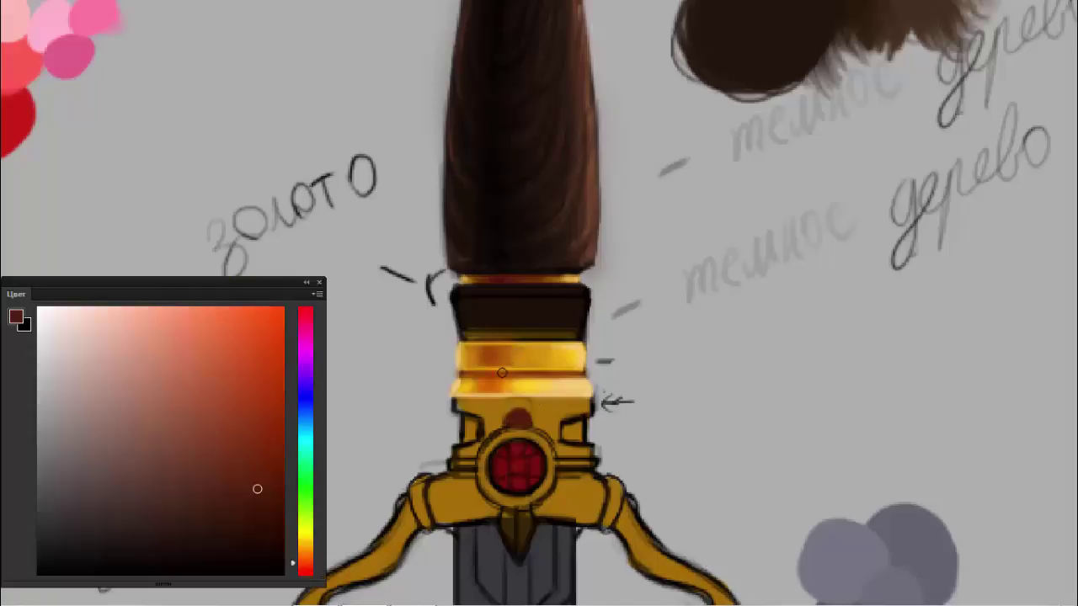
click(304, 573)
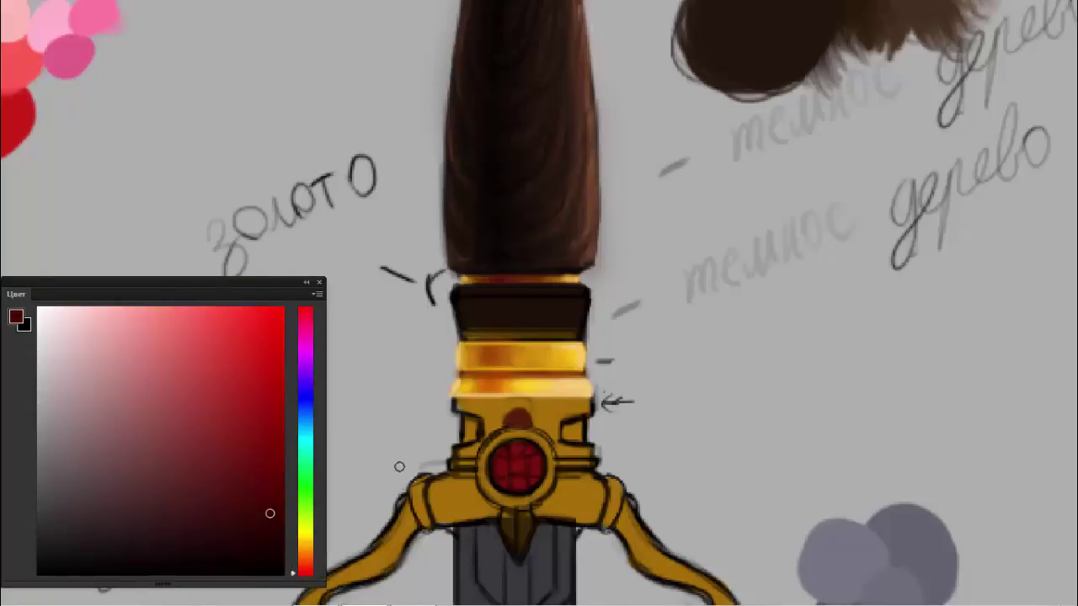
key(F6)
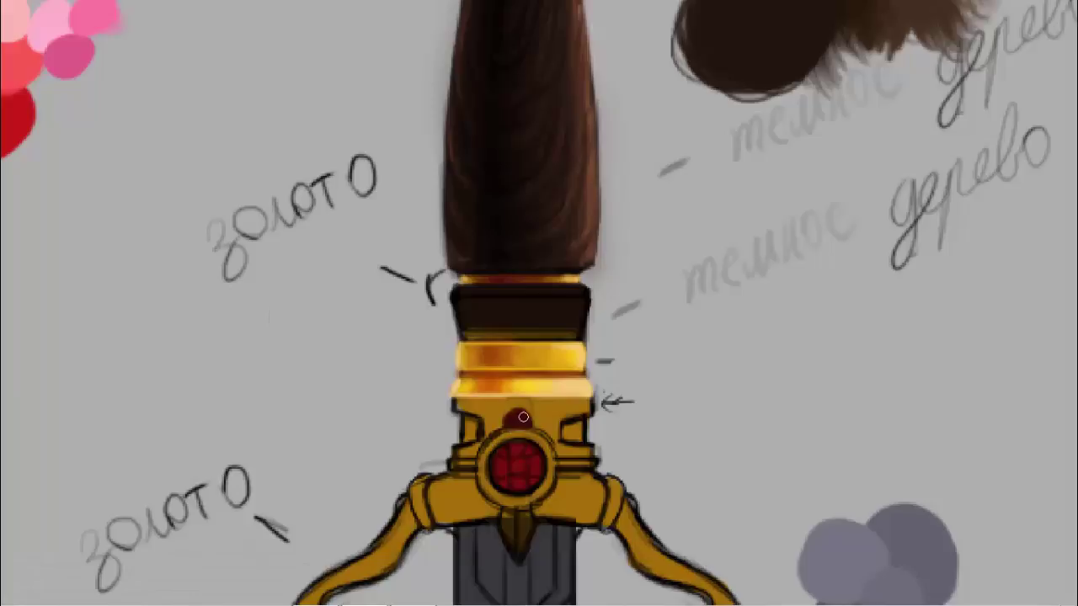
scroll(522, 422, up, 1)
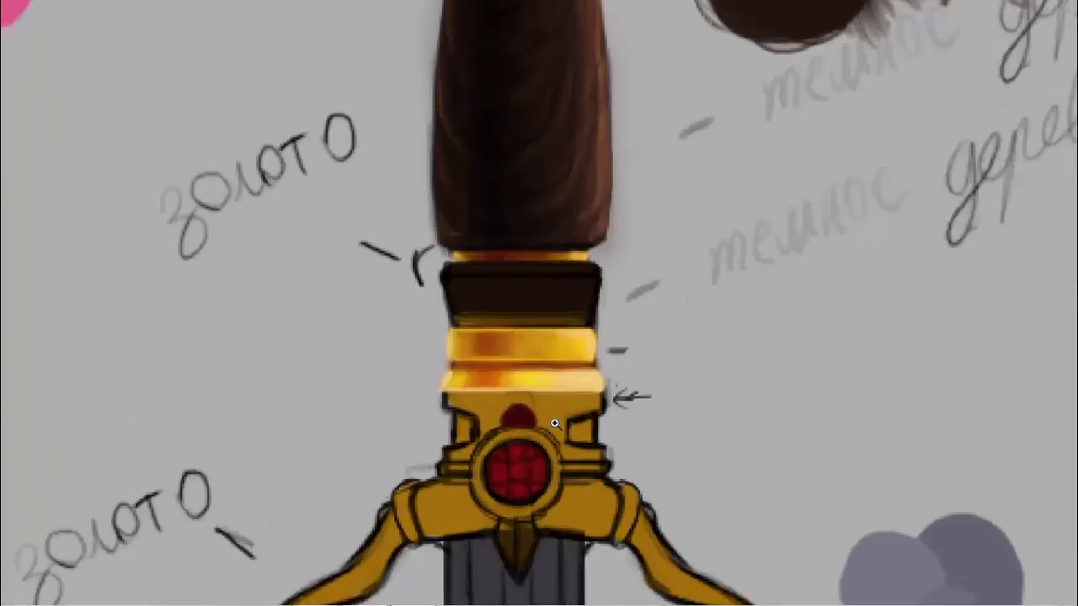
scroll(553, 428, up, 2)
mouse_move(519, 399)
mouse_down()
mouse_move(552, 421)
mouse_move(539, 397)
mouse_move(552, 397)
mouse_up()
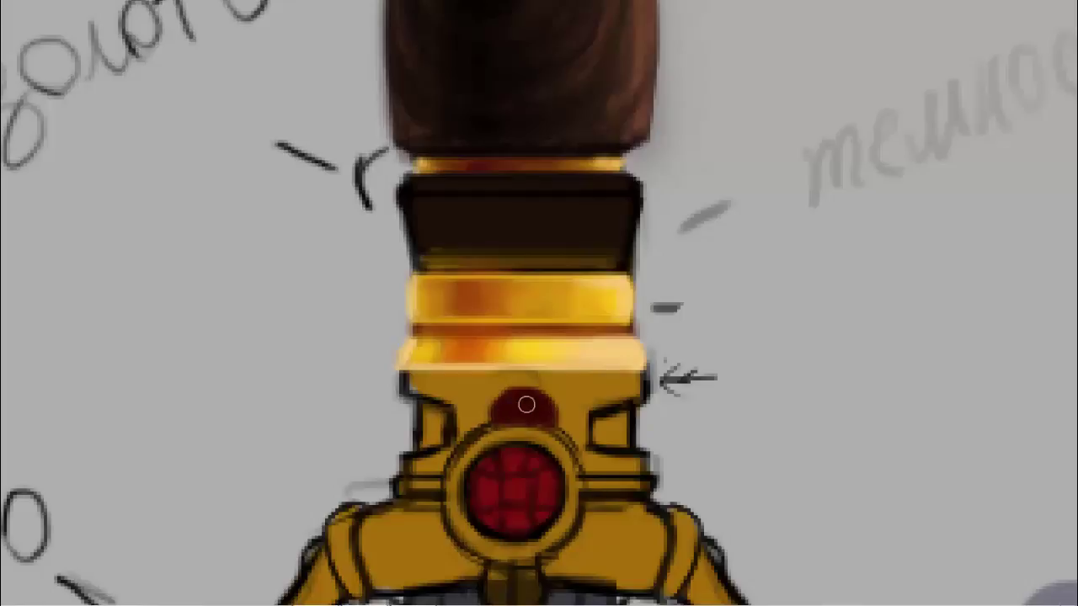
- Draw a rectangular selection over the guard, then deselect and return to the brush
scroll(508, 391, down, 5)
scroll(539, 397, up, 2)
scroll(570, 406, up, 1)
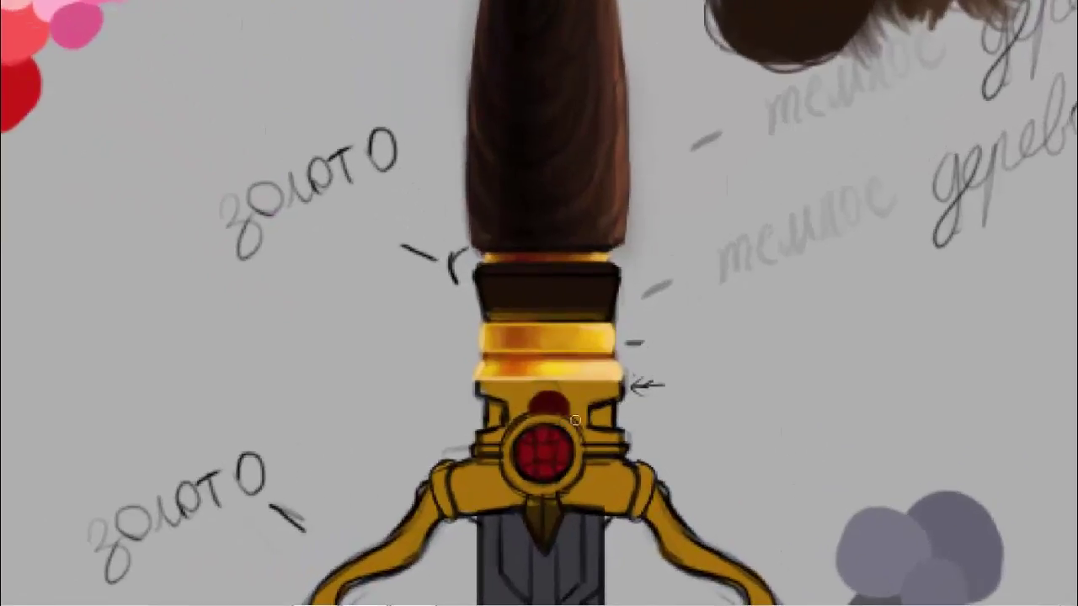
drag(633, 456, 549, 384)
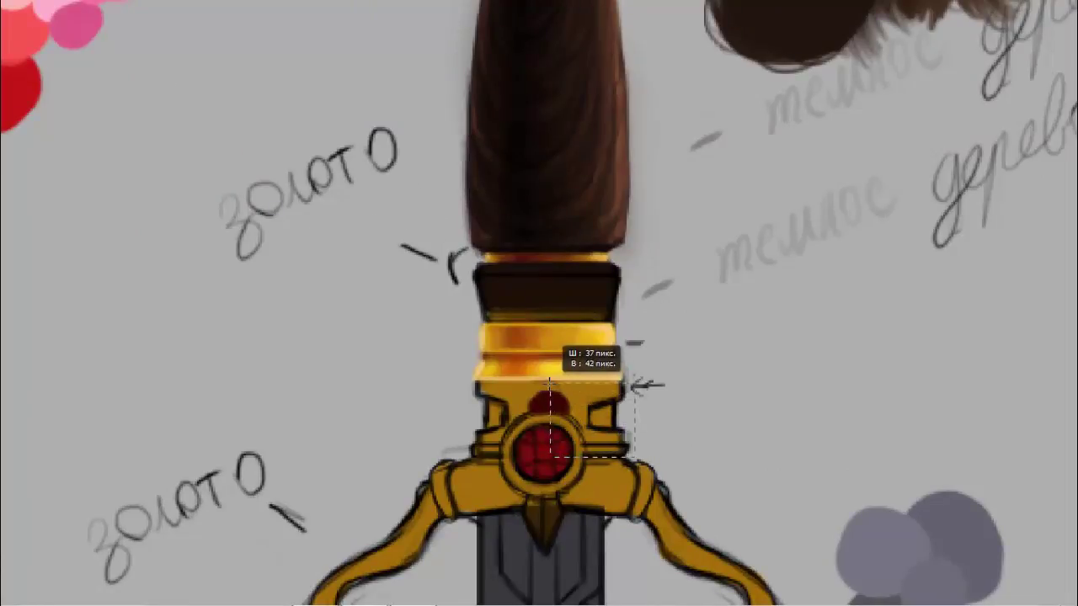
drag(549, 383, 549, 383)
key(ctrl+d)
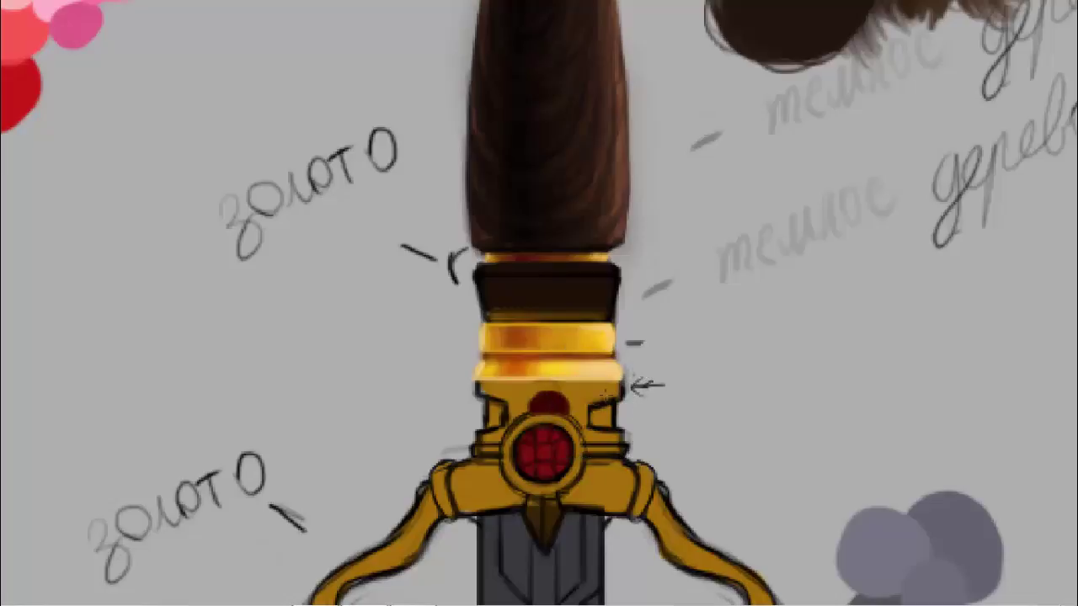
key(b)
- Darken the guard's shading, brighten its right edge, and paint the recess right of the gem dark red
scroll(508, 389, up, 1)
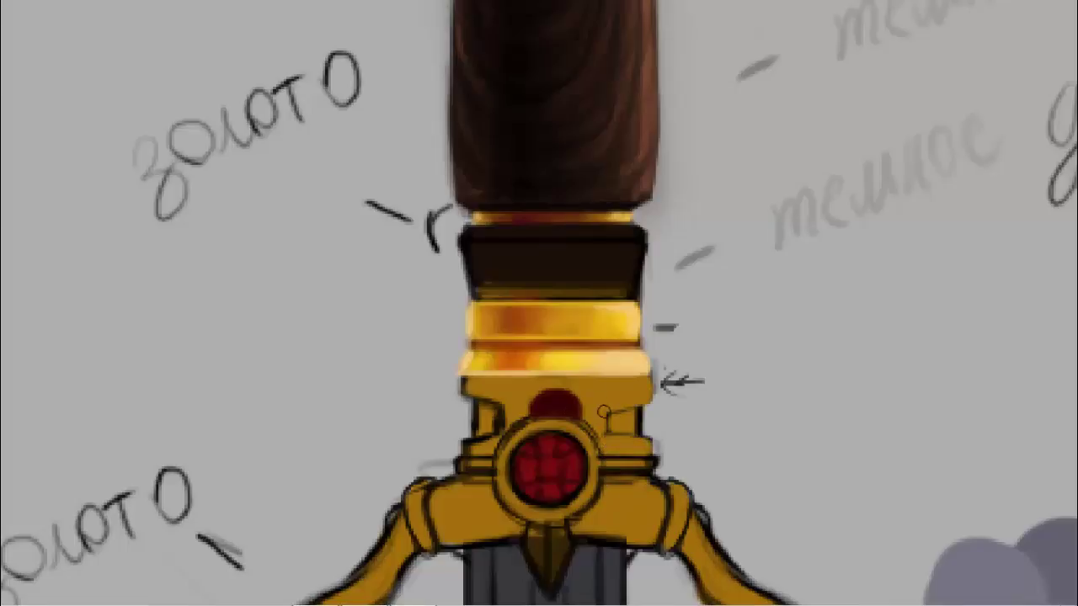
mouse_move(612, 429)
mouse_down()
mouse_move(625, 416)
mouse_move(631, 436)
mouse_up()
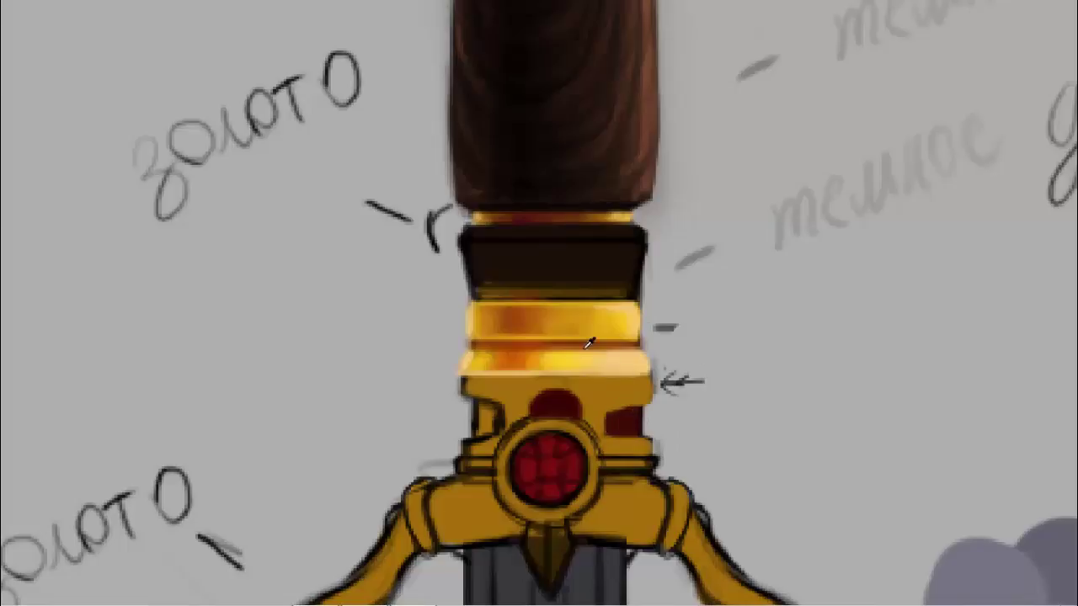
drag(645, 398, 615, 380)
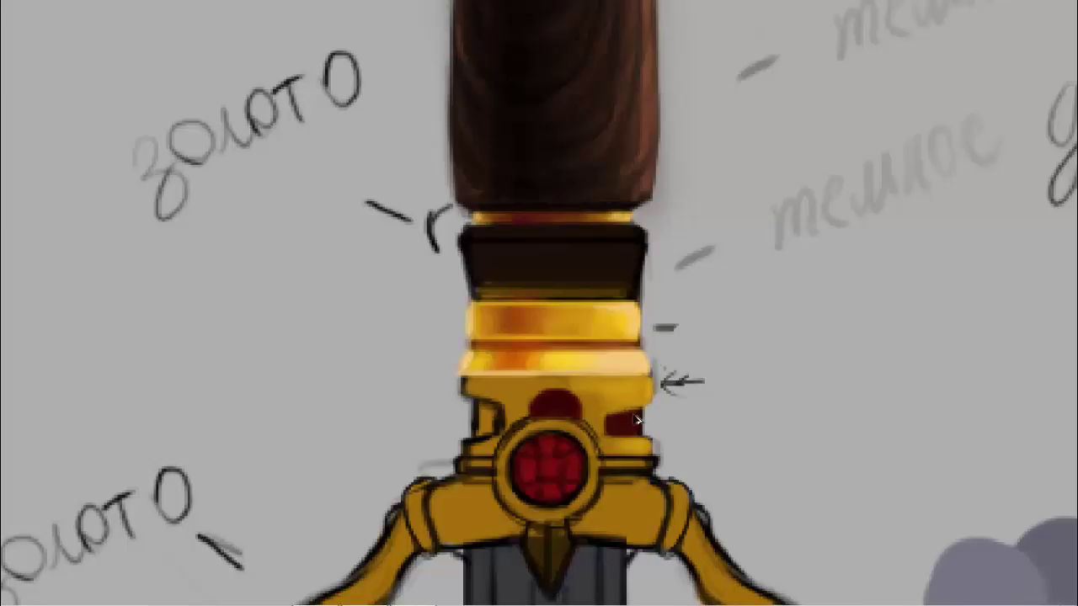
mouse_move(637, 420)
mouse_down()
mouse_move(614, 412)
mouse_move(636, 398)
mouse_move(451, 395)
mouse_up()
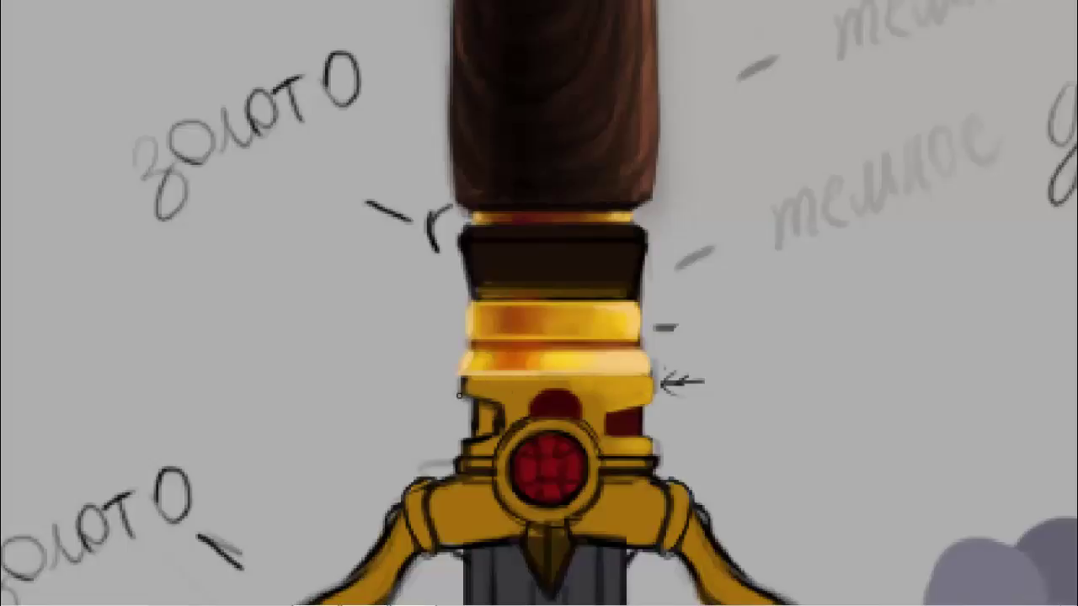